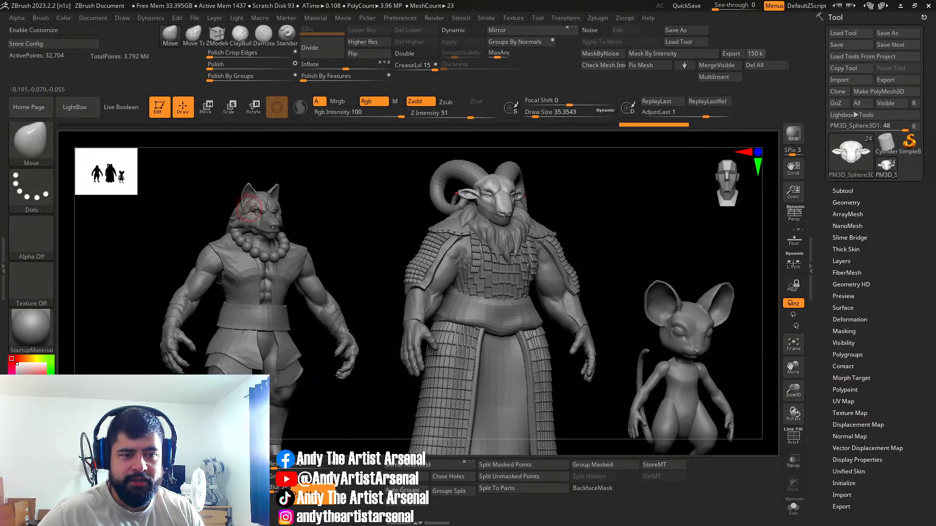
pyautogui.moveTo(332, 193); pyautogui.dragTo(271, 210)
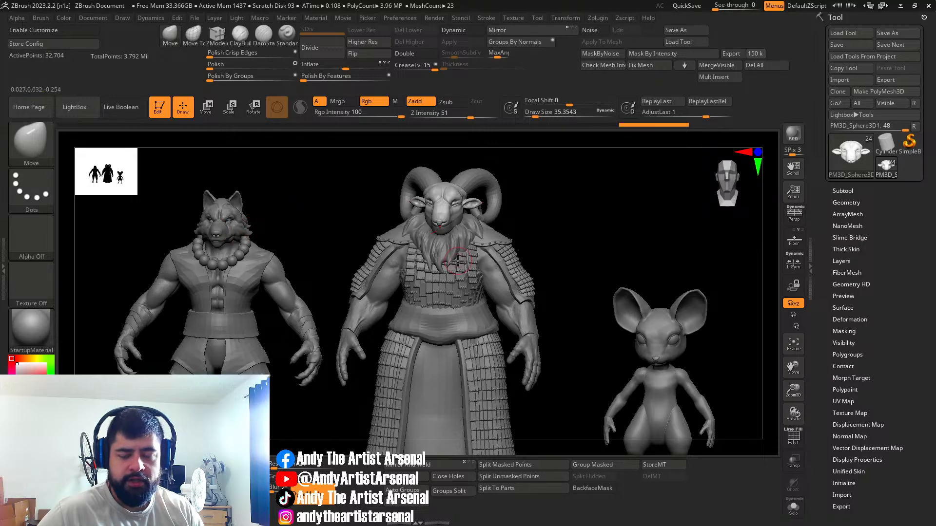
pyautogui.moveTo(571, 248)
pyautogui.mouseDown()
pyautogui.moveTo(564, 242)
pyautogui.moveTo(601, 265)
pyautogui.moveTo(560, 269)
pyautogui.moveTo(552, 252)
pyautogui.moveTo(562, 195)
pyautogui.moveTo(604, 271)
pyautogui.moveTo(507, 217)
pyautogui.moveTo(531, 254)
pyautogui.moveTo(491, 254)
pyautogui.moveTo(547, 250)
pyautogui.moveTo(554, 261)
pyautogui.mouseUp()
pyautogui.press('ctrl')
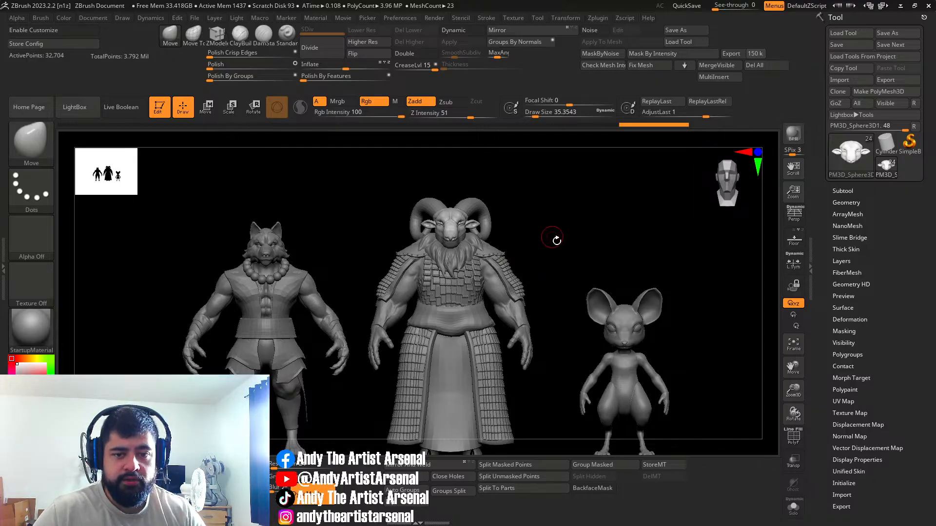
pyautogui.moveTo(573, 227)
pyautogui.mouseDown()
pyautogui.moveTo(589, 213)
pyautogui.moveTo(558, 217)
pyautogui.moveTo(603, 215)
pyautogui.moveTo(593, 215)
pyautogui.moveTo(632, 243)
pyautogui.mouseUp()
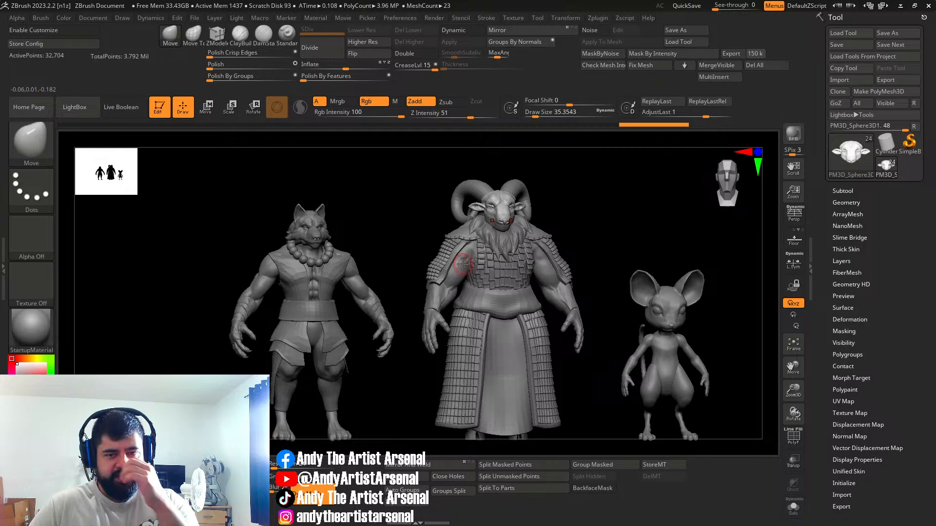
pyautogui.keyDown('alt'); pyautogui.moveTo(589, 193); pyautogui.dragTo(548, 215); pyautogui.keyUp('alt')
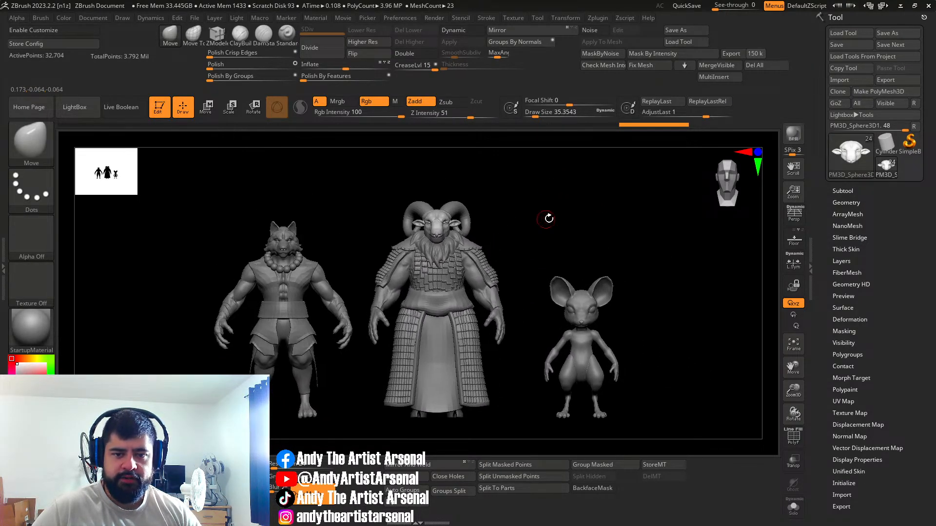
# Step: Show the subtool list of the current tool
pyautogui.click(843, 190)
pyautogui.moveTo(922, 112); pyautogui.dragTo(923, 185)
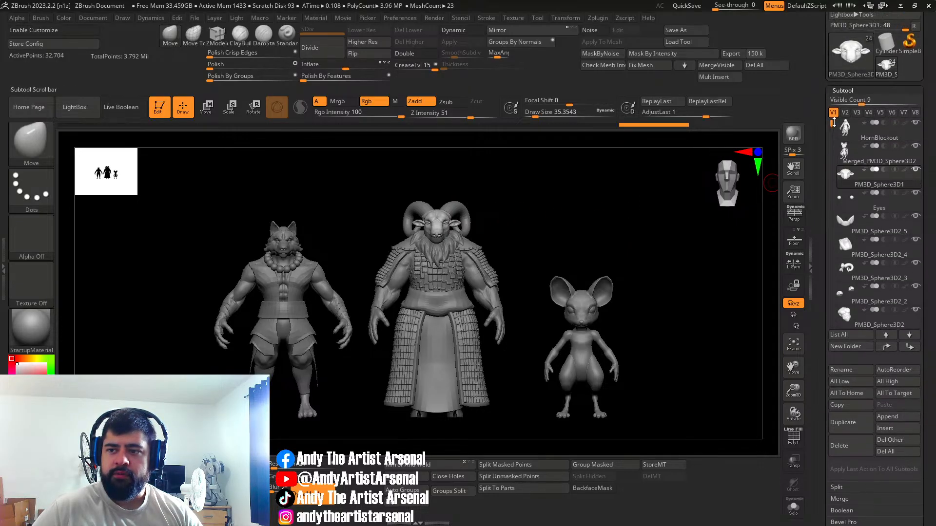
pyautogui.moveTo(923, 117); pyautogui.dragTo(923, 156)
pyautogui.click(886, 81)
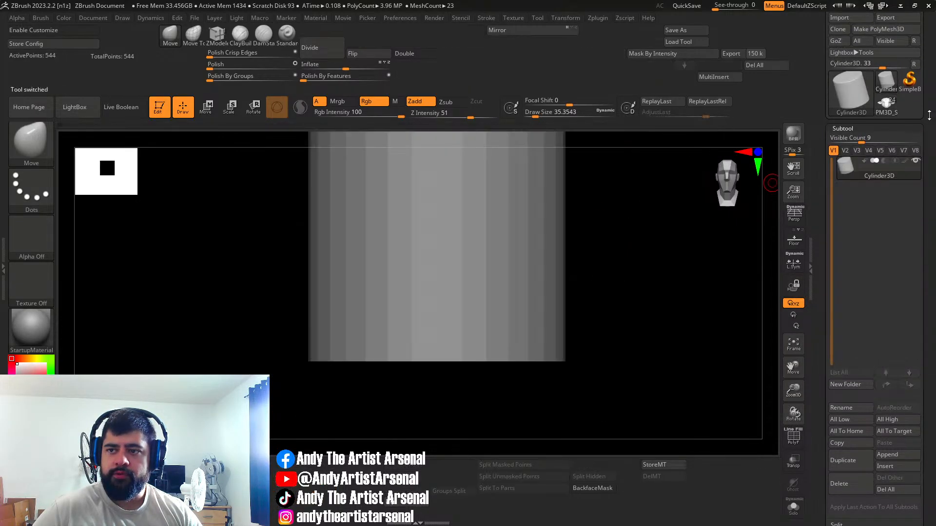
pyautogui.moveTo(929, 103); pyautogui.dragTo(929, 144)
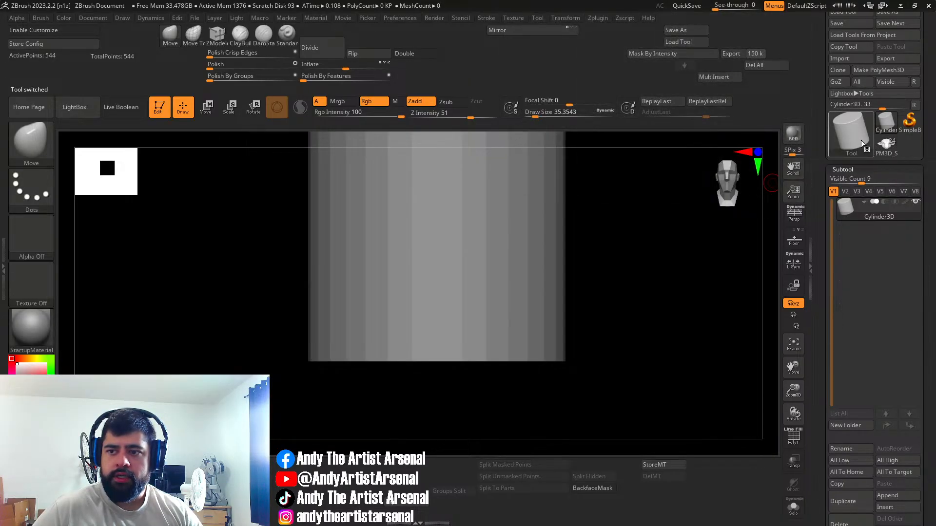
pyautogui.moveTo(862, 144)
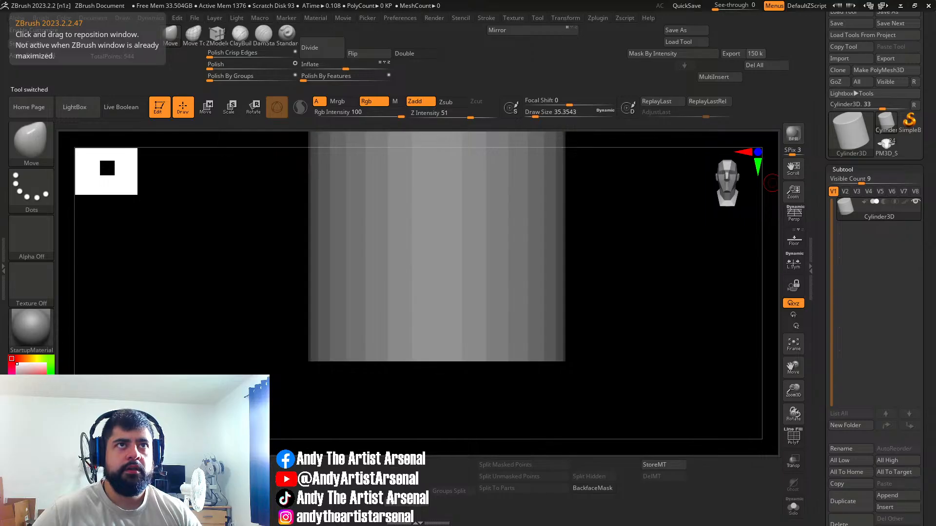
pyautogui.click(886, 144)
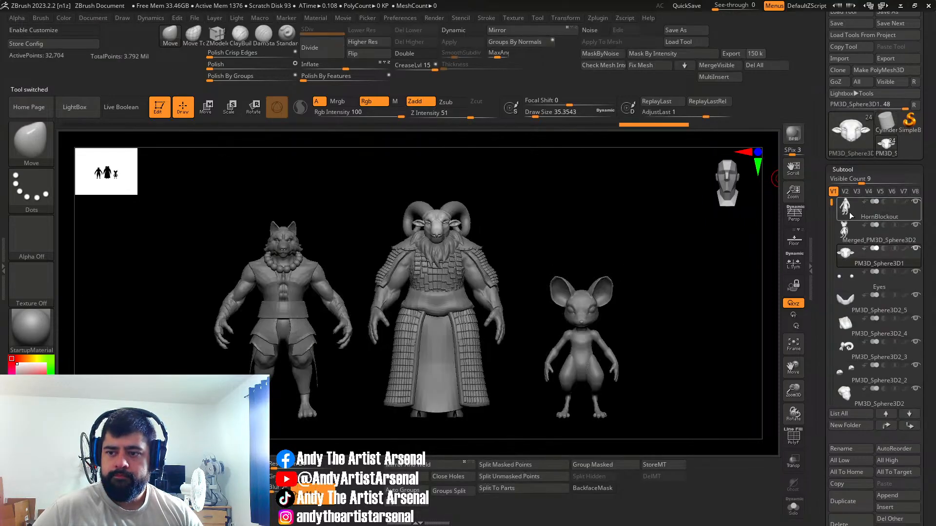
pyautogui.keyDown('alt'); pyautogui.moveTo(257, 209); pyautogui.dragTo(266, 193); pyautogui.keyUp('alt')
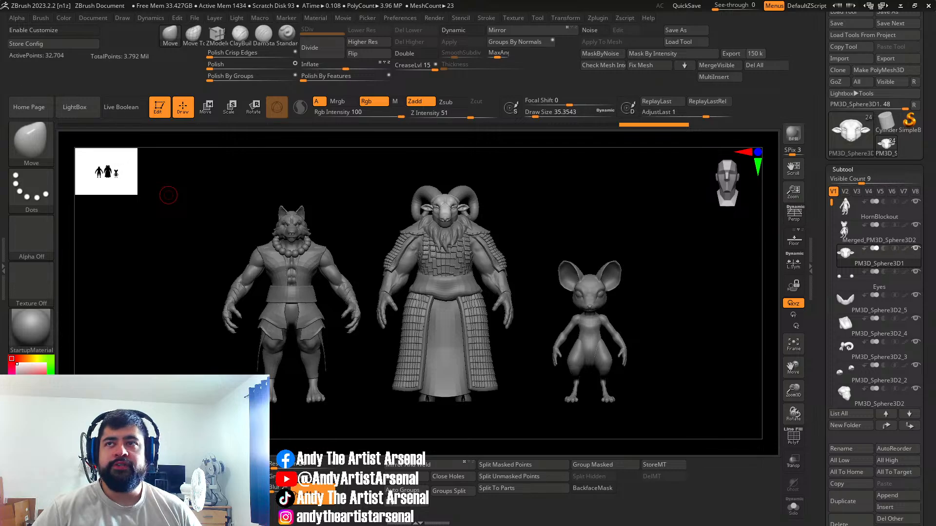
# Step: Switch to the Wheel of Names page in the browser, spin the wheel and remove all instances of the winning entry
pyautogui.hotkey('alt', 'Tab')
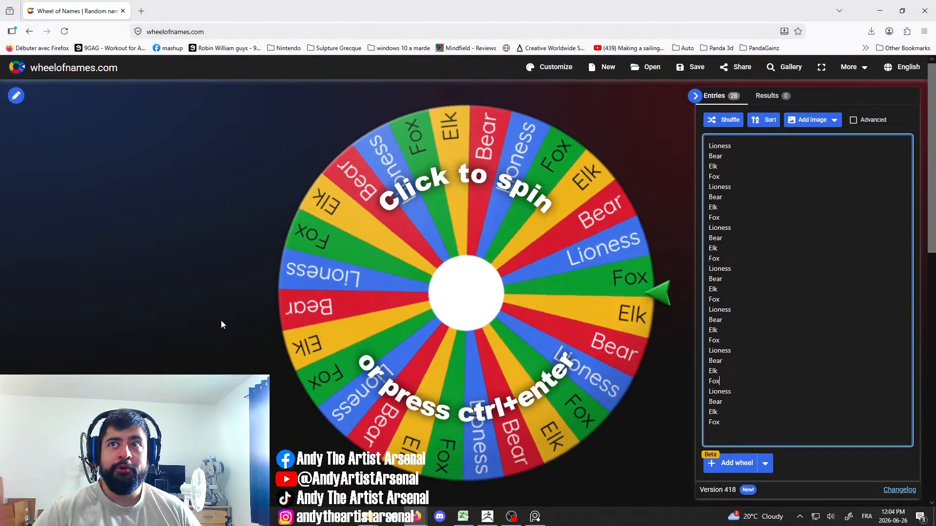
pyautogui.click(348, 190)
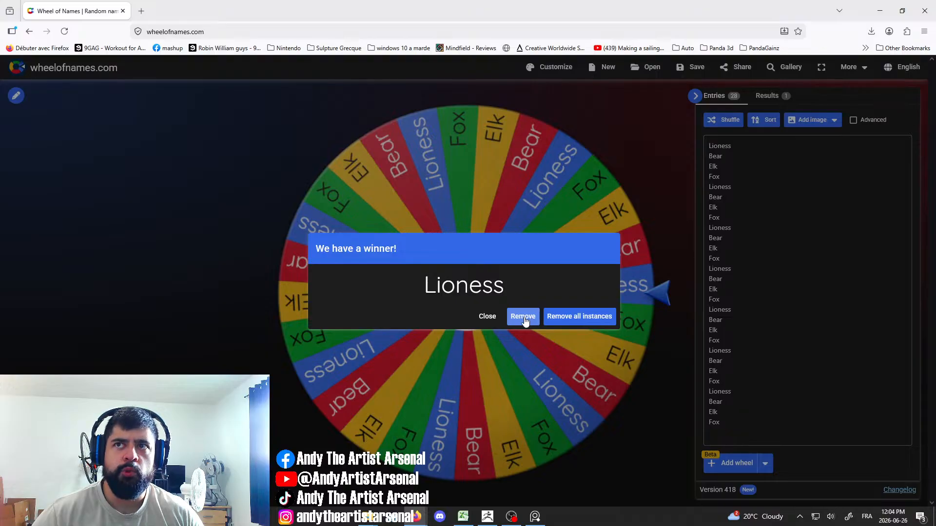
pyautogui.click(560, 323)
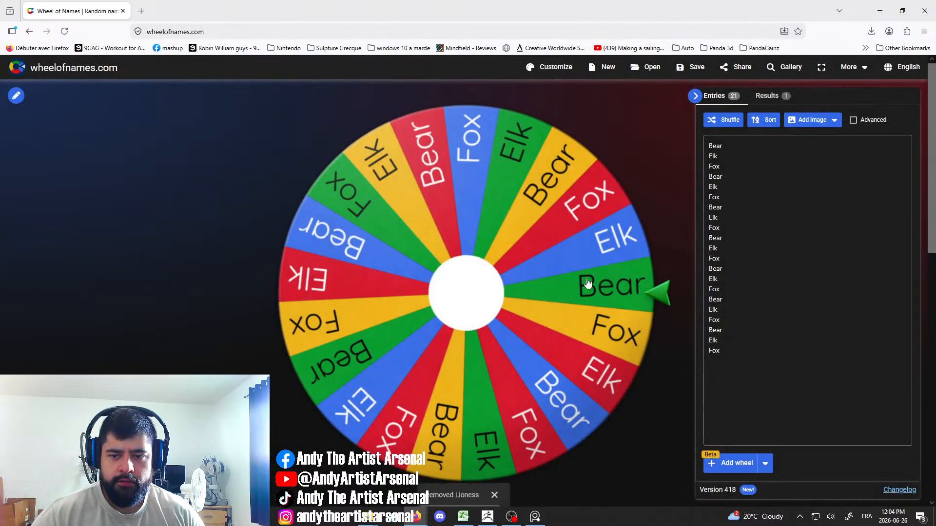
# Step: Replace all wheel entries with the four names Lioness, Fox, Bear and Elk, one per line
pyautogui.moveTo(728, 354); pyautogui.dragTo(687, 129)
pyautogui.write('Lio')
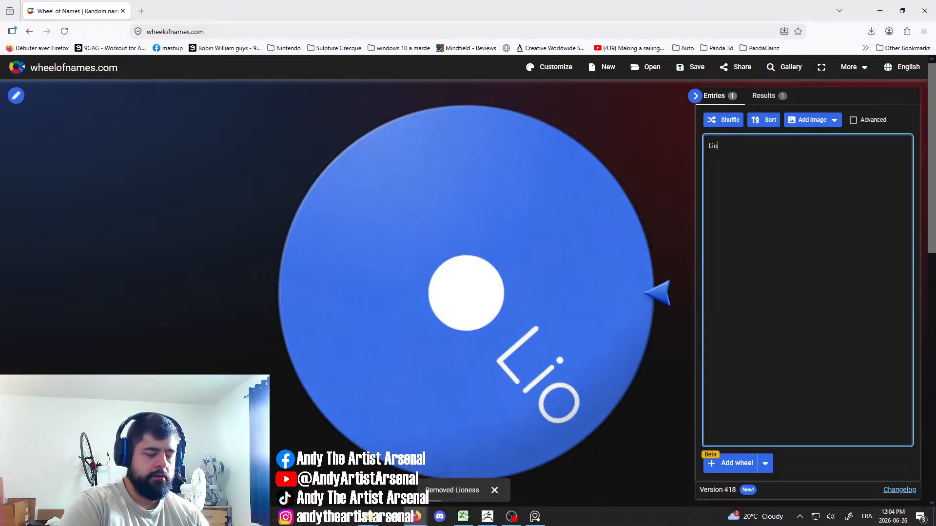
pyautogui.write('ness ')
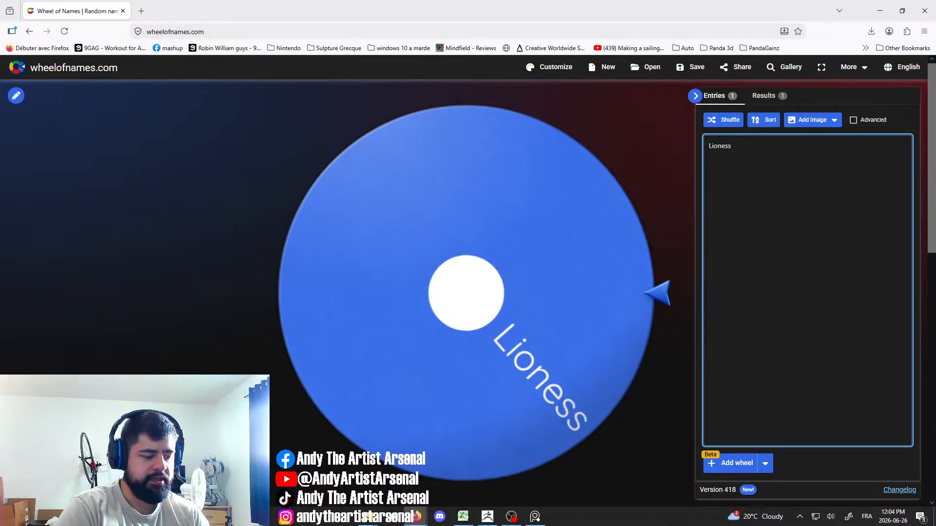
pyautogui.write('Fox ')
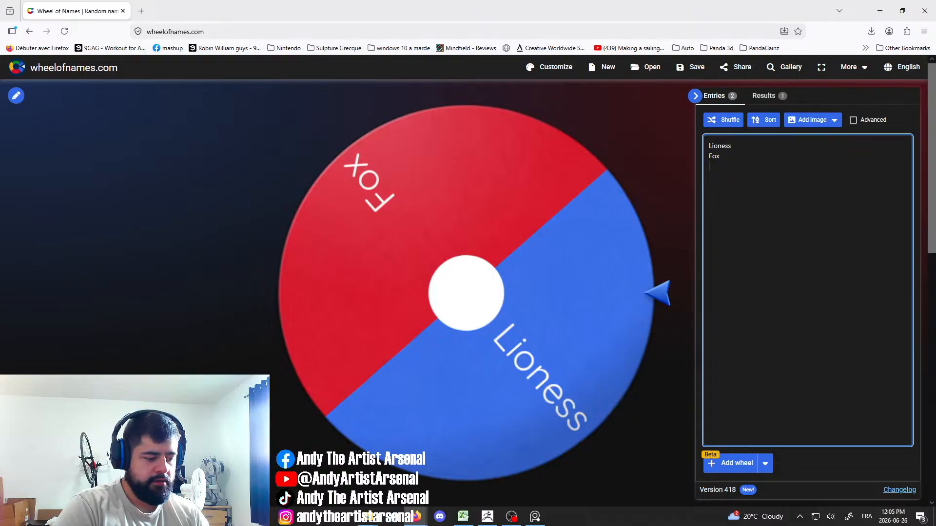
pyautogui.write('Bear')
pyautogui.press('Return')
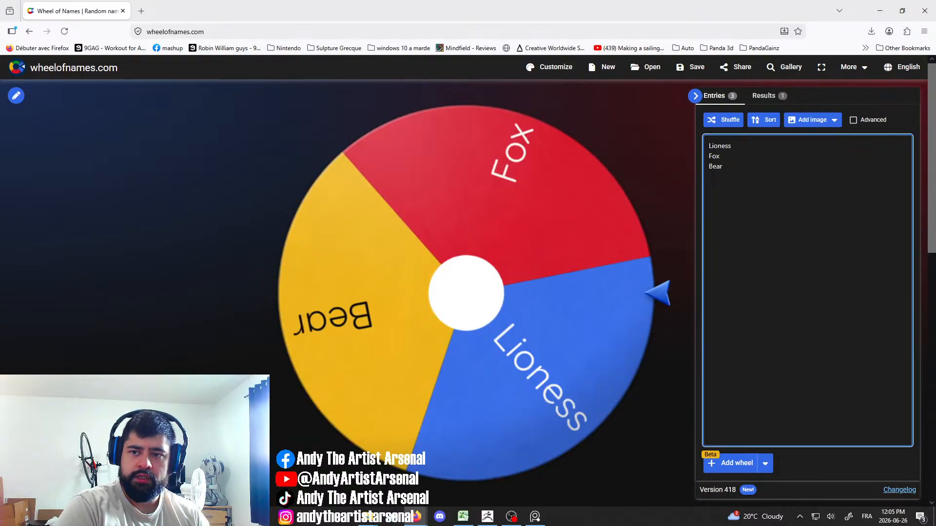
pyautogui.write('Ke')
pyautogui.press('BackSpace')
pyautogui.press('BackSpace')
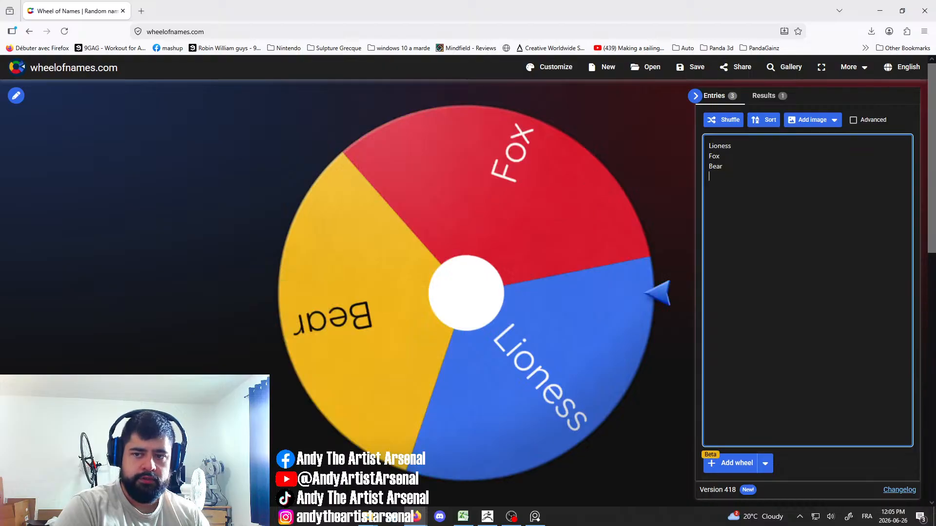
pyautogui.write('Elk')
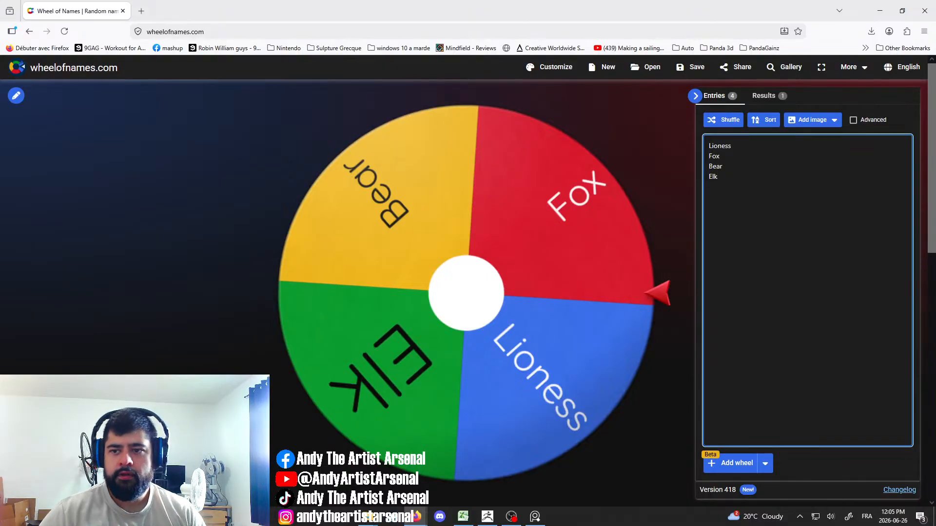
# Step: Copy the four-entry list and paste it repeatedly below until the wheel holds seven sets of Lioness, Fox, Bear and Elk
pyautogui.hotkey('ctrl', 'a')
pyautogui.hotkey('ctrl', 'c')
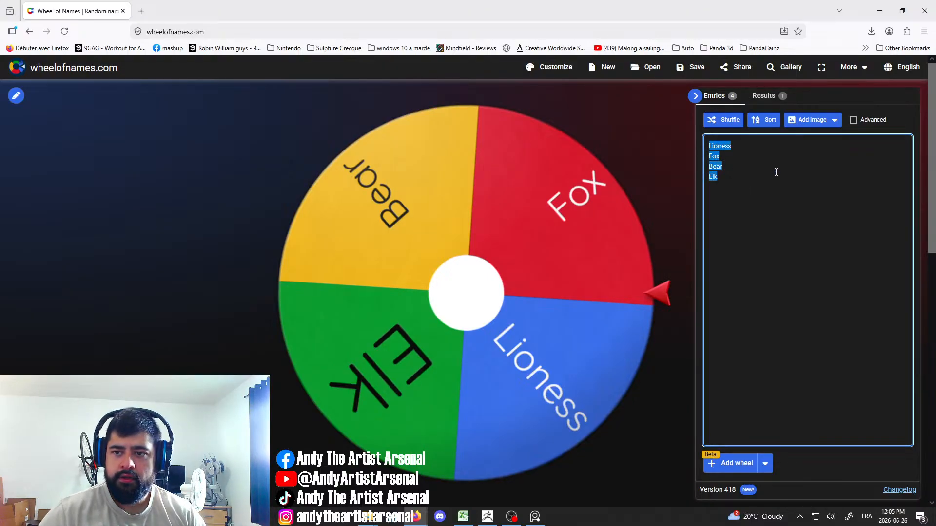
pyautogui.click(776, 172)
pyautogui.hotkey('ctrl', 'v')
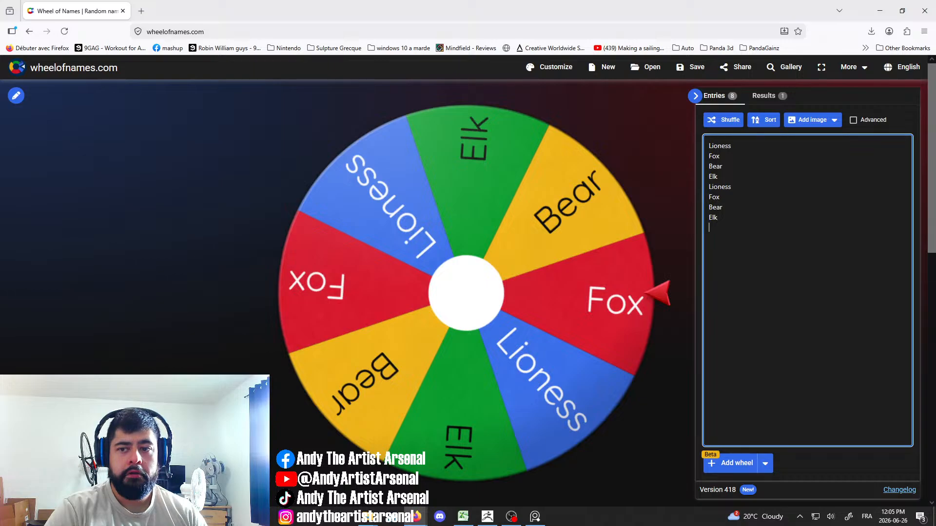
pyautogui.hotkey('ctrl', 'v')
pyautogui.press('Return')
pyautogui.hotkey('ctrl', 'v')
pyautogui.press('Return')
pyautogui.hotkey('ctrl', 'v')
pyautogui.press('Return')
pyautogui.hotkey('ctrl', 'v')
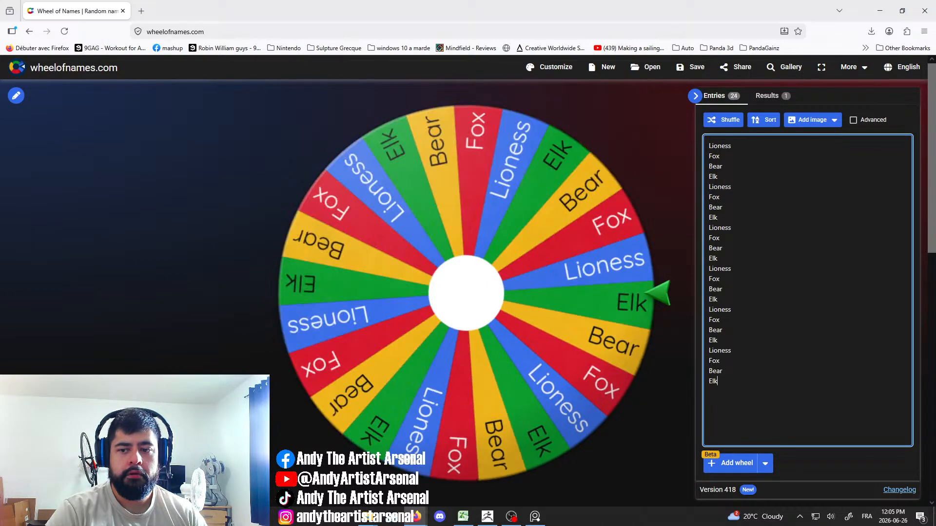
pyautogui.press('Return')
pyautogui.hotkey('ctrl', 'v')
# Step: Spin the refilled wheel, remove only the one winning entry, and close the browser to return to ZBrush
pyautogui.click(550, 222)
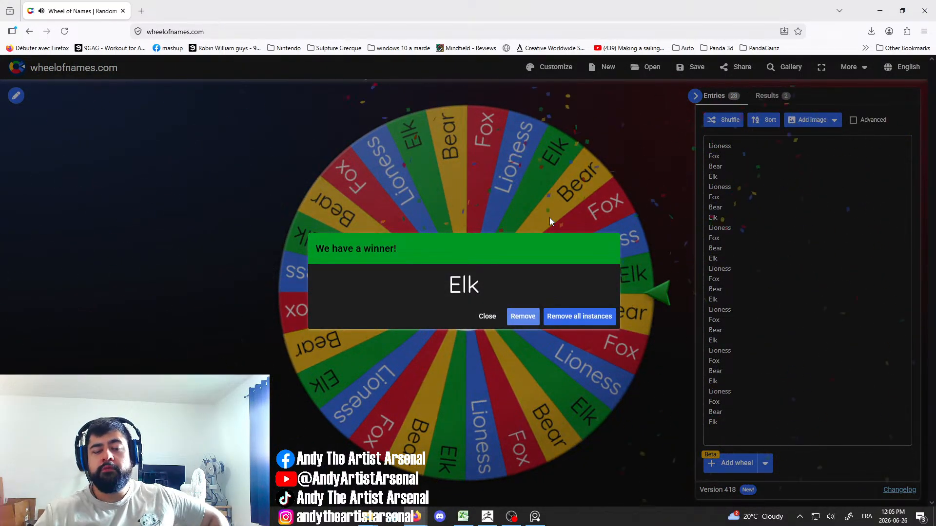
pyautogui.click(519, 317)
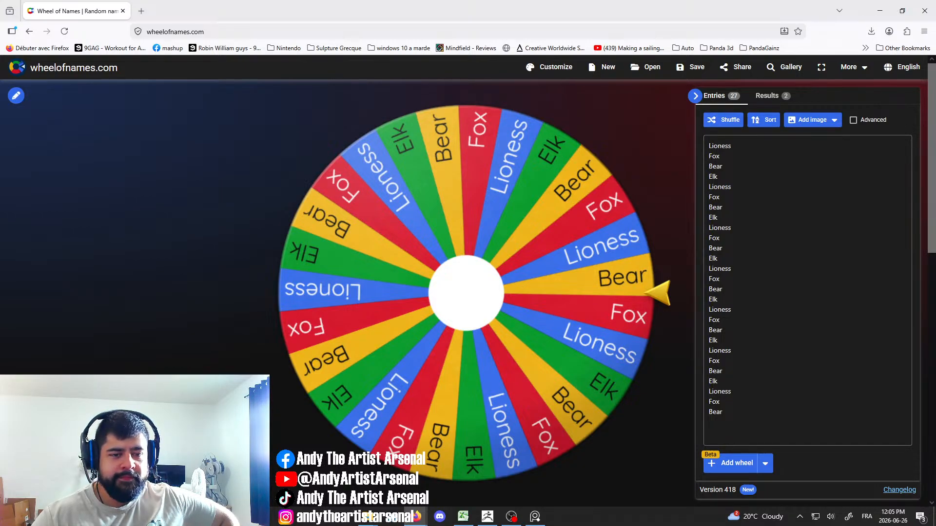
pyautogui.click(924, 10)
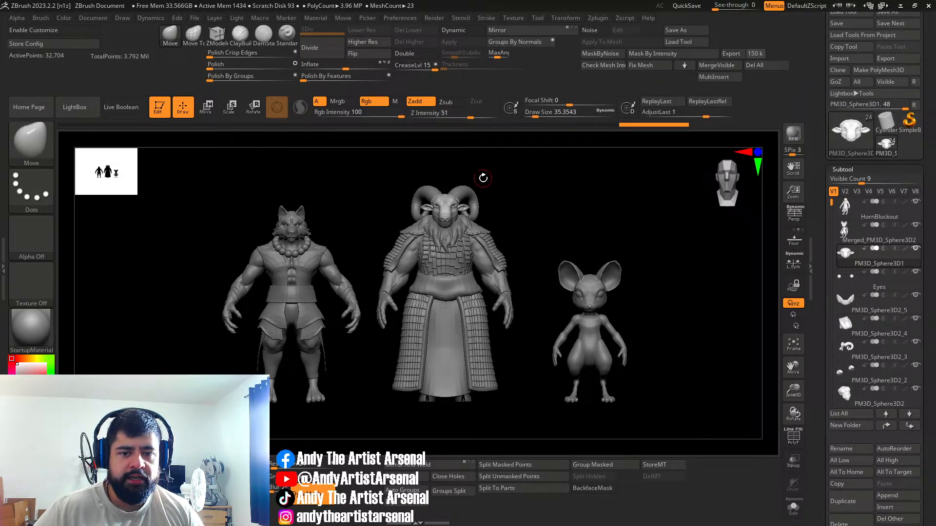
# Step: Bring the reference board over the ZBrush window and examine its Lion section, including the photos and the labelled muscle anatomy diagram
pyautogui.keyDown('alt'); pyautogui.moveTo(558, 190); pyautogui.dragTo(533, 211); pyautogui.keyUp('alt')
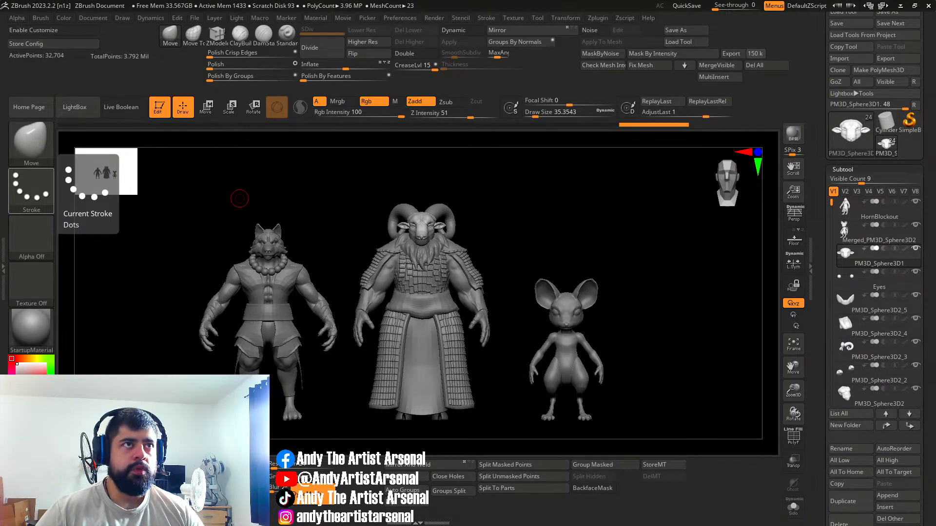
pyautogui.moveTo(0, 146); pyautogui.dragTo(260, 39)
pyautogui.scroll(-3, 443, 222)
pyautogui.scroll(10, 510, 222)
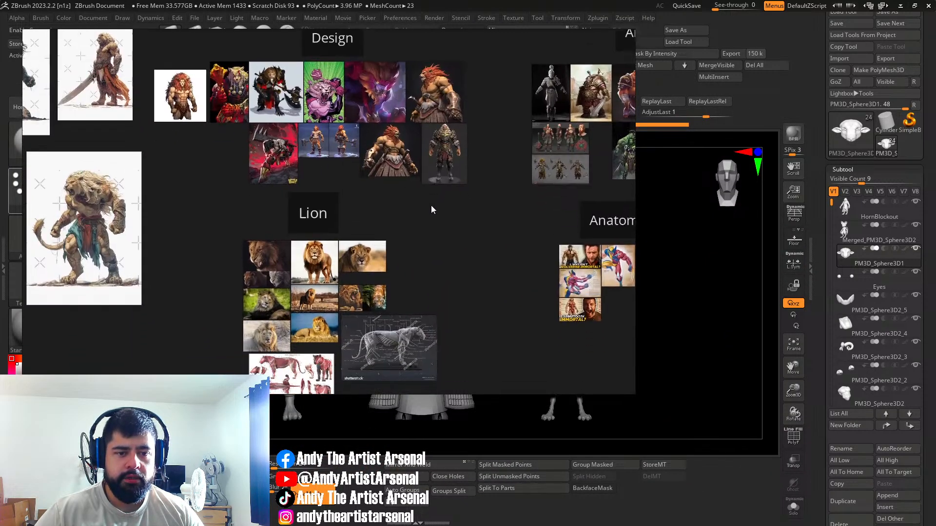
pyautogui.moveTo(401, 183); pyautogui.dragTo(470, 209, button='middle')
pyautogui.moveTo(576, 164); pyautogui.dragTo(541, 216, button='middle')
pyautogui.scroll(3, 244, 243)
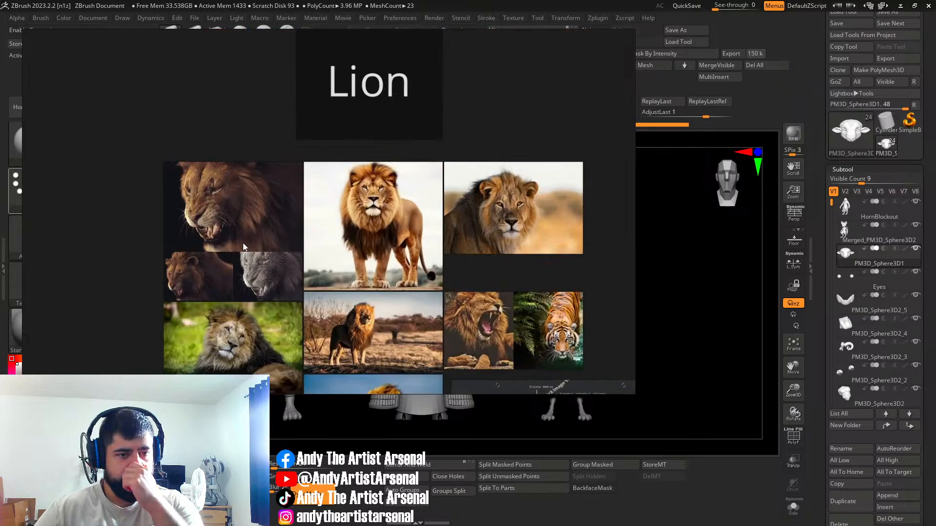
pyautogui.scroll(5, 243, 242)
pyautogui.scroll(-8, 238, 277)
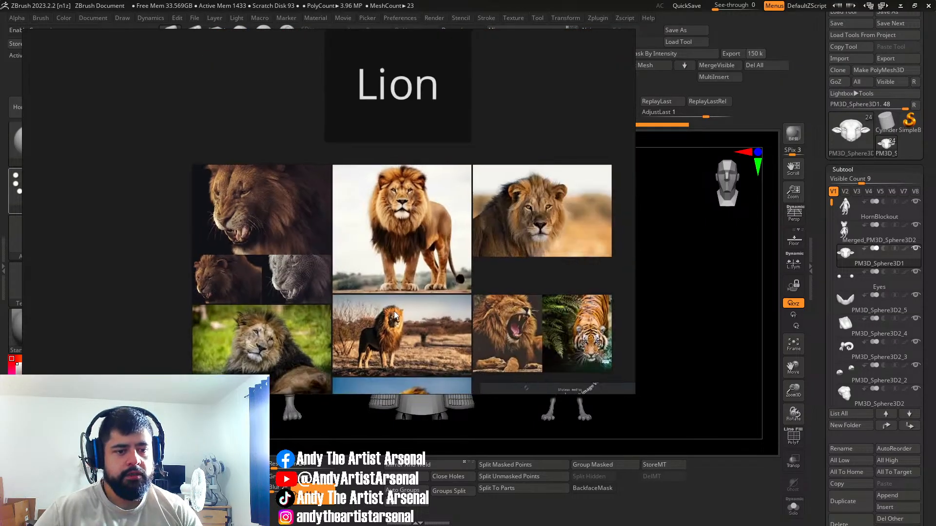
pyautogui.scroll(6, 440, 258)
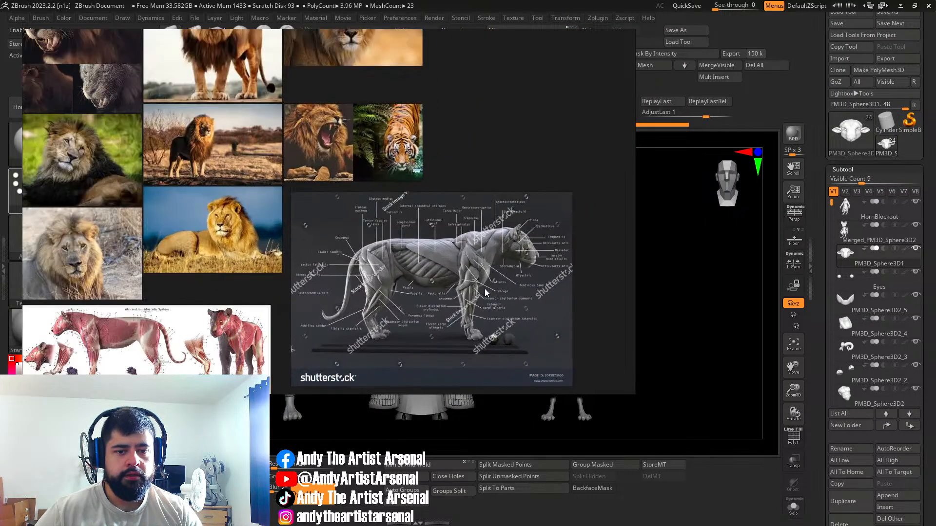
pyautogui.scroll(-2, 557, 203)
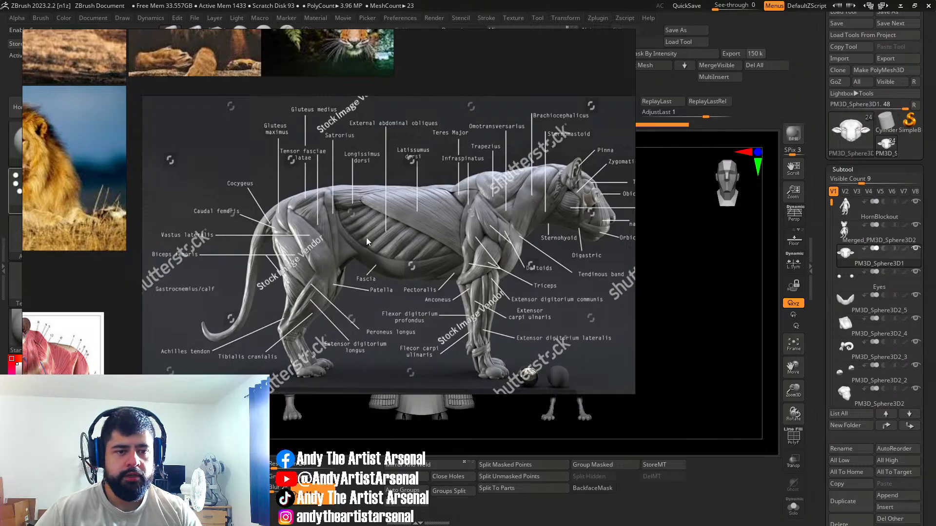
pyautogui.scroll(-4, 492, 207)
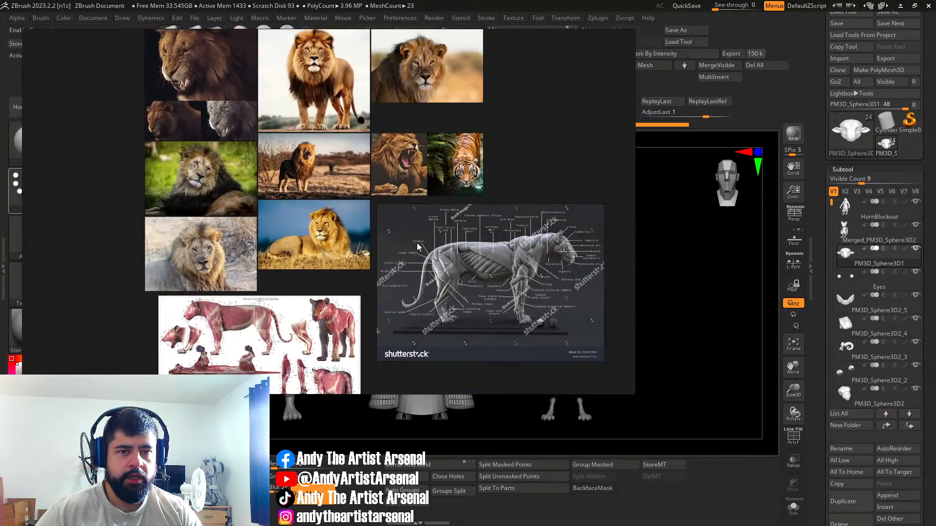
# Step: Examine the armoured and muscular lion warrior artworks in the Design section of the reference board
pyautogui.moveTo(415, 178); pyautogui.dragTo(359, 285, button='middle')
pyautogui.scroll(-4, 359, 284)
pyautogui.moveTo(368, 198); pyautogui.dragTo(351, 288, button='middle')
pyautogui.moveTo(320, 231); pyautogui.dragTo(348, 253, button='middle')
pyautogui.scroll(5, 352, 211)
pyautogui.moveTo(385, 217)
pyautogui.mouseDown(button='middle')
pyautogui.moveTo(324, 229)
pyautogui.moveTo(387, 220)
pyautogui.mouseUp(button='middle')
pyautogui.moveTo(505, 279); pyautogui.dragTo(500, 255, button='middle')
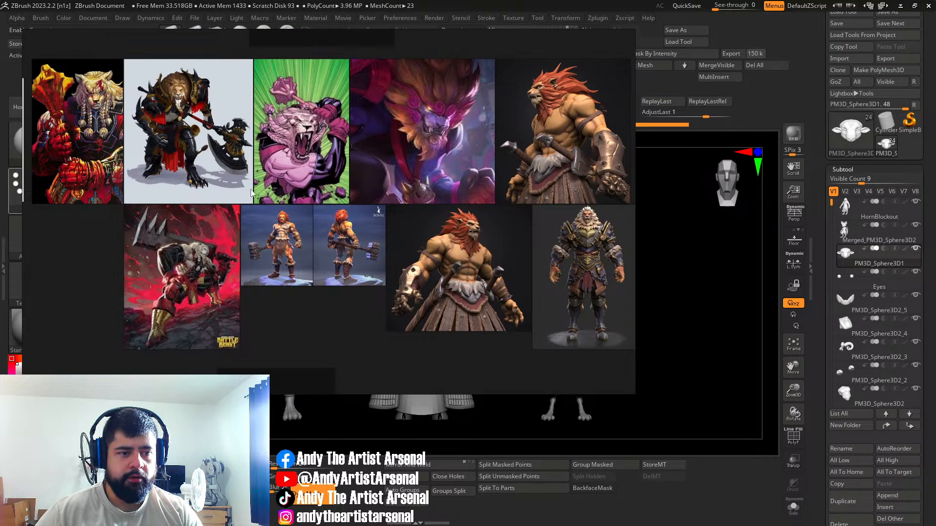
pyautogui.moveTo(259, 195); pyautogui.dragTo(311, 215, button='middle')
pyautogui.scroll(2, 303, 211)
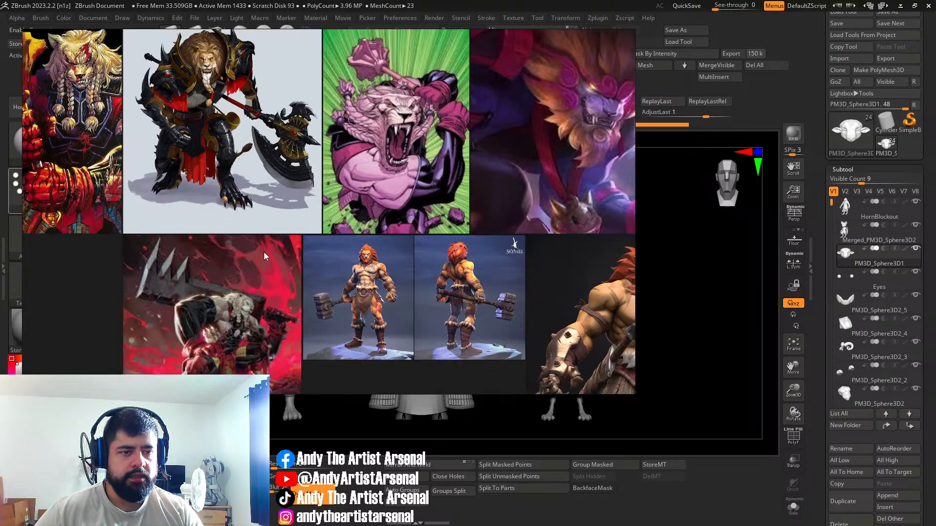
pyautogui.scroll(-1, 260, 258)
pyautogui.moveTo(269, 193); pyautogui.dragTo(360, 212, button='middle')
pyautogui.scroll(1, 174, 144)
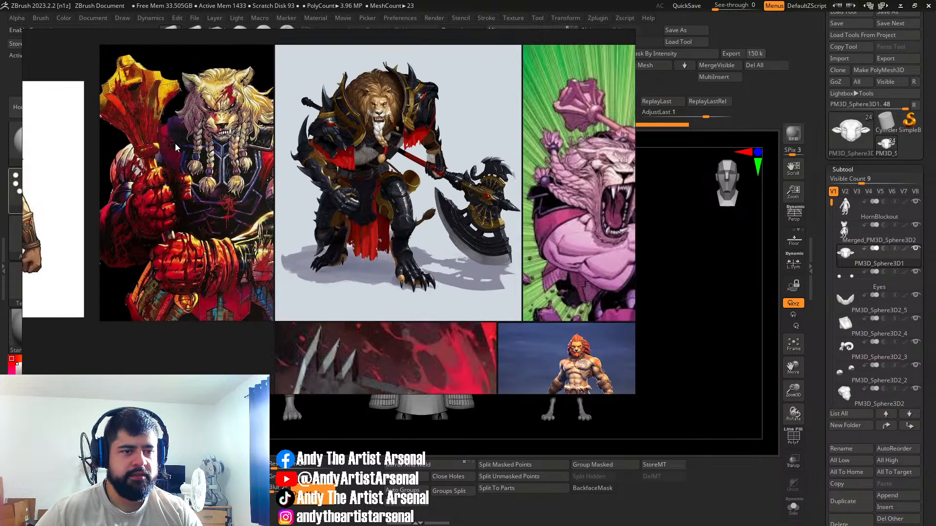
# Step: Examine the remaining lion warrior artworks in the Design section, including the red battle beast and the hammer-wielding character's front and back views
pyautogui.scroll(-1, 188, 144)
pyautogui.moveTo(319, 302); pyautogui.dragTo(295, 210, button='middle')
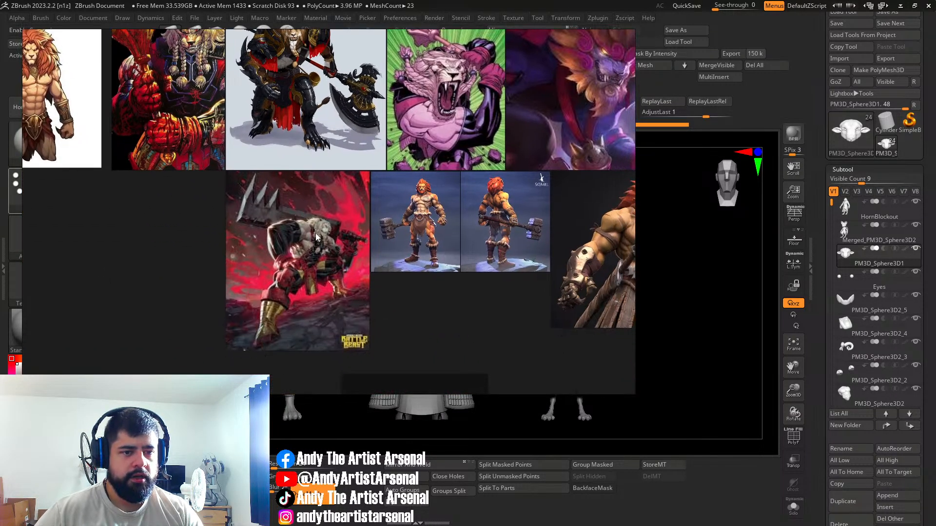
pyautogui.scroll(1, 319, 242)
pyautogui.scroll(1, 336, 236)
pyautogui.moveTo(343, 235); pyautogui.dragTo(275, 326, button='middle')
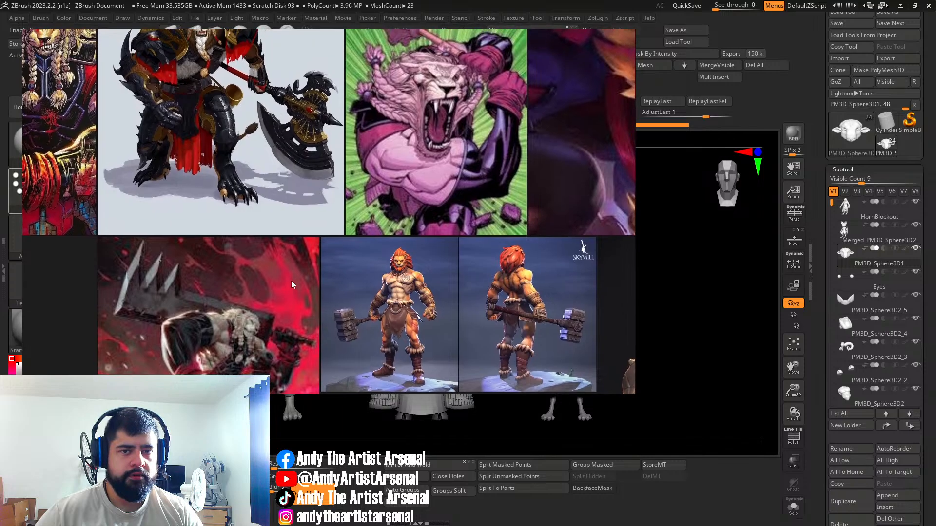
pyautogui.moveTo(291, 281); pyautogui.dragTo(274, 328, button='middle')
pyautogui.scroll(-2, 408, 197)
pyautogui.moveTo(413, 183); pyautogui.dragTo(354, 187, button='middle')
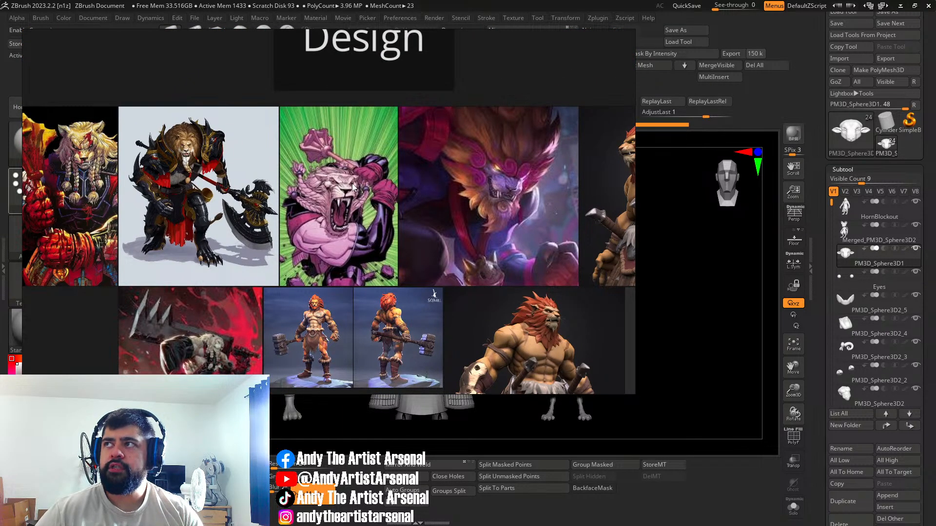
pyautogui.scroll(-3, 414, 207)
pyautogui.moveTo(480, 213); pyautogui.dragTo(364, 215, button='middle')
# Step: Examine the green-skinned warrior woman artwork among the gladiator references, focusing on her armour, bracers, belt and strip skirt
pyautogui.scroll(-6, 394, 208)
pyautogui.moveTo(450, 206); pyautogui.dragTo(353, 202, button='middle')
pyautogui.scroll(4, 487, 219)
pyautogui.moveTo(515, 219); pyautogui.dragTo(435, 144, button='middle')
pyautogui.scroll(3, 377, 247)
pyautogui.scroll(3, 399, 246)
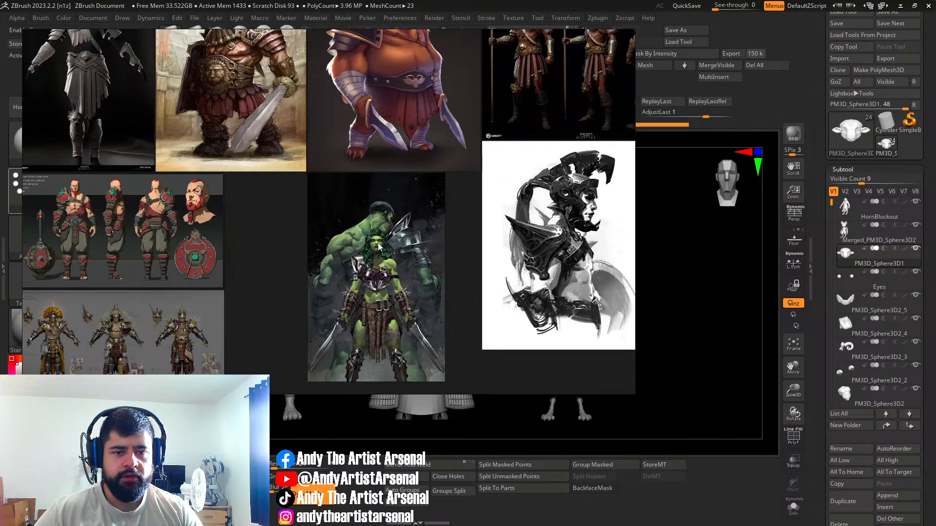
pyautogui.scroll(2, 379, 246)
pyautogui.moveTo(423, 260); pyautogui.dragTo(480, 223, button='middle')
pyautogui.scroll(5, 415, 248)
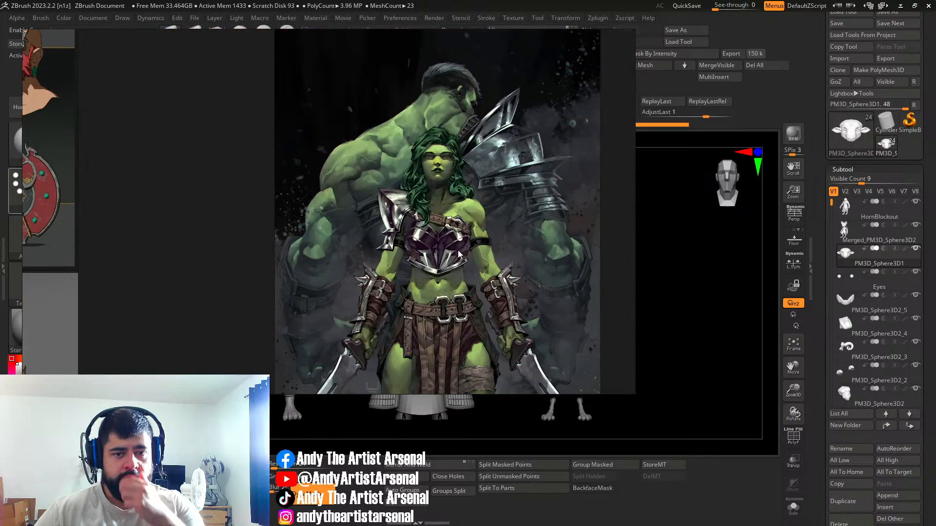
pyautogui.moveTo(421, 214); pyautogui.dragTo(362, 143, button='middle')
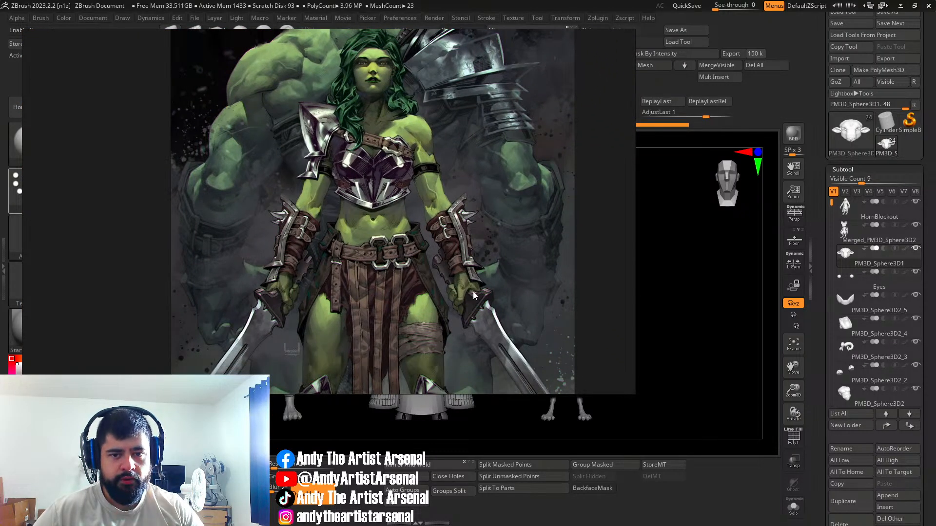
pyautogui.scroll(-3, 317, 165)
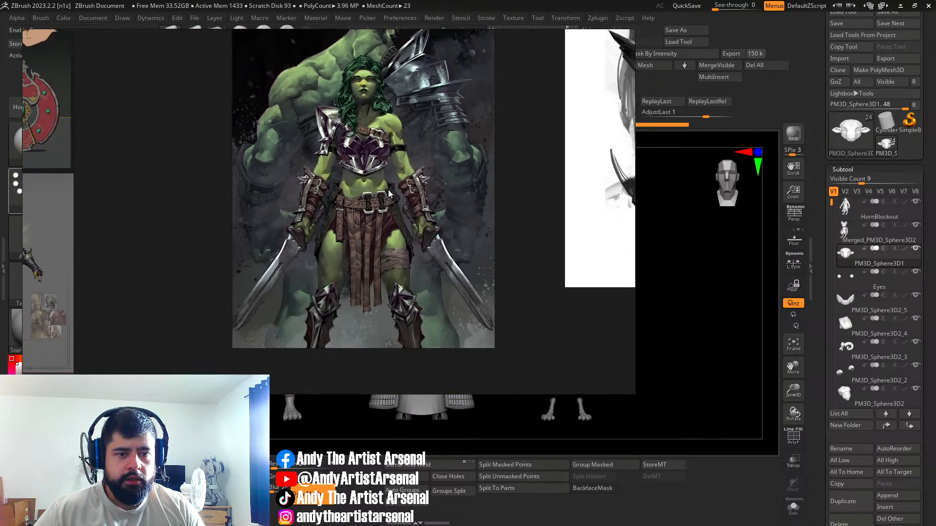
pyautogui.scroll(-4, 493, 260)
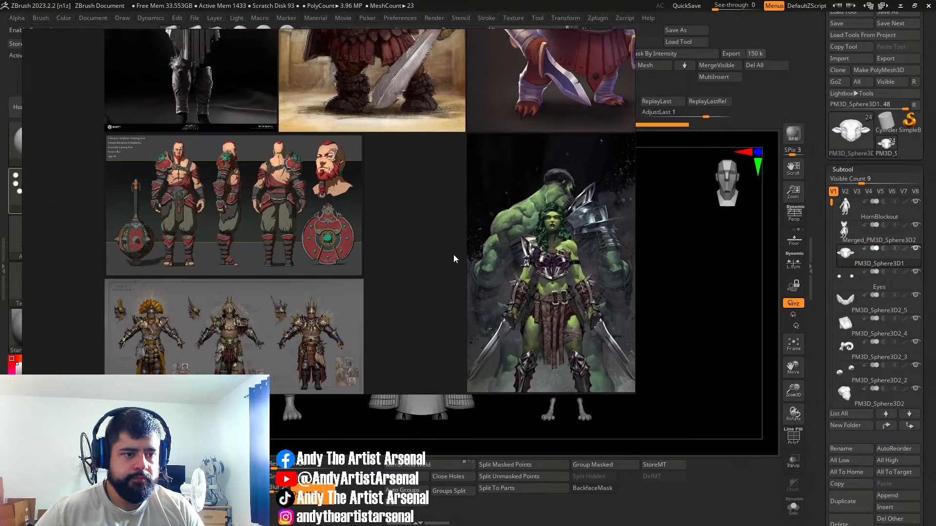
# Step: Examine the crested-helmet ink sketch, the spiked-armour woman with curved blades and the trident gladiator on the reference board
pyautogui.moveTo(453, 254)
pyautogui.mouseDown(button='middle')
pyautogui.moveTo(399, 208)
pyautogui.moveTo(249, 129)
pyautogui.mouseUp(button='middle')
pyautogui.moveTo(460, 181)
pyautogui.mouseDown(button='middle')
pyautogui.moveTo(441, 171)
pyautogui.moveTo(269, 282)
pyautogui.mouseUp(button='middle')
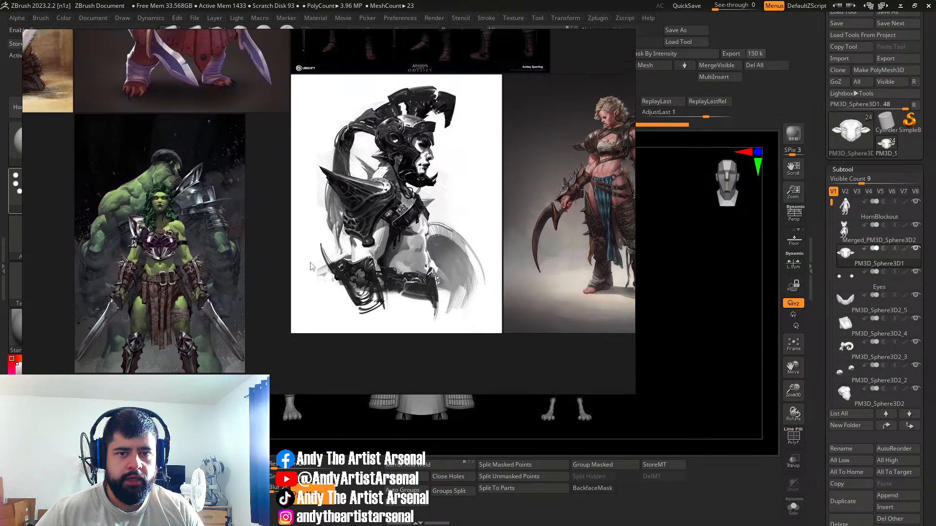
pyautogui.moveTo(405, 223); pyautogui.dragTo(344, 306, button='middle')
pyautogui.scroll(-2, 344, 306)
pyautogui.moveTo(515, 302); pyautogui.dragTo(419, 297, button='middle')
pyautogui.scroll(4, 416, 261)
pyautogui.moveTo(416, 261); pyautogui.dragTo(371, 220, button='middle')
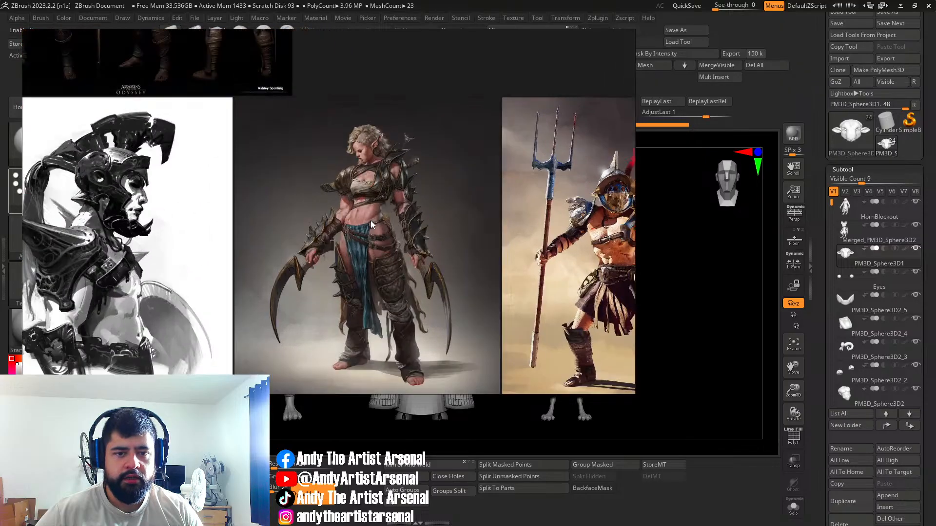
pyautogui.moveTo(419, 254); pyautogui.dragTo(370, 247, button='middle')
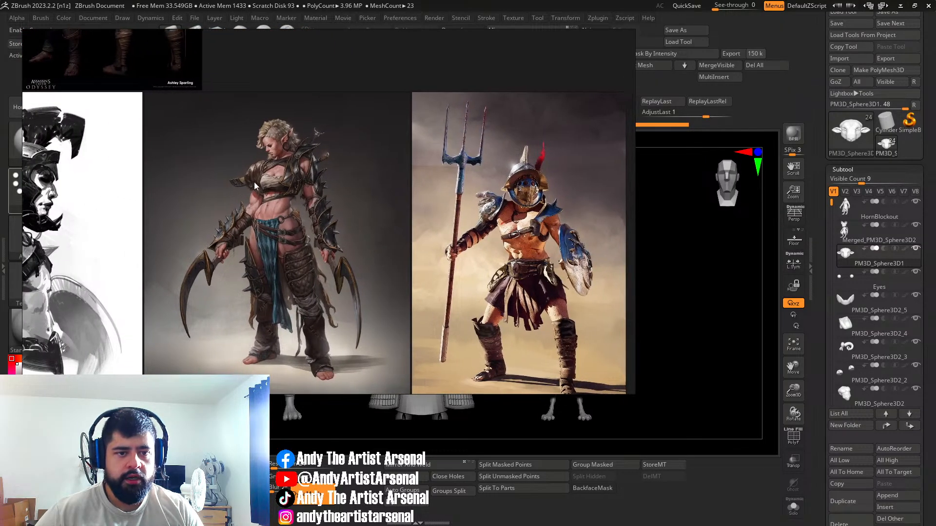
pyautogui.scroll(4, 254, 182)
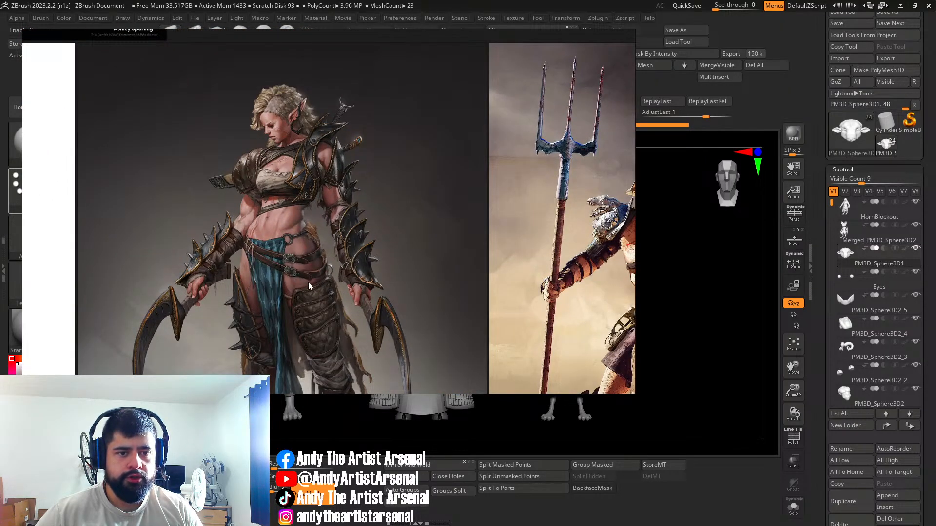
pyautogui.scroll(-4, 305, 282)
pyautogui.moveTo(374, 264); pyautogui.dragTo(570, 250, button='middle')
pyautogui.scroll(-3, 338, 233)
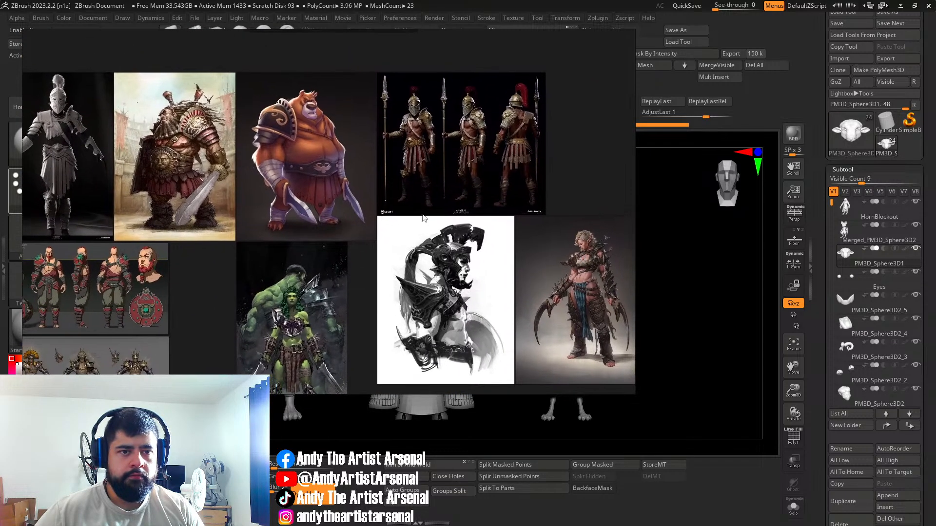
# Step: Compare the bulky arena gladiator and the armoured bear with the neighbouring gladiator references
pyautogui.moveTo(455, 224); pyautogui.dragTo(541, 250, button='middle')
pyautogui.scroll(4, 295, 132)
pyautogui.moveTo(335, 147)
pyautogui.mouseDown(button='middle')
pyautogui.moveTo(402, 154)
pyautogui.moveTo(355, 150)
pyautogui.mouseUp(button='middle')
pyautogui.scroll(-2, 312, 146)
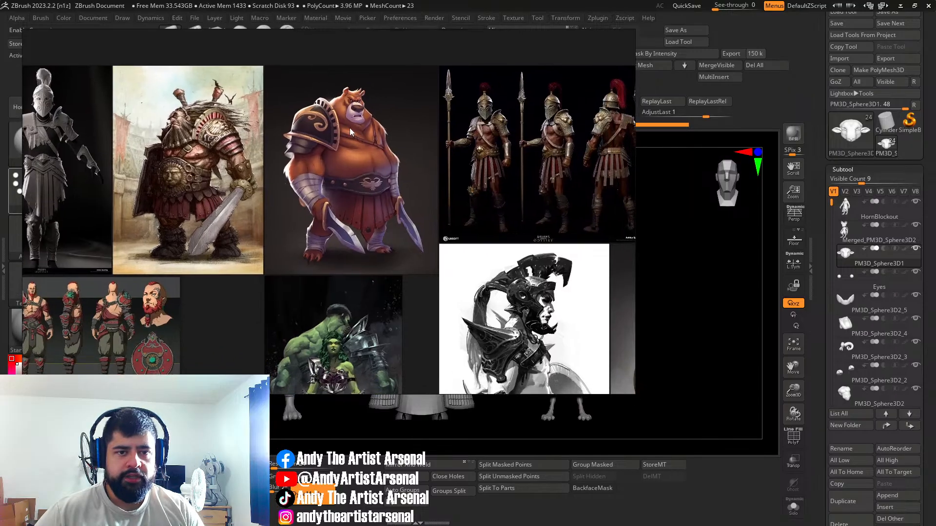
pyautogui.moveTo(441, 126); pyautogui.dragTo(363, 128, button='middle')
pyautogui.moveTo(510, 258); pyautogui.dragTo(447, 192, button='middle')
pyautogui.moveTo(115, 123); pyautogui.dragTo(225, 136, button='middle')
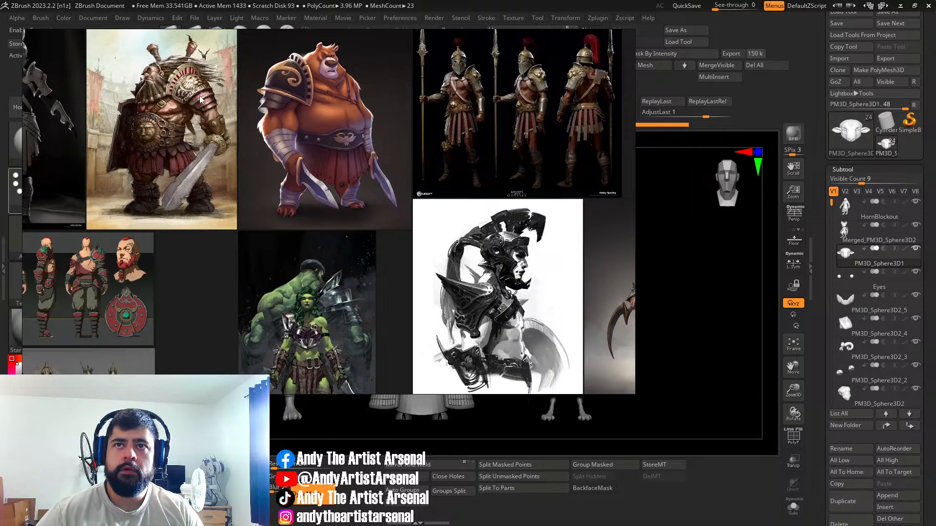
pyautogui.moveTo(312, 89); pyautogui.dragTo(269, 101, button='middle')
pyautogui.moveTo(456, 157); pyautogui.dragTo(328, 189, button='middle')
# Step: Study the Assassin's Creed Odyssey spear warrior sheet, comparing its lion-head pauldron, belt and skirt with the armoured bear artwork
pyautogui.scroll(7, 280, 126)
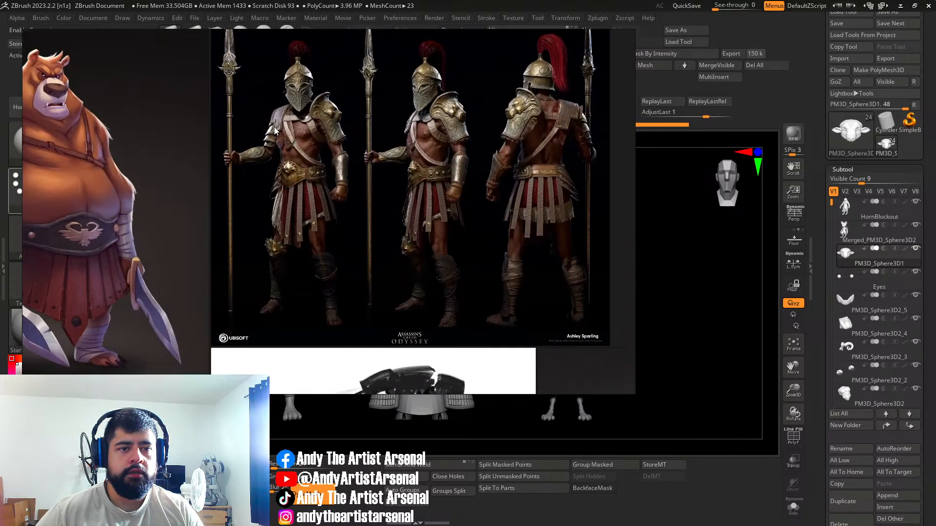
pyautogui.scroll(3, 281, 125)
pyautogui.moveTo(314, 115); pyautogui.dragTo(273, 173, button='middle')
pyautogui.moveTo(459, 156); pyautogui.dragTo(351, 167, button='middle')
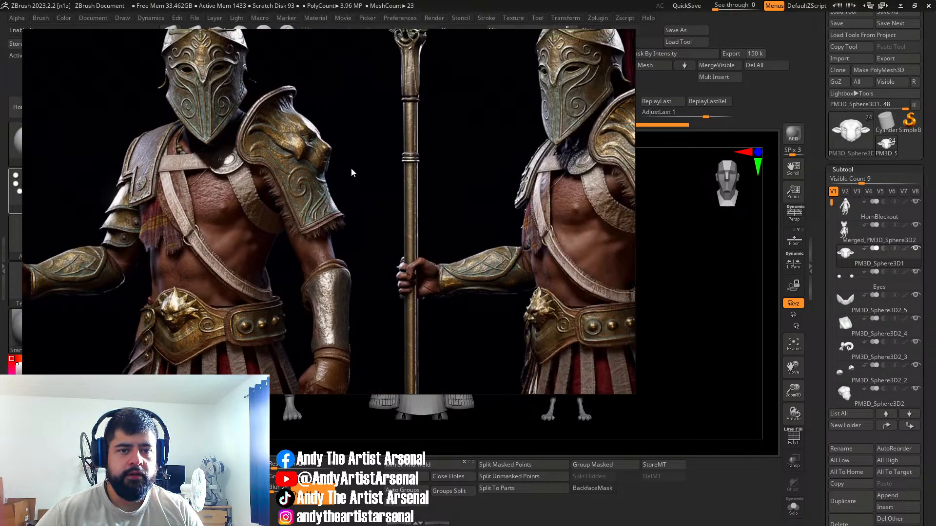
pyautogui.scroll(-3, 341, 162)
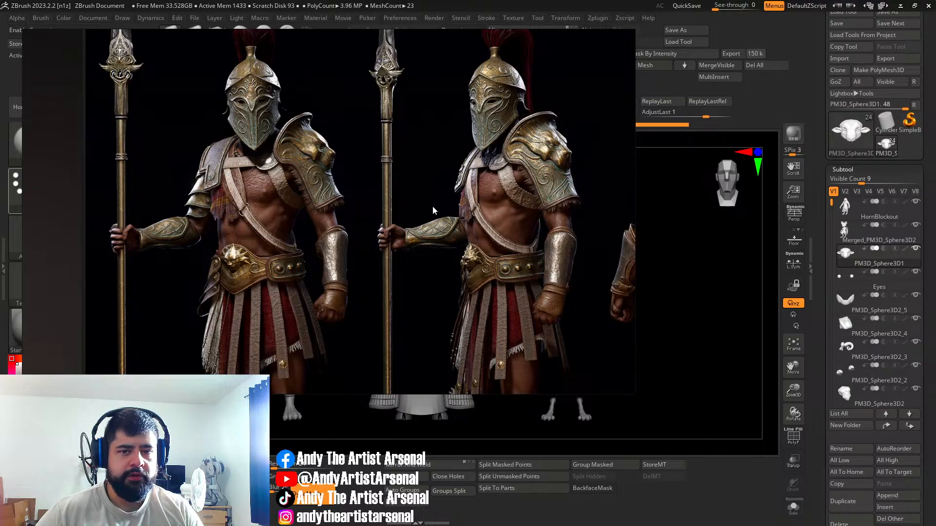
pyautogui.moveTo(518, 207); pyautogui.dragTo(349, 161, button='middle')
pyautogui.scroll(-4, 349, 160)
pyautogui.moveTo(290, 239); pyautogui.dragTo(537, 195, button='middle')
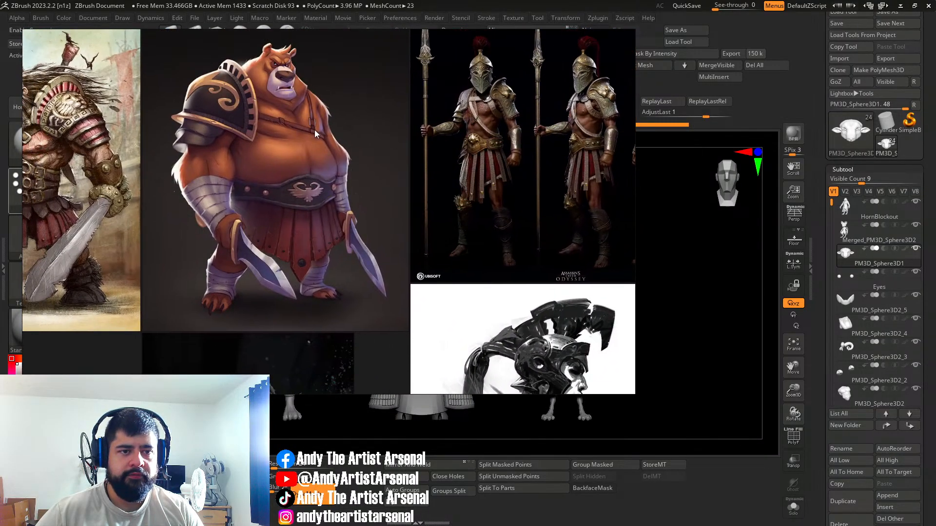
pyautogui.scroll(1, 314, 130)
pyautogui.moveTo(459, 151); pyautogui.dragTo(362, 204, button='middle')
pyautogui.scroll(3, 459, 135)
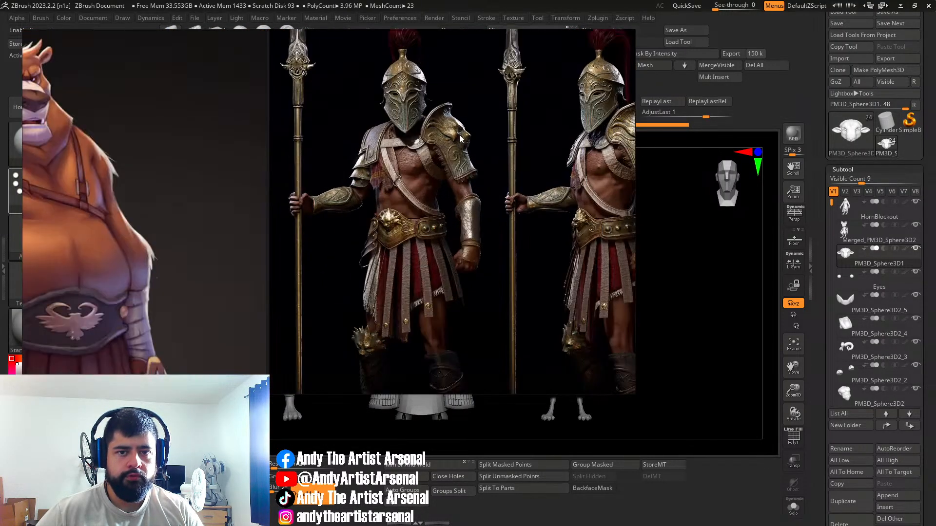
pyautogui.scroll(-8, 480, 157)
pyautogui.moveTo(389, 256); pyautogui.dragTo(408, 137, button='middle')
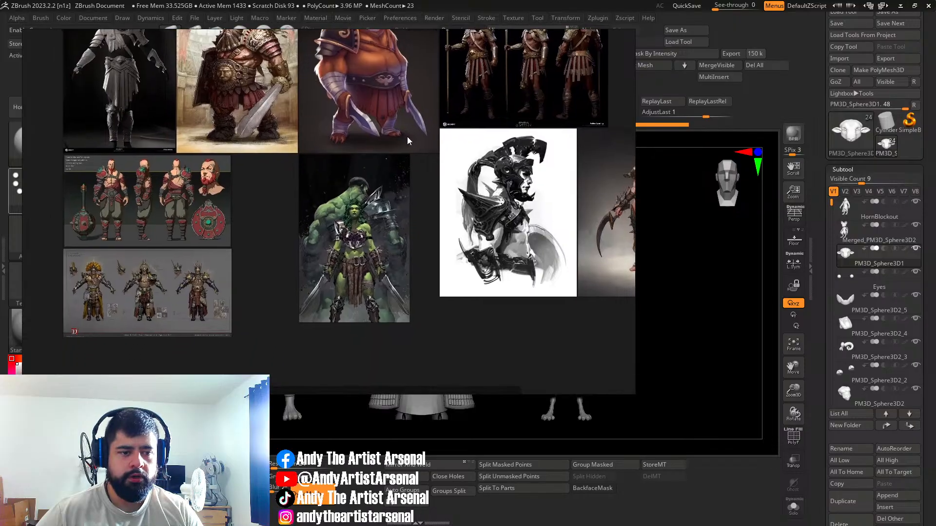
# Step: Inspect the three armoured warrior variants on the Early Ideation concept sheet, including their headdresses, pauldrons and waist armour
pyautogui.moveTo(345, 171); pyautogui.dragTo(470, 174, button='middle')
pyautogui.scroll(5, 301, 228)
pyautogui.moveTo(301, 228); pyautogui.dragTo(443, 151, button='middle')
pyautogui.scroll(3, 387, 232)
pyautogui.scroll(3, 388, 233)
pyautogui.moveTo(388, 233); pyautogui.dragTo(579, 149, button='middle')
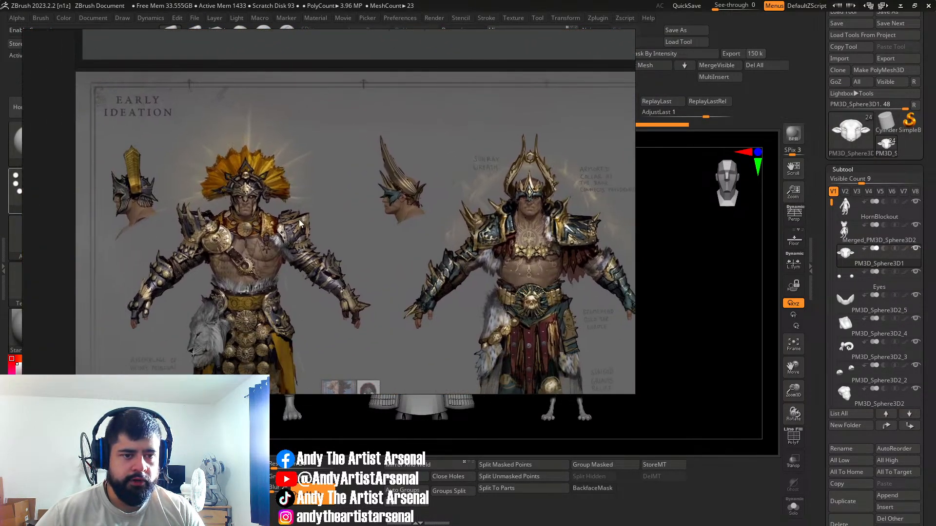
pyautogui.moveTo(487, 239); pyautogui.dragTo(326, 229, button='middle')
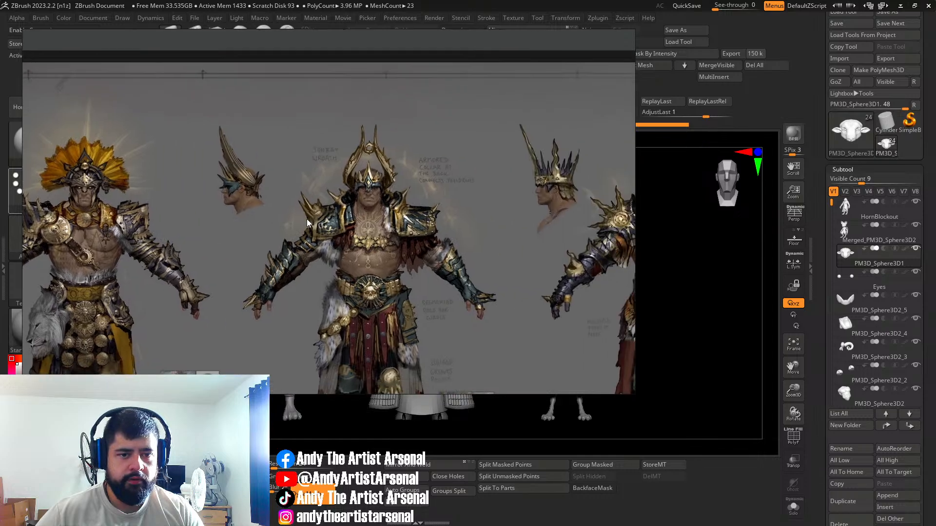
pyautogui.moveTo(415, 231); pyautogui.dragTo(293, 227, button='middle')
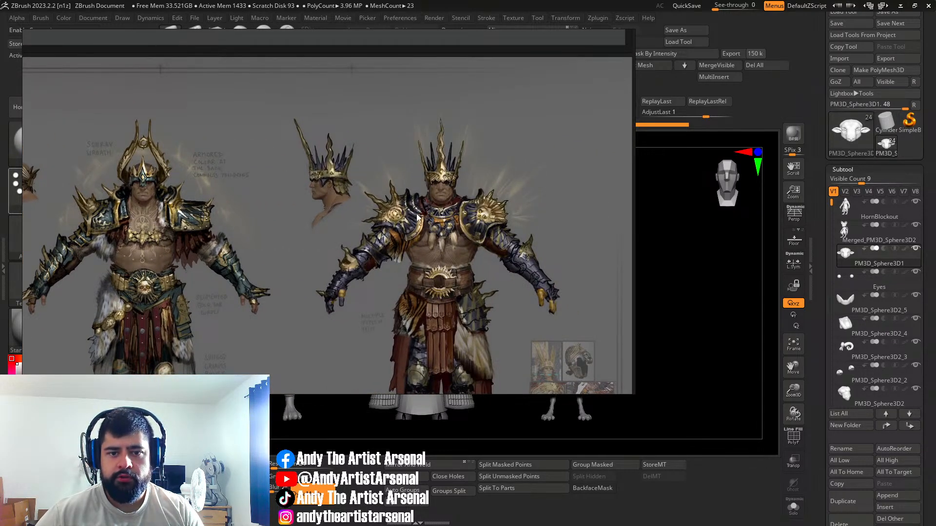
# Step: Examine the muscular lion-man illustrations on white backgrounds beside the Design section, including the roaring lion and the sword bearer
pyautogui.scroll(-10, 493, 224)
pyautogui.moveTo(429, 168); pyautogui.dragTo(507, 236, button='middle')
pyautogui.scroll(-5, 495, 229)
pyautogui.moveTo(288, 168); pyautogui.dragTo(548, 150, button='middle')
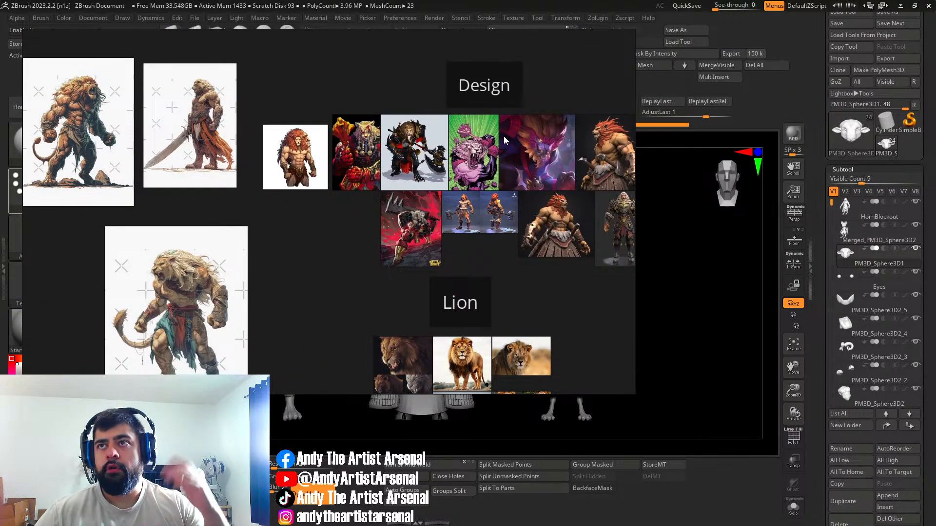
pyautogui.moveTo(334, 172); pyautogui.dragTo(451, 191, button='middle')
pyautogui.moveTo(411, 223); pyautogui.dragTo(556, 183, button='middle')
pyautogui.scroll(3, 493, 200)
pyautogui.scroll(3, 330, 174)
pyautogui.moveTo(372, 186); pyautogui.dragTo(462, 411, button='middle')
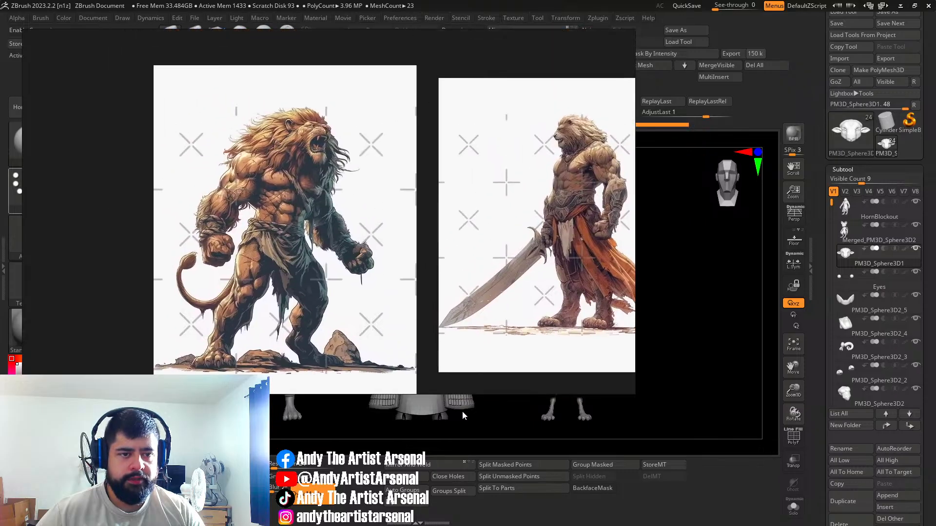
pyautogui.scroll(1, 272, 230)
pyautogui.scroll(-1, 265, 224)
pyautogui.moveTo(266, 224); pyautogui.dragTo(269, 202, button='middle')
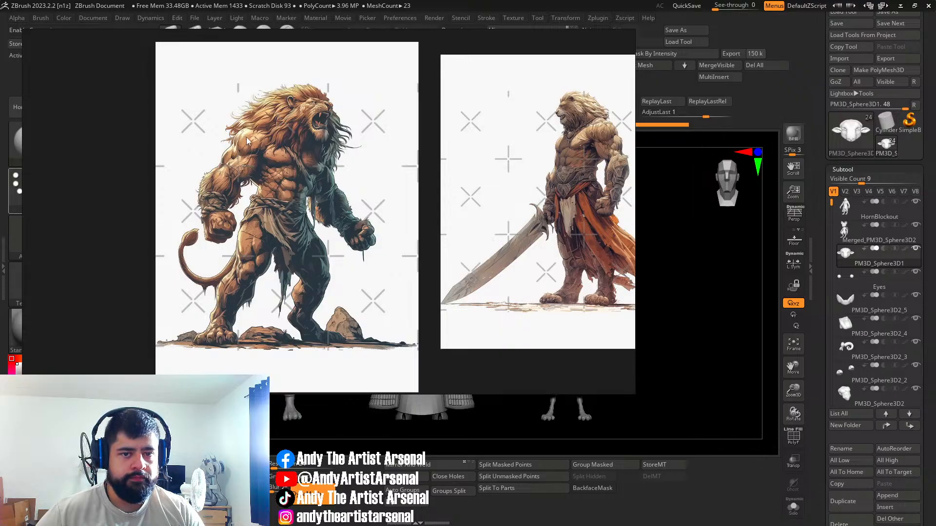
pyautogui.moveTo(575, 138); pyautogui.dragTo(428, 154, button='middle')
pyautogui.moveTo(293, 245); pyautogui.dragTo(401, 236, button='middle')
pyautogui.moveTo(302, 210); pyautogui.dragTo(428, 233, button='middle')
pyautogui.scroll(-6, 428, 234)
# Step: Look over the lioness warrior references and study the DM Stash miniature with its spear, shield, braids and lion belt
pyautogui.moveTo(268, 239); pyautogui.dragTo(565, 174, button='middle')
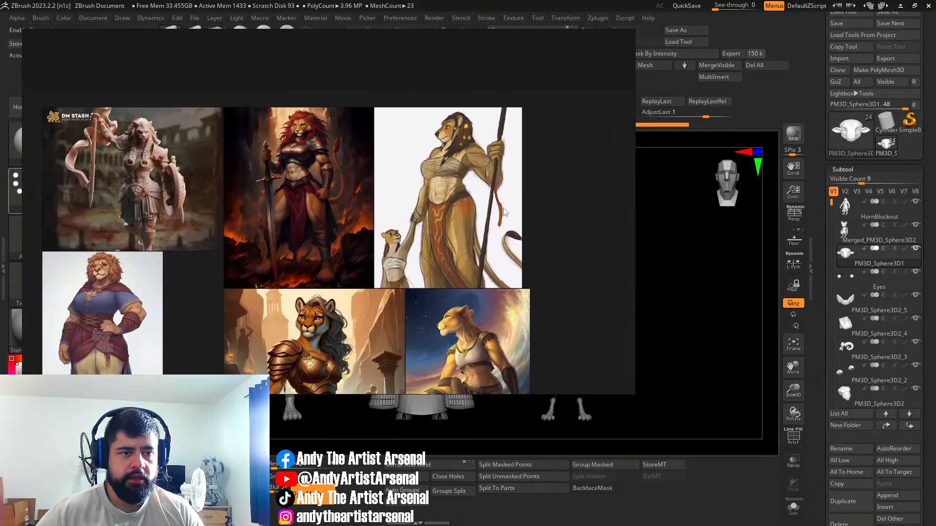
pyautogui.scroll(-3, 501, 200)
pyautogui.scroll(4, 403, 198)
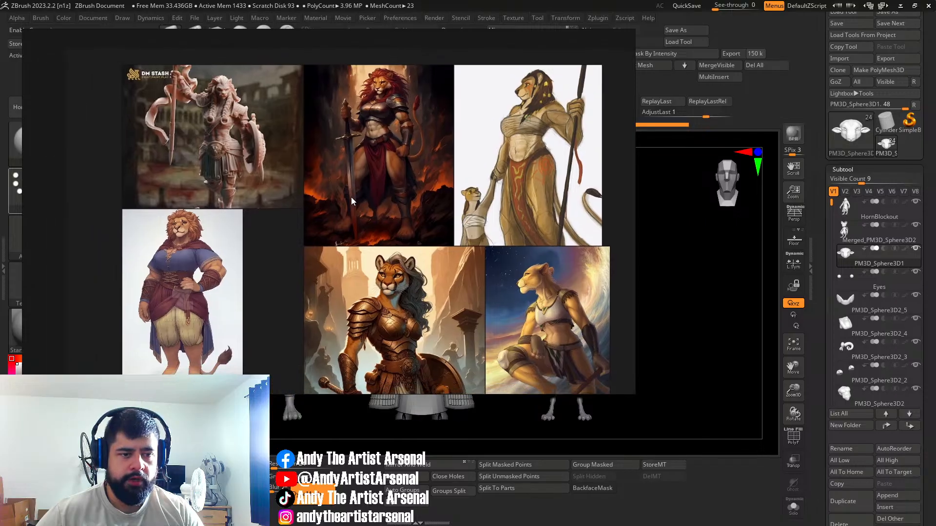
pyautogui.moveTo(328, 203); pyautogui.dragTo(323, 235, button='middle')
pyautogui.scroll(4, 260, 201)
pyautogui.moveTo(134, 131); pyautogui.dragTo(302, 177, button='middle')
pyautogui.scroll(4, 303, 177)
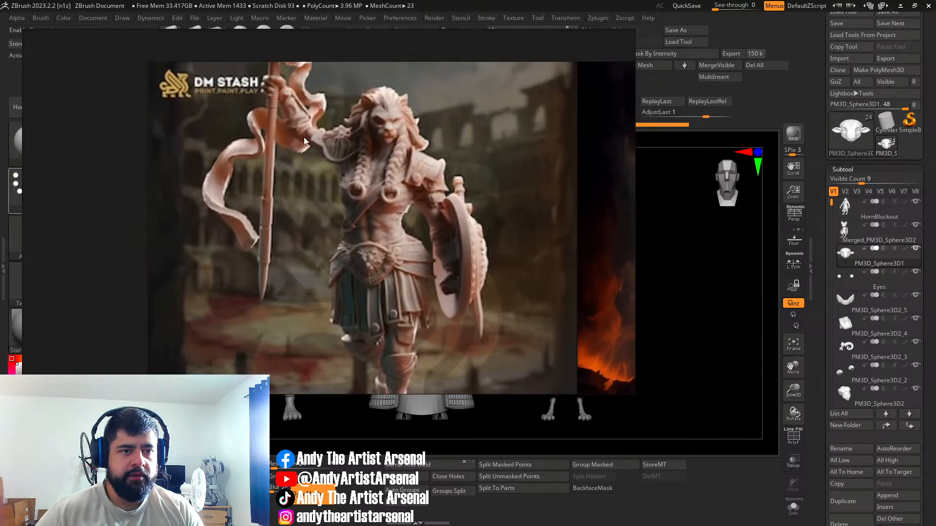
pyautogui.scroll(-3, 340, 198)
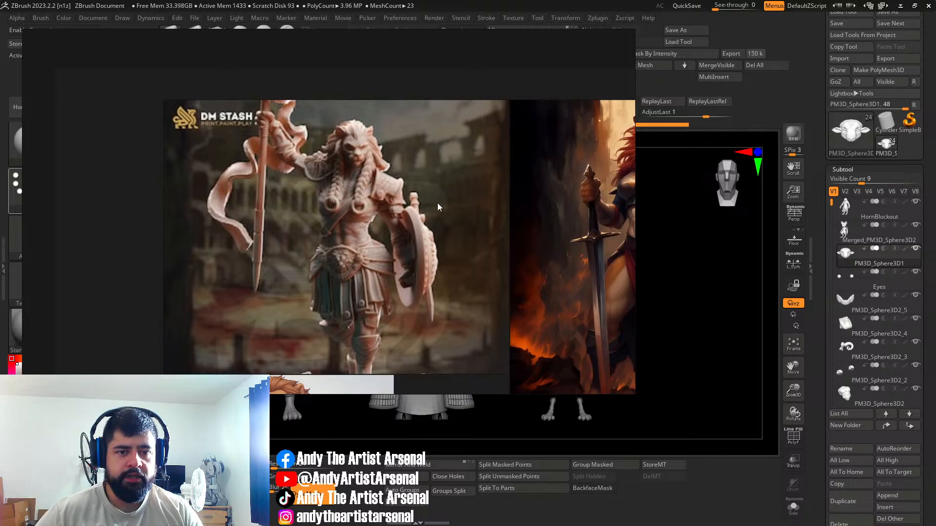
pyautogui.moveTo(438, 205); pyautogui.dragTo(387, 205, button='middle')
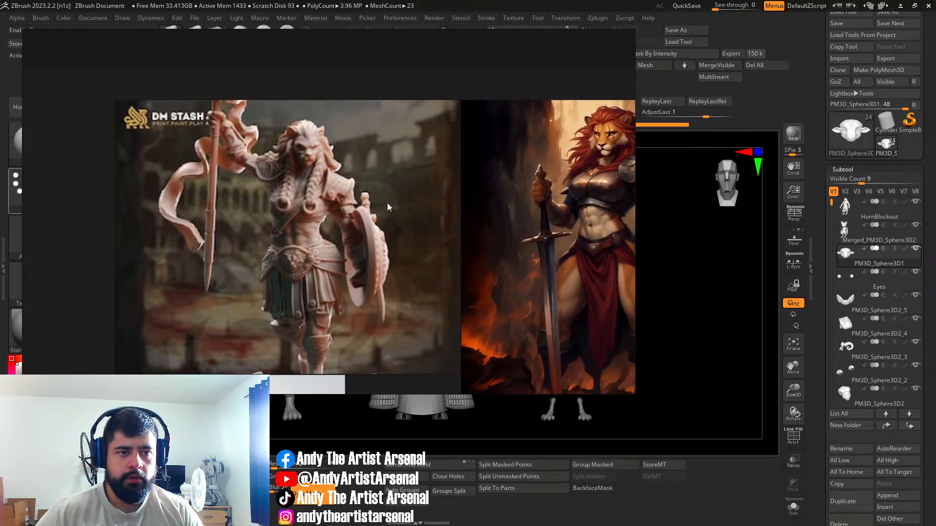
pyautogui.moveTo(388, 201); pyautogui.dragTo(315, 220, button='middle')
pyautogui.scroll(-2, 285, 126)
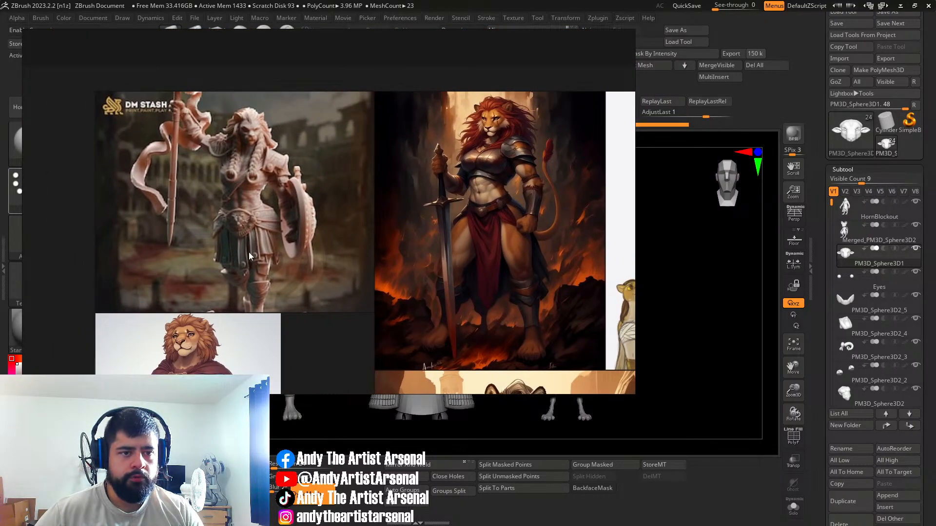
# Step: Study the red-maned lioness with the greatsword, focusing on her face, mane, chest armour and pauldron
pyautogui.moveTo(358, 259); pyautogui.dragTo(173, 218, button='middle')
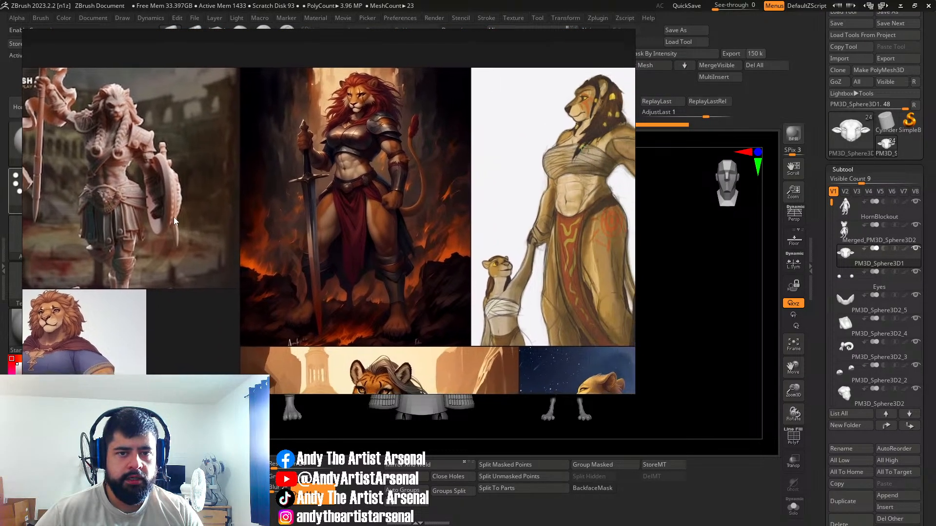
pyautogui.scroll(2, 405, 153)
pyautogui.moveTo(406, 153); pyautogui.dragTo(323, 174, button='middle')
pyautogui.moveTo(340, 276); pyautogui.dragTo(371, 309, button='middle')
pyautogui.scroll(3, 358, 204)
pyautogui.scroll(1, 358, 204)
pyautogui.moveTo(452, 207); pyautogui.dragTo(388, 289, button='middle')
pyautogui.scroll(3, 278, 144)
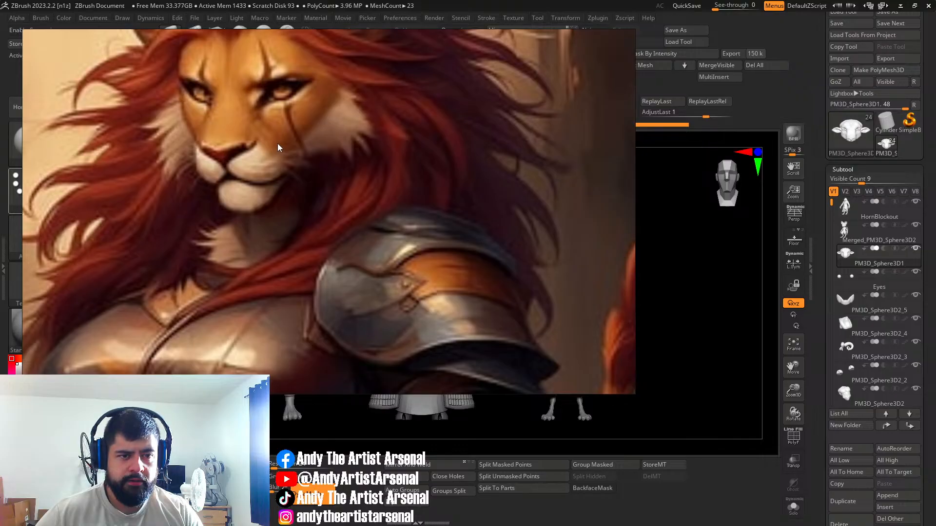
# Step: Look over the red-maned lioness's full figure and surroundings, including her greatsword, forearm guards, belt and red waistcloth
pyautogui.scroll(-5, 277, 143)
pyautogui.moveTo(331, 244); pyautogui.dragTo(411, 181, button='middle')
pyautogui.scroll(-2, 410, 180)
pyautogui.moveTo(407, 283); pyautogui.dragTo(396, 154, button='middle')
pyautogui.moveTo(305, 272)
pyautogui.mouseDown(button='middle')
pyautogui.moveTo(338, 212)
pyautogui.moveTo(422, 141)
pyautogui.moveTo(344, 321)
pyautogui.moveTo(373, 278)
pyautogui.mouseUp(button='middle')
pyautogui.scroll(7, 385, 214)
pyautogui.scroll(-6, 384, 230)
pyautogui.scroll(-2, 446, 175)
pyautogui.scroll(-1, 352, 300)
pyautogui.scroll(1, 396, 241)
pyautogui.scroll(3, 381, 224)
pyautogui.moveTo(364, 221); pyautogui.dragTo(389, 320, button='middle')
pyautogui.scroll(-2, 407, 289)
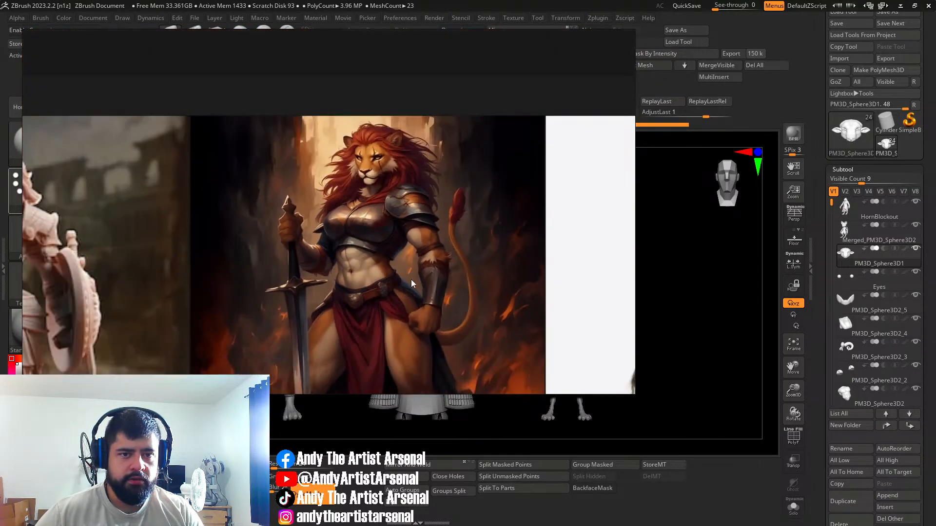
# Step: Examine the golden lioness against the starry sky, focusing on her head profile, neck, top and feathered shoulder armour
pyautogui.moveTo(455, 309); pyautogui.dragTo(354, 100, button='middle')
pyautogui.scroll(-2, 382, 193)
pyautogui.moveTo(292, 163); pyautogui.dragTo(324, 105, button='middle')
pyautogui.moveTo(402, 186); pyautogui.dragTo(213, 103, button='middle')
pyautogui.scroll(2, 404, 191)
pyautogui.scroll(2, 332, 171)
pyautogui.moveTo(301, 152); pyautogui.dragTo(291, 165, button='middle')
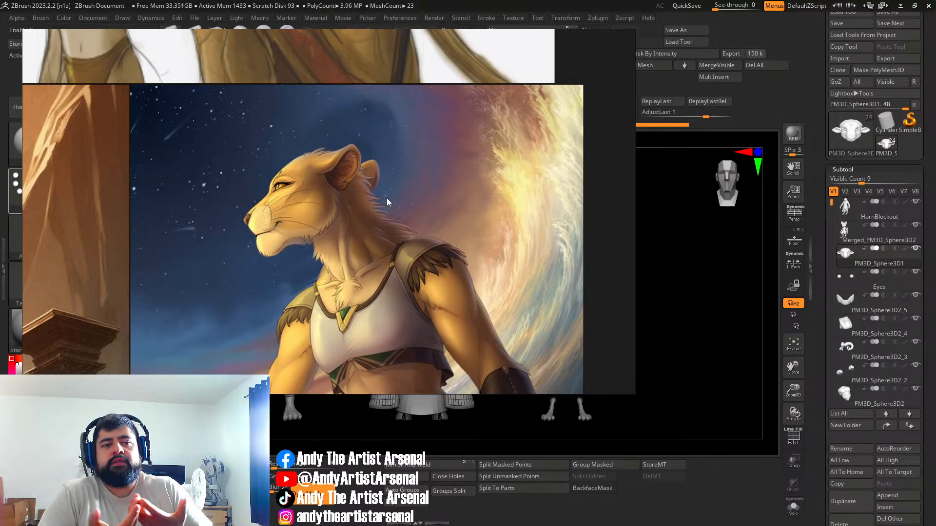
pyautogui.moveTo(294, 171); pyautogui.dragTo(369, 255, button='middle')
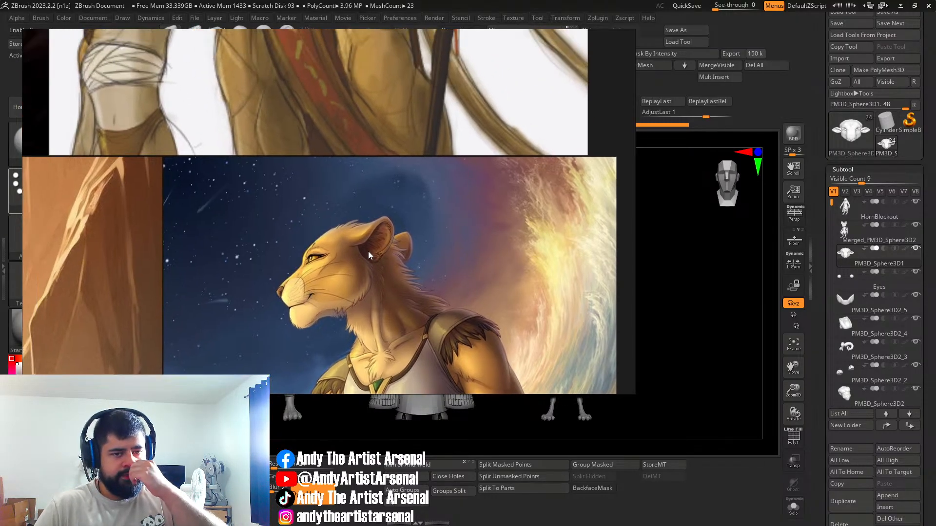
# Step: Compare the red-maned lioness with the sketched spear-bearing lioness in chest wraps and a patterned loincloth
pyautogui.scroll(-7, 358, 270)
pyautogui.moveTo(220, 247); pyautogui.dragTo(298, 238, button='middle')
pyautogui.scroll(5, 296, 234)
pyautogui.moveTo(345, 120); pyautogui.dragTo(343, 278, button='middle')
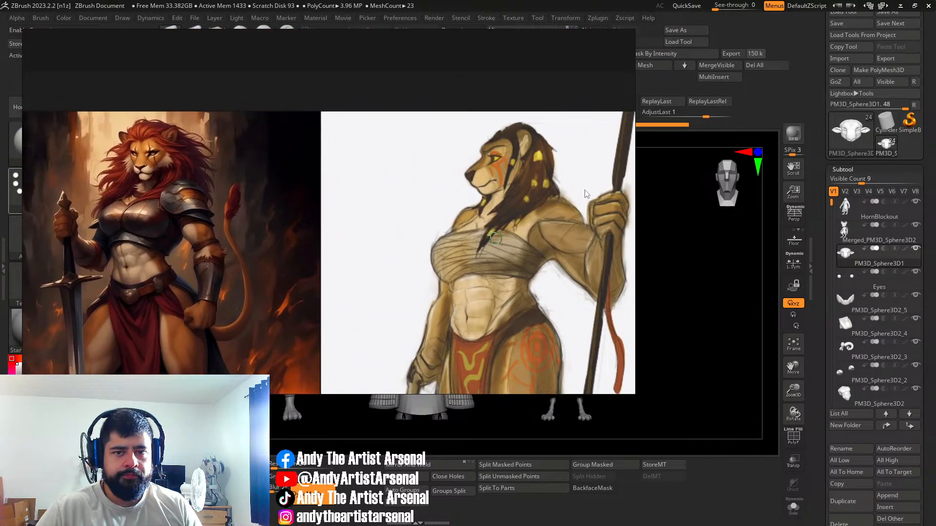
pyautogui.scroll(-6, 586, 190)
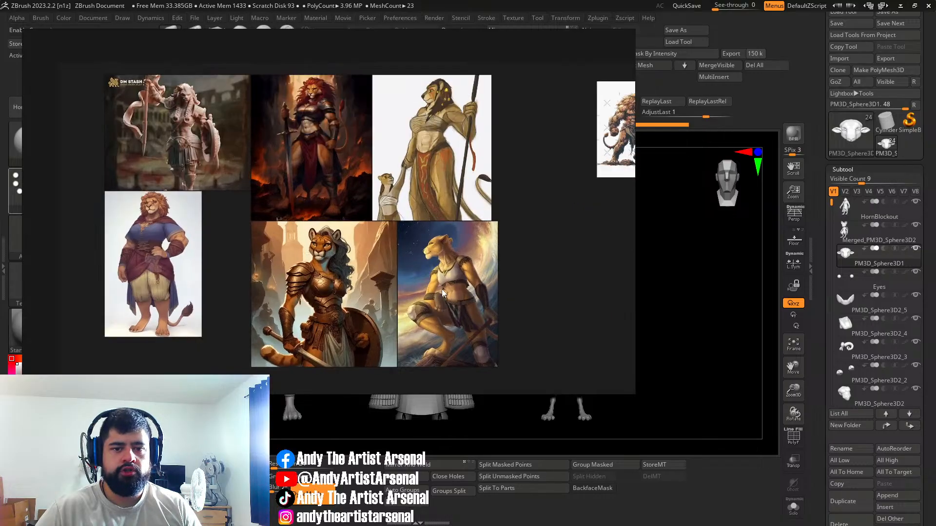
# Step: Study the stocky lion in the blue laced tunic, focusing on the face, mane, cape and bracers
pyautogui.scroll(2, 442, 290)
pyautogui.moveTo(430, 291); pyautogui.dragTo(462, 272, button='middle')
pyautogui.moveTo(254, 226); pyautogui.dragTo(432, 277, button='middle')
pyautogui.scroll(2, 304, 222)
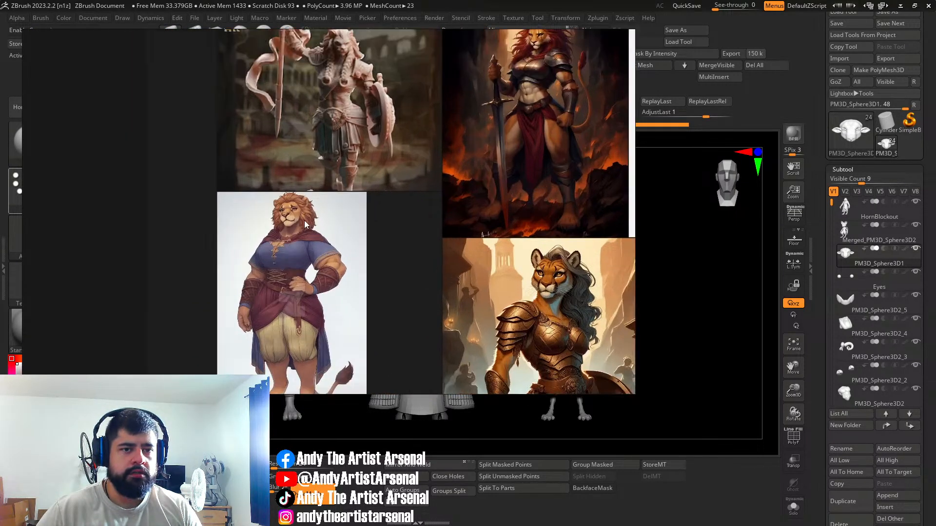
pyautogui.scroll(3, 305, 223)
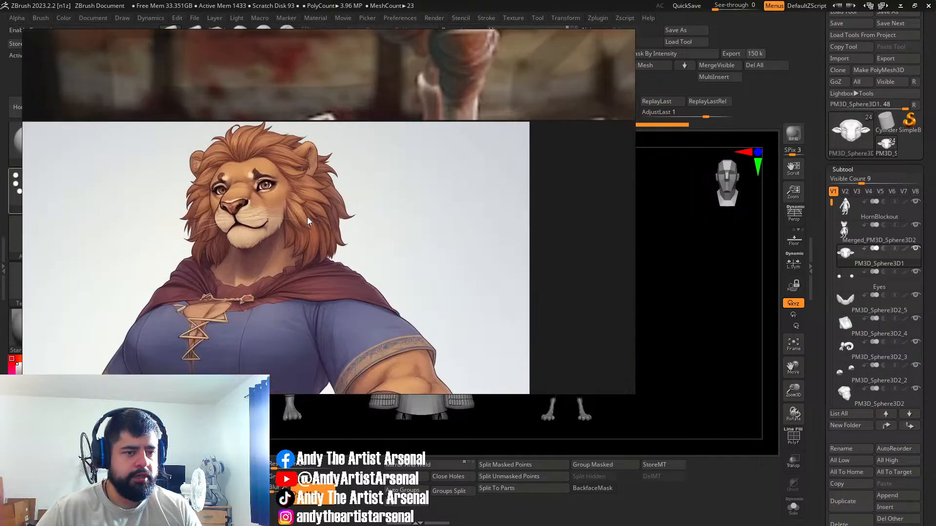
pyautogui.scroll(-2, 307, 217)
pyautogui.moveTo(399, 231); pyautogui.dragTo(274, 259, button='middle')
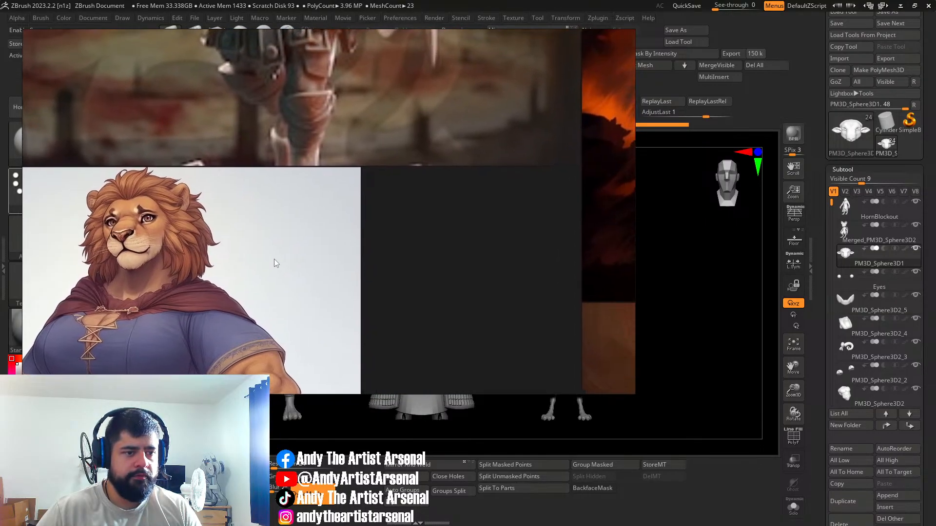
pyautogui.scroll(-1, 268, 259)
pyautogui.scroll(-2, 268, 259)
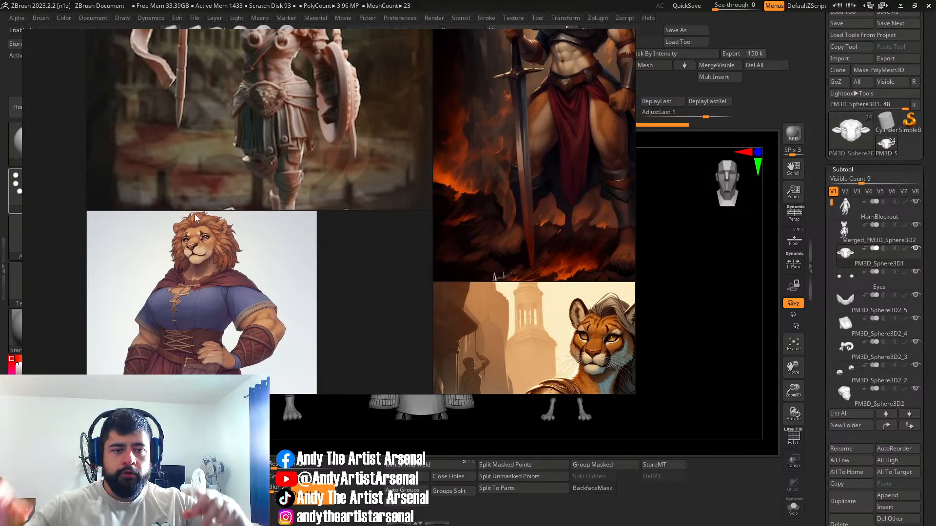
pyautogui.scroll(-2, 364, 325)
pyautogui.scroll(-3, 370, 306)
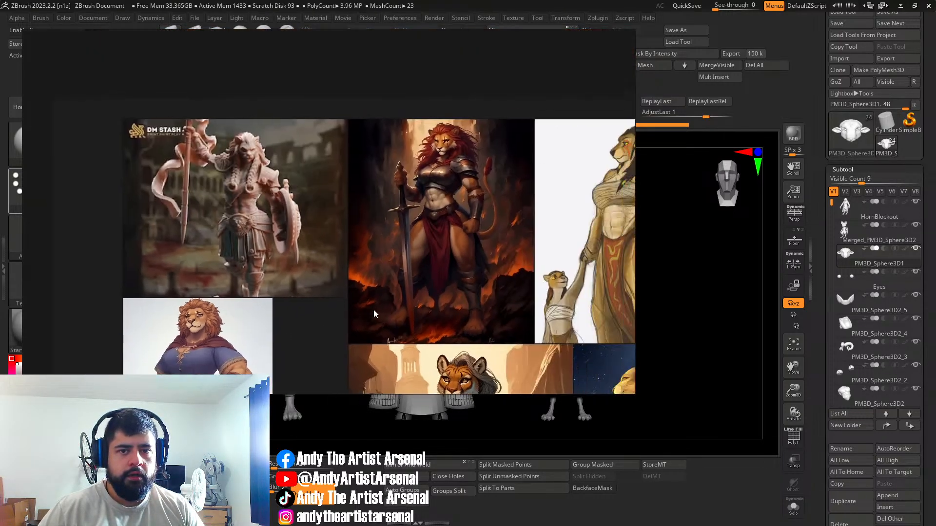
# Step: Examine the grey mannequin pose reference beyond the Armor section, including its crouched legs and raised arm
pyautogui.moveTo(283, 307); pyautogui.dragTo(206, 285, button='middle')
pyautogui.scroll(-2, 352, 228)
pyautogui.scroll(-2, 258, 218)
pyautogui.scroll(-1, 308, 244)
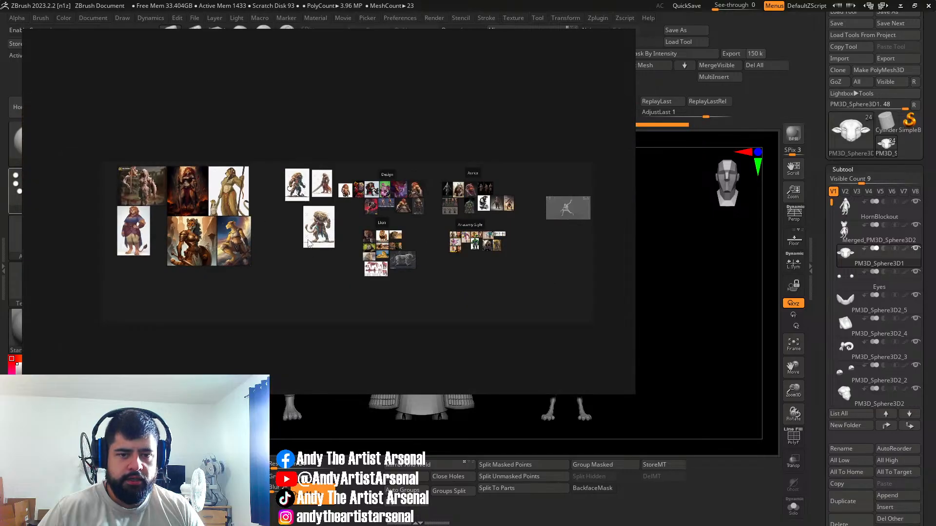
pyautogui.moveTo(443, 232); pyautogui.dragTo(230, 239, button='middle')
pyautogui.scroll(3, 491, 223)
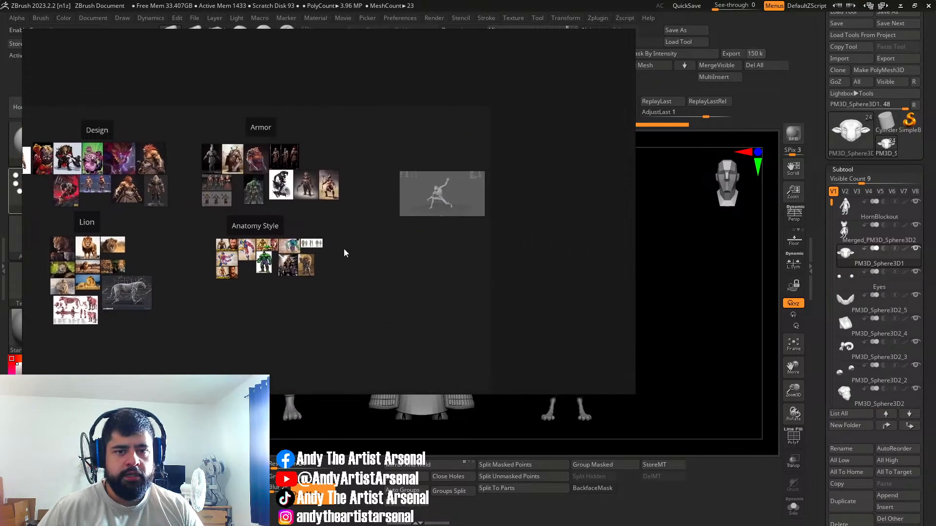
pyautogui.scroll(6, 454, 219)
pyautogui.moveTo(459, 216); pyautogui.dragTo(479, 270, button='middle')
pyautogui.scroll(3, 455, 216)
pyautogui.scroll(3, 404, 242)
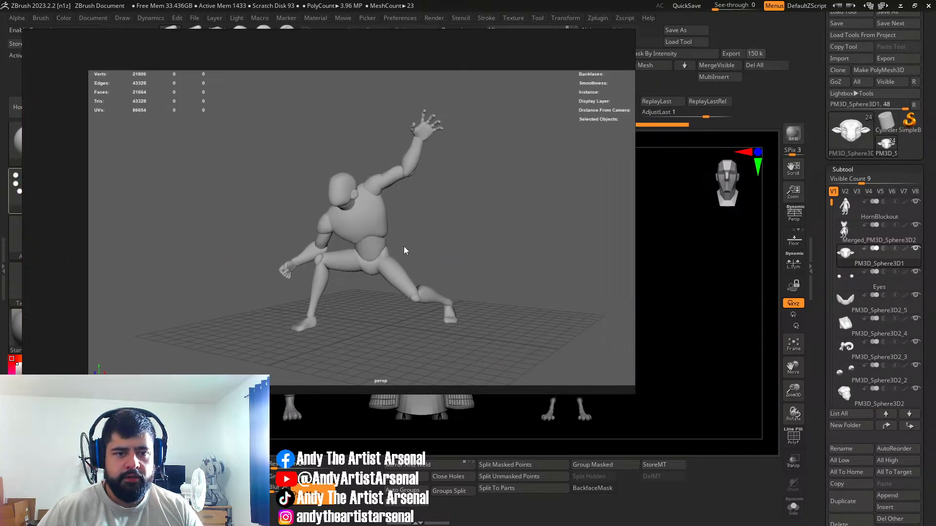
pyautogui.moveTo(405, 250); pyautogui.dragTo(370, 236, button='middle')
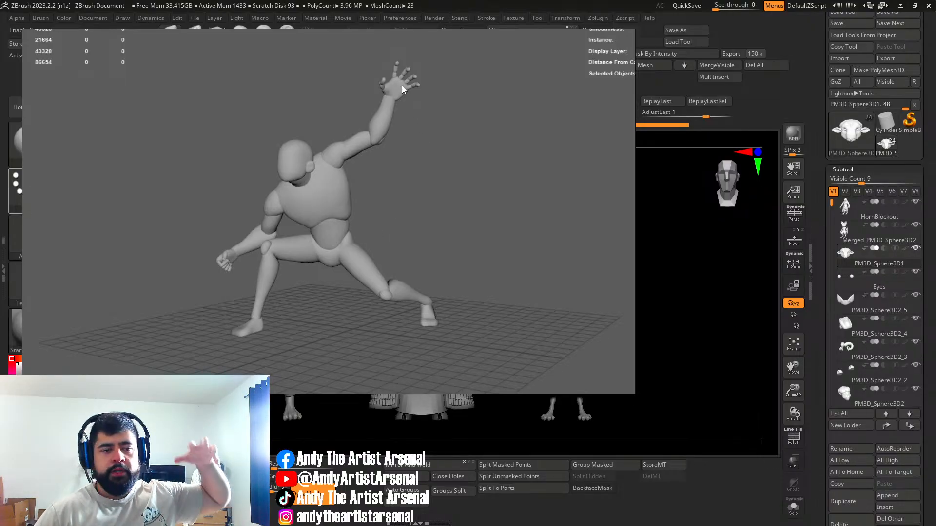
pyautogui.moveTo(229, 267); pyautogui.dragTo(295, 254, button='middle')
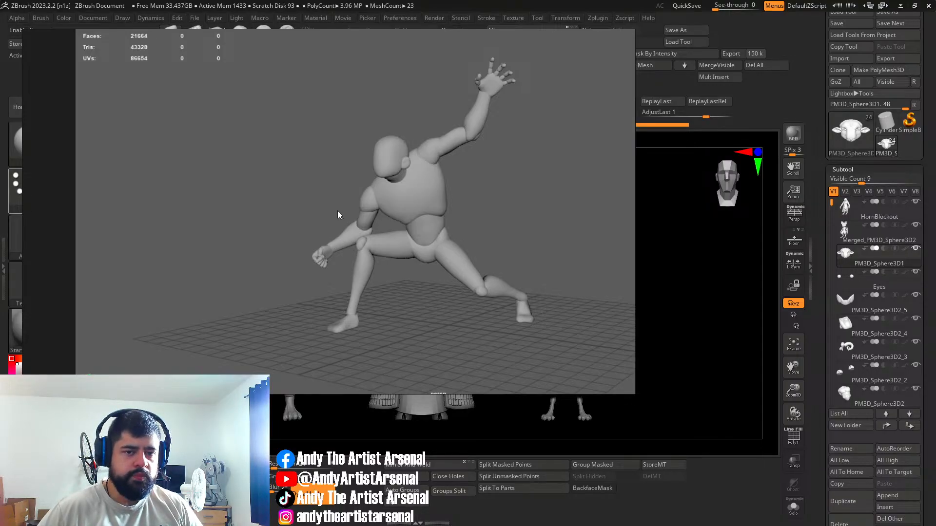
# Step: Look over the Anatomy Style section, including the Wolverine muscle charts, the Hulk figures and the Sabretooth illustrations
pyautogui.scroll(-6, 359, 239)
pyautogui.moveTo(326, 249); pyautogui.dragTo(489, 224, button='middle')
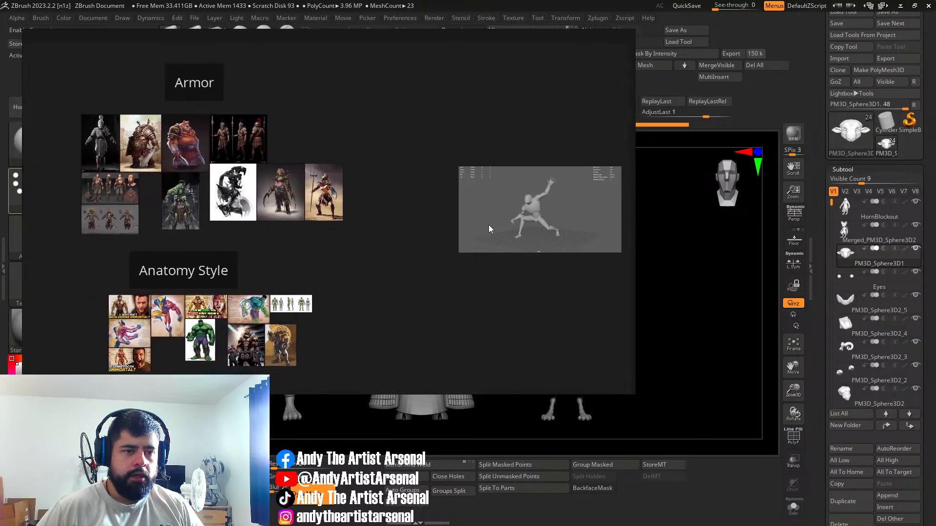
pyautogui.moveTo(171, 315); pyautogui.dragTo(295, 267, button='middle')
pyautogui.scroll(6, 295, 268)
pyautogui.moveTo(410, 287); pyautogui.dragTo(322, 298, button='middle')
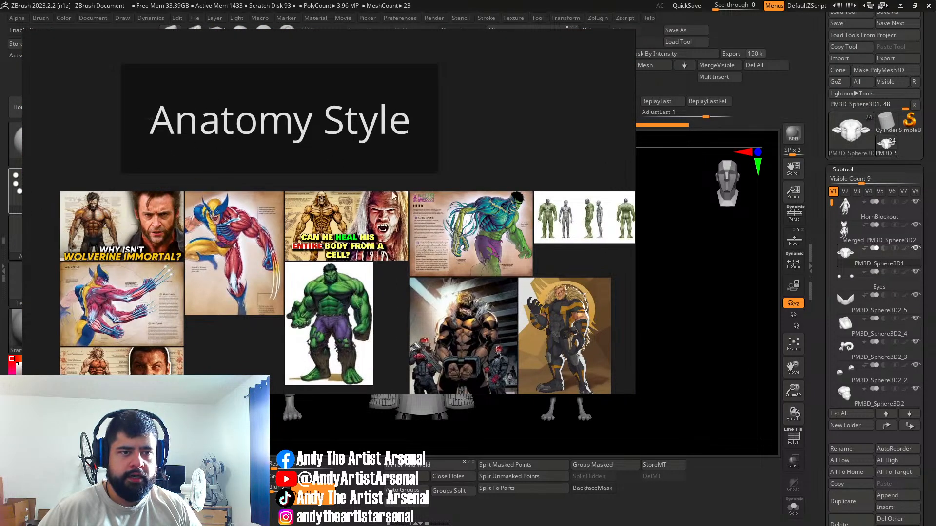
pyautogui.moveTo(397, 262); pyautogui.dragTo(361, 215, button='middle')
pyautogui.scroll(1, 408, 267)
pyautogui.scroll(1, 410, 268)
pyautogui.moveTo(463, 271); pyautogui.dragTo(368, 287)
pyautogui.scroll(-2, 351, 242)
# Step: Review the Lion section's photos and anatomy charts together with the neighbouring Design characters
pyautogui.moveTo(146, 268); pyautogui.dragTo(339, 254, button='middle')
pyautogui.scroll(-5, 297, 291)
pyautogui.moveTo(288, 295); pyautogui.dragTo(382, 266, button='middle')
pyautogui.scroll(4, 380, 268)
pyautogui.scroll(-2, 395, 264)
pyautogui.moveTo(275, 190); pyautogui.dragTo(434, 288, button='middle')
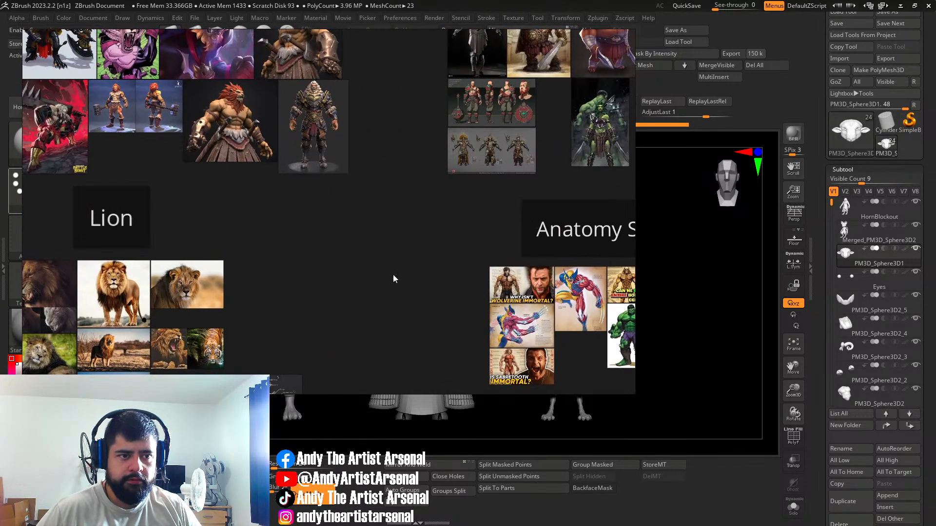
pyautogui.moveTo(368, 249); pyautogui.dragTo(456, 227, button='middle')
pyautogui.scroll(-2, 456, 225)
pyautogui.scroll(1, 465, 246)
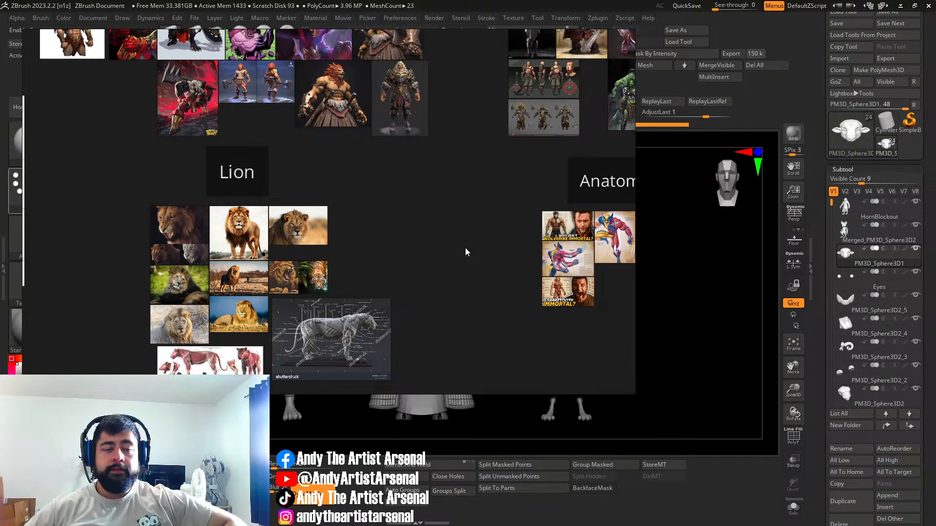
# Step: Clear the reference board from the canvas and hide the wolf warrior and mouse figures
pyautogui.moveTo(446, 37); pyautogui.dragTo(0, 98)
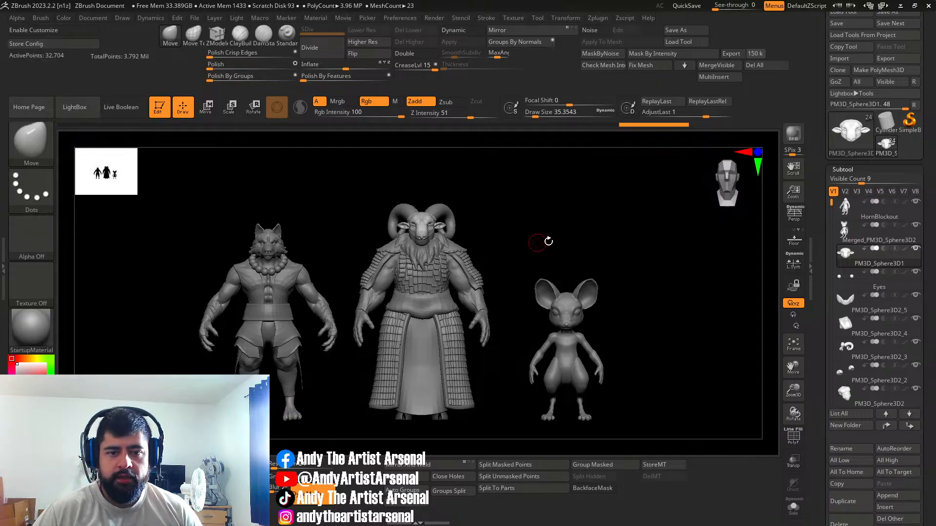
pyautogui.click(916, 225)
pyautogui.click(915, 202)
pyautogui.keyDown('alt'); pyautogui.moveTo(575, 252); pyautogui.dragTo(555, 228); pyautogui.keyUp('alt')
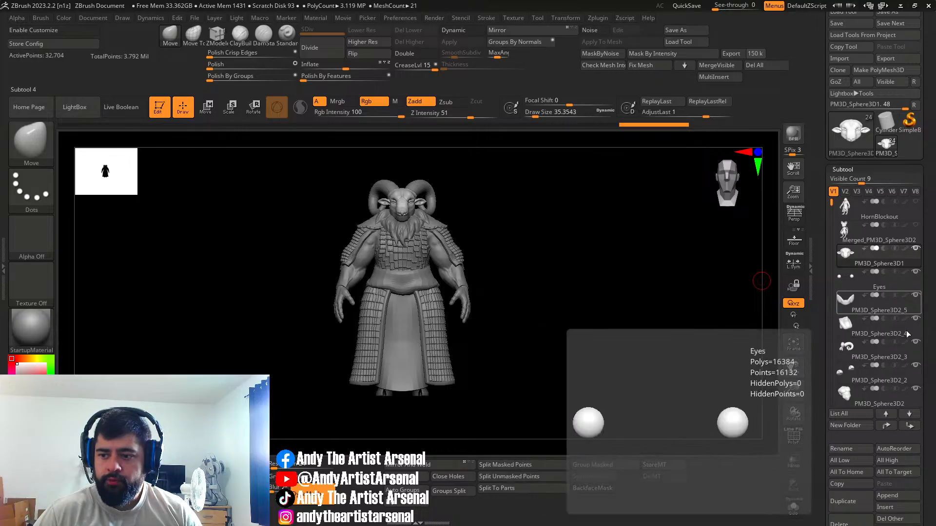
# Step: Hide the ram's chest armour and skirt armour to expose the body underneath
pyautogui.moveTo(832, 202); pyautogui.dragTo(845, 347)
pyautogui.click(915, 295)
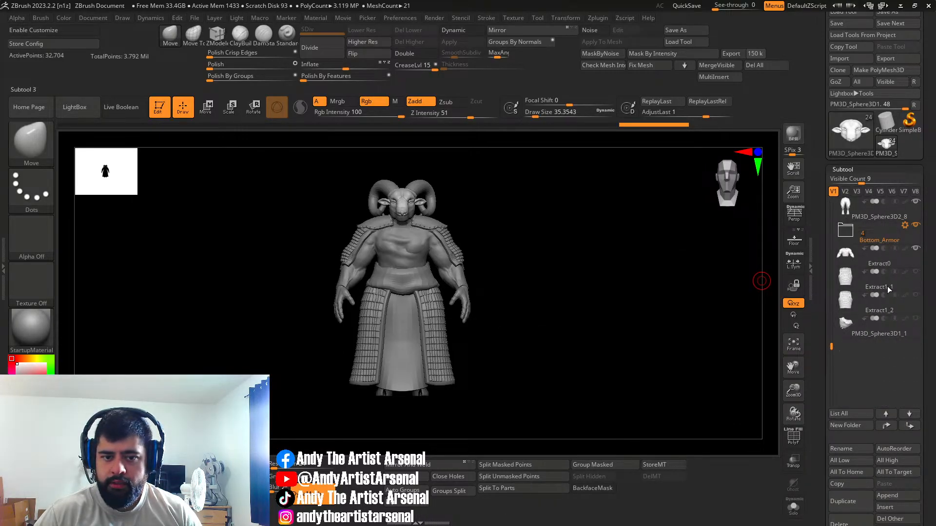
pyautogui.click(916, 249)
pyautogui.moveTo(835, 347); pyautogui.dragTo(837, 232)
pyautogui.click(916, 285)
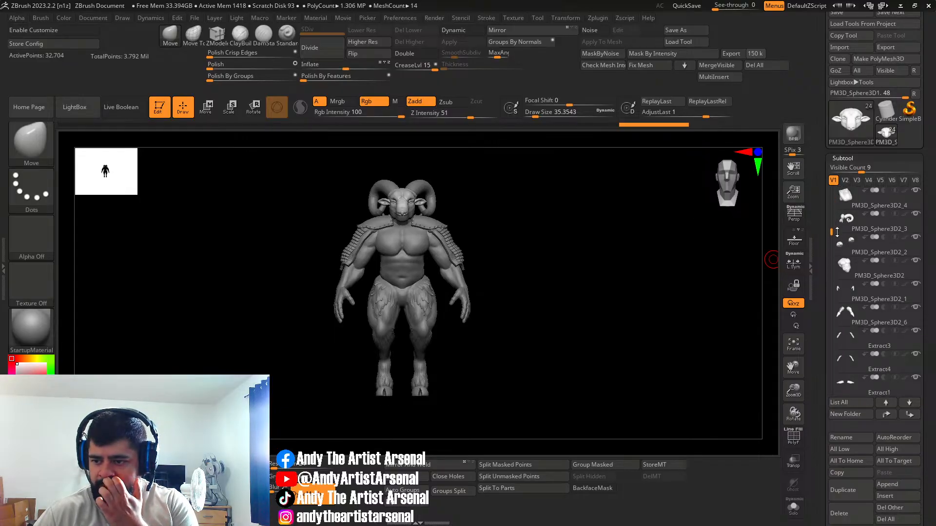
# Step: Hide the ram's arm and shoulder armour subtools Extract3, Extract4 and Extract1
pyautogui.moveTo(841, 336)
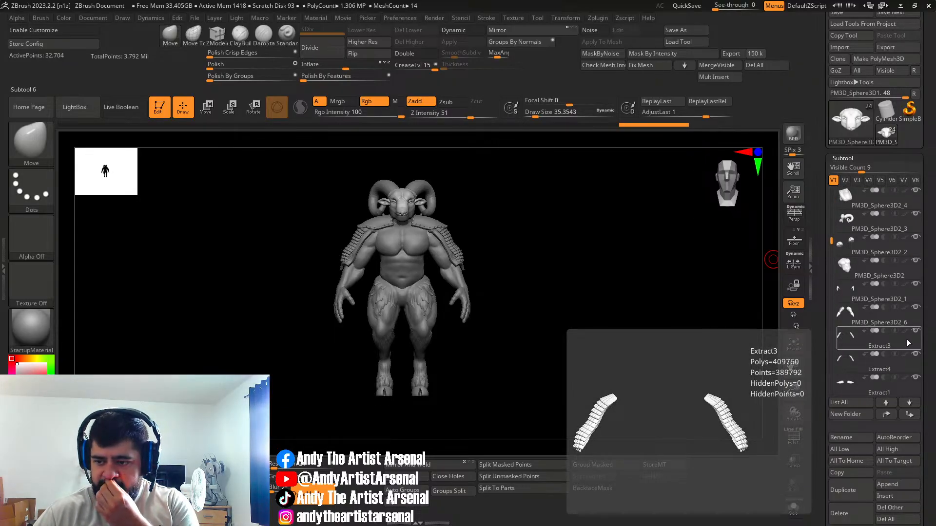
pyautogui.click(916, 331)
pyautogui.click(916, 355)
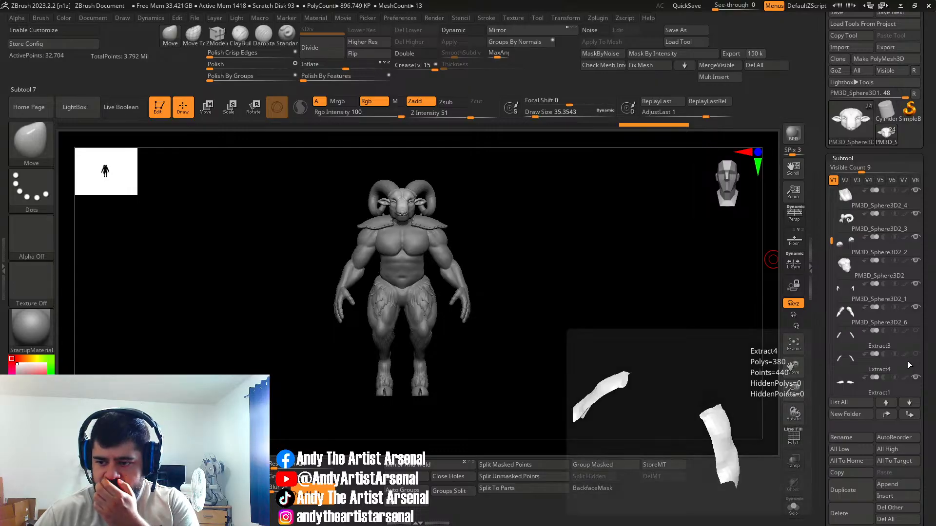
pyautogui.click(910, 375)
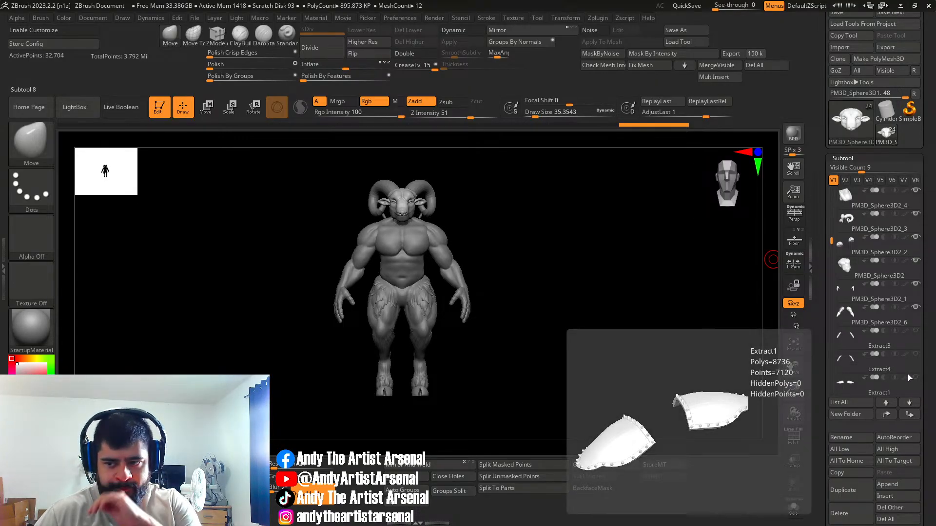
pyautogui.moveTo(506, 204); pyautogui.dragTo(561, 262)
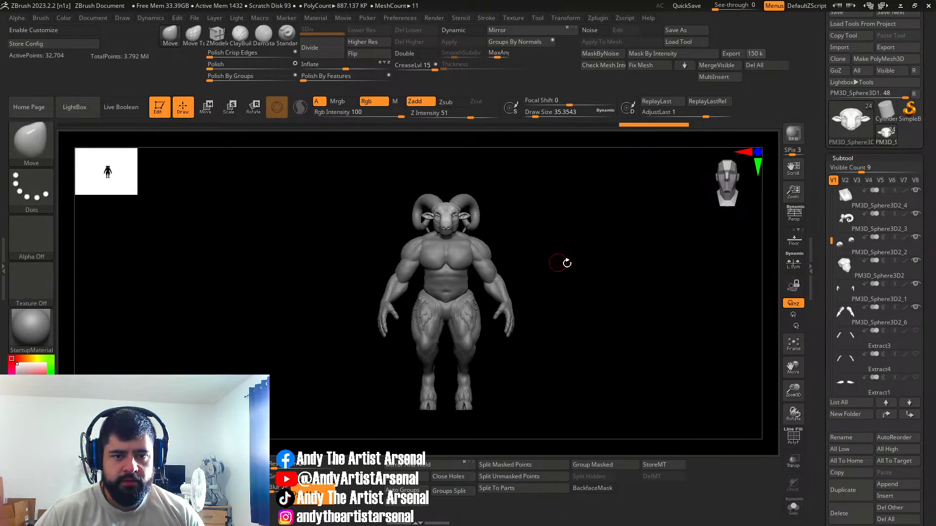
# Step: Merge the visible ram parts into a separate tool, switch to it and rename its subtool Scale
pyautogui.click(718, 66)
pyautogui.click(910, 134)
pyautogui.keyDown('alt'); pyautogui.moveTo(608, 231); pyautogui.dragTo(584, 208); pyautogui.keyUp('alt')
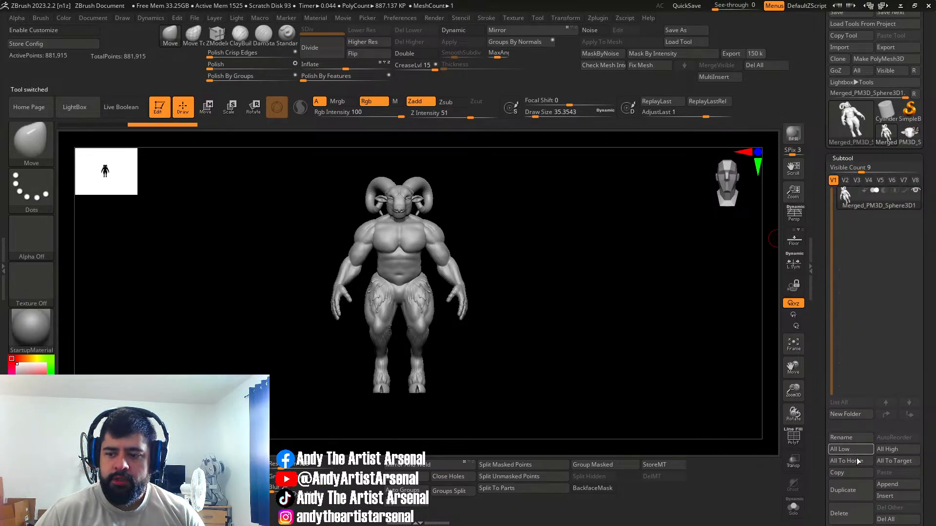
pyautogui.click(850, 437)
pyautogui.write('Sacl')
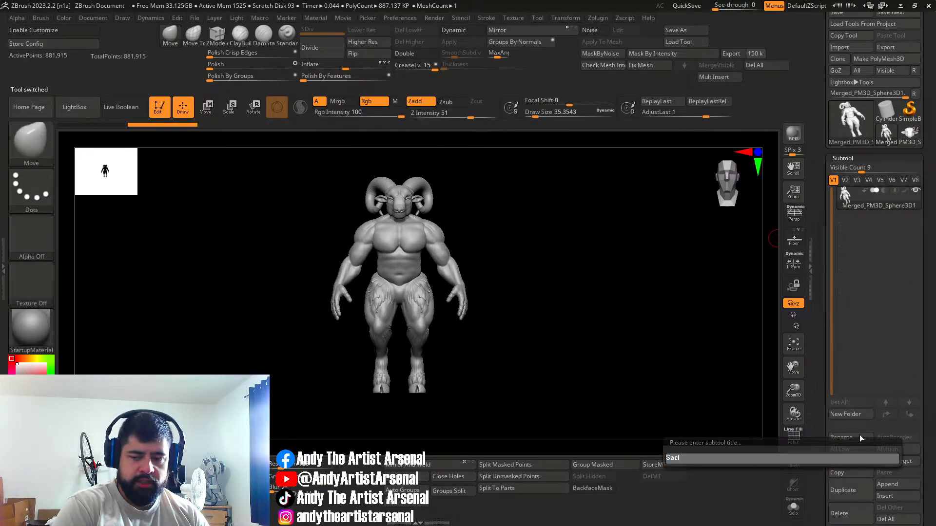
pyautogui.write('e')
pyautogui.press('Return')
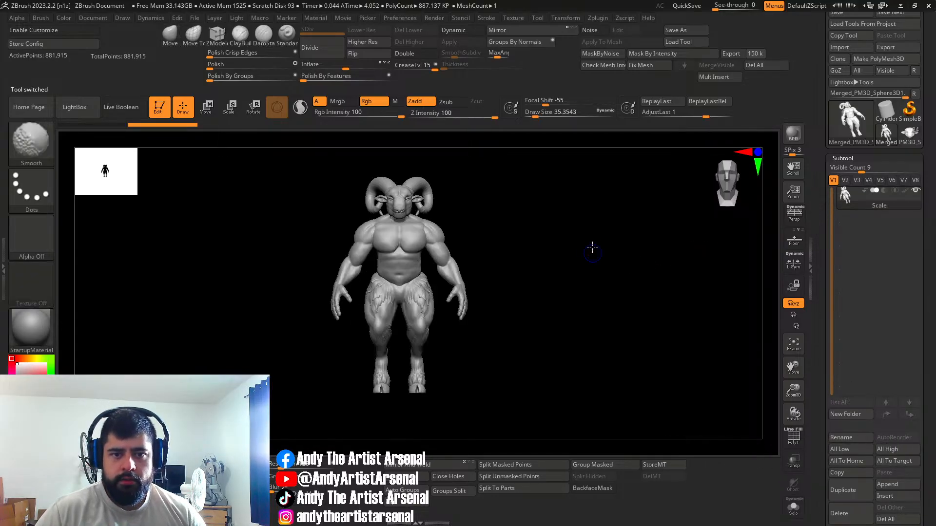
# Step: Duplicate the Scale subtool and place the copy's transform pivot at its feet
pyautogui.keyDown('alt'); pyautogui.moveTo(592, 247); pyautogui.dragTo(654, 266); pyautogui.keyUp('alt')
pyautogui.keyDown('alt'); pyautogui.moveTo(504, 243); pyautogui.dragTo(468, 256); pyautogui.keyUp('alt')
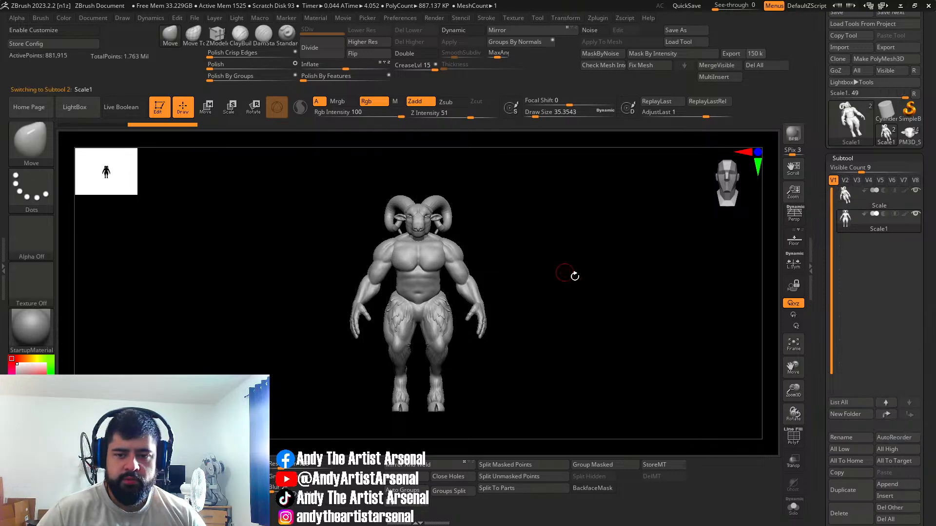
pyautogui.hotkey('ctrl', 'shift', 'd')
pyautogui.press('w')
pyautogui.keyDown('alt'); pyautogui.moveTo(489, 256); pyautogui.dragTo(514, 233); pyautogui.keyUp('alt')
pyautogui.click(496, 147)
pyautogui.click(527, 137)
pyautogui.click(501, 150)
pyautogui.moveTo(471, 175); pyautogui.dragTo(471, 360)
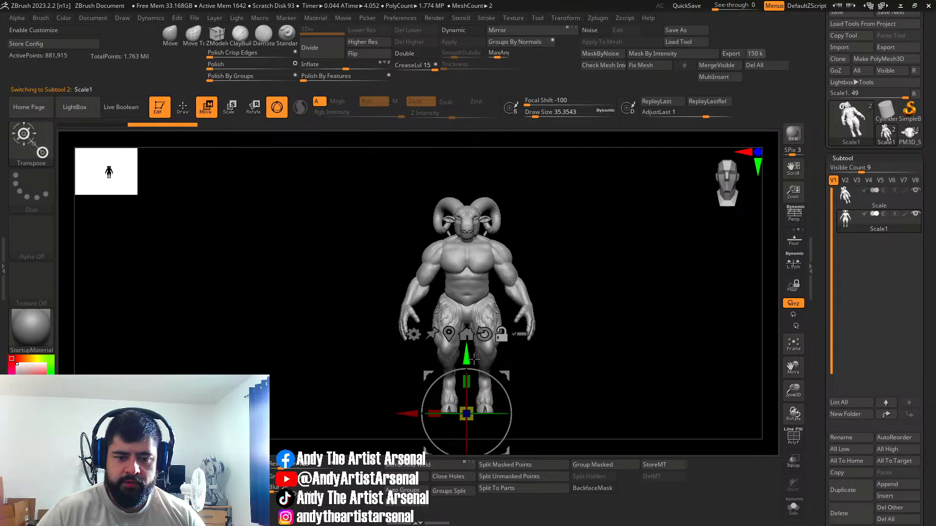
pyautogui.keyDown('alt'); pyautogui.moveTo(686, 374); pyautogui.dragTo(658, 334); pyautogui.keyUp('alt')
pyautogui.keyDown('alt'); pyautogui.moveTo(598, 332); pyautogui.dragTo(549, 395); pyautogui.keyUp('alt')
pyautogui.moveTo(402, 435); pyautogui.dragTo(415, 433)
pyautogui.hotkey('ctrl', 'z')
pyautogui.moveTo(526, 287)
pyautogui.mouseDown()
pyautogui.moveTo(547, 280)
pyautogui.moveTo(605, 320)
pyautogui.moveTo(593, 318)
pyautogui.mouseUp()
pyautogui.moveTo(398, 440); pyautogui.dragTo(440, 395)
pyautogui.hotkey('ctrl', 'z')
# Step: Enlarge the duplicated ram from its feet and move it beside the original for a size comparison
pyautogui.moveTo(474, 367)
pyautogui.mouseDown()
pyautogui.moveTo(495, 355)
pyautogui.moveTo(481, 383)
pyautogui.mouseUp()
pyautogui.moveTo(402, 436); pyautogui.dragTo(417, 433)
pyautogui.moveTo(343, 436); pyautogui.dragTo(498, 436)
pyautogui.press('f')
pyautogui.keyDown('alt'); pyautogui.moveTo(642, 204); pyautogui.dragTo(598, 203); pyautogui.keyUp('alt')
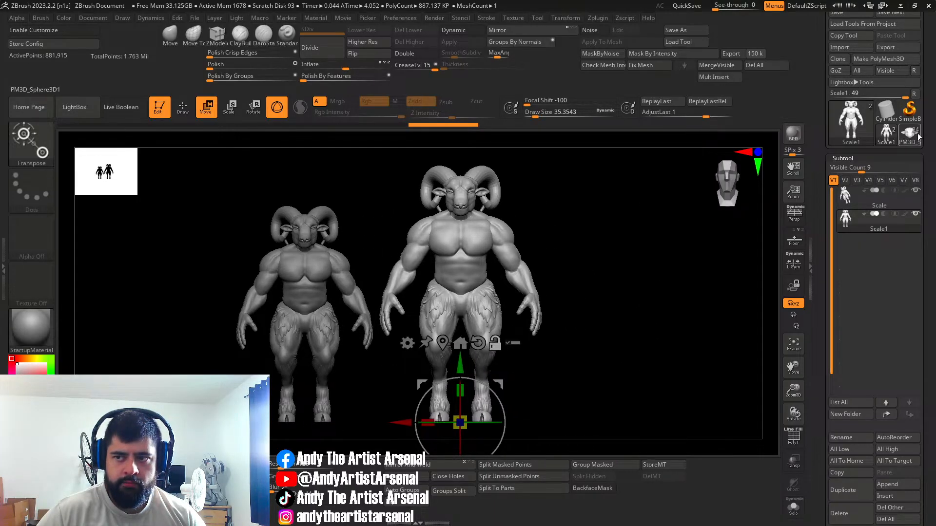
# Step: Switch back to the original multi-part ram tool and show the wolf warrior and mouse figures again
pyautogui.click(905, 135)
pyautogui.scroll(5, 840, 253)
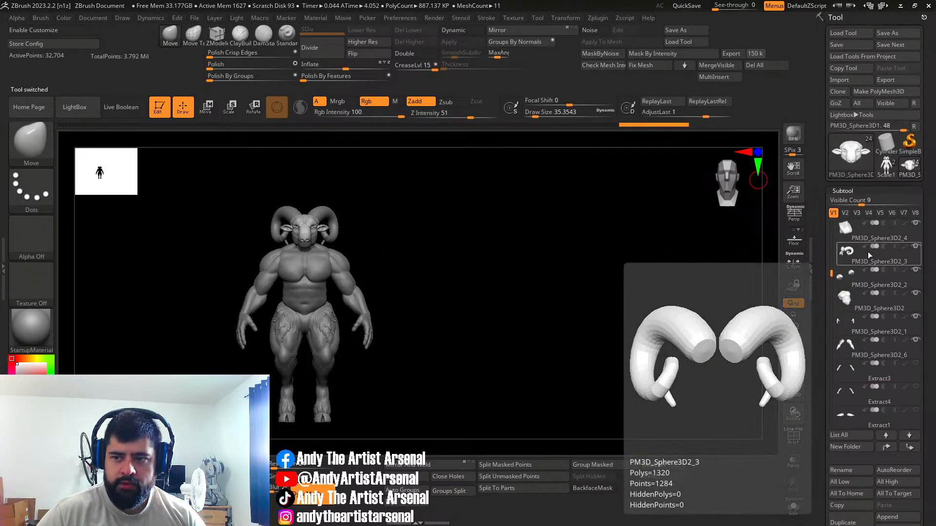
pyautogui.click(915, 248)
pyautogui.click(915, 224)
pyautogui.keyDown('alt'); pyautogui.moveTo(562, 265); pyautogui.dragTo(683, 265, button='right'); pyautogui.keyUp('alt')
pyautogui.keyDown('ctrl'); pyautogui.moveTo(684, 265); pyautogui.dragTo(640, 257, button='right'); pyautogui.keyUp('ctrl')
# Step: Append the Scale1 tool to the character lineup and select the enlarged ram figure
pyautogui.scroll(-5, 877, 448)
pyautogui.click(887, 461)
pyautogui.click(604, 353)
pyautogui.keyDown('alt'); pyautogui.moveTo(563, 280); pyautogui.dragTo(512, 304, button='right'); pyautogui.keyUp('alt')
pyautogui.keyDown('alt'); pyautogui.click(487, 262); pyautogui.keyUp('alt')
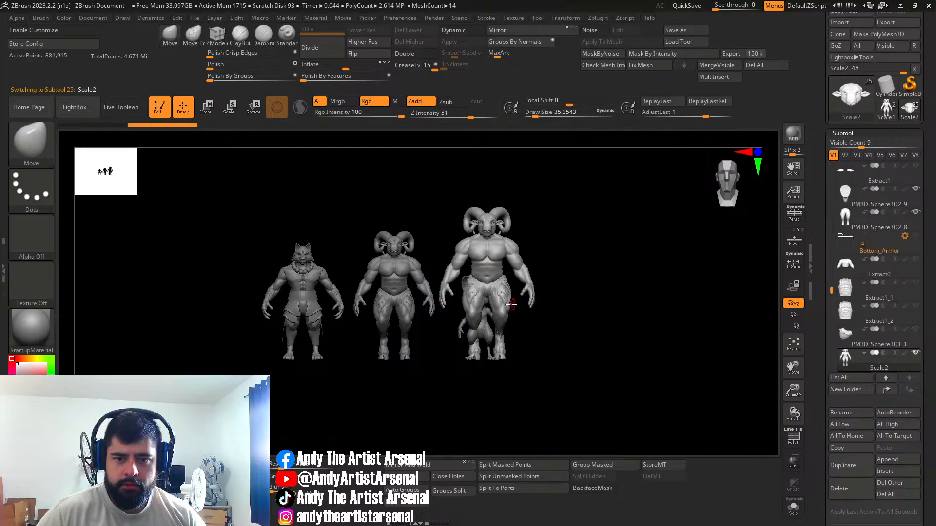
pyautogui.press('w')
pyautogui.moveTo(435, 361); pyautogui.dragTo(521, 337)
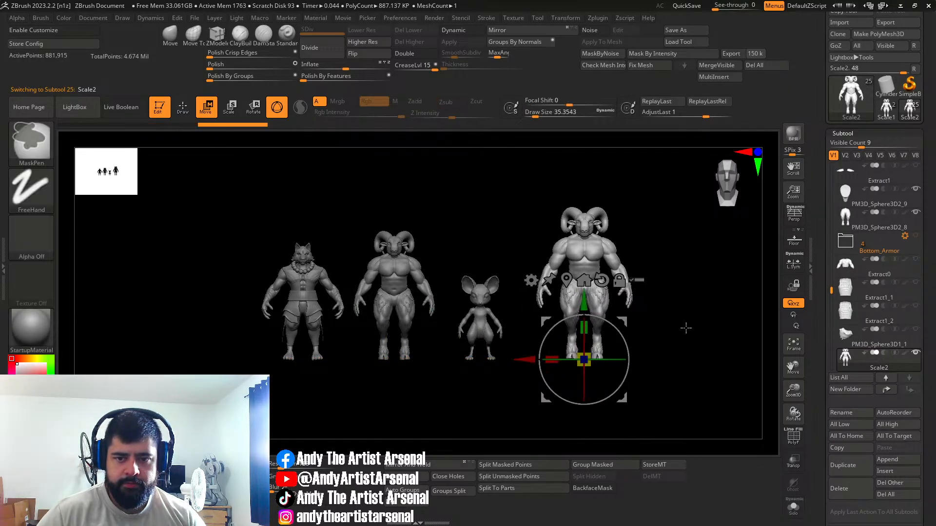
pyautogui.hotkey('ctrl', 'z')
# Step: Switch to the two-ram tool and delete its smaller Scale subtool, keeping only the enlarged ram
pyautogui.click(888, 117)
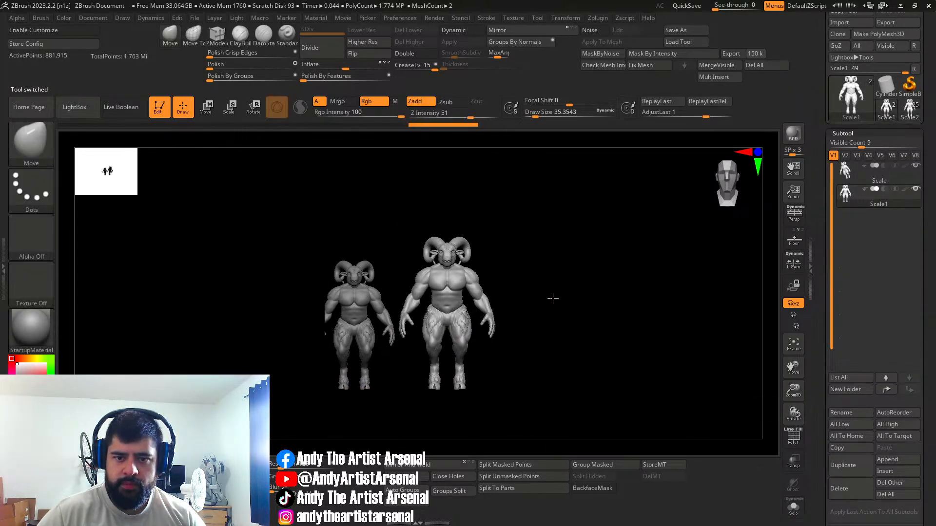
pyautogui.press('f')
pyautogui.keyDown('alt'); pyautogui.moveTo(654, 220); pyautogui.dragTo(620, 278); pyautogui.keyUp('alt')
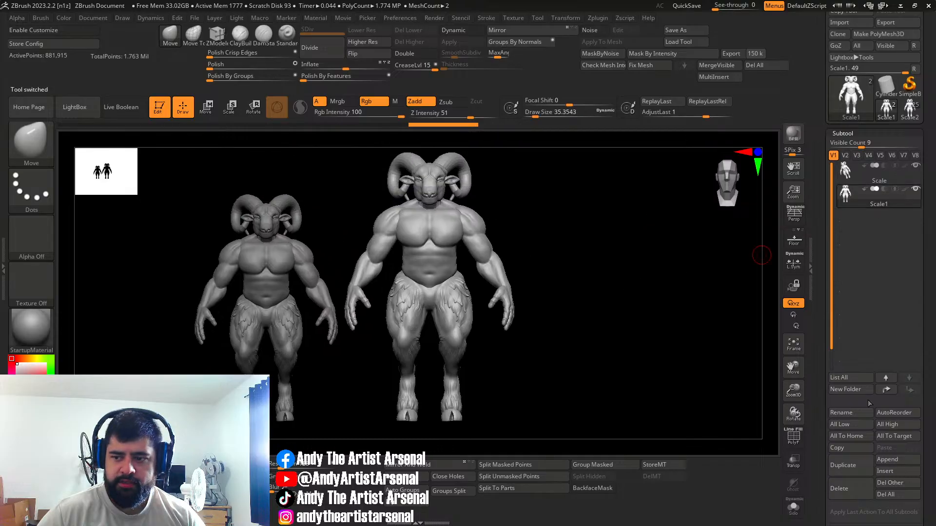
pyautogui.click(851, 413)
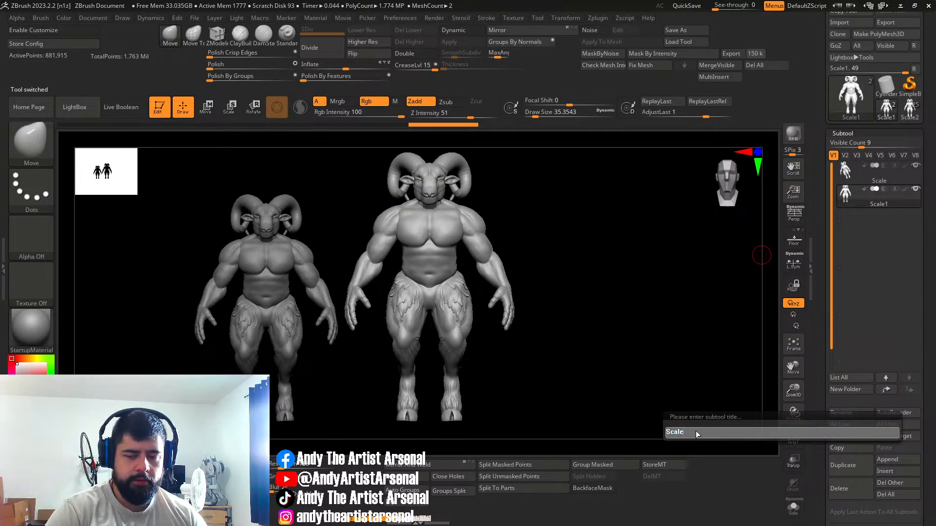
pyautogui.press('Return')
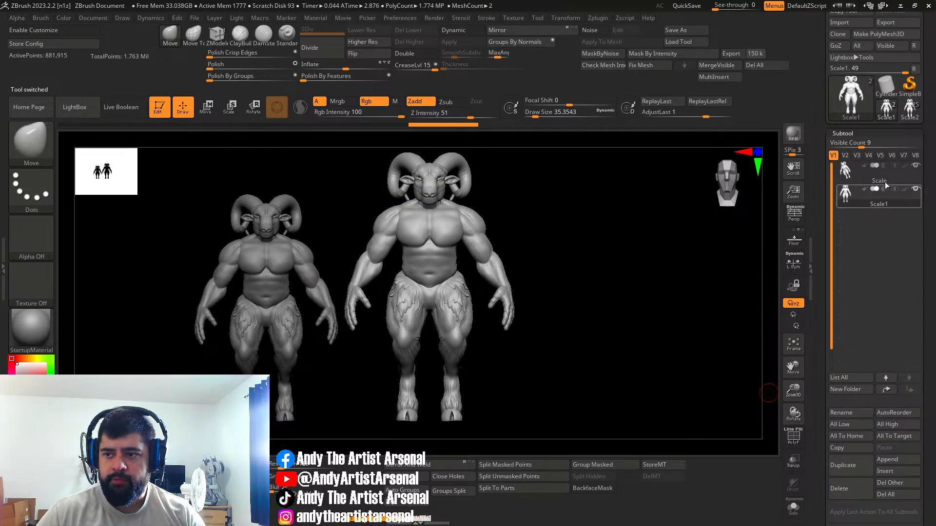
pyautogui.click(887, 178)
pyautogui.click(842, 488)
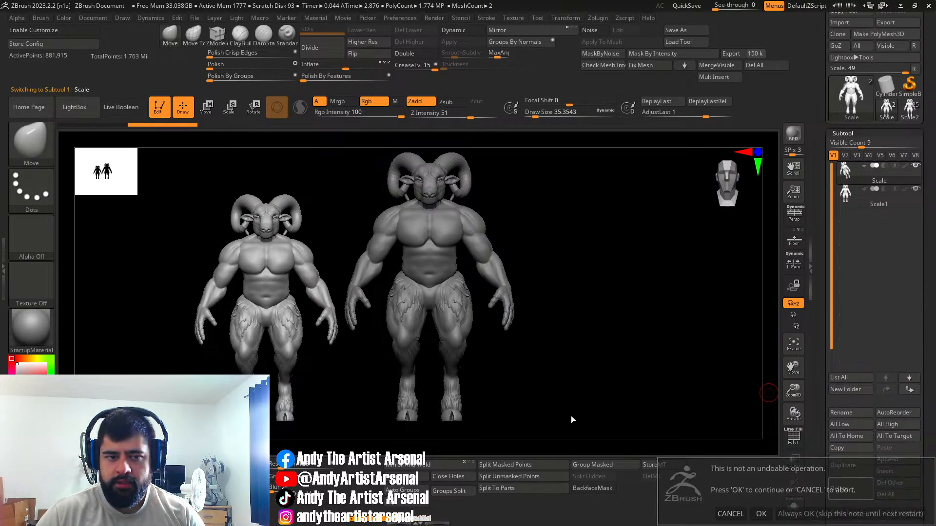
pyautogui.click(760, 513)
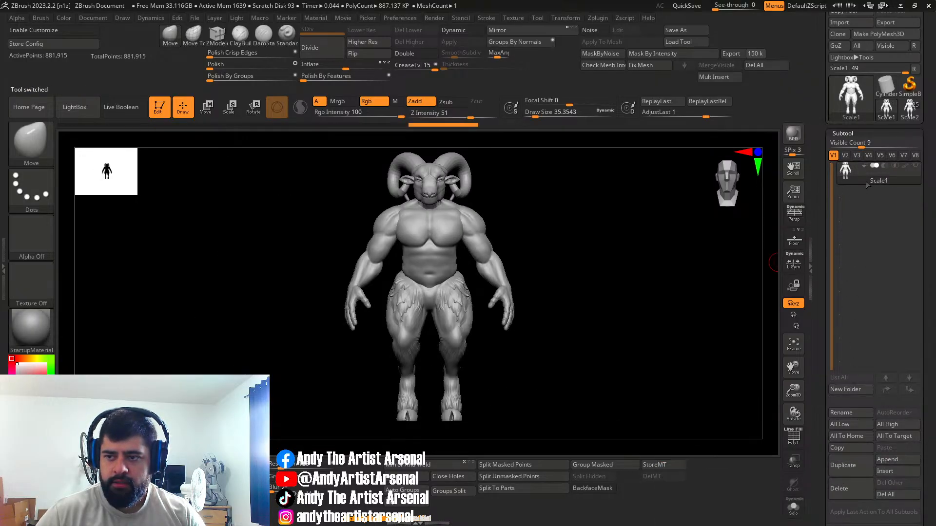
# Step: Rename the remaining enlarged ram subtool as Scale
pyautogui.click(841, 413)
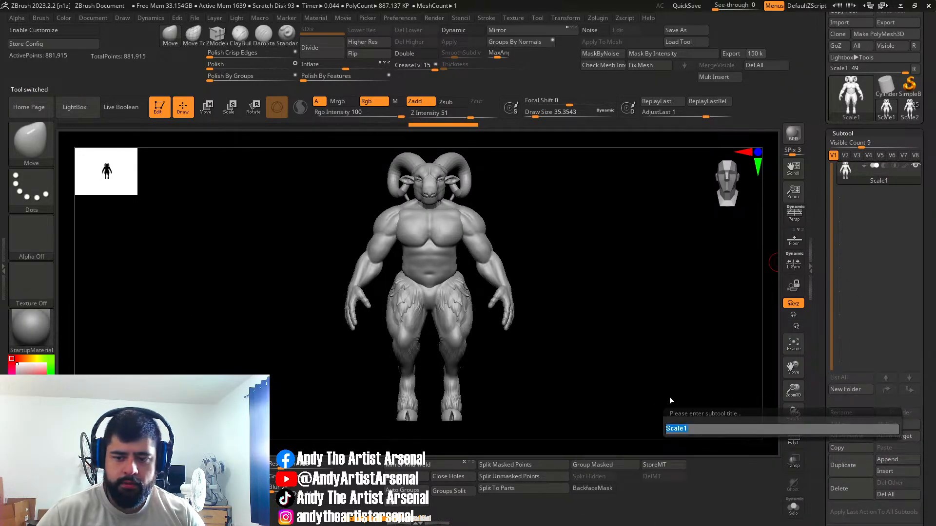
pyautogui.write('Scale')
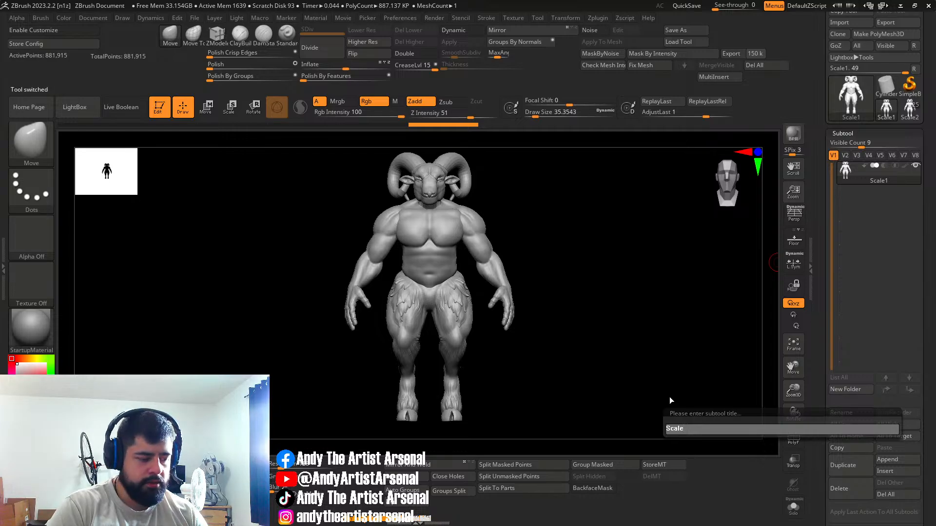
pyautogui.press('Return')
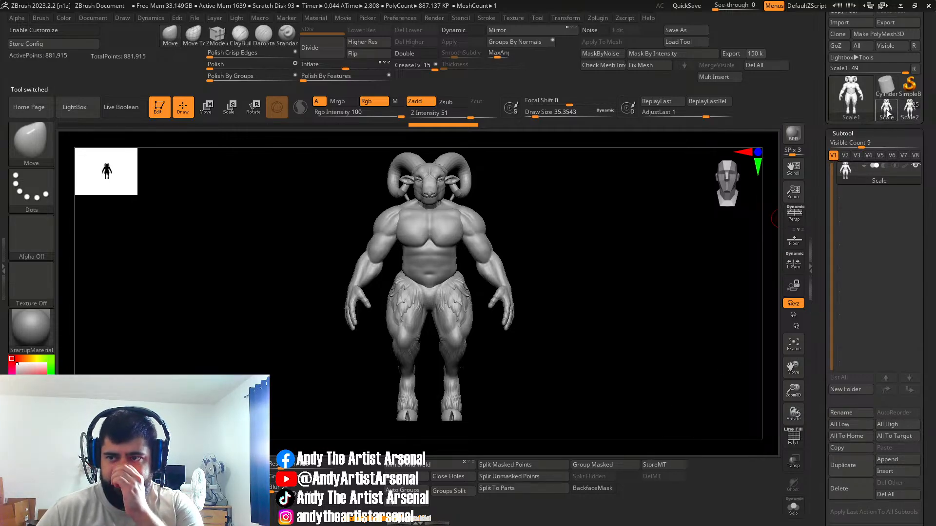
# Step: Return to the character lineup tool and delete its Scale2 subtool
pyautogui.click(910, 108)
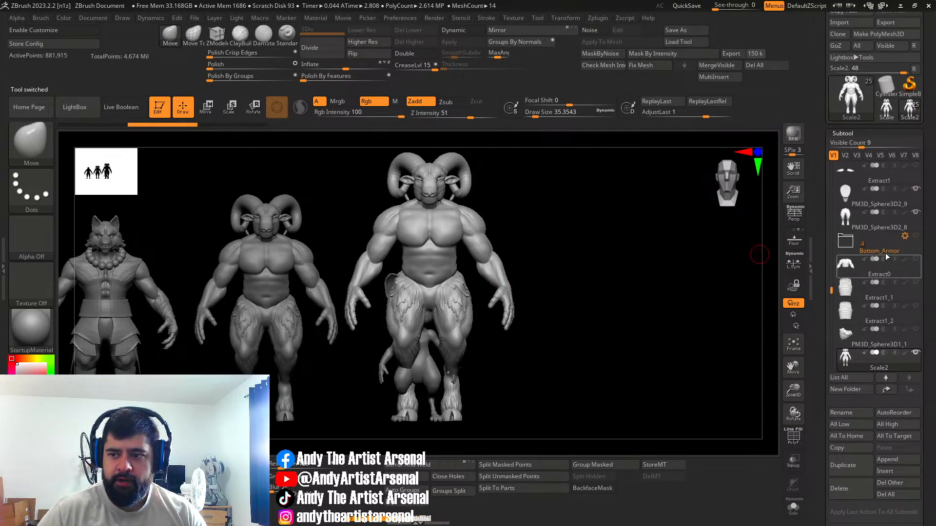
pyautogui.click(840, 487)
pyautogui.click(756, 504)
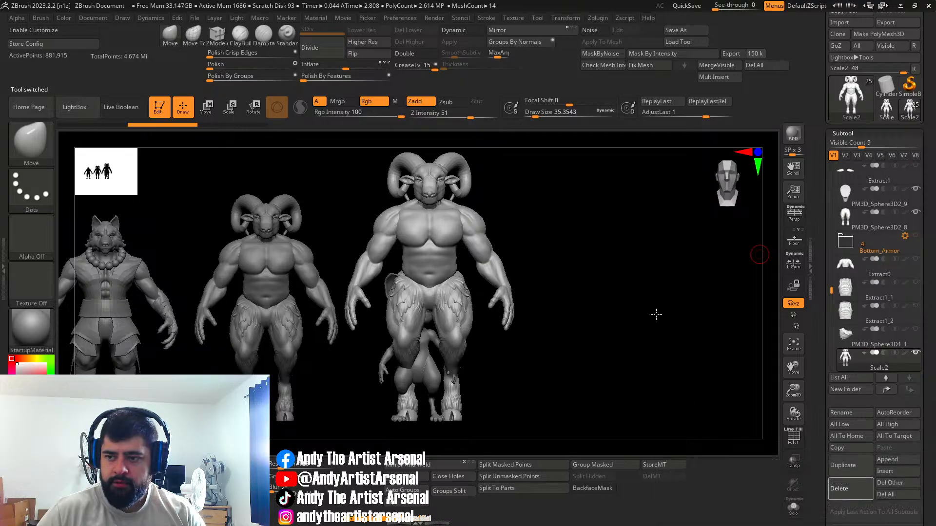
# Step: Switch to the Scale tool and append the merged mouse figure to it
pyautogui.click(886, 110)
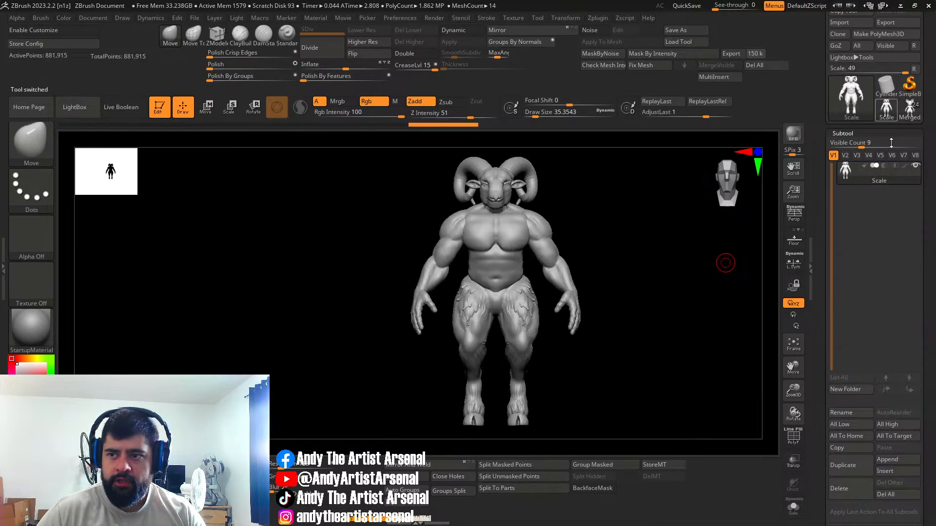
pyautogui.click(877, 460)
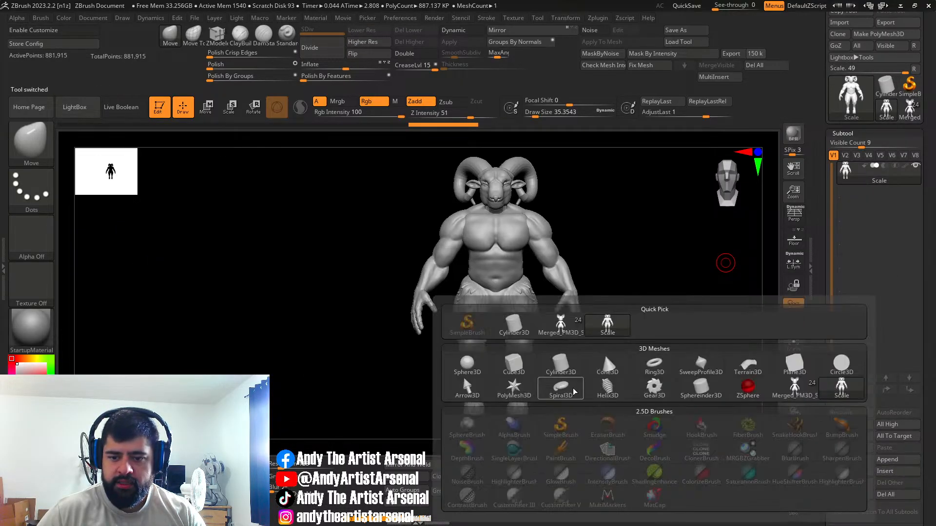
pyautogui.click(794, 389)
pyautogui.click(889, 104)
pyautogui.click(603, 154)
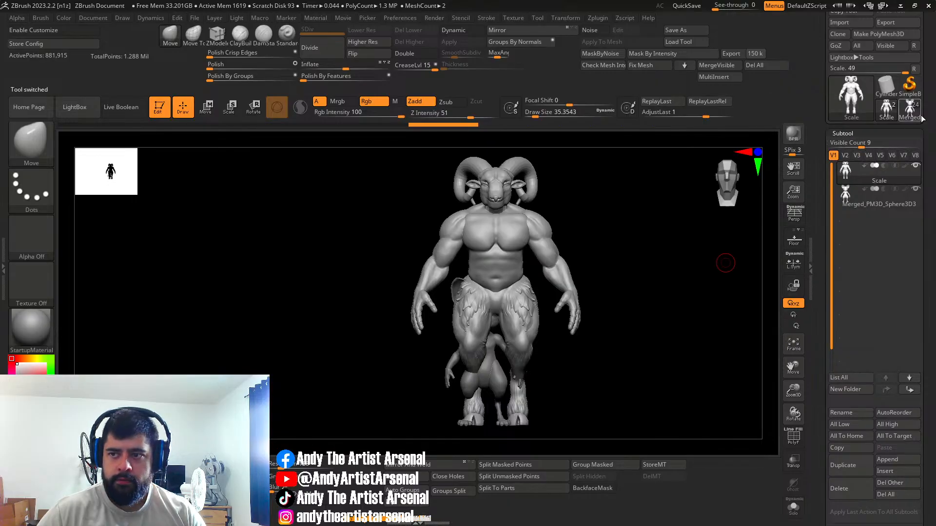
# Step: Hide the mouse in the lineup tool and append the HornBlockout wolf figure to the Scale tool
pyautogui.keyDown('alt'); pyautogui.click(339, 253); pyautogui.keyUp('alt')
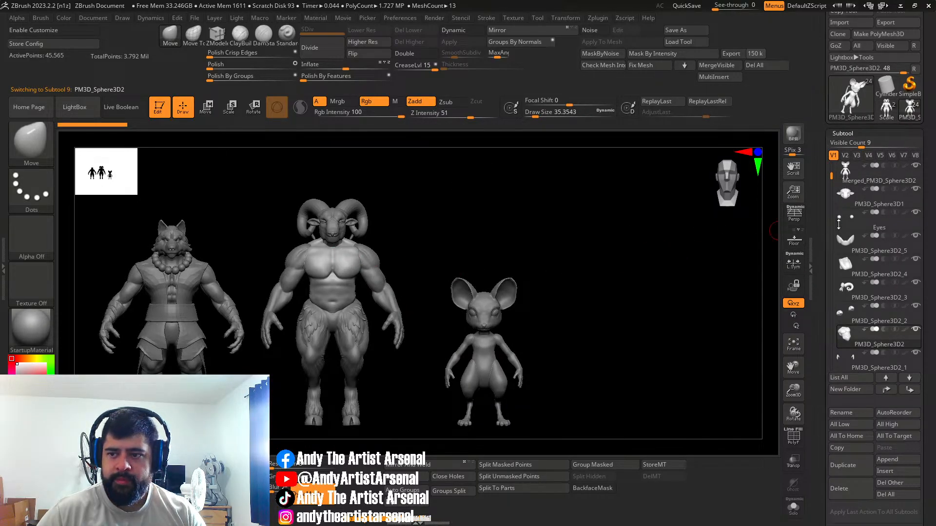
pyautogui.moveTo(847, 183)
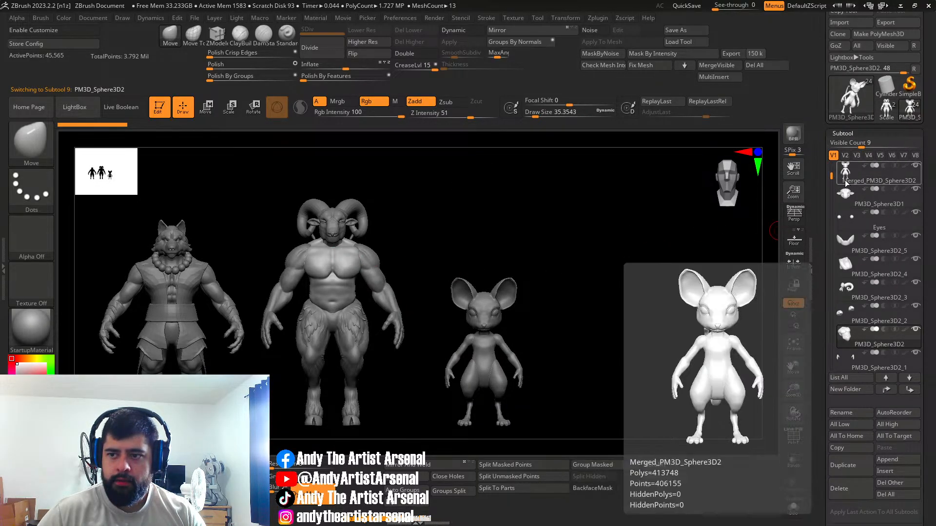
pyautogui.click(915, 166)
pyautogui.moveTo(832, 175); pyautogui.dragTo(834, 153)
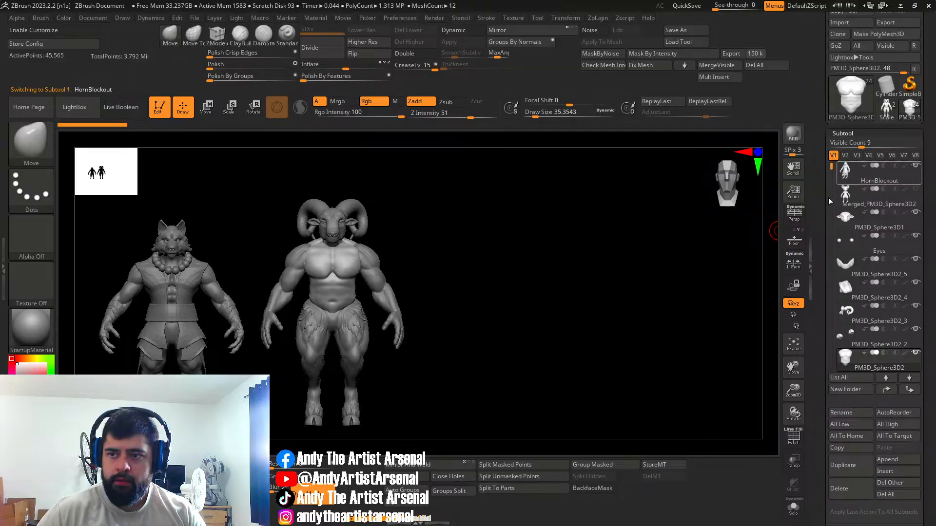
pyautogui.click(891, 104)
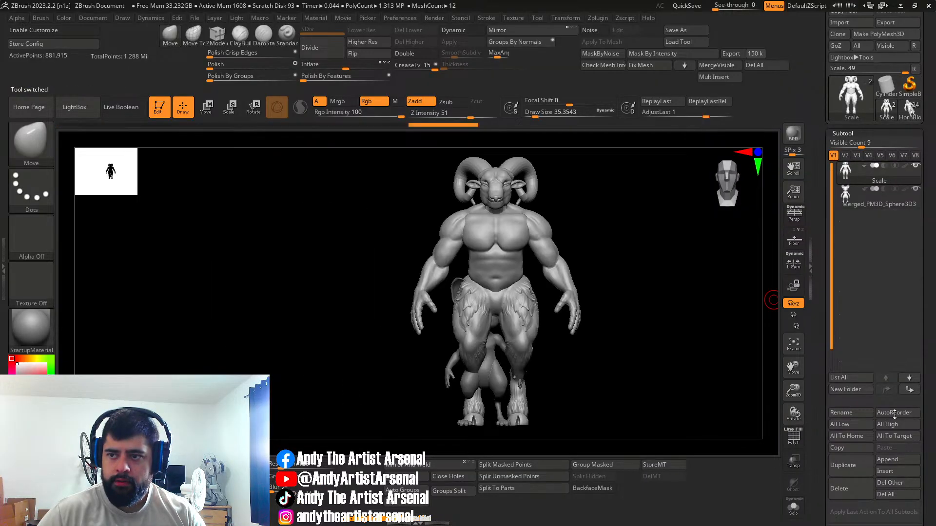
pyautogui.click(896, 460)
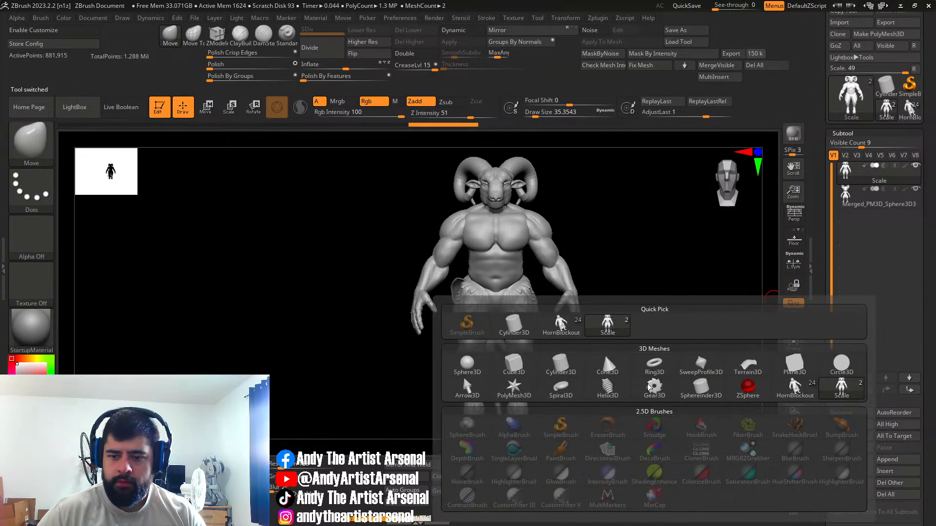
pyautogui.click(794, 387)
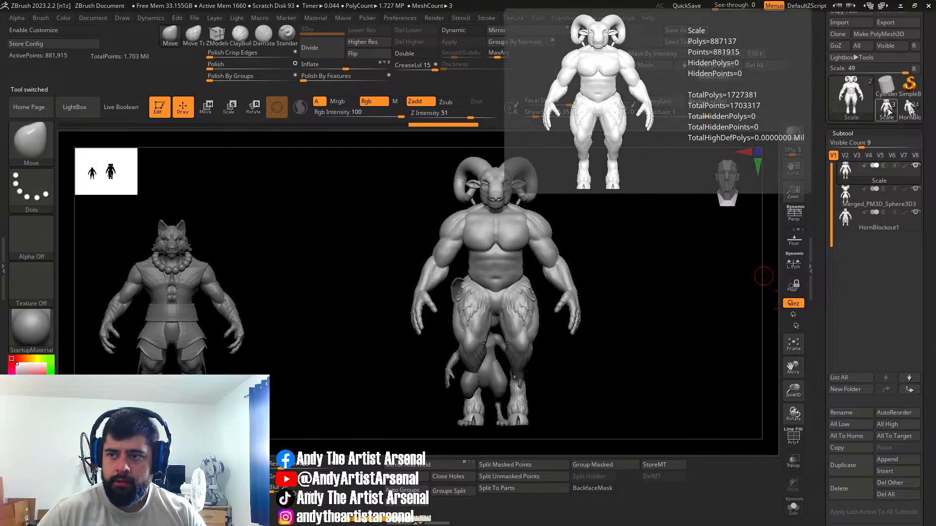
# Step: In the lineup tool, show only the ram with its full armor and merge the visible parts into one mesh
pyautogui.click(901, 115)
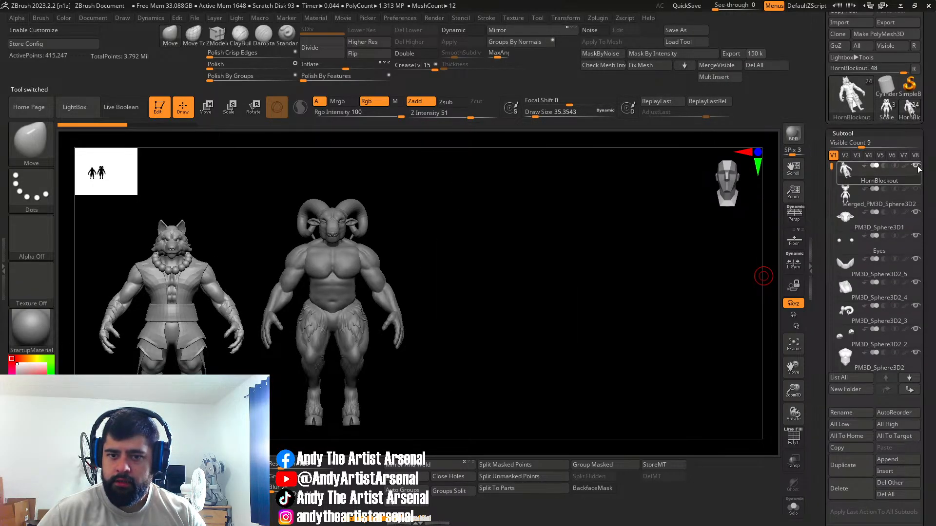
pyautogui.keyDown('shift'); pyautogui.click(916, 214); pyautogui.keyUp('shift')
pyautogui.keyDown('shift'); pyautogui.click(917, 214); pyautogui.keyUp('shift')
pyautogui.click(916, 190)
pyautogui.click(916, 166)
pyautogui.moveTo(502, 305); pyautogui.dragTo(614, 307)
pyautogui.scroll(-5, 842, 178)
pyautogui.click(916, 213)
pyautogui.moveTo(633, 292)
pyautogui.mouseDown()
pyautogui.moveTo(639, 277)
pyautogui.moveTo(631, 283)
pyautogui.mouseUp()
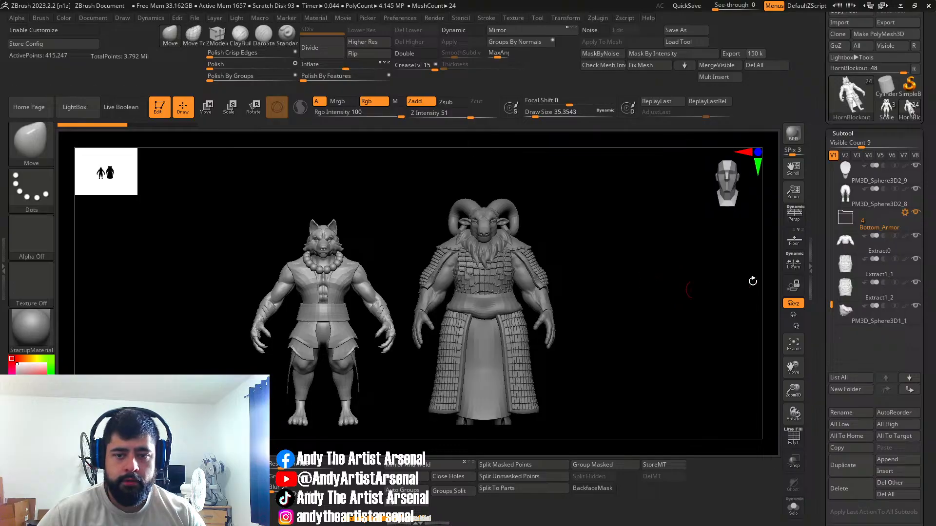
pyautogui.click(842, 247)
pyautogui.keyDown('alt'); pyautogui.moveTo(579, 252); pyautogui.dragTo(548, 251); pyautogui.keyUp('alt')
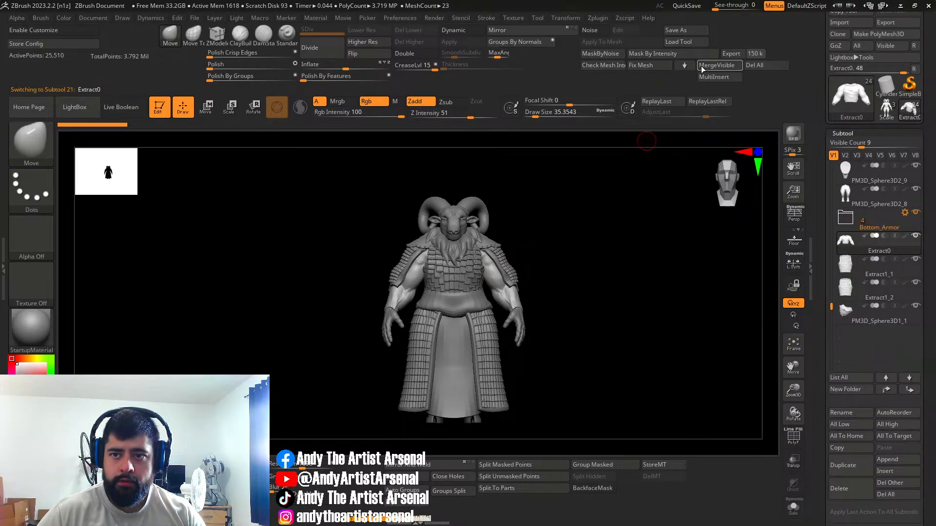
# Step: Append the merged armored ram to the Scale tool alongside the wolf and mouse
pyautogui.click(886, 109)
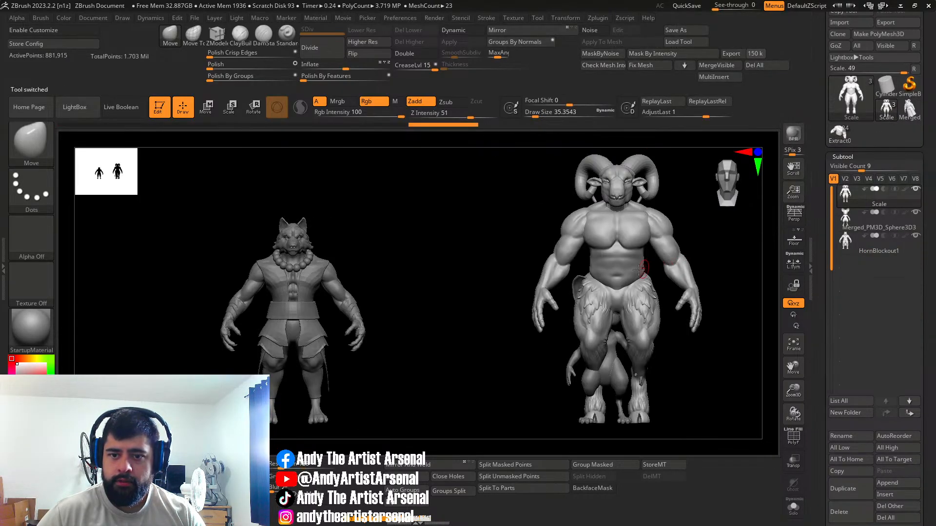
pyautogui.click(895, 493)
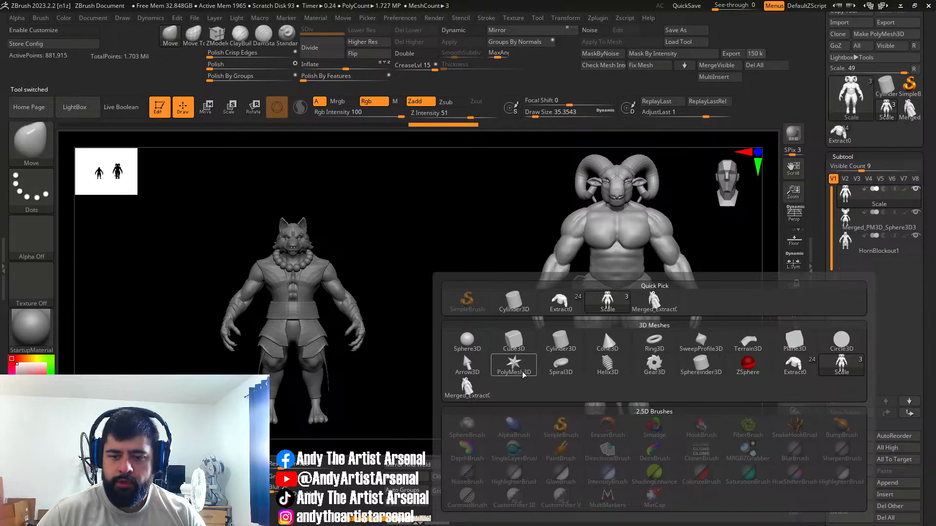
pyautogui.click(489, 393)
# Step: Reset the enlarged ram to the origin and lower it until its feet stand level with the other characters
pyautogui.keyDown('alt'); pyautogui.moveTo(649, 346); pyautogui.dragTo(546, 332); pyautogui.keyUp('alt')
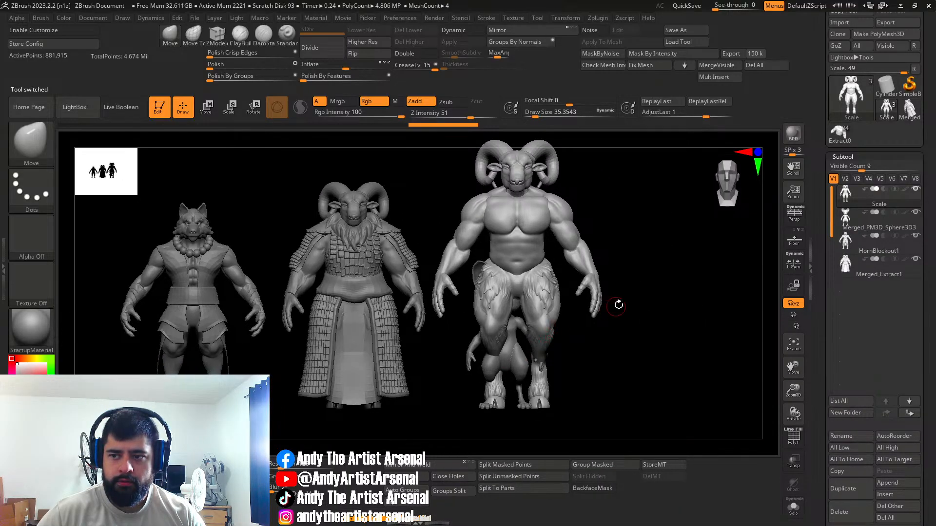
pyautogui.keyDown('alt'); pyautogui.moveTo(618, 305); pyautogui.dragTo(577, 310); pyautogui.keyUp('alt')
pyautogui.moveTo(668, 282); pyautogui.dragTo(662, 281)
pyautogui.press('w')
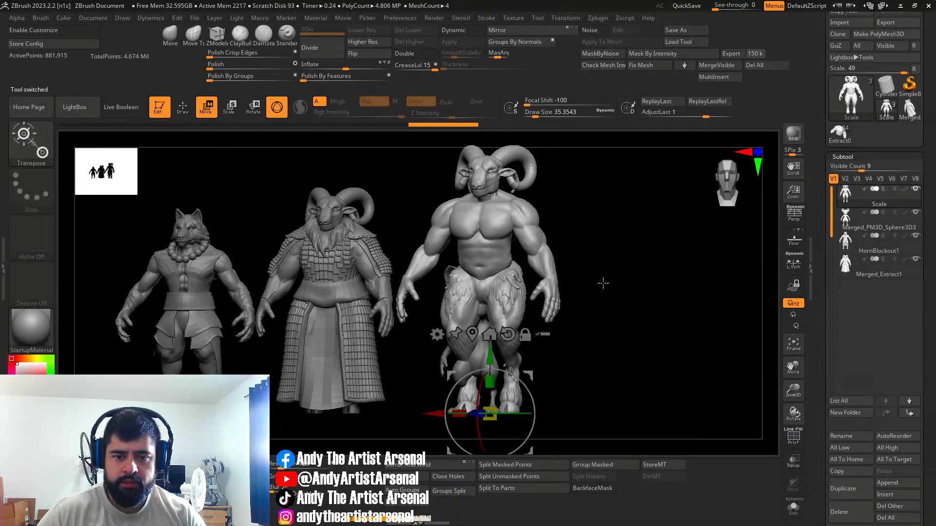
pyautogui.keyDown('shift'); pyautogui.moveTo(600, 282); pyautogui.dragTo(594, 288); pyautogui.keyUp('shift')
pyautogui.click(491, 333)
pyautogui.keyDown('alt'); pyautogui.moveTo(525, 327); pyautogui.dragTo(696, 390); pyautogui.keyUp('alt')
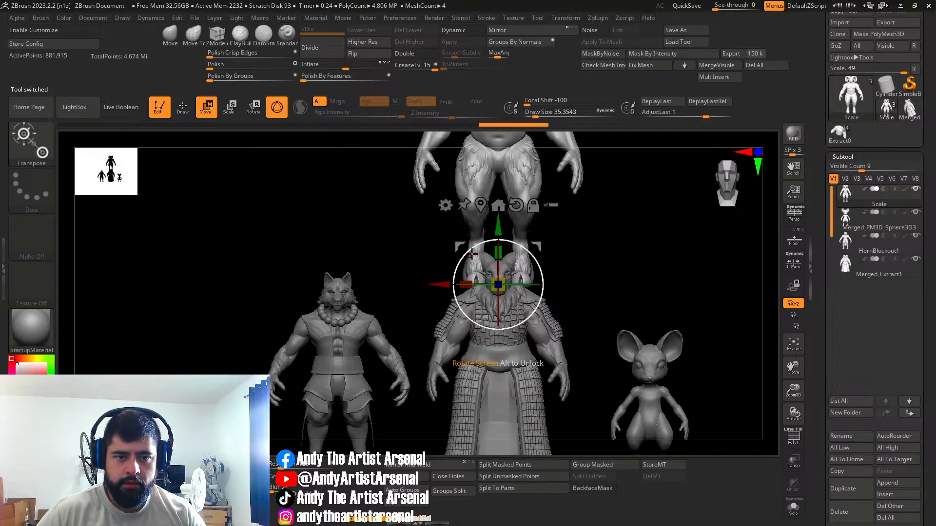
pyautogui.moveTo(496, 228); pyautogui.dragTo(497, 325)
pyautogui.keyDown('alt'); pyautogui.moveTo(590, 359); pyautogui.dragTo(576, 257); pyautogui.keyUp('alt')
pyautogui.moveTo(482, 226); pyautogui.dragTo(478, 325)
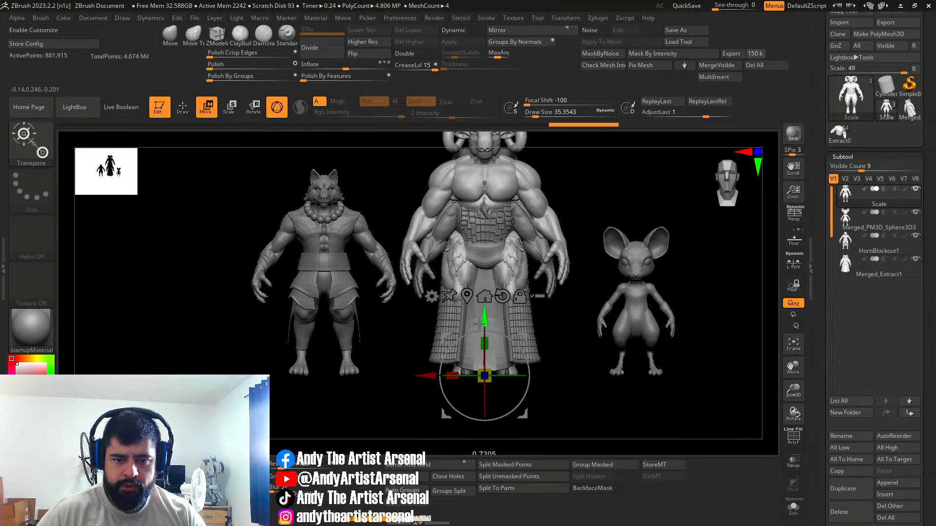
pyautogui.keyDown('alt'); pyautogui.moveTo(582, 310); pyautogui.dragTo(585, 360); pyautogui.keyUp('alt')
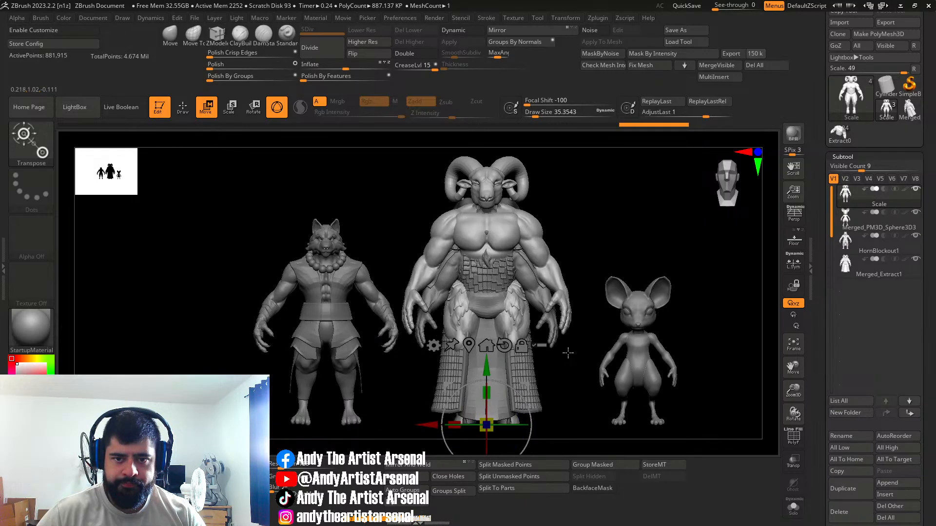
# Step: Move the merged armored ram sideways past the wolf so it stands at the left end of the lineup
pyautogui.click(846, 240)
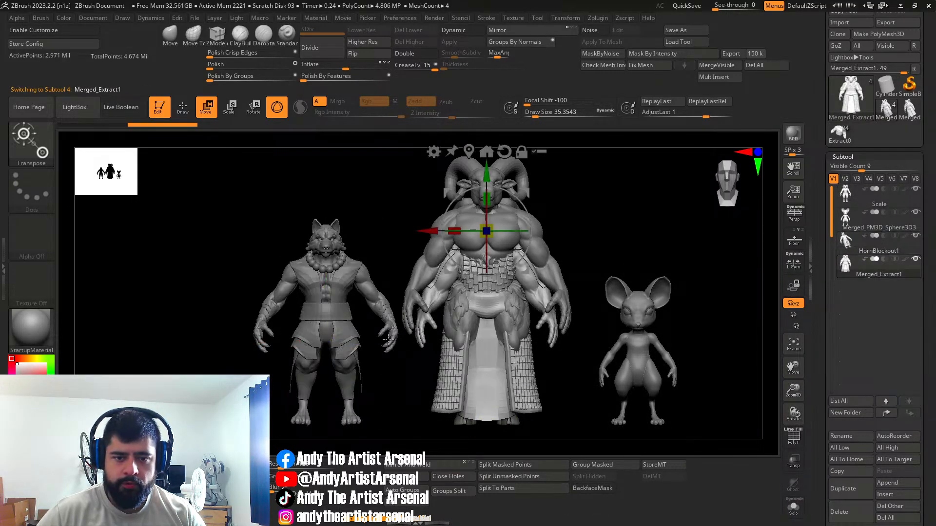
pyautogui.moveTo(425, 228); pyautogui.dragTo(177, 230)
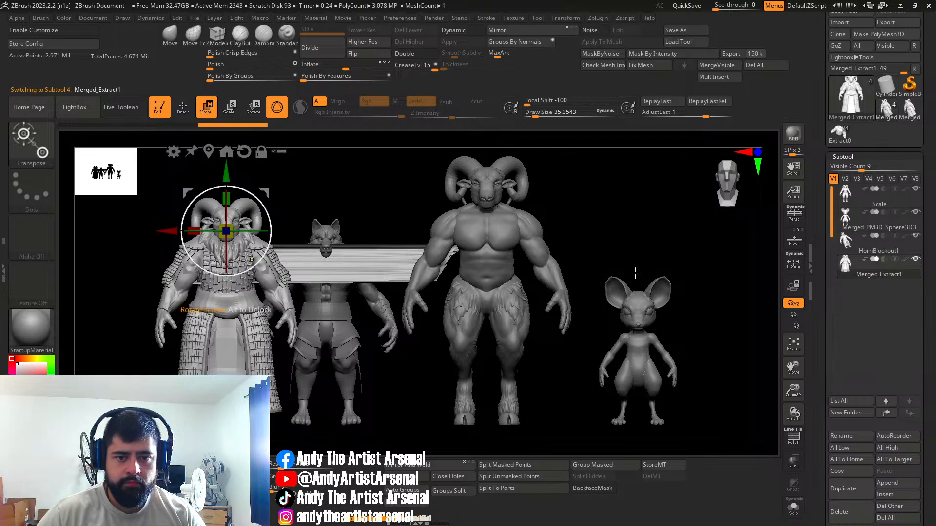
pyautogui.hotkey('ctrl', 'z')
pyautogui.moveTo(422, 234); pyautogui.dragTo(100, 218)
pyautogui.press('q')
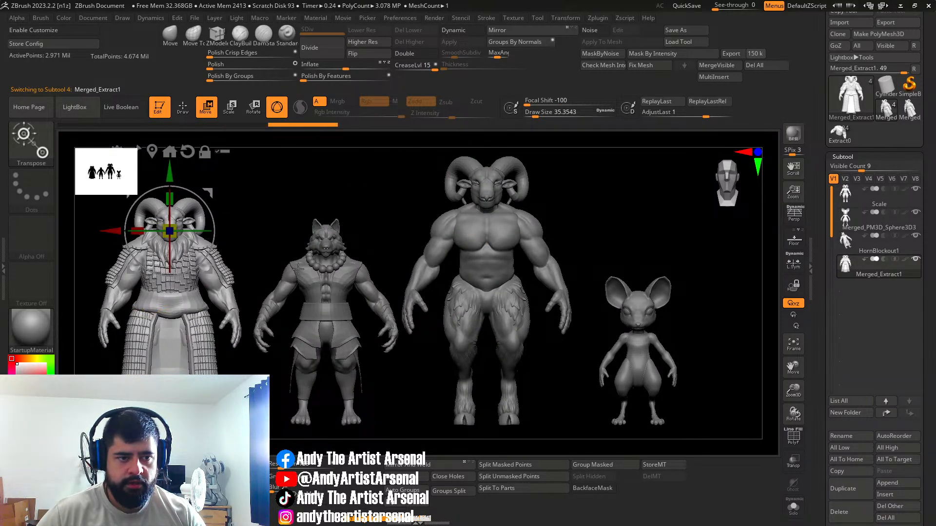
pyautogui.press('f')
pyautogui.moveTo(704, 297)
pyautogui.keyDown('alt'); pyautogui.mouseDown(button='right')
pyautogui.moveTo(622, 268)
pyautogui.moveTo(531, 288)
pyautogui.mouseUp(button='right'); pyautogui.keyUp('alt')
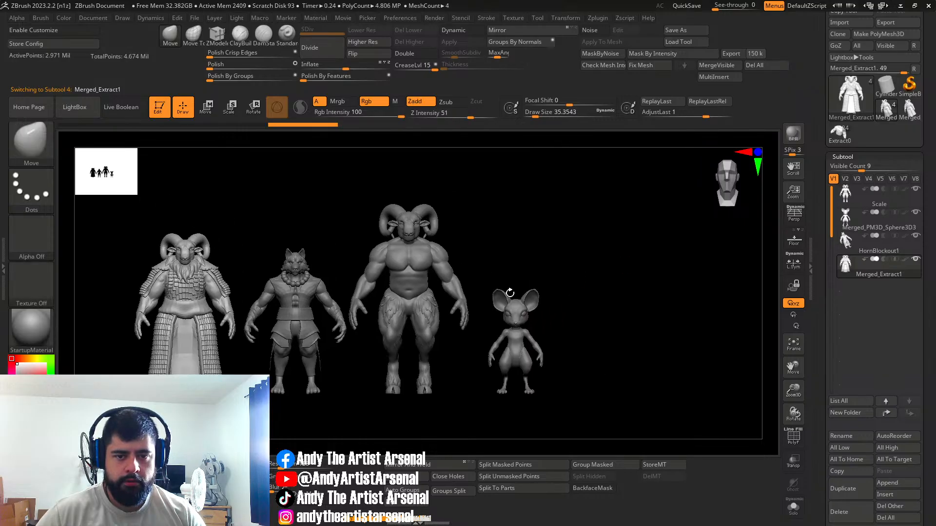
# Step: Select the enlarged, unarmored ram body in the character lineup as the active part
pyautogui.keyDown('alt'); pyautogui.moveTo(451, 244); pyautogui.dragTo(461, 205, button='right'); pyautogui.keyUp('alt')
pyautogui.keyDown('alt'); pyautogui.click(426, 251); pyautogui.keyUp('alt')
pyautogui.moveTo(551, 199); pyautogui.dragTo(483, 194, button='right')
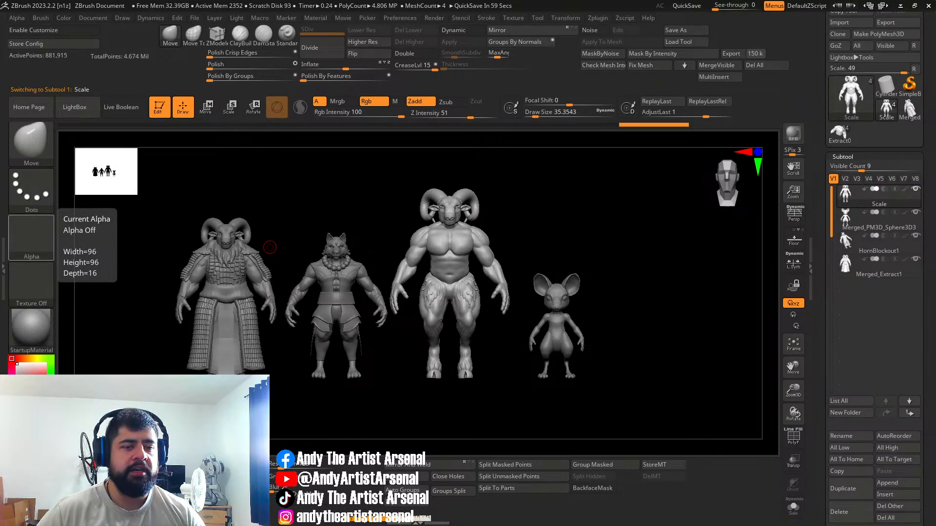
pyautogui.moveTo(526, 240); pyautogui.dragTo(470, 264)
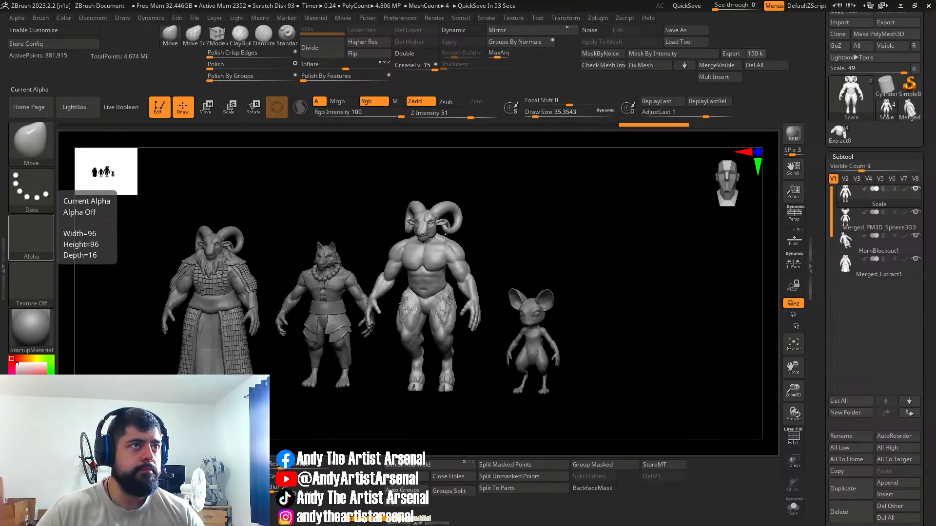
# Step: Examine the lioness warrior images on the reference board, then move the board out of the workspace
pyautogui.moveTo(0, 98); pyautogui.dragTo(248, 57)
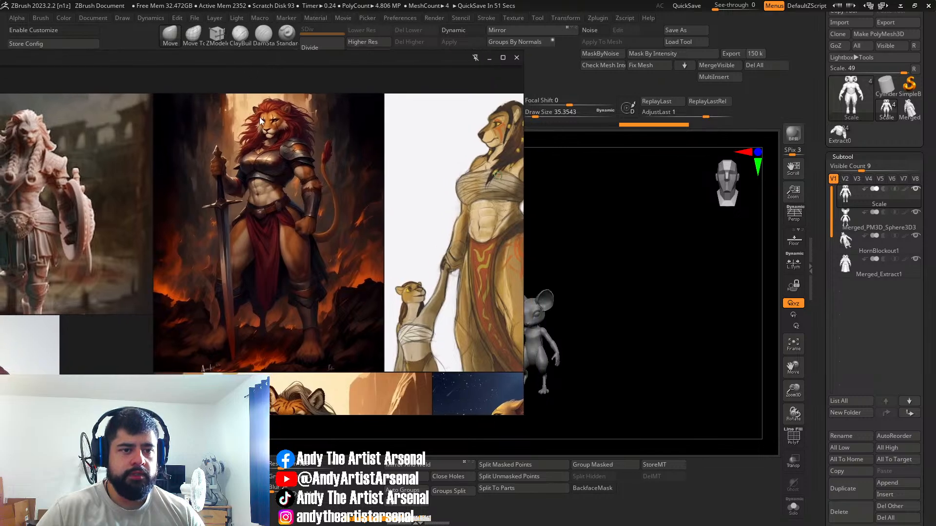
pyautogui.scroll(5, 302, 222)
pyautogui.moveTo(302, 222); pyautogui.dragTo(230, 304, button='middle')
pyautogui.scroll(-6, 230, 303)
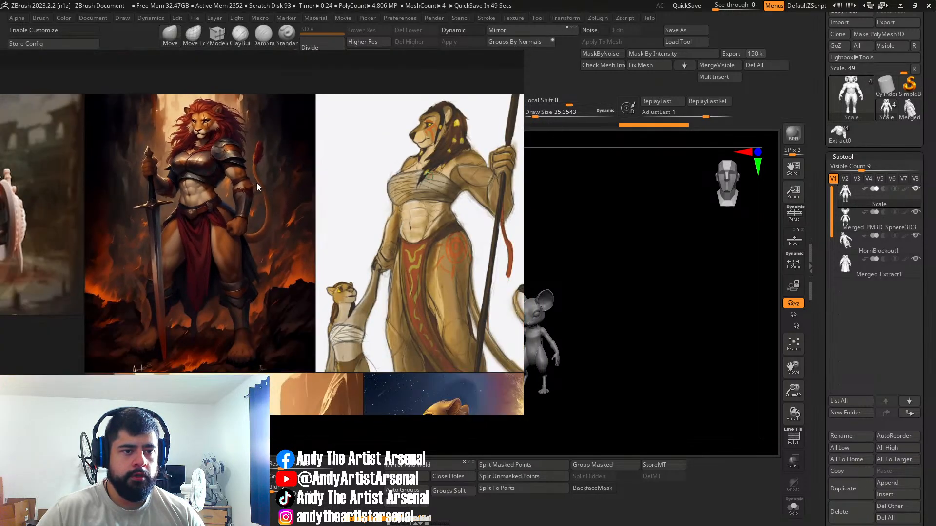
pyautogui.scroll(-5, 317, 189)
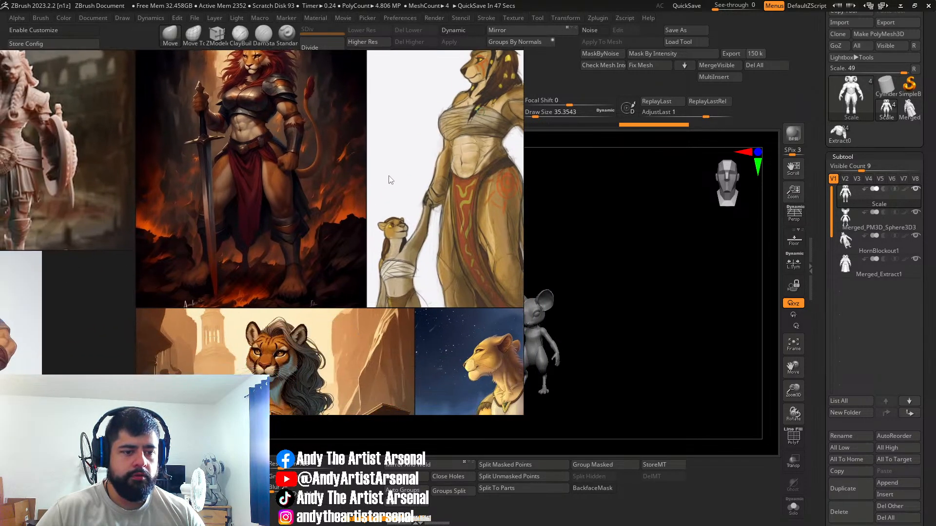
pyautogui.scroll(5, 316, 182)
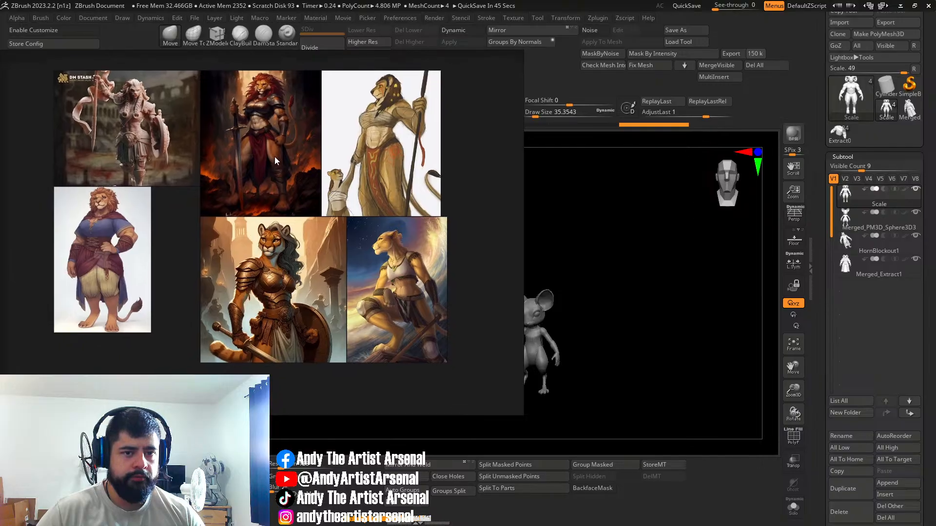
pyautogui.scroll(4, 294, 226)
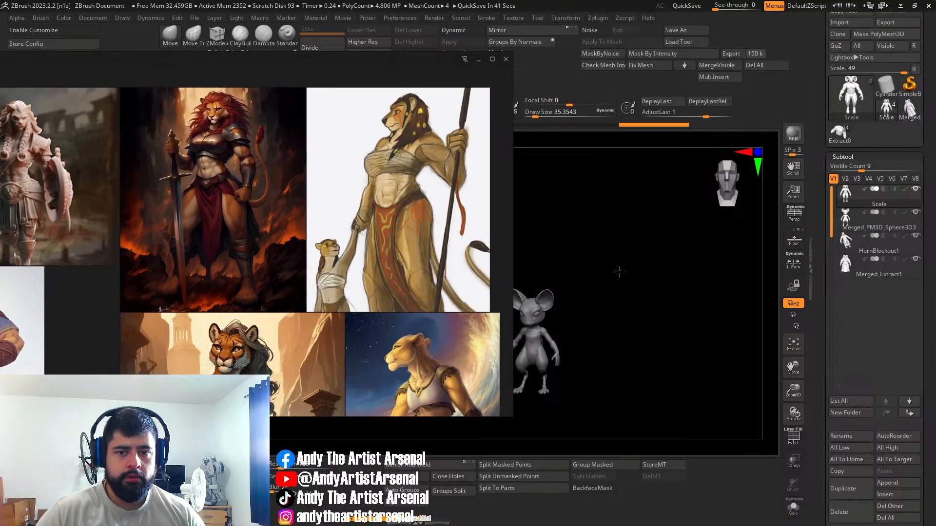
pyautogui.moveTo(365, 64); pyautogui.dragTo(2, 120)
# Step: Hide the mouse, wolf and armored ram so that only the unarmored ram body stays visible
pyautogui.moveTo(474, 223); pyautogui.dragTo(519, 209)
pyautogui.click(916, 214)
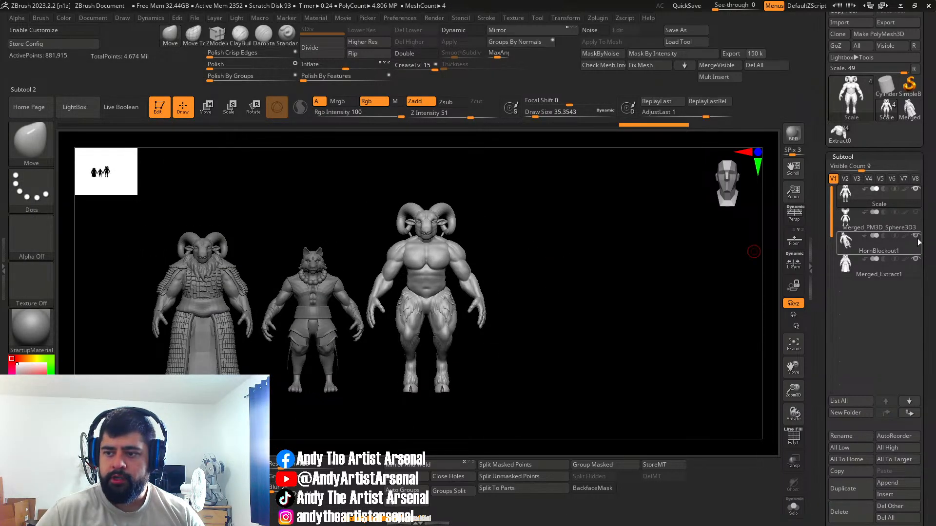
pyautogui.click(916, 236)
pyautogui.click(916, 260)
pyautogui.keyDown('alt'); pyautogui.moveTo(580, 269); pyautogui.dragTo(564, 225); pyautogui.keyUp('alt')
pyautogui.moveTo(935, 456); pyautogui.dragTo(935, 453)
pyautogui.scroll(-2, 934, 454)
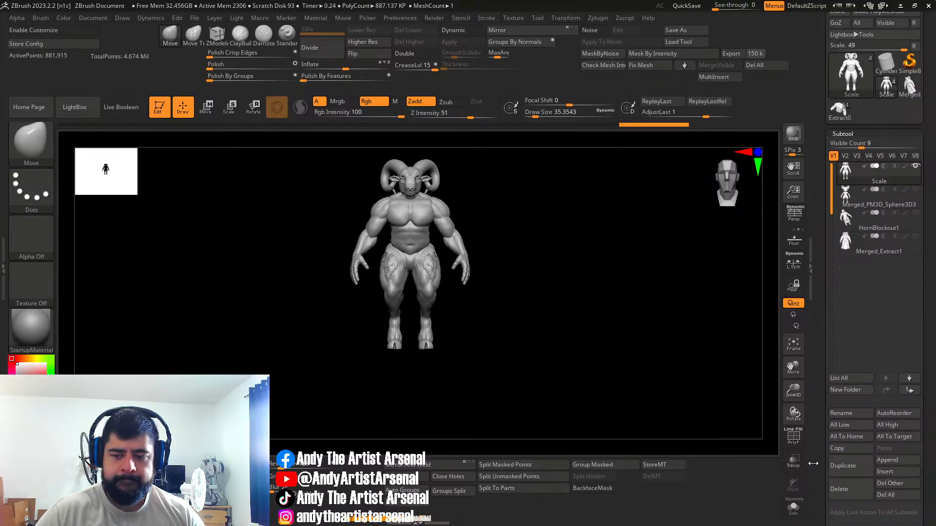
# Step: Append a Sphere3D to the lineup tool and make it the active subtool
pyautogui.click(908, 463)
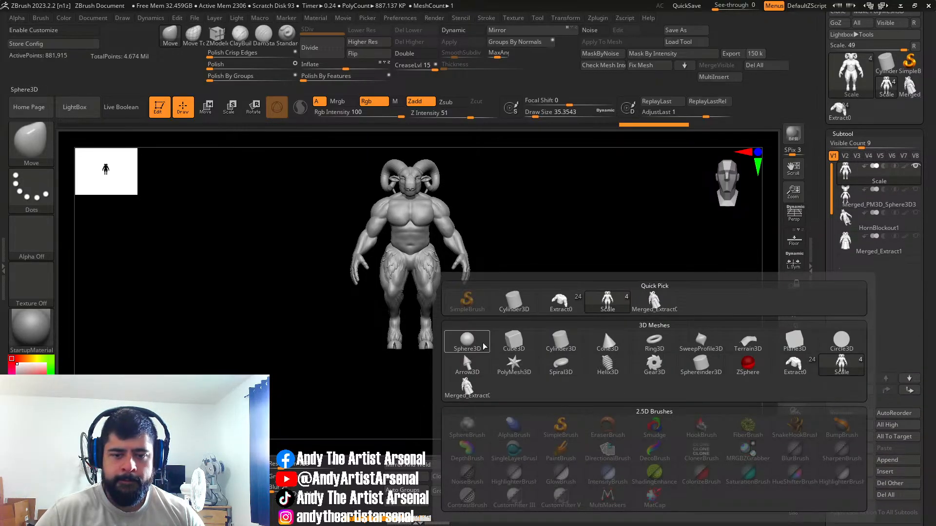
pyautogui.click(489, 354)
pyautogui.keyDown('alt'); pyautogui.moveTo(543, 242); pyautogui.dragTo(488, 264); pyautogui.keyUp('alt')
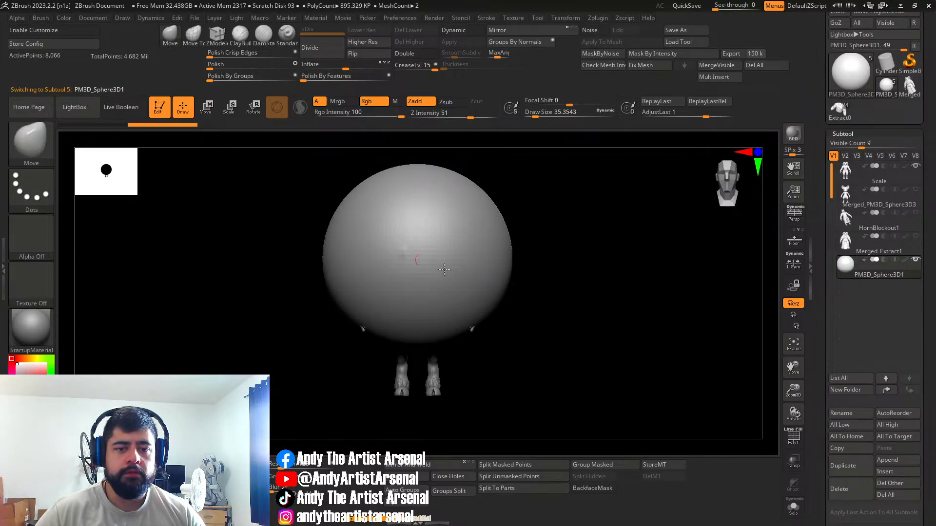
pyautogui.press('e')
pyautogui.press('q')
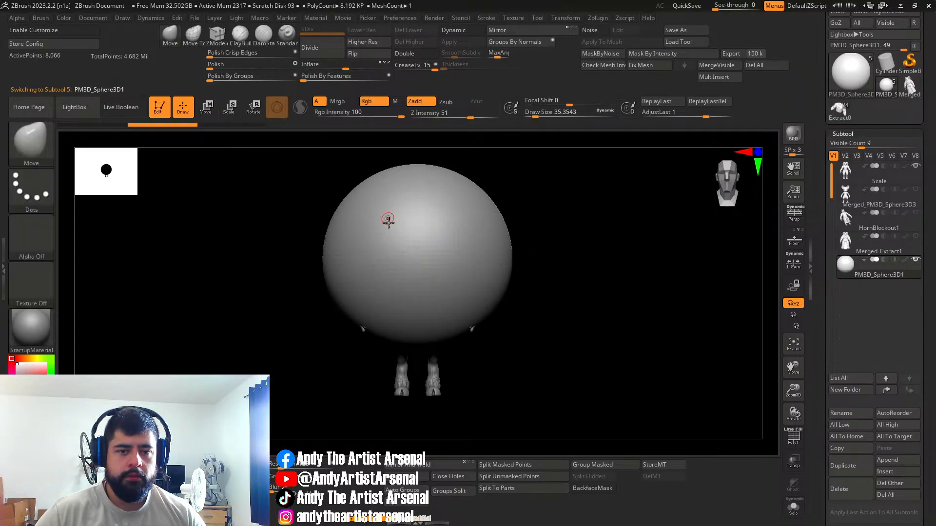
# Step: Shrink the sphere and move it up to the ram's head, aligning it from the front and side
pyautogui.press('w')
pyautogui.keyDown('shift'); pyautogui.moveTo(485, 273); pyautogui.dragTo(446, 267, button='right'); pyautogui.keyUp('shift')
pyautogui.moveTo(408, 258); pyautogui.dragTo(300, 213)
pyautogui.moveTo(480, 234)
pyautogui.keyDown('shift'); pyautogui.mouseDown(button='right')
pyautogui.moveTo(405, 239)
pyautogui.moveTo(483, 229)
pyautogui.mouseUp(button='right'); pyautogui.keyUp('shift')
pyautogui.moveTo(449, 219); pyautogui.dragTo(478, 171)
pyautogui.keyDown('shift'); pyautogui.moveTo(518, 259); pyautogui.dragTo(449, 258, button='right'); pyautogui.keyUp('shift')
pyautogui.keyDown('ctrl'); pyautogui.moveTo(487, 265); pyautogui.dragTo(517, 235, button='right'); pyautogui.keyUp('ctrl')
pyautogui.moveTo(424, 201); pyautogui.dragTo(413, 195)
pyautogui.keyDown('shift'); pyautogui.moveTo(471, 229); pyautogui.dragTo(531, 225, button='right'); pyautogui.keyUp('shift')
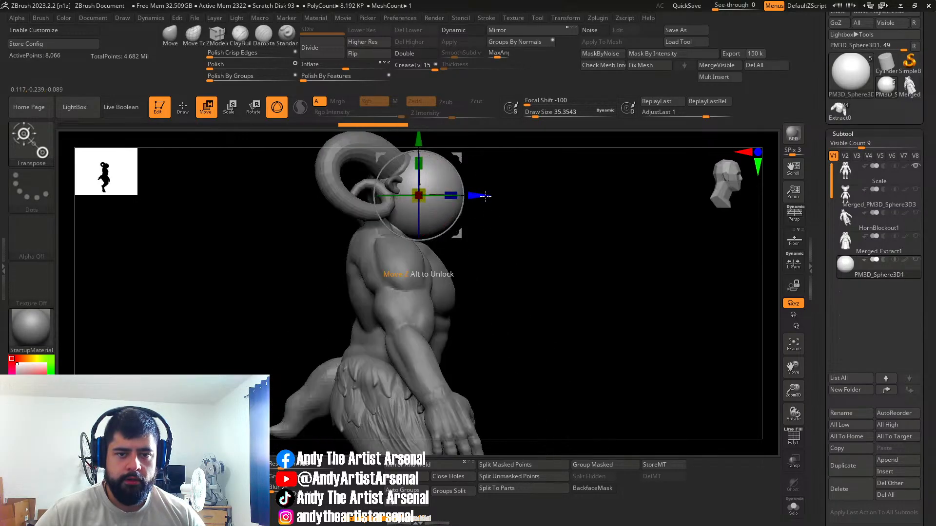
pyautogui.moveTo(485, 196); pyautogui.dragTo(475, 196)
# Step: Narrow the sphere and adjust its depth and height until it fits the ram's head as a head blockout
pyautogui.keyDown('shift'); pyautogui.moveTo(592, 229); pyautogui.dragTo(614, 268, button='right'); pyautogui.keyUp('shift')
pyautogui.rightClick(578, 203)
pyautogui.keyDown('alt'); pyautogui.moveTo(528, 202); pyautogui.dragTo(552, 198, button='right'); pyautogui.keyUp('alt')
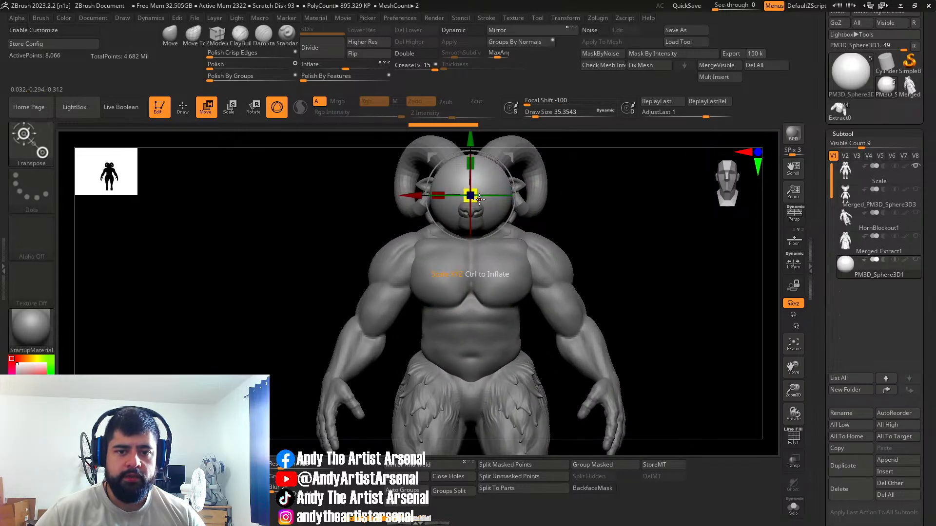
pyautogui.moveTo(438, 201); pyautogui.dragTo(445, 202)
pyautogui.moveTo(445, 202); pyautogui.dragTo(502, 206, button='right')
pyautogui.moveTo(526, 200); pyautogui.dragTo(516, 199)
pyautogui.moveTo(516, 199); pyautogui.dragTo(538, 210, button='right')
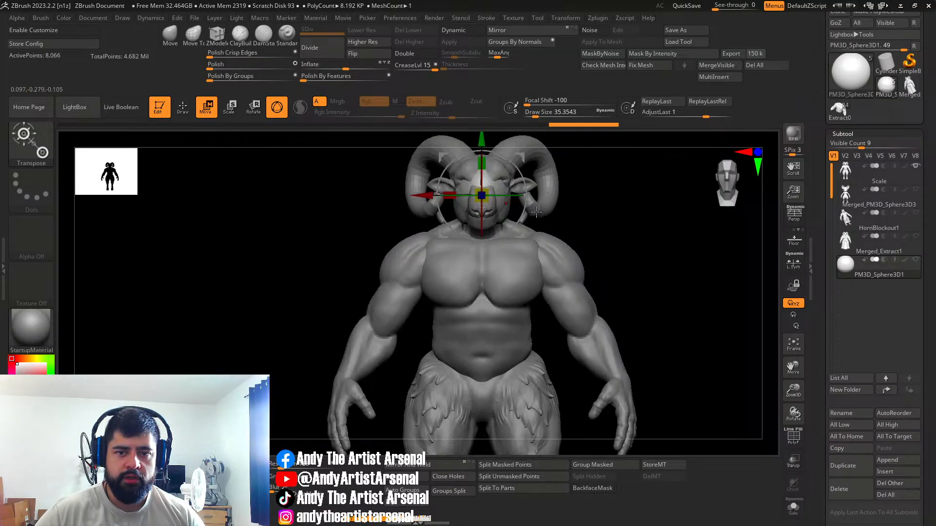
pyautogui.moveTo(480, 147); pyautogui.dragTo(481, 144)
pyautogui.moveTo(518, 188); pyautogui.dragTo(491, 197, button='right')
pyautogui.moveTo(483, 197); pyautogui.dragTo(482, 195)
pyautogui.keyDown('shift'); pyautogui.moveTo(536, 209); pyautogui.dragTo(610, 251, button='right'); pyautogui.keyUp('shift')
pyautogui.moveTo(542, 220)
pyautogui.keyDown('ctrl'); pyautogui.mouseDown(button='right')
pyautogui.moveTo(566, 236)
pyautogui.moveTo(589, 235)
pyautogui.moveTo(645, 277)
pyautogui.mouseUp(button='right'); pyautogui.keyUp('ctrl')
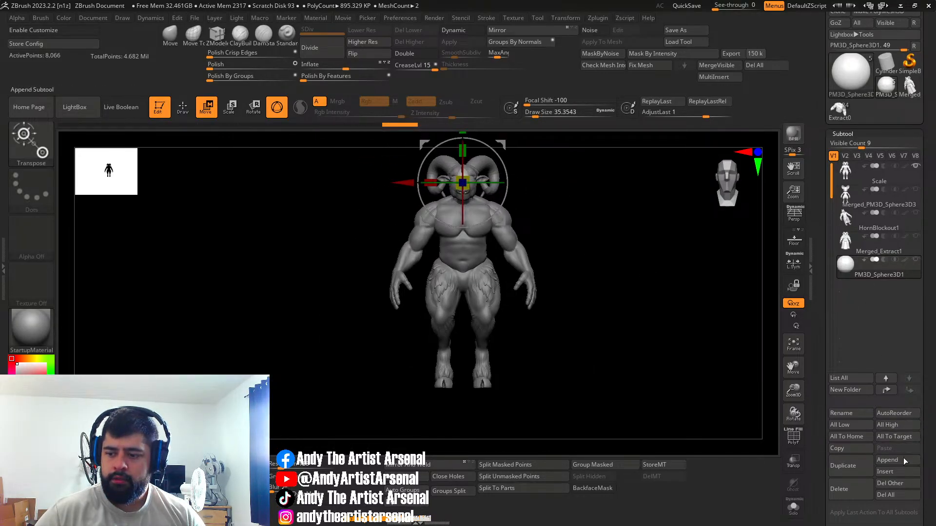
pyautogui.keyDown('alt'); pyautogui.moveTo(600, 210); pyautogui.dragTo(637, 280, button='right'); pyautogui.keyUp('alt')
pyautogui.keyDown('ctrl'); pyautogui.moveTo(500, 196); pyautogui.dragTo(500, 303); pyautogui.keyUp('ctrl')
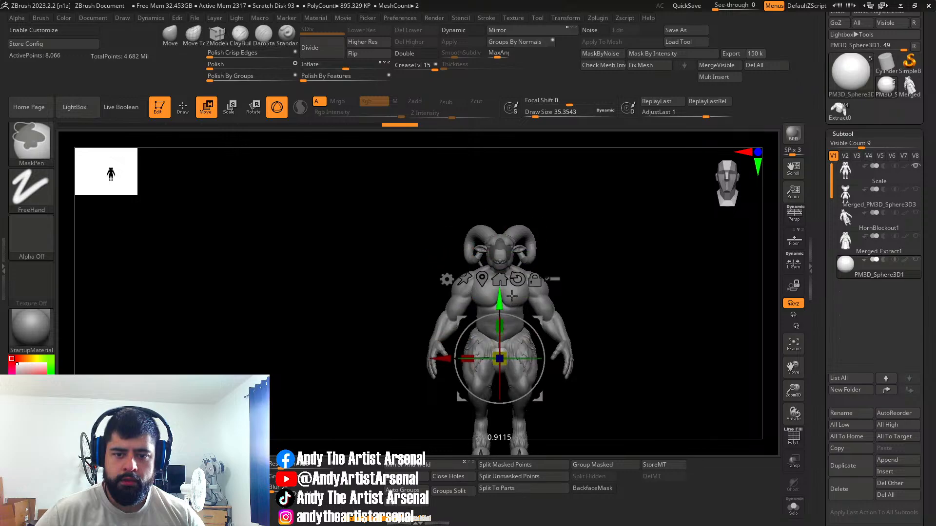
pyautogui.hotkey('ctrl', 'z')
# Step: Duplicate the head sphere as a separate subtool and position the copy at the ram's hips for the pelvis
pyautogui.click(845, 470)
pyautogui.keyDown('shift'); pyautogui.moveTo(618, 247); pyautogui.dragTo(639, 260, button='right'); pyautogui.keyUp('shift')
pyautogui.moveTo(569, 177); pyautogui.dragTo(569, 267)
pyautogui.moveTo(574, 326); pyautogui.dragTo(588, 300)
pyautogui.moveTo(590, 295); pyautogui.dragTo(547, 291, button='right')
pyautogui.hotkey('ctrl', 'z')
pyautogui.keyDown('shift'); pyautogui.moveTo(585, 323); pyautogui.dragTo(622, 329, button='right'); pyautogui.keyUp('shift')
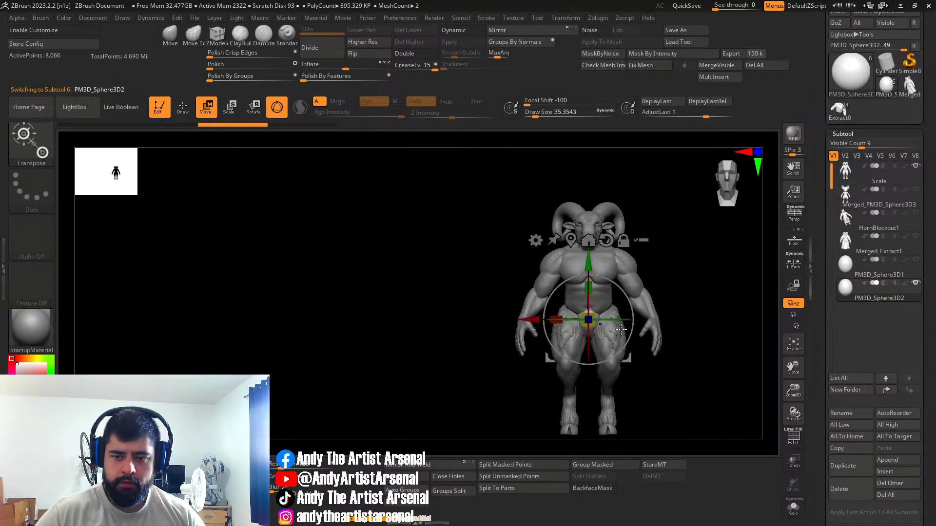
pyautogui.moveTo(524, 323); pyautogui.dragTo(603, 316)
pyautogui.keyDown('shift'); pyautogui.moveTo(607, 319); pyautogui.dragTo(580, 322, button='right'); pyautogui.keyUp('shift')
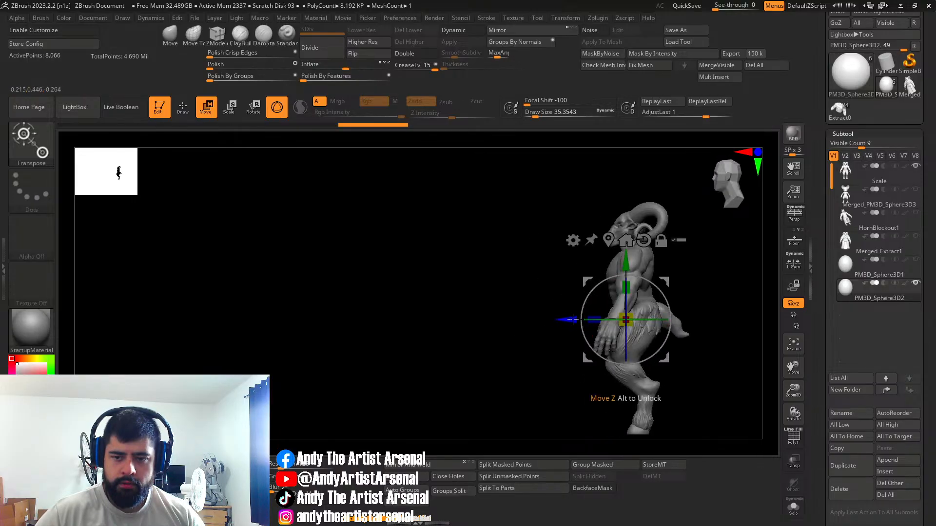
pyautogui.moveTo(625, 262); pyautogui.dragTo(625, 273)
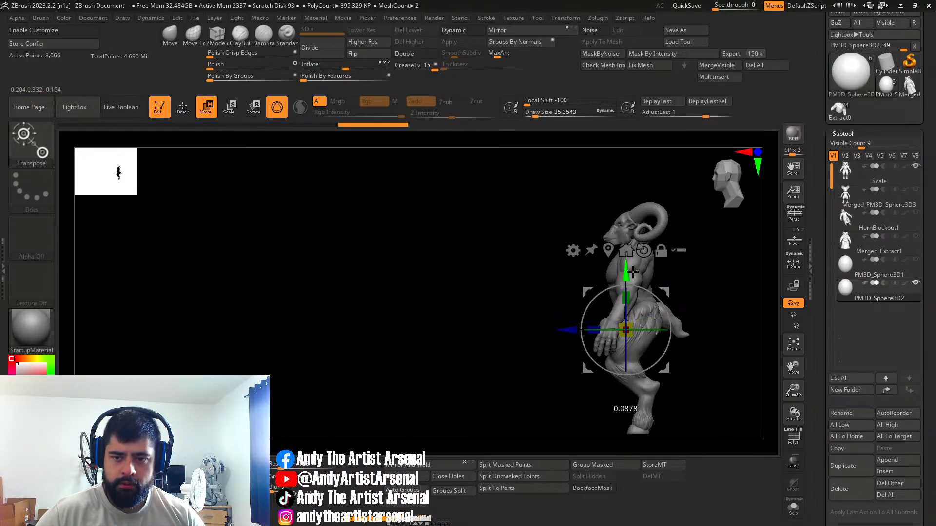
pyautogui.moveTo(572, 330); pyautogui.dragTo(578, 330)
# Step: Hide the ram, show the head sphere, and reshape the pelvis sphere into a wide, flattened ellipsoid
pyautogui.moveTo(629, 297); pyautogui.dragTo(541, 256, button='right')
pyautogui.click(916, 166)
pyautogui.click(917, 260)
pyautogui.moveTo(541, 256)
pyautogui.mouseDown(button='right')
pyautogui.moveTo(512, 258)
pyautogui.moveTo(542, 273)
pyautogui.mouseUp(button='right')
pyautogui.moveTo(542, 273); pyautogui.dragTo(574, 269, button='right')
pyautogui.keyDown('alt'); pyautogui.moveTo(573, 269); pyautogui.dragTo(585, 327, button='right'); pyautogui.keyUp('alt')
pyautogui.moveTo(497, 334); pyautogui.dragTo(507, 315)
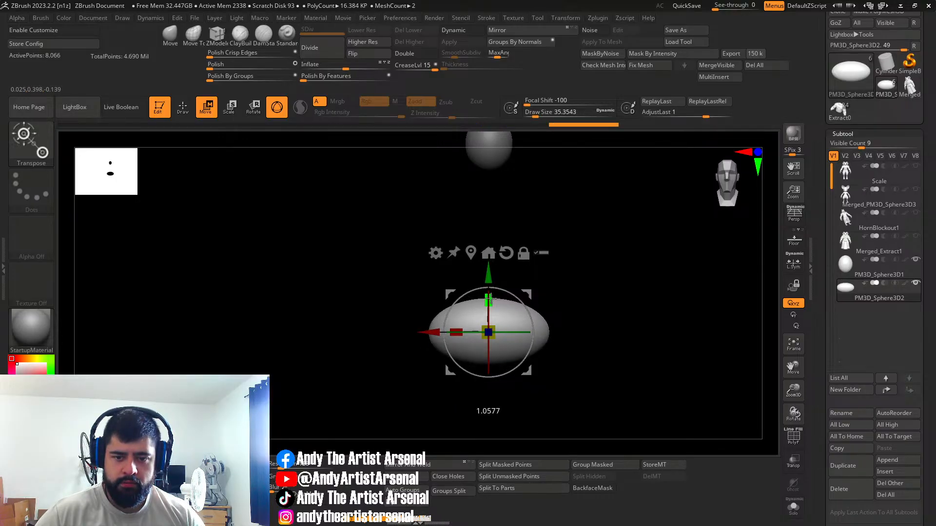
pyautogui.moveTo(560, 298); pyautogui.dragTo(585, 272)
pyautogui.moveTo(586, 272)
pyautogui.keyDown('shift'); pyautogui.mouseDown(button='right')
pyautogui.moveTo(629, 283)
pyautogui.moveTo(604, 267)
pyautogui.mouseUp(button='right'); pyautogui.keyUp('shift')
pyautogui.keyDown('ctrl'); pyautogui.moveTo(603, 267); pyautogui.dragTo(616, 268, button='right'); pyautogui.keyUp('ctrl')
# Step: Isolate the head sphere and copy it downward within its subtool, elongated vertically to form the ribcage
pyautogui.click(855, 269)
pyautogui.keyDown('alt'); pyautogui.moveTo(592, 205); pyautogui.dragTo(556, 278); pyautogui.keyUp('alt')
pyautogui.click(915, 283)
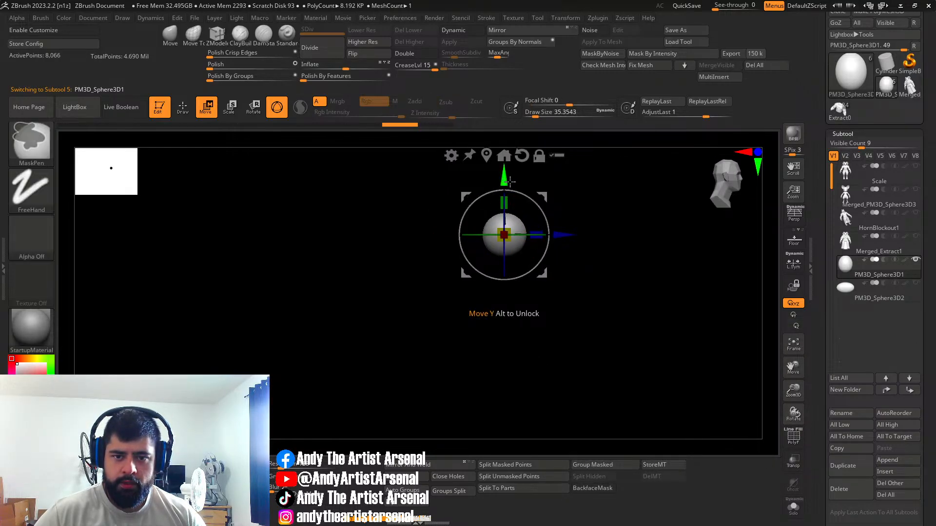
pyautogui.keyDown('ctrl'); pyautogui.moveTo(504, 181); pyautogui.dragTo(504, 247); pyautogui.keyUp('ctrl')
pyautogui.keyDown('shift'); pyautogui.moveTo(580, 283); pyautogui.dragTo(527, 252); pyautogui.keyUp('shift')
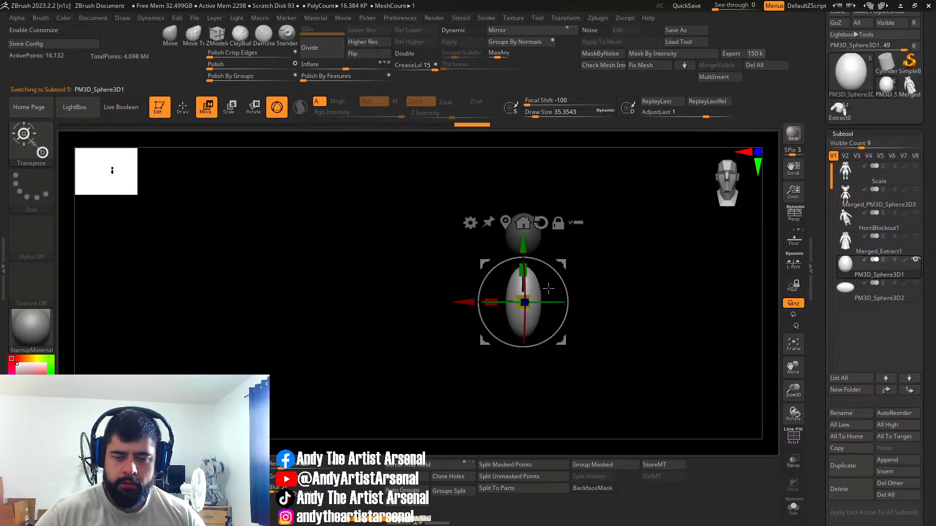
# Step: Enlarge the ribcage ellipsoid and tilt it about 15.6° in the side view
pyautogui.moveTo(547, 288); pyautogui.dragTo(571, 289, button='right')
pyautogui.keyDown('ctrl'); pyautogui.moveTo(570, 289); pyautogui.dragTo(575, 301, button='right'); pyautogui.keyUp('ctrl')
pyautogui.moveTo(516, 382); pyautogui.dragTo(502, 402, button='right')
pyautogui.moveTo(488, 303); pyautogui.dragTo(485, 304)
pyautogui.keyDown('shift'); pyautogui.moveTo(489, 300); pyautogui.dragTo(541, 259, button='right'); pyautogui.keyUp('shift')
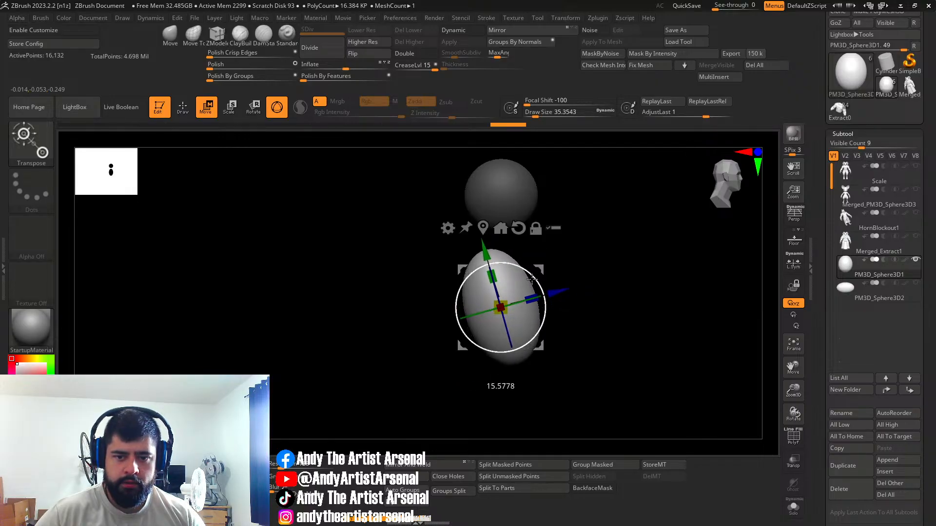
pyautogui.keyDown('shift'); pyautogui.moveTo(640, 293); pyautogui.dragTo(562, 289, button='right'); pyautogui.keyUp('shift')
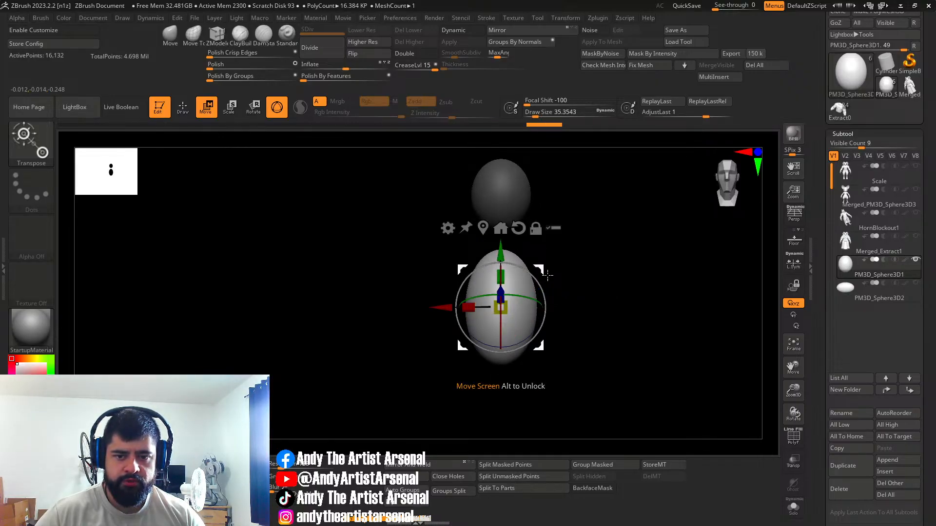
# Step: Slightly reduce the ribcage ellipsoid and try nudging its placement in the side view
pyautogui.keyDown('alt'); pyautogui.moveTo(572, 241); pyautogui.dragTo(564, 220, button='right'); pyautogui.keyUp('alt')
pyautogui.moveTo(562, 260); pyautogui.dragTo(576, 261, button='right')
pyautogui.moveTo(497, 290); pyautogui.dragTo(496, 290)
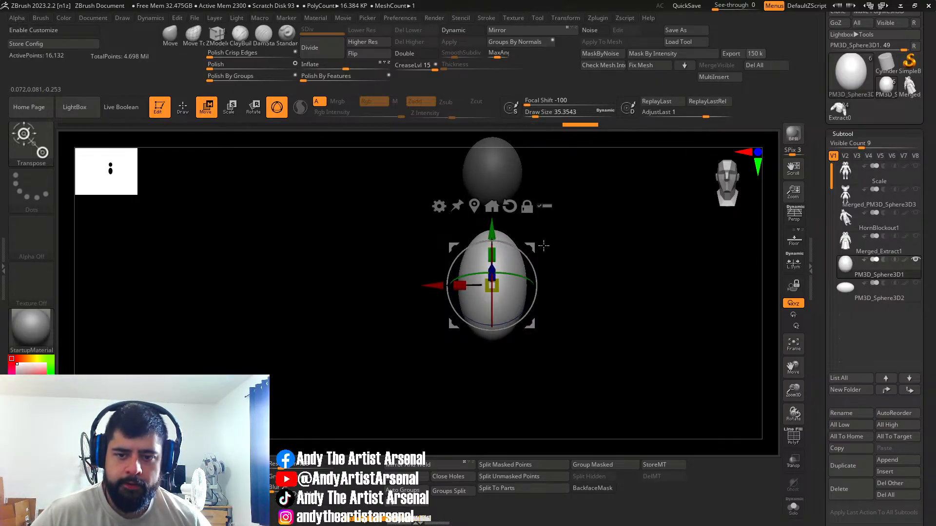
pyautogui.moveTo(535, 246); pyautogui.dragTo(535, 246)
pyautogui.keyDown('alt'); pyautogui.moveTo(615, 263); pyautogui.dragTo(600, 281, button='right'); pyautogui.keyUp('alt')
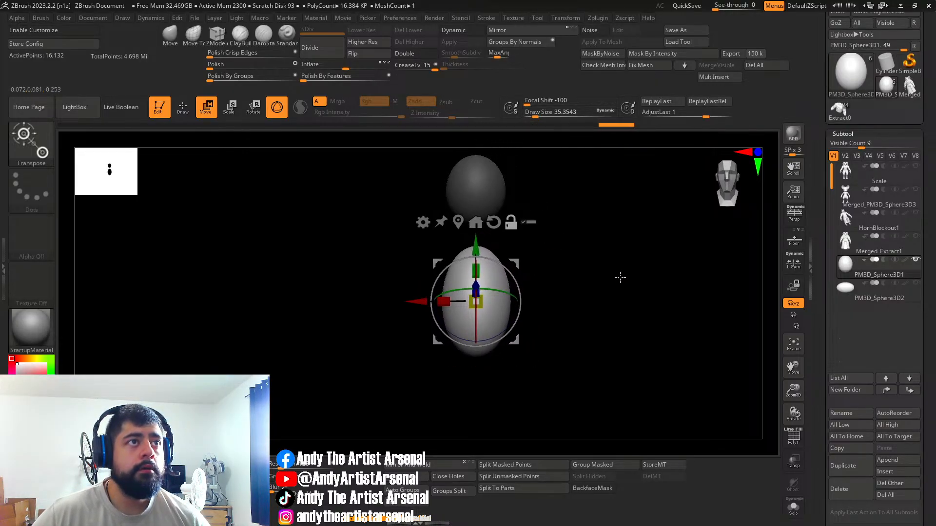
pyautogui.rightClick(534, 265)
pyautogui.moveTo(553, 258); pyautogui.dragTo(530, 246, button='right')
pyautogui.moveTo(529, 281); pyautogui.dragTo(529, 262)
pyautogui.hotkey('ctrl', 'z')
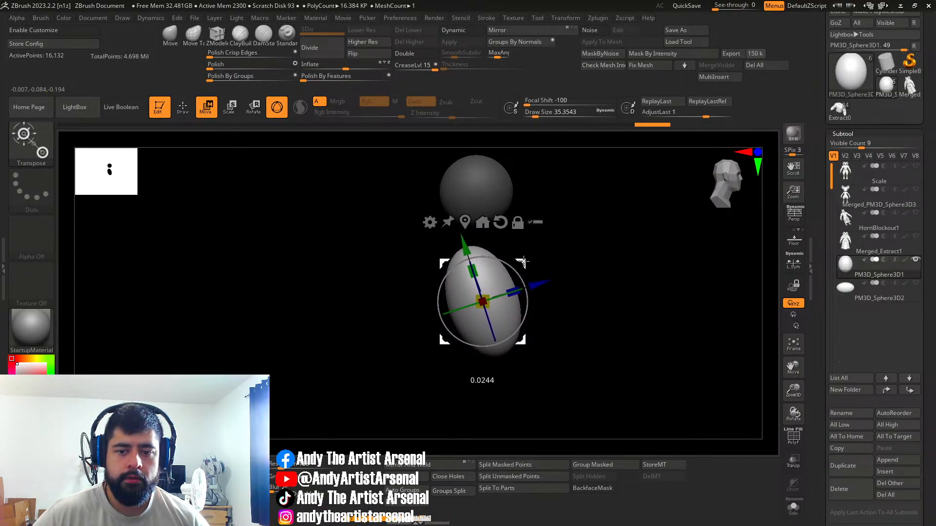
# Step: Copy the ribcage ellipsoid downward within the same subtool so the copy overlaps its lower end as the abdomen
pyautogui.keyDown('shift'); pyautogui.moveTo(611, 345); pyautogui.dragTo(560, 328, button='right'); pyautogui.keyUp('shift')
pyautogui.moveTo(576, 349); pyautogui.dragTo(619, 332)
pyautogui.keyDown('ctrl'); pyautogui.moveTo(500, 230); pyautogui.dragTo(527, 277); pyautogui.keyUp('ctrl')
pyautogui.moveTo(569, 311); pyautogui.dragTo(580, 343)
pyautogui.moveTo(605, 313)
pyautogui.mouseDown()
pyautogui.moveTo(571, 309)
pyautogui.moveTo(620, 273)
pyautogui.moveTo(651, 294)
pyautogui.moveTo(603, 292)
pyautogui.moveTo(572, 400)
pyautogui.mouseUp()
# Step: Display the polygroups, isolate the head sphere's group, and split the hidden torso forms into their own subtool
pyautogui.click(796, 436)
pyautogui.keyDown('alt'); pyautogui.moveTo(634, 253); pyautogui.dragTo(640, 332); pyautogui.keyUp('alt')
pyautogui.moveTo(597, 363)
pyautogui.keyDown('alt'); pyautogui.mouseDown()
pyautogui.moveTo(582, 315)
pyautogui.moveTo(583, 372)
pyautogui.moveTo(580, 341)
pyautogui.mouseUp(); pyautogui.keyUp('alt')
pyautogui.keyDown('ctrl'); pyautogui.click(505, 238); pyautogui.keyUp('ctrl')
pyautogui.press('q')
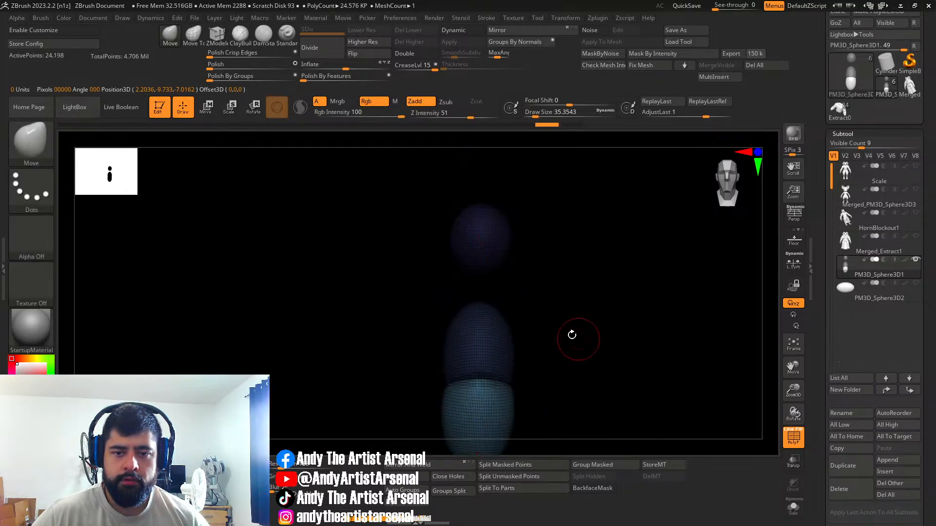
pyautogui.keyDown('ctrl'); pyautogui.keyDown('shift'); pyautogui.click(491, 229); pyautogui.keyUp('shift'); pyautogui.keyUp('ctrl')
pyautogui.click(589, 476)
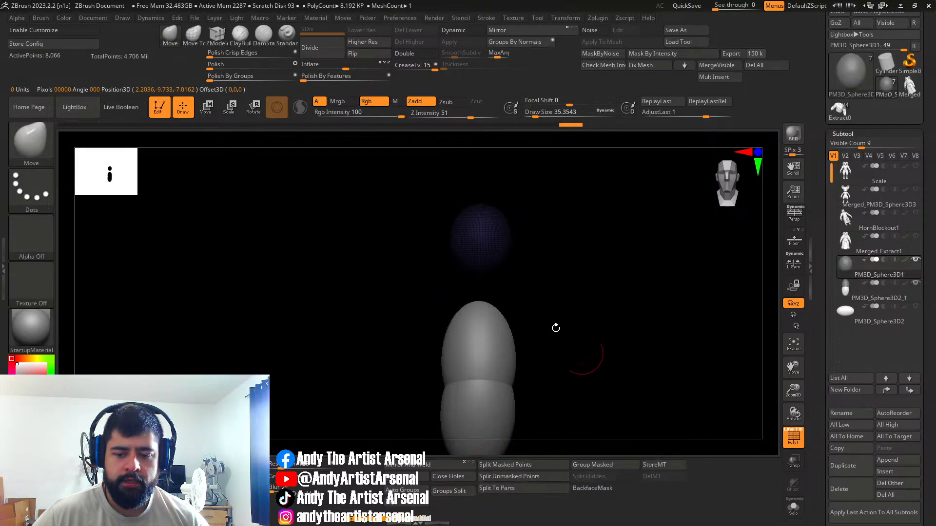
# Step: Select the split torso subtool, turn off the polygroup display, and invert the mask to protect the lower ellipsoid
pyautogui.click(900, 324)
pyautogui.click(852, 293)
pyautogui.moveTo(557, 264); pyautogui.dragTo(651, 342)
pyautogui.click(794, 446)
pyautogui.moveTo(609, 293); pyautogui.dragTo(626, 260)
pyautogui.keyDown('ctrl'); pyautogui.click(585, 280); pyautogui.keyUp('ctrl')
pyautogui.keyDown('shift'); pyautogui.moveTo(523, 249); pyautogui.dragTo(537, 282); pyautogui.keyUp('shift')
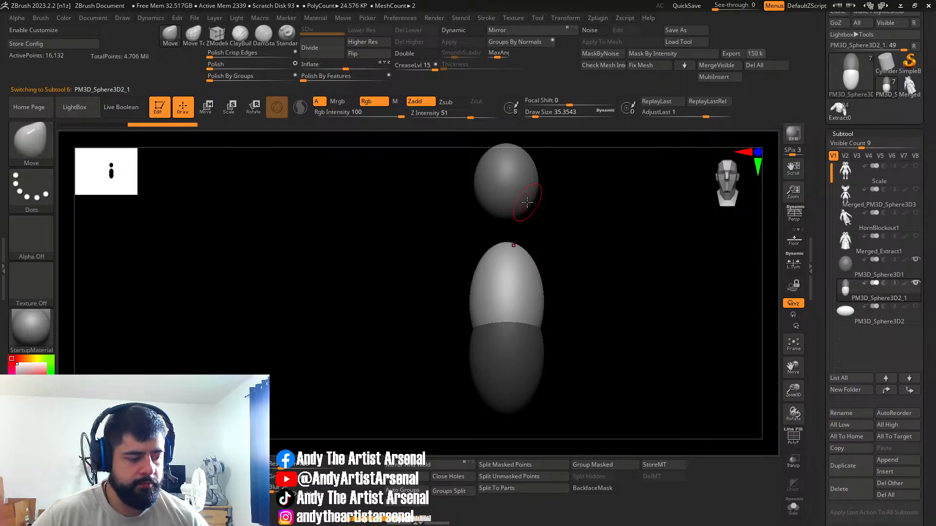
# Step: Shape the unmasked upper torso ellipsoid into a tilted, tapered ribcage using the Move brush with a draw size of about 101
pyautogui.moveTo(583, 239); pyautogui.dragTo(560, 239)
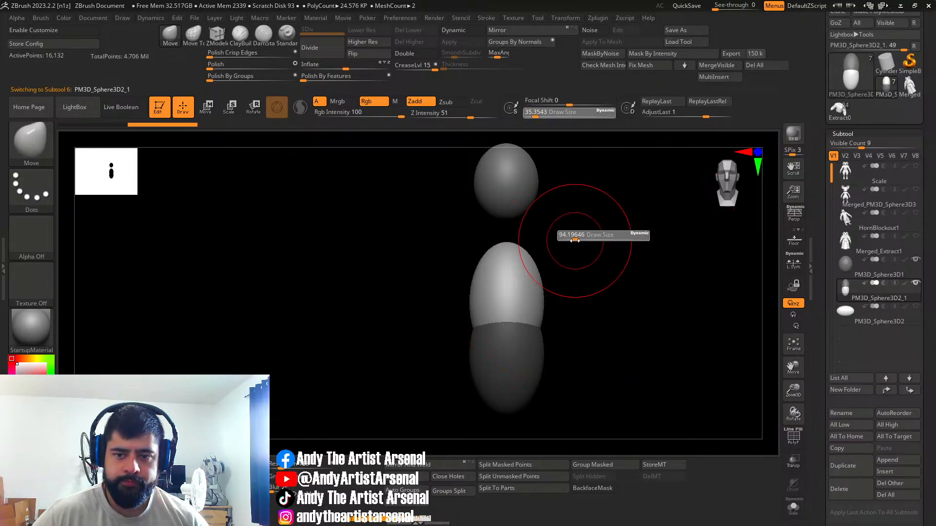
pyautogui.click(170, 36)
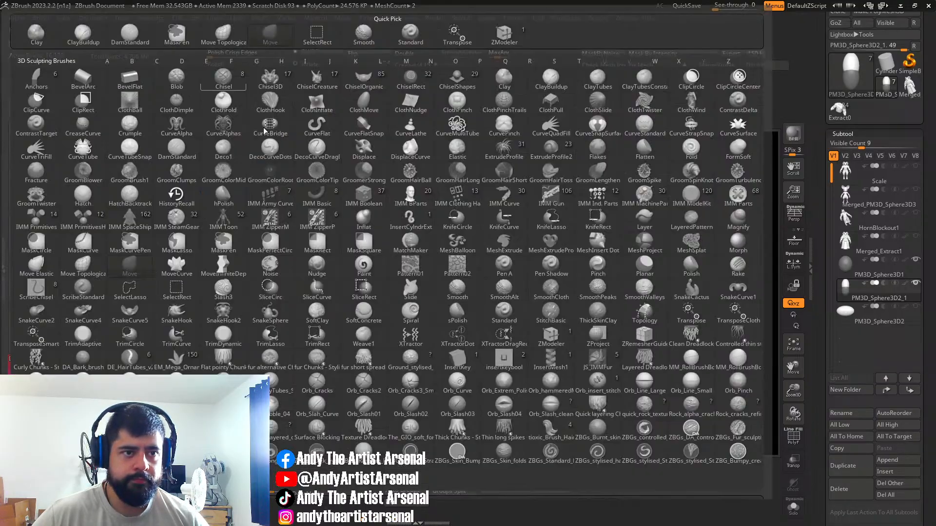
pyautogui.press('s')
pyautogui.click(531, 308)
pyautogui.moveTo(540, 308); pyautogui.dragTo(522, 303)
pyautogui.moveTo(522, 303)
pyautogui.mouseDown(button='right')
pyautogui.moveTo(512, 265)
pyautogui.moveTo(555, 274)
pyautogui.moveTo(514, 286)
pyautogui.moveTo(565, 274)
pyautogui.mouseUp(button='right')
pyautogui.moveTo(490, 319); pyautogui.dragTo(502, 302)
pyautogui.moveTo(502, 303); pyautogui.dragTo(539, 291, button='right')
pyautogui.moveTo(485, 291); pyautogui.dragTo(488, 300)
pyautogui.moveTo(488, 299); pyautogui.dragTo(521, 297, button='right')
pyautogui.moveTo(472, 302); pyautogui.dragTo(449, 259)
pyautogui.moveTo(408, 305); pyautogui.dragTo(416, 303)
pyautogui.moveTo(423, 269); pyautogui.dragTo(418, 266)
pyautogui.moveTo(413, 291); pyautogui.dragTo(430, 294, button='right')
pyautogui.moveTo(435, 309); pyautogui.dragTo(440, 309)
pyautogui.moveTo(441, 314)
pyautogui.mouseDown(button='right')
pyautogui.moveTo(506, 321)
pyautogui.moveTo(514, 309)
pyautogui.moveTo(503, 300)
pyautogui.mouseUp(button='right')
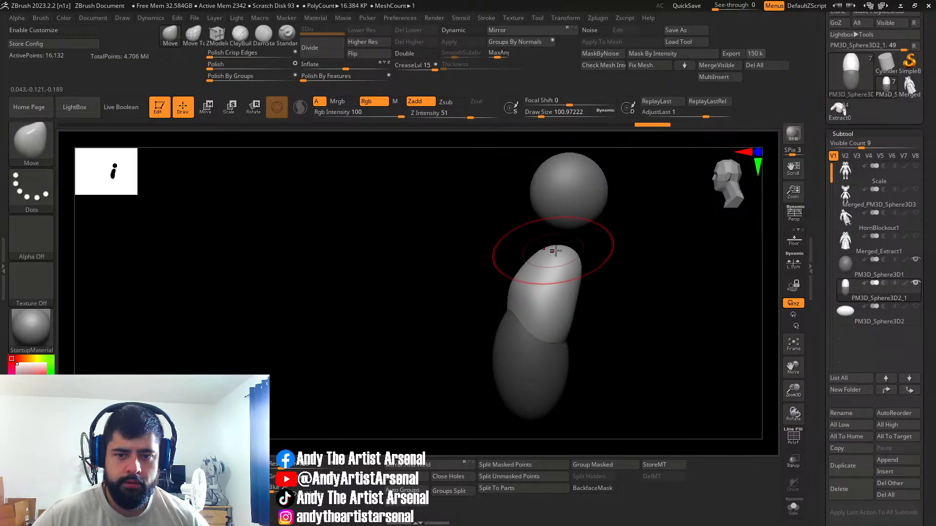
pyautogui.moveTo(553, 251)
pyautogui.mouseDown(button='right')
pyautogui.moveTo(568, 273)
pyautogui.moveTo(531, 337)
pyautogui.mouseUp(button='right')
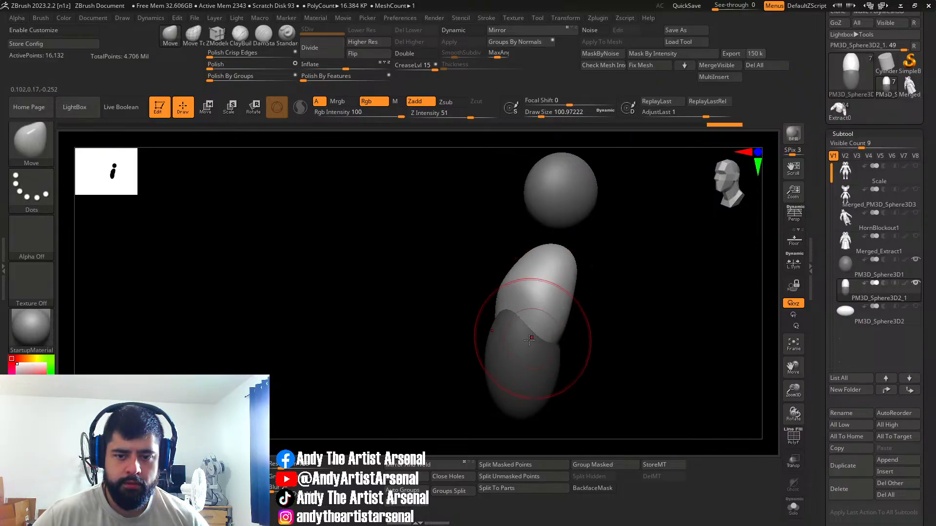
# Step: Invert the mask and bend the abdomen ellipsoid beneath the ribcage using the Move brush with a draw size of about 138
pyautogui.keyDown('ctrl'); pyautogui.click(603, 336); pyautogui.keyUp('ctrl')
pyautogui.moveTo(505, 319); pyautogui.dragTo(507, 307)
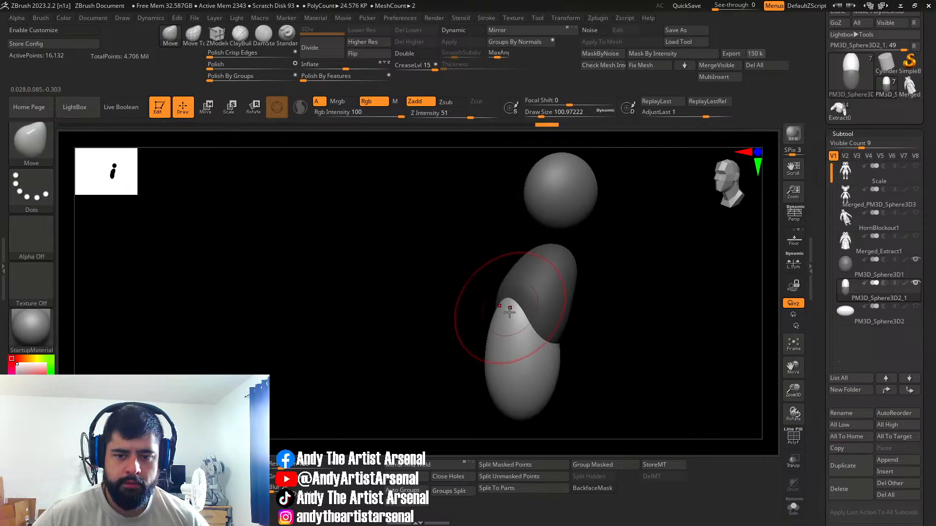
pyautogui.moveTo(493, 390); pyautogui.dragTo(503, 388)
pyautogui.press('s')
pyautogui.moveTo(498, 377); pyautogui.dragTo(516, 393)
pyautogui.moveTo(512, 384)
pyautogui.mouseDown(button='right')
pyautogui.moveTo(522, 358)
pyautogui.moveTo(467, 329)
pyautogui.mouseUp(button='right')
pyautogui.moveTo(488, 329); pyautogui.dragTo(493, 328)
pyautogui.moveTo(519, 328); pyautogui.dragTo(502, 336, button='right')
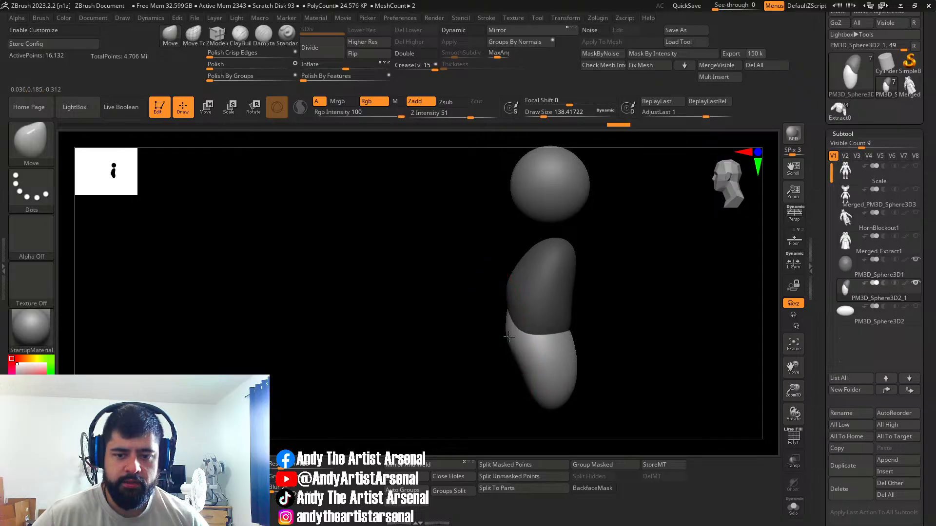
pyautogui.moveTo(530, 370); pyautogui.dragTo(514, 366, button='right')
pyautogui.moveTo(507, 373); pyautogui.dragTo(513, 371)
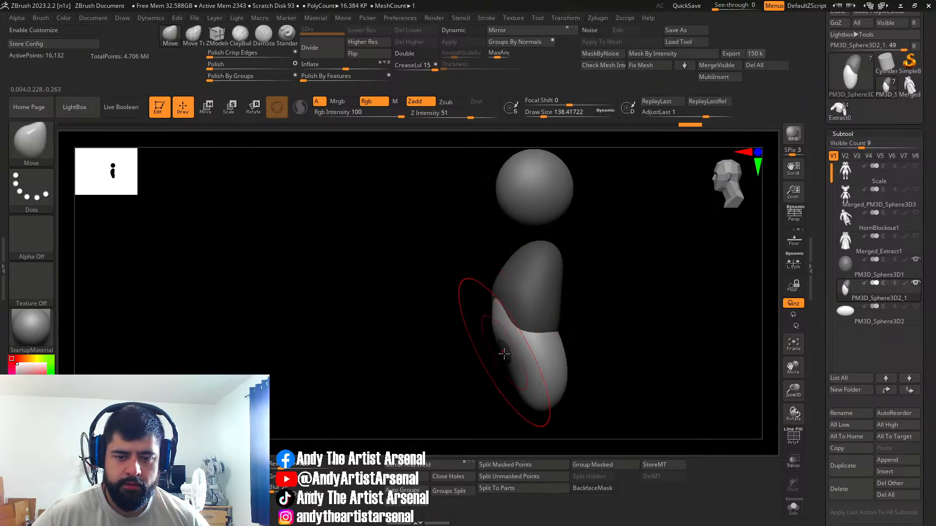
# Step: Invert the mask and refine the ribcage's lower contour with the Move brush where it overlaps the abdomen
pyautogui.keyDown('ctrl'); pyautogui.click(610, 338); pyautogui.keyUp('ctrl')
pyautogui.moveTo(510, 355); pyautogui.dragTo(519, 353)
pyautogui.moveTo(531, 345); pyautogui.dragTo(572, 333, button='right')
pyautogui.moveTo(524, 317); pyautogui.dragTo(532, 317)
pyautogui.moveTo(531, 319)
pyautogui.mouseDown(button='right')
pyautogui.moveTo(490, 317)
pyautogui.moveTo(538, 333)
pyautogui.moveTo(502, 334)
pyautogui.mouseUp(button='right')
# Step: Invert the mask and slim the abdomen's profile along its front with the Move brush at draw size 94
pyautogui.keyDown('ctrl'); pyautogui.click(633, 339); pyautogui.keyUp('ctrl')
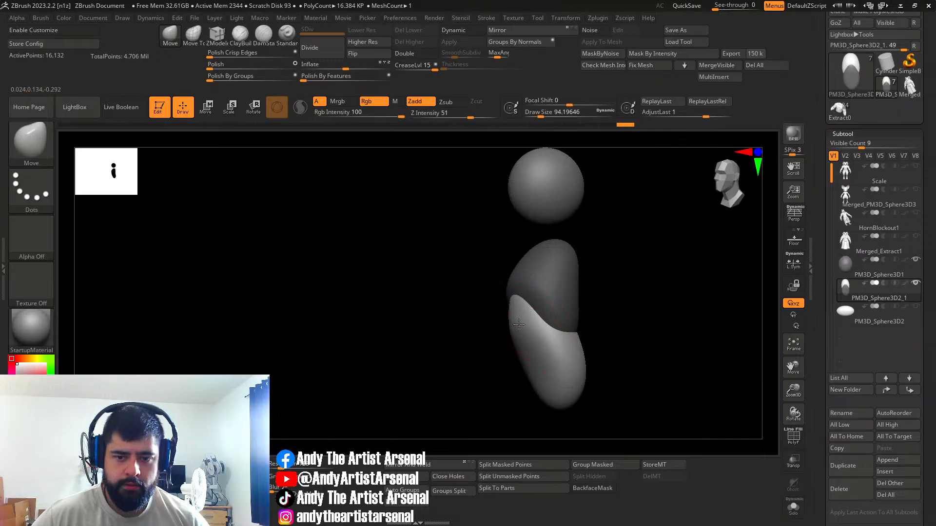
pyautogui.moveTo(532, 344); pyautogui.dragTo(570, 312, button='right')
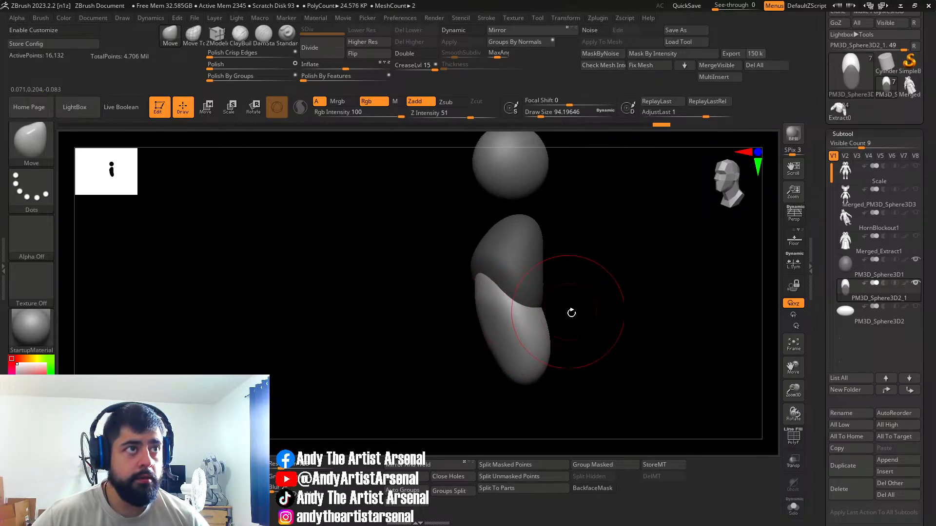
pyautogui.moveTo(522, 288)
pyautogui.mouseDown(button='right')
pyautogui.moveTo(490, 314)
pyautogui.moveTo(506, 323)
pyautogui.mouseUp(button='right')
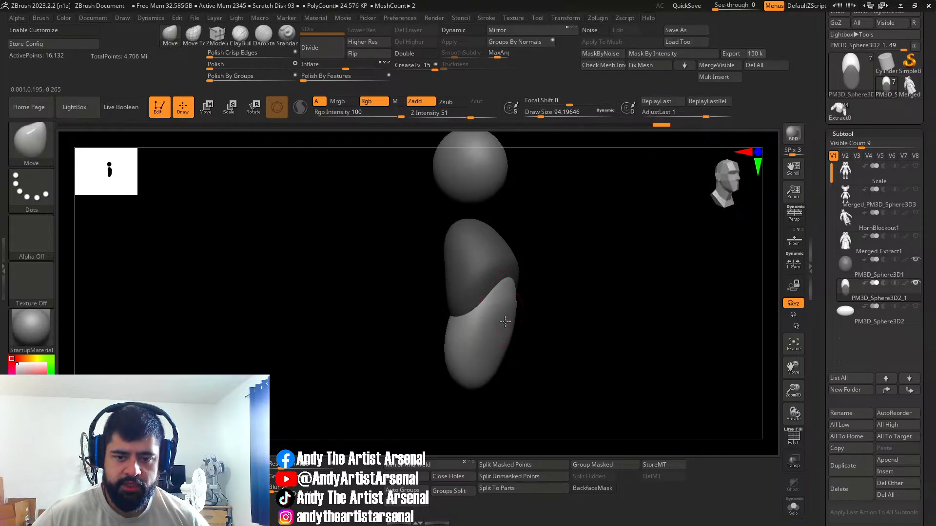
pyautogui.moveTo(505, 323); pyautogui.dragTo(504, 323)
pyautogui.moveTo(505, 324); pyautogui.dragTo(522, 309, button='right')
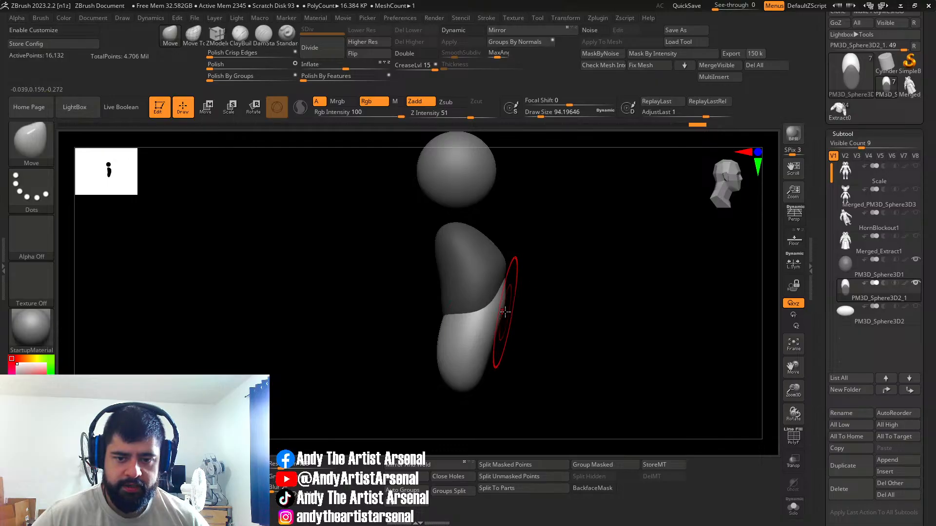
pyautogui.moveTo(509, 312); pyautogui.dragTo(509, 312)
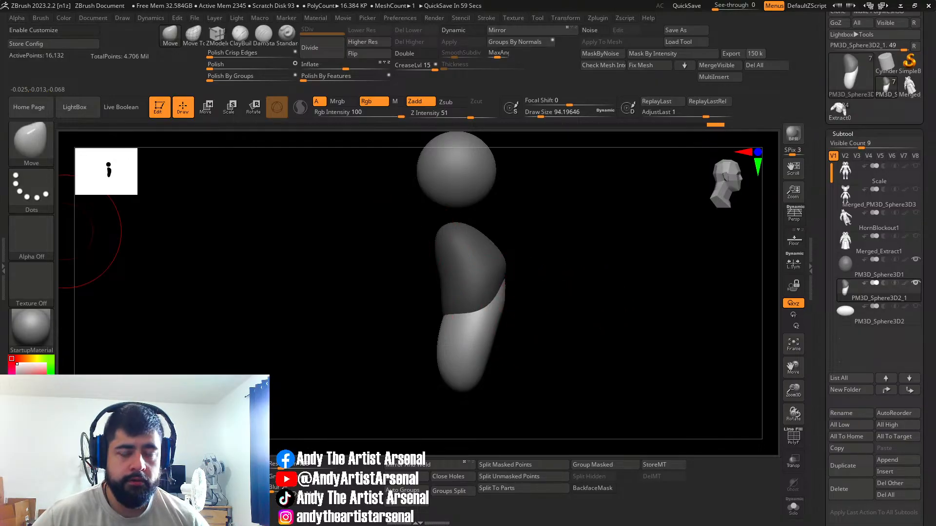
pyautogui.moveTo(535, 294)
pyautogui.mouseDown(button='right')
pyautogui.moveTo(504, 302)
pyautogui.moveTo(525, 320)
pyautogui.moveTo(523, 344)
pyautogui.mouseUp(button='right')
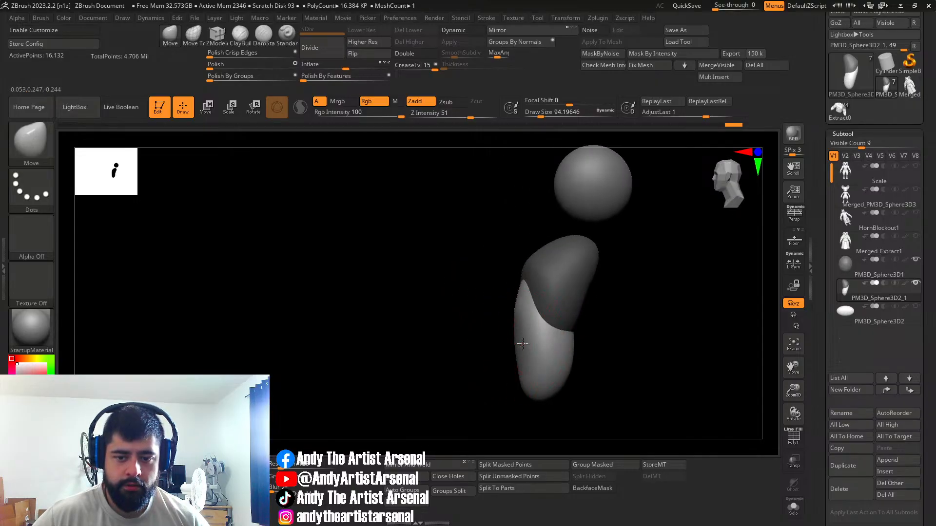
pyautogui.moveTo(520, 344); pyautogui.dragTo(519, 344)
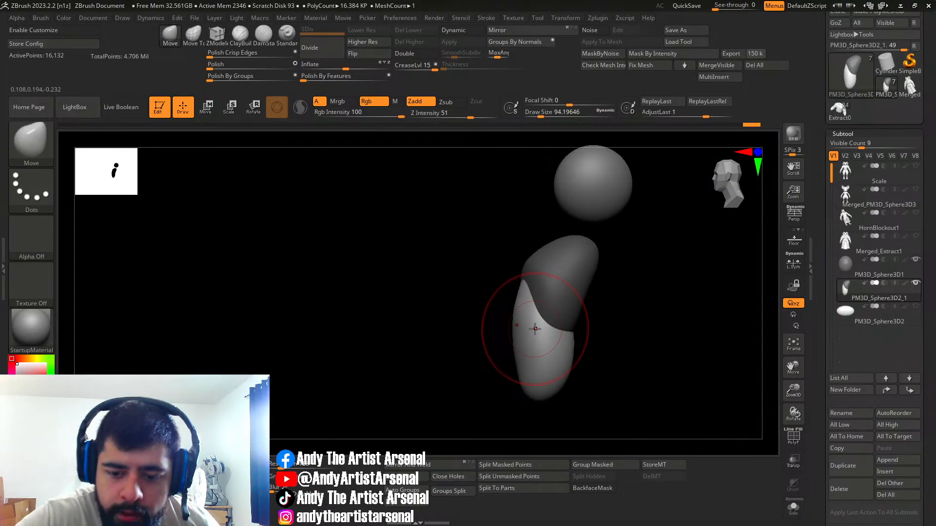
# Step: Append a Sphere3D subtool, scale it down, and place it beside the upper ribcage as the shoulder
pyautogui.moveTo(535, 329)
pyautogui.mouseDown(button='right')
pyautogui.moveTo(619, 319)
pyautogui.moveTo(616, 341)
pyautogui.moveTo(573, 328)
pyautogui.moveTo(473, 351)
pyautogui.moveTo(520, 346)
pyautogui.moveTo(508, 389)
pyautogui.moveTo(530, 357)
pyautogui.moveTo(511, 363)
pyautogui.moveTo(537, 323)
pyautogui.moveTo(566, 305)
pyautogui.moveTo(591, 334)
pyautogui.moveTo(746, 390)
pyautogui.mouseUp(button='right')
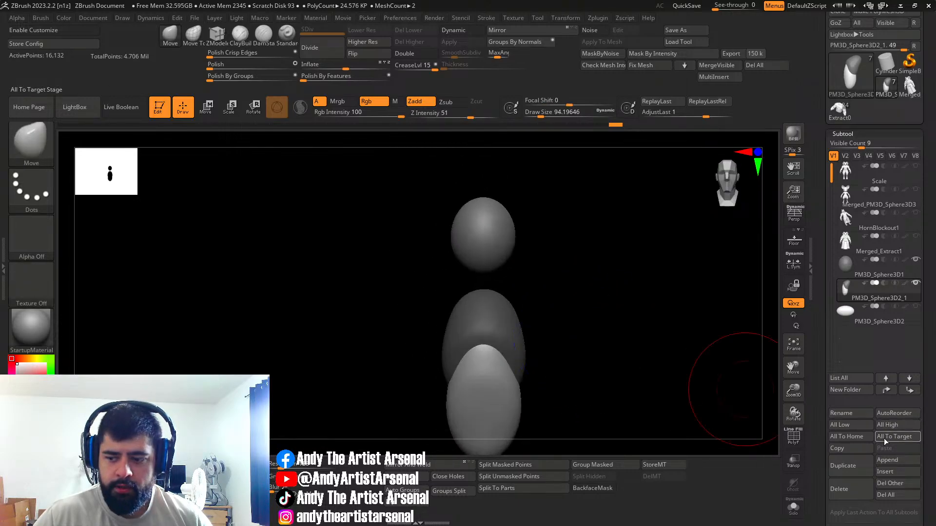
pyautogui.click(887, 460)
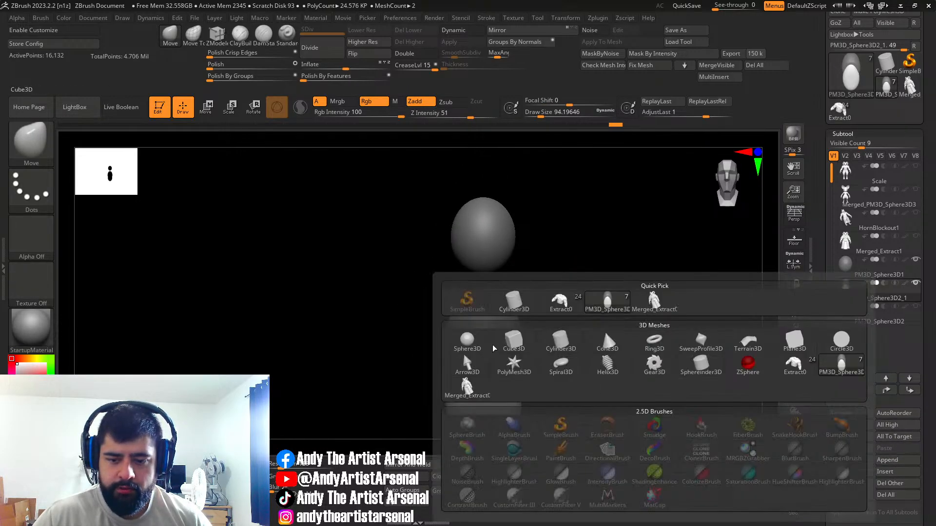
pyautogui.click(467, 341)
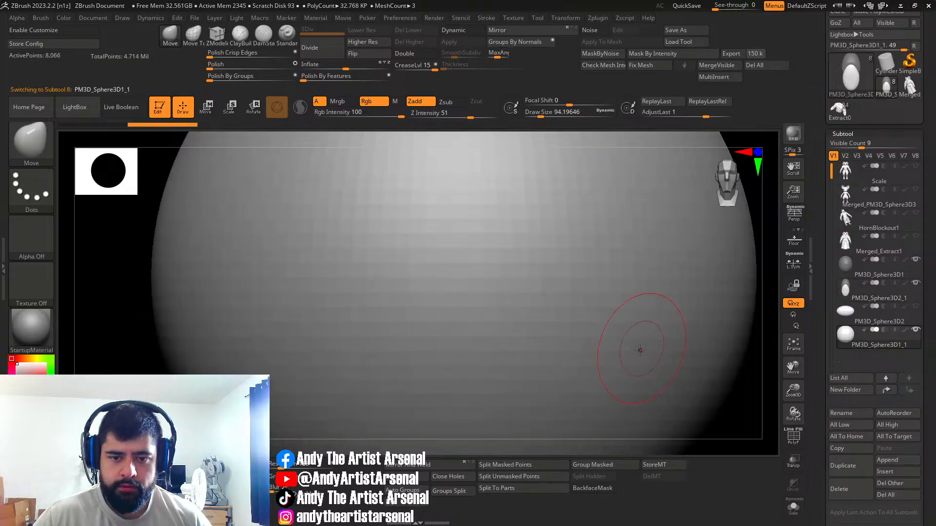
pyautogui.press('w')
pyautogui.moveTo(458, 281); pyautogui.dragTo(146, 209)
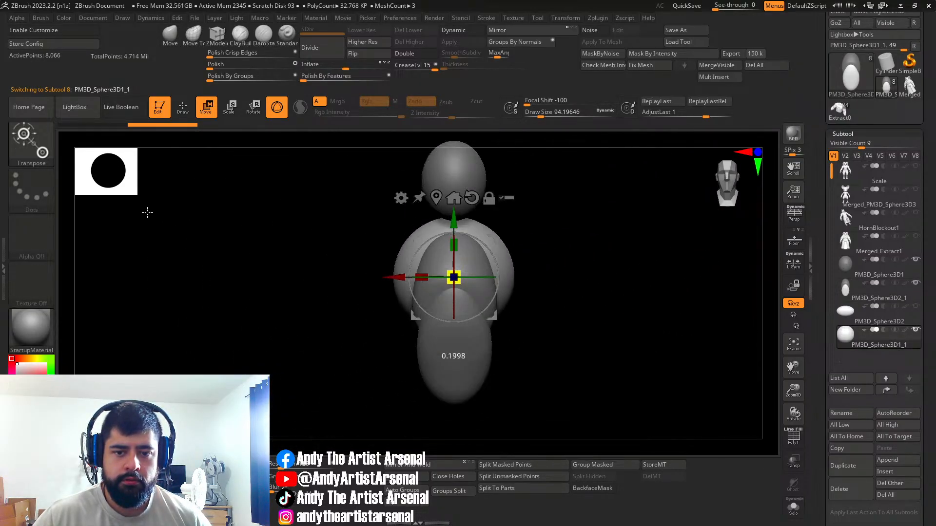
pyautogui.moveTo(439, 277); pyautogui.dragTo(313, 265)
pyautogui.keyDown('shift'); pyautogui.moveTo(313, 266); pyautogui.dragTo(420, 265); pyautogui.keyUp('shift')
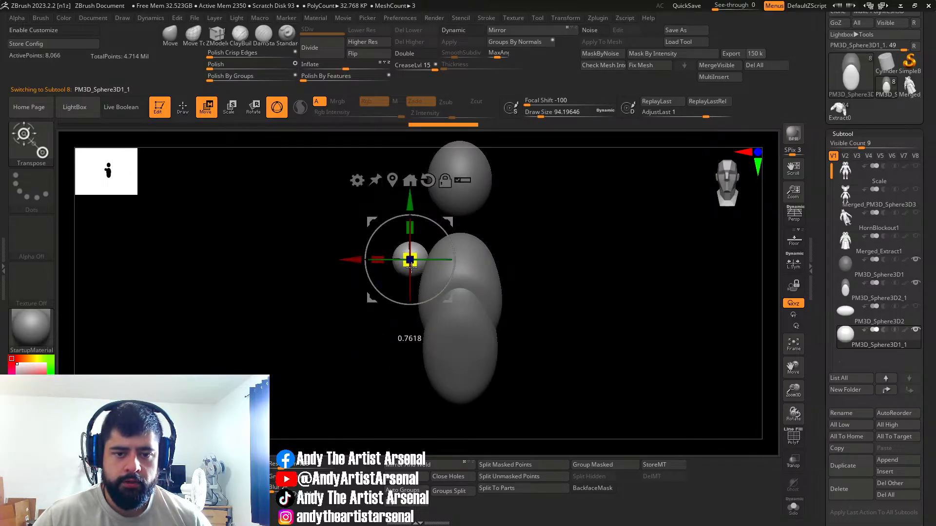
pyautogui.moveTo(446, 226)
pyautogui.mouseDown()
pyautogui.moveTo(455, 225)
pyautogui.moveTo(435, 249)
pyautogui.mouseUp()
pyautogui.moveTo(456, 222)
pyautogui.mouseDown()
pyautogui.moveTo(505, 262)
pyautogui.moveTo(389, 277)
pyautogui.moveTo(435, 296)
pyautogui.moveTo(391, 292)
pyautogui.mouseUp()
# Step: Copy the shoulder sphere within its subtool and stretch the copy into a narrow vertical ellipsoid as the upper arm
pyautogui.press('q')
pyautogui.press('w')
pyautogui.keyDown('ctrl'); pyautogui.moveTo(502, 204); pyautogui.dragTo(485, 235); pyautogui.keyUp('ctrl')
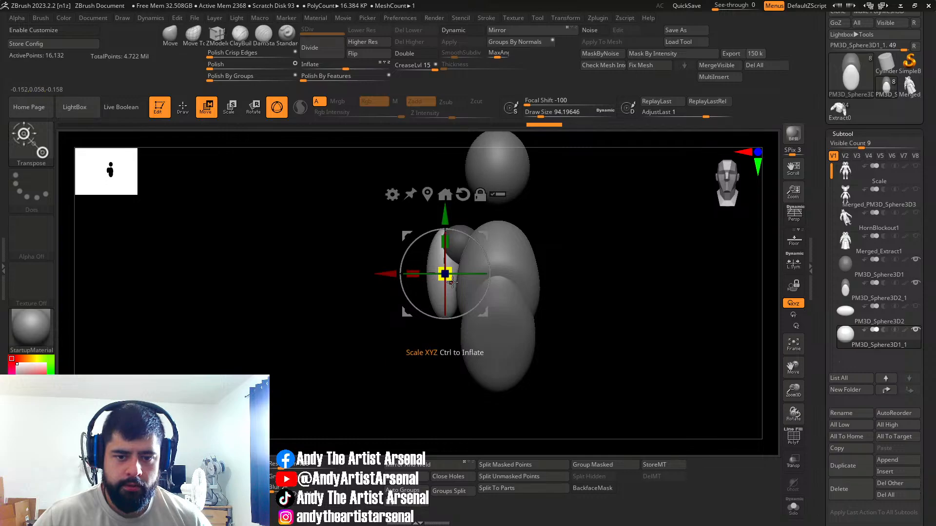
pyautogui.moveTo(398, 279); pyautogui.dragTo(419, 281, button='right')
pyautogui.moveTo(485, 232); pyautogui.dragTo(488, 238)
pyautogui.keyDown('shift'); pyautogui.moveTo(480, 312); pyautogui.dragTo(457, 359, button='right'); pyautogui.keyUp('shift')
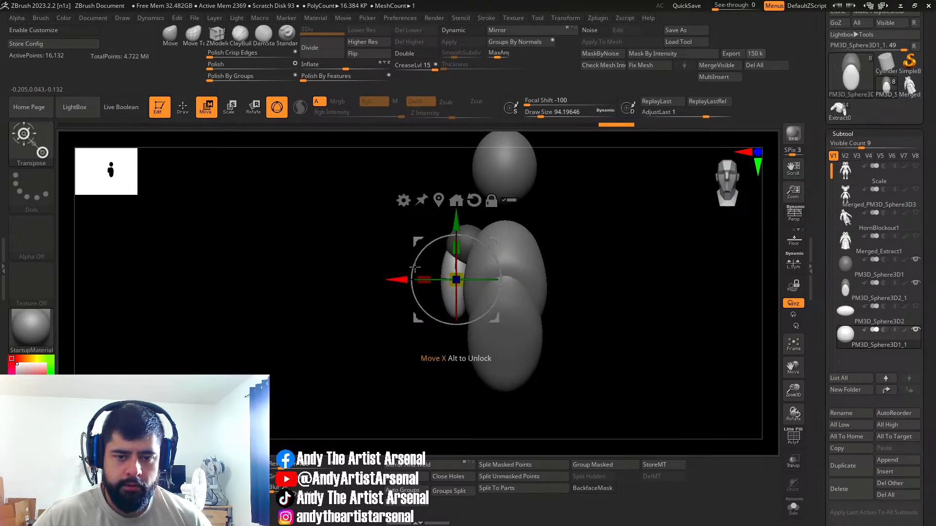
pyautogui.moveTo(462, 236); pyautogui.dragTo(483, 236)
pyautogui.hotkey('ctrl', 'z')
pyautogui.hotkey('ctrl', 'z')
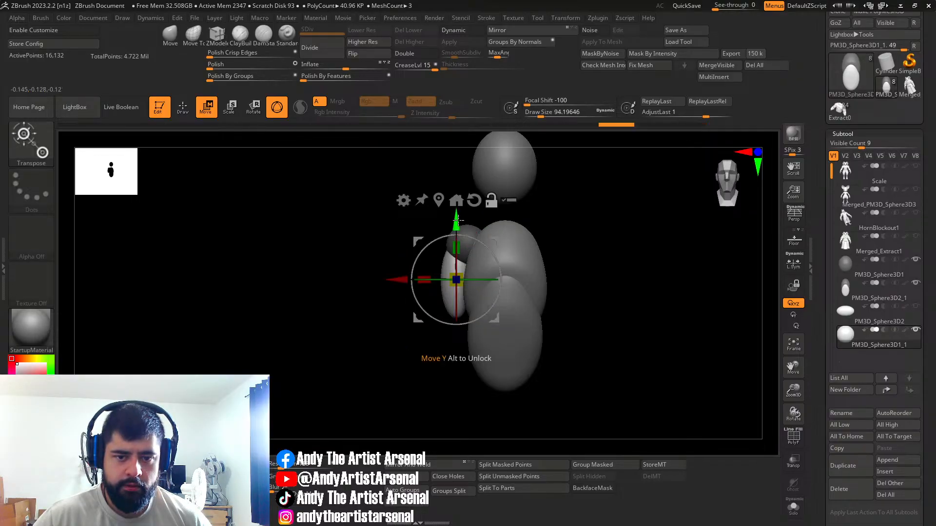
# Step: Set the upper arm's transform pivot at the shoulder joint and rotate the arm outward from the torso
pyautogui.click(794, 507)
pyautogui.hotkey('ctrl', 'z')
pyautogui.moveTo(456, 217); pyautogui.dragTo(513, 205)
pyautogui.click(794, 507)
pyautogui.keyDown('ctrl'); pyautogui.moveTo(543, 283); pyautogui.dragTo(551, 248, button='right'); pyautogui.keyUp('ctrl')
pyautogui.moveTo(517, 250); pyautogui.dragTo(571, 320, button='right')
pyautogui.moveTo(581, 322); pyautogui.dragTo(524, 266, button='right')
pyautogui.keyDown('ctrl'); pyautogui.moveTo(524, 265); pyautogui.dragTo(519, 288, button='right'); pyautogui.keyUp('ctrl')
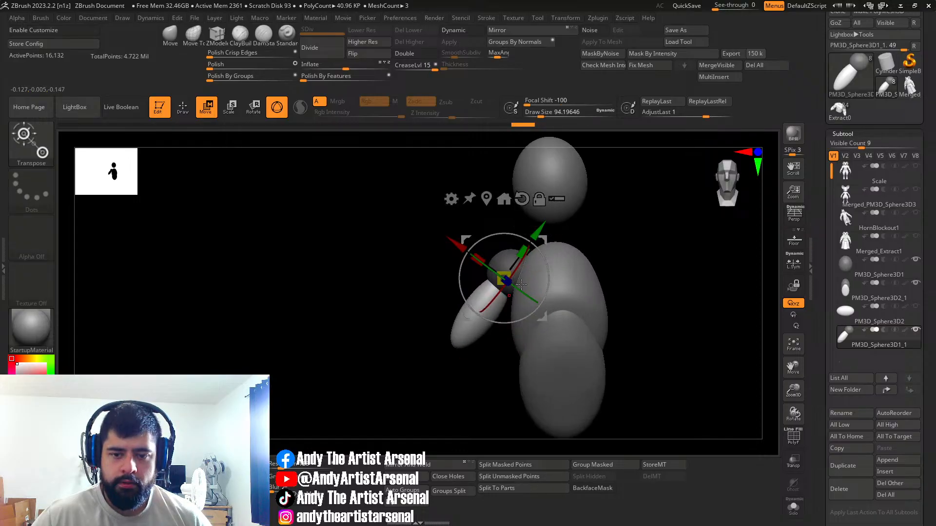
# Step: Rotate the upper arm slightly further outward and fine-tune its scale and placement against the shoulder sphere
pyautogui.moveTo(527, 253); pyautogui.dragTo(531, 254)
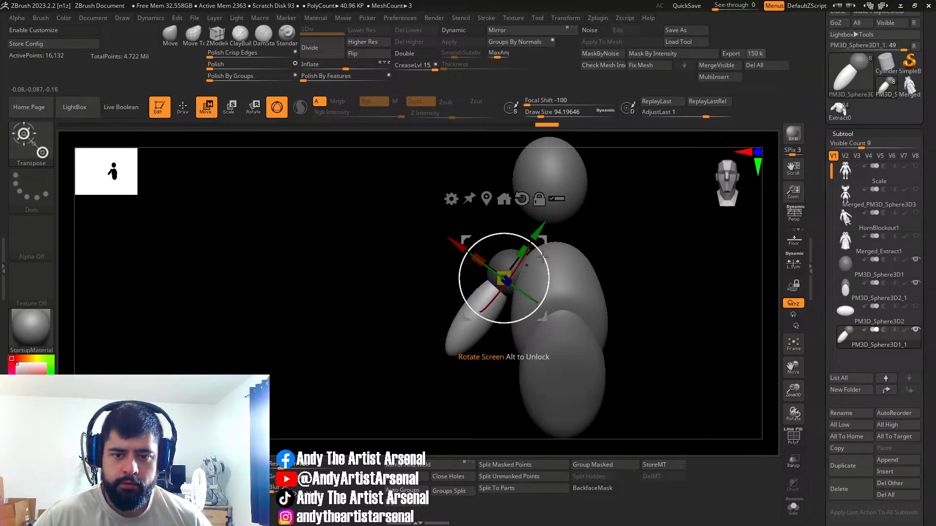
pyautogui.moveTo(466, 239)
pyautogui.mouseDown()
pyautogui.moveTo(461, 269)
pyautogui.moveTo(453, 251)
pyautogui.mouseUp()
pyautogui.moveTo(542, 247); pyautogui.dragTo(541, 250)
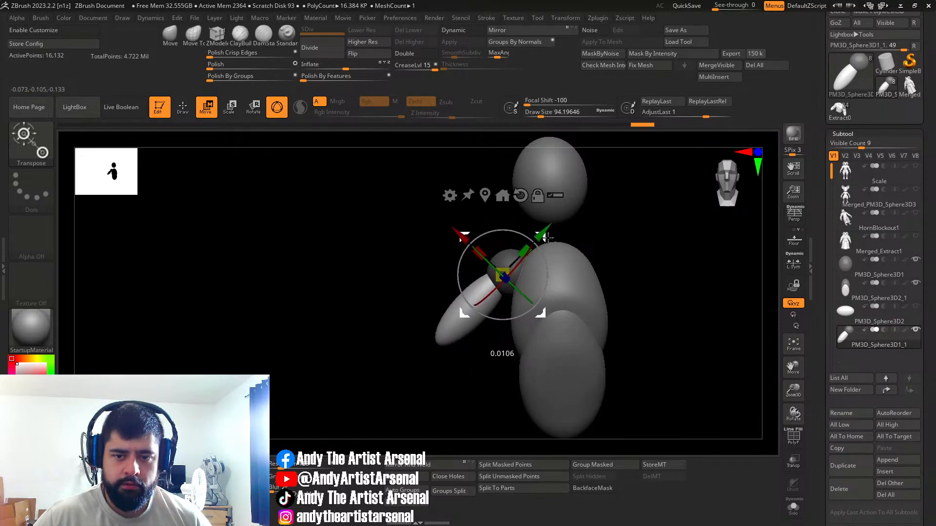
pyautogui.moveTo(622, 286); pyautogui.dragTo(557, 275)
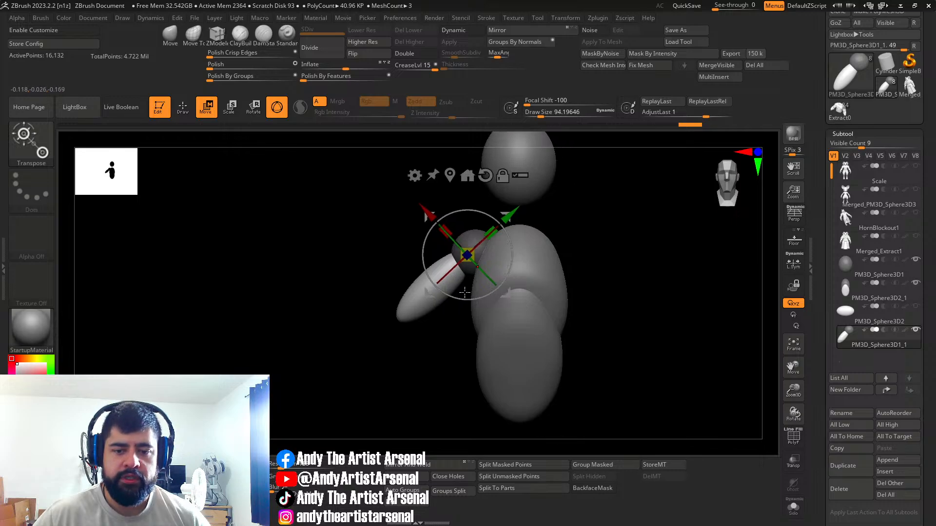
pyautogui.moveTo(615, 310); pyautogui.dragTo(553, 302)
pyautogui.moveTo(339, 306); pyautogui.dragTo(451, 342)
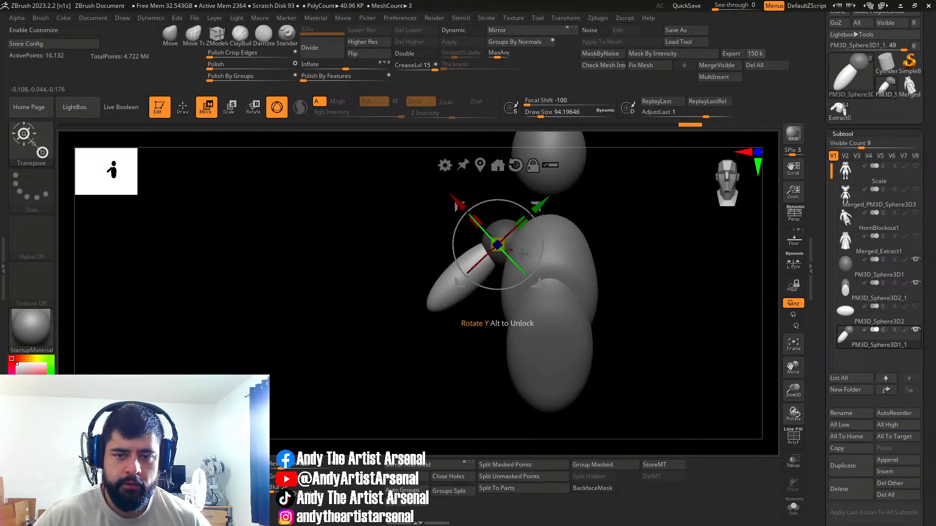
# Step: Copy the upper arm ellipsoid further along the arm as the forearm and rotate it in the side view
pyautogui.keyDown('ctrl'); pyautogui.moveTo(539, 204); pyautogui.dragTo(469, 241); pyautogui.keyUp('ctrl')
pyautogui.keyDown('shift'); pyautogui.moveTo(381, 288); pyautogui.dragTo(498, 311); pyautogui.keyUp('shift')
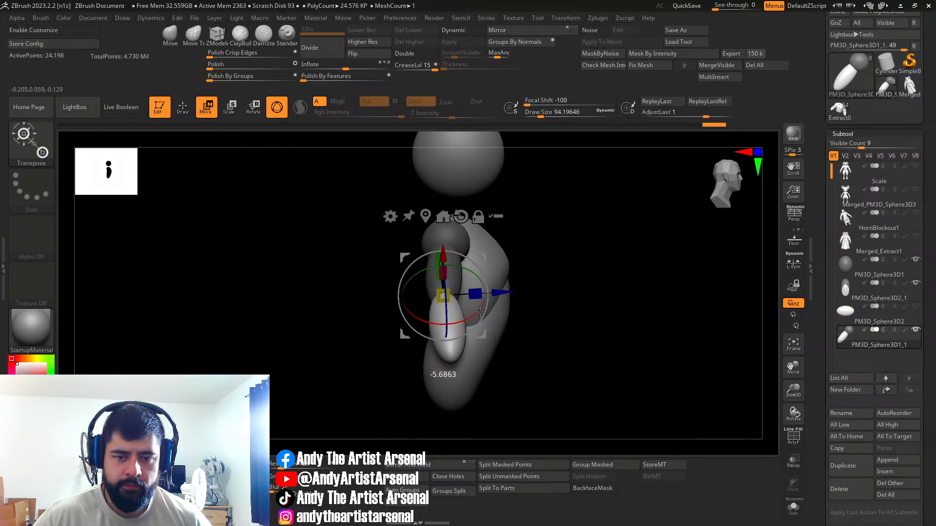
pyautogui.moveTo(487, 310)
pyautogui.mouseDown(button='right')
pyautogui.moveTo(371, 313)
pyautogui.moveTo(438, 285)
pyautogui.mouseUp(button='right')
# Step: Shape the unmasked forearm with the Move brush, bending it forward and tapering it toward the wrist while varying the draw size
pyautogui.press('q')
pyautogui.press('s')
pyautogui.moveTo(439, 285); pyautogui.dragTo(433, 287)
pyautogui.moveTo(414, 322); pyautogui.dragTo(419, 299, button='right')
pyautogui.press('s')
pyautogui.moveTo(397, 313); pyautogui.dragTo(395, 322)
pyautogui.moveTo(401, 319)
pyautogui.mouseDown(button='right')
pyautogui.moveTo(393, 293)
pyautogui.moveTo(444, 317)
pyautogui.moveTo(434, 317)
pyautogui.moveTo(477, 306)
pyautogui.moveTo(388, 275)
pyautogui.mouseUp(button='right')
pyautogui.press('s')
pyautogui.moveTo(396, 289); pyautogui.dragTo(385, 289)
pyautogui.moveTo(382, 296); pyautogui.dragTo(378, 323, button='right')
pyautogui.press('s')
pyautogui.moveTo(382, 327); pyautogui.dragTo(395, 338)
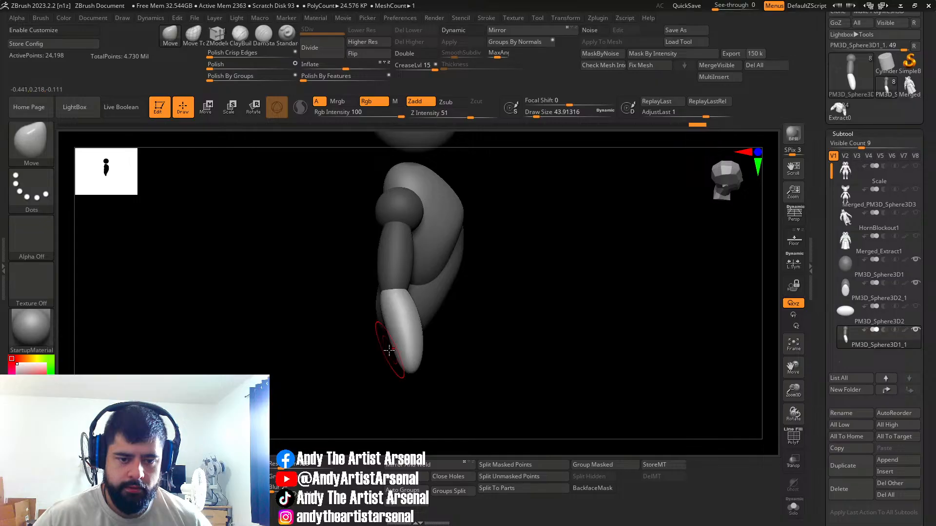
pyautogui.moveTo(403, 344)
pyautogui.mouseDown(button='right')
pyautogui.moveTo(431, 333)
pyautogui.moveTo(403, 314)
pyautogui.moveTo(409, 335)
pyautogui.moveTo(390, 350)
pyautogui.moveTo(459, 338)
pyautogui.moveTo(456, 302)
pyautogui.moveTo(435, 329)
pyautogui.moveTo(449, 304)
pyautogui.moveTo(426, 309)
pyautogui.moveTo(436, 298)
pyautogui.mouseUp(button='right')
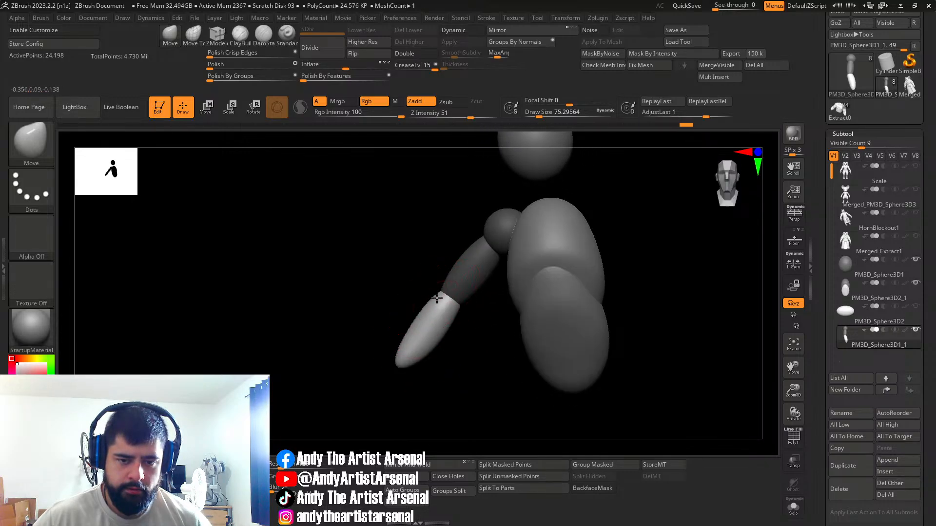
# Step: Select the head sphere's subtool and check its form together with the torso and arm
pyautogui.moveTo(502, 366); pyautogui.dragTo(456, 268, button='right')
pyautogui.keyDown('alt'); pyautogui.click(478, 264); pyautogui.keyUp('alt')
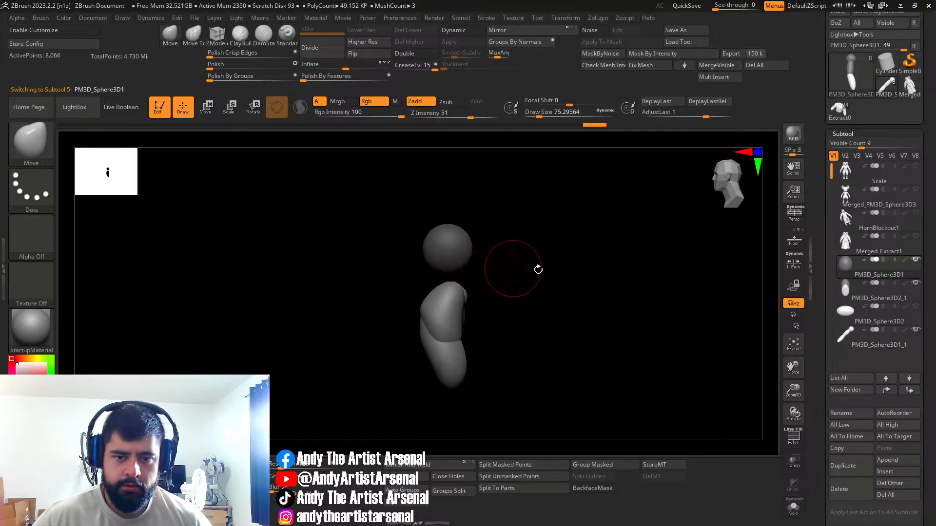
pyautogui.moveTo(507, 282)
pyautogui.mouseDown(button='right')
pyautogui.moveTo(585, 287)
pyautogui.moveTo(513, 257)
pyautogui.moveTo(453, 271)
pyautogui.moveTo(482, 289)
pyautogui.moveTo(438, 292)
pyautogui.moveTo(454, 295)
pyautogui.mouseUp(button='right')
pyautogui.moveTo(570, 318); pyautogui.dragTo(552, 309, button='right')
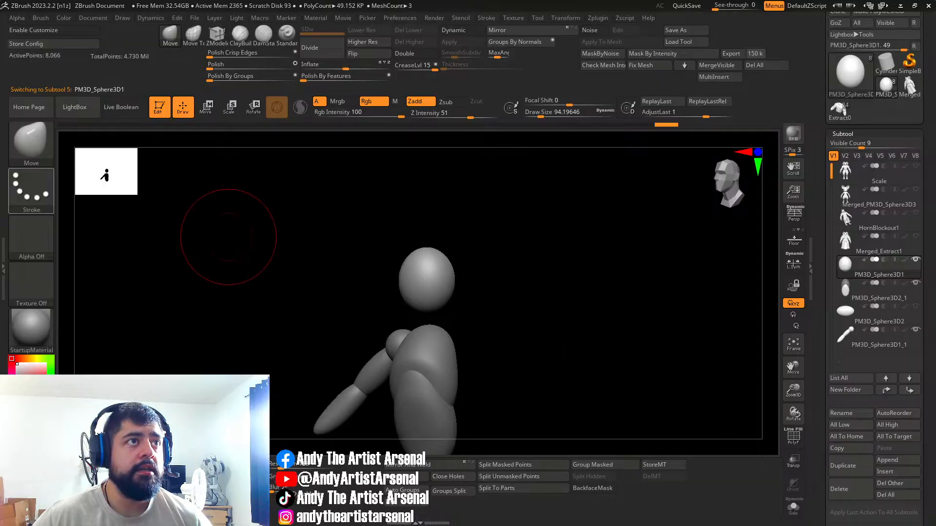
# Step: Switch to the reference board and examine the armored lioness's head and the full-body lioness proportions
pyautogui.moveTo(0, 266); pyautogui.dragTo(141, 169, button='right')
pyautogui.scroll(2, 239, 201)
pyautogui.moveTo(199, 218); pyautogui.dragTo(312, 237, button='middle')
pyautogui.scroll(2, 363, 362)
pyautogui.moveTo(364, 362); pyautogui.dragTo(364, 230, button='middle')
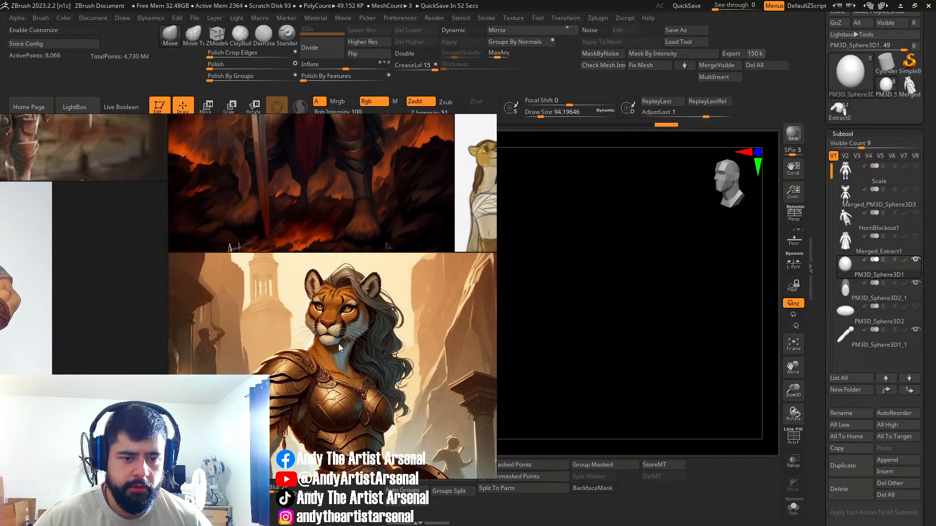
pyautogui.scroll(2, 358, 313)
pyautogui.moveTo(355, 321); pyautogui.dragTo(325, 346, button='middle')
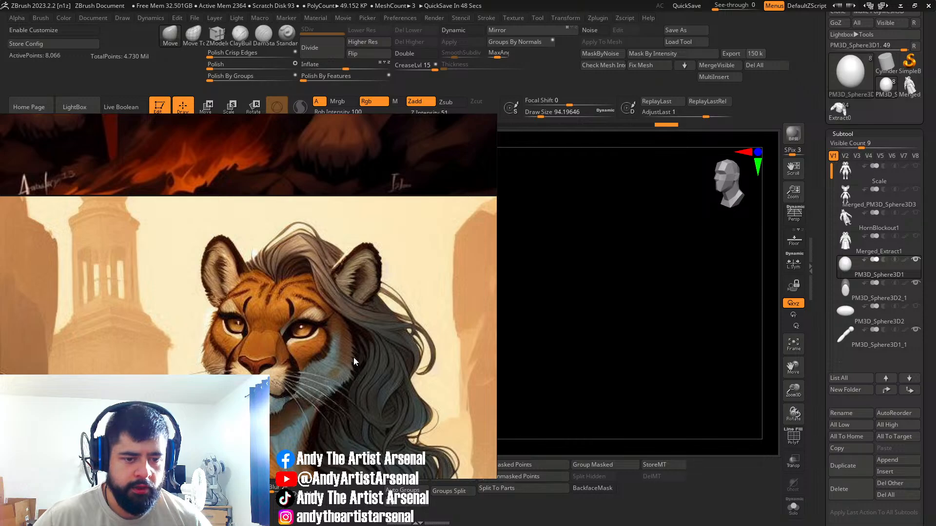
pyautogui.scroll(-4, 283, 276)
pyautogui.moveTo(302, 176); pyautogui.dragTo(324, 362, button='middle')
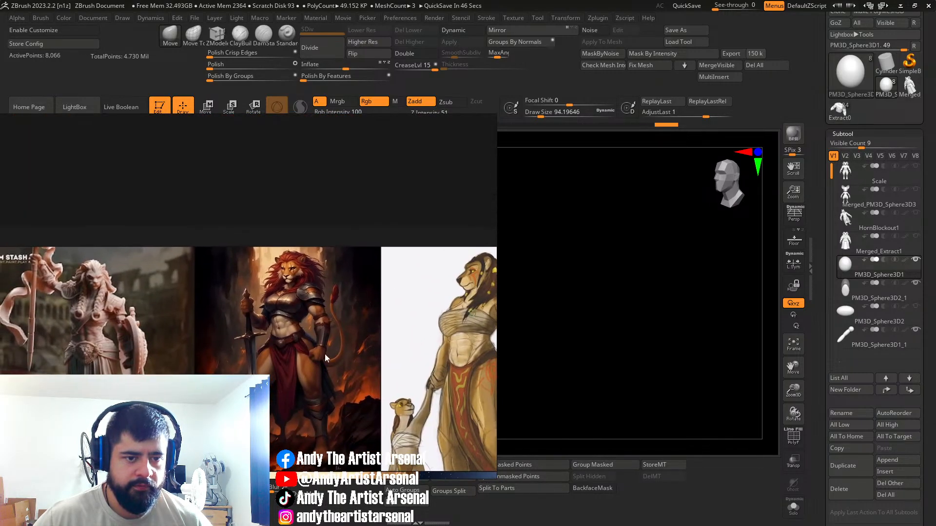
# Step: Examine the armored lioness's head and the sculpted lion miniature's head on the reference board
pyautogui.scroll(4, 307, 264)
pyautogui.scroll(1, 302, 268)
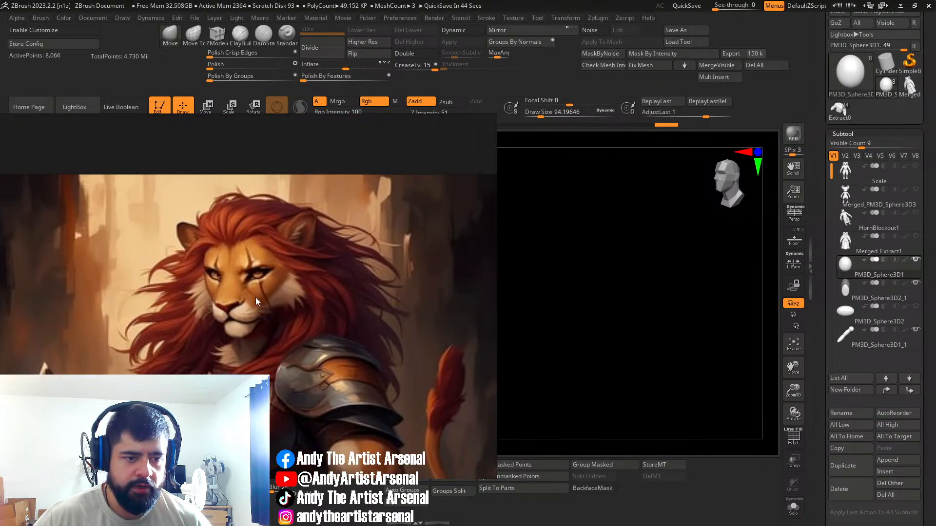
pyautogui.moveTo(249, 236); pyautogui.dragTo(308, 256, button='middle')
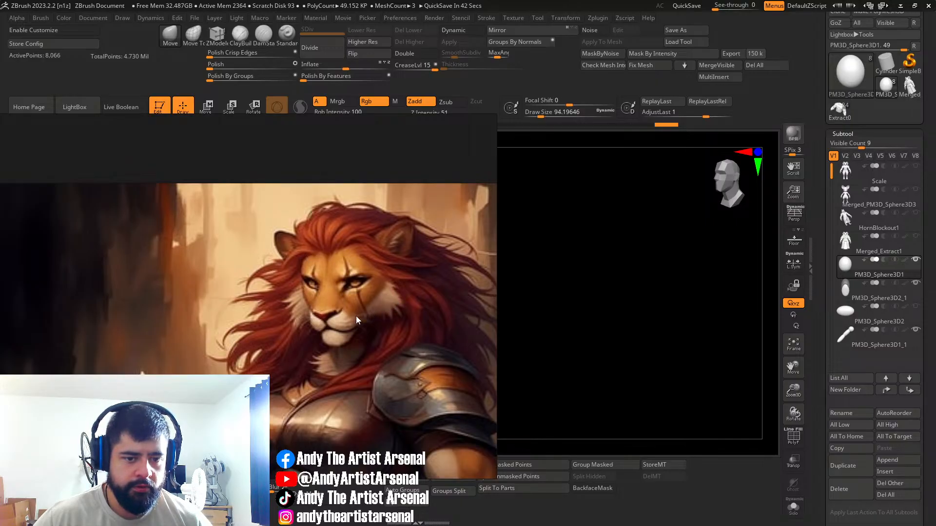
pyautogui.scroll(-3, 335, 324)
pyautogui.moveTo(277, 314); pyautogui.dragTo(425, 270, button='middle')
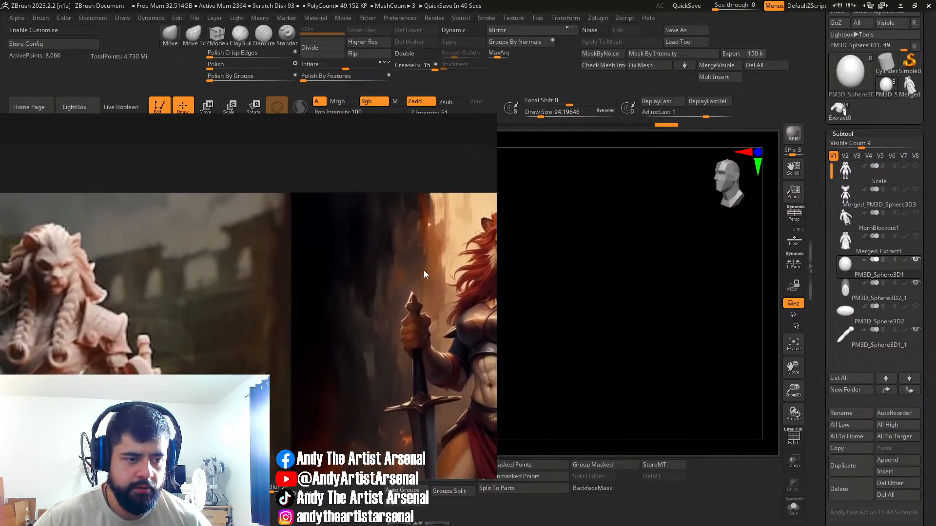
pyautogui.scroll(3, 239, 272)
pyautogui.scroll(2, 187, 253)
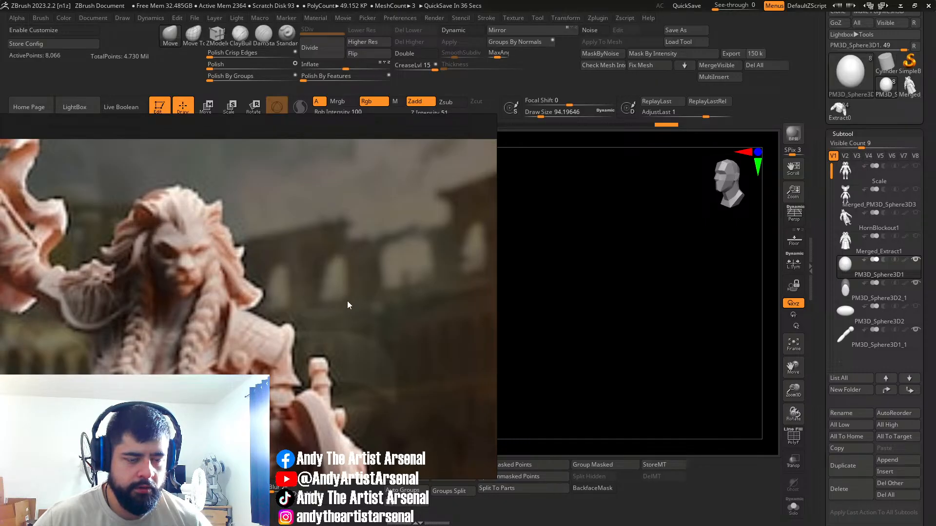
# Step: Study the bare-chested red-maned lion and neighbouring lion warriors on the reference board, then return to ZBrush
pyautogui.scroll(-5, 352, 302)
pyautogui.scroll(8, 364, 301)
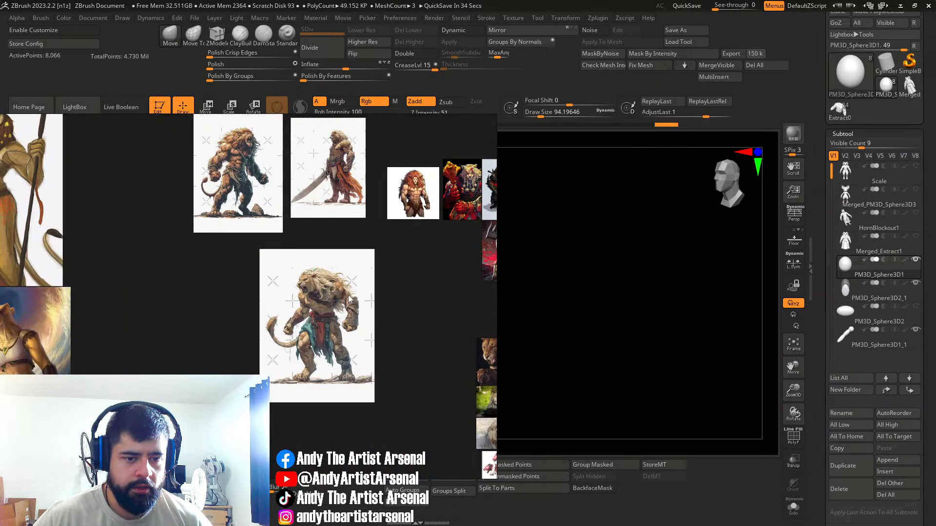
pyautogui.scroll(5, 336, 254)
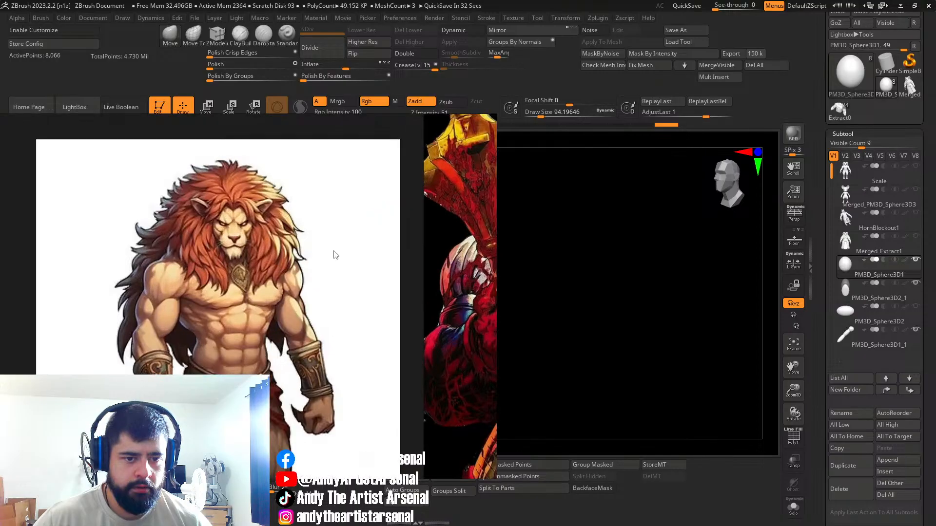
pyautogui.moveTo(267, 249); pyautogui.dragTo(263, 261, button='middle')
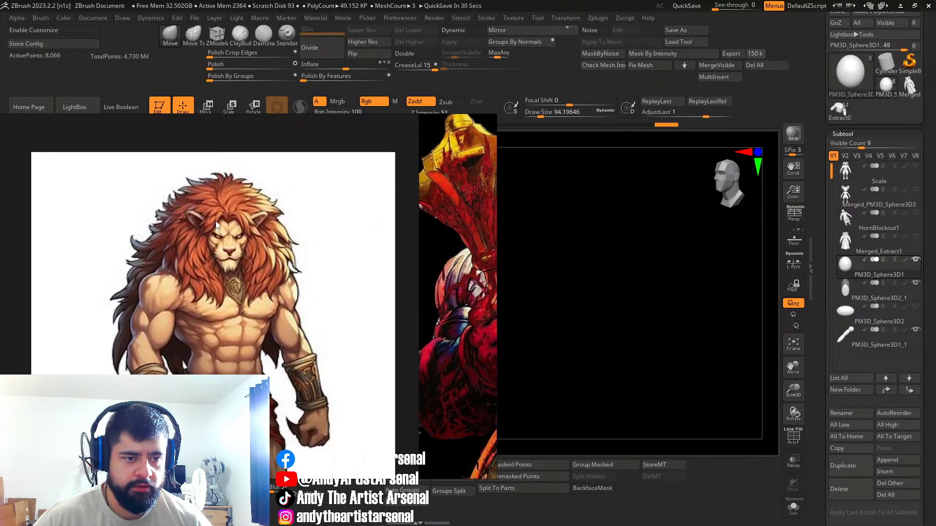
pyautogui.scroll(-10, 234, 257)
pyautogui.moveTo(443, 253); pyautogui.dragTo(404, 251, button='middle')
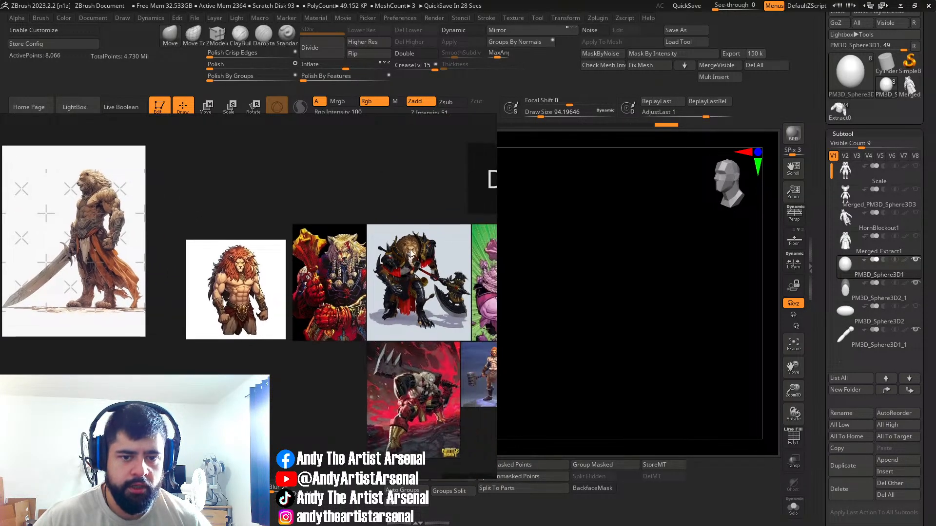
pyautogui.click(462, 122)
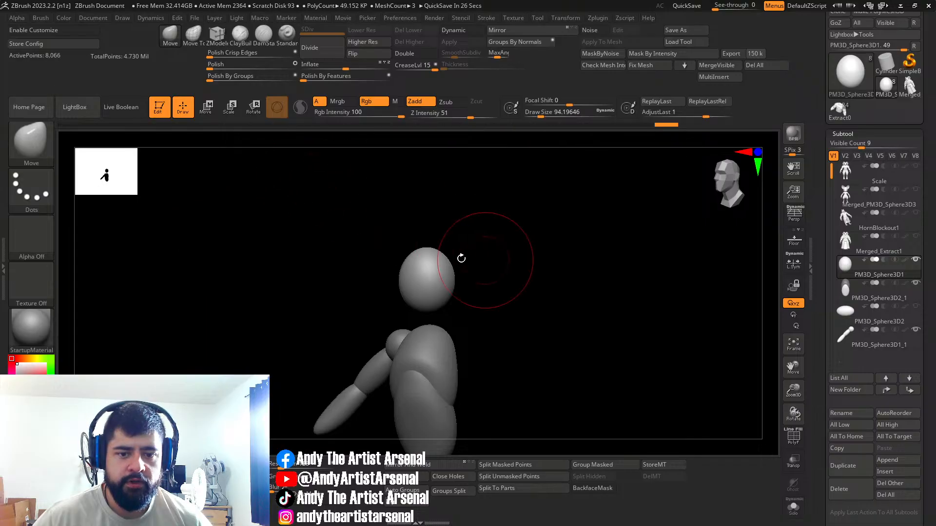
# Step: Cut the upper side of the head sphere at an angle in front view and mirror the cut
pyautogui.moveTo(469, 261); pyautogui.dragTo(443, 263)
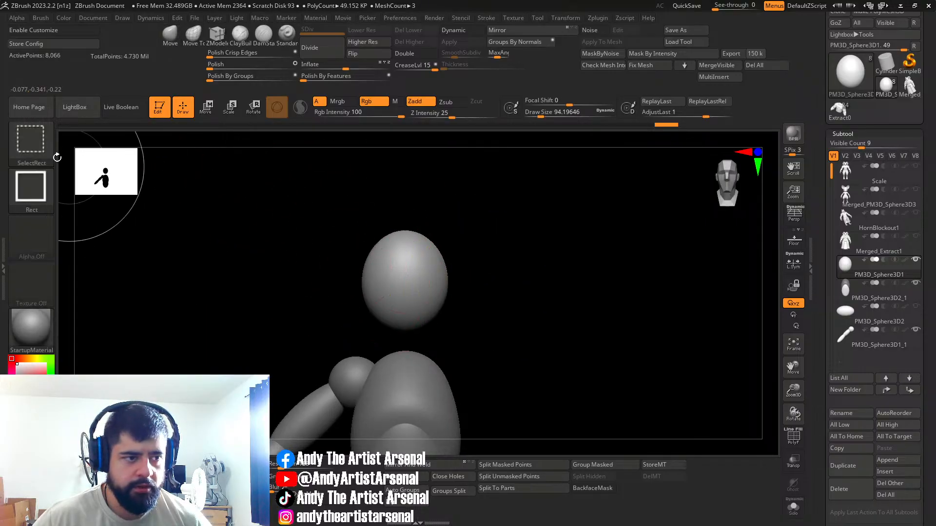
pyautogui.keyDown('ctrl'); pyautogui.keyDown('shift'); pyautogui.click(30, 141); pyautogui.keyUp('shift'); pyautogui.keyUp('ctrl')
pyautogui.click(786, 200)
pyautogui.moveTo(382, 185)
pyautogui.keyDown('ctrl'); pyautogui.keyDown('shift'); pyautogui.mouseDown()
pyautogui.moveTo(343, 341)
pyautogui.moveTo(385, 251)
pyautogui.moveTo(395, 197)
pyautogui.mouseUp(); pyautogui.keyUp('shift'); pyautogui.keyUp('ctrl')
pyautogui.hotkey('ctrl', 'z')
pyautogui.click(417, 467)
# Step: Cut the lower side of the head diagonally toward the chin and mirror it to form the jaw planes
pyautogui.moveTo(337, 316); pyautogui.dragTo(463, 317)
pyautogui.moveTo(425, 256); pyautogui.dragTo(416, 262)
pyautogui.moveTo(570, 309); pyautogui.dragTo(488, 321)
pyautogui.moveTo(523, 280)
pyautogui.keyDown('ctrl'); pyautogui.keyDown('shift'); pyautogui.mouseDown()
pyautogui.moveTo(447, 339)
pyautogui.moveTo(392, 273)
pyautogui.mouseUp(); pyautogui.keyUp('shift'); pyautogui.keyUp('ctrl')
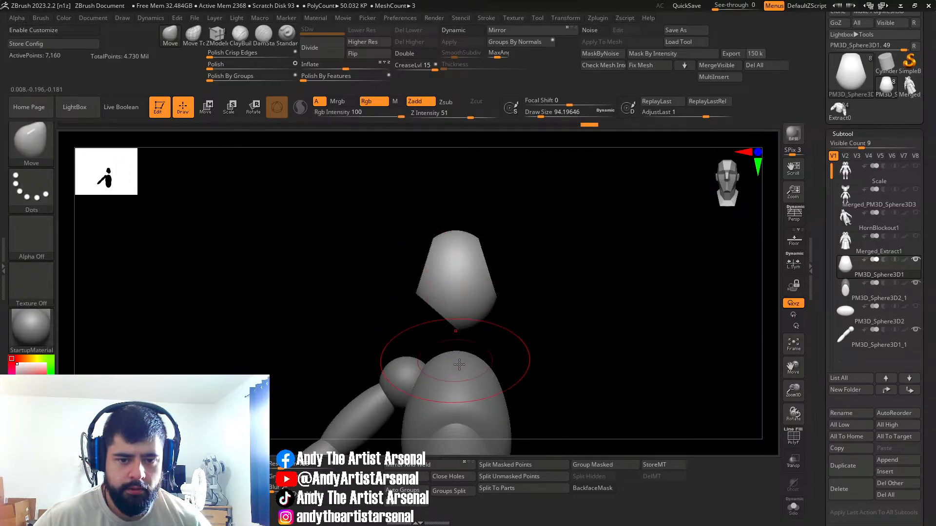
pyautogui.click(418, 465)
pyautogui.moveTo(507, 341)
pyautogui.mouseDown()
pyautogui.moveTo(472, 322)
pyautogui.moveTo(483, 313)
pyautogui.moveTo(463, 310)
pyautogui.moveTo(493, 300)
pyautogui.moveTo(471, 306)
pyautogui.moveTo(481, 293)
pyautogui.moveTo(472, 291)
pyautogui.mouseUp()
pyautogui.press('s')
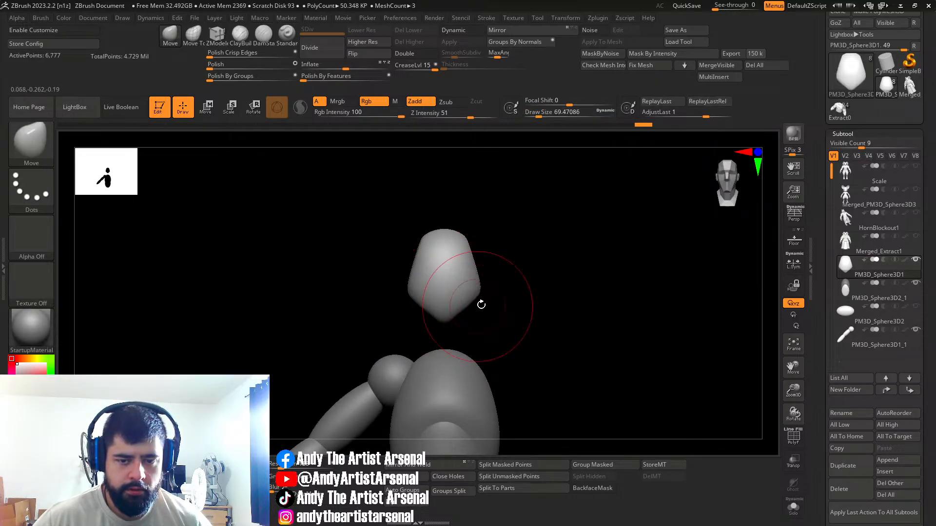
pyautogui.moveTo(472, 247); pyautogui.dragTo(447, 243, button='right')
pyautogui.moveTo(466, 239); pyautogui.dragTo(469, 234)
pyautogui.moveTo(464, 240); pyautogui.dragTo(446, 245, button='right')
pyautogui.moveTo(475, 239); pyautogui.dragTo(495, 243)
pyautogui.moveTo(488, 233); pyautogui.dragTo(486, 236)
pyautogui.hotkey('ctrl', 'z')
pyautogui.hotkey('ctrl', 'z')
pyautogui.hotkey('ctrl', 'z')
pyautogui.hotkey('ctrl', 'z')
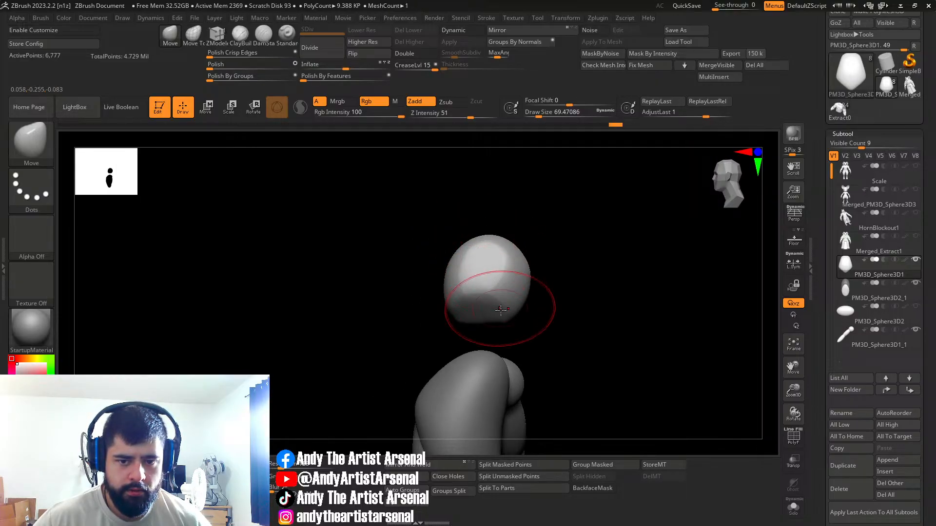
# Step: Isolate the head, mask a round neck patch on its underside at a draw size of about 24 and invert the mask
pyautogui.keyDown('shift'); pyautogui.moveTo(528, 325); pyautogui.dragTo(567, 333, button='right'); pyautogui.keyUp('shift')
pyautogui.click(788, 515)
pyautogui.moveTo(500, 344)
pyautogui.mouseDown(button='right')
pyautogui.moveTo(501, 313)
pyautogui.moveTo(494, 318)
pyautogui.mouseUp(button='right')
pyautogui.press('s')
pyautogui.keyDown('ctrl'); pyautogui.moveTo(474, 321); pyautogui.dragTo(475, 320); pyautogui.keyUp('ctrl')
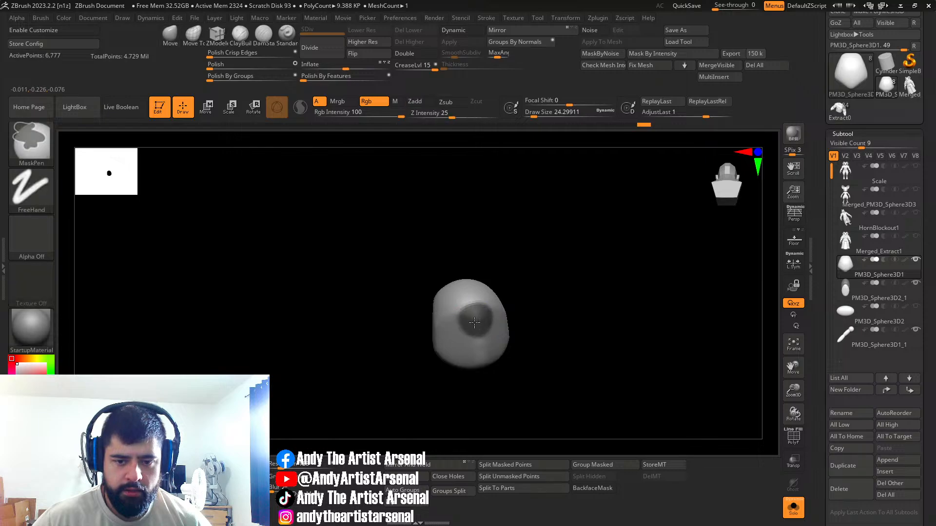
pyautogui.keyDown('ctrl'); pyautogui.moveTo(466, 314); pyautogui.dragTo(469, 321); pyautogui.keyUp('ctrl')
pyautogui.hotkey('ctrl', 'i')
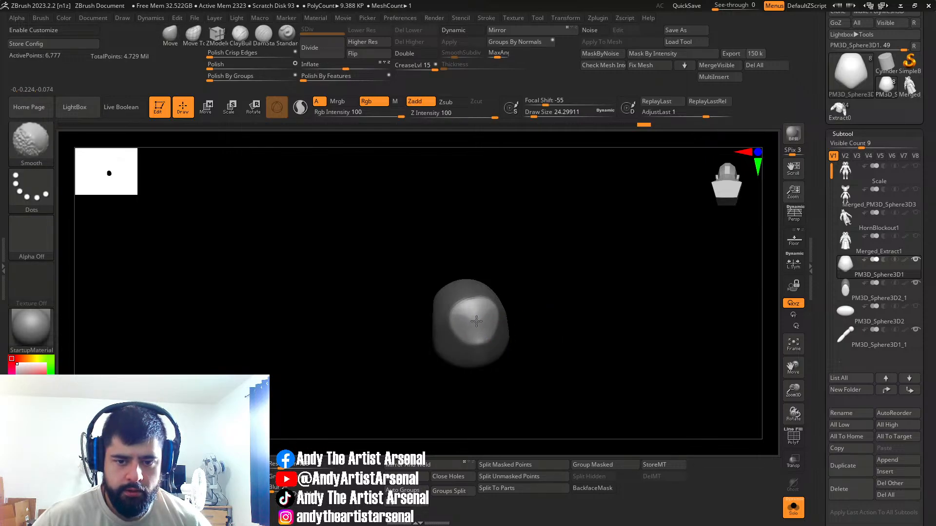
# Step: Pull the unmasked patch down out of the head in side view as the neck and show the other body parts again
pyautogui.moveTo(544, 346)
pyautogui.mouseDown()
pyautogui.moveTo(568, 386)
pyautogui.moveTo(591, 328)
pyautogui.moveTo(564, 349)
pyautogui.moveTo(552, 344)
pyautogui.mouseUp()
pyautogui.press('w')
pyautogui.keyDown('alt'); pyautogui.click(634, 286); pyautogui.keyUp('alt')
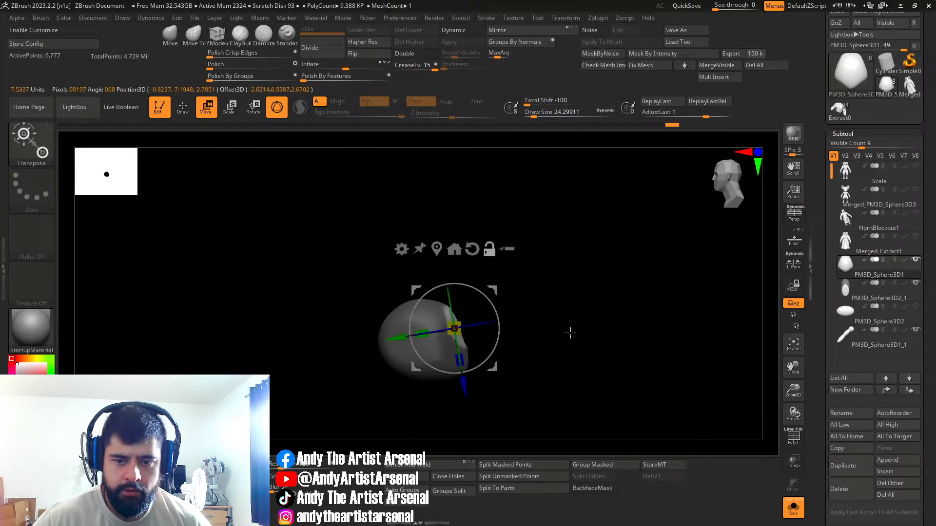
pyautogui.moveTo(396, 337); pyautogui.dragTo(429, 332)
pyautogui.click(793, 509)
# Step: Adjust the position and angle of the neck's lower end in side view so it meets the torso
pyautogui.moveTo(585, 312); pyautogui.dragTo(624, 344)
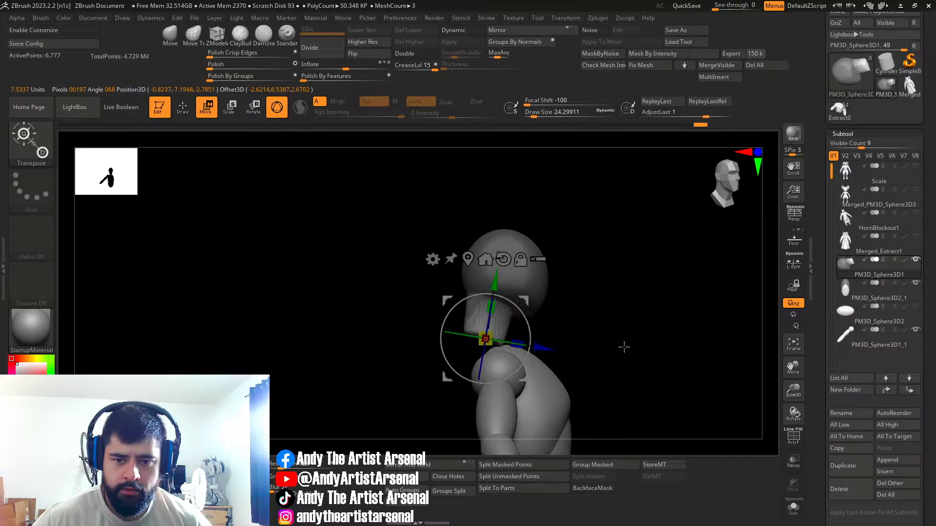
pyautogui.moveTo(540, 347); pyautogui.dragTo(538, 347)
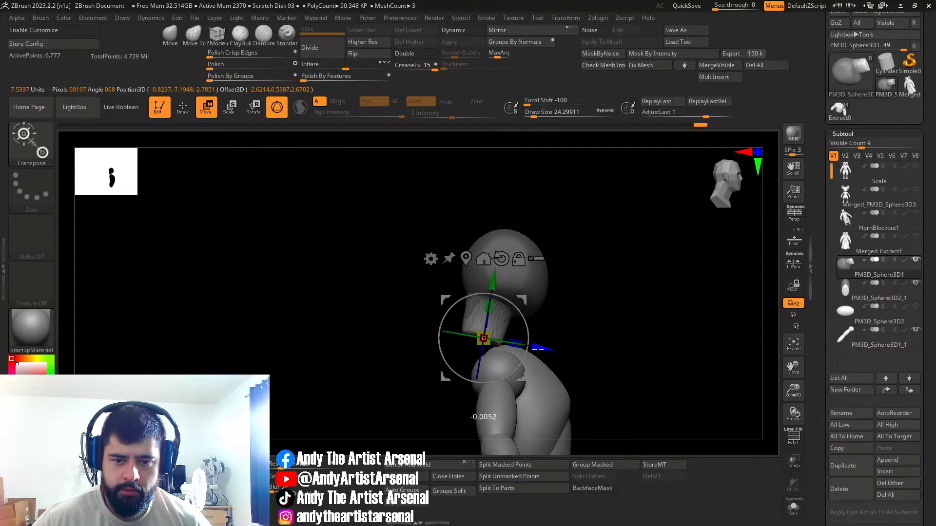
pyautogui.moveTo(522, 299); pyautogui.dragTo(520, 304)
pyautogui.keyDown('alt'); pyautogui.moveTo(561, 334); pyautogui.dragTo(578, 344); pyautogui.keyUp('alt')
pyautogui.moveTo(522, 274); pyautogui.dragTo(520, 282)
# Step: Clear the mask and refine the neck and underside of the head with the Move brush at a draw size of about 44
pyautogui.moveTo(673, 360)
pyautogui.mouseDown()
pyautogui.moveTo(619, 357)
pyautogui.moveTo(547, 313)
pyautogui.moveTo(497, 309)
pyautogui.moveTo(504, 316)
pyautogui.mouseUp()
pyautogui.press('q')
pyautogui.moveTo(414, 219); pyautogui.dragTo(477, 236)
pyautogui.press('s')
pyautogui.moveTo(503, 312); pyautogui.dragTo(506, 312)
pyautogui.moveTo(516, 318)
pyautogui.mouseDown()
pyautogui.moveTo(525, 320)
pyautogui.moveTo(509, 306)
pyautogui.moveTo(494, 332)
pyautogui.mouseUp()
pyautogui.moveTo(520, 327); pyautogui.dragTo(558, 312, button='right')
# Step: Reposition the head and neck with the gizmo to seat them on the torso, checking the fit from several sides
pyautogui.press('w')
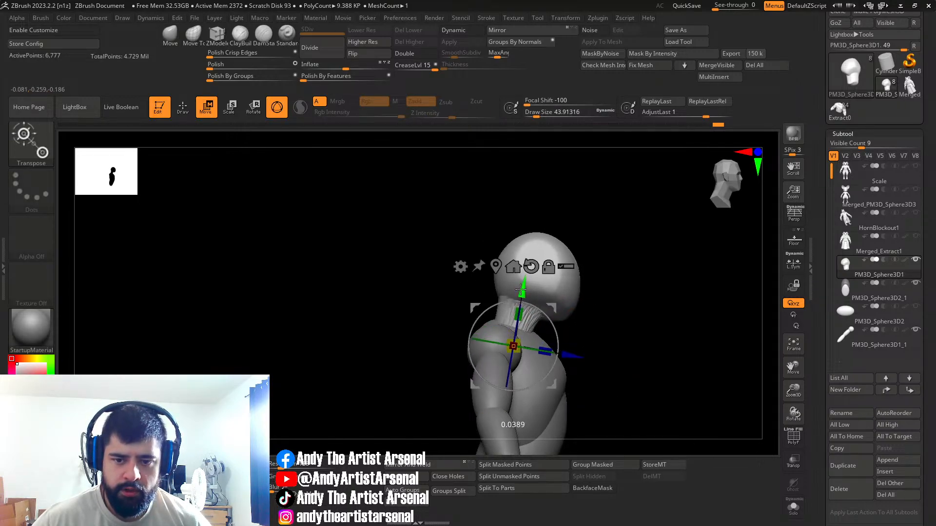
pyautogui.moveTo(523, 279); pyautogui.dragTo(580, 327, button='right')
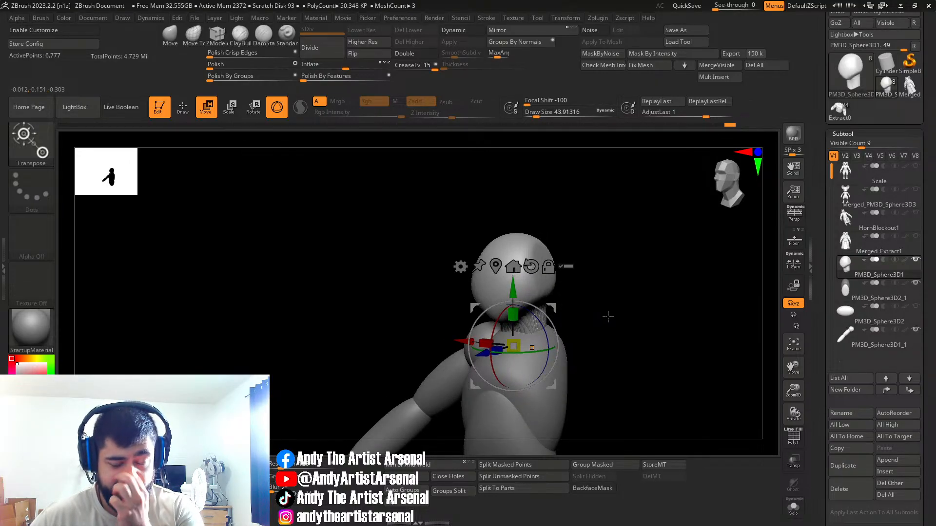
pyautogui.moveTo(610, 316); pyautogui.dragTo(602, 311, button='right')
pyautogui.press('q')
pyautogui.moveTo(545, 339)
pyautogui.mouseDown(button='right')
pyautogui.moveTo(518, 325)
pyautogui.moveTo(492, 326)
pyautogui.moveTo(489, 303)
pyautogui.moveTo(559, 333)
pyautogui.moveTo(610, 337)
pyautogui.mouseUp(button='right')
pyautogui.keyDown('alt'); pyautogui.moveTo(697, 322); pyautogui.dragTo(638, 315, button='right'); pyautogui.keyUp('alt')
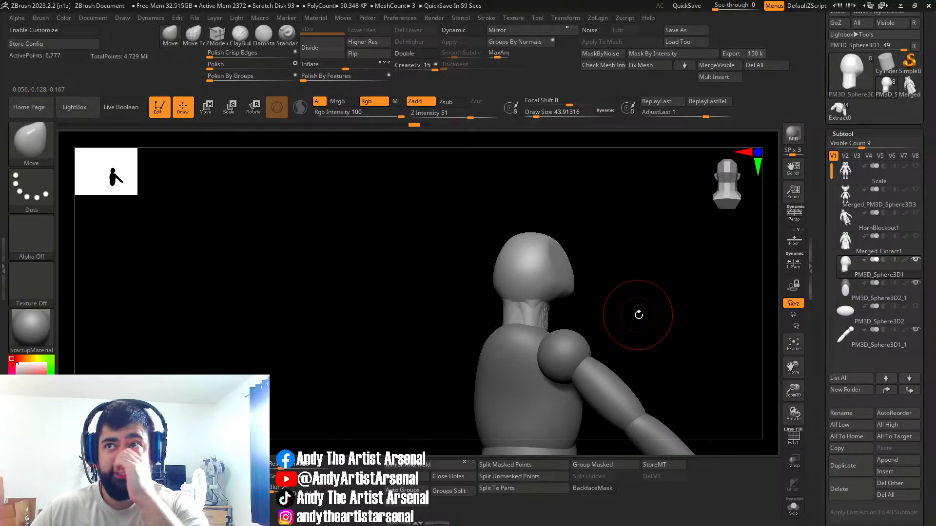
# Step: Adjust the back of the head where it meets the neck with the Move brush
pyautogui.moveTo(629, 261)
pyautogui.mouseDown(button='right')
pyautogui.moveTo(544, 267)
pyautogui.moveTo(558, 265)
pyautogui.moveTo(526, 287)
pyautogui.mouseUp(button='right')
pyautogui.moveTo(508, 305); pyautogui.dragTo(513, 303)
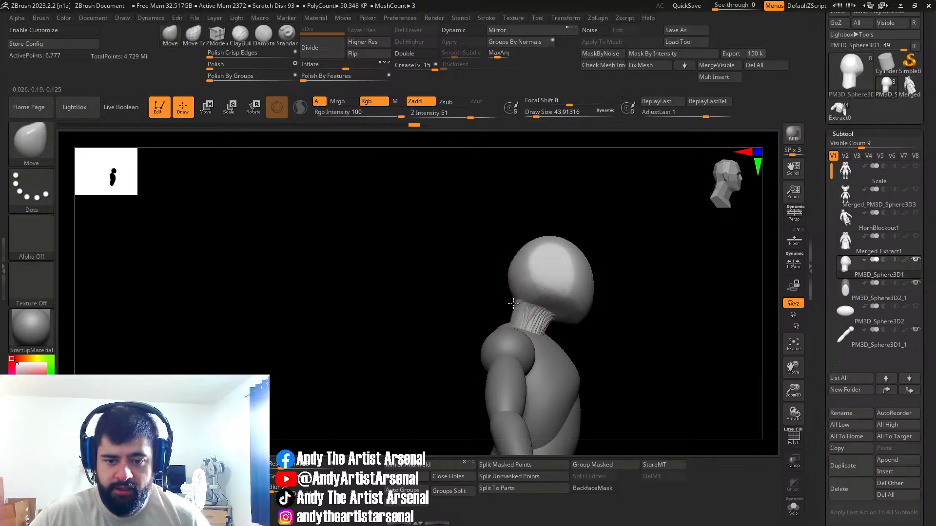
pyautogui.moveTo(514, 300)
pyautogui.mouseDown(button='right')
pyautogui.moveTo(521, 279)
pyautogui.moveTo(599, 268)
pyautogui.moveTo(489, 285)
pyautogui.moveTo(546, 312)
pyautogui.moveTo(530, 334)
pyautogui.moveTo(506, 304)
pyautogui.mouseUp(button='right')
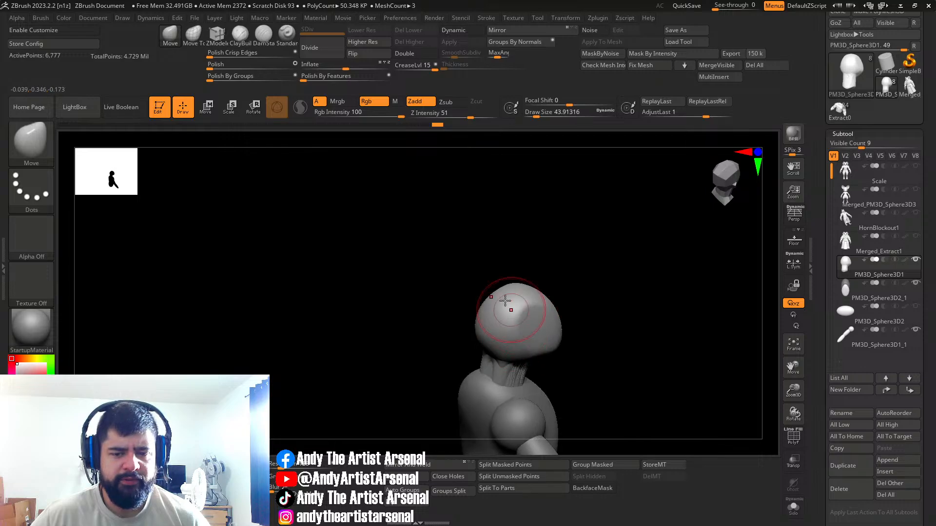
pyautogui.moveTo(475, 333); pyautogui.dragTo(533, 287, button='right')
# Step: Remesh the head and neck with DynaMesh at resolution 256 and touch up their profile with the Move brush
pyautogui.click(313, 495)
pyautogui.hotkey('ctrl', 'z')
pyautogui.click(277, 464)
pyautogui.write('256')
pyautogui.press('Return')
pyautogui.click(313, 494)
pyautogui.moveTo(533, 294); pyautogui.dragTo(528, 287)
pyautogui.moveTo(540, 295)
pyautogui.mouseDown(button='right')
pyautogui.moveTo(593, 313)
pyautogui.moveTo(555, 297)
pyautogui.moveTo(478, 287)
pyautogui.moveTo(596, 305)
pyautogui.moveTo(547, 303)
pyautogui.mouseUp(button='right')
# Step: Select the arm's subtool and place the gizmo's pivot at the shoulder sphere
pyautogui.keyDown('alt'); pyautogui.click(478, 287); pyautogui.keyUp('alt')
pyautogui.press('w')
pyautogui.moveTo(536, 289); pyautogui.dragTo(546, 295)
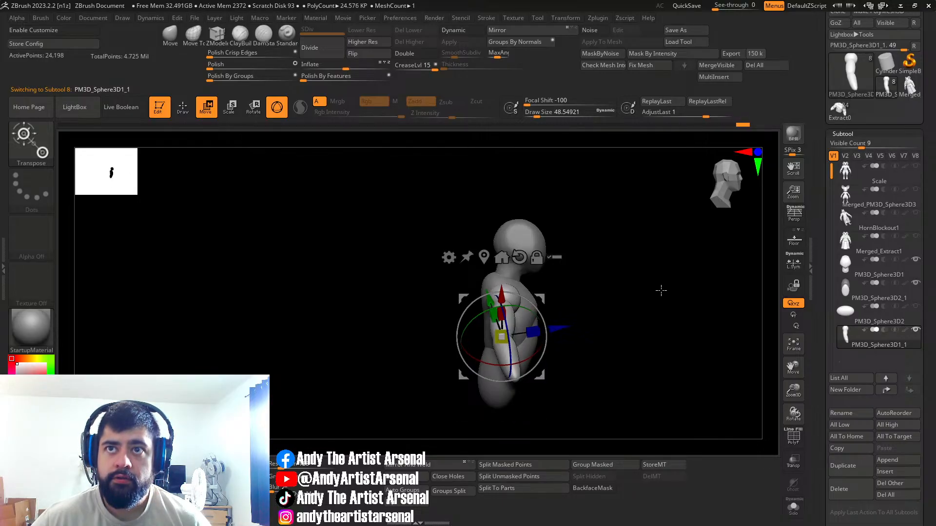
pyautogui.moveTo(653, 289); pyautogui.dragTo(638, 319, button='right')
pyautogui.press('q')
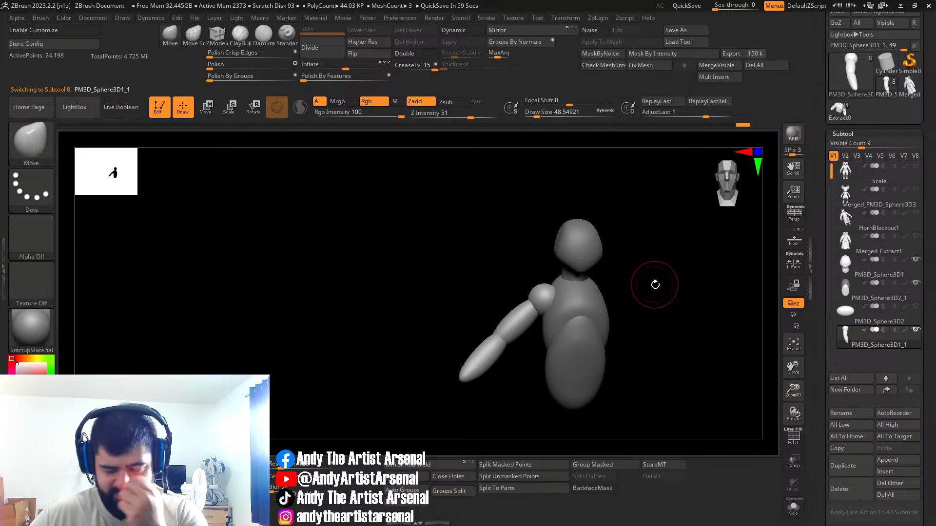
pyautogui.moveTo(629, 249)
pyautogui.keyDown('ctrl'); pyautogui.mouseDown(button='right')
pyautogui.moveTo(600, 241)
pyautogui.moveTo(619, 260)
pyautogui.mouseUp(button='right'); pyautogui.keyUp('ctrl')
pyautogui.press('w')
pyautogui.rightClick(622, 266)
pyautogui.keyDown('alt'); pyautogui.moveTo(644, 226); pyautogui.dragTo(625, 245, button='right'); pyautogui.keyUp('alt')
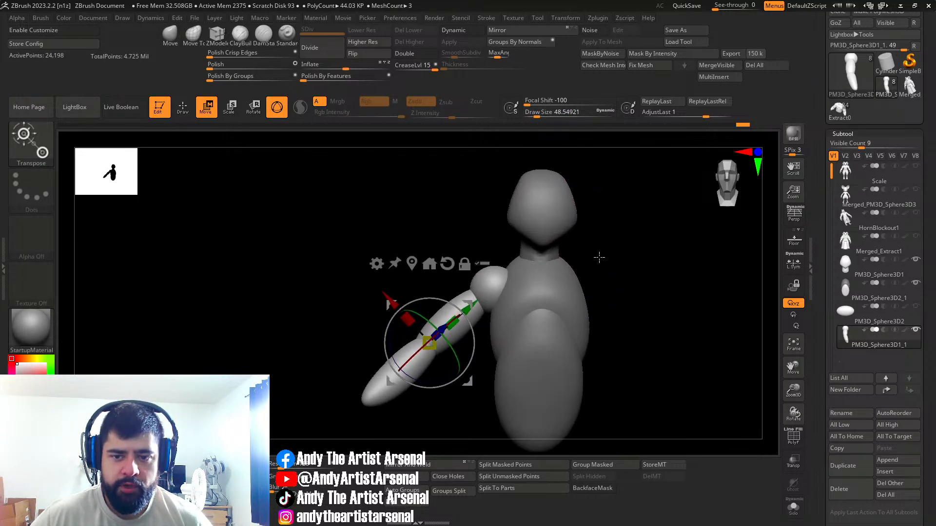
pyautogui.moveTo(475, 302); pyautogui.dragTo(542, 262)
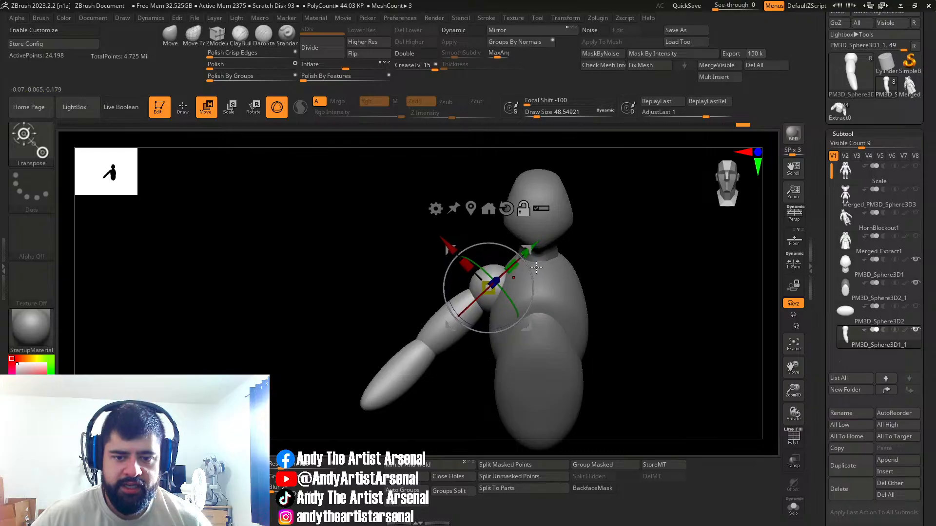
# Step: Adjust the arm's placement at the shoulder with the gizmo, working from several angles
pyautogui.moveTo(496, 292); pyautogui.dragTo(487, 291)
pyautogui.moveTo(487, 291); pyautogui.dragTo(517, 295, button='right')
pyautogui.moveTo(515, 281); pyautogui.dragTo(509, 282)
pyautogui.moveTo(509, 281); pyautogui.dragTo(514, 279, button='right')
pyautogui.keyDown('shift'); pyautogui.moveTo(500, 246); pyautogui.dragTo(467, 248, button='right'); pyautogui.keyUp('shift')
pyautogui.moveTo(499, 252); pyautogui.dragTo(504, 245)
pyautogui.press('q')
# Step: Select the torso's subtool and taper the abdomen ellipsoid with the Move brush at a draw size of about 69
pyautogui.moveTo(681, 306)
pyautogui.keyDown('alt'); pyautogui.mouseDown(button='right')
pyautogui.moveTo(654, 292)
pyautogui.moveTo(611, 308)
pyautogui.moveTo(573, 286)
pyautogui.mouseUp(button='right'); pyautogui.keyUp('alt')
pyautogui.keyDown('alt'); pyautogui.click(481, 349); pyautogui.keyUp('alt')
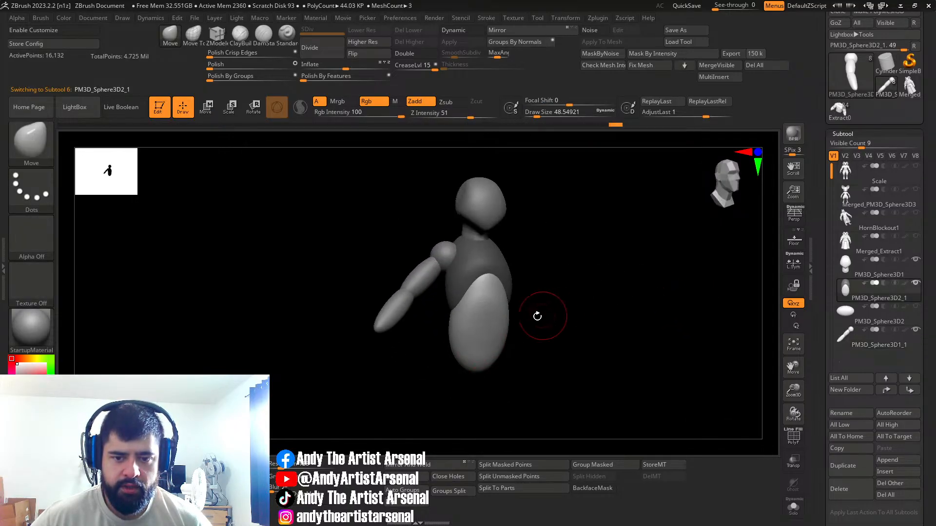
pyautogui.press('s')
pyautogui.moveTo(528, 320)
pyautogui.mouseDown()
pyautogui.moveTo(587, 365)
pyautogui.moveTo(523, 369)
pyautogui.moveTo(630, 234)
pyautogui.moveTo(562, 332)
pyautogui.mouseUp()
pyautogui.moveTo(550, 330); pyautogui.dragTo(569, 332, button='right')
pyautogui.keyDown('ctrl'); pyautogui.moveTo(595, 322); pyautogui.dragTo(627, 322); pyautogui.keyUp('ctrl')
pyautogui.moveTo(627, 323)
pyautogui.mouseDown(button='right')
pyautogui.moveTo(569, 320)
pyautogui.moveTo(587, 309)
pyautogui.moveTo(556, 293)
pyautogui.mouseUp(button='right')
pyautogui.hotkey('ctrl', 'z')
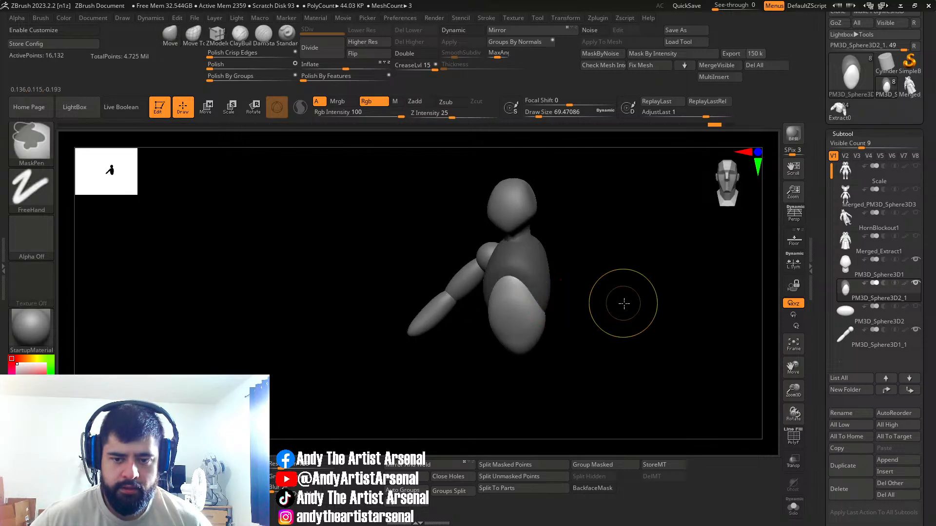
# Step: Invert the torso mask and reshape where the ribcage meets the abdomen with the Move brush
pyautogui.keyDown('ctrl'); pyautogui.click(622, 305); pyautogui.keyUp('ctrl')
pyautogui.press('s')
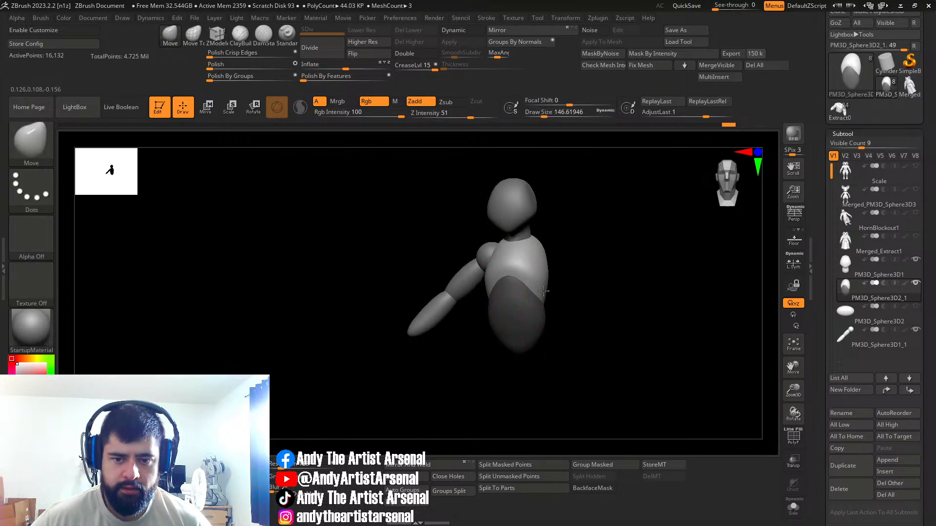
pyautogui.moveTo(542, 293); pyautogui.dragTo(522, 302, button='right')
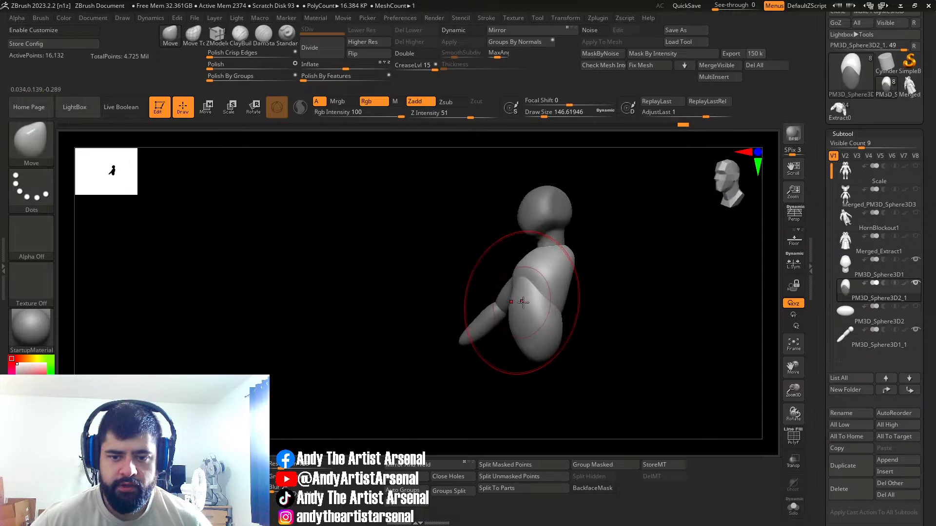
pyautogui.moveTo(578, 309); pyautogui.dragTo(536, 296, button='right')
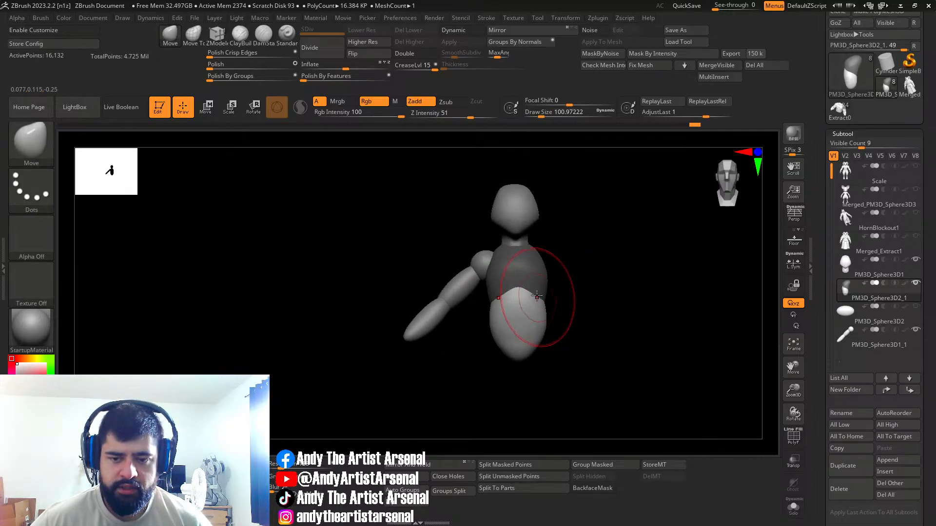
# Step: Refine the ribcage's outline with the Move brush at a draw size of about 88 and clear the mask
pyautogui.press('s')
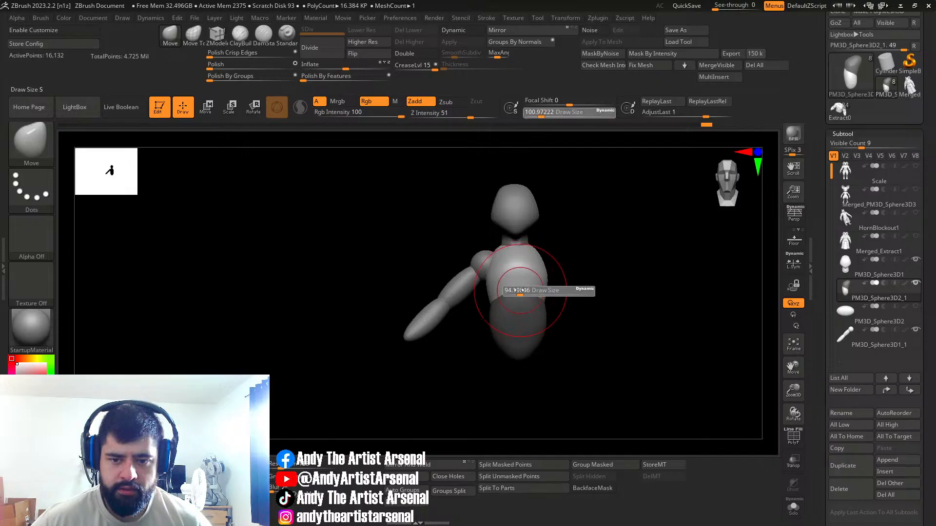
pyautogui.moveTo(533, 290); pyautogui.dragTo(519, 293)
pyautogui.moveTo(517, 279)
pyautogui.mouseDown(button='right')
pyautogui.moveTo(551, 309)
pyautogui.moveTo(504, 285)
pyautogui.moveTo(529, 284)
pyautogui.moveTo(541, 295)
pyautogui.mouseUp(button='right')
pyautogui.moveTo(564, 294); pyautogui.dragTo(557, 292)
pyautogui.moveTo(557, 292); pyautogui.dragTo(526, 293, button='right')
pyautogui.moveTo(563, 292); pyautogui.dragTo(569, 290)
pyautogui.rightClick(580, 366)
pyautogui.moveTo(569, 293)
pyautogui.mouseDown(button='right')
pyautogui.moveTo(597, 295)
pyautogui.moveTo(562, 256)
pyautogui.moveTo(579, 247)
pyautogui.moveTo(555, 251)
pyautogui.moveTo(563, 313)
pyautogui.mouseUp(button='right')
pyautogui.keyDown('ctrl'); pyautogui.moveTo(571, 289); pyautogui.dragTo(596, 297); pyautogui.keyUp('ctrl')
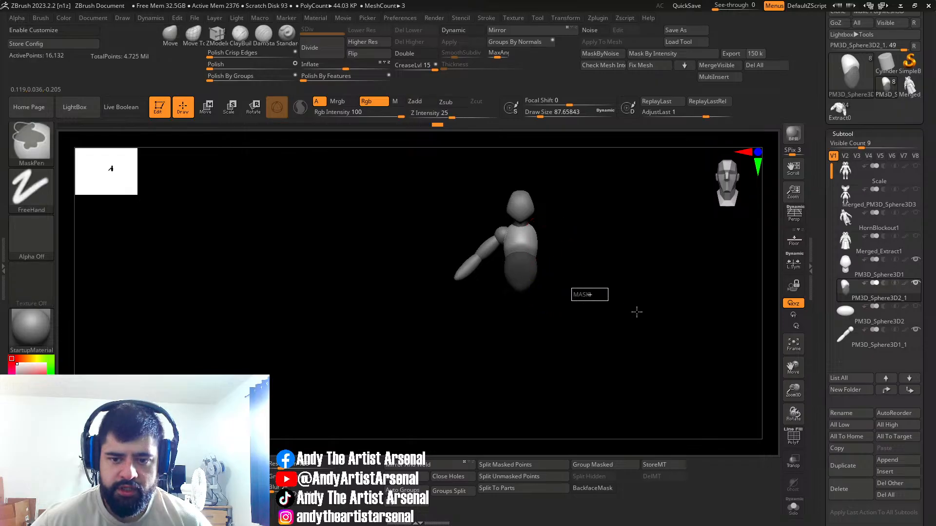
# Step: Select the flattened hip sphere's subtool, then resize it and place it directly beneath the abdomen with the gizmo
pyautogui.keyDown('alt'); pyautogui.moveTo(566, 259); pyautogui.dragTo(518, 209); pyautogui.keyUp('alt')
pyautogui.keyDown('alt'); pyautogui.moveTo(646, 276); pyautogui.dragTo(679, 309); pyautogui.keyUp('alt')
pyautogui.click(858, 318)
pyautogui.keyDown('alt'); pyautogui.moveTo(650, 279); pyautogui.dragTo(502, 360, button='right'); pyautogui.keyUp('alt')
pyautogui.press('w')
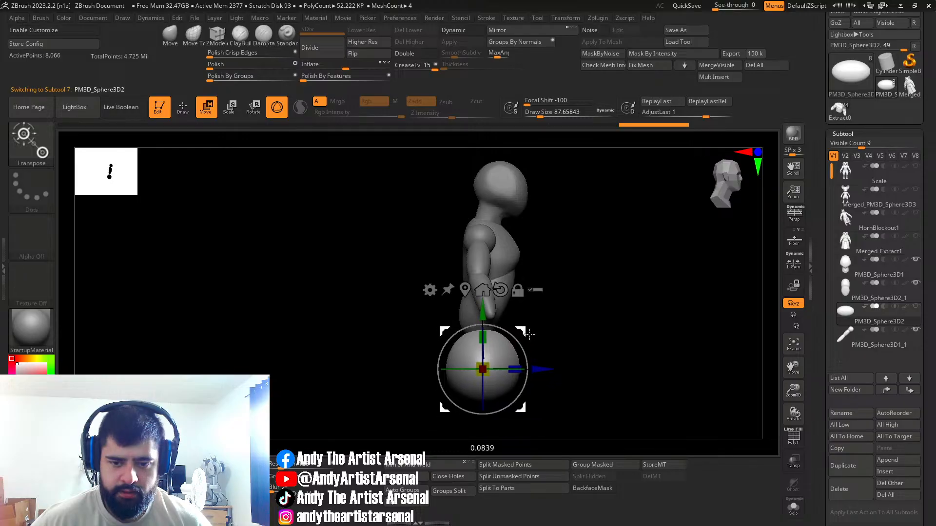
pyautogui.keyDown('shift'); pyautogui.moveTo(511, 358); pyautogui.dragTo(524, 343, button='right'); pyautogui.keyUp('shift')
pyautogui.moveTo(524, 343); pyautogui.dragTo(489, 356, button='right')
pyautogui.moveTo(493, 304); pyautogui.dragTo(492, 280)
pyautogui.moveTo(501, 334); pyautogui.dragTo(495, 333)
pyautogui.press('q')
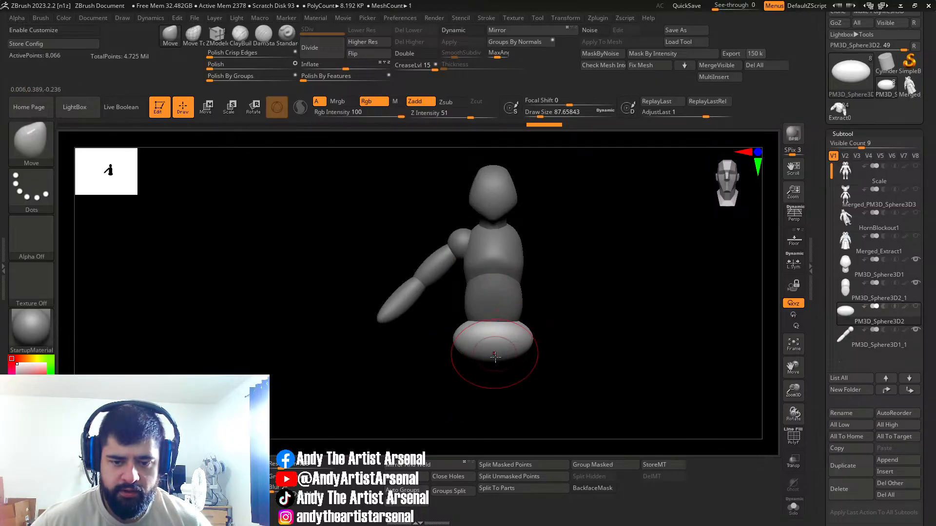
# Step: Narrow and round the hip sphere under the abdomen with the Move brush at a draw size of about 123
pyautogui.moveTo(505, 363); pyautogui.dragTo(574, 315, button='right')
pyautogui.press('d')
pyautogui.press('Escape')
pyautogui.moveTo(619, 272); pyautogui.dragTo(572, 306, button='right')
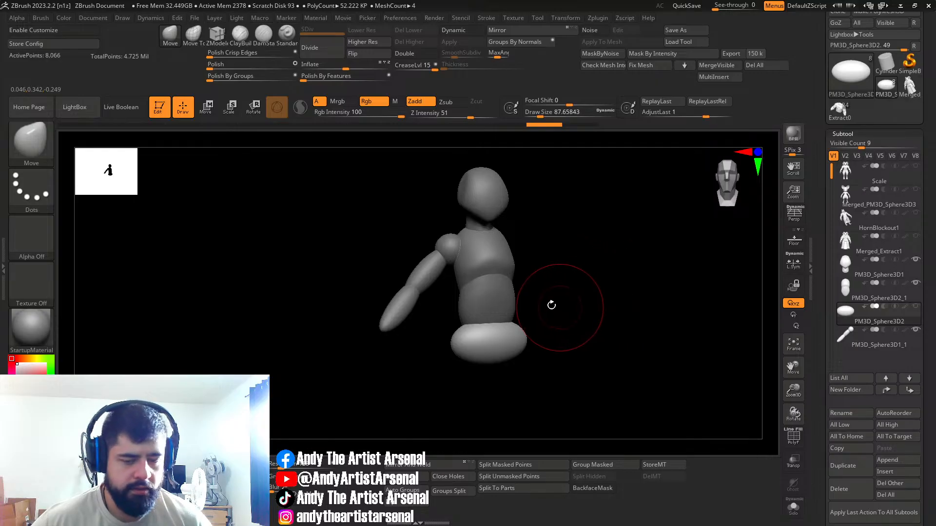
pyautogui.press('s')
pyautogui.moveTo(508, 322); pyautogui.dragTo(512, 322)
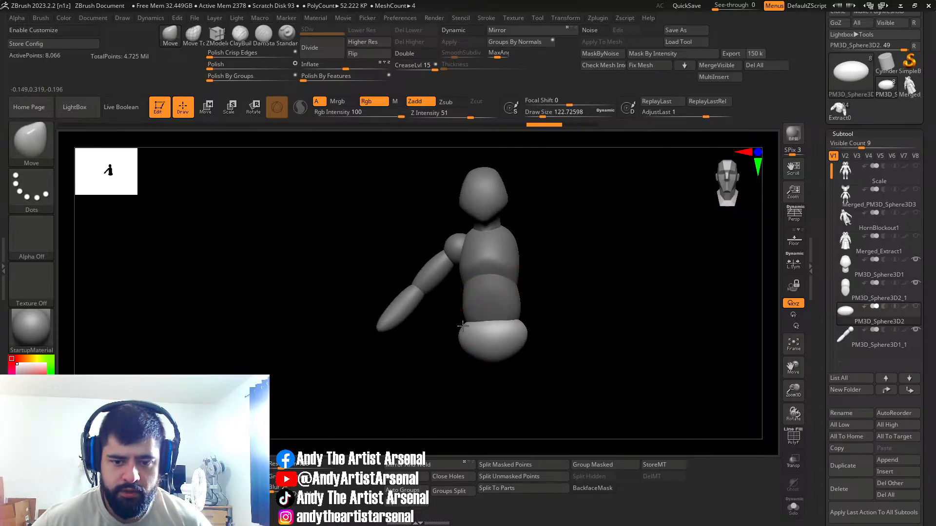
pyautogui.moveTo(489, 330); pyautogui.dragTo(538, 306, button='right')
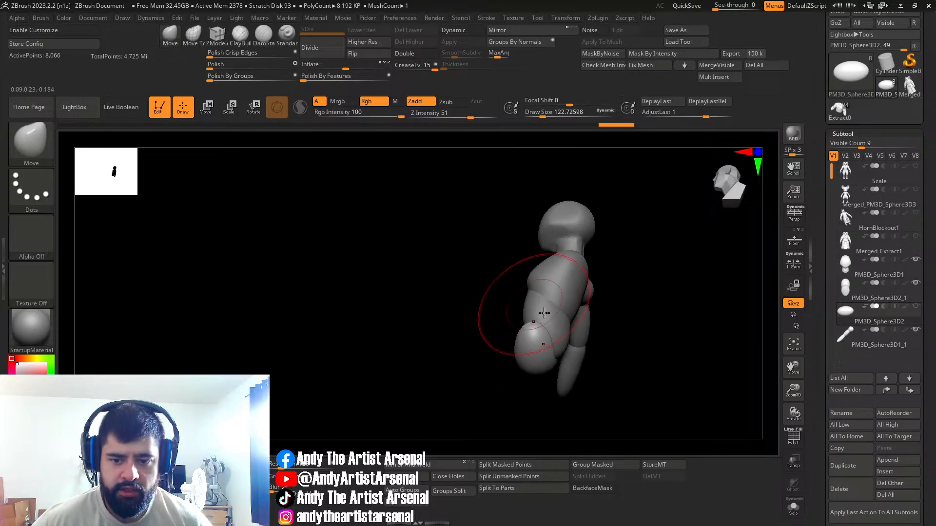
# Step: Taper the pelvis into a downward wedge with the Move brush at a draw size of about 53
pyautogui.moveTo(556, 343)
pyautogui.mouseDown(button='right')
pyautogui.moveTo(560, 359)
pyautogui.moveTo(533, 333)
pyautogui.moveTo(498, 340)
pyautogui.moveTo(556, 339)
pyautogui.moveTo(543, 344)
pyautogui.moveTo(571, 326)
pyautogui.moveTo(565, 332)
pyautogui.mouseUp(button='right')
pyautogui.press('s')
pyautogui.moveTo(565, 332); pyautogui.dragTo(557, 337)
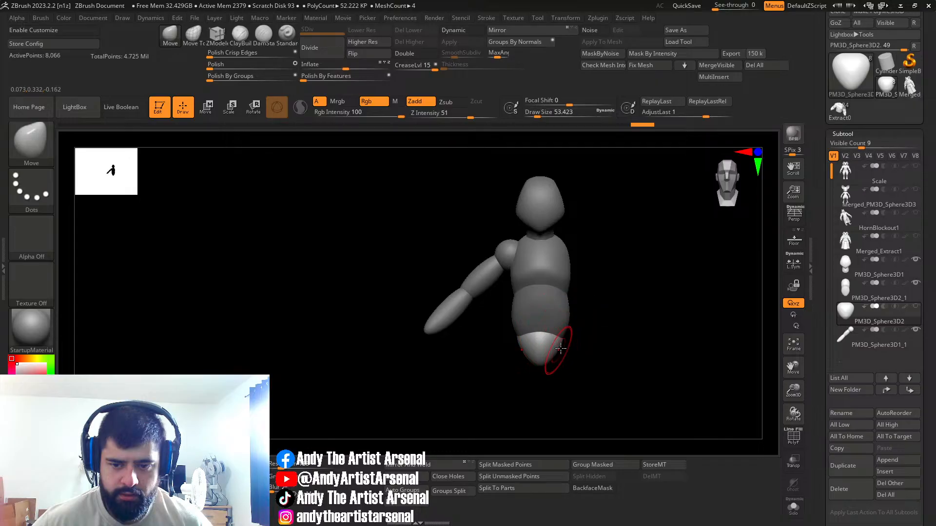
pyautogui.moveTo(564, 334)
pyautogui.mouseDown(button='right')
pyautogui.moveTo(562, 326)
pyautogui.moveTo(597, 323)
pyautogui.mouseUp(button='right')
pyautogui.moveTo(528, 328); pyautogui.dragTo(531, 330)
# Step: Flare the pelvis's upper sides outward into hip points with the Move brush at a draw size of about 75
pyautogui.moveTo(551, 331); pyautogui.dragTo(531, 332, button='right')
pyautogui.press('s')
pyautogui.moveTo(531, 332); pyautogui.dragTo(533, 332)
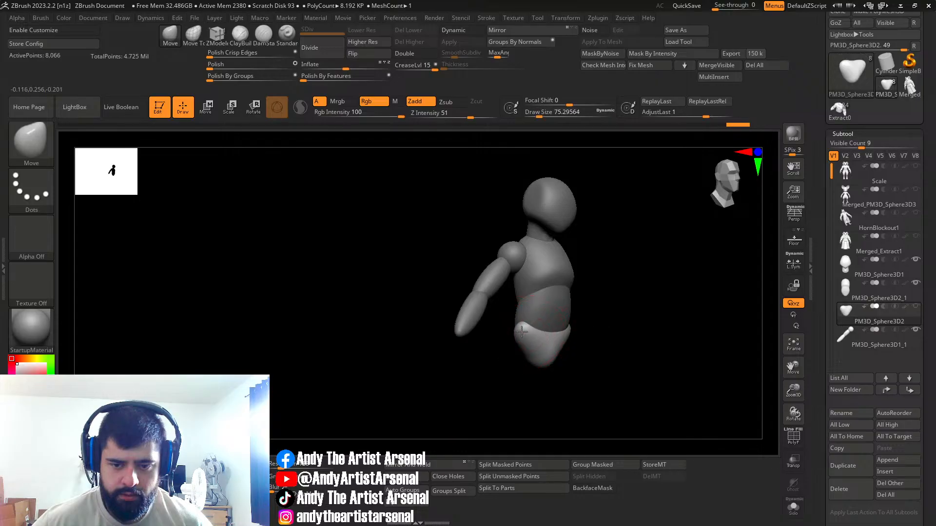
pyautogui.moveTo(535, 336); pyautogui.dragTo(593, 350, button='right')
pyautogui.keyDown('alt'); pyautogui.moveTo(679, 320); pyautogui.dragTo(632, 352, button='right'); pyautogui.keyUp('alt')
pyautogui.moveTo(632, 352); pyautogui.dragTo(560, 350, button='right')
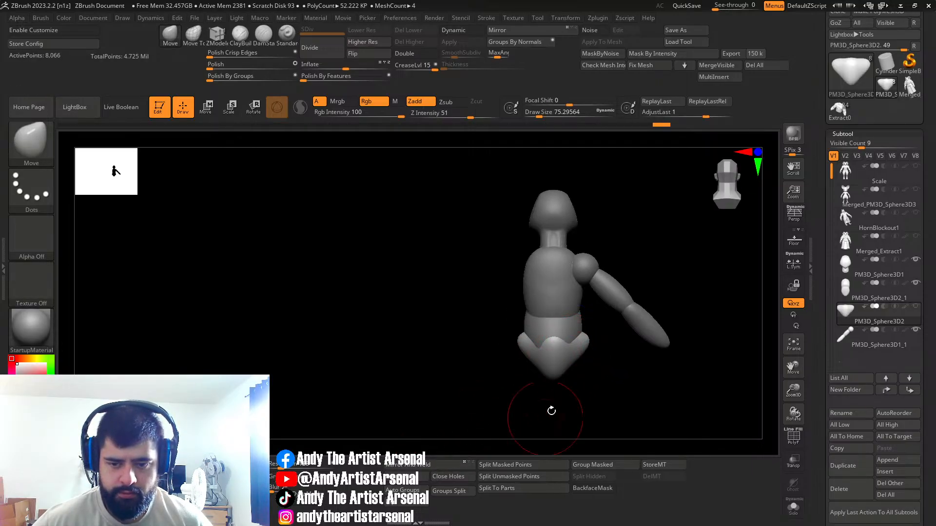
# Step: Turn on the pelvis subtool's visibility and make it the active subtool again
pyautogui.keyDown('alt'); pyautogui.click(562, 345); pyautogui.keyUp('alt')
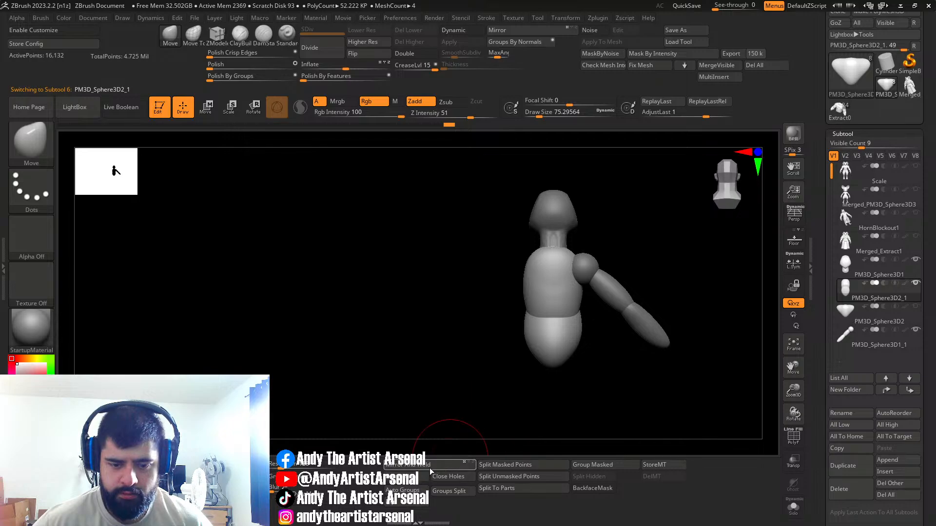
pyautogui.click(916, 307)
pyautogui.moveTo(563, 340); pyautogui.dragTo(612, 361, button='right')
pyautogui.keyDown('alt'); pyautogui.click(533, 372); pyautogui.keyUp('alt')
pyautogui.moveTo(533, 372); pyautogui.dragTo(585, 383, button='right')
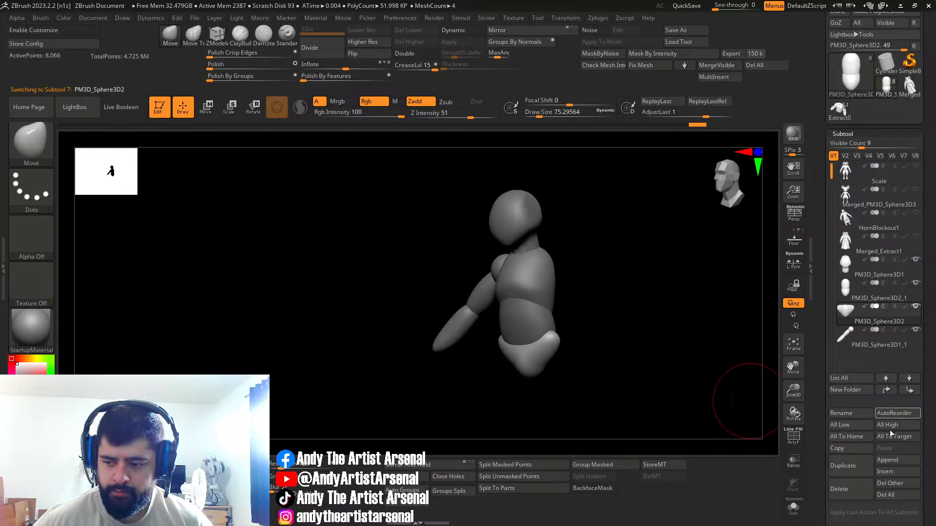
# Step: Append a new Sphere3D subtool and move it behind the torso with the gizmo
pyautogui.click(897, 460)
pyautogui.click(604, 329)
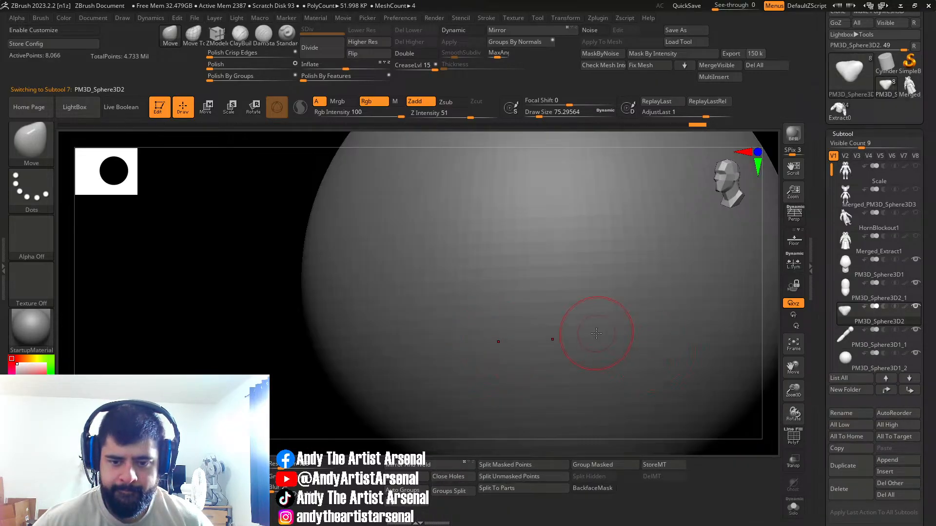
pyautogui.keyDown('ctrl'); pyautogui.moveTo(683, 349); pyautogui.dragTo(665, 336, button='right'); pyautogui.keyUp('ctrl')
pyautogui.press('w')
pyautogui.moveTo(619, 319); pyautogui.dragTo(487, 295)
pyautogui.keyDown('shift'); pyautogui.moveTo(541, 327); pyautogui.dragTo(670, 304, button='right'); pyautogui.keyUp('shift')
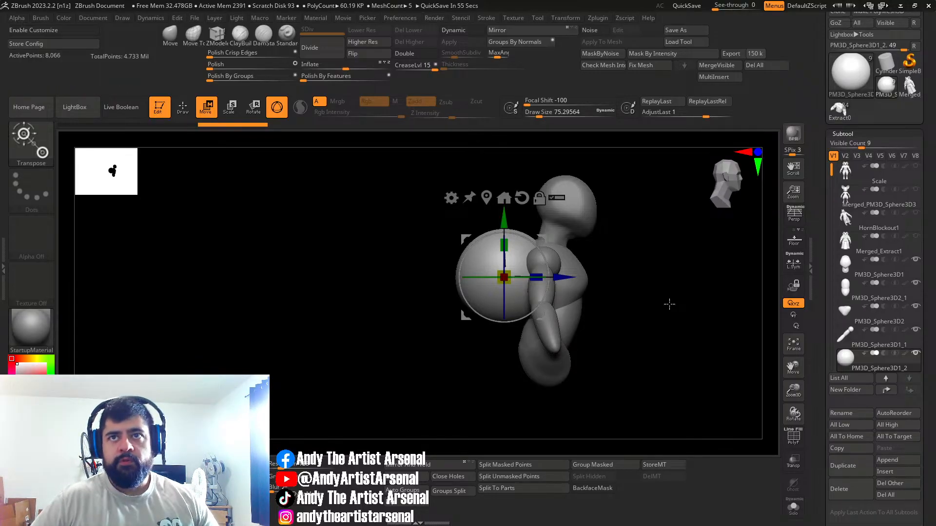
# Step: Scale the new sphere down, lower it behind the pelvis as a glute and stretch it vertically
pyautogui.moveTo(669, 304); pyautogui.dragTo(646, 327)
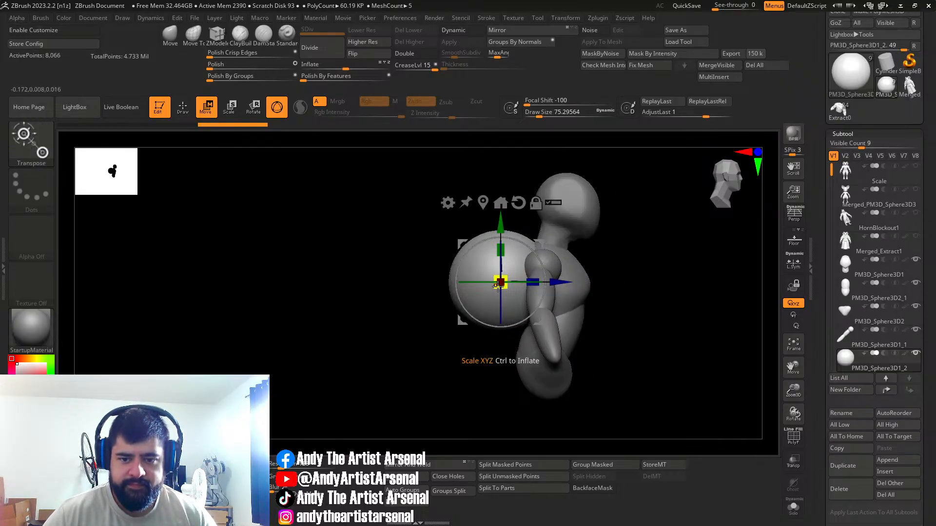
pyautogui.moveTo(503, 287); pyautogui.dragTo(487, 303)
pyautogui.moveTo(618, 322); pyautogui.dragTo(588, 326)
pyautogui.moveTo(538, 244); pyautogui.dragTo(569, 331)
pyautogui.keyDown('alt'); pyautogui.moveTo(623, 364); pyautogui.dragTo(548, 308); pyautogui.keyUp('alt')
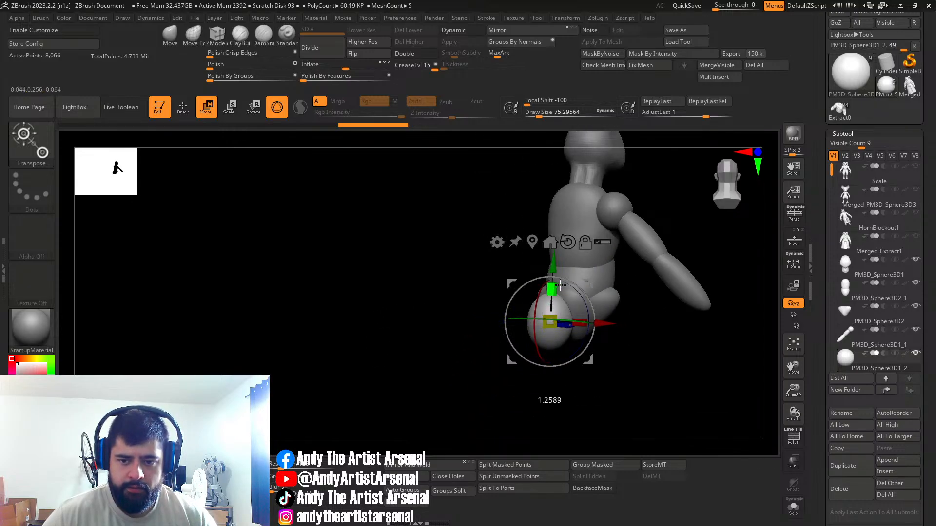
# Step: Refine the glute ellipsoid's placement and tilt against the pelvis with the gizmo, checking several angles
pyautogui.moveTo(607, 336); pyautogui.dragTo(638, 329)
pyautogui.moveTo(600, 287); pyautogui.dragTo(592, 286)
pyautogui.moveTo(610, 298); pyautogui.dragTo(618, 323)
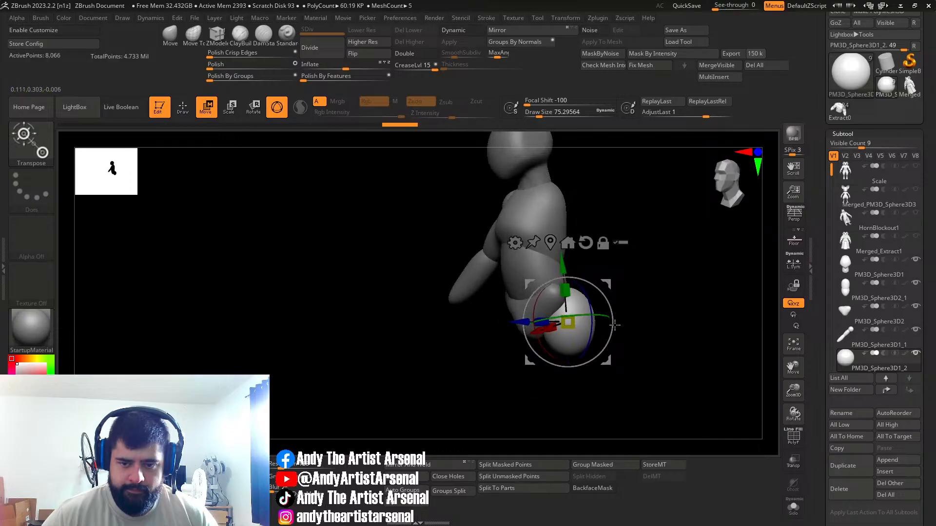
pyautogui.moveTo(610, 290)
pyautogui.mouseDown()
pyautogui.moveTo(574, 331)
pyautogui.moveTo(604, 287)
pyautogui.moveTo(621, 305)
pyautogui.moveTo(574, 288)
pyautogui.moveTo(583, 288)
pyautogui.mouseUp()
# Step: Try to pull the glute's upper inner edge toward the spine with the Move brush at a draw size of about 101
pyautogui.press('q')
pyautogui.press(']')
pyautogui.moveTo(584, 289); pyautogui.dragTo(588, 299)
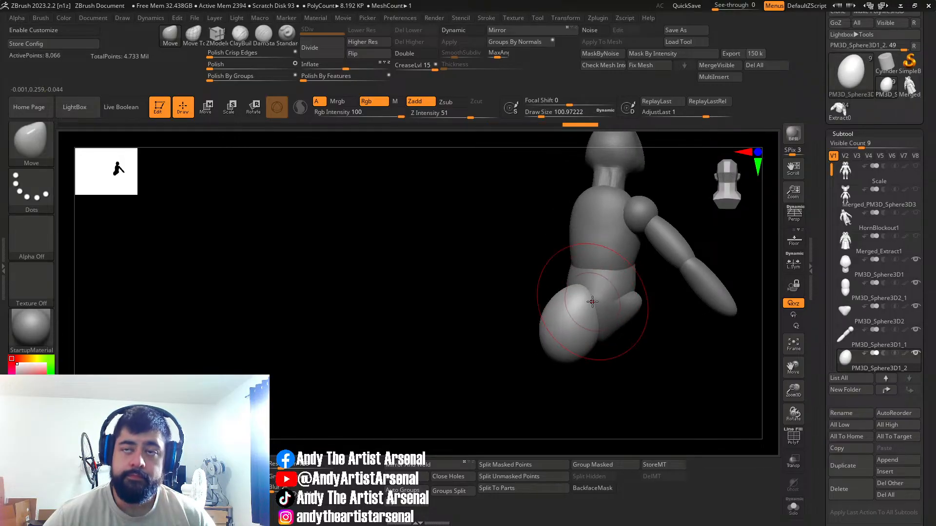
pyautogui.hotkey('ctrl', 'z')
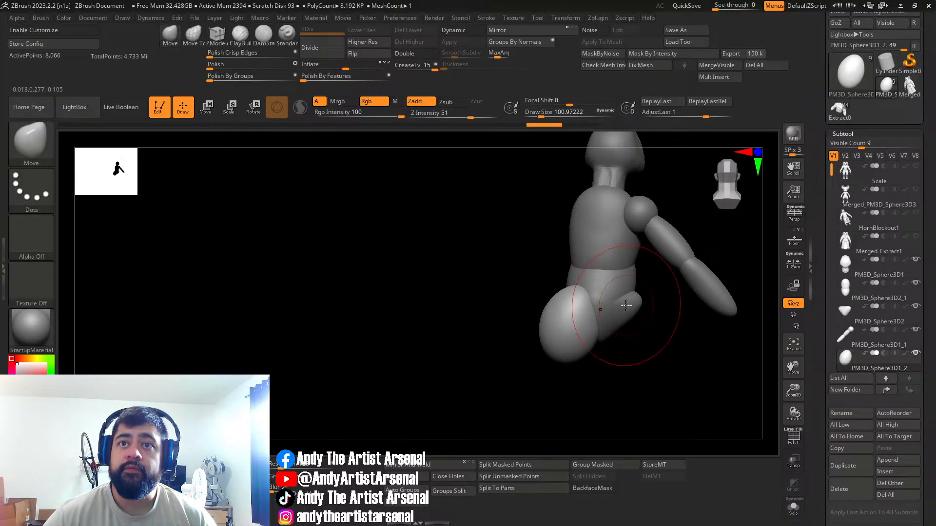
# Step: Mirror the glute ellipsoid across to the same side of the body as the arm
pyautogui.moveTo(582, 302)
pyautogui.mouseDown(button='right')
pyautogui.moveTo(608, 297)
pyautogui.moveTo(577, 323)
pyautogui.moveTo(577, 310)
pyautogui.moveTo(675, 304)
pyautogui.moveTo(654, 305)
pyautogui.moveTo(622, 161)
pyautogui.mouseUp(button='right')
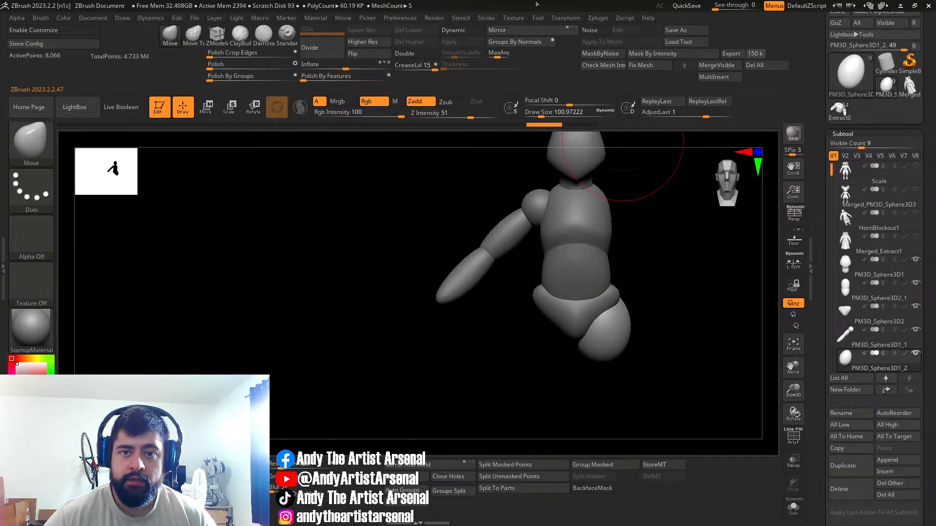
pyautogui.click(517, 35)
pyautogui.keyDown('alt'); pyautogui.moveTo(558, 305); pyautogui.dragTo(522, 345, button='right'); pyautogui.keyUp('alt')
pyautogui.moveTo(438, 341)
pyautogui.mouseDown(button='right')
pyautogui.moveTo(500, 335)
pyautogui.moveTo(512, 317)
pyautogui.moveTo(489, 331)
pyautogui.moveTo(505, 349)
pyautogui.moveTo(556, 352)
pyautogui.moveTo(569, 301)
pyautogui.moveTo(601, 288)
pyautogui.moveTo(595, 324)
pyautogui.moveTo(539, 332)
pyautogui.moveTo(587, 317)
pyautogui.moveTo(567, 311)
pyautogui.moveTo(578, 317)
pyautogui.mouseUp(button='right')
# Step: Select the pelvis and reshape it around the glute with the Move brush at a draw size of about 49
pyautogui.keyDown('alt'); pyautogui.click(587, 317); pyautogui.keyUp('alt')
pyautogui.press('s')
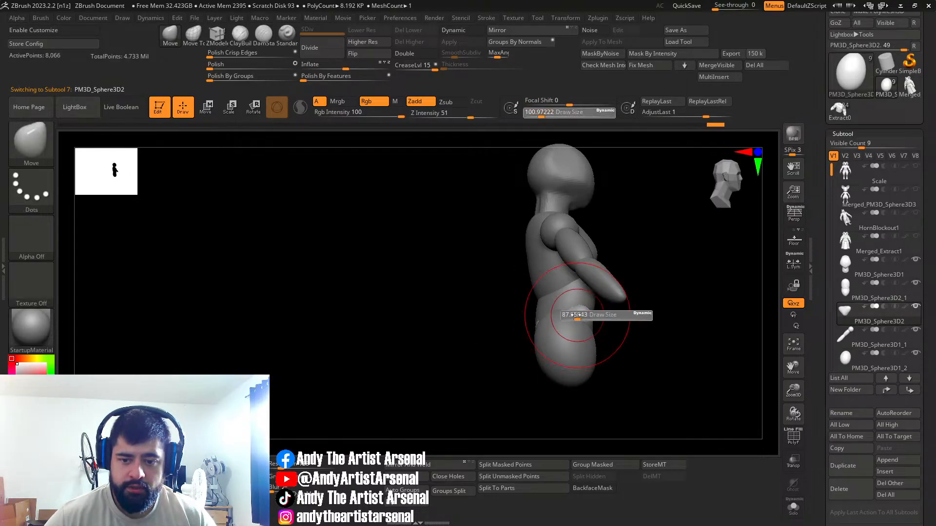
pyautogui.moveTo(579, 317); pyautogui.dragTo(571, 316)
pyautogui.moveTo(571, 317)
pyautogui.mouseDown(button='right')
pyautogui.moveTo(593, 330)
pyautogui.moveTo(553, 314)
pyautogui.moveTo(562, 315)
pyautogui.moveTo(549, 267)
pyautogui.moveTo(540, 271)
pyautogui.moveTo(569, 323)
pyautogui.moveTo(599, 331)
pyautogui.moveTo(606, 352)
pyautogui.moveTo(658, 334)
pyautogui.moveTo(638, 304)
pyautogui.moveTo(593, 334)
pyautogui.moveTo(648, 334)
pyautogui.moveTo(681, 361)
pyautogui.moveTo(683, 319)
pyautogui.moveTo(656, 322)
pyautogui.mouseUp(button='right')
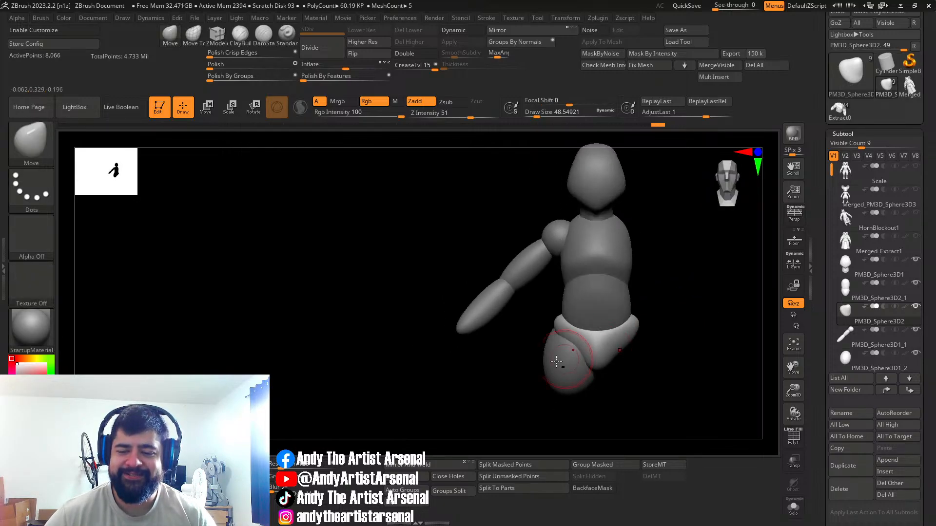
# Step: Refine the glute and pelvis with the Move brush at a draw size of about 59 and mirror the glute onto both sides
pyautogui.keyDown('alt'); pyautogui.click(571, 364); pyautogui.keyUp('alt')
pyautogui.moveTo(654, 356)
pyautogui.mouseDown(button='right')
pyautogui.moveTo(653, 340)
pyautogui.moveTo(563, 320)
pyautogui.moveTo(627, 330)
pyautogui.moveTo(607, 341)
pyautogui.moveTo(570, 292)
pyautogui.moveTo(547, 328)
pyautogui.moveTo(554, 323)
pyautogui.moveTo(495, 324)
pyautogui.moveTo(541, 309)
pyautogui.moveTo(504, 319)
pyautogui.moveTo(553, 335)
pyautogui.moveTo(526, 332)
pyautogui.moveTo(539, 324)
pyautogui.moveTo(533, 328)
pyautogui.moveTo(560, 341)
pyautogui.moveTo(477, 376)
pyautogui.moveTo(547, 368)
pyautogui.moveTo(536, 361)
pyautogui.moveTo(574, 351)
pyautogui.moveTo(492, 338)
pyautogui.moveTo(541, 329)
pyautogui.moveTo(568, 359)
pyautogui.mouseUp(button='right')
pyautogui.keyDown('alt'); pyautogui.click(563, 330); pyautogui.keyUp('alt')
pyautogui.hotkey('ctrl', 'z')
pyautogui.press(']')
pyautogui.keyDown('alt'); pyautogui.click(477, 377); pyautogui.keyUp('alt')
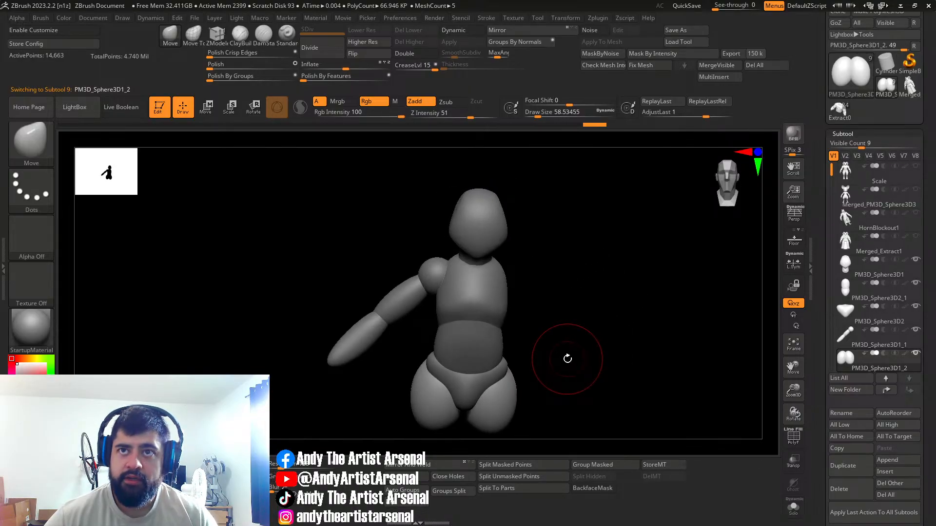
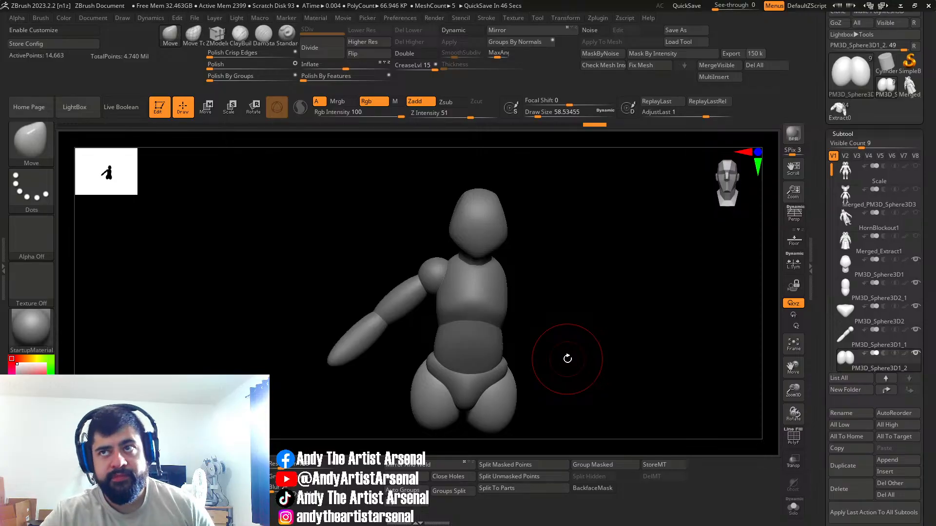
# Step: Append another Sphere3D subtool for the thigh and activate it with the gizmo
pyautogui.moveTo(567, 358); pyautogui.dragTo(594, 292)
pyautogui.keyDown('alt'); pyautogui.moveTo(587, 338); pyautogui.dragTo(591, 289); pyautogui.keyUp('alt')
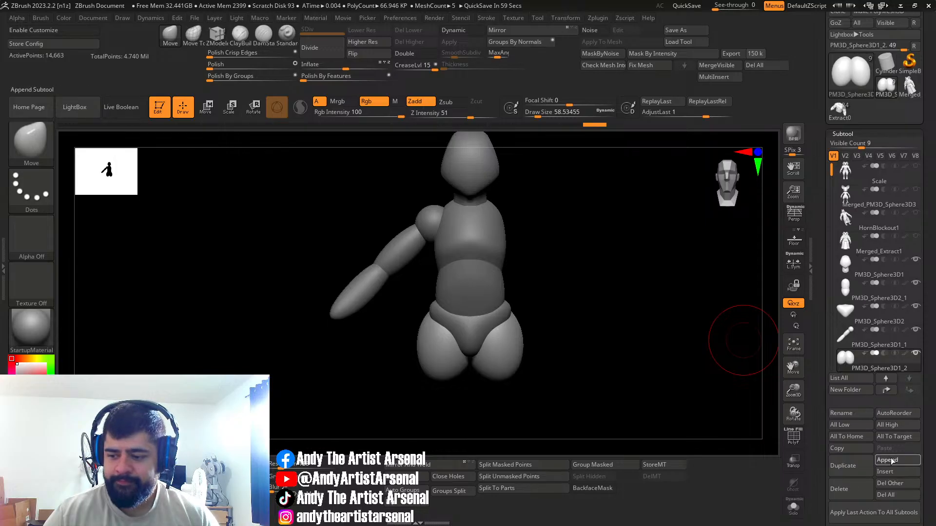
pyautogui.click(916, 462)
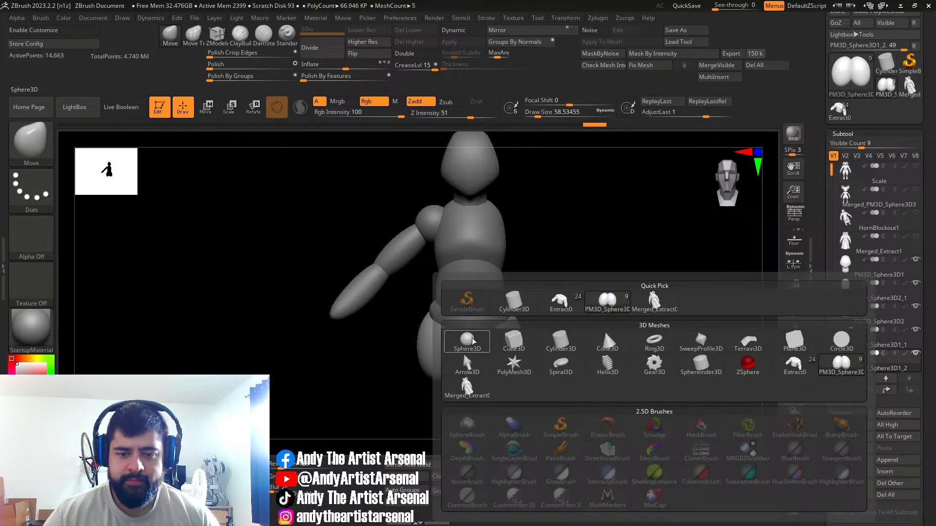
pyautogui.click(603, 329)
pyautogui.keyDown('alt'); pyautogui.moveTo(692, 187); pyautogui.dragTo(658, 299); pyautogui.keyUp('alt')
pyautogui.keyDown('alt'); pyautogui.click(578, 305); pyautogui.keyUp('alt')
pyautogui.press('w')
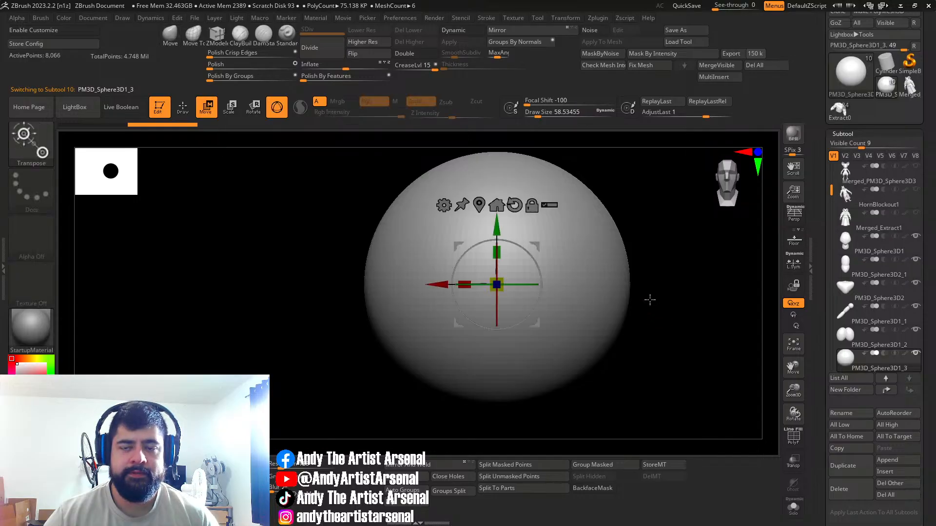
# Step: Scale the new sphere down, place it under the arm-side glute and stretch it into an elongated thigh
pyautogui.moveTo(497, 284); pyautogui.dragTo(479, 286)
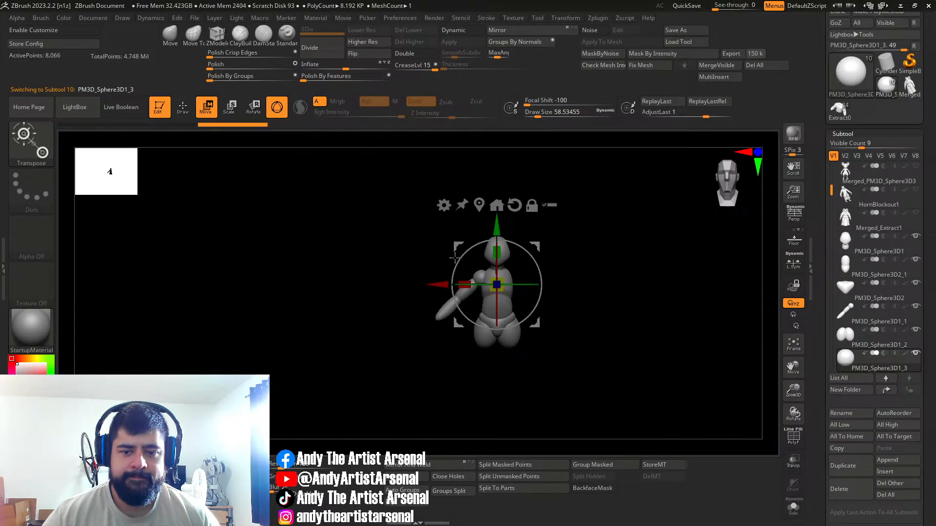
pyautogui.moveTo(500, 241); pyautogui.dragTo(606, 306)
pyautogui.moveTo(558, 250); pyautogui.dragTo(577, 321)
pyautogui.moveTo(577, 321); pyautogui.dragTo(580, 380, button='right')
pyautogui.moveTo(579, 384); pyautogui.dragTo(573, 379)
pyautogui.keyDown('shift'); pyautogui.moveTo(572, 380); pyautogui.dragTo(553, 378, button='right'); pyautogui.keyUp('shift')
pyautogui.moveTo(481, 359); pyautogui.dragTo(510, 363)
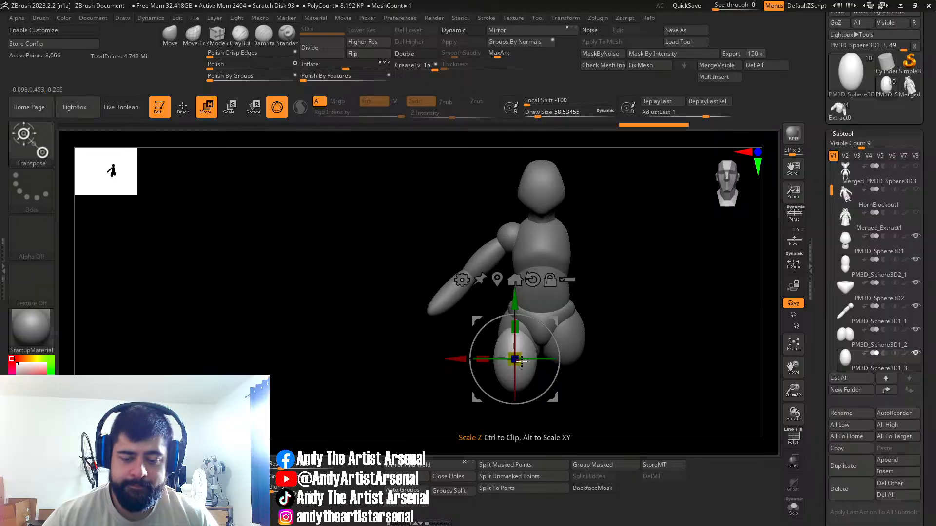
# Step: Adjust the thigh ellipsoid's placement beneath the hip with the gizmo
pyautogui.moveTo(512, 359); pyautogui.dragTo(530, 357, button='right')
pyautogui.moveTo(506, 339); pyautogui.dragTo(510, 335)
pyautogui.moveTo(509, 335)
pyautogui.mouseDown(button='right')
pyautogui.moveTo(564, 334)
pyautogui.moveTo(536, 339)
pyautogui.moveTo(480, 317)
pyautogui.moveTo(514, 317)
pyautogui.moveTo(505, 307)
pyautogui.mouseUp(button='right')
# Step: Reshape the pelvis and glutes with the Move brush at a draw size of about 130
pyautogui.press('q')
pyautogui.keyDown('alt'); pyautogui.click(489, 324); pyautogui.keyUp('alt')
pyautogui.press('s')
pyautogui.moveTo(505, 306); pyautogui.dragTo(499, 310)
pyautogui.hotkey('ctrl', 'z')
pyautogui.moveTo(496, 312); pyautogui.dragTo(472, 303, button='right')
pyautogui.keyDown('alt'); pyautogui.click(481, 311); pyautogui.keyUp('alt')
# Step: Carve a spine groove down the centre of the torso's back with the DamStandard brush at a draw size of about 24
pyautogui.keyDown('alt'); pyautogui.click(465, 309); pyautogui.keyUp('alt')
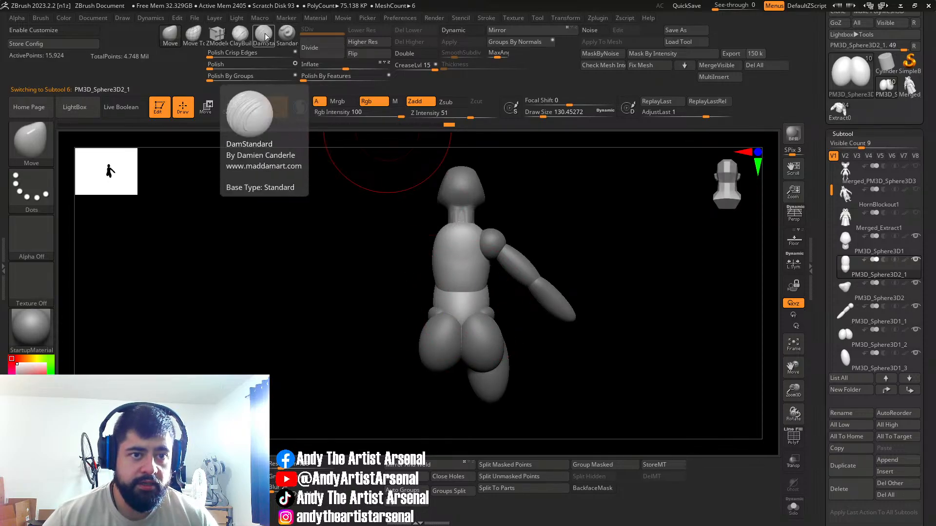
pyautogui.press('ctrl')
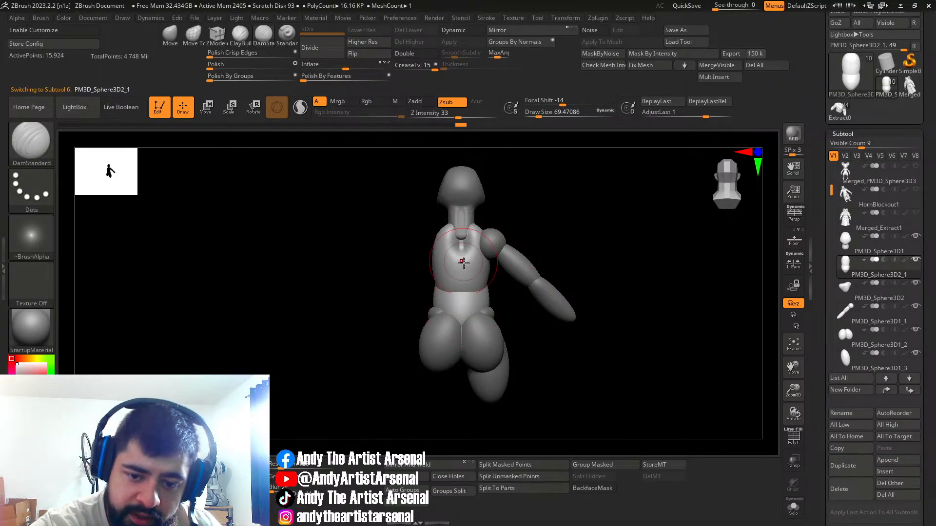
pyautogui.press('s')
pyautogui.moveTo(464, 249); pyautogui.dragTo(458, 248)
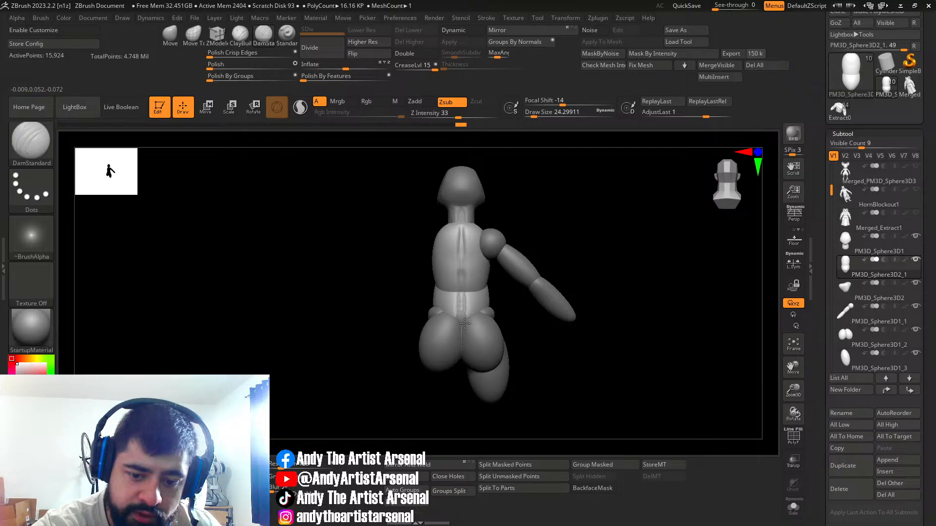
pyautogui.moveTo(475, 227); pyautogui.dragTo(433, 246, button='right')
pyautogui.moveTo(462, 296); pyautogui.dragTo(492, 287, button='right')
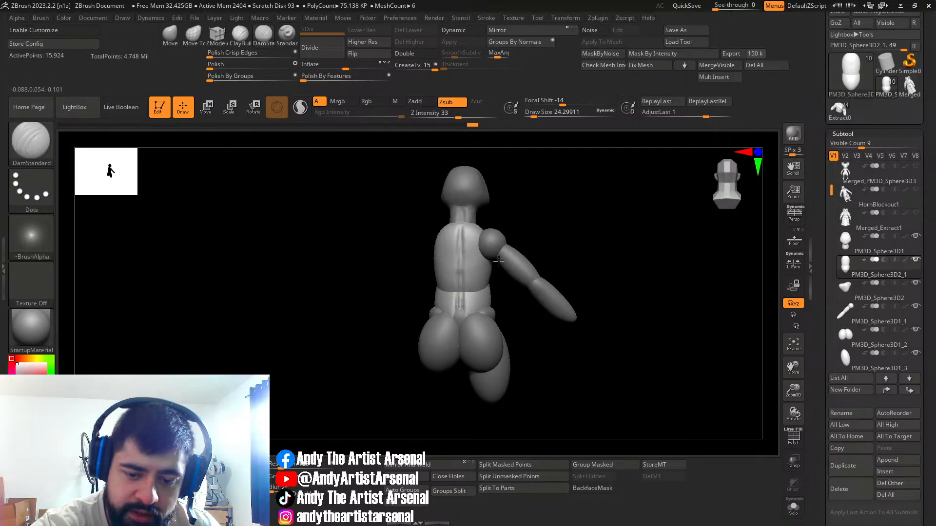
pyautogui.hotkey('ctrl', 'z')
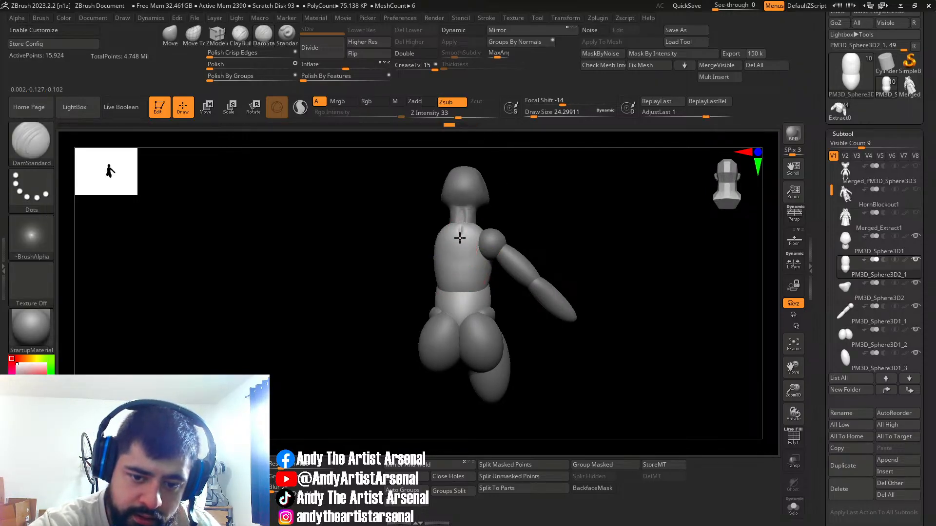
pyautogui.moveTo(461, 293); pyautogui.dragTo(461, 308)
pyautogui.moveTo(467, 286); pyautogui.dragTo(496, 318, button='right')
# Step: Adjust the pelvis at the lower back with the Move brush at a draw size of about 81, then reselect the torso
pyautogui.keyDown('alt'); pyautogui.click(461, 317); pyautogui.keyUp('alt')
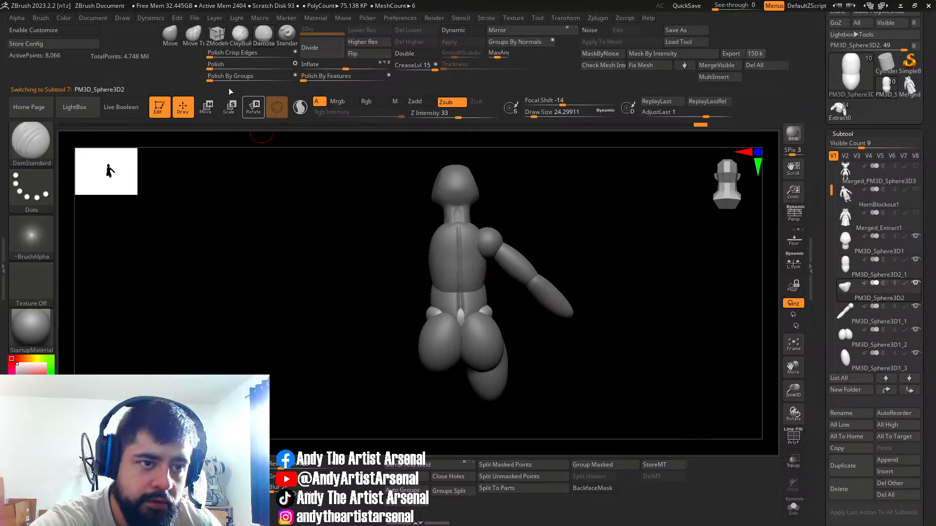
pyautogui.press('b')
pyautogui.press('m')
pyautogui.press('v')
pyautogui.moveTo(496, 302); pyautogui.dragTo(522, 309, button='right')
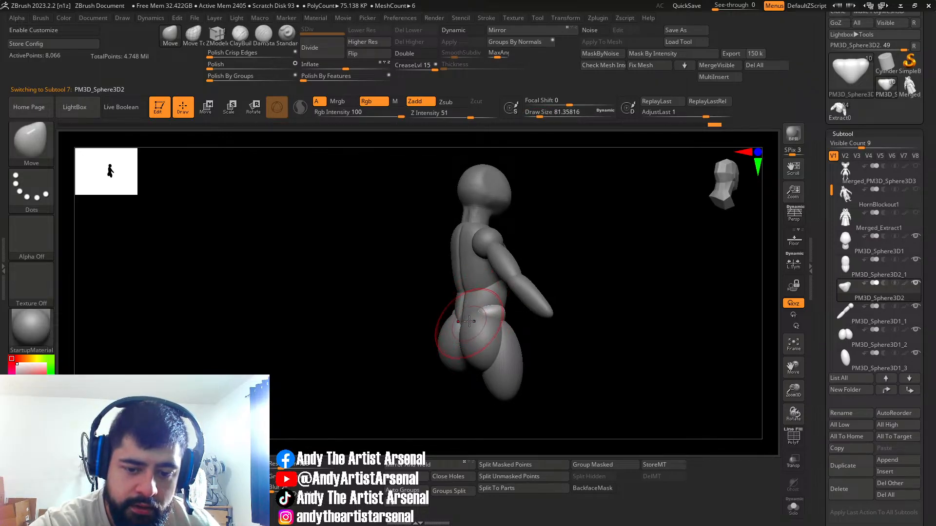
pyautogui.moveTo(469, 322); pyautogui.dragTo(474, 303, button='right')
pyautogui.moveTo(515, 278)
pyautogui.mouseDown(button='right')
pyautogui.moveTo(504, 319)
pyautogui.moveTo(522, 291)
pyautogui.mouseUp(button='right')
pyautogui.keyDown('alt'); pyautogui.click(510, 297); pyautogui.keyUp('alt')
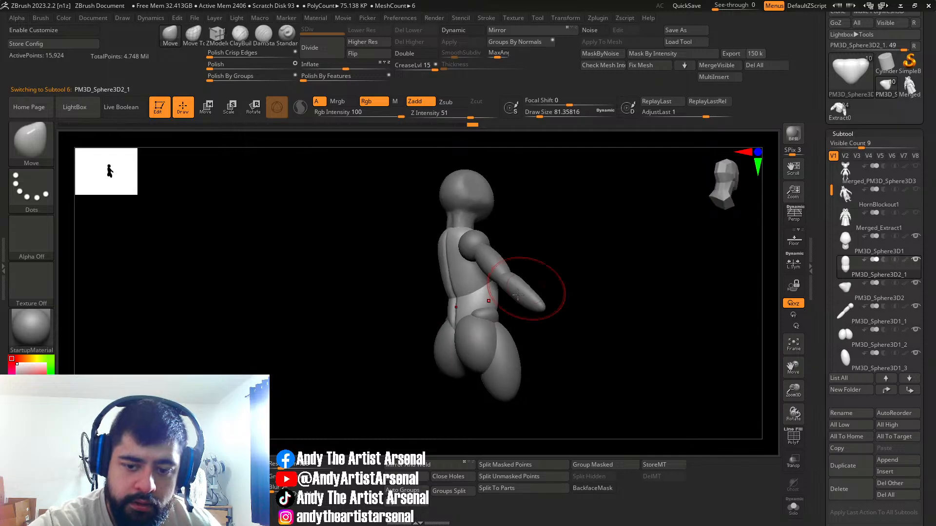
# Step: Reshape the pelvis around the hips and crotch with the Move brush at draw sizes of about 44 and 59
pyautogui.moveTo(469, 310)
pyautogui.mouseDown(button='right')
pyautogui.moveTo(468, 292)
pyautogui.moveTo(469, 314)
pyautogui.moveTo(484, 304)
pyautogui.mouseUp(button='right')
pyautogui.keyDown('alt'); pyautogui.click(480, 325); pyautogui.keyUp('alt')
pyautogui.press('s')
pyautogui.moveTo(485, 304); pyautogui.dragTo(484, 303)
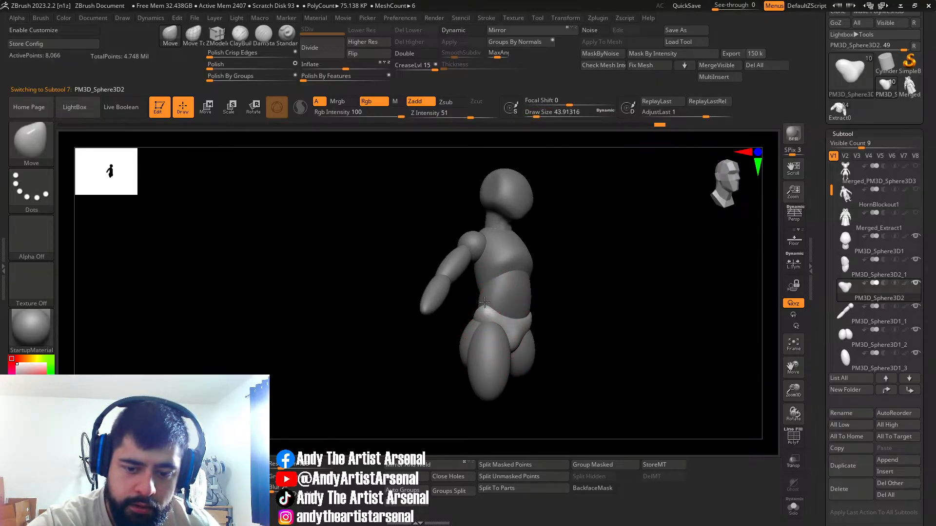
pyautogui.moveTo(489, 288)
pyautogui.mouseDown(button='right')
pyautogui.moveTo(548, 284)
pyautogui.moveTo(523, 291)
pyautogui.moveTo(529, 311)
pyautogui.moveTo(554, 317)
pyautogui.mouseUp(button='right')
pyautogui.moveTo(542, 315); pyautogui.dragTo(553, 314)
pyautogui.moveTo(554, 313)
pyautogui.mouseDown(button='right')
pyautogui.moveTo(534, 299)
pyautogui.moveTo(547, 313)
pyautogui.moveTo(516, 330)
pyautogui.mouseUp(button='right')
pyautogui.press(']')
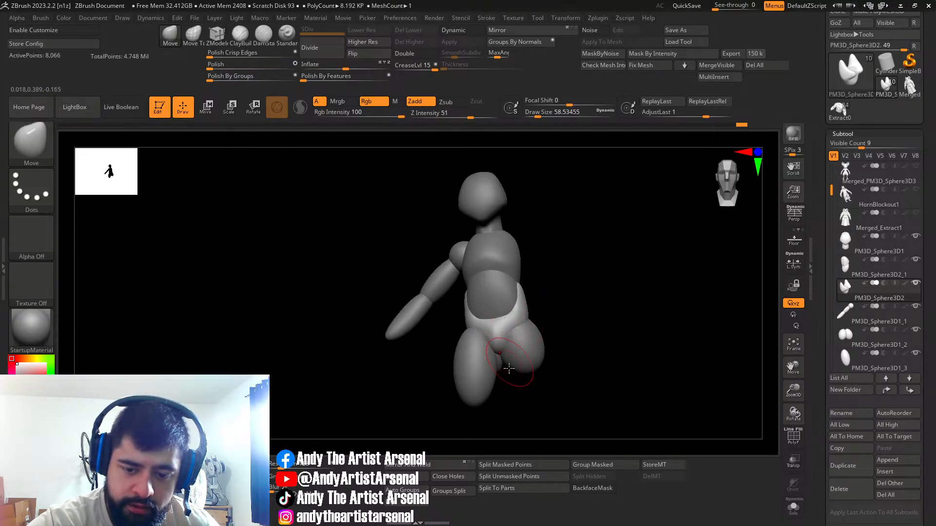
pyautogui.moveTo(509, 365); pyautogui.dragTo(500, 354)
# Step: Carve the front of the pelvis with the DamStandard brush at a draw size of about 59, and refine it with the Move brush
pyautogui.click(264, 35)
pyautogui.moveTo(522, 321)
pyautogui.mouseDown(button='right')
pyautogui.moveTo(538, 327)
pyautogui.moveTo(505, 328)
pyautogui.mouseUp(button='right')
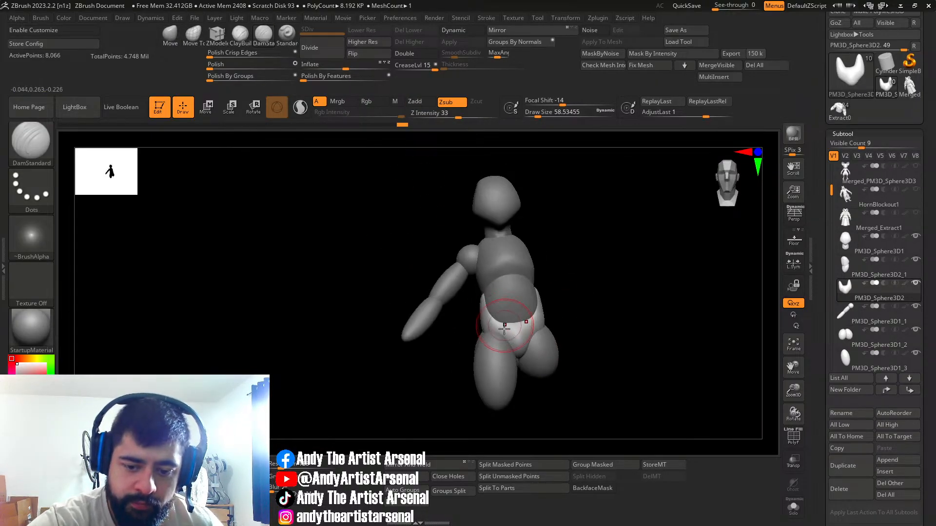
pyautogui.moveTo(495, 331); pyautogui.dragTo(509, 344)
pyautogui.moveTo(540, 333)
pyautogui.mouseDown(button='right')
pyautogui.moveTo(526, 326)
pyautogui.moveTo(555, 306)
pyautogui.moveTo(531, 340)
pyautogui.moveTo(546, 335)
pyautogui.mouseUp(button='right')
pyautogui.click(170, 35)
pyautogui.moveTo(533, 326); pyautogui.dragTo(531, 334)
pyautogui.moveTo(531, 335); pyautogui.dragTo(552, 339, button='right')
pyautogui.moveTo(528, 350); pyautogui.dragTo(529, 353)
pyautogui.moveTo(549, 349)
pyautogui.mouseDown(button='right')
pyautogui.moveTo(565, 344)
pyautogui.moveTo(553, 341)
pyautogui.moveTo(556, 277)
pyautogui.moveTo(527, 330)
pyautogui.moveTo(517, 312)
pyautogui.mouseUp(button='right')
# Step: Select the thigh ellipsoid and bring up its move gizmo
pyautogui.keyDown('alt'); pyautogui.click(448, 384); pyautogui.keyUp('alt')
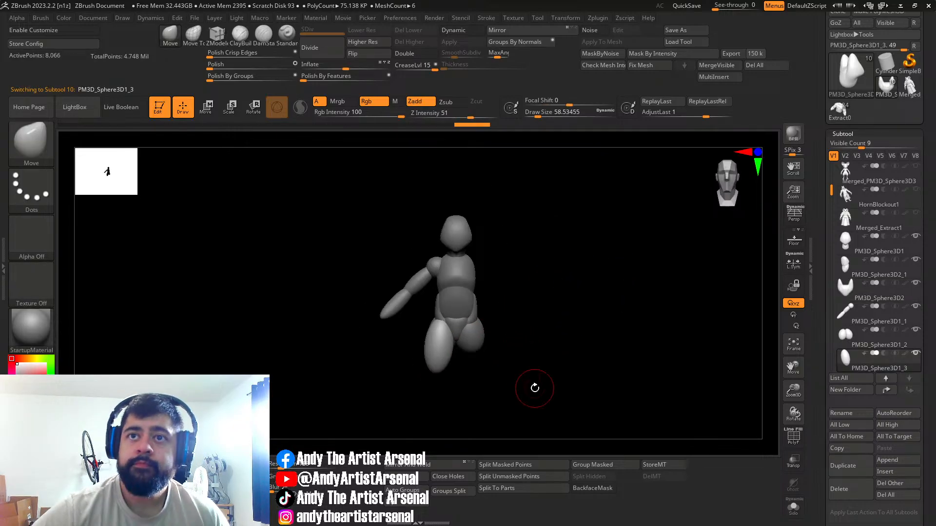
pyautogui.moveTo(418, 342); pyautogui.dragTo(543, 341, button='right')
pyautogui.press('w')
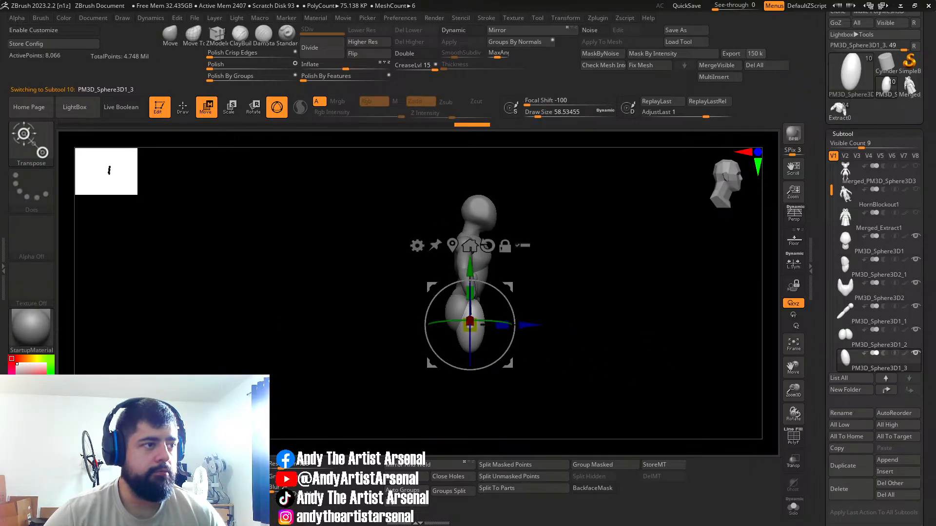
# Step: Switch to the reference board and examine the legs of the lion-beast concept and the red-maned lioness warrior
pyautogui.hotkey('alt', 'Tab')
pyautogui.scroll(-5, 270, 366)
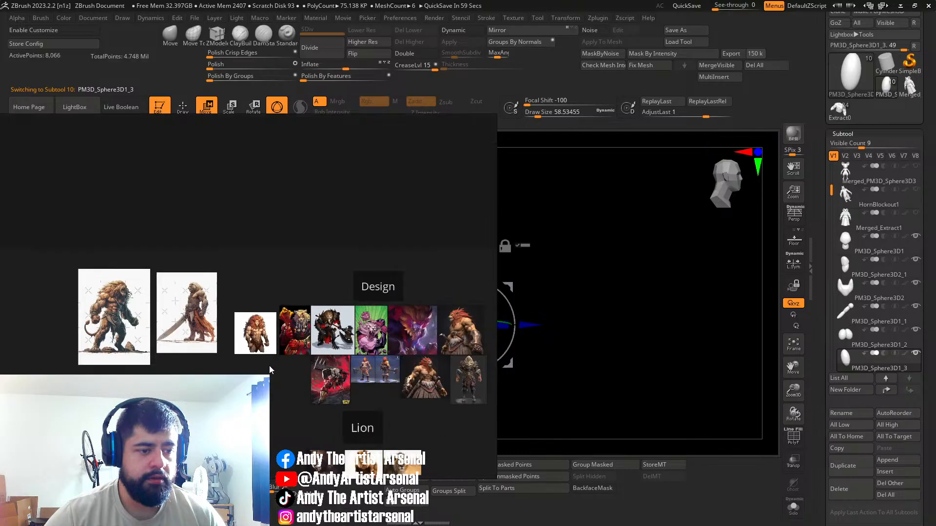
pyautogui.moveTo(134, 377); pyautogui.dragTo(330, 373, button='middle')
pyautogui.scroll(7, 309, 345)
pyautogui.moveTo(270, 273); pyautogui.dragTo(352, 325, button='middle')
pyautogui.scroll(3, 351, 328)
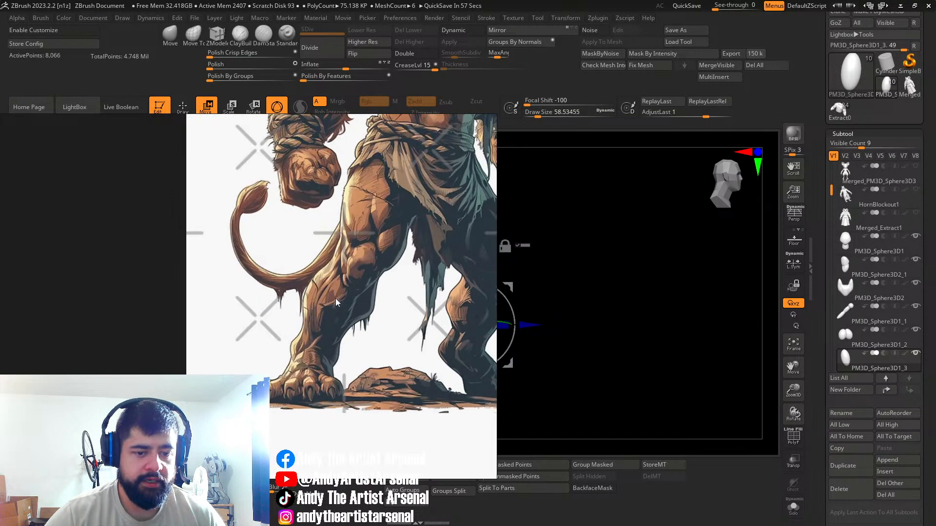
pyautogui.scroll(-1, 306, 373)
pyautogui.scroll(-6, 322, 323)
pyautogui.moveTo(237, 388); pyautogui.dragTo(428, 317, button='middle')
pyautogui.moveTo(247, 341); pyautogui.dragTo(350, 329, button='middle')
pyautogui.scroll(4, 243, 322)
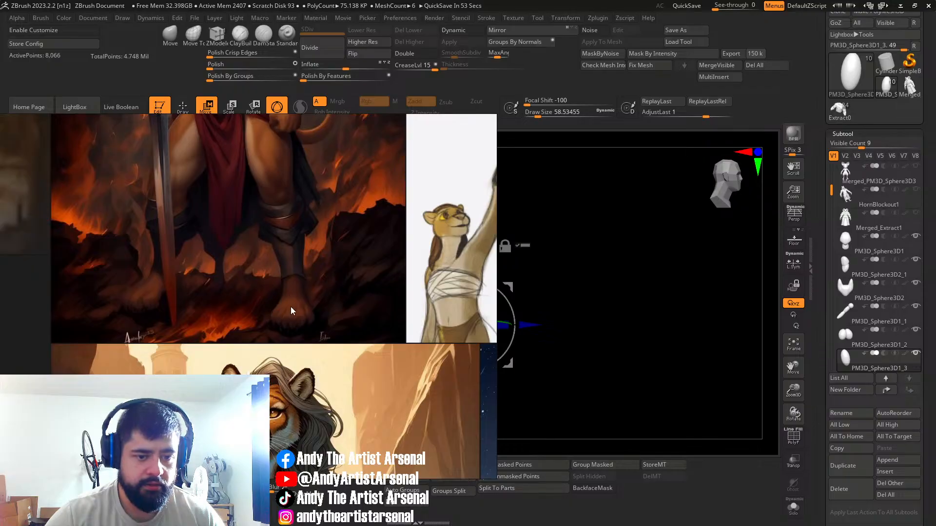
pyautogui.scroll(1, 309, 308)
pyautogui.scroll(-3, 308, 309)
pyautogui.scroll(2, 345, 313)
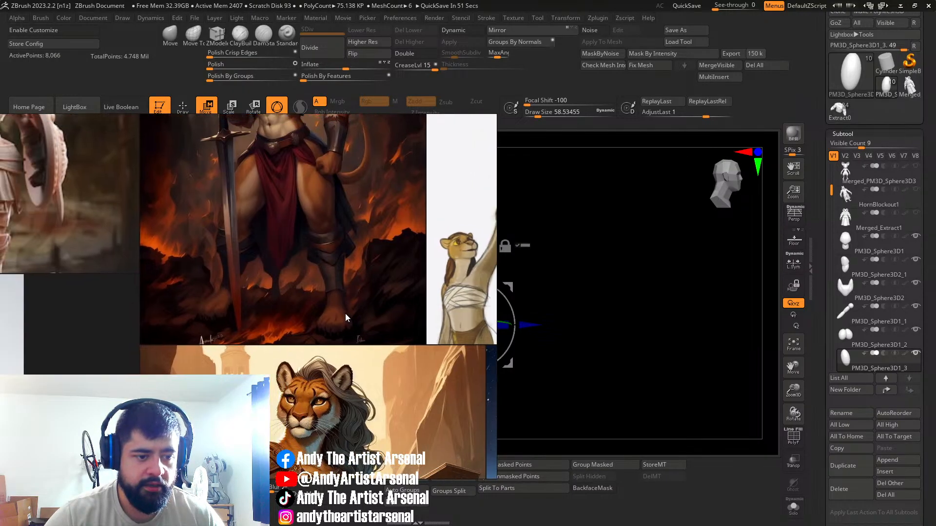
pyautogui.moveTo(322, 291); pyautogui.dragTo(299, 369, button='middle')
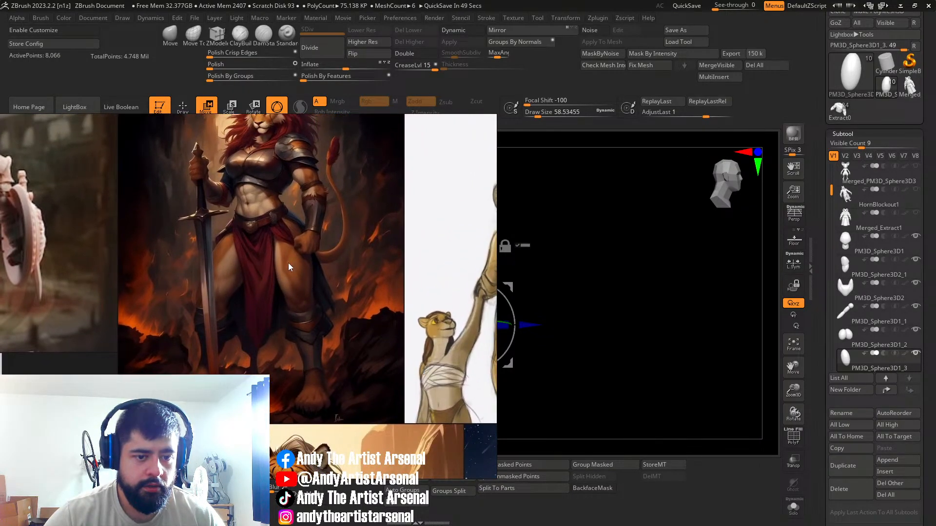
pyautogui.moveTo(293, 282); pyautogui.dragTo(268, 270, button='middle')
pyautogui.scroll(-3, 304, 235)
pyautogui.scroll(3, 309, 224)
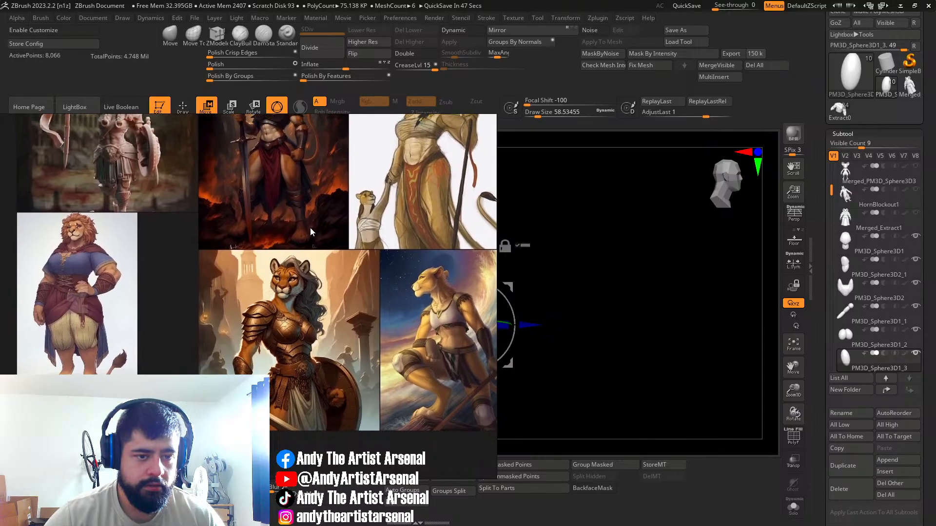
# Step: Return to the standing lion-beast reference and study its thigh, knee, hock and paw shapes
pyautogui.moveTo(322, 264); pyautogui.dragTo(208, 349, button='middle')
pyautogui.scroll(-3, 265, 337)
pyautogui.moveTo(323, 312); pyautogui.dragTo(206, 308, button='middle')
pyautogui.scroll(6, 402, 304)
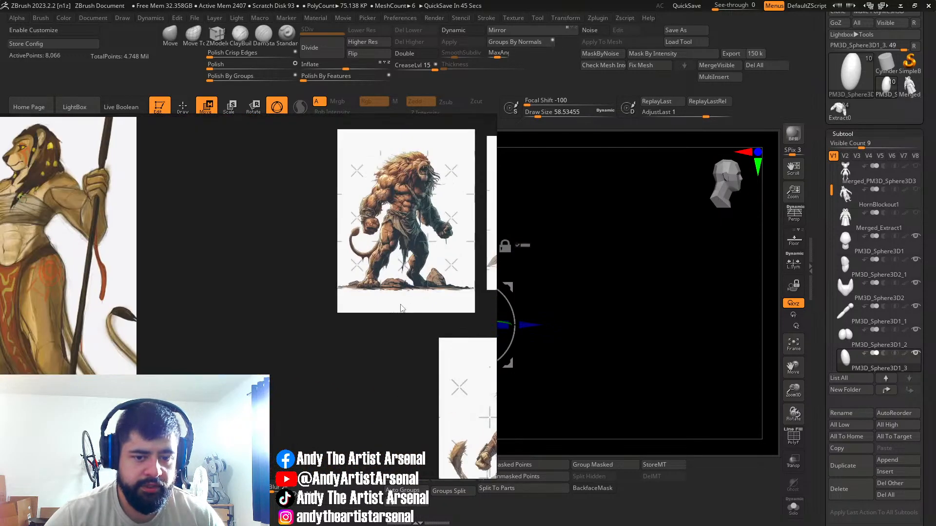
pyautogui.moveTo(339, 287); pyautogui.dragTo(302, 321, button='middle')
pyautogui.moveTo(330, 282); pyautogui.dragTo(327, 306, button='middle')
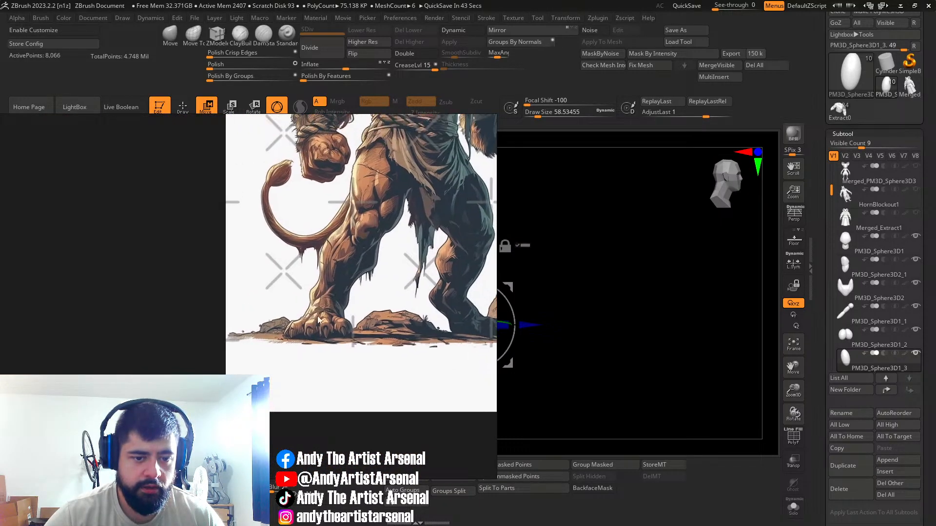
pyautogui.moveTo(442, 112)
pyautogui.moveTo(443, 188); pyautogui.dragTo(408, 221, button='middle')
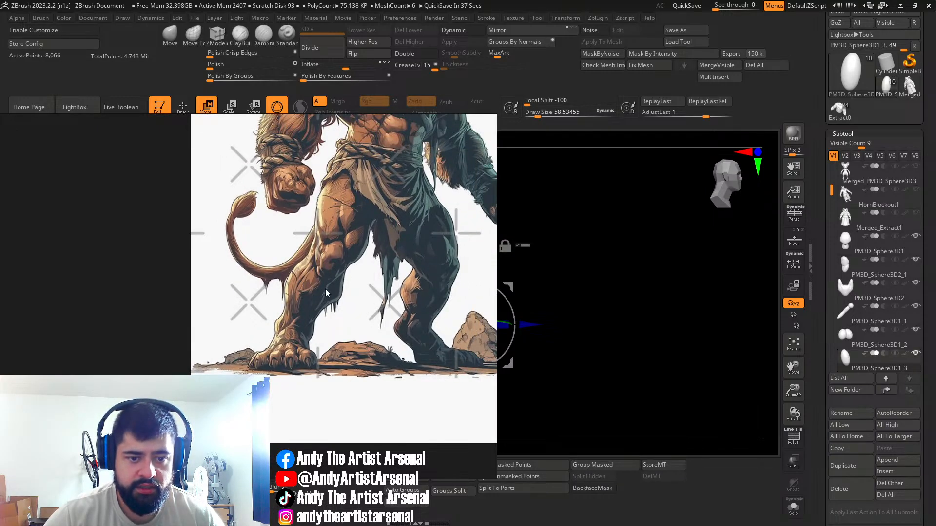
pyautogui.click(461, 119)
# Step: Duplicate the thigh ellipsoid below the thigh as a lower-leg segment, tilt it backward by about 24 degrees and adjust its placement and length
pyautogui.keyDown('shift'); pyautogui.moveTo(561, 337); pyautogui.dragTo(543, 303); pyautogui.keyUp('shift')
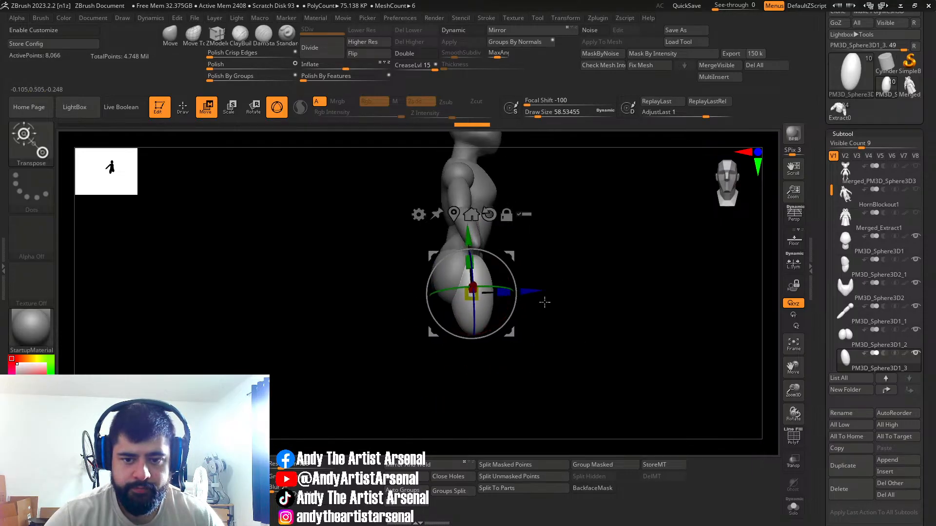
pyautogui.keyDown('ctrl'); pyautogui.moveTo(464, 241); pyautogui.dragTo(468, 293); pyautogui.keyUp('ctrl')
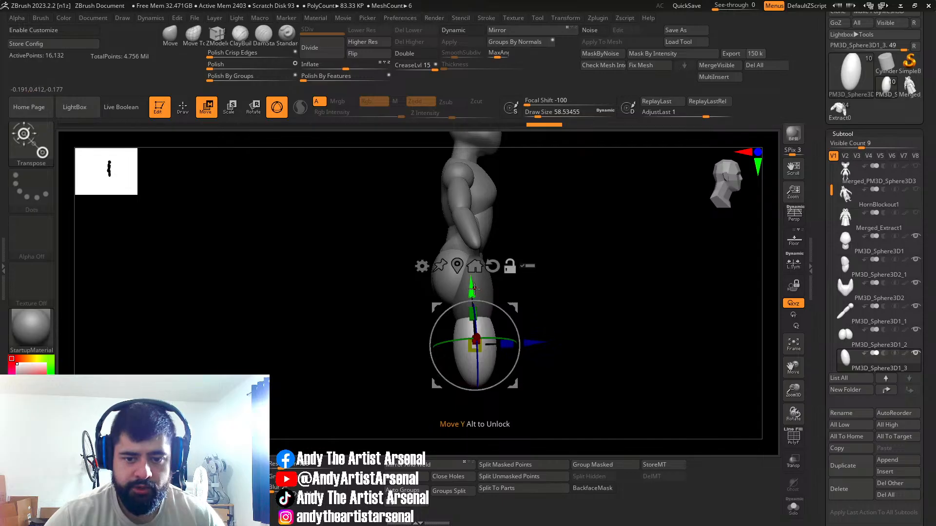
pyautogui.moveTo(475, 291); pyautogui.dragTo(468, 252)
pyautogui.moveTo(516, 290); pyautogui.dragTo(518, 302)
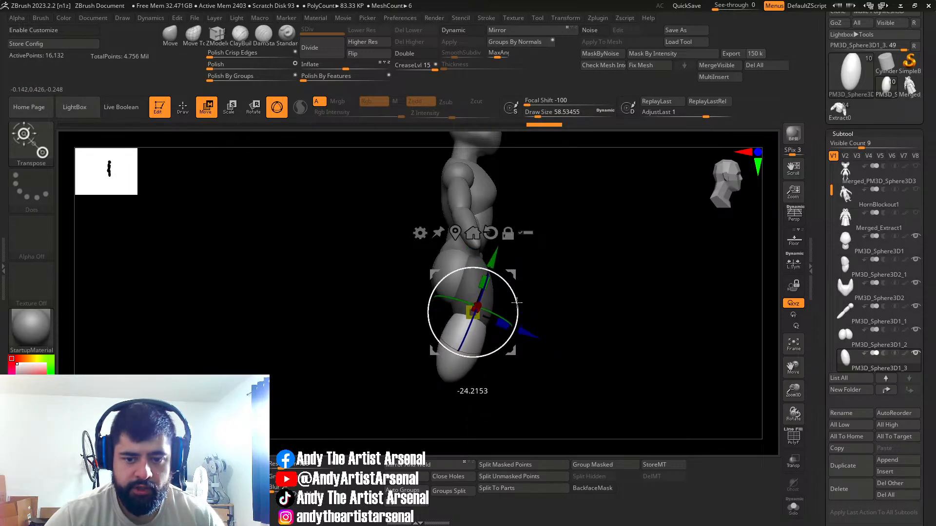
pyautogui.keyDown('shift'); pyautogui.moveTo(525, 315); pyautogui.dragTo(485, 325, button='right'); pyautogui.keyUp('shift')
pyautogui.moveTo(481, 317); pyautogui.dragTo(475, 315)
pyautogui.moveTo(476, 320); pyautogui.dragTo(490, 336, button='right')
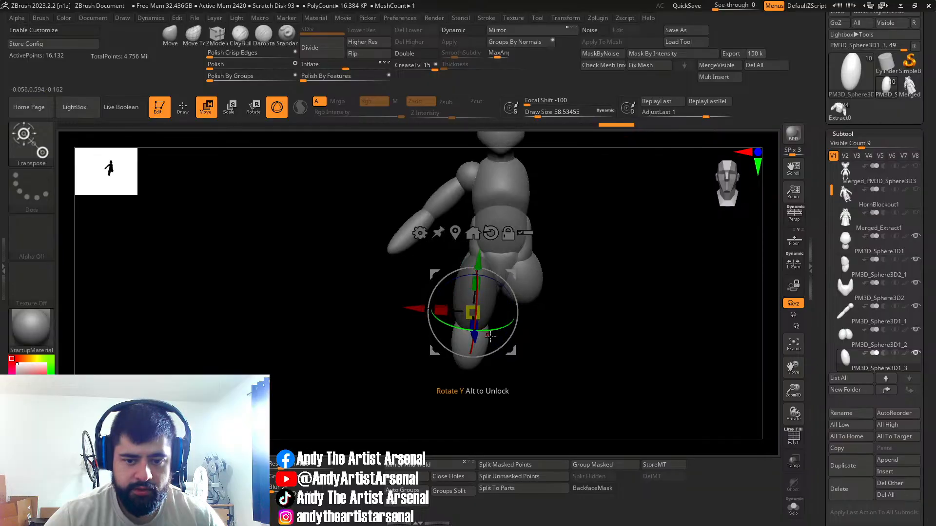
pyautogui.moveTo(476, 257); pyautogui.dragTo(482, 282)
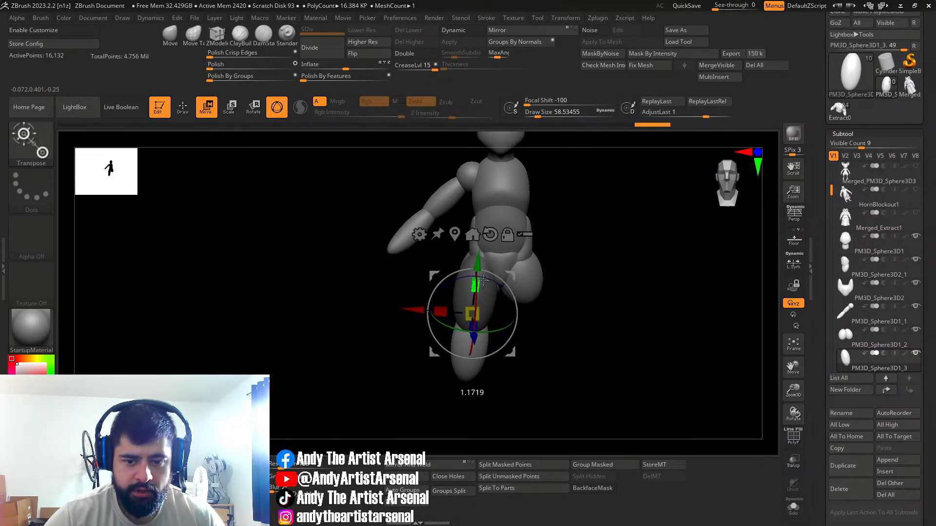
# Step: Refine the lower-leg segment with the Move brush at a draw size of about 101, recheck the reference, and scale its length to about 0.88
pyautogui.press('q')
pyautogui.keyDown('shift'); pyautogui.moveTo(525, 370); pyautogui.dragTo(475, 368, button='right'); pyautogui.keyUp('shift')
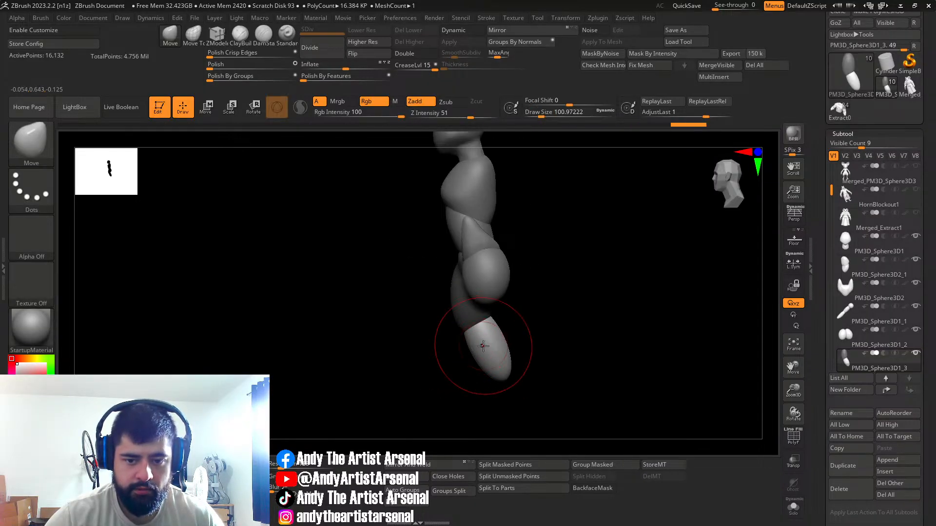
pyautogui.moveTo(501, 328); pyautogui.dragTo(528, 338, button='right')
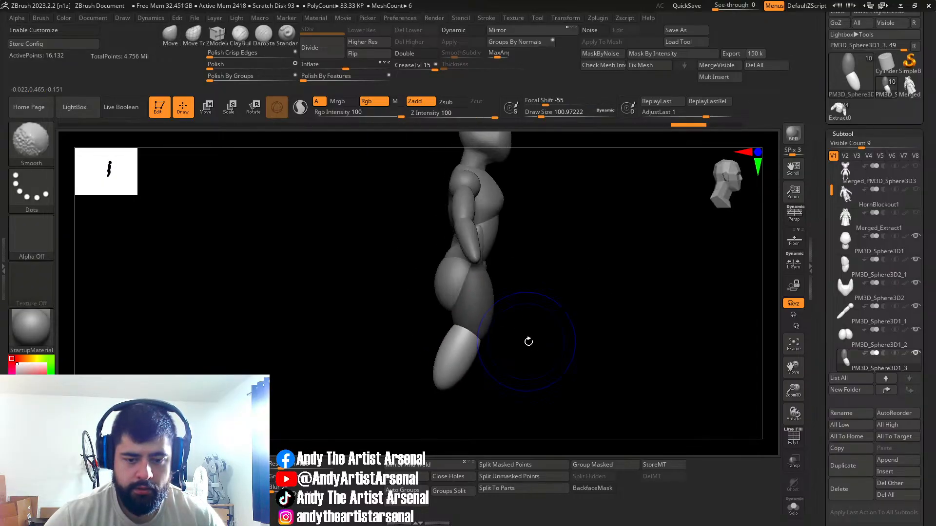
pyautogui.hotkey('alt', 'Tab')
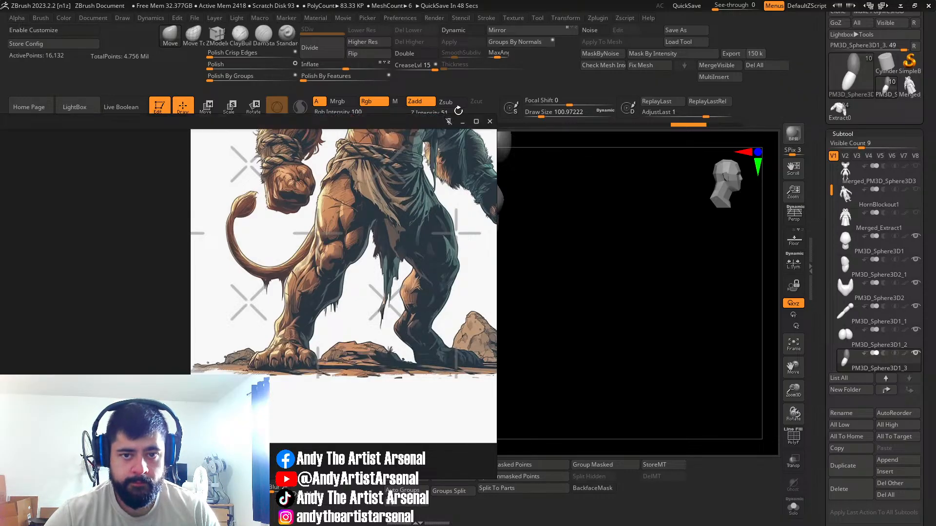
pyautogui.click(467, 122)
pyautogui.moveTo(482, 351)
pyautogui.mouseDown(button='right')
pyautogui.moveTo(446, 348)
pyautogui.moveTo(497, 356)
pyautogui.mouseUp(button='right')
pyautogui.press('e')
pyautogui.moveTo(489, 293); pyautogui.dragTo(489, 296)
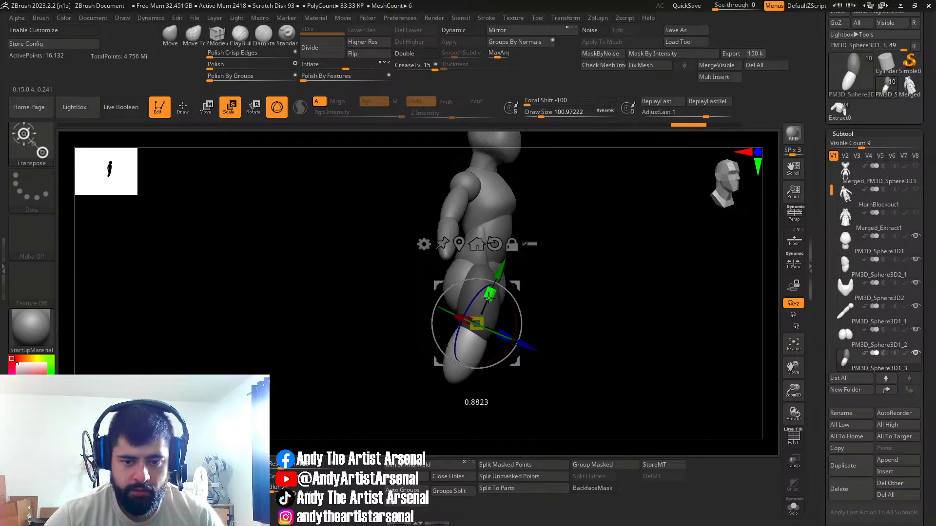
pyautogui.press('q')
pyautogui.moveTo(501, 382)
pyautogui.keyDown('alt'); pyautogui.mouseDown(button='right')
pyautogui.moveTo(466, 333)
pyautogui.moveTo(473, 331)
pyautogui.mouseUp(button='right'); pyautogui.keyUp('alt')
# Step: Duplicate the lower-leg segment downward as a hock segment, and rotate and position it to angle forward from the heel
pyautogui.press('w')
pyautogui.moveTo(483, 252); pyautogui.dragTo(462, 311)
pyautogui.moveTo(482, 320); pyautogui.dragTo(446, 318, button='right')
pyautogui.moveTo(443, 318); pyautogui.dragTo(444, 279)
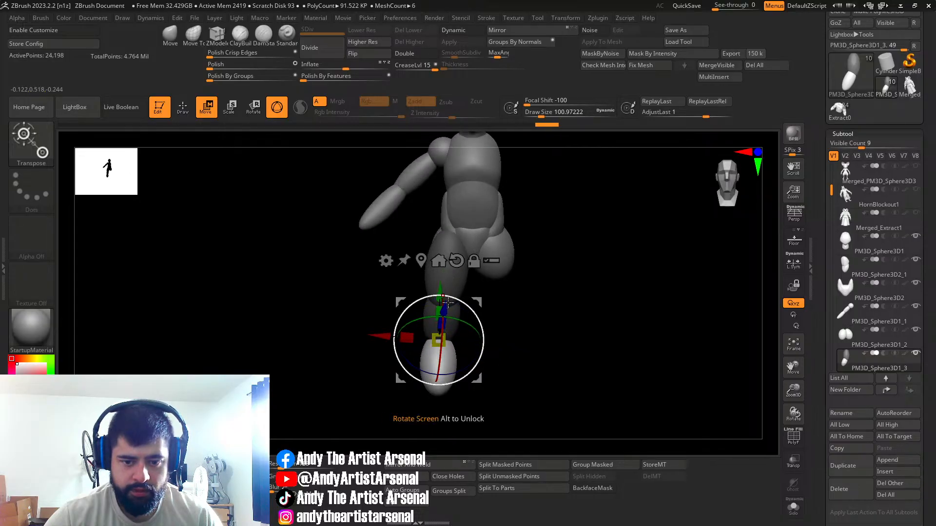
pyautogui.moveTo(459, 307); pyautogui.dragTo(503, 316, button='right')
pyautogui.moveTo(425, 347); pyautogui.dragTo(416, 345)
pyautogui.moveTo(480, 311); pyautogui.dragTo(467, 306, button='right')
pyautogui.moveTo(464, 301); pyautogui.dragTo(467, 295)
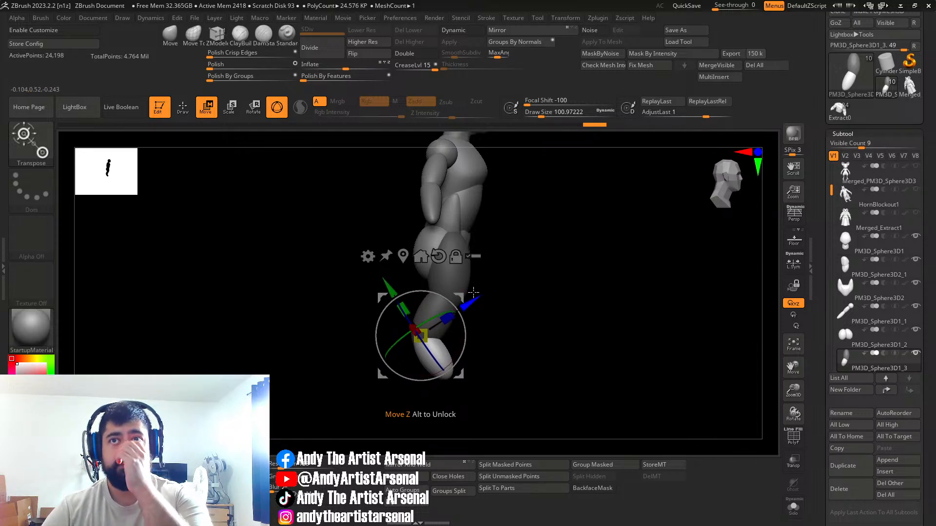
# Step: Reshape the hock segment with the Move brush at a draw size of about 101, then reduce the draw size to about 81
pyautogui.moveTo(497, 391)
pyautogui.mouseDown(button='right')
pyautogui.moveTo(518, 328)
pyautogui.moveTo(484, 328)
pyautogui.moveTo(545, 309)
pyautogui.moveTo(535, 263)
pyautogui.moveTo(474, 328)
pyautogui.moveTo(429, 323)
pyautogui.moveTo(449, 337)
pyautogui.moveTo(505, 328)
pyautogui.moveTo(489, 315)
pyautogui.moveTo(466, 324)
pyautogui.moveTo(519, 329)
pyautogui.moveTo(449, 328)
pyautogui.moveTo(486, 347)
pyautogui.mouseUp(button='right')
pyautogui.press('q')
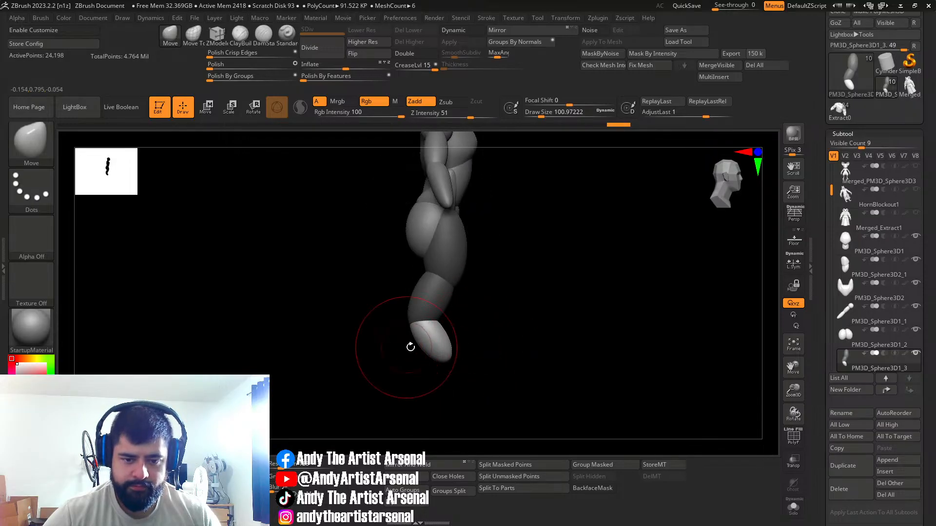
pyautogui.moveTo(416, 347)
pyautogui.mouseDown()
pyautogui.moveTo(428, 338)
pyautogui.moveTo(419, 344)
pyautogui.moveTo(406, 319)
pyautogui.moveTo(380, 328)
pyautogui.moveTo(427, 322)
pyautogui.moveTo(441, 305)
pyautogui.moveTo(491, 351)
pyautogui.mouseUp()
pyautogui.press(']')
pyautogui.press('space')
# Step: Duplicate the hock segment downward as a foot and rotate it to point forward horizontally
pyautogui.press('w')
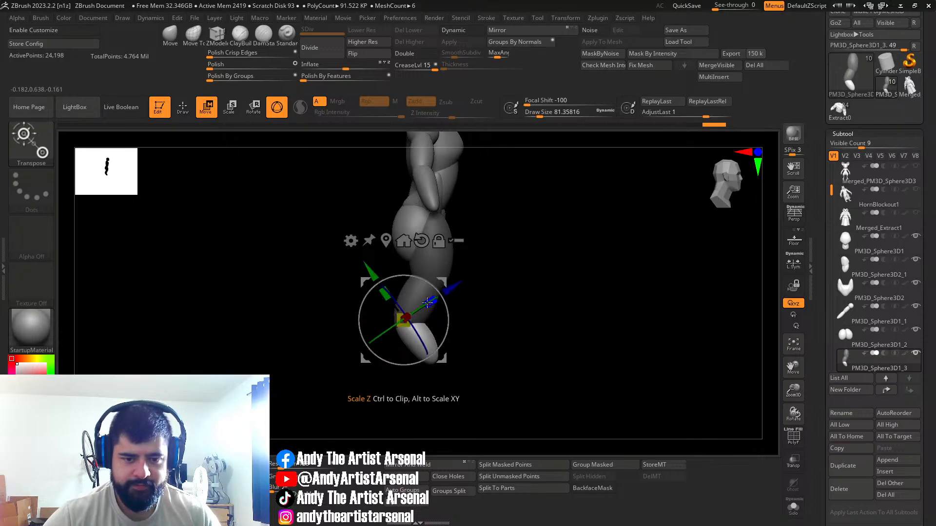
pyautogui.keyDown('ctrl'); pyautogui.moveTo(420, 316); pyautogui.dragTo(437, 390); pyautogui.keyUp('ctrl')
pyautogui.moveTo(442, 346); pyautogui.dragTo(453, 356)
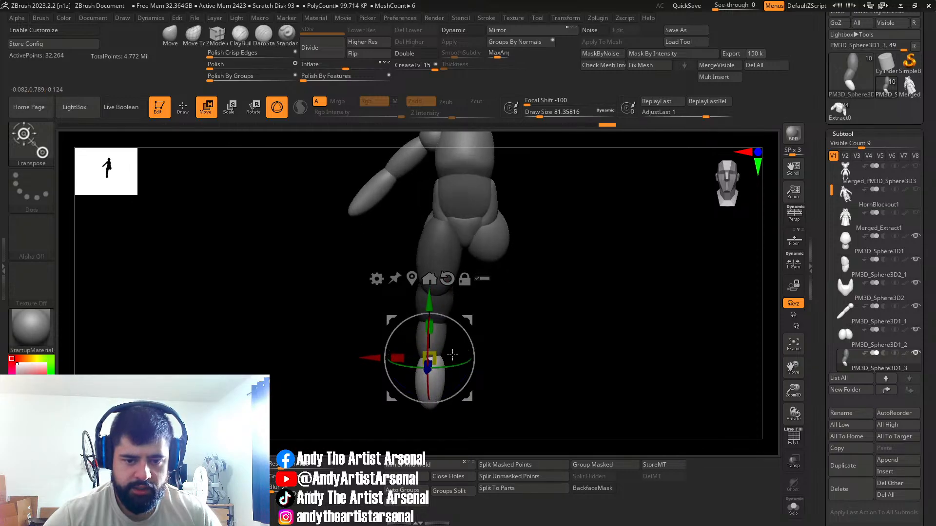
pyautogui.moveTo(451, 312)
pyautogui.mouseDown()
pyautogui.moveTo(493, 368)
pyautogui.moveTo(543, 330)
pyautogui.mouseUp()
pyautogui.press('q')
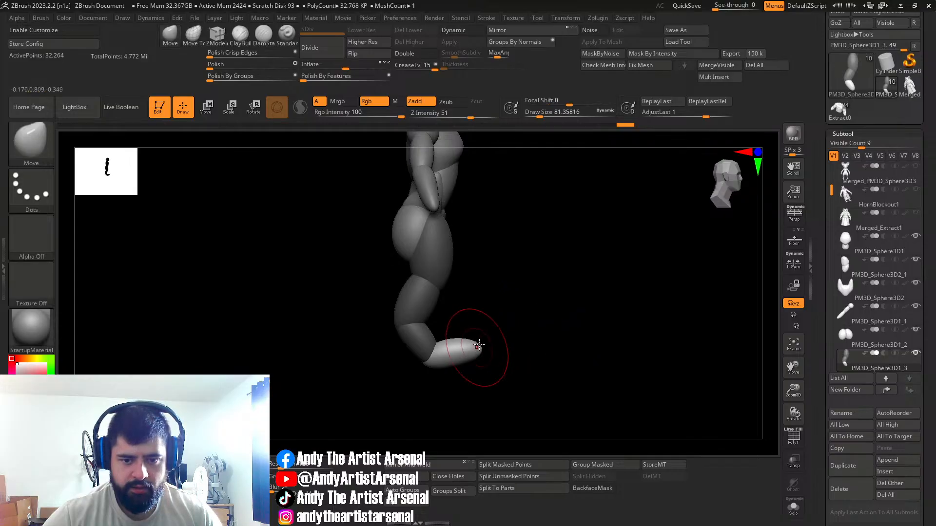
# Step: Resize the foot with the gizmo and shape it into a short, flat paw with the Move brush
pyautogui.press('w')
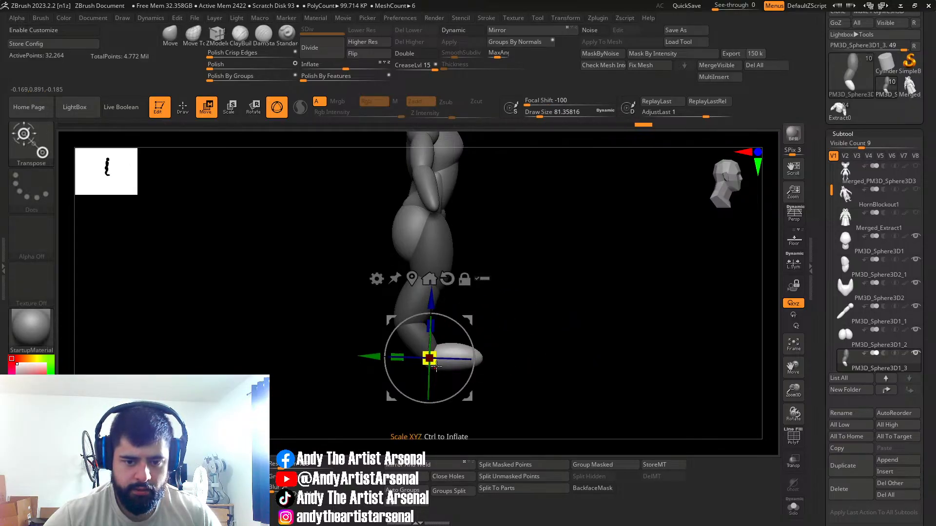
pyautogui.press('q')
pyautogui.moveTo(431, 362)
pyautogui.mouseDown()
pyautogui.moveTo(476, 323)
pyautogui.moveTo(455, 355)
pyautogui.moveTo(453, 407)
pyautogui.mouseUp()
pyautogui.press('w')
pyautogui.moveTo(396, 361); pyautogui.dragTo(387, 361)
pyautogui.press('q')
pyautogui.moveTo(420, 388)
pyautogui.mouseDown()
pyautogui.moveTo(420, 396)
pyautogui.moveTo(436, 388)
pyautogui.moveTo(431, 376)
pyautogui.moveTo(451, 353)
pyautogui.moveTo(455, 365)
pyautogui.moveTo(439, 366)
pyautogui.moveTo(514, 349)
pyautogui.moveTo(469, 376)
pyautogui.moveTo(497, 349)
pyautogui.moveTo(462, 356)
pyautogui.mouseUp()
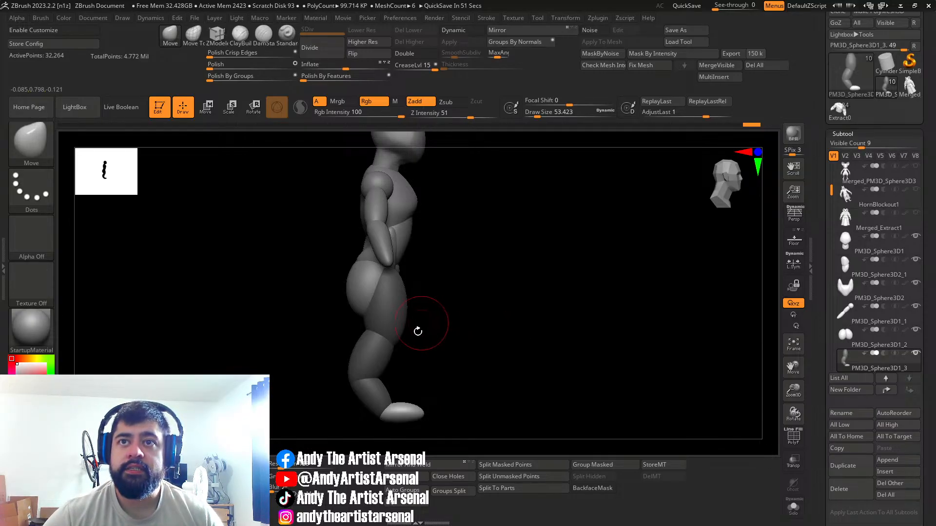
# Step: Adjust the leg behind the knee with the Move Topological brush at a draw size of about 81
pyautogui.moveTo(514, 304)
pyautogui.mouseDown()
pyautogui.moveTo(542, 291)
pyautogui.moveTo(431, 312)
pyautogui.moveTo(482, 328)
pyautogui.moveTo(539, 313)
pyautogui.moveTo(487, 286)
pyautogui.moveTo(478, 348)
pyautogui.moveTo(454, 349)
pyautogui.moveTo(497, 322)
pyautogui.moveTo(490, 348)
pyautogui.moveTo(555, 328)
pyautogui.moveTo(475, 342)
pyautogui.moveTo(432, 222)
pyautogui.mouseUp()
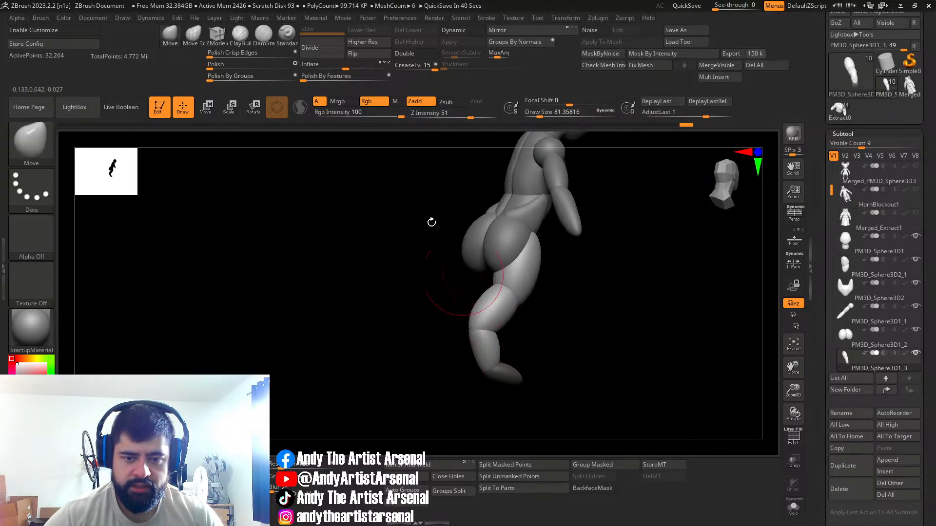
pyautogui.click(191, 32)
pyautogui.moveTo(481, 310); pyautogui.dragTo(460, 306, button='right')
pyautogui.moveTo(492, 296); pyautogui.dragTo(496, 290)
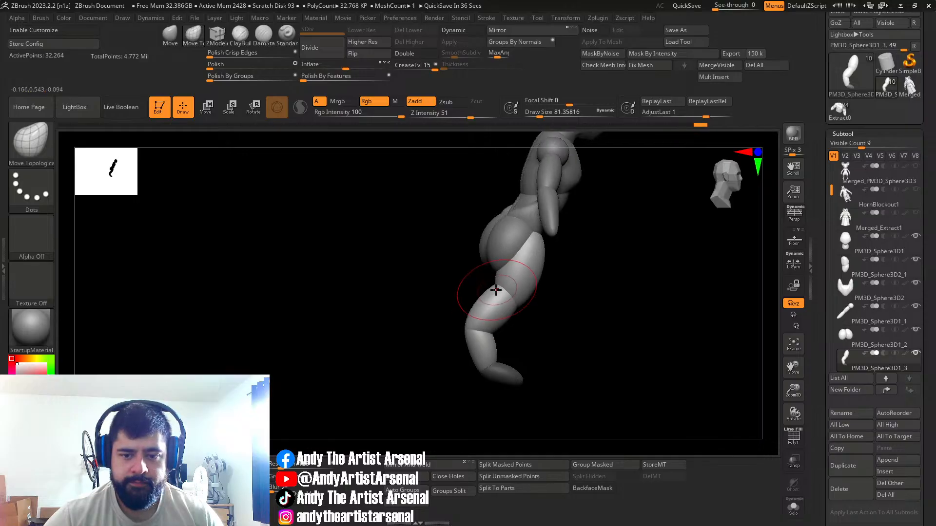
pyautogui.moveTo(500, 296); pyautogui.dragTo(587, 360, button='right')
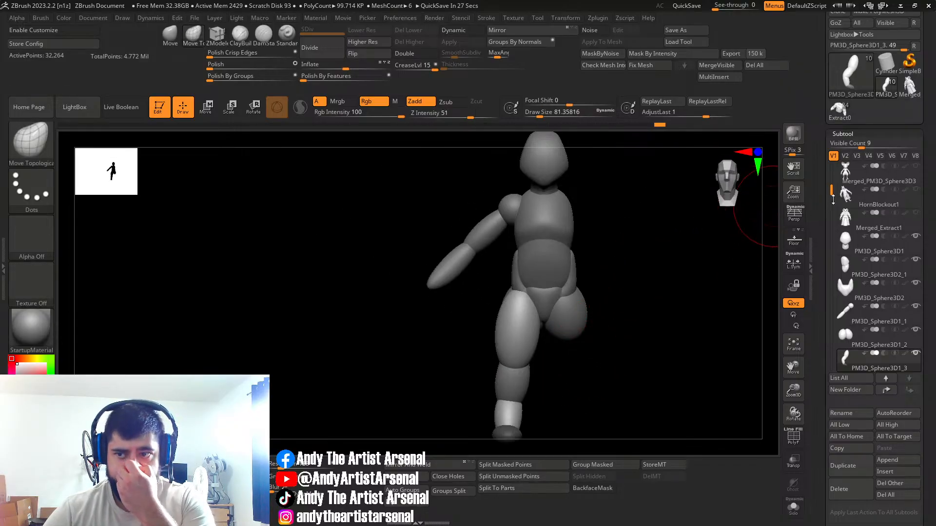
# Step: Select Merged_PM3D_Sphere3D3, HornBlockout1 and Merged_Extract1 in turn to compare the other characters with the new blockout
pyautogui.moveTo(666, 287); pyautogui.dragTo(579, 227, button='right')
pyautogui.click(845, 174)
pyautogui.keyDown('alt'); pyautogui.moveTo(580, 320); pyautogui.dragTo(497, 290, button='right'); pyautogui.keyUp('alt')
pyautogui.keyDown('alt'); pyautogui.moveTo(562, 251); pyautogui.dragTo(524, 214, button='right'); pyautogui.keyUp('alt')
pyautogui.keyDown('alt'); pyautogui.moveTo(598, 239); pyautogui.dragTo(612, 253, button='right'); pyautogui.keyUp('alt')
pyautogui.click(846, 195)
pyautogui.keyDown('alt'); pyautogui.moveTo(379, 299); pyautogui.dragTo(522, 217, button='right'); pyautogui.keyUp('alt')
pyautogui.click(849, 226)
pyautogui.keyDown('alt'); pyautogui.moveTo(348, 253); pyautogui.dragTo(524, 238, button='right'); pyautogui.keyUp('alt')
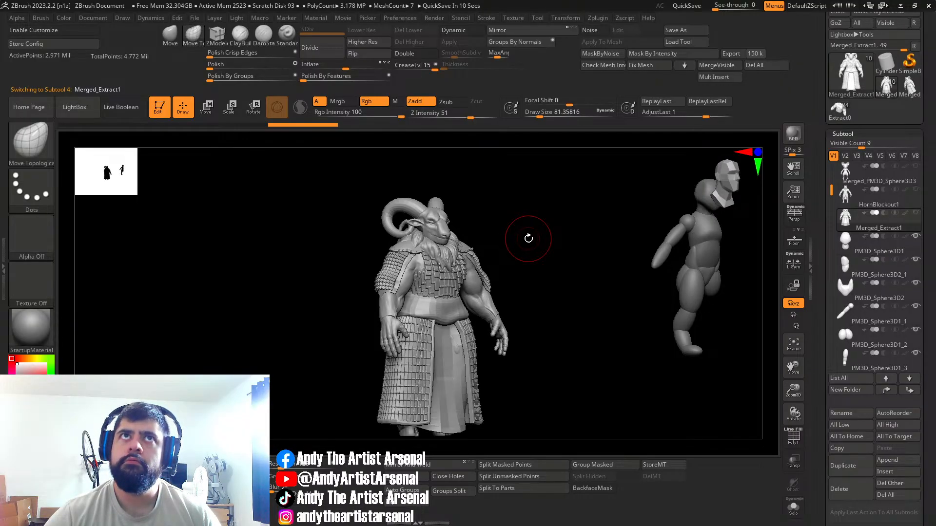
# Step: Compare the armoured ram with the new blockout from the front, aborting the auto-save
pyautogui.keyDown('alt'); pyautogui.moveTo(528, 238); pyautogui.dragTo(607, 253, button='right'); pyautogui.keyUp('alt')
pyautogui.keyDown('alt'); pyautogui.moveTo(400, 200); pyautogui.dragTo(409, 179, button='right'); pyautogui.keyUp('alt')
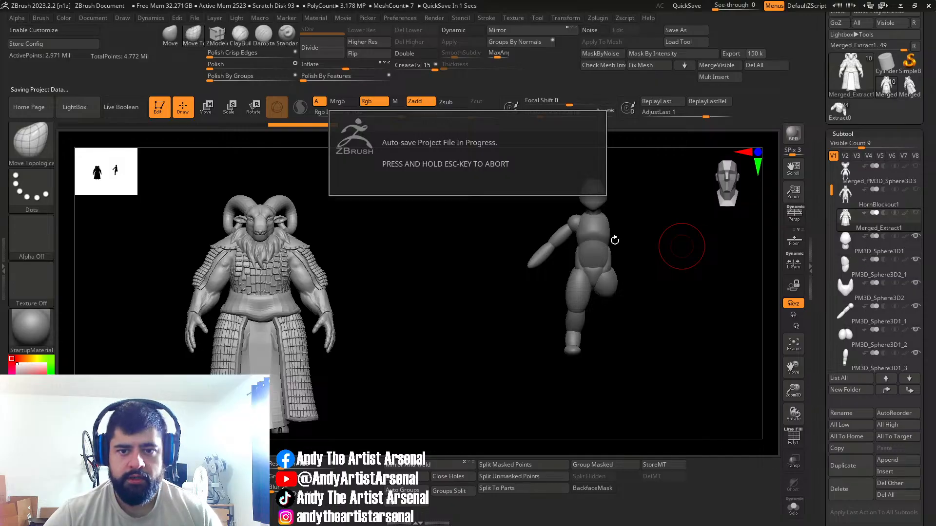
pyautogui.press('Escape')
pyautogui.keyDown('alt'); pyautogui.moveTo(631, 267); pyautogui.dragTo(582, 268, button='right'); pyautogui.keyUp('alt')
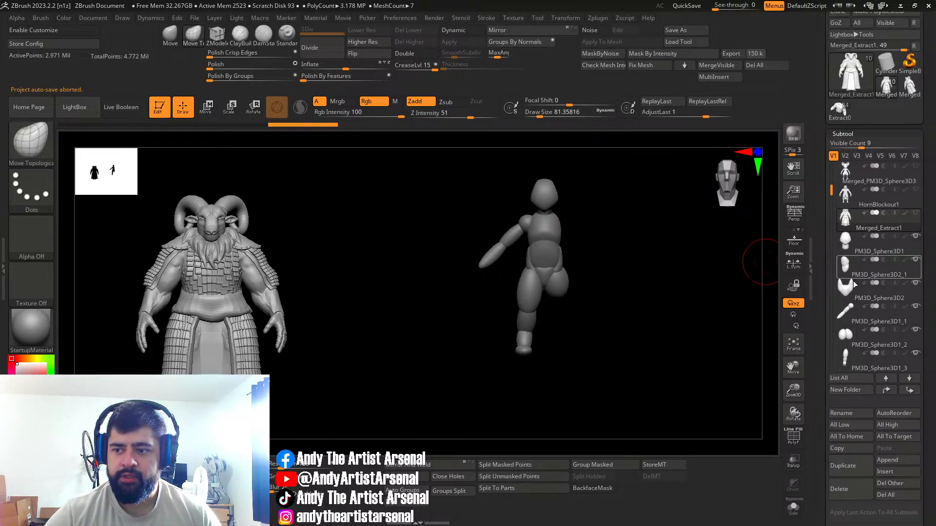
# Step: Select the PM3D_Sphere3D1 subtool, activate the Move gizmo and show Merged_Extract1 again beside the blockout
pyautogui.keyDown('alt'); pyautogui.moveTo(679, 303); pyautogui.dragTo(601, 306, button='right'); pyautogui.keyUp('alt')
pyautogui.press('w')
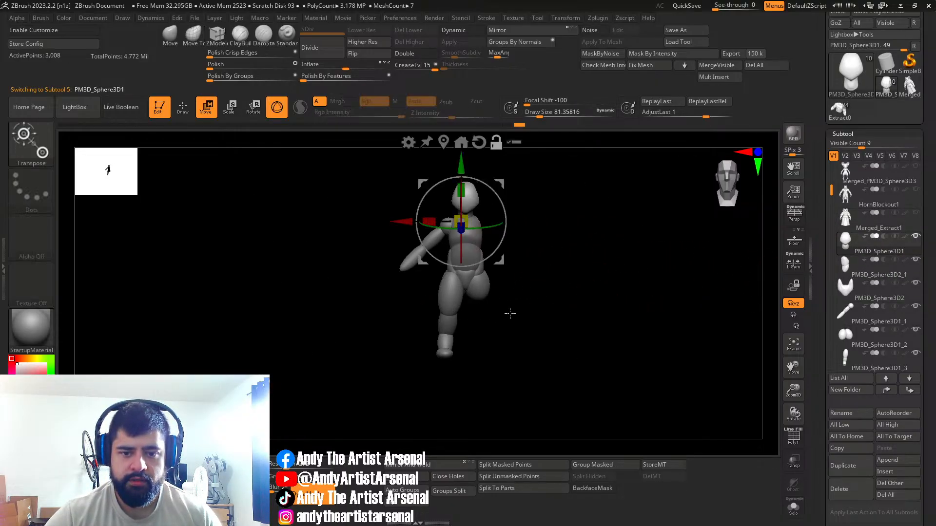
pyautogui.keyDown('alt'); pyautogui.moveTo(502, 313); pyautogui.dragTo(549, 312, button='right'); pyautogui.keyUp('alt')
pyautogui.click(562, 143)
pyautogui.keyDown('alt'); pyautogui.moveTo(588, 245); pyautogui.dragTo(583, 266, button='right'); pyautogui.keyUp('alt')
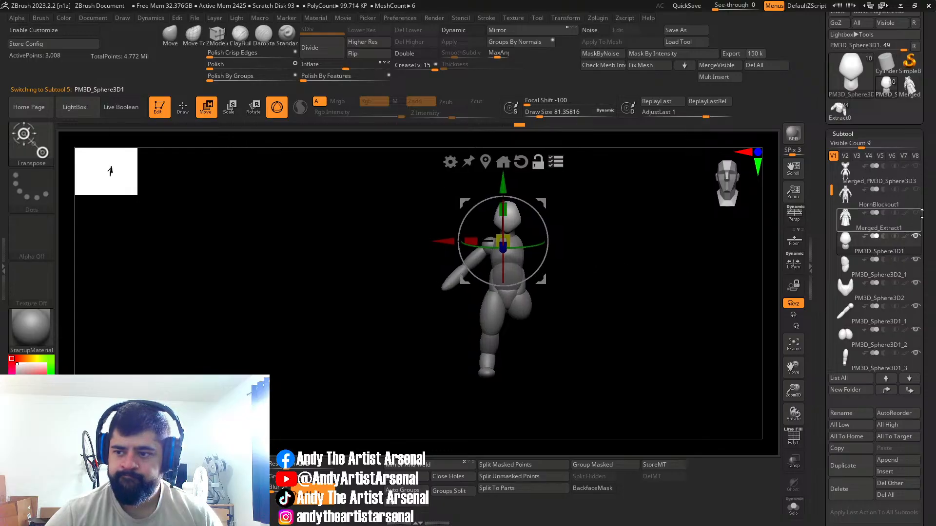
pyautogui.click(917, 213)
pyautogui.moveTo(543, 246); pyautogui.dragTo(577, 222)
pyautogui.keyDown('alt'); pyautogui.moveTo(576, 222); pyautogui.dragTo(627, 197, button='right'); pyautogui.keyUp('alt')
pyautogui.click(556, 216)
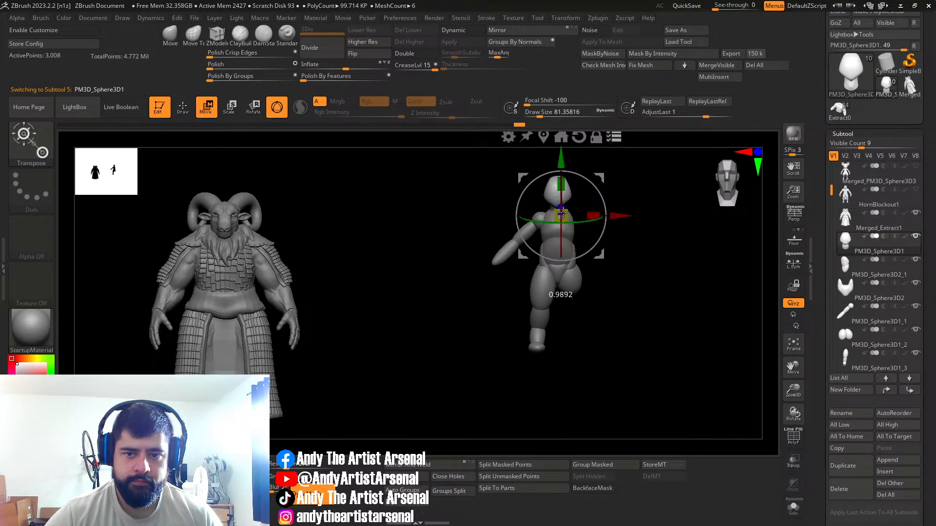
# Step: Exclude the armoured ram from the multi-subtool transform and try scaling the blockout from the upper body, undoing each attempt
pyautogui.moveTo(561, 216); pyautogui.dragTo(549, 237)
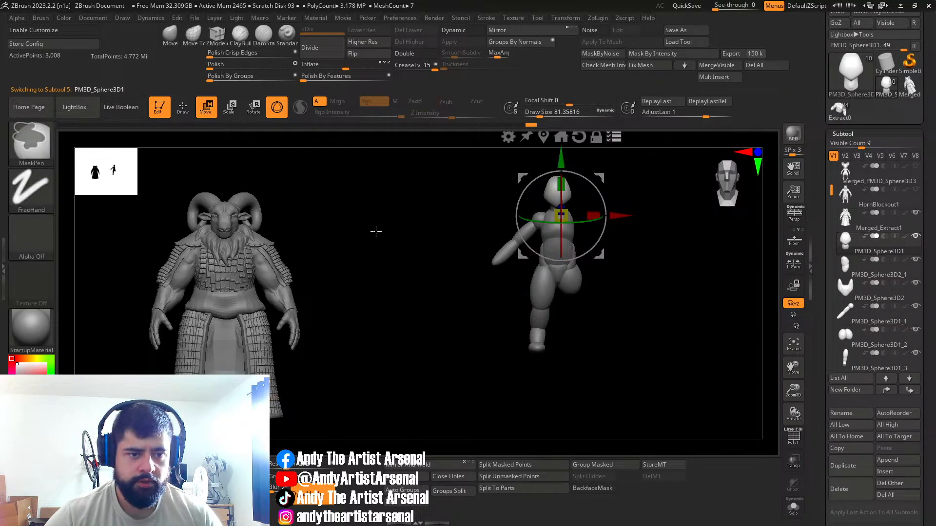
pyautogui.keyDown('ctrl'); pyautogui.keyDown('shift'); pyautogui.moveTo(269, 168); pyautogui.dragTo(337, 389); pyautogui.keyUp('shift'); pyautogui.keyUp('ctrl')
pyautogui.keyDown('alt'); pyautogui.moveTo(582, 282); pyautogui.dragTo(539, 309, button='right'); pyautogui.keyUp('alt')
pyautogui.moveTo(529, 240); pyautogui.dragTo(536, 235)
pyautogui.hotkey('ctrl', 'z')
pyautogui.keyDown('ctrl'); pyautogui.moveTo(567, 330); pyautogui.dragTo(582, 361); pyautogui.keyUp('ctrl')
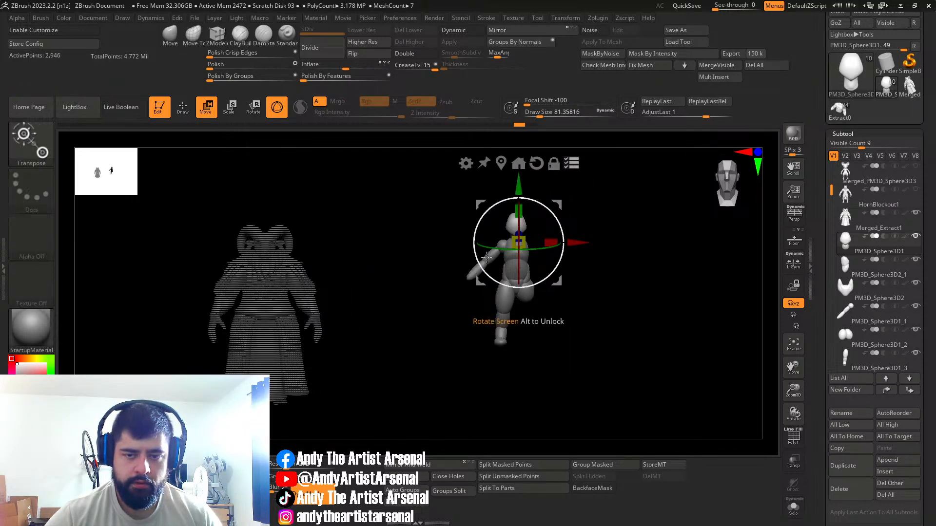
pyautogui.keyDown('ctrl'); pyautogui.keyDown('shift'); pyautogui.moveTo(429, 208); pyautogui.dragTo(552, 395); pyautogui.keyUp('shift'); pyautogui.keyUp('ctrl')
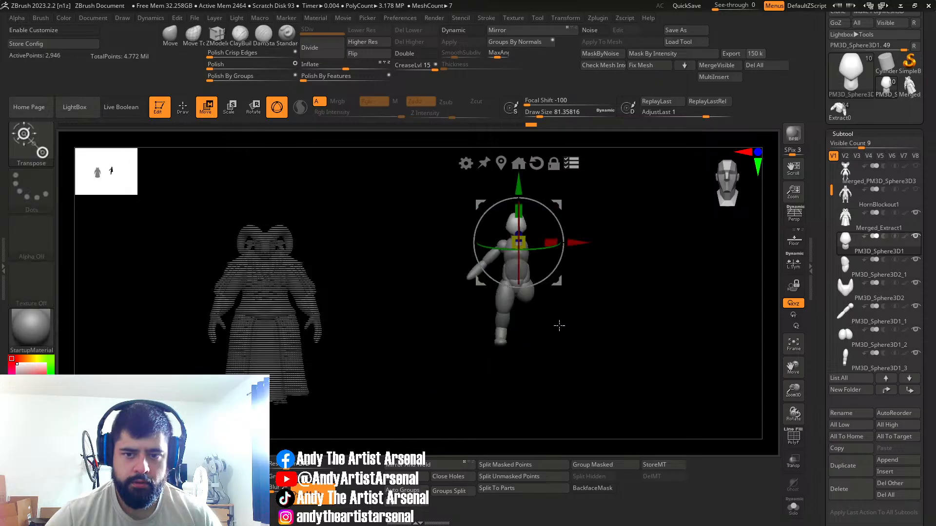
pyautogui.moveTo(521, 241)
pyautogui.mouseDown()
pyautogui.moveTo(531, 234)
pyautogui.moveTo(525, 239)
pyautogui.mouseUp()
pyautogui.hotkey('ctrl', 'z')
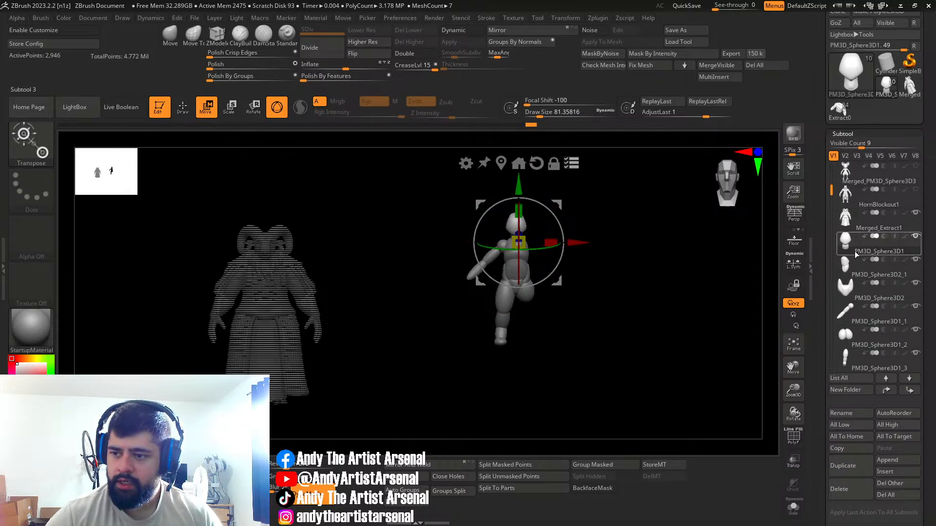
# Step: Select the leg subtool PM3D_Sphere3D1_3 and lower the whole blockout with the gizmo to the ram's ground level
pyautogui.click(846, 362)
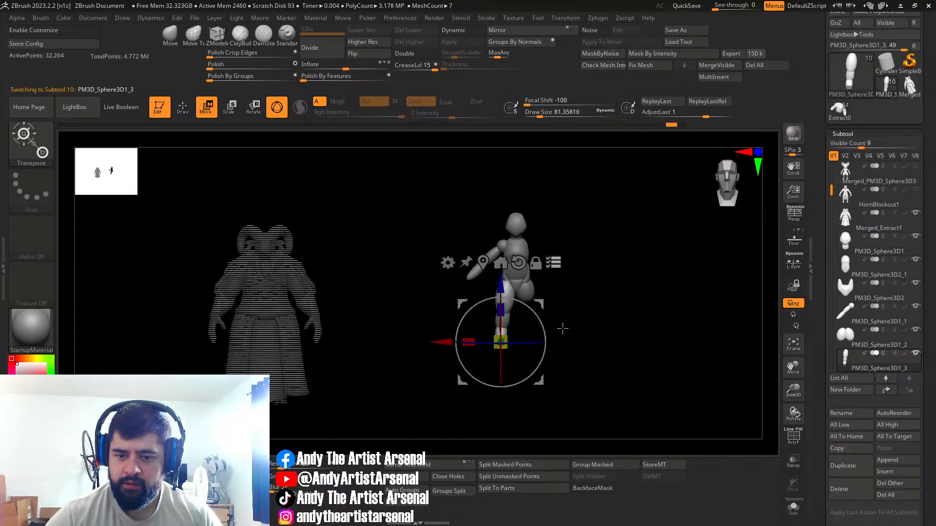
pyautogui.keyDown('shift'); pyautogui.moveTo(516, 298); pyautogui.dragTo(509, 296, button='right'); pyautogui.keyUp('shift')
pyautogui.moveTo(501, 287); pyautogui.dragTo(501, 327)
pyautogui.keyDown('alt'); pyautogui.moveTo(627, 366); pyautogui.dragTo(615, 382, button='right'); pyautogui.keyUp('alt')
pyautogui.moveTo(482, 362); pyautogui.dragTo(484, 381)
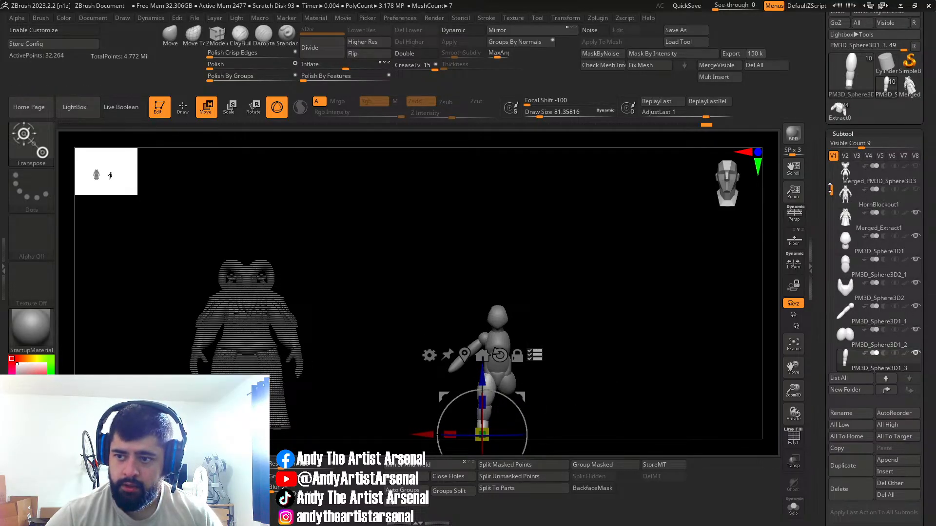
# Step: Scale the blockout up from the foot to nearly match the Scale figure, showing and excluding that figure first and hiding it when done
pyautogui.moveTo(831, 190); pyautogui.dragTo(832, 152)
pyautogui.click(917, 168)
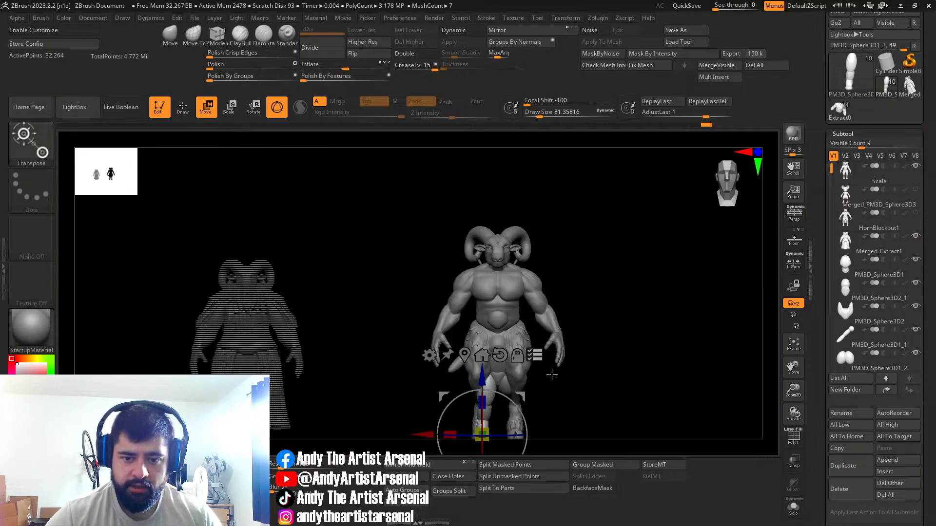
pyautogui.hotkey('ctrl', 'shift')
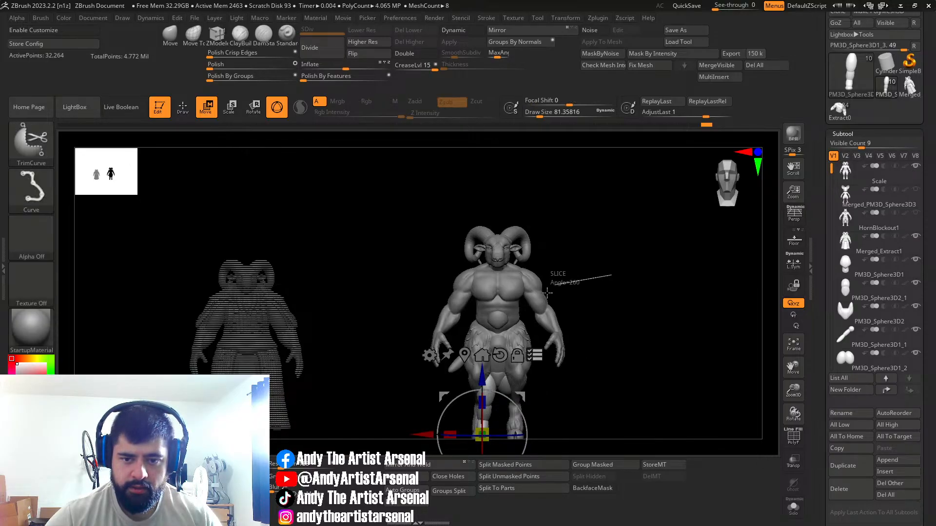
pyautogui.keyDown('ctrl'); pyautogui.keyDown('shift'); pyautogui.moveTo(541, 305); pyautogui.dragTo(543, 310); pyautogui.keyUp('shift'); pyautogui.keyUp('ctrl')
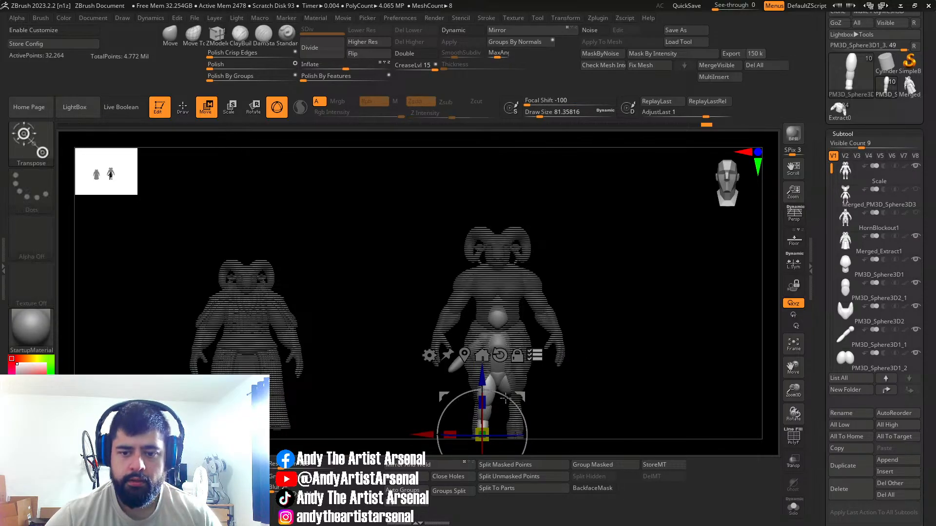
pyautogui.moveTo(489, 429); pyautogui.dragTo(498, 425)
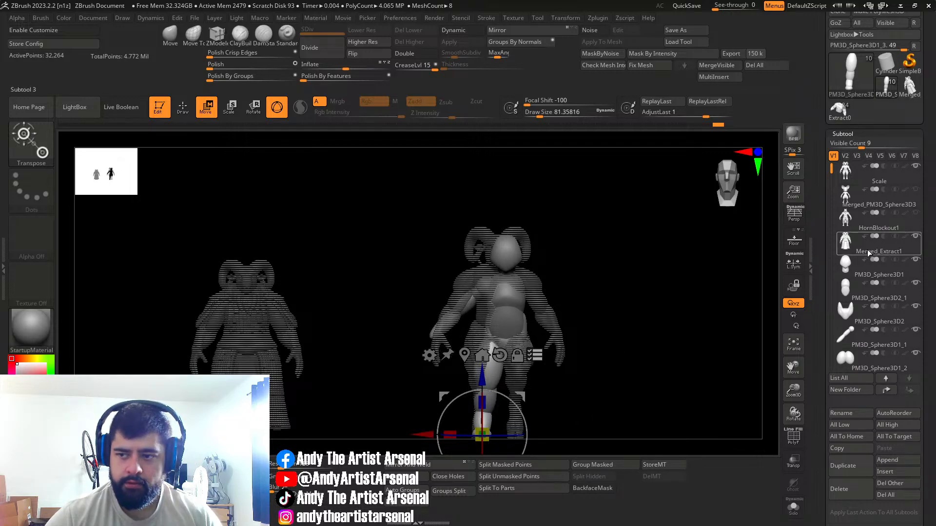
pyautogui.click(918, 168)
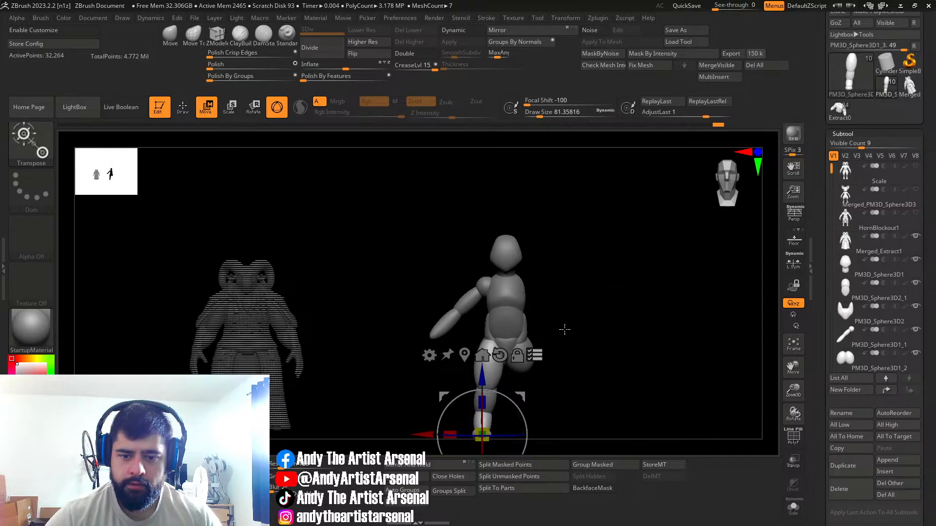
pyautogui.press('q')
pyautogui.keyDown('alt'); pyautogui.moveTo(568, 353); pyautogui.dragTo(538, 336, button='right'); pyautogui.keyUp('alt')
pyautogui.moveTo(580, 342)
pyautogui.keyDown('ctrl'); pyautogui.mouseDown(button='right')
pyautogui.moveTo(543, 350)
pyautogui.moveTo(548, 379)
pyautogui.mouseUp(button='right'); pyautogui.keyUp('ctrl')
pyautogui.press('w')
pyautogui.click(426, 389)
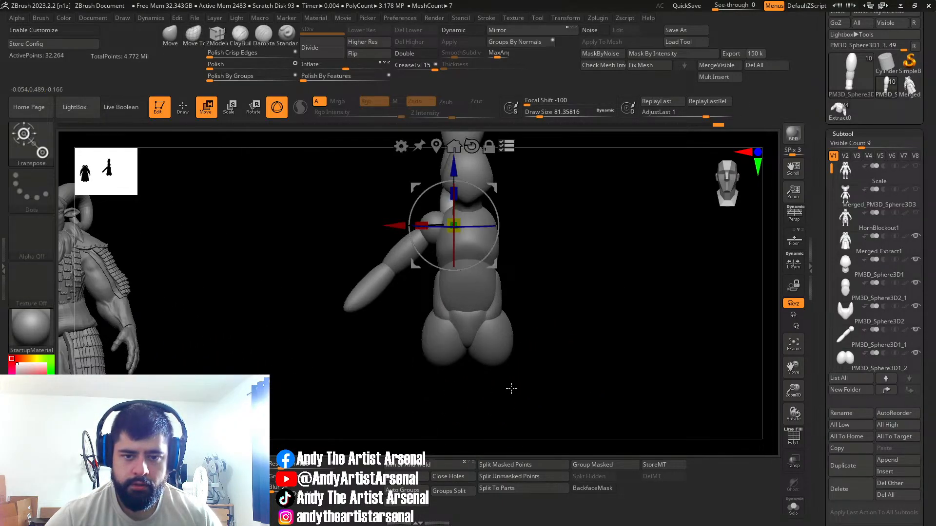
pyautogui.hotkey('ctrl', 'z')
# Step: Hide the Merged_Extract1 subtool and return to the Move Topological brush on the blockout's leg
pyautogui.keyDown('alt'); pyautogui.moveTo(518, 332); pyautogui.dragTo(553, 293, button='right'); pyautogui.keyUp('alt')
pyautogui.click(916, 237)
pyautogui.press('q')
pyautogui.moveTo(553, 278)
pyautogui.mouseDown()
pyautogui.moveTo(468, 349)
pyautogui.moveTo(445, 342)
pyautogui.mouseUp()
pyautogui.keyDown('alt'); pyautogui.moveTo(445, 341); pyautogui.dragTo(445, 336, button='right'); pyautogui.keyUp('alt')
pyautogui.moveTo(445, 337)
pyautogui.keyDown('ctrl'); pyautogui.mouseDown(button='right')
pyautogui.moveTo(429, 366)
pyautogui.moveTo(473, 375)
pyautogui.moveTo(495, 332)
pyautogui.moveTo(586, 338)
pyautogui.mouseUp(button='right'); pyautogui.keyUp('ctrl')
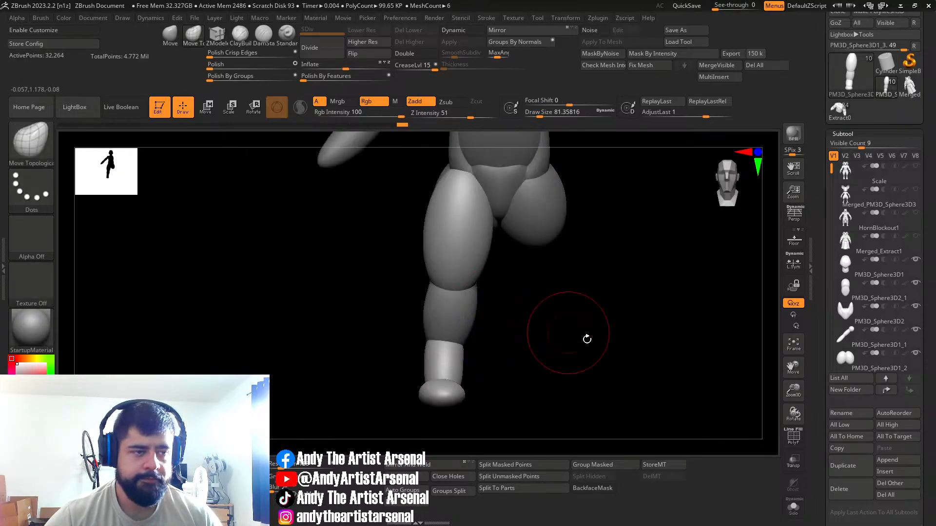
# Step: Bring up the lion warrior reference image and place it beside the blockout's leg for comparison
pyautogui.hotkey('alt', 'Tab')
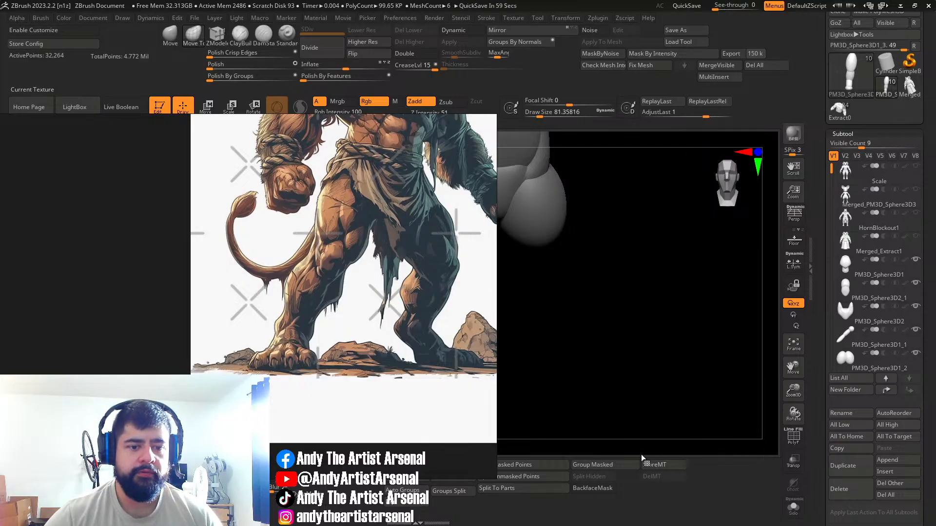
pyautogui.moveTo(295, 111); pyautogui.dragTo(168, 106)
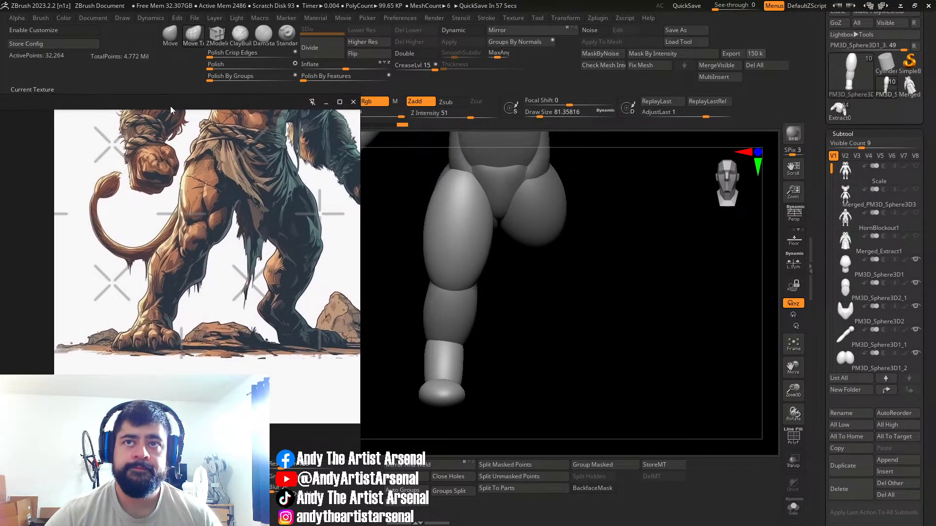
pyautogui.moveTo(564, 283); pyautogui.dragTo(588, 275, button='right')
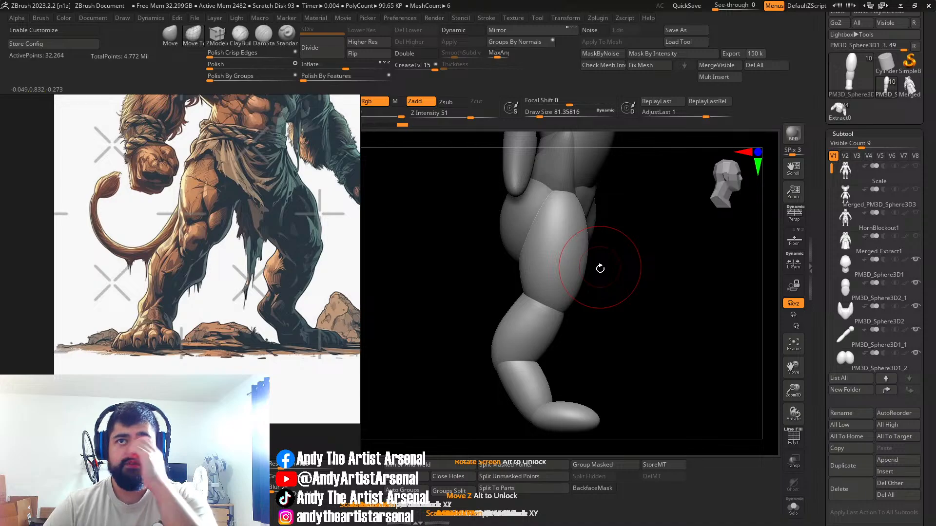
# Step: Reshape the lower leg with the Move Topological brush at a draw size of up to about 123, following the lion reference
pyautogui.moveTo(623, 316)
pyautogui.mouseDown(button='right')
pyautogui.moveTo(557, 367)
pyautogui.moveTo(572, 341)
pyautogui.moveTo(485, 340)
pyautogui.moveTo(517, 325)
pyautogui.moveTo(470, 345)
pyautogui.moveTo(511, 349)
pyautogui.mouseUp(button='right')
pyautogui.moveTo(509, 370); pyautogui.dragTo(512, 370)
pyautogui.moveTo(521, 362); pyautogui.dragTo(554, 327, button='right')
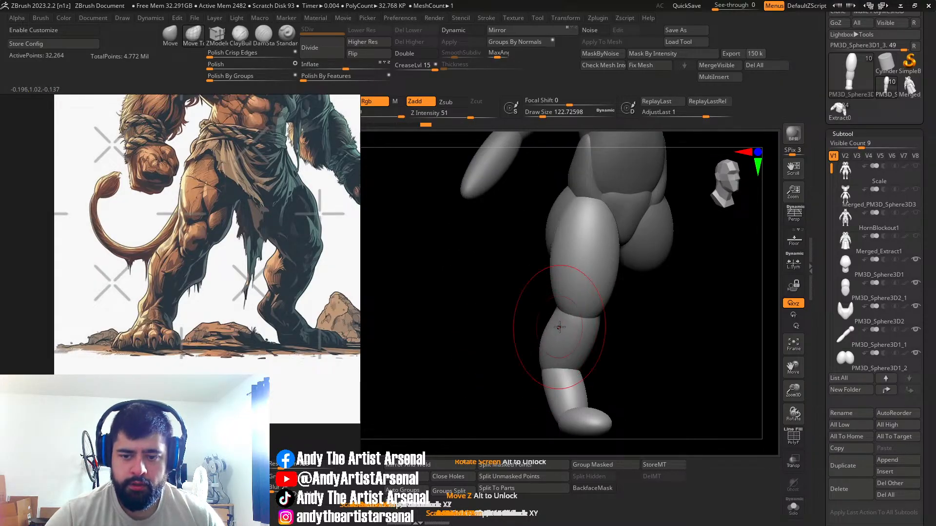
pyautogui.moveTo(654, 297)
pyautogui.mouseDown(button='right')
pyautogui.moveTo(547, 445)
pyautogui.moveTo(567, 369)
pyautogui.moveTo(535, 391)
pyautogui.moveTo(567, 396)
pyautogui.moveTo(571, 383)
pyautogui.moveTo(524, 355)
pyautogui.moveTo(599, 362)
pyautogui.moveTo(617, 331)
pyautogui.moveTo(621, 351)
pyautogui.mouseUp(button='right')
pyautogui.rightClick(620, 351)
# Step: Refine the calf and hock from the side and back with the Move Topological brush at draw sizes of about 81 to 94
pyautogui.moveTo(580, 195)
pyautogui.mouseDown(button='right')
pyautogui.moveTo(568, 282)
pyautogui.moveTo(550, 332)
pyautogui.moveTo(584, 365)
pyautogui.moveTo(554, 355)
pyautogui.moveTo(566, 363)
pyautogui.moveTo(579, 342)
pyautogui.moveTo(580, 374)
pyautogui.moveTo(596, 367)
pyautogui.moveTo(587, 330)
pyautogui.moveTo(595, 278)
pyautogui.moveTo(575, 265)
pyautogui.moveTo(601, 251)
pyautogui.moveTo(557, 242)
pyautogui.mouseUp(button='right')
pyautogui.keyDown('alt'); pyautogui.moveTo(489, 256); pyautogui.dragTo(549, 298, button='right'); pyautogui.keyUp('alt')
pyautogui.moveTo(548, 298); pyautogui.dragTo(539, 282, button='right')
pyautogui.moveTo(575, 308)
pyautogui.mouseDown(button='right')
pyautogui.moveTo(590, 321)
pyautogui.moveTo(613, 299)
pyautogui.moveTo(582, 316)
pyautogui.mouseUp(button='right')
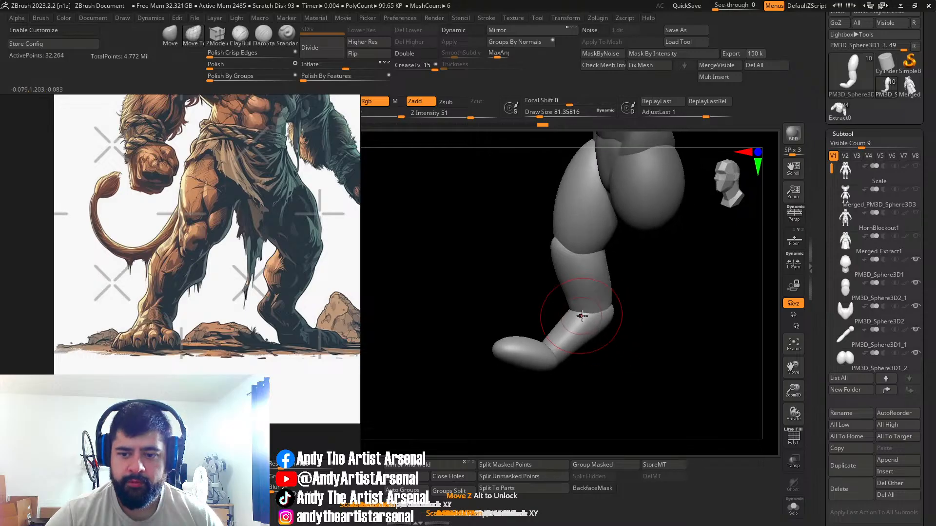
pyautogui.moveTo(576, 308); pyautogui.dragTo(577, 306)
pyautogui.moveTo(570, 290)
pyautogui.mouseDown(button='right')
pyautogui.moveTo(576, 305)
pyautogui.moveTo(617, 299)
pyautogui.moveTo(611, 316)
pyautogui.mouseUp(button='right')
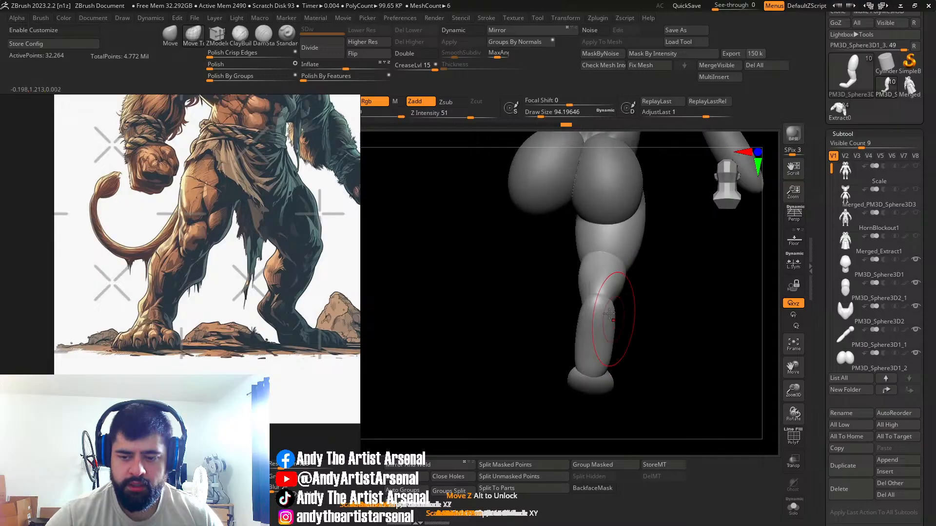
# Step: Set the draw size to about 64 and reshape the tip of the foot while inspecting the leg from several angles
pyautogui.moveTo(616, 348)
pyautogui.mouseDown(button='right')
pyautogui.moveTo(544, 337)
pyautogui.moveTo(609, 324)
pyautogui.moveTo(620, 343)
pyautogui.moveTo(613, 346)
pyautogui.mouseUp(button='right')
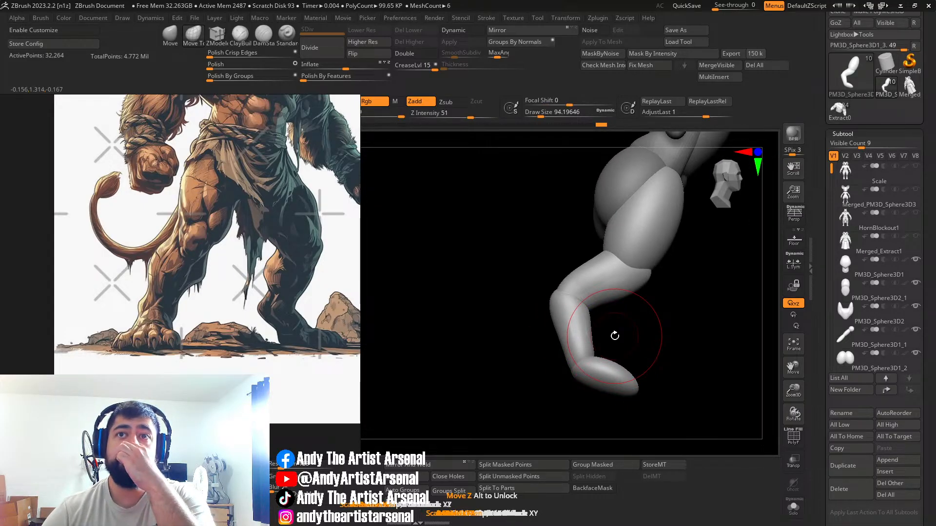
pyautogui.moveTo(612, 348)
pyautogui.mouseDown(button='right')
pyautogui.moveTo(623, 380)
pyautogui.moveTo(616, 375)
pyautogui.moveTo(647, 372)
pyautogui.moveTo(681, 401)
pyautogui.moveTo(657, 353)
pyautogui.moveTo(628, 361)
pyautogui.moveTo(475, 353)
pyautogui.moveTo(498, 340)
pyautogui.moveTo(529, 345)
pyautogui.moveTo(528, 355)
pyautogui.mouseUp(button='right')
pyautogui.press('s')
pyautogui.click(530, 354)
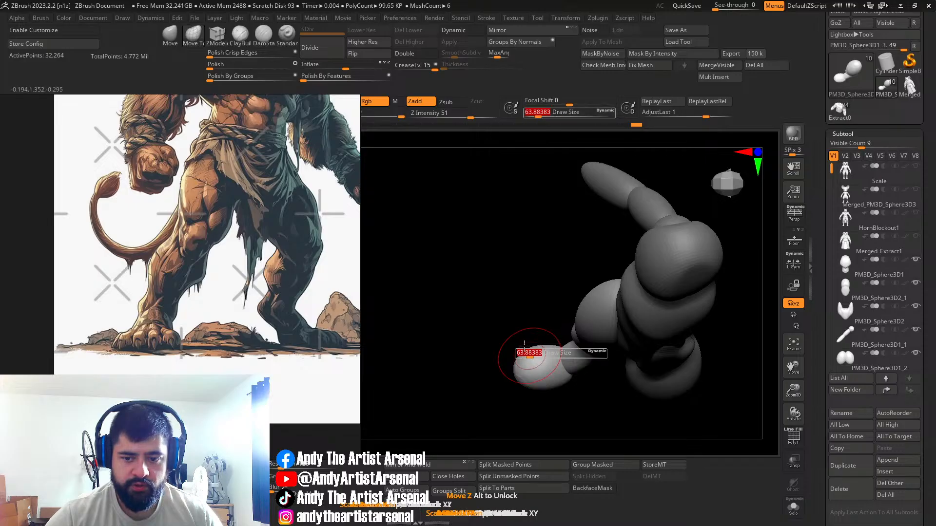
pyautogui.moveTo(517, 378); pyautogui.dragTo(527, 377, button='right')
pyautogui.rightClick(527, 378)
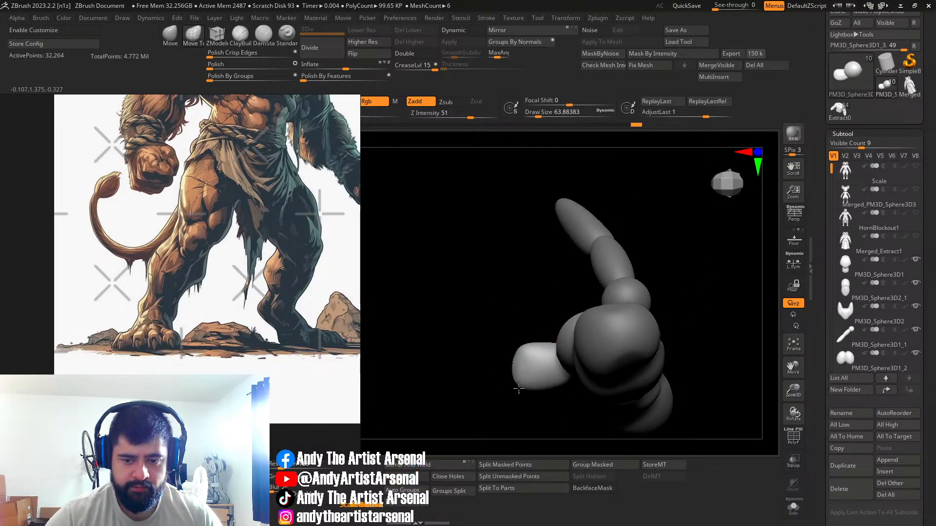
pyautogui.moveTo(512, 367); pyautogui.dragTo(567, 411, button='right')
pyautogui.moveTo(552, 376)
pyautogui.mouseDown(button='right')
pyautogui.moveTo(556, 335)
pyautogui.moveTo(548, 336)
pyautogui.moveTo(575, 348)
pyautogui.moveTo(623, 397)
pyautogui.moveTo(601, 315)
pyautogui.moveTo(599, 323)
pyautogui.moveTo(573, 282)
pyautogui.moveTo(546, 285)
pyautogui.moveTo(591, 277)
pyautogui.moveTo(564, 271)
pyautogui.moveTo(547, 325)
pyautogui.moveTo(573, 327)
pyautogui.mouseUp(button='right')
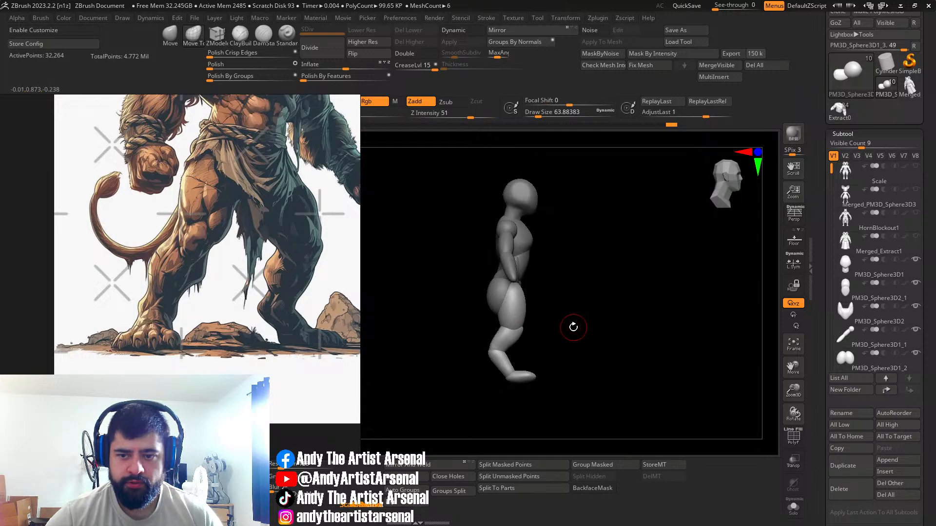
# Step: Show and hide the topmost subtool to compare it with the blocked-out figure from the side and front
pyautogui.click(915, 165)
pyautogui.moveTo(633, 302)
pyautogui.mouseDown(button='right')
pyautogui.moveTo(588, 304)
pyautogui.moveTo(610, 303)
pyautogui.mouseUp(button='right')
pyautogui.click(916, 167)
pyautogui.moveTo(587, 238); pyautogui.dragTo(557, 296, button='right')
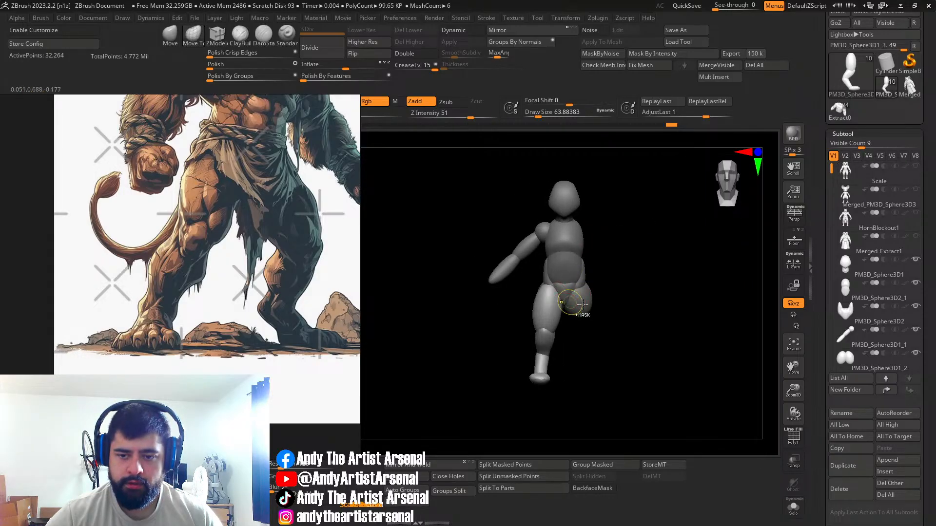
pyautogui.moveTo(622, 314); pyautogui.dragTo(604, 275, button='right')
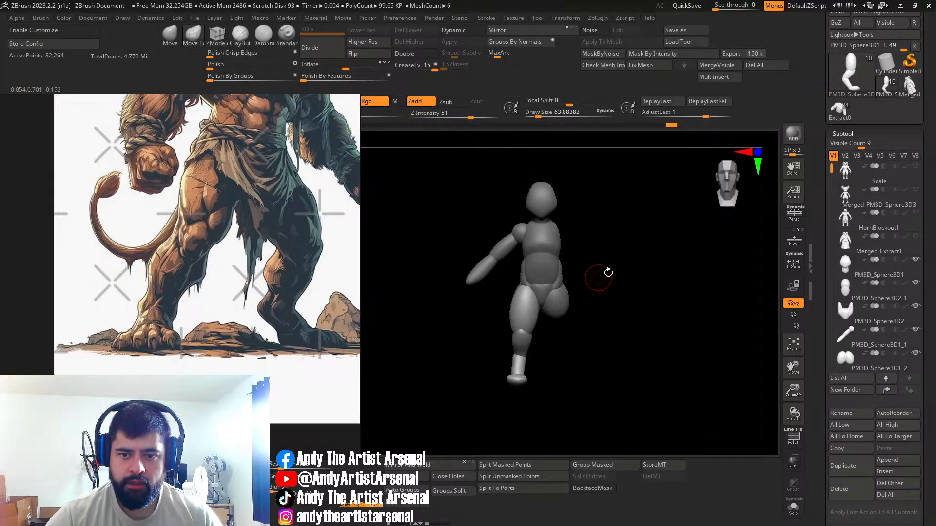
# Step: Combine the visible subtools into one posing mesh with Transpose Master's TPoseMesh
pyautogui.click(579, 20)
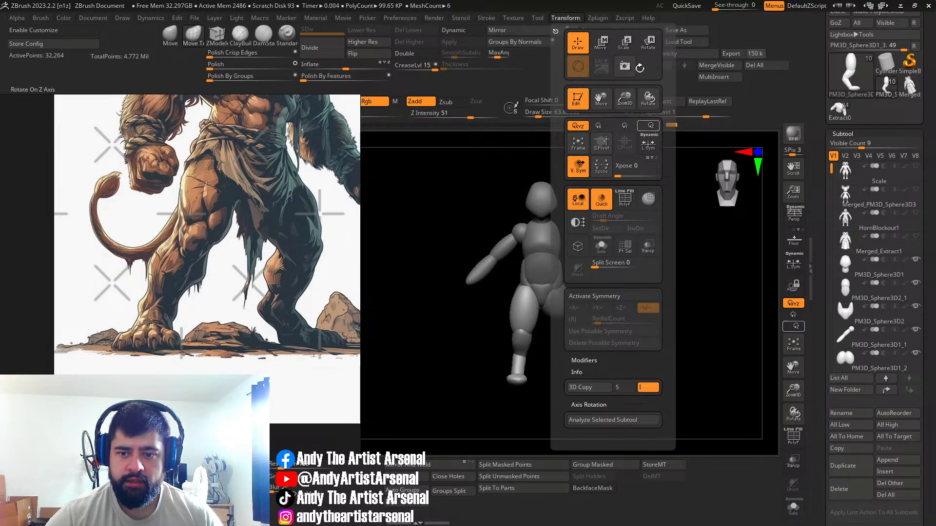
pyautogui.click(598, 19)
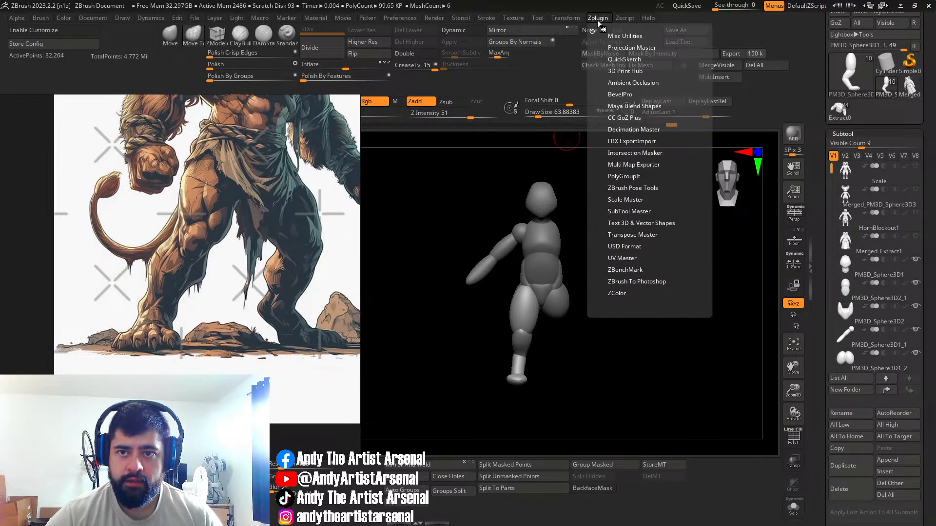
pyautogui.click(635, 236)
pyautogui.click(624, 253)
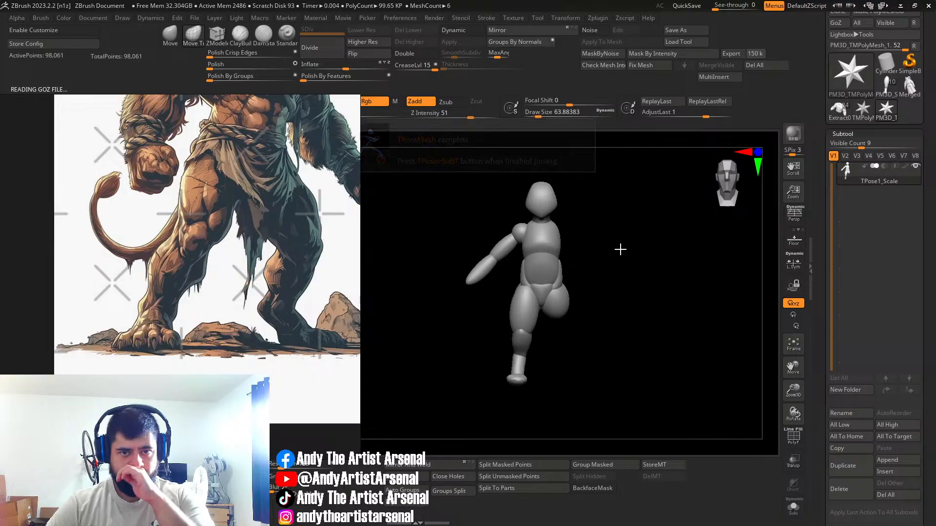
# Step: Mask the head, torso and arm, leaving the legs free, and adjust the legs against the torso with the gizmo
pyautogui.press('ctrl')
pyautogui.keyDown('ctrl'); pyautogui.moveTo(506, 272); pyautogui.dragTo(648, 433); pyautogui.keyUp('ctrl')
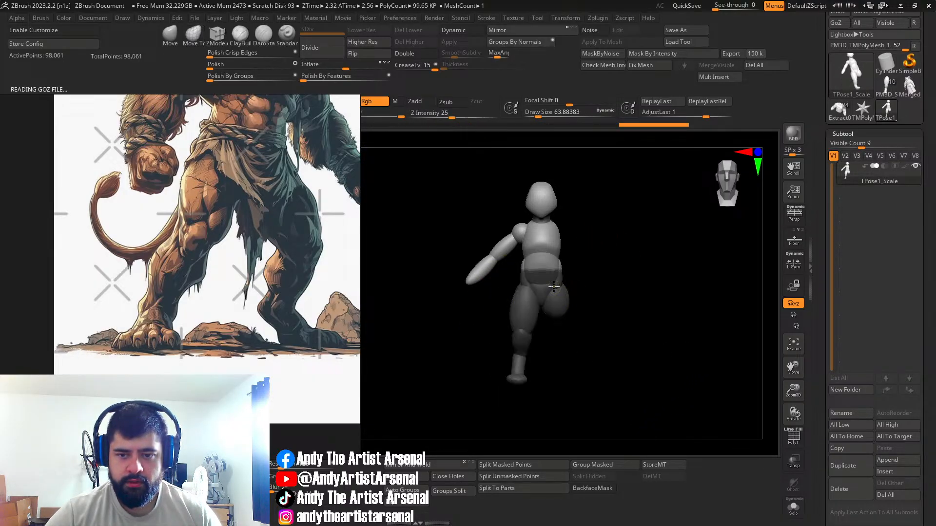
pyautogui.keyDown('ctrl'); pyautogui.click(628, 298); pyautogui.keyUp('ctrl')
pyautogui.press('w')
pyautogui.keyDown('alt'); pyautogui.moveTo(602, 246); pyautogui.dragTo(596, 276); pyautogui.keyUp('alt')
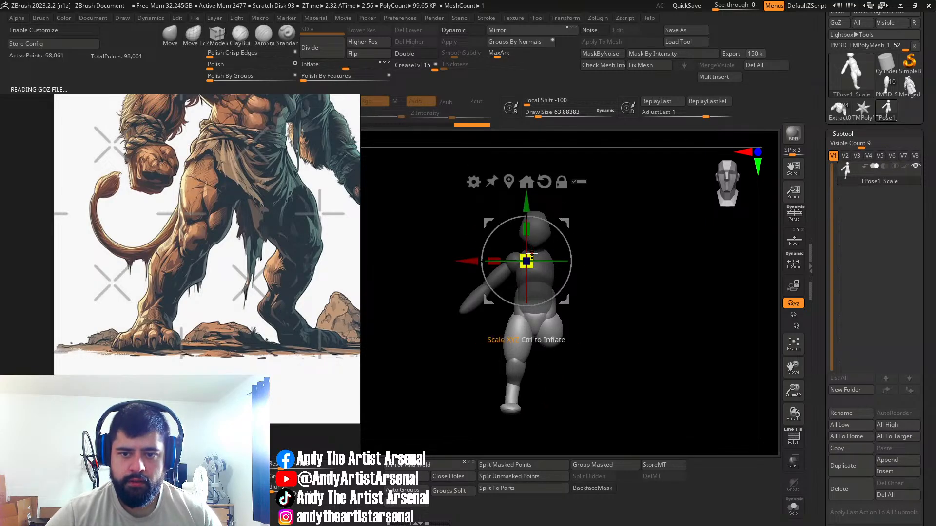
pyautogui.moveTo(530, 250); pyautogui.dragTo(534, 219)
pyautogui.keyDown('ctrl'); pyautogui.moveTo(657, 273); pyautogui.dragTo(618, 285, button='right'); pyautogui.keyUp('ctrl')
# Step: Move the reference window clear of the tool controls, clear the body mask and return to Draw mode
pyautogui.moveTo(288, 99); pyautogui.dragTo(273, 160)
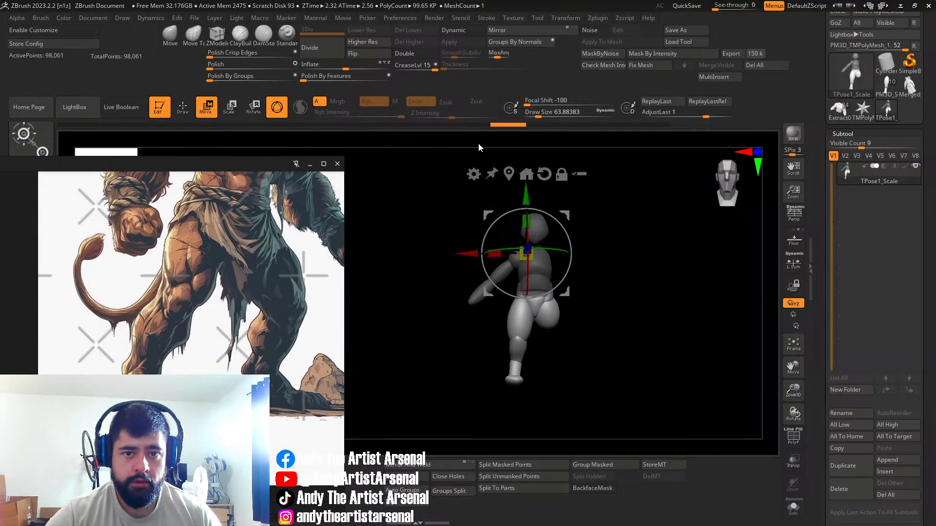
pyautogui.moveTo(513, 128); pyautogui.dragTo(573, 126)
pyautogui.moveTo(638, 267)
pyautogui.mouseDown(button='right')
pyautogui.moveTo(608, 275)
pyautogui.moveTo(631, 284)
pyautogui.mouseUp(button='right')
pyautogui.keyDown('ctrl'); pyautogui.moveTo(628, 286); pyautogui.dragTo(593, 303); pyautogui.keyUp('ctrl')
pyautogui.press('q')
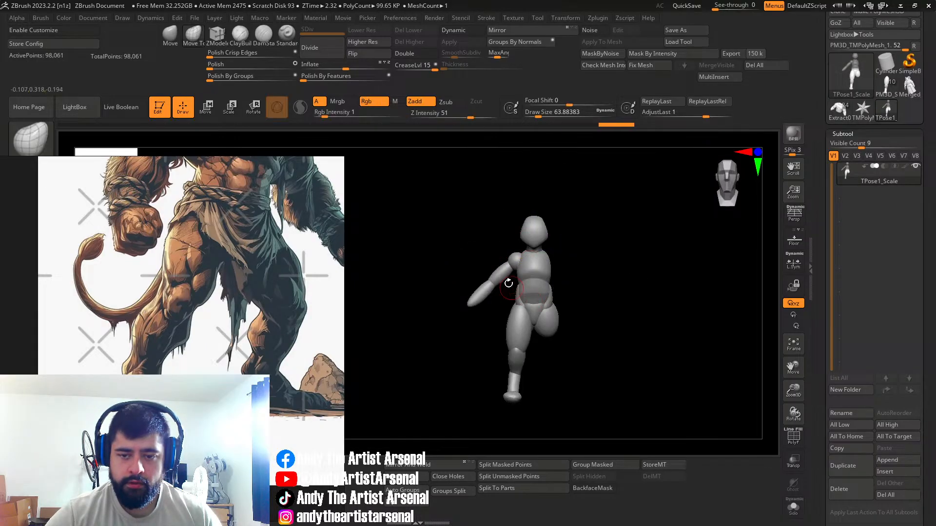
# Step: Reshape the waist and hips with the Move brush at a draw size of about 147
pyautogui.click(170, 32)
pyautogui.press('s')
pyautogui.moveTo(546, 295); pyautogui.dragTo(515, 297)
pyautogui.moveTo(601, 280)
pyautogui.keyDown('ctrl'); pyautogui.mouseDown(button='right')
pyautogui.moveTo(608, 293)
pyautogui.moveTo(583, 307)
pyautogui.mouseUp(button='right'); pyautogui.keyUp('ctrl')
pyautogui.press('s')
pyautogui.moveTo(582, 317); pyautogui.dragTo(541, 325)
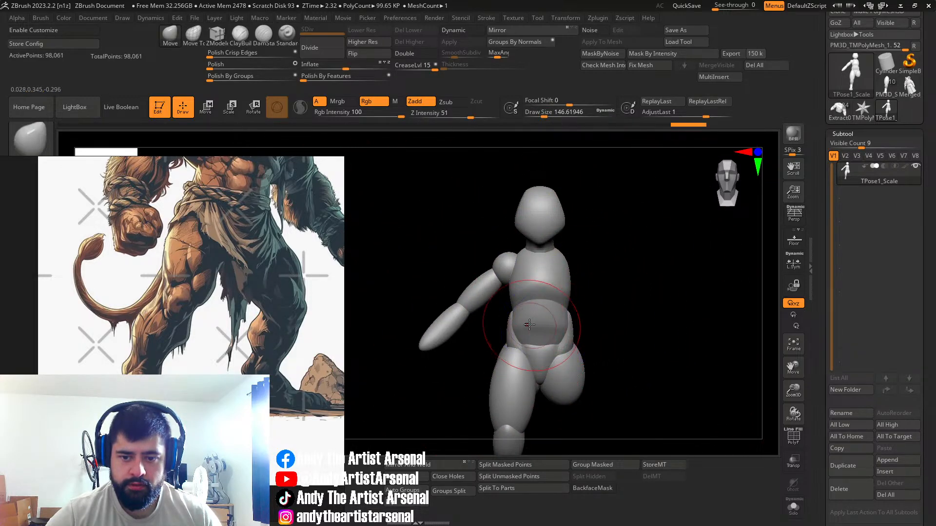
pyautogui.moveTo(541, 325); pyautogui.dragTo(531, 326, button='right')
pyautogui.moveTo(559, 326); pyautogui.dragTo(557, 318)
pyautogui.moveTo(557, 319); pyautogui.dragTo(567, 326, button='right')
pyautogui.moveTo(565, 326); pyautogui.dragTo(545, 323)
# Step: Shift the gizmo pivot to the figure's midline and recentre the figure on the world origin
pyautogui.moveTo(649, 356)
pyautogui.keyDown('alt'); pyautogui.mouseDown(button='right')
pyautogui.moveTo(630, 311)
pyautogui.moveTo(555, 293)
pyautogui.moveTo(580, 278)
pyautogui.moveTo(576, 305)
pyautogui.mouseUp(button='right'); pyautogui.keyUp('alt')
pyautogui.press('w')
pyautogui.hotkey('ctrl', 'z')
pyautogui.hotkey('ctrl', 'z')
pyautogui.click(485, 199)
pyautogui.keyDown('ctrl'); pyautogui.moveTo(517, 284); pyautogui.dragTo(519, 291, button='right'); pyautogui.keyUp('ctrl')
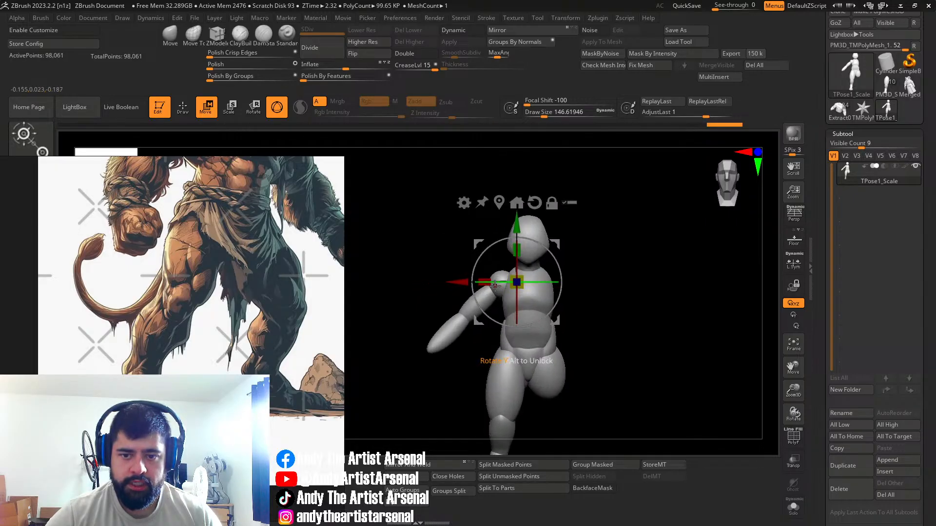
pyautogui.keyDown('ctrl'); pyautogui.moveTo(604, 258); pyautogui.dragTo(618, 271, button='right'); pyautogui.keyUp('ctrl')
pyautogui.keyDown('alt'); pyautogui.click(498, 203); pyautogui.keyUp('alt')
pyautogui.hotkey('ctrl', 'z')
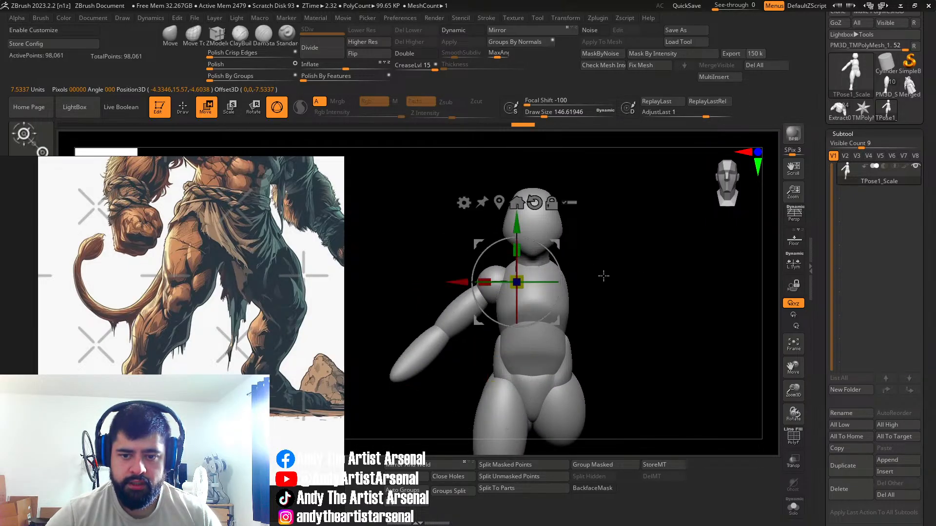
pyautogui.keyDown('alt'); pyautogui.moveTo(455, 282); pyautogui.dragTo(471, 282); pyautogui.keyUp('alt')
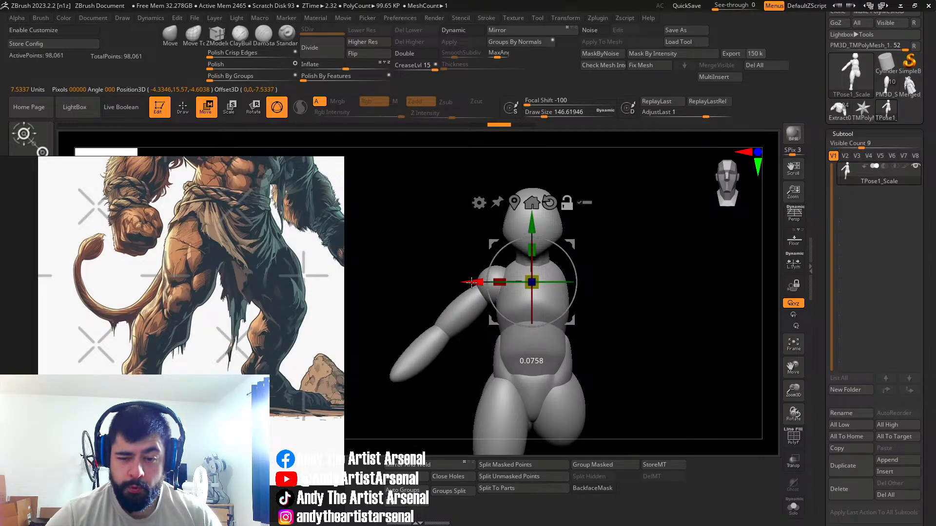
pyautogui.click(532, 202)
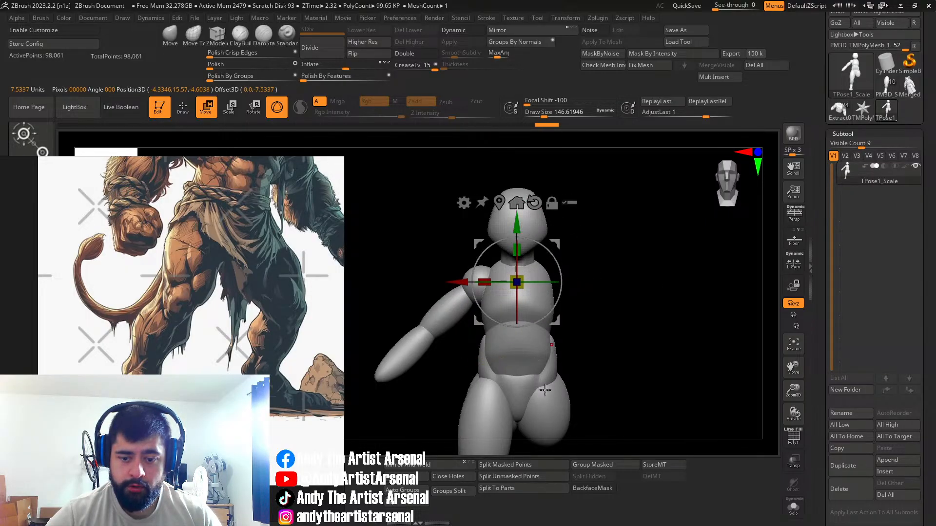
# Step: Try Mirror And Weld on the figure, nudging it slightly along X between attempts, and undo the mirroring
pyautogui.press('q')
pyautogui.press('w')
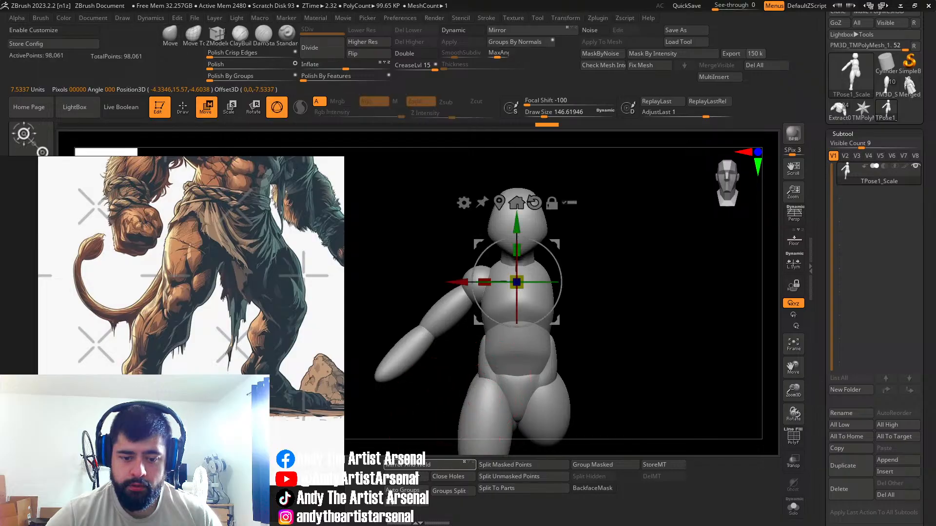
pyautogui.click(417, 465)
pyautogui.hotkey('ctrl', 'z')
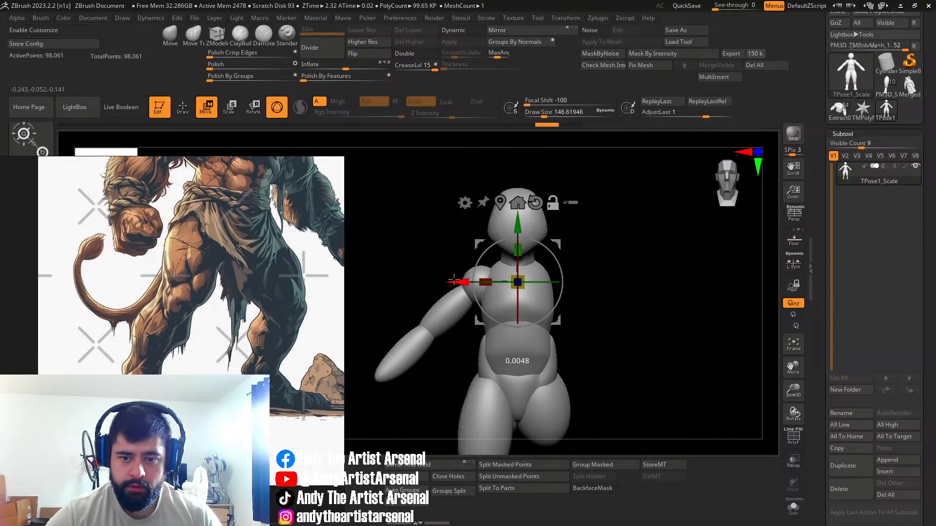
pyautogui.moveTo(452, 280); pyautogui.dragTo(455, 282)
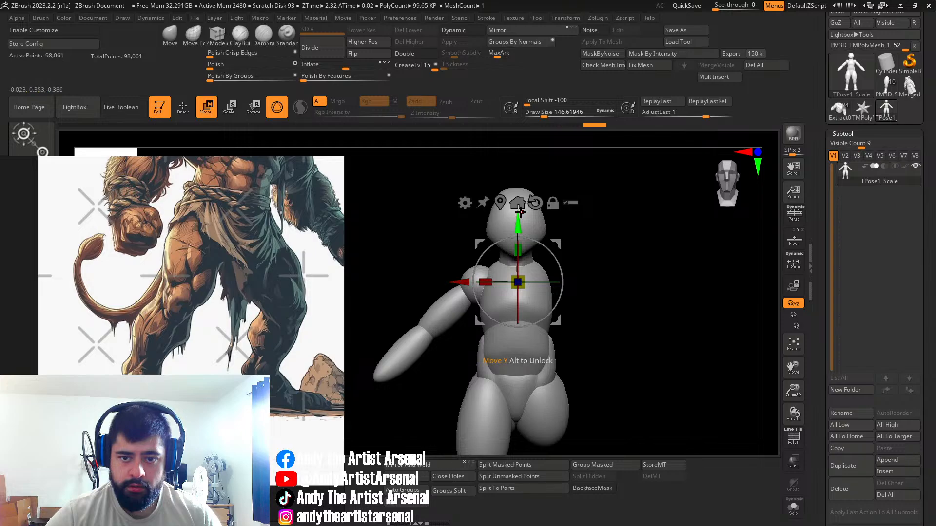
pyautogui.click(423, 467)
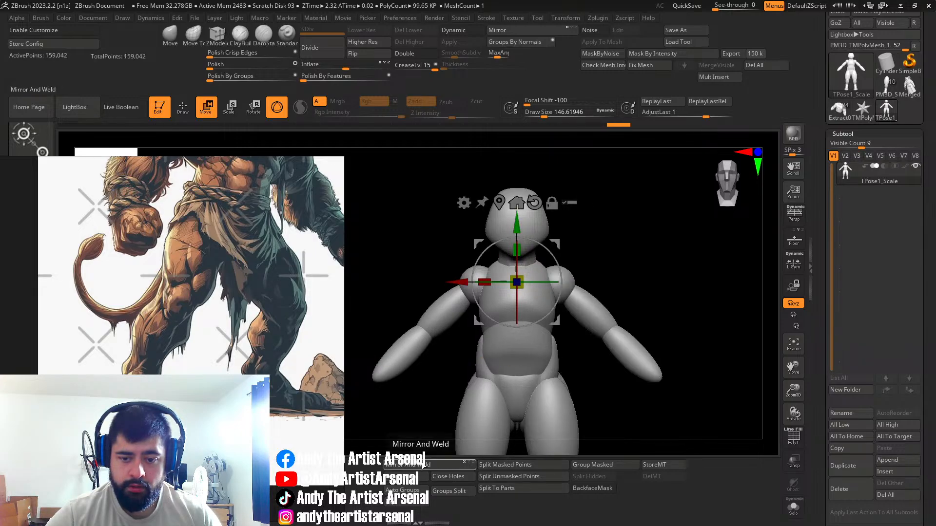
pyautogui.keyDown('ctrl'); pyautogui.moveTo(756, 351); pyautogui.dragTo(520, 307, button='right'); pyautogui.keyUp('ctrl')
pyautogui.hotkey('ctrl', 'z')
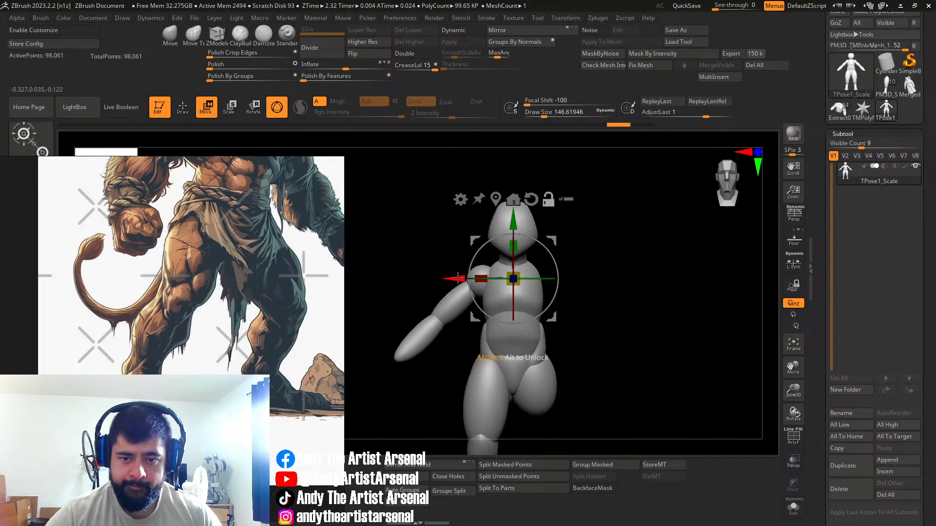
# Step: Recentre the figure again, test Mirror And Weld once more and undo it
pyautogui.click(514, 204)
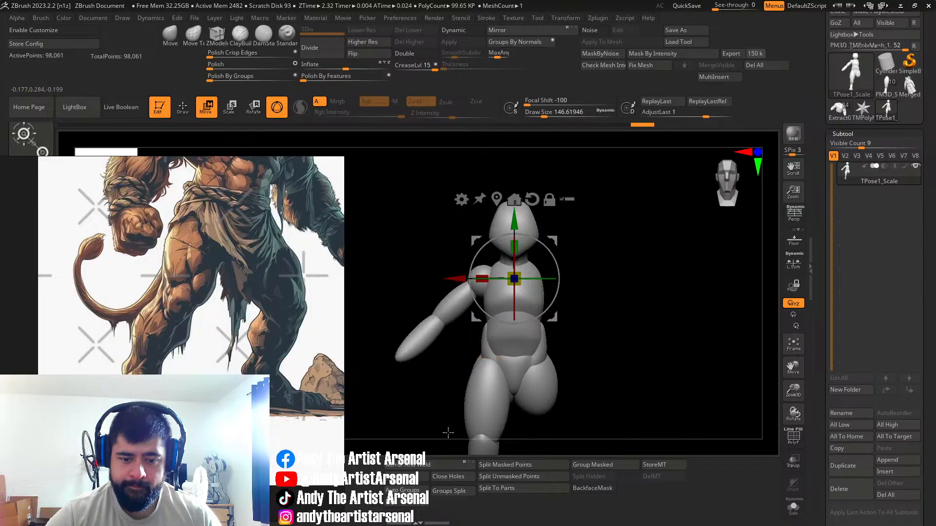
pyautogui.click(437, 469)
pyautogui.moveTo(627, 439)
pyautogui.mouseDown(button='right')
pyautogui.moveTo(606, 382)
pyautogui.moveTo(484, 386)
pyautogui.moveTo(642, 364)
pyautogui.moveTo(621, 360)
pyautogui.moveTo(656, 292)
pyautogui.moveTo(633, 315)
pyautogui.mouseUp(button='right')
pyautogui.hotkey('ctrl', 'z')
# Step: Refine the silhouette of the torso, waist and pelvis with the Move brush, adjusting the draw size between strokes
pyautogui.press('q')
pyautogui.press('s')
pyautogui.moveTo(515, 284); pyautogui.dragTo(518, 284)
pyautogui.keyDown('ctrl'); pyautogui.moveTo(512, 281); pyautogui.dragTo(514, 307, button='right'); pyautogui.keyUp('ctrl')
pyautogui.press('s')
pyautogui.moveTo(510, 285); pyautogui.dragTo(509, 285)
pyautogui.moveTo(524, 289); pyautogui.dragTo(575, 302, button='right')
pyautogui.press('s')
pyautogui.moveTo(575, 303); pyautogui.dragTo(572, 302)
pyautogui.moveTo(570, 303)
pyautogui.mouseDown(button='right')
pyautogui.moveTo(557, 303)
pyautogui.moveTo(580, 277)
pyautogui.moveTo(560, 255)
pyautogui.moveTo(547, 289)
pyautogui.mouseUp(button='right')
# Step: Adjust the outline of the thigh and knee with the Move brush, ending with a draw size of about 123
pyautogui.moveTo(498, 333)
pyautogui.mouseDown(button='right')
pyautogui.moveTo(556, 313)
pyautogui.moveTo(491, 334)
pyautogui.mouseUp(button='right')
pyautogui.moveTo(512, 344); pyautogui.dragTo(520, 345)
pyautogui.moveTo(512, 345)
pyautogui.mouseDown(button='right')
pyautogui.moveTo(572, 370)
pyautogui.moveTo(563, 328)
pyautogui.moveTo(546, 336)
pyautogui.moveTo(558, 340)
pyautogui.moveTo(490, 345)
pyautogui.mouseUp(button='right')
pyautogui.moveTo(526, 346); pyautogui.dragTo(531, 347)
pyautogui.moveTo(546, 348); pyautogui.dragTo(535, 348, button='right')
pyautogui.press('s')
pyautogui.moveTo(545, 349); pyautogui.dragTo(541, 351)
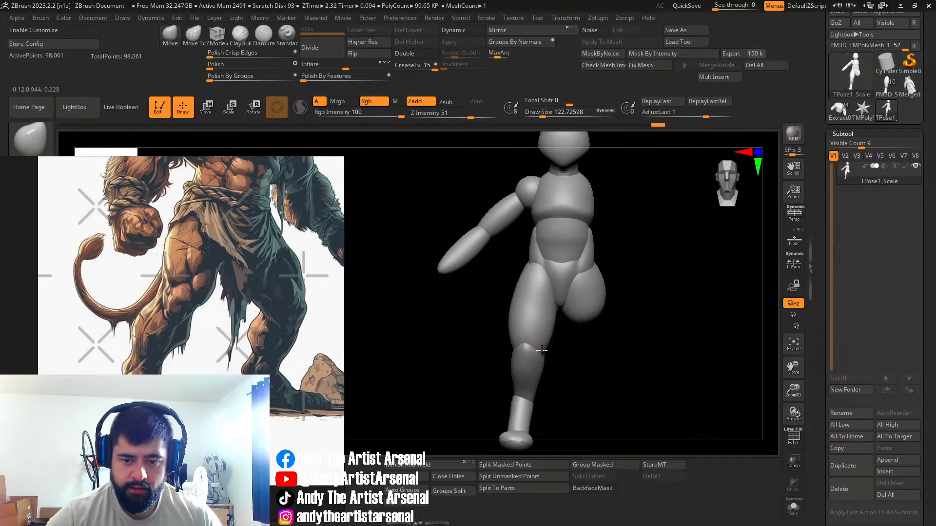
pyautogui.moveTo(512, 349); pyautogui.dragTo(579, 343, button='right')
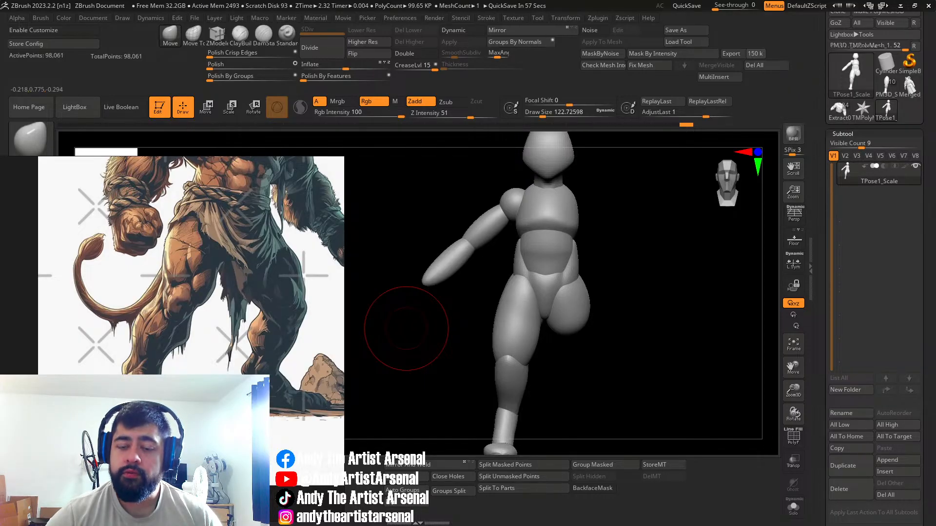
# Step: Reduce the draw size to about 88 and check the leg shapes from the front, back and side
pyautogui.moveTo(512, 334)
pyautogui.mouseDown(button='right')
pyautogui.moveTo(541, 346)
pyautogui.moveTo(515, 356)
pyautogui.mouseUp(button='right')
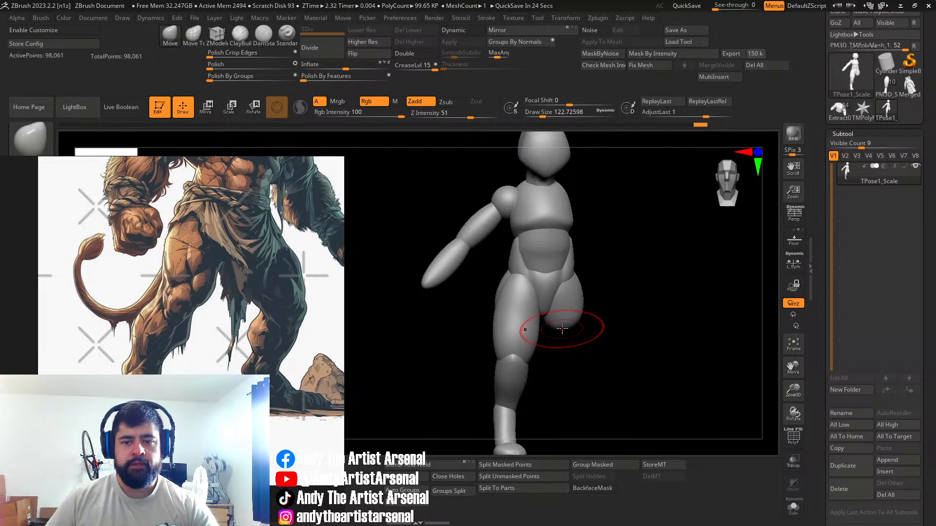
pyautogui.moveTo(558, 333)
pyautogui.mouseDown()
pyautogui.moveTo(590, 320)
pyautogui.moveTo(593, 336)
pyautogui.mouseUp()
pyautogui.moveTo(547, 364)
pyautogui.mouseDown()
pyautogui.moveTo(535, 385)
pyautogui.moveTo(533, 352)
pyautogui.moveTo(524, 370)
pyautogui.moveTo(503, 372)
pyautogui.moveTo(526, 370)
pyautogui.moveTo(485, 373)
pyautogui.mouseUp()
pyautogui.press('s')
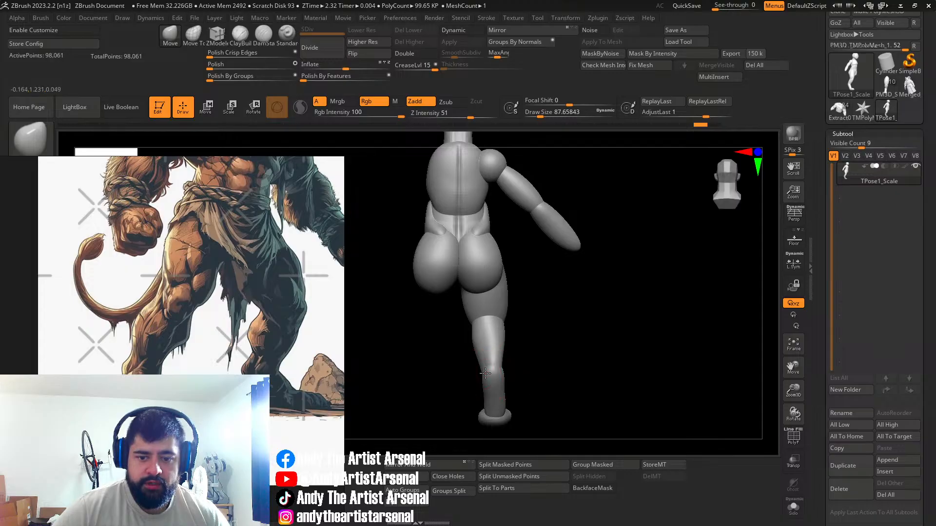
pyautogui.press('space')
pyautogui.moveTo(631, 328); pyautogui.dragTo(446, 385)
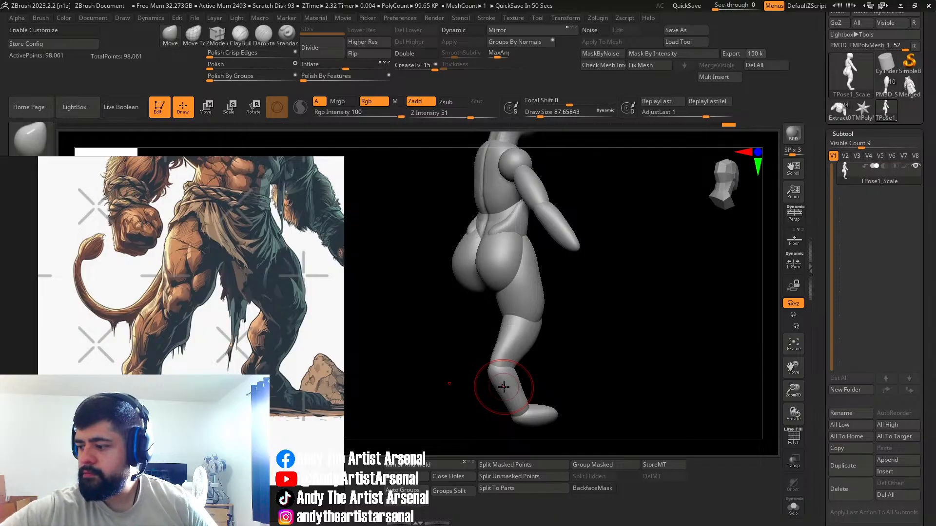
pyautogui.moveTo(448, 382); pyautogui.dragTo(551, 332)
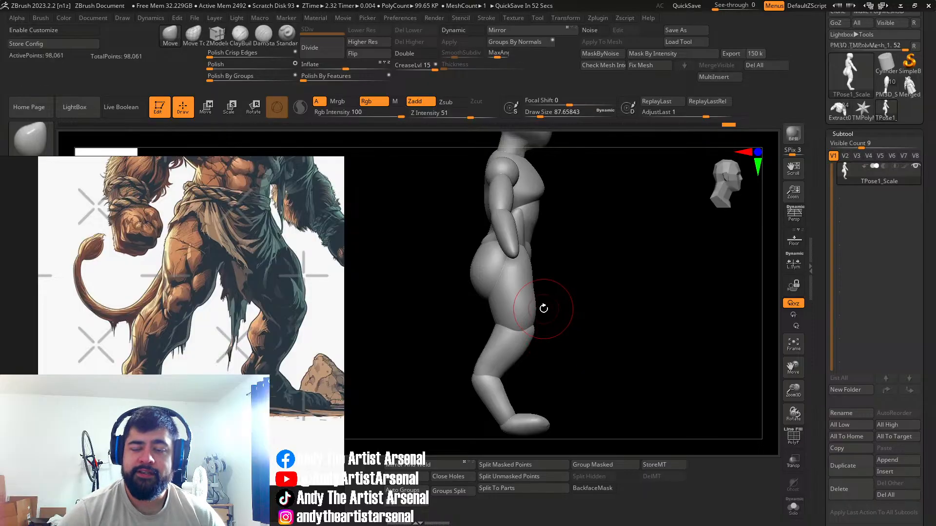
pyautogui.moveTo(619, 264); pyautogui.dragTo(542, 315)
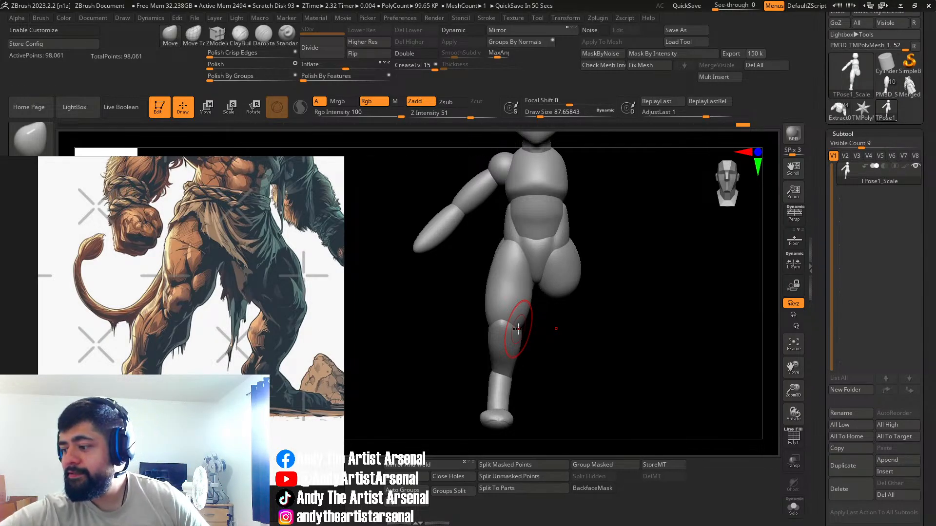
# Step: Adjust the upper thigh near the hip with a draw size of about 115, then reduce it to about 101
pyautogui.moveTo(382, 330)
pyautogui.mouseDown(button='right')
pyautogui.moveTo(546, 328)
pyautogui.moveTo(504, 392)
pyautogui.moveTo(530, 333)
pyautogui.moveTo(529, 375)
pyautogui.moveTo(521, 379)
pyautogui.moveTo(550, 299)
pyautogui.moveTo(569, 351)
pyautogui.mouseUp(button='right')
pyautogui.press(']')
pyautogui.press(']')
pyautogui.moveTo(490, 296); pyautogui.dragTo(538, 296)
pyautogui.press('[')
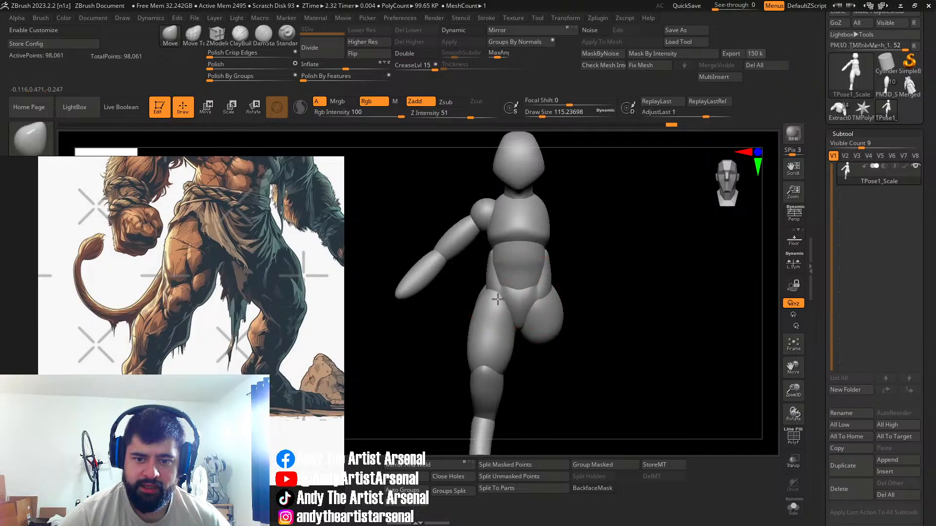
pyautogui.moveTo(558, 294)
pyautogui.mouseDown(button='right')
pyautogui.moveTo(564, 305)
pyautogui.moveTo(511, 305)
pyautogui.moveTo(568, 321)
pyautogui.moveTo(581, 316)
pyautogui.moveTo(547, 324)
pyautogui.moveTo(588, 328)
pyautogui.moveTo(581, 303)
pyautogui.moveTo(529, 274)
pyautogui.moveTo(484, 330)
pyautogui.mouseUp(button='right')
pyautogui.press(']')
pyautogui.press('[')
# Step: Examine the lion and feline warrior reference images for leg, hip and torso proportions
pyautogui.scroll(-6, 169, 294)
pyautogui.moveTo(169, 294); pyautogui.dragTo(375, 292, button='middle')
pyautogui.scroll(4, 231, 264)
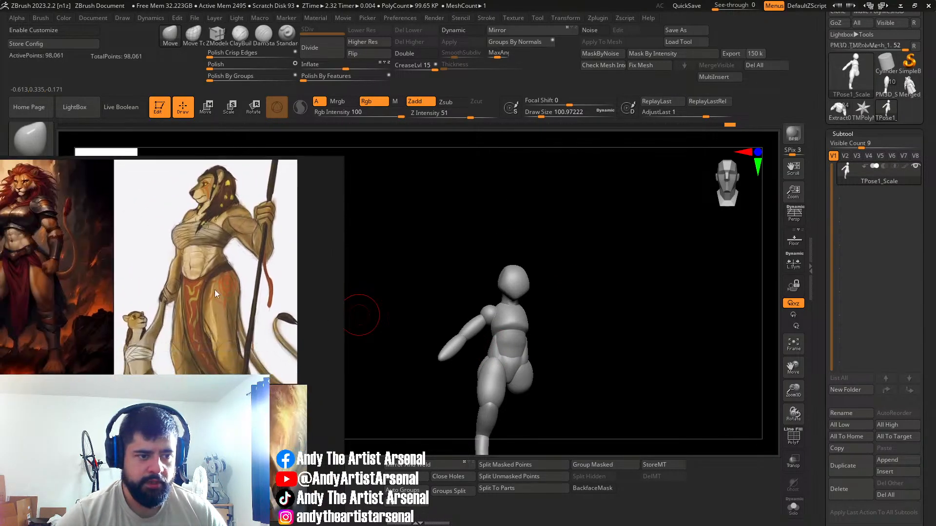
pyautogui.moveTo(231, 264); pyautogui.dragTo(228, 195, button='middle')
pyautogui.moveTo(197, 373); pyautogui.dragTo(204, 328, button='middle')
pyautogui.scroll(3, 210, 334)
pyautogui.moveTo(278, 378); pyautogui.dragTo(252, 333, button='middle')
pyautogui.scroll(-2, 218, 336)
pyautogui.moveTo(166, 333); pyautogui.dragTo(307, 308, button='middle')
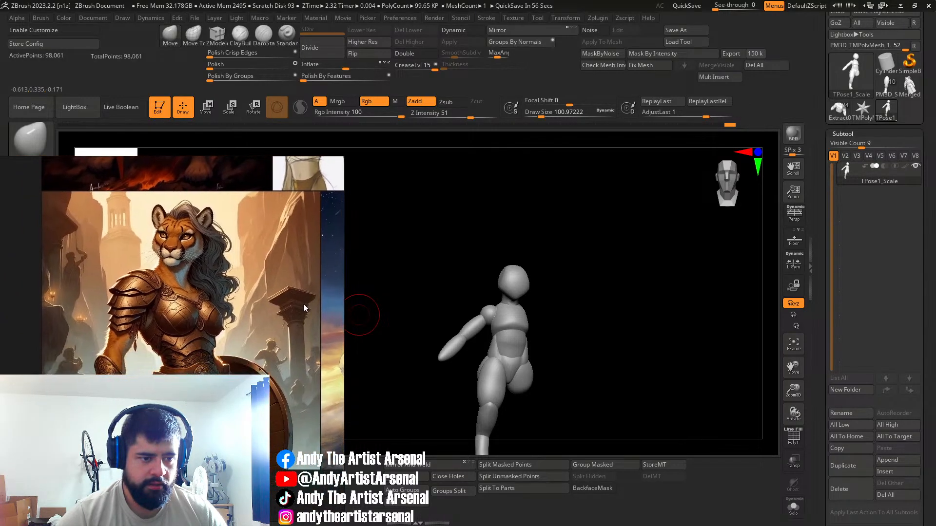
pyautogui.moveTo(146, 341); pyautogui.dragTo(195, 492, button='middle')
pyautogui.moveTo(229, 280); pyautogui.dragTo(232, 368, button='middle')
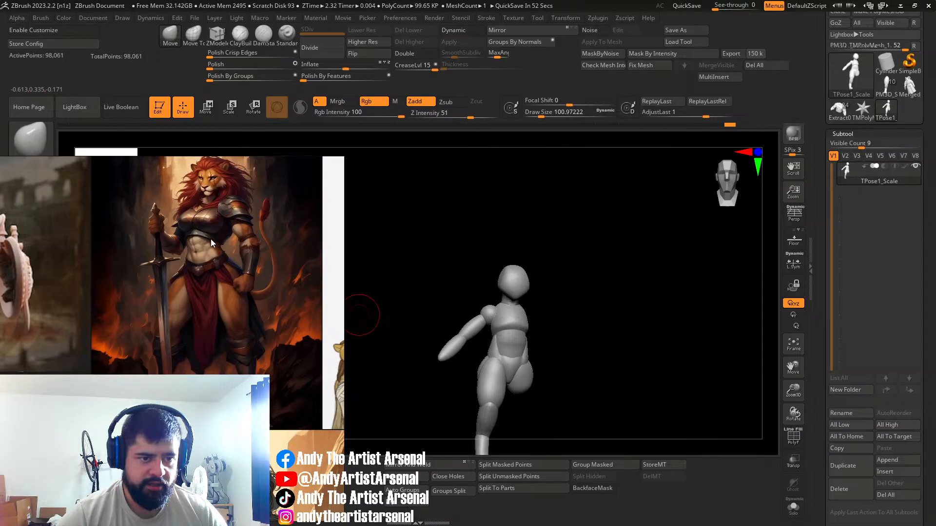
# Step: Adjust the hip area of the posing mesh with small Move brush strokes at draw size about 101, undoing the first attempt
pyautogui.moveTo(541, 314)
pyautogui.mouseDown(button='right')
pyautogui.moveTo(556, 322)
pyautogui.moveTo(542, 325)
pyautogui.mouseUp(button='right')
pyautogui.moveTo(472, 329)
pyautogui.keyDown('ctrl'); pyautogui.mouseDown(button='right')
pyautogui.moveTo(498, 361)
pyautogui.moveTo(521, 325)
pyautogui.moveTo(529, 359)
pyautogui.moveTo(524, 351)
pyautogui.moveTo(544, 345)
pyautogui.mouseUp(button='right'); pyautogui.keyUp('ctrl')
pyautogui.moveTo(563, 344); pyautogui.dragTo(560, 344)
pyautogui.hotkey('ctrl', 'z')
pyautogui.moveTo(561, 344)
pyautogui.mouseDown(button='right')
pyautogui.moveTo(545, 334)
pyautogui.moveTo(580, 348)
pyautogui.mouseUp(button='right')
pyautogui.moveTo(563, 348); pyautogui.dragTo(561, 349)
pyautogui.moveTo(561, 348)
pyautogui.mouseDown(button='right')
pyautogui.moveTo(615, 320)
pyautogui.moveTo(651, 330)
pyautogui.moveTo(612, 302)
pyautogui.moveTo(512, 290)
pyautogui.moveTo(599, 272)
pyautogui.moveTo(564, 286)
pyautogui.moveTo(595, 291)
pyautogui.moveTo(585, 300)
pyautogui.moveTo(635, 317)
pyautogui.moveTo(551, 305)
pyautogui.moveTo(479, 279)
pyautogui.mouseUp(button='right')
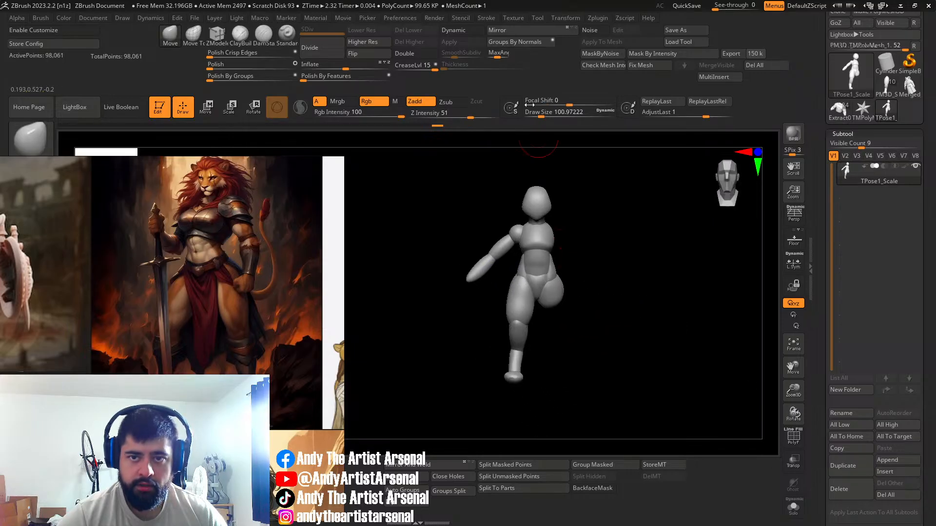
# Step: Transfer the edited pose from the combined posing mesh back to the original subtools
pyautogui.click(558, 19)
pyautogui.click(597, 17)
pyautogui.click(646, 254)
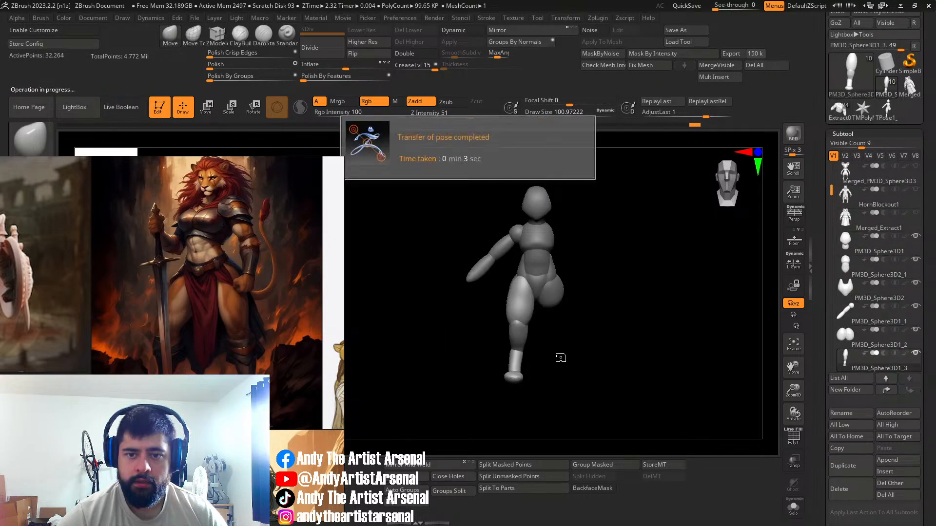
# Step: Mirror the single leg subtool and the single arm subtool across to the other side of the body
pyautogui.keyDown('alt'); pyautogui.moveTo(614, 325); pyautogui.dragTo(509, 316); pyautogui.keyUp('alt')
pyautogui.click(434, 470)
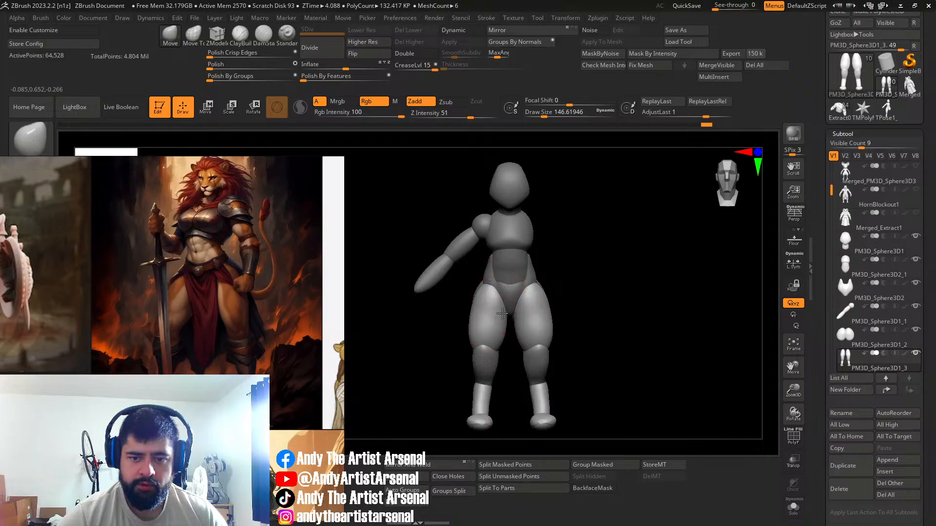
pyautogui.keyDown('alt'); pyautogui.click(517, 316); pyautogui.keyUp('alt')
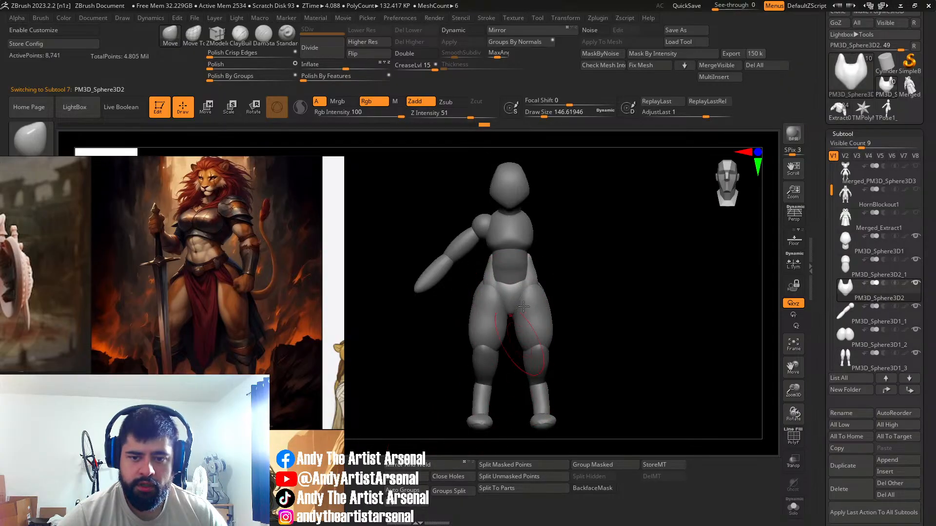
pyautogui.keyDown('alt'); pyautogui.click(512, 267); pyautogui.keyUp('alt')
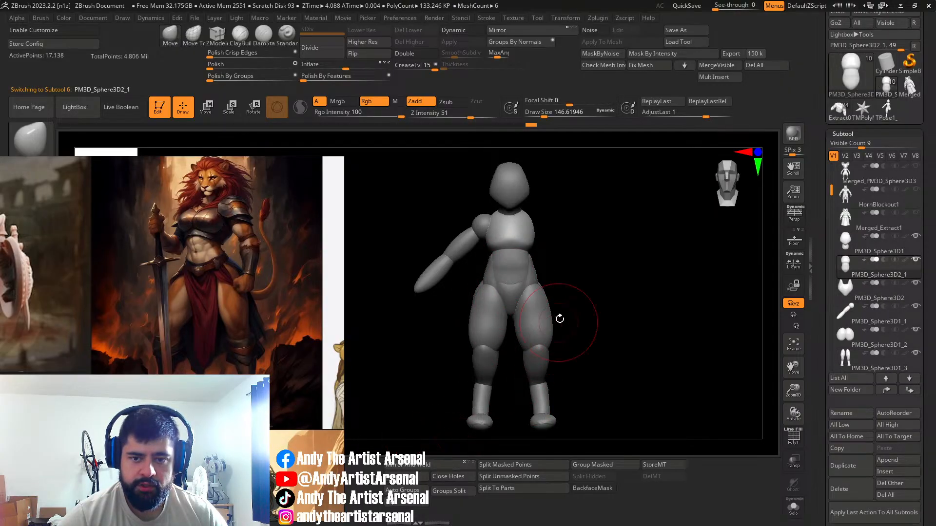
pyautogui.keyDown('alt'); pyautogui.moveTo(560, 317); pyautogui.dragTo(545, 363); pyautogui.keyUp('alt')
pyautogui.keyDown('alt'); pyautogui.click(497, 236); pyautogui.keyUp('alt')
pyautogui.keyDown('alt'); pyautogui.moveTo(542, 308); pyautogui.dragTo(561, 273); pyautogui.keyUp('alt')
pyautogui.keyDown('alt'); pyautogui.click(447, 268); pyautogui.keyUp('alt')
pyautogui.click(426, 459)
# Step: Rotate the head, torso and arms together backward by about 5.7 degrees over the legs
pyautogui.press('w')
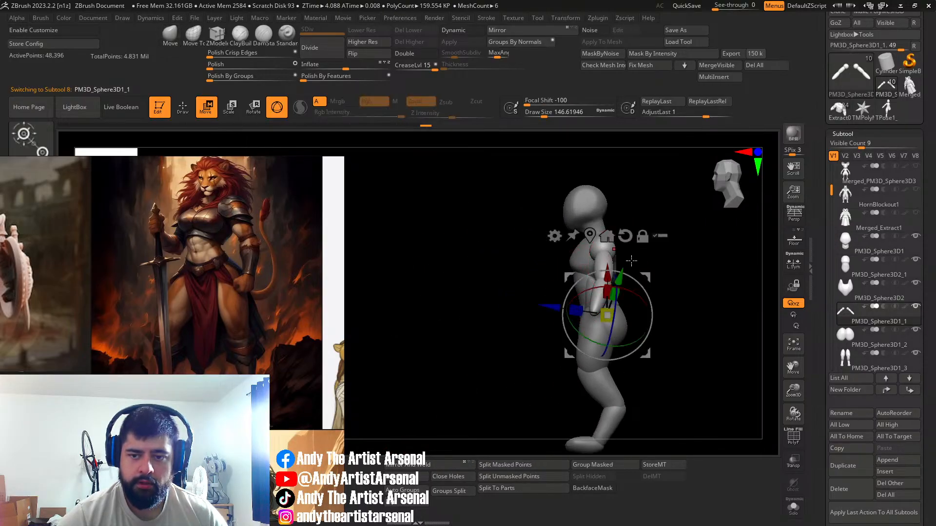
pyautogui.press('q')
pyautogui.moveTo(658, 294)
pyautogui.mouseDown()
pyautogui.moveTo(644, 299)
pyautogui.moveTo(631, 328)
pyautogui.moveTo(560, 312)
pyautogui.moveTo(597, 305)
pyautogui.moveTo(598, 338)
pyautogui.mouseUp()
pyautogui.press('w')
pyautogui.keyDown('alt'); pyautogui.click(571, 353); pyautogui.keyUp('alt')
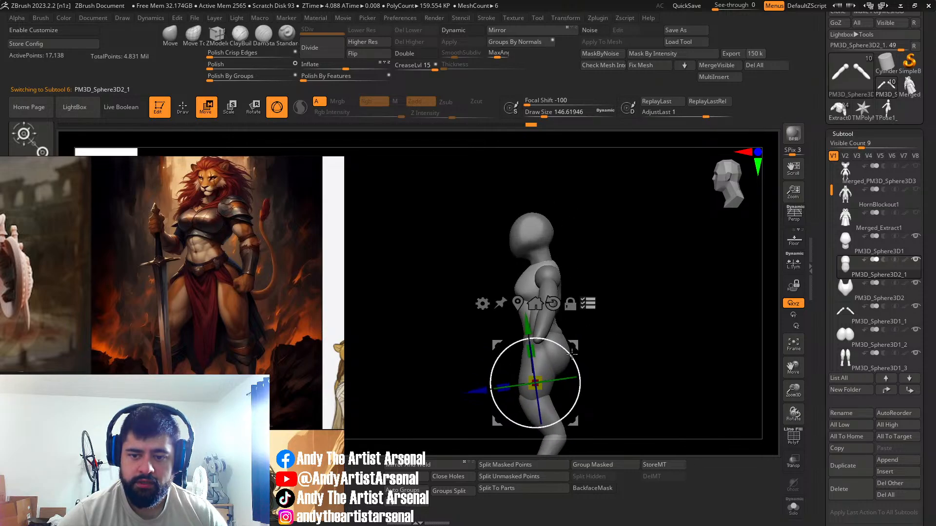
pyautogui.keyDown('alt'); pyautogui.moveTo(608, 400); pyautogui.dragTo(604, 343); pyautogui.keyUp('alt')
pyautogui.press('q')
pyautogui.keyDown('ctrl'); pyautogui.keyDown('shift'); pyautogui.moveTo(663, 357); pyautogui.dragTo(515, 395); pyautogui.keyUp('shift'); pyautogui.keyUp('ctrl')
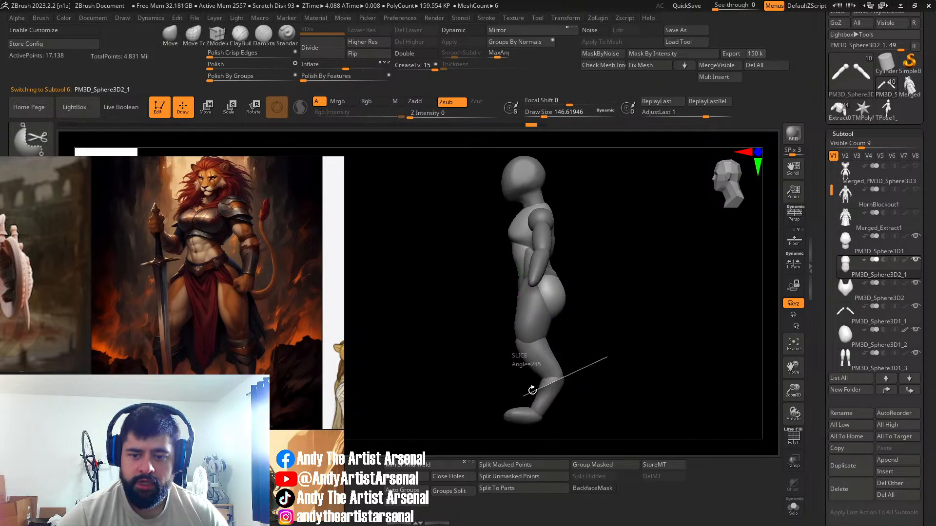
pyautogui.press('w')
pyautogui.keyDown('ctrl'); pyautogui.keyDown('shift'); pyautogui.moveTo(616, 335); pyautogui.dragTo(479, 421); pyautogui.keyUp('shift'); pyautogui.keyUp('ctrl')
pyautogui.moveTo(582, 319); pyautogui.dragTo(580, 267)
pyautogui.hotkey('ctrl', 'z')
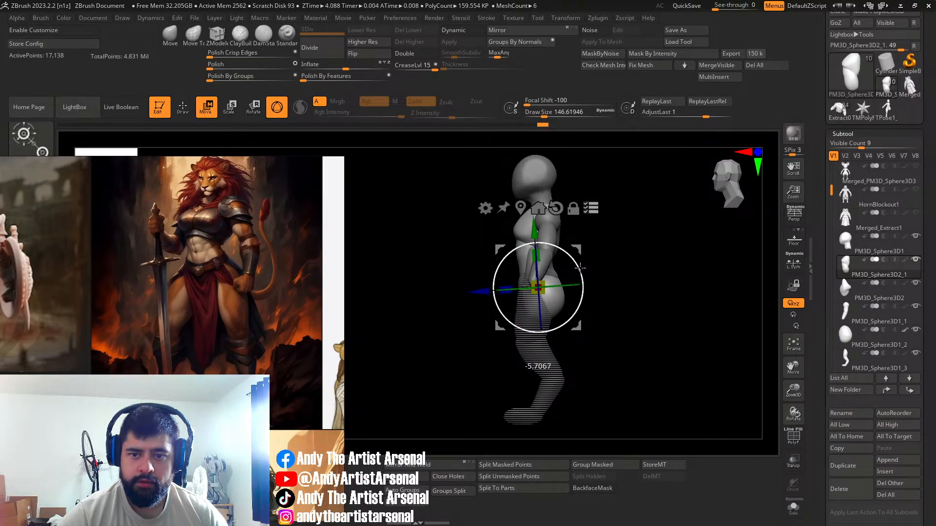
# Step: Check the figure's stance and body alignment from several angles
pyautogui.press('q')
pyautogui.keyDown('shift'); pyautogui.moveTo(594, 380); pyautogui.dragTo(650, 373); pyautogui.keyUp('shift')
pyautogui.moveTo(637, 379); pyautogui.dragTo(615, 381)
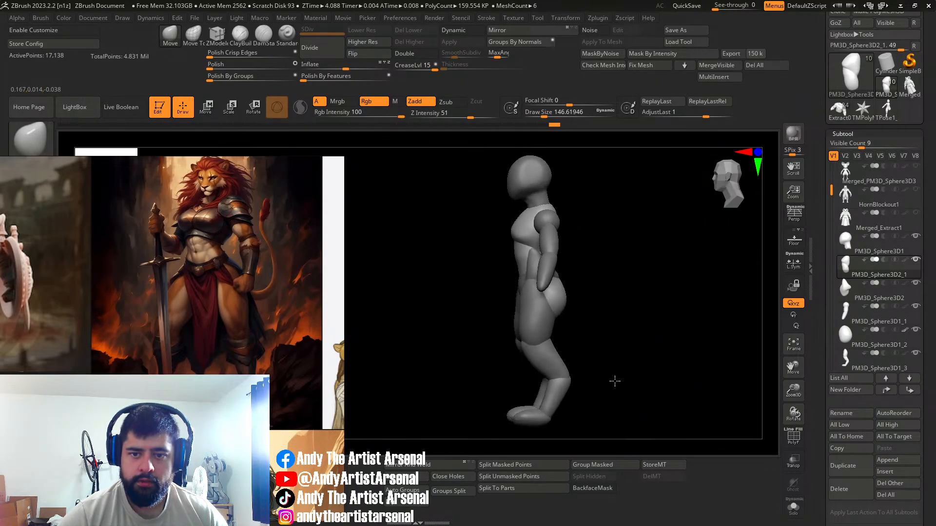
pyautogui.moveTo(554, 345); pyautogui.dragTo(569, 348, button='right')
pyautogui.press('w')
pyautogui.press('q')
pyautogui.moveTo(574, 278)
pyautogui.mouseDown(button='right')
pyautogui.moveTo(643, 273)
pyautogui.moveTo(576, 285)
pyautogui.moveTo(613, 312)
pyautogui.moveTo(653, 322)
pyautogui.mouseUp(button='right')
pyautogui.press('w')
pyautogui.press('q')
pyautogui.press('w')
# Step: Select the head, torso and arm subtools together and shift them about 0.0066 along the depth axis
pyautogui.keyDown('ctrl'); pyautogui.keyDown('shift'); pyautogui.moveTo(638, 347); pyautogui.dragTo(593, 292); pyautogui.keyUp('shift'); pyautogui.keyUp('ctrl')
pyautogui.moveTo(634, 312)
pyautogui.mouseDown(button='right')
pyautogui.moveTo(629, 302)
pyautogui.moveTo(653, 287)
pyautogui.mouseUp(button='right')
pyautogui.keyDown('ctrl'); pyautogui.keyDown('shift'); pyautogui.moveTo(663, 251); pyautogui.dragTo(643, 338); pyautogui.keyUp('shift'); pyautogui.keyUp('ctrl')
pyautogui.moveTo(632, 307); pyautogui.dragTo(633, 307, button='right')
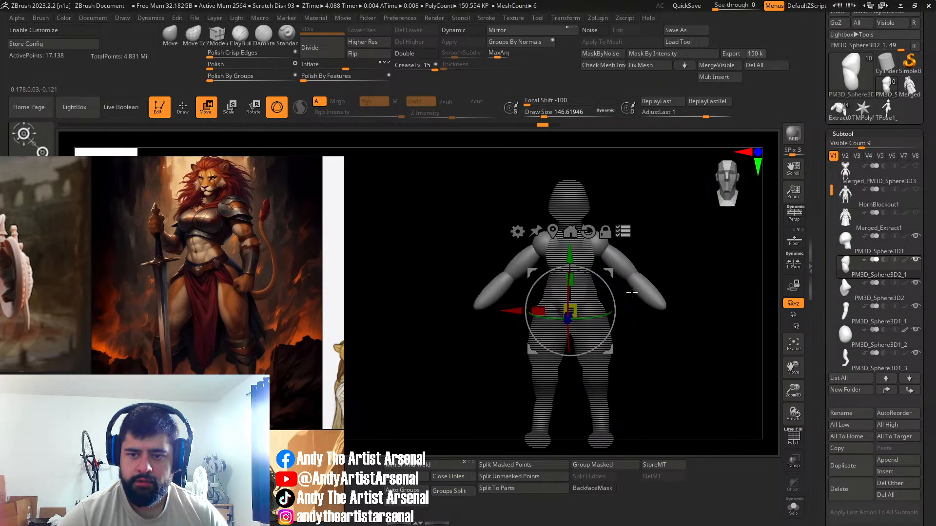
pyautogui.moveTo(609, 246); pyautogui.dragTo(595, 219, button='right')
pyautogui.keyDown('ctrl'); pyautogui.keyDown('shift'); pyautogui.moveTo(530, 177); pyautogui.dragTo(566, 240); pyautogui.keyUp('shift'); pyautogui.keyUp('ctrl')
pyautogui.keyDown('shift'); pyautogui.moveTo(565, 241); pyautogui.dragTo(584, 304, button='right'); pyautogui.keyUp('shift')
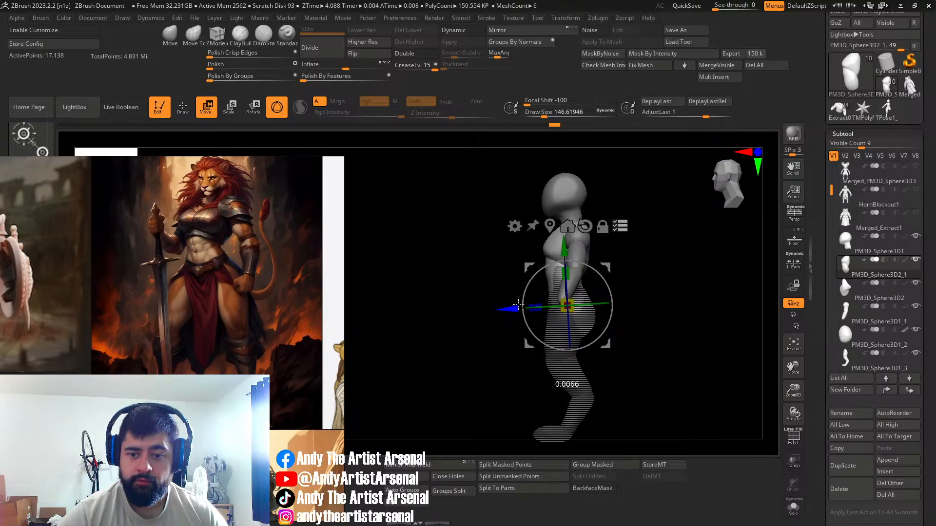
pyautogui.moveTo(620, 293)
pyautogui.mouseDown(button='right')
pyautogui.moveTo(660, 311)
pyautogui.moveTo(495, 313)
pyautogui.moveTo(629, 314)
pyautogui.mouseUp(button='right')
pyautogui.press('q')
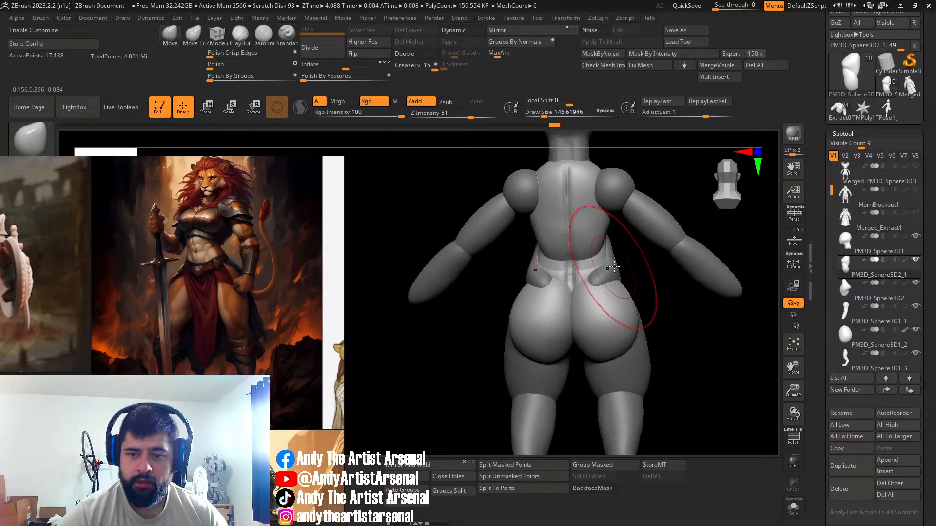
# Step: Reshape the back of the pelvis where it meets the glutes with the Move brush at draw size about 81
pyautogui.keyDown('alt'); pyautogui.click(603, 324); pyautogui.keyUp('alt')
pyautogui.press('s')
pyautogui.moveTo(604, 324); pyautogui.dragTo(599, 324)
pyautogui.moveTo(618, 335)
pyautogui.mouseDown(button='right')
pyautogui.moveTo(606, 329)
pyautogui.moveTo(626, 303)
pyautogui.mouseUp(button='right')
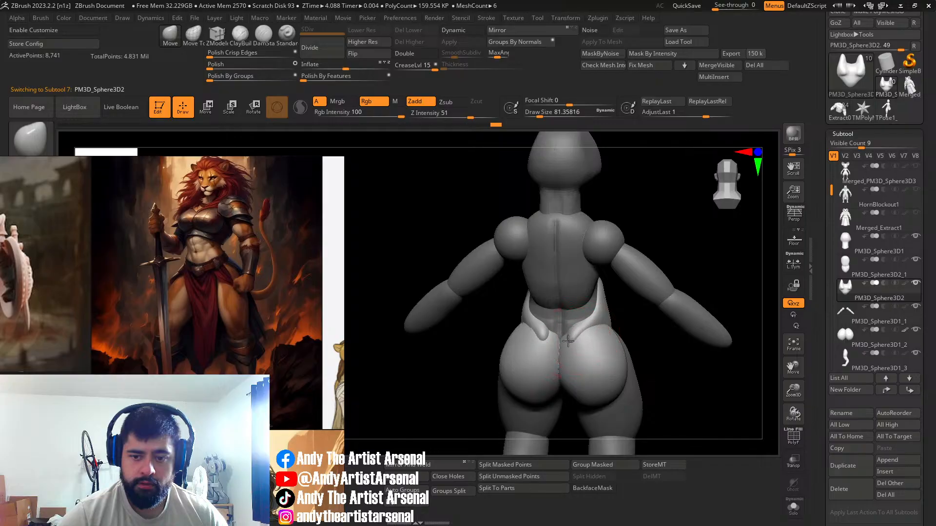
pyautogui.moveTo(567, 340)
pyautogui.mouseDown(button='right')
pyautogui.moveTo(589, 348)
pyautogui.moveTo(573, 350)
pyautogui.moveTo(567, 327)
pyautogui.moveTo(564, 343)
pyautogui.moveTo(581, 345)
pyautogui.moveTo(579, 314)
pyautogui.moveTo(571, 347)
pyautogui.moveTo(595, 339)
pyautogui.moveTo(561, 273)
pyautogui.moveTo(585, 268)
pyautogui.mouseUp(button='right')
pyautogui.keyDown('alt'); pyautogui.click(589, 349); pyautogui.keyUp('alt')
pyautogui.moveTo(643, 296)
pyautogui.mouseDown(button='right')
pyautogui.moveTo(604, 287)
pyautogui.moveTo(606, 277)
pyautogui.moveTo(580, 306)
pyautogui.mouseUp(button='right')
# Step: Select the torso and refine its waist, ribcage and back, reducing the draw size to about 108
pyautogui.keyDown('alt'); pyautogui.click(580, 305); pyautogui.keyUp('alt')
pyautogui.keyDown('alt'); pyautogui.moveTo(637, 296); pyautogui.dragTo(549, 306, button='right'); pyautogui.keyUp('alt')
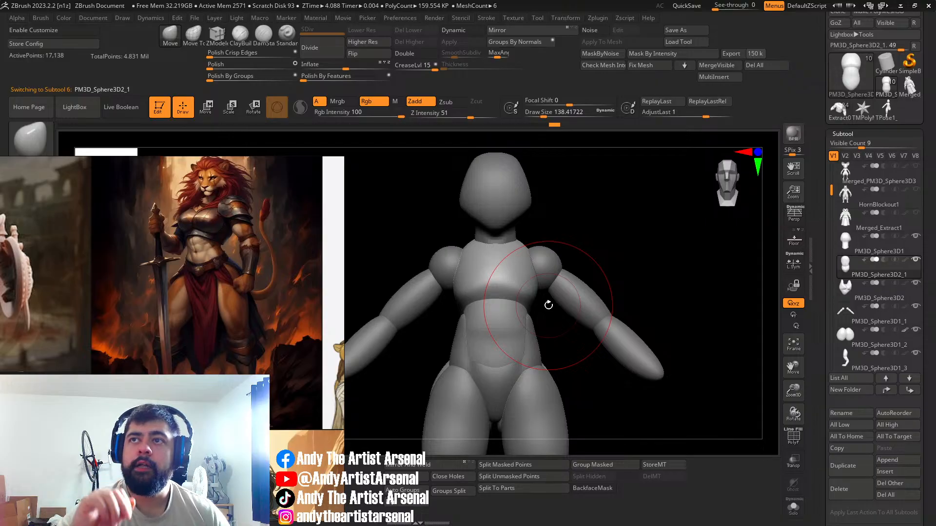
pyautogui.moveTo(548, 306)
pyautogui.mouseDown(button='right')
pyautogui.moveTo(560, 317)
pyautogui.moveTo(523, 313)
pyautogui.moveTo(548, 283)
pyautogui.moveTo(614, 276)
pyautogui.mouseUp(button='right')
pyautogui.press('s')
pyautogui.moveTo(550, 276); pyautogui.dragTo(548, 276)
pyautogui.moveTo(550, 278)
pyautogui.mouseDown(button='right')
pyautogui.moveTo(494, 282)
pyautogui.moveTo(570, 289)
pyautogui.moveTo(532, 302)
pyautogui.moveTo(512, 278)
pyautogui.moveTo(525, 314)
pyautogui.moveTo(535, 311)
pyautogui.mouseUp(button='right')
pyautogui.moveTo(539, 312); pyautogui.dragTo(542, 311)
pyautogui.moveTo(542, 310); pyautogui.dragTo(571, 288, button='right')
pyautogui.moveTo(554, 234)
pyautogui.mouseDown(button='right')
pyautogui.moveTo(566, 253)
pyautogui.moveTo(557, 273)
pyautogui.moveTo(599, 273)
pyautogui.mouseUp(button='right')
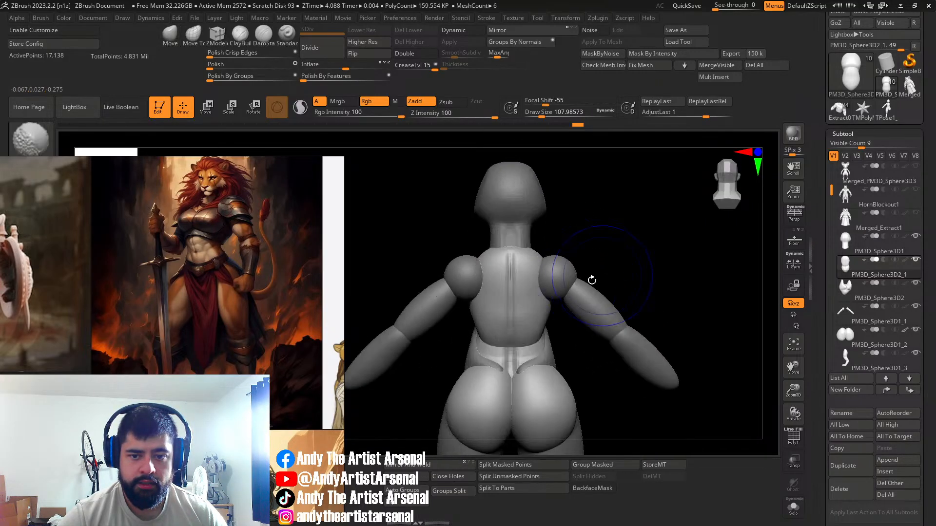
pyautogui.keyDown('alt'); pyautogui.moveTo(526, 332); pyautogui.dragTo(536, 332); pyautogui.keyUp('alt')
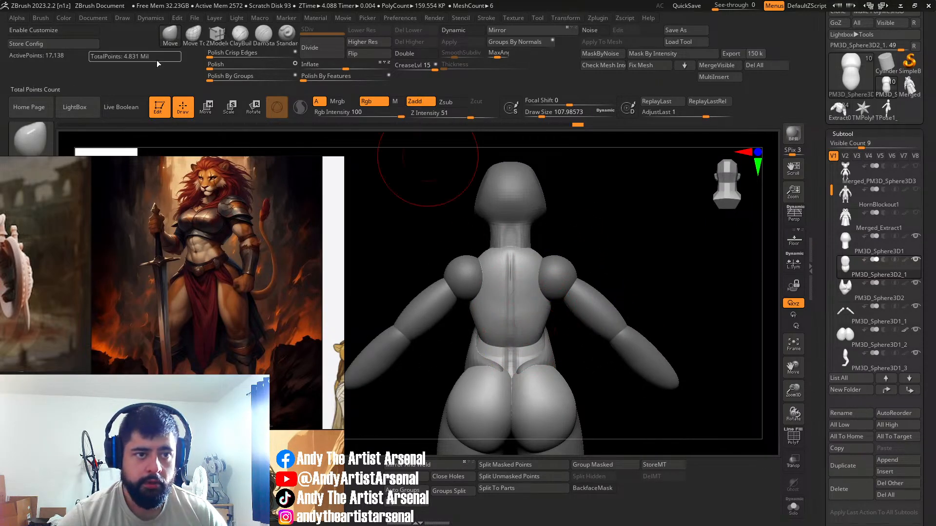
# Step: Switch to the Move Topological brush and adjust the back and shoulder area with a draw size of about 147
pyautogui.click(194, 35)
pyautogui.moveTo(457, 210)
pyautogui.mouseDown(button='right')
pyautogui.moveTo(478, 223)
pyautogui.moveTo(458, 225)
pyautogui.mouseUp(button='right')
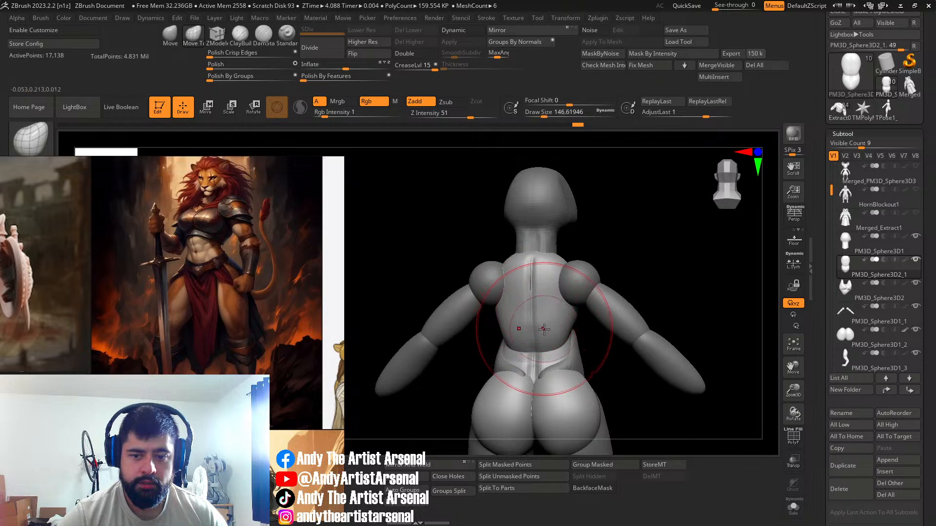
pyautogui.moveTo(549, 325)
pyautogui.mouseDown(button='right')
pyautogui.moveTo(570, 329)
pyautogui.moveTo(540, 346)
pyautogui.moveTo(501, 347)
pyautogui.moveTo(531, 332)
pyautogui.moveTo(558, 273)
pyautogui.moveTo(541, 322)
pyautogui.moveTo(514, 332)
pyautogui.moveTo(557, 344)
pyautogui.moveTo(517, 340)
pyautogui.moveTo(540, 320)
pyautogui.moveTo(580, 343)
pyautogui.moveTo(564, 331)
pyautogui.moveTo(639, 346)
pyautogui.moveTo(664, 340)
pyautogui.moveTo(613, 331)
pyautogui.moveTo(731, 302)
pyautogui.moveTo(693, 287)
pyautogui.moveTo(697, 280)
pyautogui.moveTo(707, 292)
pyautogui.moveTo(621, 281)
pyautogui.mouseUp(button='right')
pyautogui.keyDown('alt'); pyautogui.click(559, 335); pyautogui.keyUp('alt')
pyautogui.keyDown('alt'); pyautogui.click(626, 289); pyautogui.keyUp('alt')
pyautogui.moveTo(545, 280)
pyautogui.mouseDown()
pyautogui.moveTo(554, 280)
pyautogui.moveTo(486, 323)
pyautogui.mouseUp()
pyautogui.moveTo(568, 310)
pyautogui.mouseDown(button='right')
pyautogui.moveTo(638, 312)
pyautogui.moveTo(619, 305)
pyautogui.moveTo(597, 272)
pyautogui.moveTo(570, 276)
pyautogui.moveTo(641, 271)
pyautogui.moveTo(531, 298)
pyautogui.moveTo(554, 309)
pyautogui.mouseUp(button='right')
# Step: Reduce the draw size to about 59 and refine the tops of the shoulders on the arm subtool
pyautogui.moveTo(613, 296)
pyautogui.keyDown('alt'); pyautogui.mouseDown(button='right')
pyautogui.moveTo(601, 249)
pyautogui.moveTo(592, 270)
pyautogui.moveTo(543, 272)
pyautogui.moveTo(566, 274)
pyautogui.mouseUp(button='right'); pyautogui.keyUp('alt')
pyautogui.keyDown('alt'); pyautogui.moveTo(565, 274); pyautogui.dragTo(604, 323, button='right'); pyautogui.keyUp('alt')
pyautogui.press('[')
pyautogui.press('[')
pyautogui.press('[')
pyautogui.press('[')
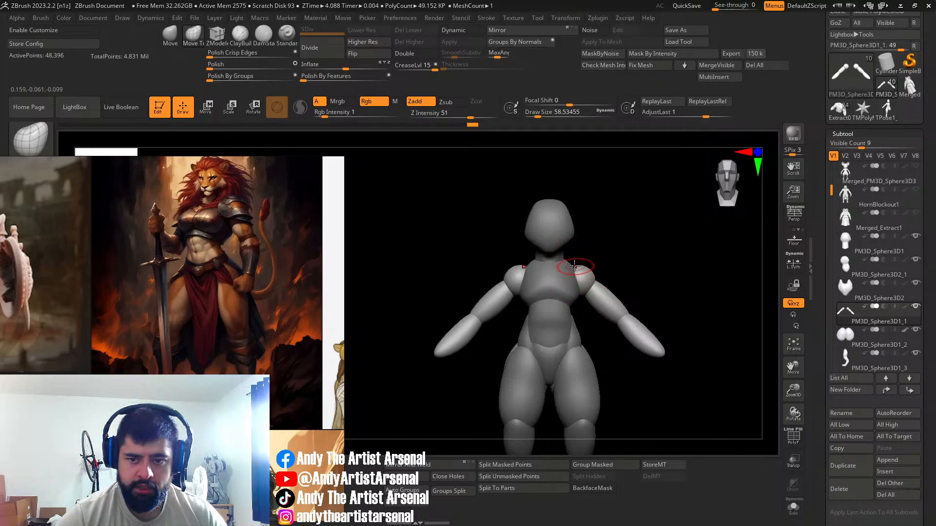
pyautogui.moveTo(594, 271)
pyautogui.mouseDown(button='right')
pyautogui.moveTo(586, 263)
pyautogui.moveTo(598, 262)
pyautogui.moveTo(595, 292)
pyautogui.moveTo(579, 292)
pyautogui.moveTo(577, 304)
pyautogui.moveTo(591, 291)
pyautogui.moveTo(608, 318)
pyautogui.moveTo(571, 320)
pyautogui.moveTo(572, 365)
pyautogui.moveTo(583, 337)
pyautogui.moveTo(559, 274)
pyautogui.moveTo(584, 276)
pyautogui.moveTo(566, 310)
pyautogui.mouseUp(button='right')
# Step: Select the torso and adjust the front of the chest with a draw size of about 75
pyautogui.keyDown('alt'); pyautogui.click(564, 277); pyautogui.keyUp('alt')
pyautogui.moveTo(564, 320); pyautogui.dragTo(565, 313)
pyautogui.moveTo(565, 313)
pyautogui.mouseDown(button='right')
pyautogui.moveTo(589, 315)
pyautogui.moveTo(565, 314)
pyautogui.moveTo(577, 300)
pyautogui.mouseUp(button='right')
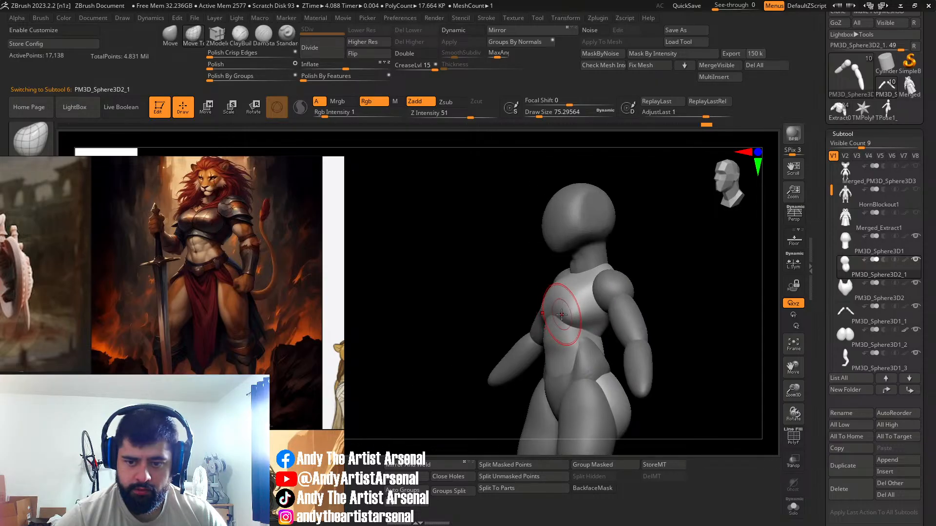
# Step: Append a sphere as a new subtool, turn off transforming all selected subtools and scale the sphere down
pyautogui.click(895, 459)
pyautogui.click(604, 330)
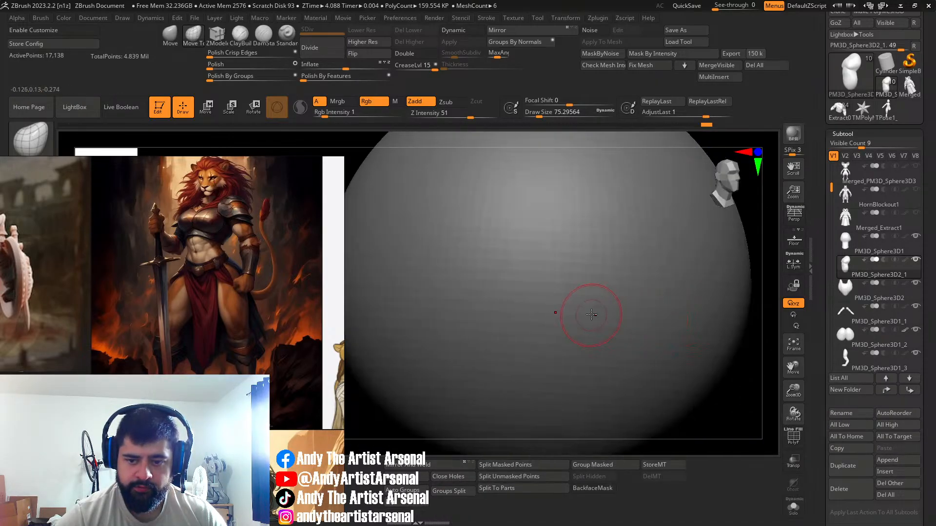
pyautogui.press('w')
pyautogui.keyDown('shift'); pyautogui.moveTo(727, 354); pyautogui.dragTo(694, 348, button='right'); pyautogui.keyUp('shift')
pyautogui.click(638, 231)
pyautogui.moveTo(585, 317); pyautogui.dragTo(491, 318)
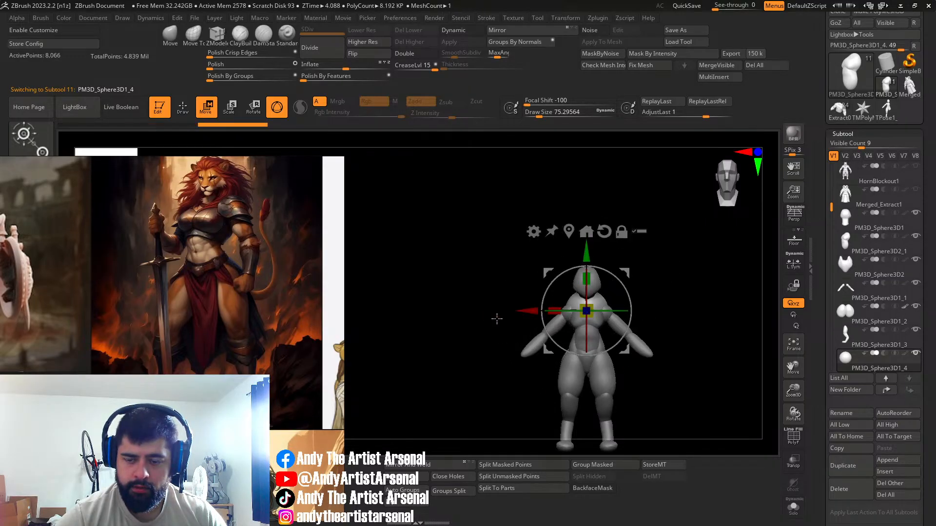
# Step: Scale down the new sphere and position it on one side of the chest as a breast form
pyautogui.moveTo(612, 315); pyautogui.dragTo(631, 286, button='right')
pyautogui.moveTo(612, 271); pyautogui.dragTo(653, 293)
pyautogui.moveTo(621, 333); pyautogui.dragTo(595, 328)
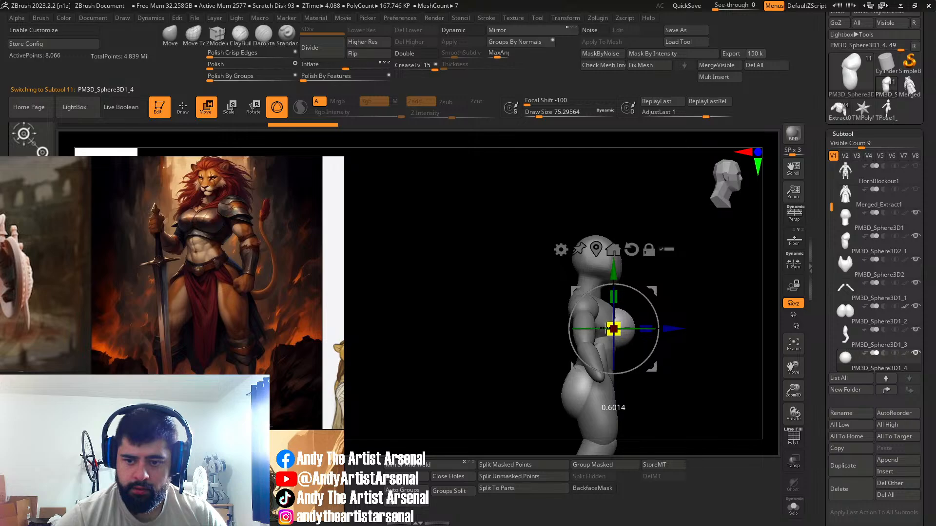
pyautogui.moveTo(598, 327); pyautogui.dragTo(599, 328)
pyautogui.moveTo(603, 330); pyautogui.dragTo(572, 336, button='right')
pyautogui.moveTo(572, 333); pyautogui.dragTo(557, 334)
pyautogui.moveTo(577, 330); pyautogui.dragTo(656, 291, button='right')
pyautogui.moveTo(650, 289); pyautogui.dragTo(652, 279)
pyautogui.moveTo(649, 283); pyautogui.dragTo(639, 332, button='right')
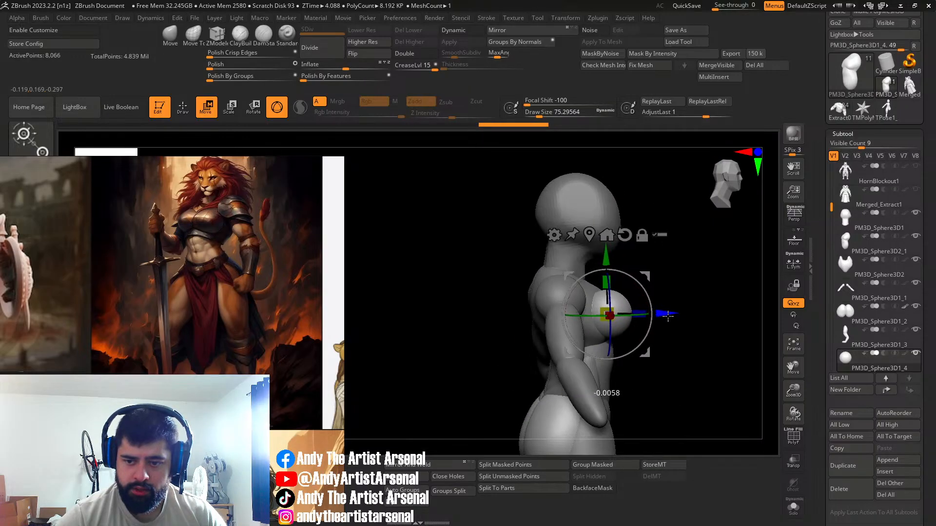
pyautogui.moveTo(646, 284)
pyautogui.mouseDown(button='right')
pyautogui.moveTo(647, 308)
pyautogui.moveTo(612, 293)
pyautogui.moveTo(596, 302)
pyautogui.moveTo(622, 277)
pyautogui.mouseUp(button='right')
# Step: Stretch the top of the breast sphere toward the collarbone, reducing the draw size to about 59
pyautogui.press('q')
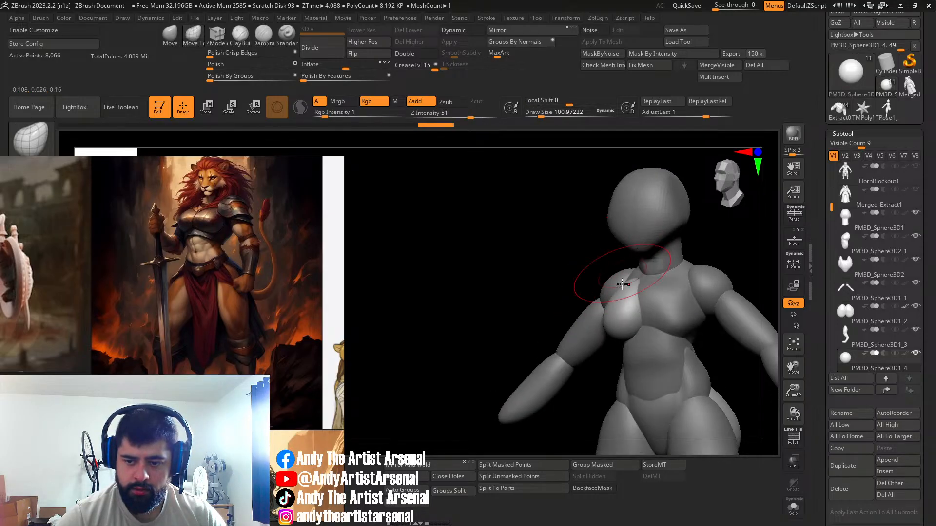
pyautogui.moveTo(639, 315)
pyautogui.mouseDown(button='right')
pyautogui.moveTo(638, 325)
pyautogui.moveTo(602, 332)
pyautogui.moveTo(628, 330)
pyautogui.moveTo(627, 287)
pyautogui.mouseUp(button='right')
pyautogui.press('s')
pyautogui.moveTo(628, 287); pyautogui.dragTo(623, 287)
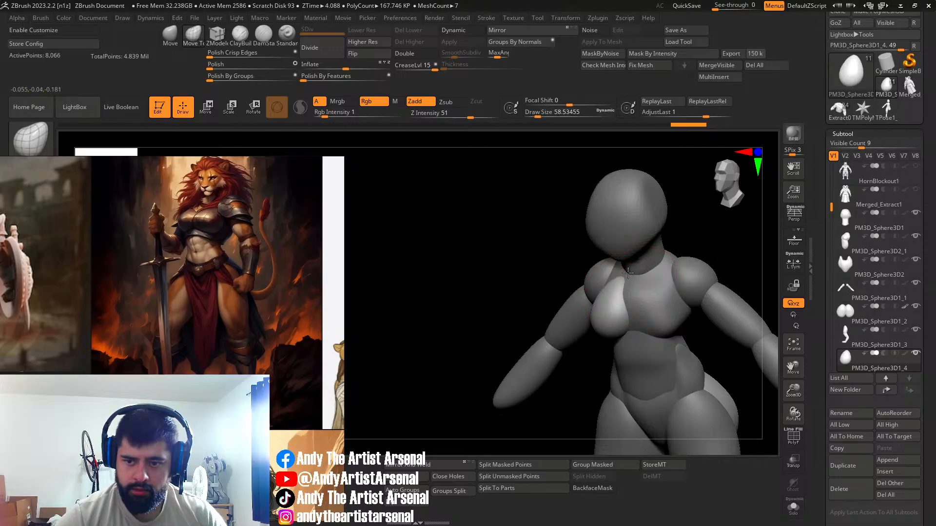
pyautogui.moveTo(629, 275)
pyautogui.mouseDown(button='right')
pyautogui.moveTo(618, 281)
pyautogui.moveTo(628, 311)
pyautogui.mouseUp(button='right')
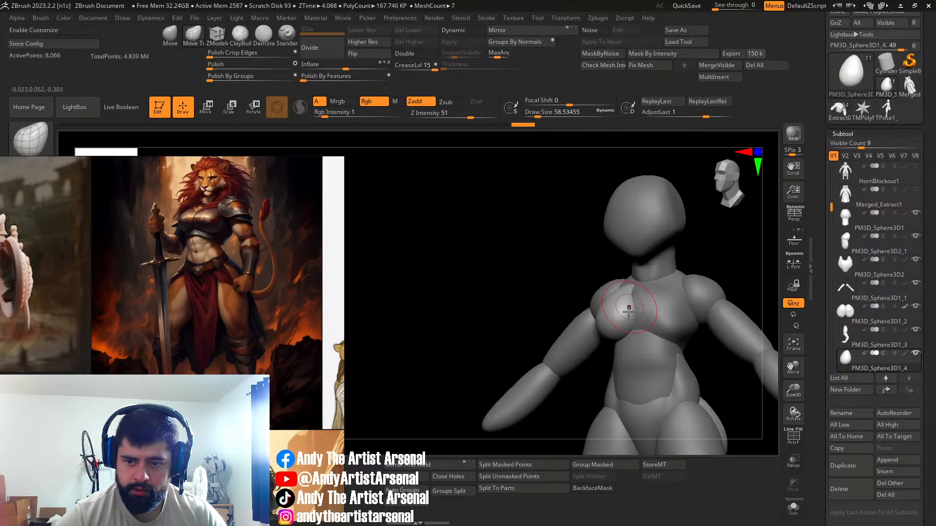
# Step: Mirror the breast form to the other side of the chest and adjust its shape, undoing the last stroke
pyautogui.click(438, 466)
pyautogui.moveTo(590, 361); pyautogui.dragTo(659, 308, button='right')
pyautogui.moveTo(666, 301); pyautogui.dragTo(677, 296)
pyautogui.moveTo(677, 296)
pyautogui.mouseDown(button='right')
pyautogui.moveTo(624, 319)
pyautogui.moveTo(619, 335)
pyautogui.moveTo(629, 324)
pyautogui.mouseUp(button='right')
pyautogui.press(']')
pyautogui.moveTo(629, 324); pyautogui.dragTo(617, 324)
pyautogui.hotkey('ctrl', 'z')
pyautogui.moveTo(616, 324); pyautogui.dragTo(654, 321, button='right')
# Step: Refine the contours and upper slope of both breasts, reducing the draw size to about 53
pyautogui.moveTo(551, 318); pyautogui.dragTo(618, 344, button='right')
pyautogui.moveTo(607, 355)
pyautogui.mouseDown(button='right')
pyautogui.moveTo(614, 371)
pyautogui.moveTo(628, 363)
pyautogui.moveTo(615, 314)
pyautogui.mouseUp(button='right')
pyautogui.press('[')
pyautogui.press('s')
pyautogui.moveTo(616, 313); pyautogui.dragTo(615, 313)
pyautogui.moveTo(615, 314)
pyautogui.mouseDown(button='right')
pyautogui.moveTo(634, 336)
pyautogui.moveTo(583, 328)
pyautogui.moveTo(509, 336)
pyautogui.moveTo(525, 297)
pyautogui.moveTo(524, 319)
pyautogui.moveTo(537, 324)
pyautogui.moveTo(575, 310)
pyautogui.mouseUp(button='right')
pyautogui.press('s')
pyautogui.moveTo(575, 309); pyautogui.dragTo(562, 302)
pyautogui.moveTo(556, 310); pyautogui.dragTo(583, 304, button='right')
pyautogui.moveTo(533, 303); pyautogui.dragTo(544, 301)
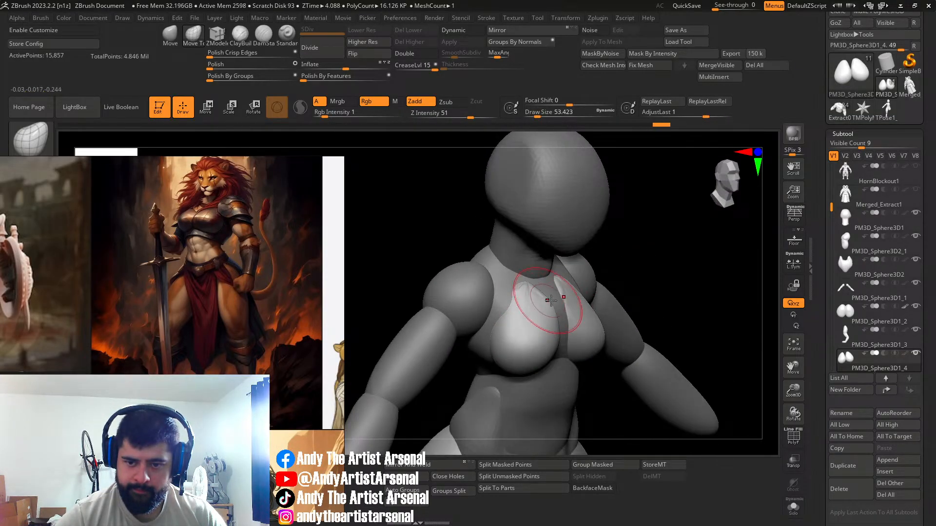
# Step: Select the torso and adjust the chest surface around the breasts
pyautogui.moveTo(548, 295); pyautogui.dragTo(533, 309, button='right')
pyautogui.keyDown('alt'); pyautogui.click(548, 295); pyautogui.keyUp('alt')
pyautogui.moveTo(552, 279); pyautogui.dragTo(612, 335, button='right')
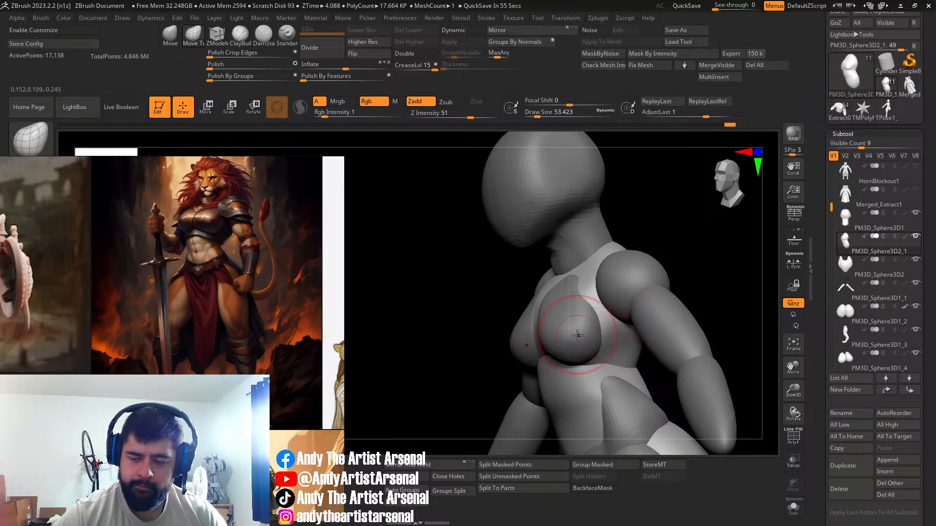
pyautogui.moveTo(577, 335)
pyautogui.mouseDown(button='right')
pyautogui.moveTo(645, 355)
pyautogui.moveTo(633, 359)
pyautogui.moveTo(596, 358)
pyautogui.moveTo(633, 326)
pyautogui.mouseUp(button='right')
# Step: Return to the breast subtool, undo a trial stroke on its shape and raise the draw size to about 81
pyautogui.keyDown('alt'); pyautogui.click(609, 348); pyautogui.keyUp('alt')
pyautogui.moveTo(612, 291)
pyautogui.mouseDown(button='right')
pyautogui.moveTo(569, 252)
pyautogui.moveTo(548, 370)
pyautogui.moveTo(534, 316)
pyautogui.moveTo(638, 353)
pyautogui.moveTo(603, 331)
pyautogui.moveTo(613, 332)
pyautogui.mouseUp(button='right')
pyautogui.keyDown('ctrl'); pyautogui.moveTo(614, 333); pyautogui.dragTo(616, 335, button='right'); pyautogui.keyUp('ctrl')
pyautogui.press('space')
pyautogui.moveTo(595, 343); pyautogui.dragTo(598, 322)
pyautogui.hotkey('ctrl', 'z')
pyautogui.moveTo(622, 319); pyautogui.dragTo(612, 322, button='right')
pyautogui.press('s')
pyautogui.moveTo(609, 321); pyautogui.dragTo(611, 322)
pyautogui.moveTo(612, 325); pyautogui.dragTo(607, 320, button='right')
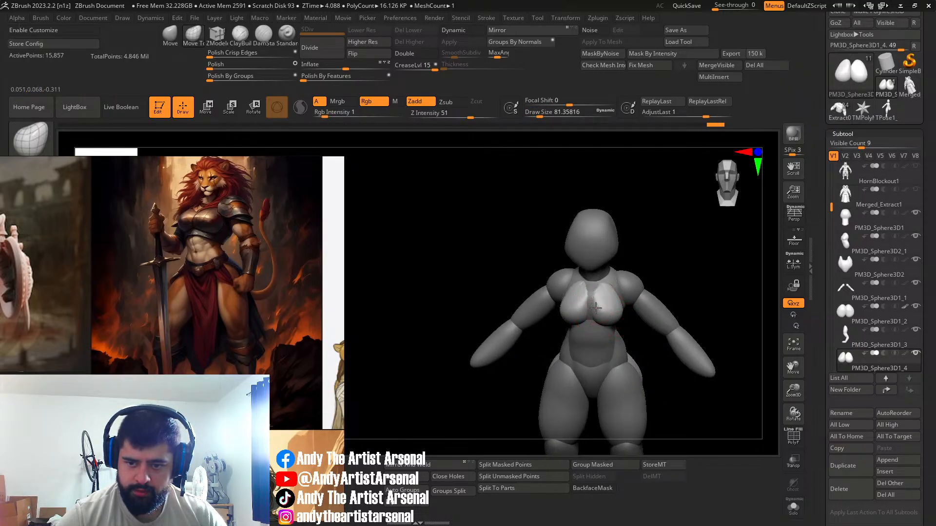
# Step: Reshape the inner edges of the breasts along the cleavage from the front
pyautogui.moveTo(596, 299); pyautogui.dragTo(605, 298)
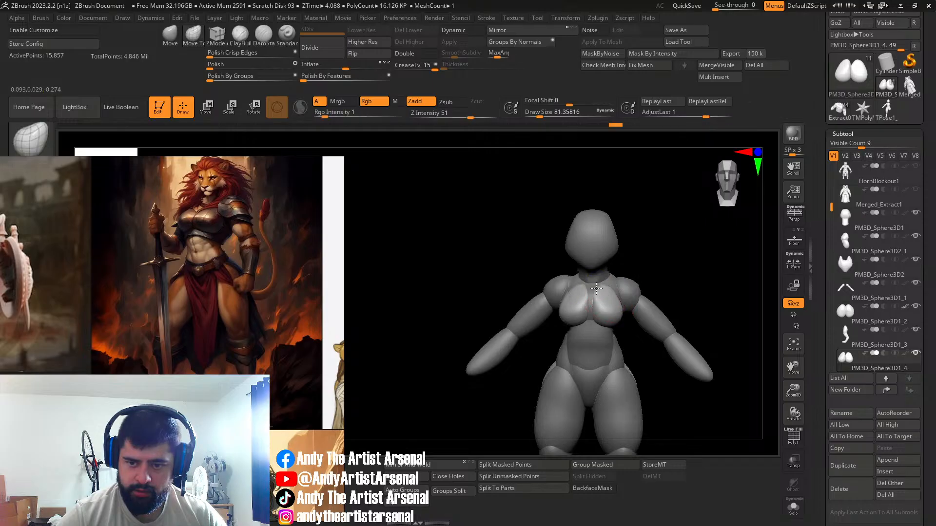
pyautogui.moveTo(614, 298); pyautogui.dragTo(600, 296, button='right')
pyautogui.moveTo(600, 296); pyautogui.dragTo(601, 294)
pyautogui.moveTo(607, 298)
pyautogui.mouseDown(button='right')
pyautogui.moveTo(592, 303)
pyautogui.moveTo(632, 294)
pyautogui.moveTo(597, 312)
pyautogui.moveTo(617, 294)
pyautogui.mouseUp(button='right')
# Step: Select the torso and make a small adjustment to the upper chest above the breasts
pyautogui.keyDown('alt'); pyautogui.click(616, 293); pyautogui.keyUp('alt')
pyautogui.moveTo(618, 294); pyautogui.dragTo(616, 292)
pyautogui.moveTo(616, 293)
pyautogui.mouseDown(button='right')
pyautogui.moveTo(634, 293)
pyautogui.moveTo(614, 291)
pyautogui.mouseUp(button='right')
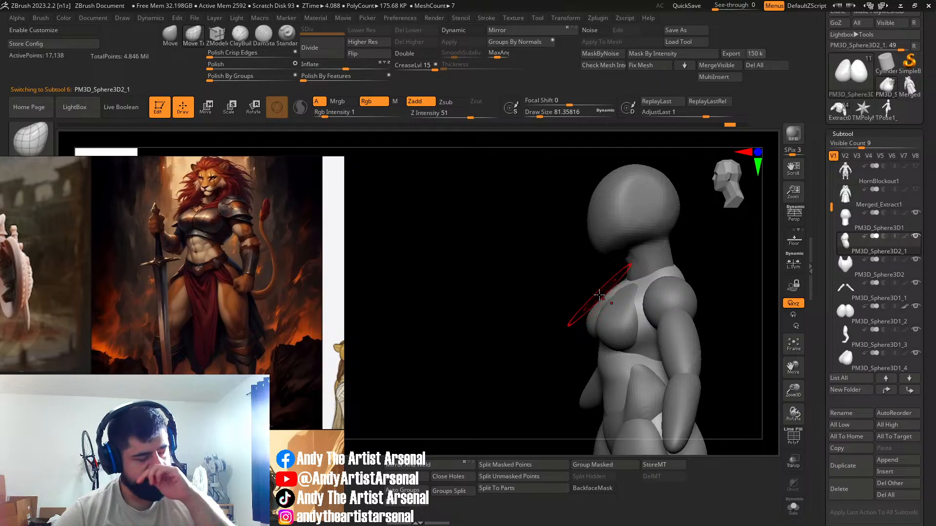
pyautogui.moveTo(595, 273); pyautogui.dragTo(619, 289, button='right')
# Step: Select the head and show the Merged_Extract1 and HornBlockout1 characters beside the figure for scale comparison
pyautogui.keyDown('alt'); pyautogui.click(640, 274); pyautogui.keyUp('alt')
pyautogui.moveTo(681, 275)
pyautogui.keyDown('ctrl'); pyautogui.mouseDown(button='right')
pyautogui.moveTo(605, 272)
pyautogui.moveTo(679, 288)
pyautogui.moveTo(687, 278)
pyautogui.mouseUp(button='right'); pyautogui.keyUp('ctrl')
pyautogui.keyDown('alt'); pyautogui.moveTo(687, 277); pyautogui.dragTo(551, 230, button='right'); pyautogui.keyUp('alt')
pyautogui.moveTo(628, 236); pyautogui.dragTo(679, 235, button='right')
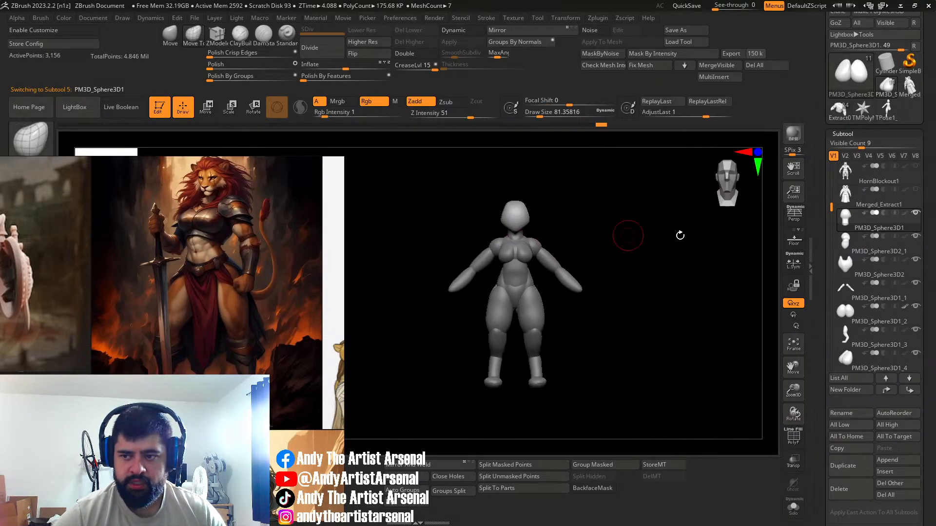
pyautogui.click(916, 190)
pyautogui.moveTo(410, 242)
pyautogui.keyDown('alt'); pyautogui.mouseDown(button='right')
pyautogui.moveTo(439, 257)
pyautogui.moveTo(317, 247)
pyautogui.moveTo(396, 247)
pyautogui.mouseUp(button='right'); pyautogui.keyUp('alt')
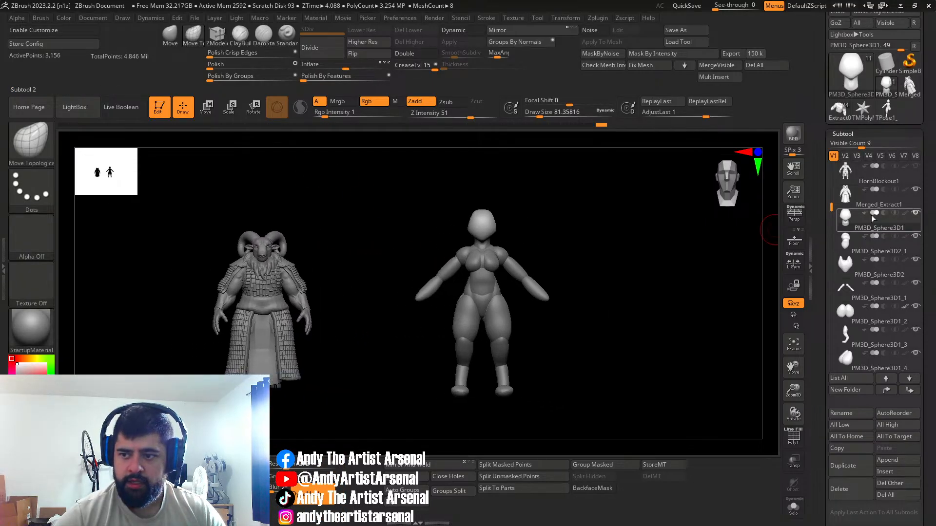
pyautogui.click(916, 167)
pyautogui.moveTo(572, 253)
pyautogui.mouseDown()
pyautogui.moveTo(549, 251)
pyautogui.moveTo(557, 250)
pyautogui.mouseUp()
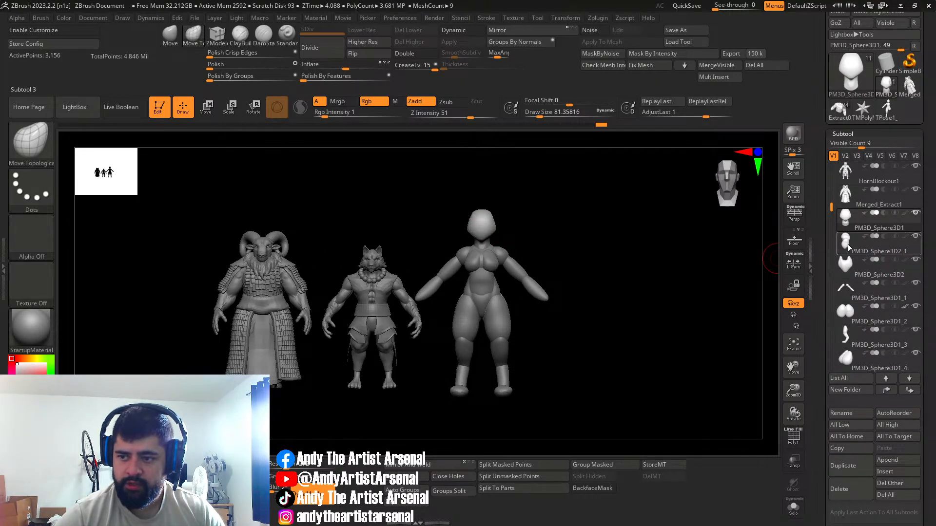
# Step: Center the transform gizmo on the head and scale the head down uniformly to about 0.87
pyautogui.press('e')
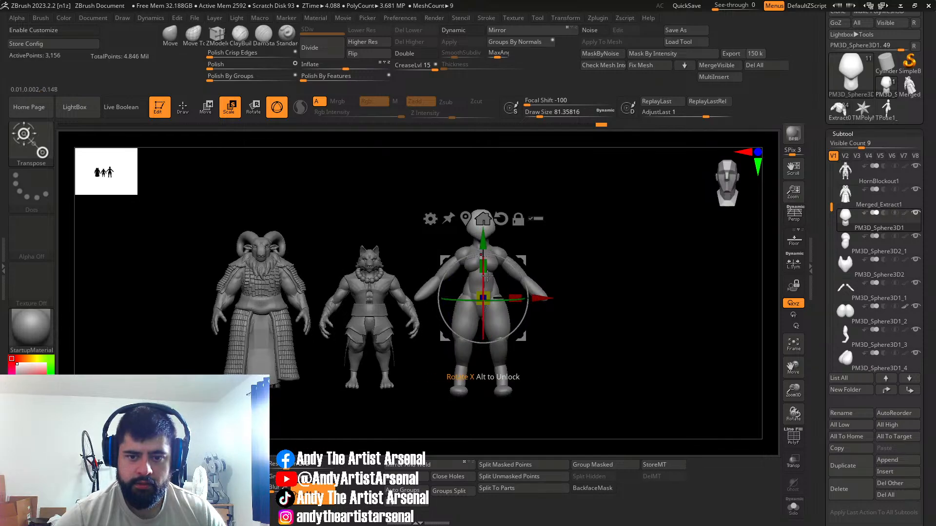
pyautogui.click(466, 218)
pyautogui.keyDown('alt'); pyautogui.moveTo(554, 261); pyautogui.dragTo(539, 277); pyautogui.keyUp('alt')
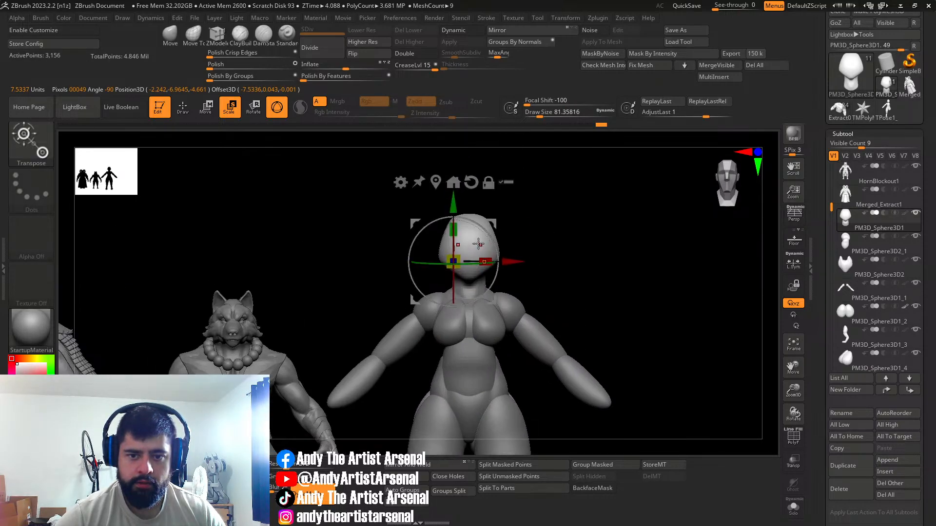
pyautogui.click(436, 184)
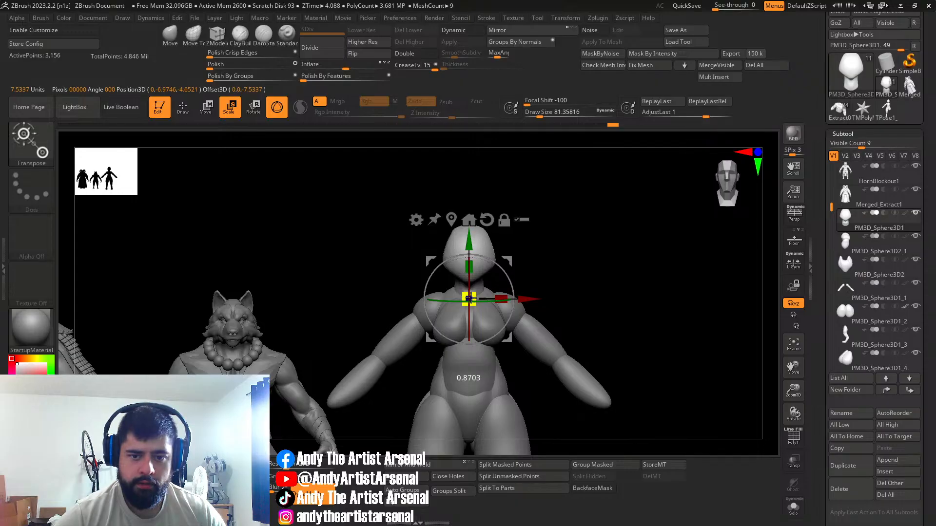
pyautogui.moveTo(646, 313)
pyautogui.mouseDown()
pyautogui.moveTo(532, 325)
pyautogui.moveTo(580, 312)
pyautogui.moveTo(480, 292)
pyautogui.moveTo(494, 305)
pyautogui.mouseUp()
# Step: Nudge the head's position over the neck from the side and return to sculpting
pyautogui.press('q')
pyautogui.press('w')
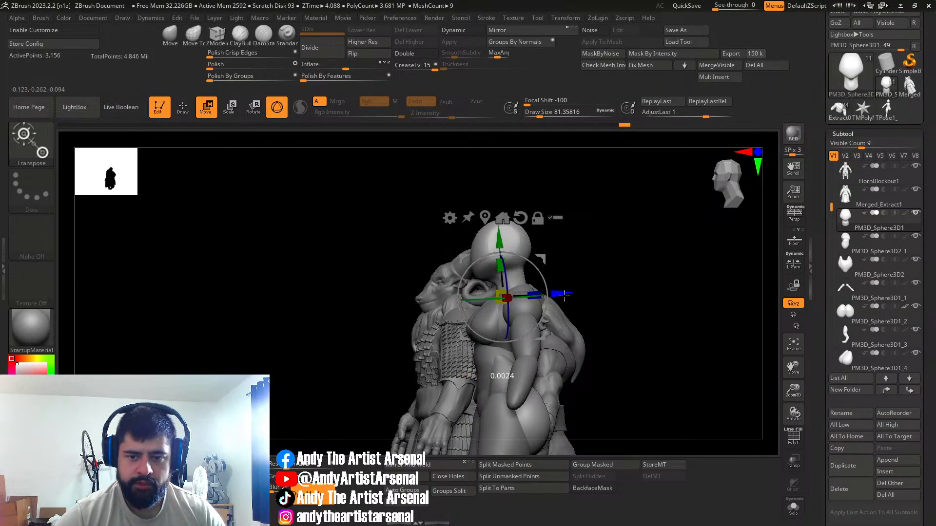
pyautogui.moveTo(498, 305); pyautogui.dragTo(498, 307)
pyautogui.press('q')
pyautogui.moveTo(406, 301)
pyautogui.mouseDown()
pyautogui.moveTo(560, 305)
pyautogui.moveTo(522, 294)
pyautogui.mouseUp()
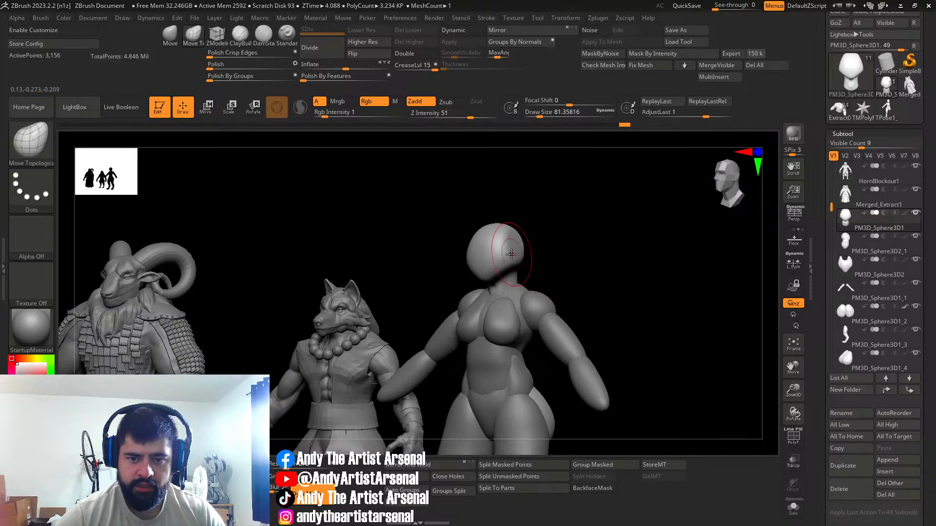
# Step: Reshape the head's silhouette with a draw size of about 94 and hide the two comparison characters
pyautogui.keyDown('shift'); pyautogui.moveTo(542, 258); pyautogui.dragTo(568, 260); pyautogui.keyUp('shift')
pyautogui.press('s')
pyautogui.moveTo(510, 262); pyautogui.dragTo(512, 263)
pyautogui.moveTo(512, 262)
pyautogui.mouseDown()
pyautogui.moveTo(499, 263)
pyautogui.moveTo(653, 265)
pyautogui.mouseUp()
pyautogui.moveTo(589, 266); pyautogui.dragTo(429, 261)
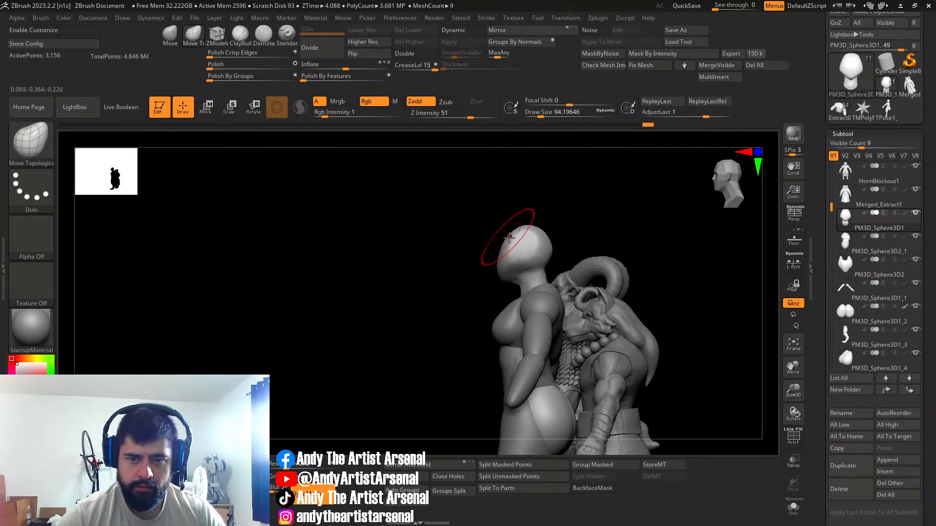
pyautogui.moveTo(528, 215); pyautogui.dragTo(611, 277)
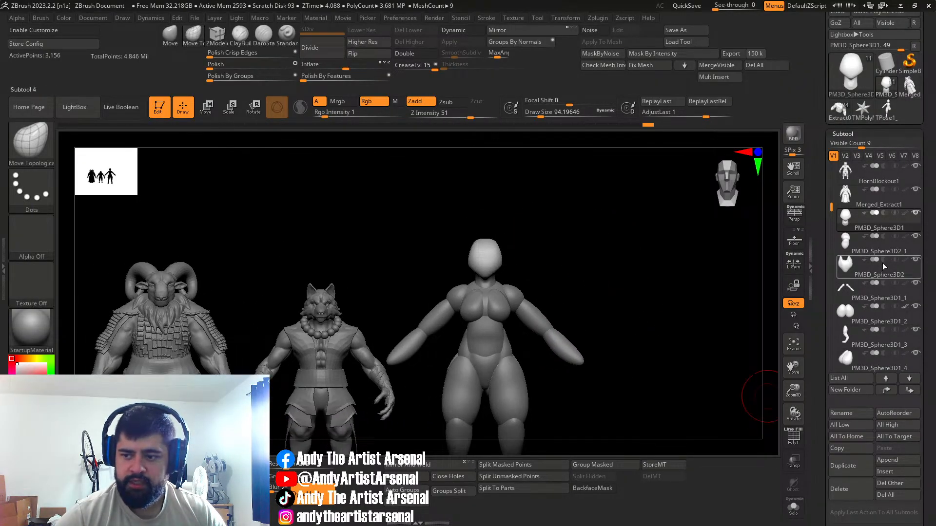
pyautogui.click(915, 165)
pyautogui.click(915, 189)
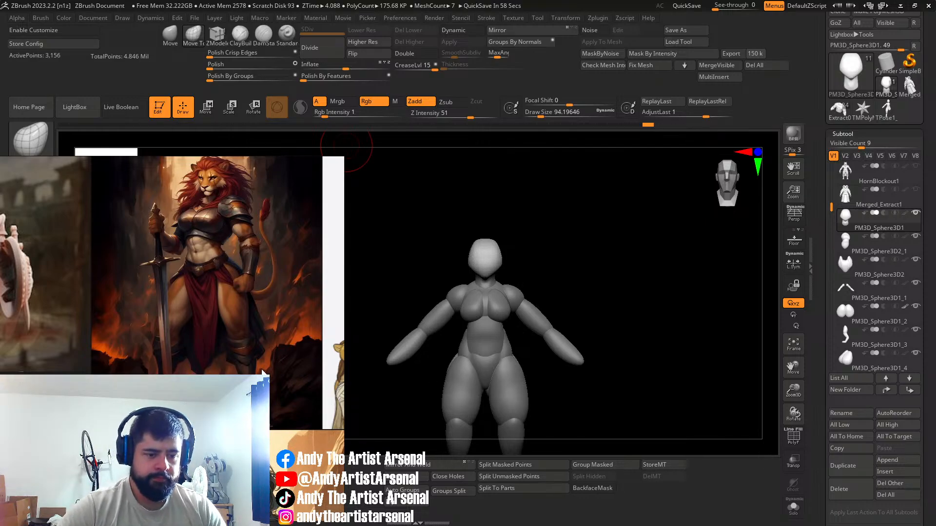
# Step: Examine the lioness reference images for body and head proportions
pyautogui.scroll(-5, 262, 372)
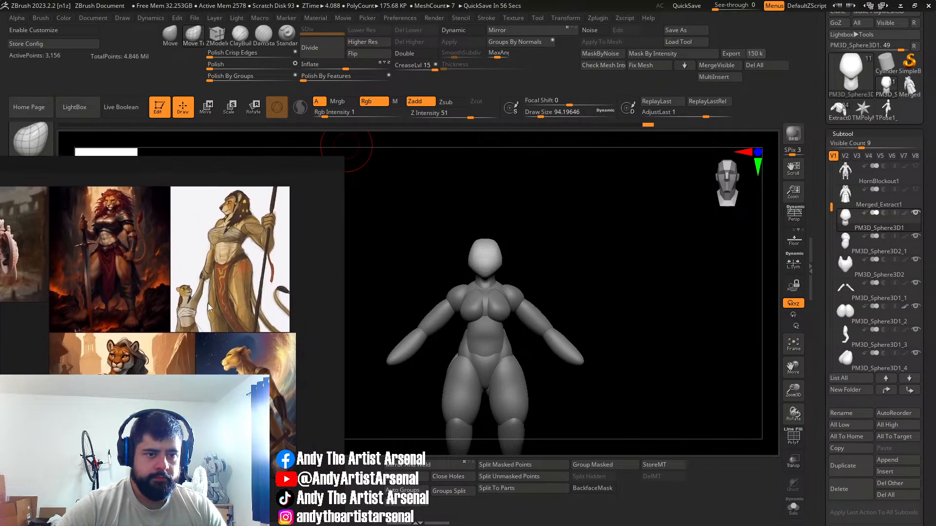
pyautogui.scroll(2, 274, 377)
pyautogui.scroll(3, 271, 305)
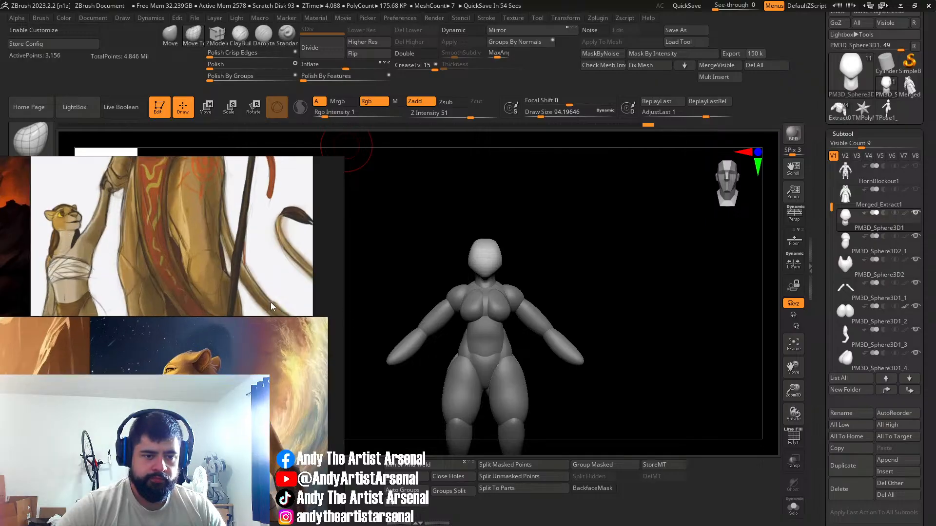
pyautogui.moveTo(274, 307); pyautogui.dragTo(201, 312, button='middle')
pyautogui.scroll(-5, 201, 307)
pyautogui.moveTo(264, 298); pyautogui.dragTo(181, 326, button='middle')
pyautogui.scroll(2, 283, 286)
pyautogui.moveTo(274, 285); pyautogui.dragTo(293, 283, button='middle')
pyautogui.scroll(-5, 157, 303)
pyautogui.scroll(3, 138, 313)
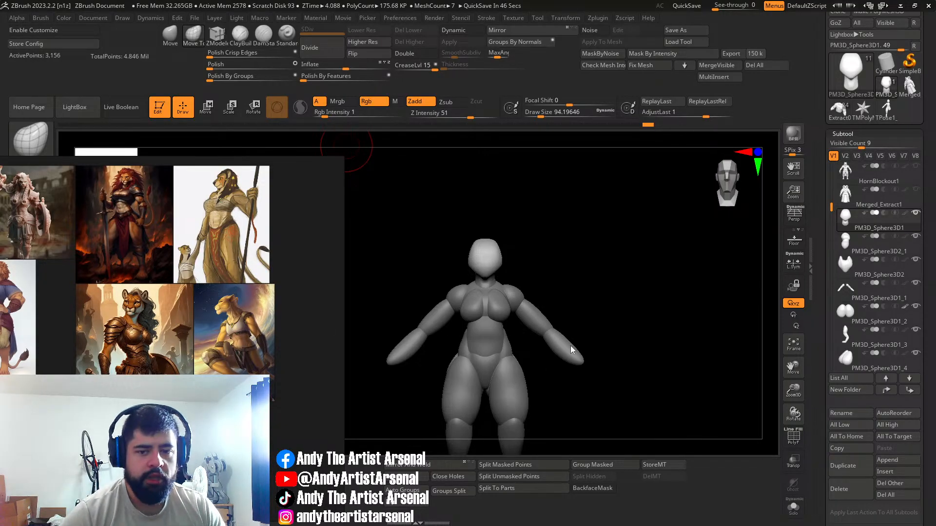
# Step: Carve a horizontal eye-line groove across the front of the head with DamStandard at draw size about 64
pyautogui.moveTo(535, 242)
pyautogui.mouseDown(button='right')
pyautogui.moveTo(463, 259)
pyautogui.moveTo(522, 268)
pyautogui.moveTo(549, 260)
pyautogui.moveTo(509, 245)
pyautogui.mouseUp(button='right')
pyautogui.click(264, 37)
pyautogui.moveTo(478, 236)
pyautogui.mouseDown()
pyautogui.moveTo(510, 236)
pyautogui.moveTo(488, 241)
pyautogui.mouseUp()
pyautogui.hotkey('ctrl', 'z')
pyautogui.press('s')
pyautogui.hotkey('ctrl', 'z')
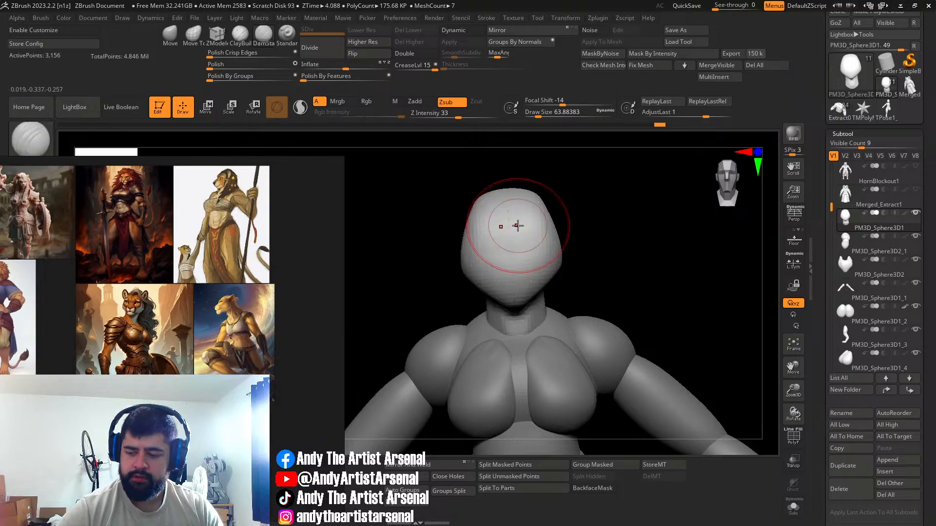
pyautogui.moveTo(487, 239); pyautogui.dragTo(522, 230)
pyautogui.moveTo(524, 230)
pyautogui.mouseDown(button='right')
pyautogui.moveTo(558, 222)
pyautogui.moveTo(541, 290)
pyautogui.moveTo(573, 271)
pyautogui.mouseUp(button='right')
# Step: Switch to the IMM Primitives brush with the Capsule mesh and set the draw size to about 35
pyautogui.press('b')
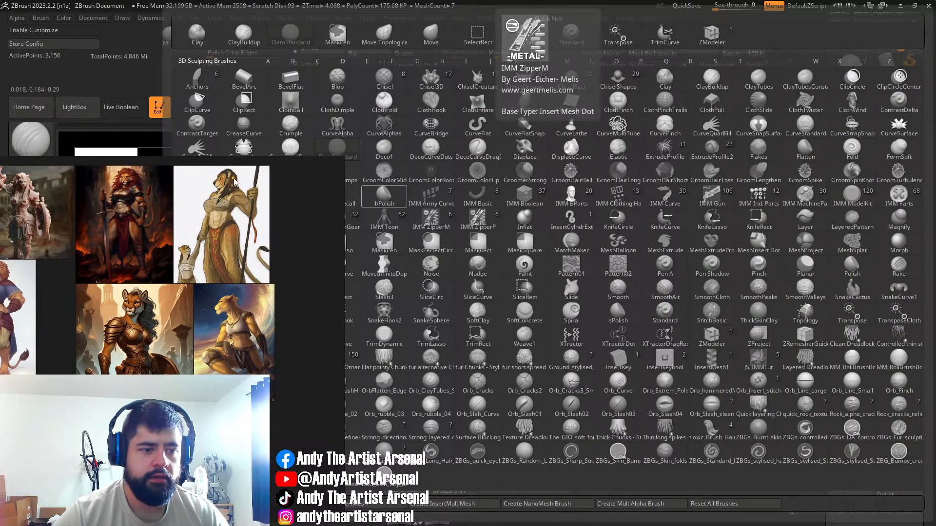
pyautogui.moveTo(157, 169); pyautogui.dragTo(0, 165)
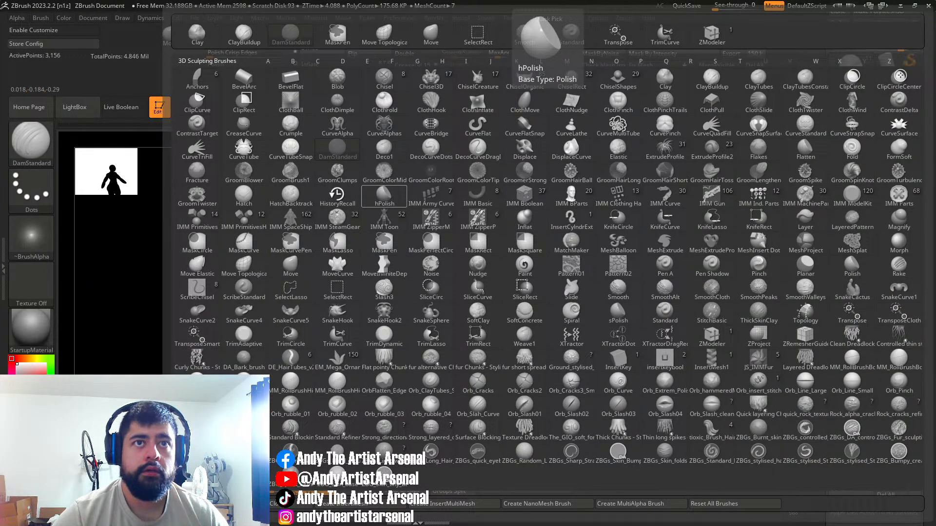
pyautogui.click(207, 215)
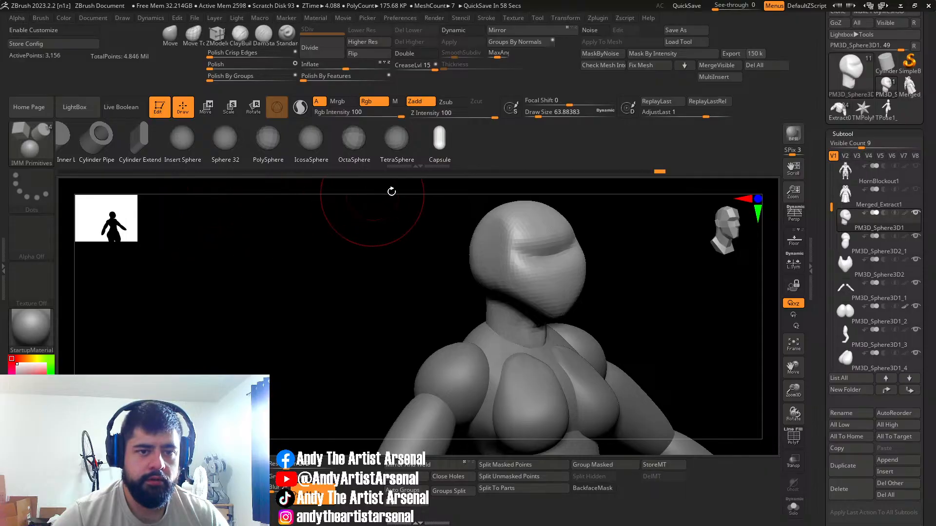
pyautogui.moveTo(541, 288)
pyautogui.keyDown('ctrl'); pyautogui.mouseDown(button='right')
pyautogui.moveTo(516, 286)
pyautogui.moveTo(495, 298)
pyautogui.mouseUp(button='right'); pyautogui.keyUp('ctrl')
pyautogui.press('s')
pyautogui.moveTo(497, 300); pyautogui.dragTo(568, 312)
pyautogui.hotkey('ctrl', 'z')
pyautogui.moveTo(488, 301); pyautogui.dragTo(471, 333, button='right')
pyautogui.moveTo(488, 341); pyautogui.dragTo(511, 349)
pyautogui.press('w')
pyautogui.hotkey('ctrl', 'z')
pyautogui.moveTo(491, 326); pyautogui.dragTo(450, 315, button='right')
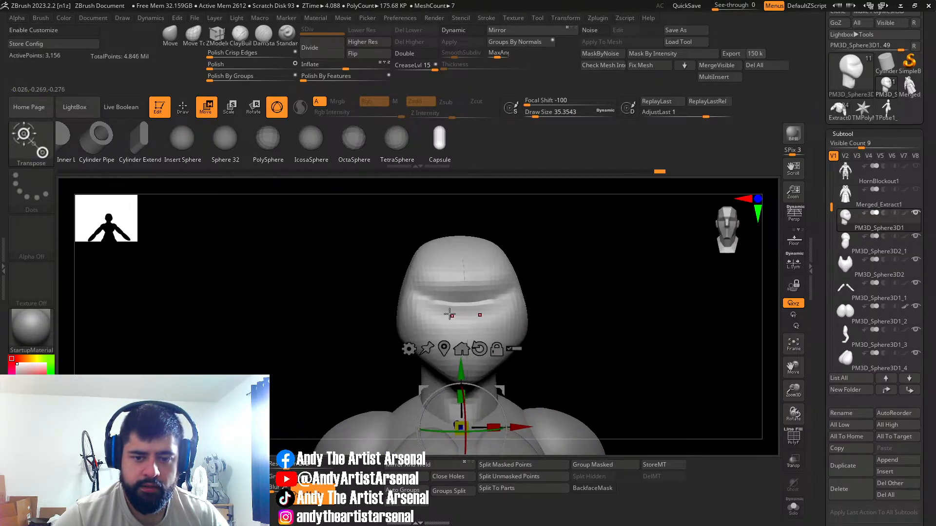
pyautogui.press('q')
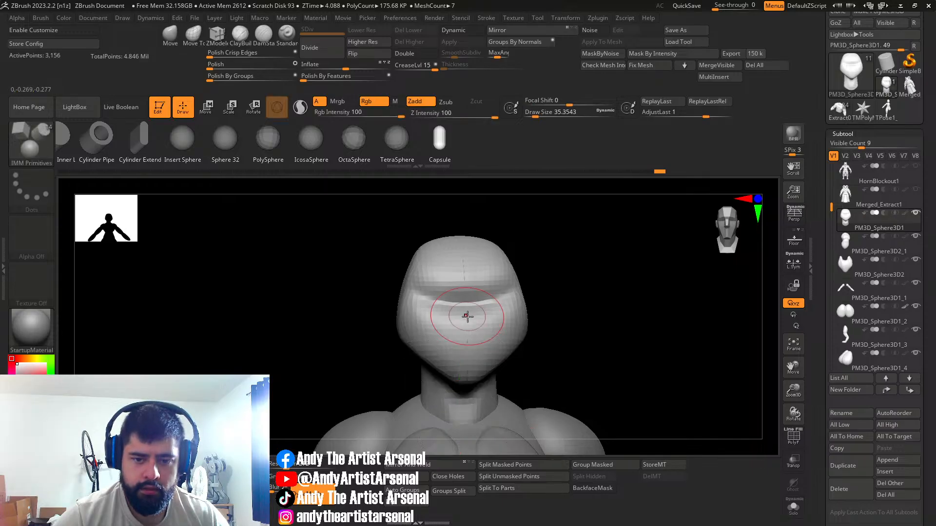
# Step: Insert a capsule on the center of the face as the nose bridge and sink it into the head
pyautogui.moveTo(472, 346); pyautogui.dragTo(510, 326, button='right')
pyautogui.press('w')
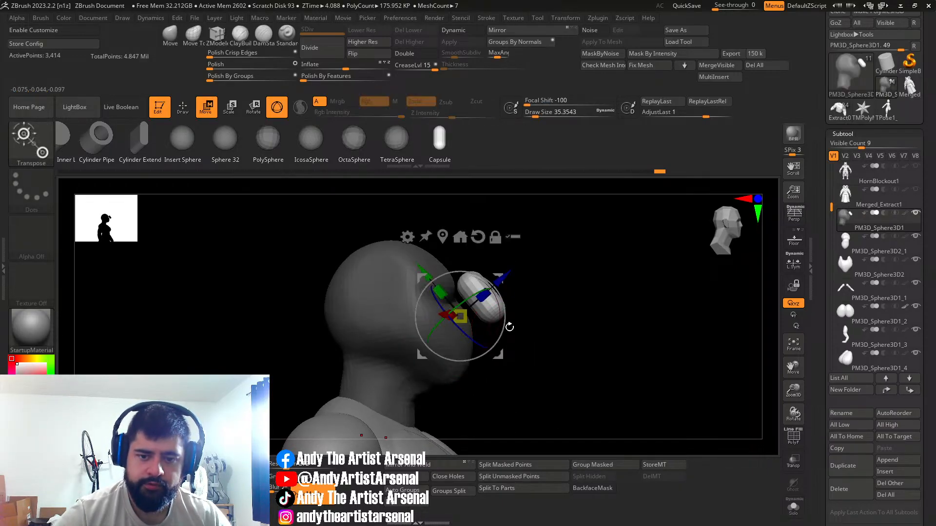
pyautogui.keyDown('alt'); pyautogui.click(443, 237); pyautogui.keyUp('alt')
pyautogui.keyDown('shift'); pyautogui.moveTo(501, 307); pyautogui.dragTo(509, 301, button='right'); pyautogui.keyUp('shift')
pyautogui.moveTo(525, 256); pyautogui.dragTo(506, 271)
pyautogui.moveTo(422, 267); pyautogui.dragTo(414, 256)
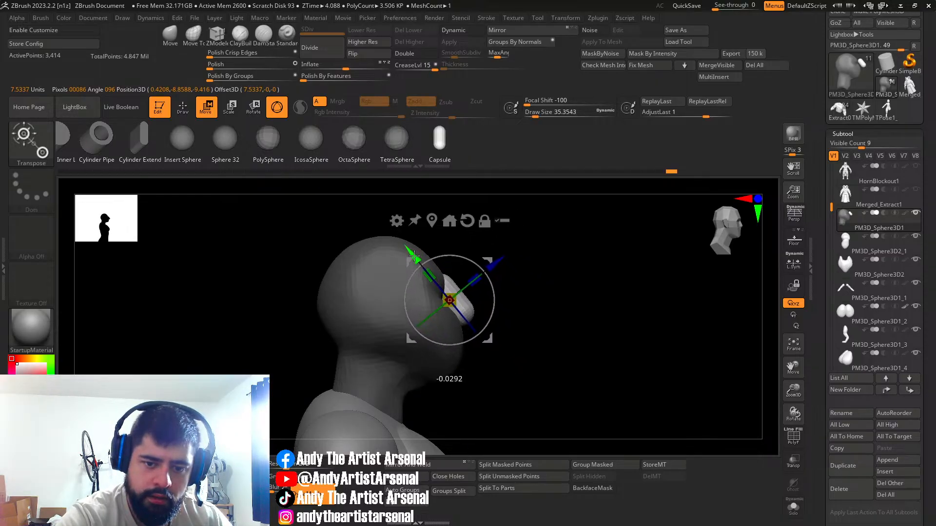
# Step: Recenter the gizmo on the nose capsule and adjust its depth against the face from the side
pyautogui.moveTo(498, 304); pyautogui.dragTo(451, 328, button='right')
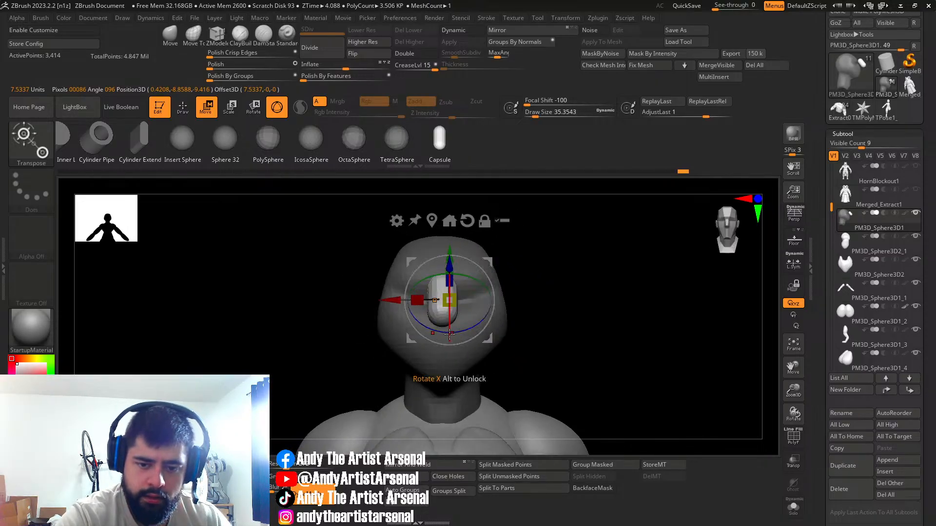
pyautogui.click(431, 220)
pyautogui.moveTo(446, 323); pyautogui.dragTo(471, 288, button='right')
pyautogui.moveTo(404, 283); pyautogui.dragTo(429, 283)
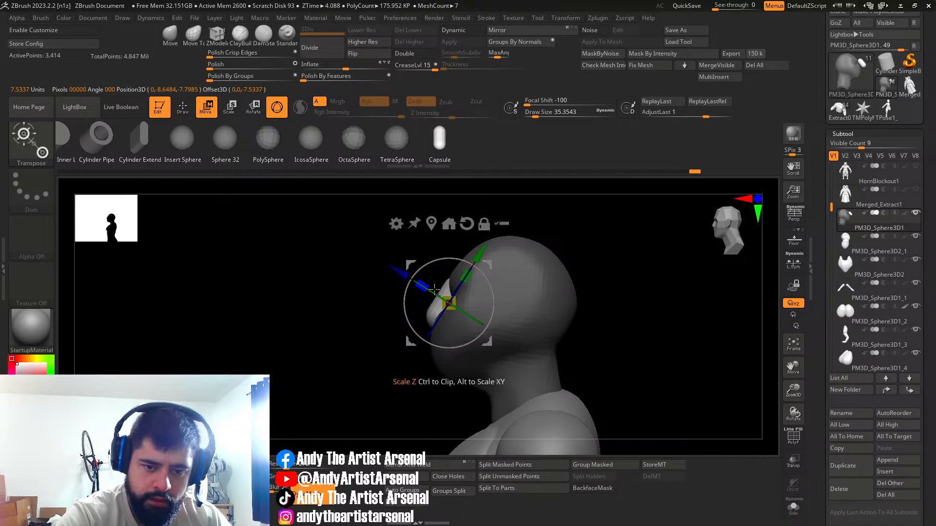
pyautogui.press('q')
pyautogui.moveTo(429, 369)
pyautogui.mouseDown(button='right')
pyautogui.moveTo(482, 356)
pyautogui.moveTo(489, 338)
pyautogui.moveTo(419, 346)
pyautogui.mouseUp(button='right')
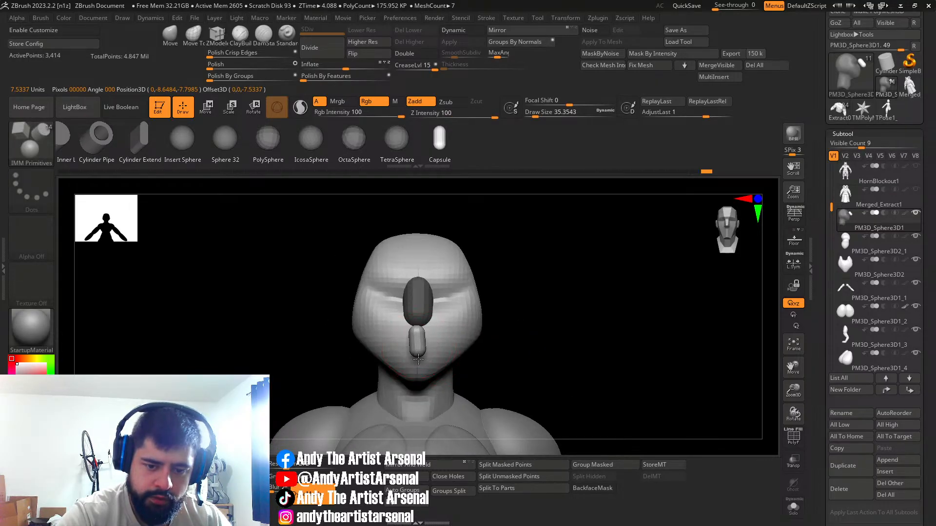
pyautogui.moveTo(418, 359); pyautogui.dragTo(420, 371)
pyautogui.hotkey('ctrl', 'z')
pyautogui.moveTo(419, 369); pyautogui.dragTo(408, 337, button='right')
# Step: Insert a sphere beneath the nose on one side of the face as a muzzle pad
pyautogui.click(182, 138)
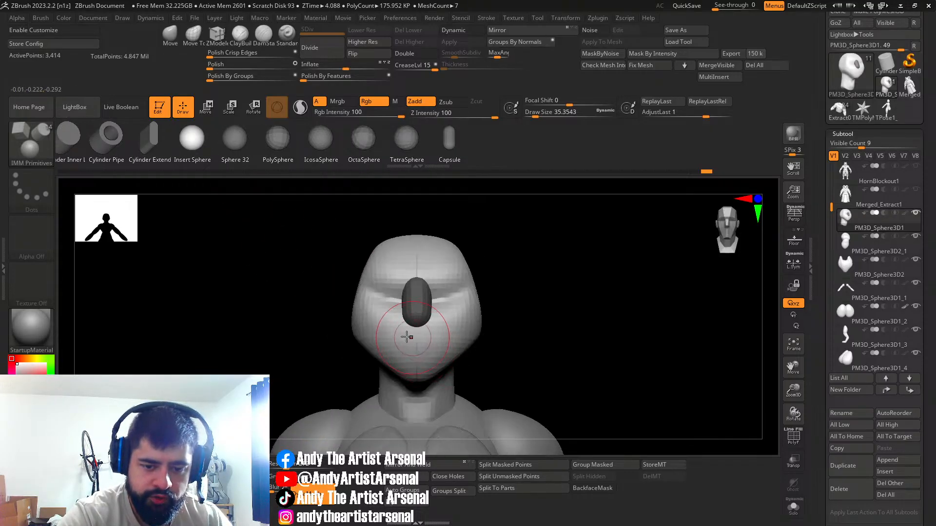
pyautogui.moveTo(408, 349); pyautogui.dragTo(409, 351)
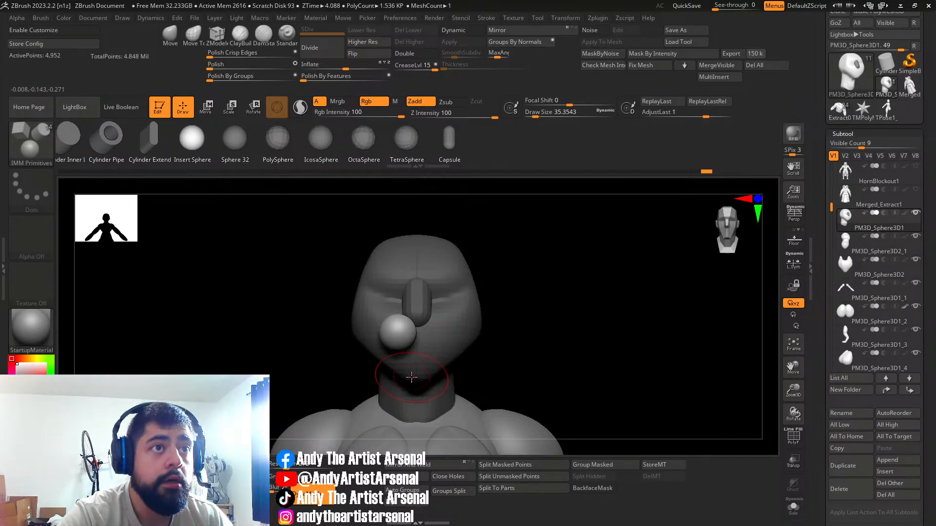
pyautogui.moveTo(416, 376)
pyautogui.mouseDown(button='right')
pyautogui.moveTo(445, 344)
pyautogui.moveTo(434, 341)
pyautogui.moveTo(442, 348)
pyautogui.moveTo(495, 323)
pyautogui.moveTo(453, 341)
pyautogui.moveTo(432, 301)
pyautogui.moveTo(444, 313)
pyautogui.mouseUp(button='right')
pyautogui.press('w')
pyautogui.press('q')
# Step: Undo a trial insertion and mirror the muzzle sphere to the other side of the face
pyautogui.moveTo(450, 315); pyautogui.dragTo(458, 326)
pyautogui.hotkey('ctrl', 'z')
pyautogui.click(427, 464)
pyautogui.moveTo(473, 319); pyautogui.dragTo(390, 312, button='right')
pyautogui.moveTo(463, 349); pyautogui.dragTo(461, 380, button='right')
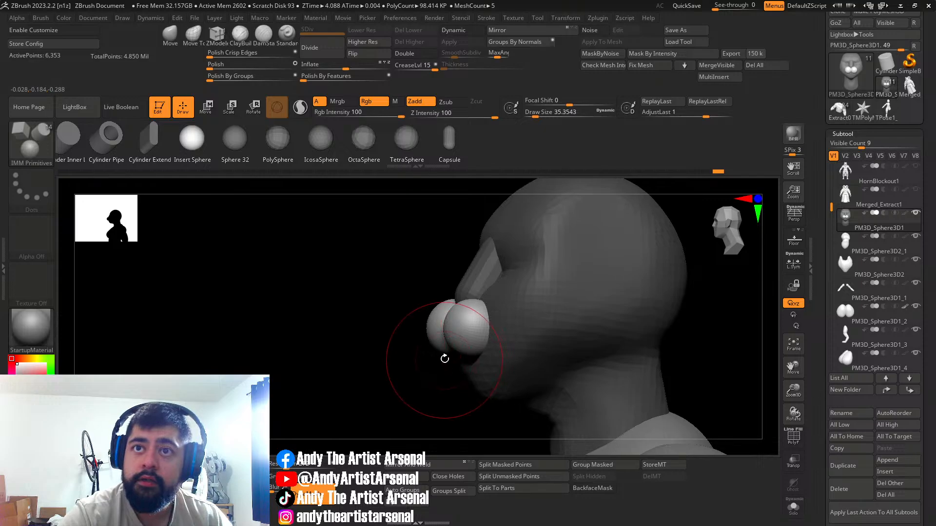
# Step: Reposition the pair of muzzle spheres under the nose and closer to the face
pyautogui.moveTo(453, 349); pyautogui.dragTo(463, 324, button='right')
pyautogui.press('w')
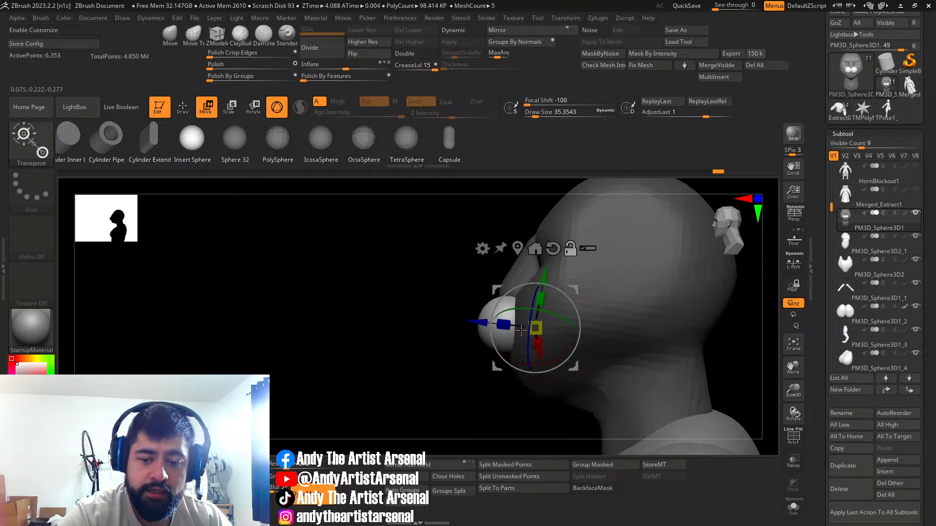
pyautogui.moveTo(524, 269); pyautogui.dragTo(538, 273)
pyautogui.moveTo(520, 259); pyautogui.dragTo(478, 332, button='right')
pyautogui.moveTo(477, 333); pyautogui.dragTo(514, 335)
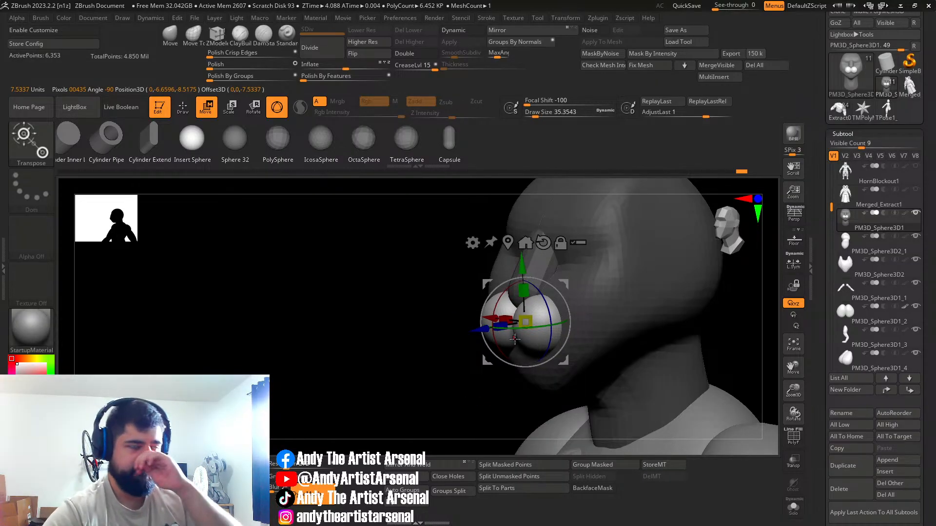
pyautogui.moveTo(508, 342); pyautogui.dragTo(587, 330, button='right')
pyautogui.press('q')
# Step: Invert the mask to protect the muzzle spheres and reshape the nose bridge with Move Topological at draw sizes of about 35 to 40
pyautogui.keyDown('ctrl'); pyautogui.click(587, 330); pyautogui.keyUp('ctrl')
pyautogui.moveTo(477, 274)
pyautogui.mouseDown(button='right')
pyautogui.moveTo(522, 326)
pyautogui.moveTo(458, 263)
pyautogui.mouseUp(button='right')
pyautogui.click(194, 35)
pyautogui.press('s')
pyautogui.moveTo(461, 258); pyautogui.dragTo(466, 257)
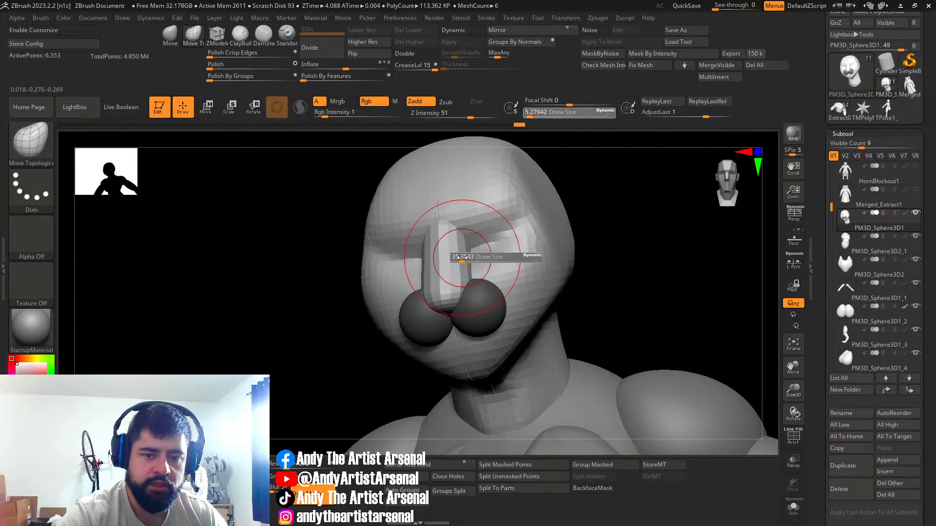
pyautogui.moveTo(459, 278); pyautogui.dragTo(470, 257, button='right')
pyautogui.moveTo(470, 257); pyautogui.dragTo(480, 245)
pyautogui.moveTo(480, 245)
pyautogui.mouseDown(button='right')
pyautogui.moveTo(511, 246)
pyautogui.moveTo(476, 232)
pyautogui.mouseUp(button='right')
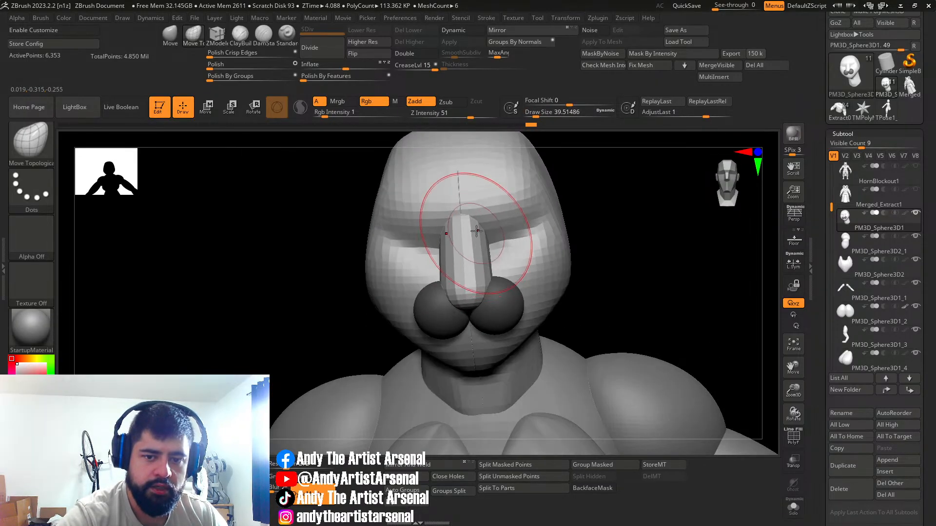
pyautogui.press('s')
pyautogui.moveTo(489, 262); pyautogui.dragTo(482, 261)
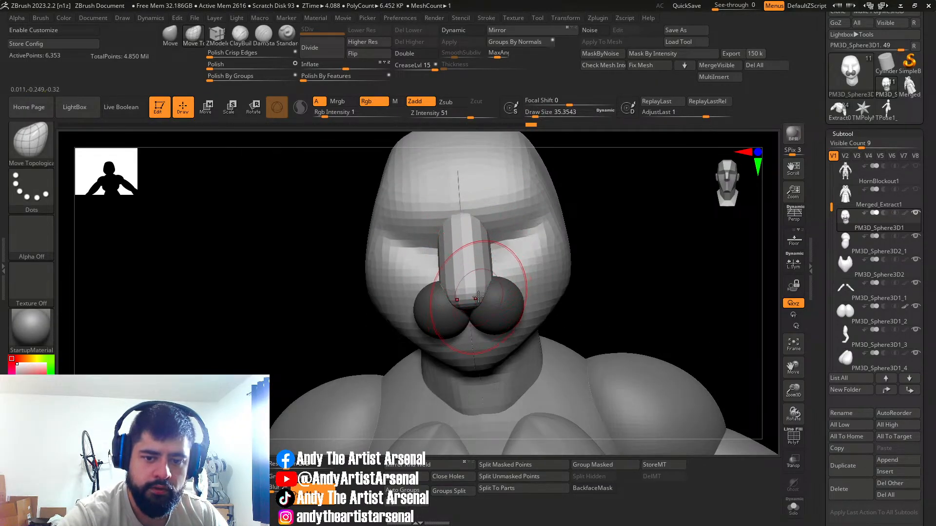
pyautogui.moveTo(473, 289)
pyautogui.mouseDown(button='right')
pyautogui.moveTo(468, 316)
pyautogui.moveTo(463, 292)
pyautogui.moveTo(428, 263)
pyautogui.moveTo(450, 258)
pyautogui.moveTo(443, 256)
pyautogui.mouseUp(button='right')
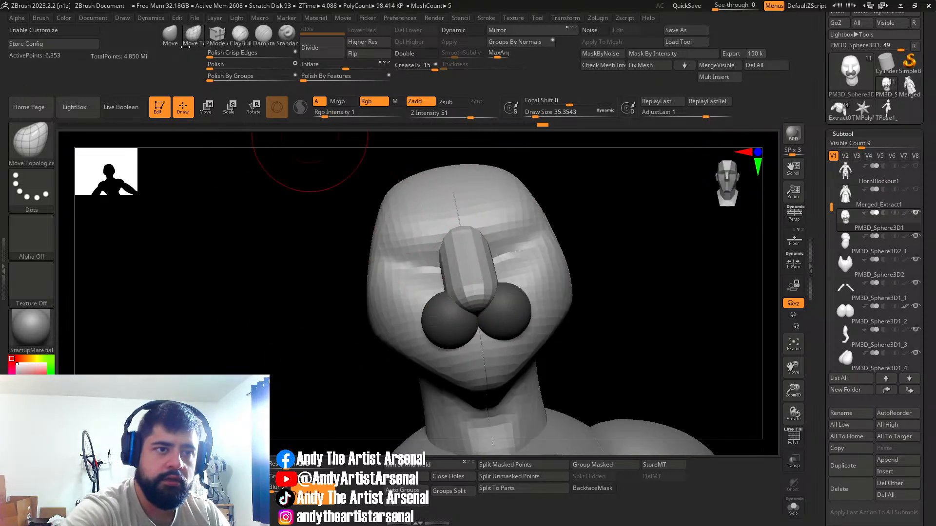
# Step: Refine the nose profile with the Move brush at draw size about 21, and clear the mask from the muzzle spheres
pyautogui.click(169, 35)
pyautogui.moveTo(509, 266); pyautogui.dragTo(480, 278, button='right')
pyautogui.press('s')
pyautogui.moveTo(490, 259); pyautogui.dragTo(487, 259)
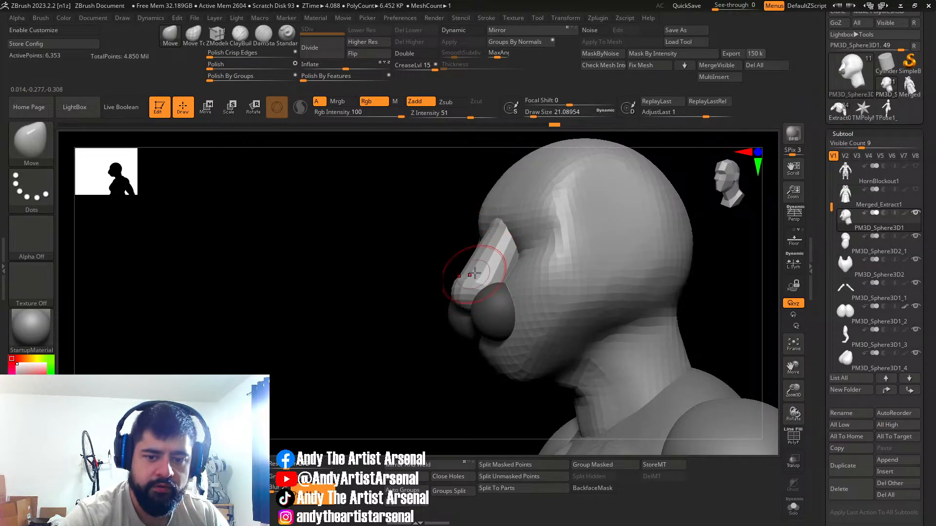
pyautogui.moveTo(474, 274); pyautogui.dragTo(480, 295, button='right')
pyautogui.press('shift')
pyautogui.moveTo(487, 345)
pyautogui.mouseDown(button='right')
pyautogui.moveTo(470, 357)
pyautogui.moveTo(484, 359)
pyautogui.mouseUp(button='right')
pyautogui.keyDown('alt'); pyautogui.moveTo(478, 320); pyautogui.dragTo(510, 285, button='right'); pyautogui.keyUp('alt')
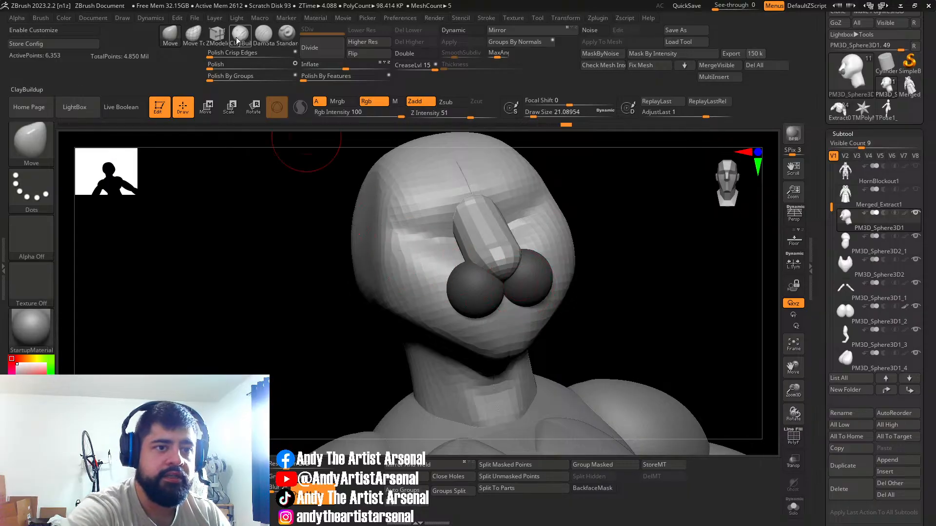
pyautogui.press('ctrl')
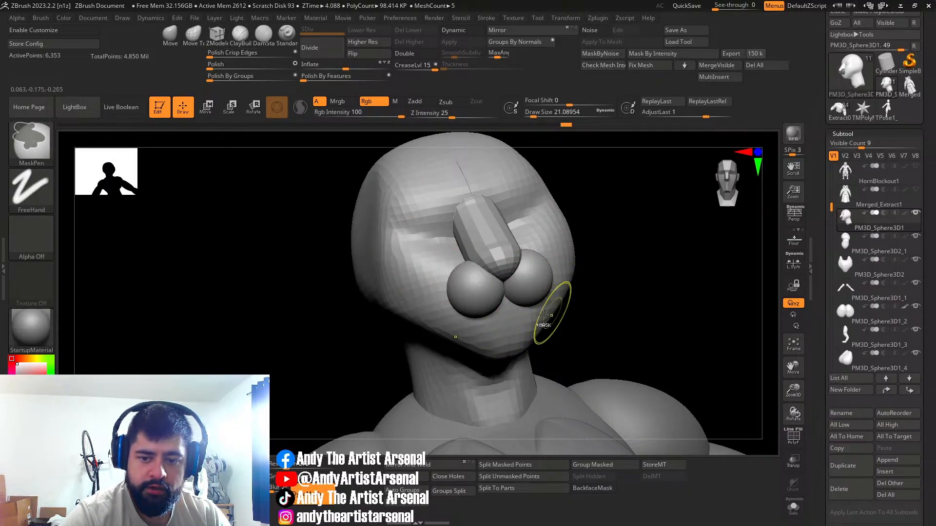
pyautogui.moveTo(549, 316); pyautogui.dragTo(528, 274, button='right')
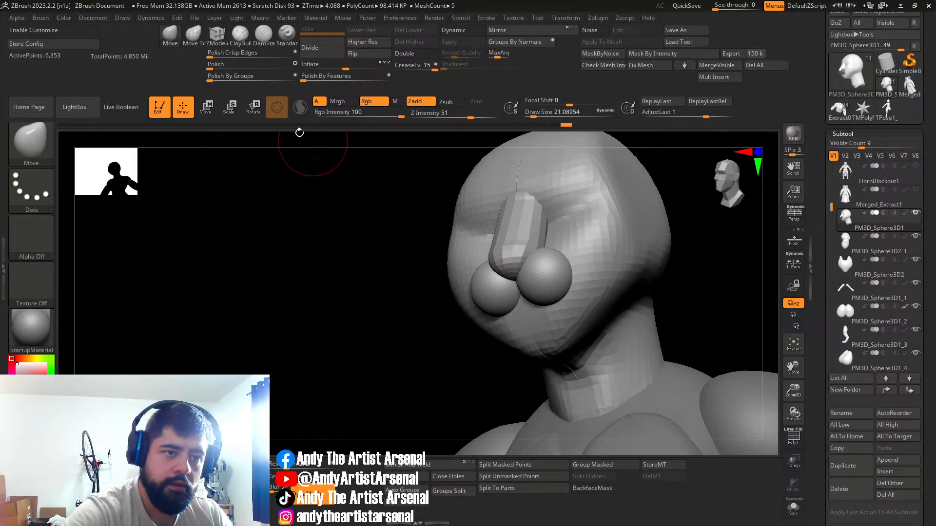
# Step: Begin shaping the muzzle spheres into cheek-side pads with Move Topological at draw sizes of about 31 to 44
pyautogui.click(193, 33)
pyautogui.moveTo(551, 283)
pyautogui.mouseDown(button='right')
pyautogui.moveTo(543, 293)
pyautogui.moveTo(548, 285)
pyautogui.mouseUp(button='right')
pyautogui.press('s')
pyautogui.moveTo(539, 280); pyautogui.dragTo(542, 279)
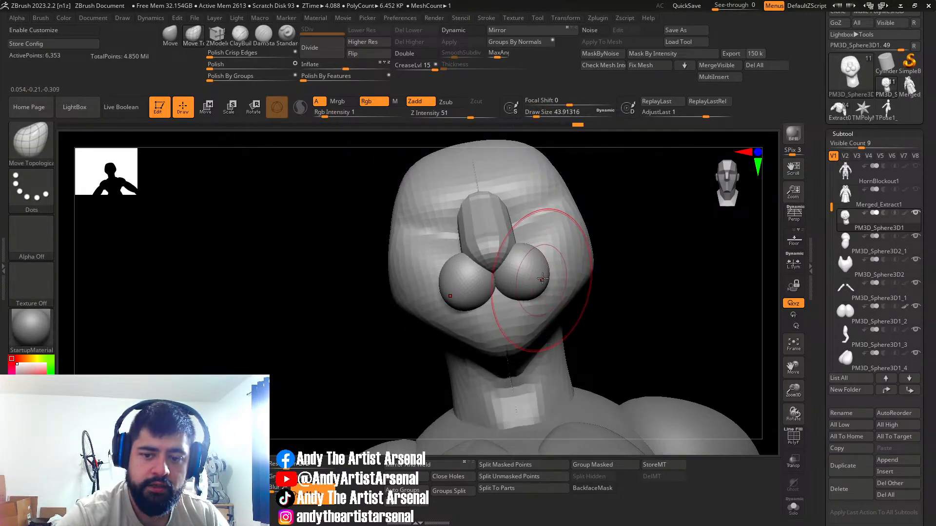
pyautogui.press('[')
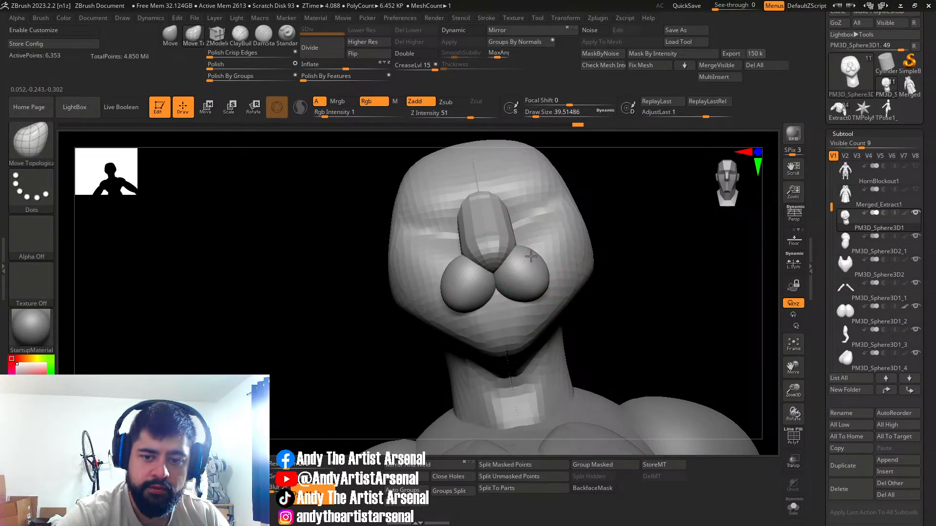
pyautogui.moveTo(515, 305)
pyautogui.mouseDown(button='right')
pyautogui.moveTo(515, 264)
pyautogui.moveTo(534, 258)
pyautogui.moveTo(487, 263)
pyautogui.moveTo(575, 205)
pyautogui.moveTo(555, 276)
pyautogui.mouseUp(button='right')
pyautogui.press(']')
pyautogui.moveTo(548, 297)
pyautogui.mouseDown()
pyautogui.moveTo(565, 286)
pyautogui.moveTo(548, 292)
pyautogui.mouseUp()
pyautogui.press('[')
pyautogui.press('[')
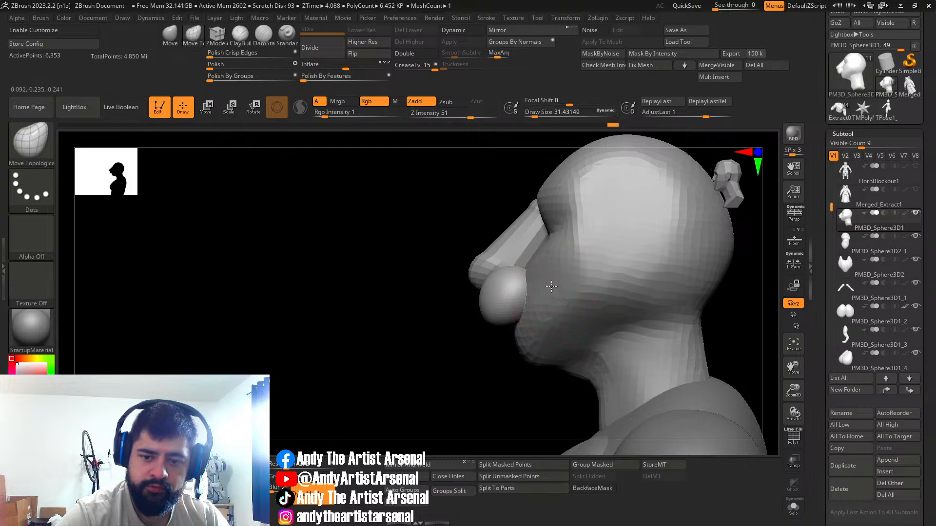
# Step: Stretch the muzzle pads back toward the face into teardrop shapes with Move Topological at draw size about 35
pyautogui.press('s')
pyautogui.moveTo(535, 330); pyautogui.dragTo(542, 338)
pyautogui.moveTo(550, 319)
pyautogui.mouseDown(button='right')
pyautogui.moveTo(496, 371)
pyautogui.moveTo(539, 330)
pyautogui.moveTo(497, 271)
pyautogui.moveTo(539, 255)
pyautogui.moveTo(587, 256)
pyautogui.mouseUp(button='right')
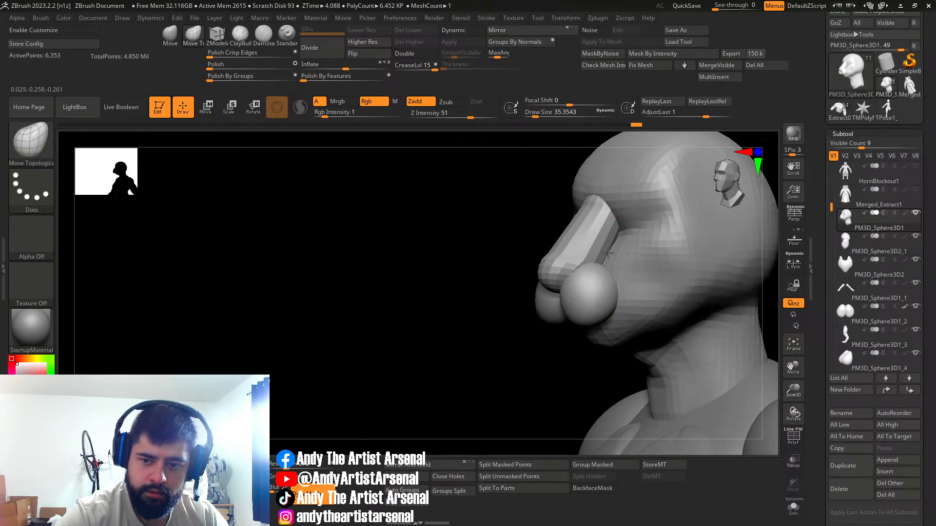
pyautogui.moveTo(598, 272)
pyautogui.mouseDown(button='right')
pyautogui.moveTo(604, 254)
pyautogui.moveTo(598, 263)
pyautogui.moveTo(573, 258)
pyautogui.moveTo(571, 273)
pyautogui.moveTo(594, 249)
pyautogui.moveTo(580, 247)
pyautogui.moveTo(540, 322)
pyautogui.mouseUp(button='right')
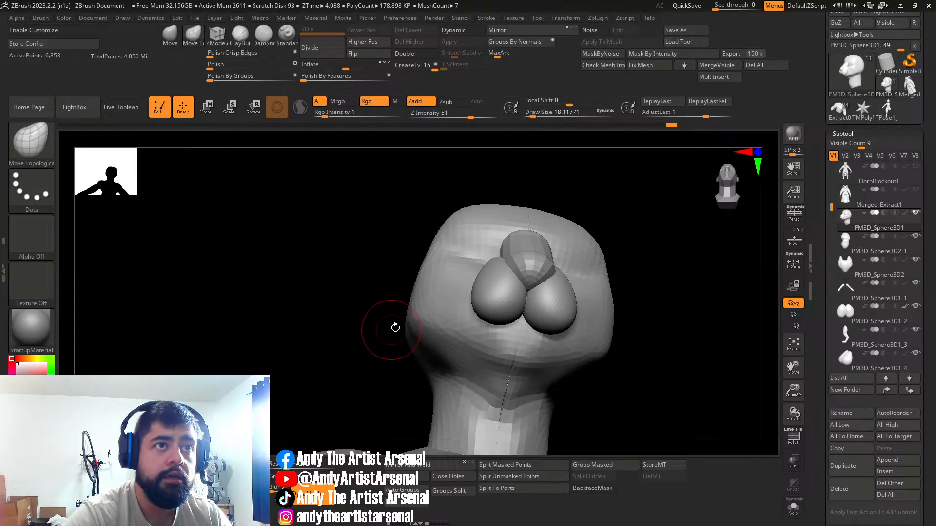
# Step: Insert a sphere from IMM Primitives below the two muzzle pads as the chin
pyautogui.press('b')
pyautogui.click(250, 226)
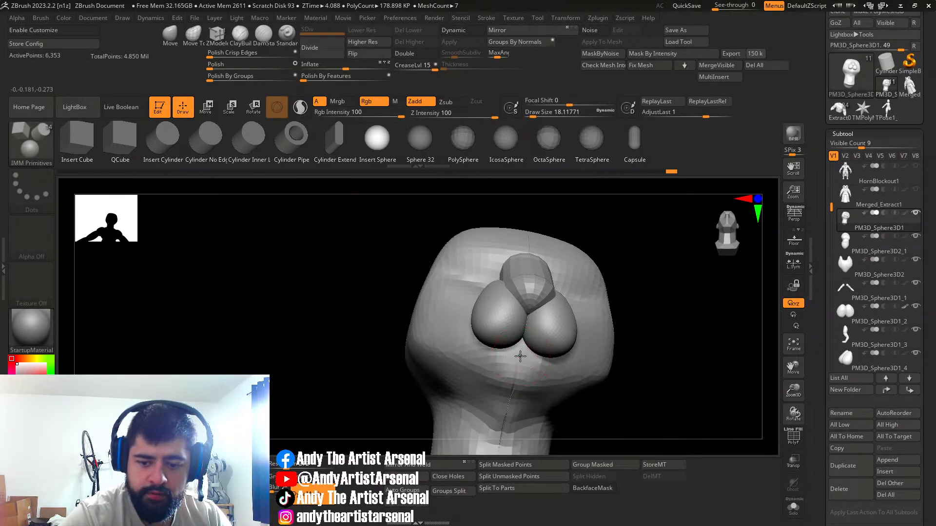
pyautogui.moveTo(520, 358); pyautogui.dragTo(519, 374)
pyautogui.moveTo(521, 376); pyautogui.dragTo(565, 354, button='right')
# Step: Fit the chin sphere up under the muzzle pads with Move Topological at draw sizes of about 18 to 35
pyautogui.click(193, 34)
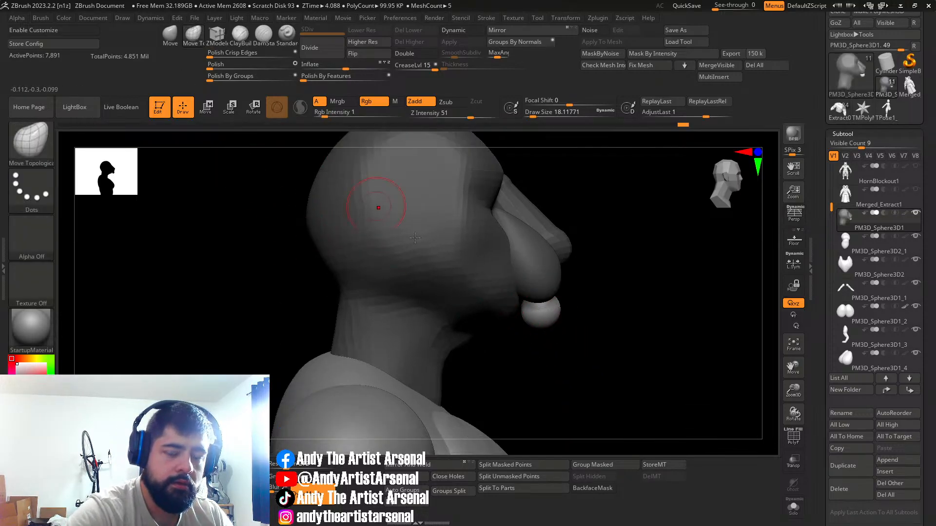
pyautogui.moveTo(544, 324)
pyautogui.mouseDown(button='right')
pyautogui.moveTo(576, 289)
pyautogui.moveTo(587, 311)
pyautogui.moveTo(581, 346)
pyautogui.moveTo(568, 325)
pyautogui.moveTo(554, 330)
pyautogui.moveTo(549, 316)
pyautogui.moveTo(572, 323)
pyautogui.moveTo(556, 319)
pyautogui.moveTo(597, 293)
pyautogui.moveTo(587, 303)
pyautogui.moveTo(536, 289)
pyautogui.moveTo(569, 269)
pyautogui.moveTo(562, 265)
pyautogui.moveTo(571, 264)
pyautogui.moveTo(563, 277)
pyautogui.moveTo(577, 271)
pyautogui.mouseUp(button='right')
pyautogui.moveTo(636, 259)
pyautogui.mouseDown(button='right')
pyautogui.moveTo(585, 314)
pyautogui.moveTo(591, 271)
pyautogui.moveTo(560, 309)
pyautogui.moveTo(594, 303)
pyautogui.moveTo(581, 302)
pyautogui.moveTo(609, 279)
pyautogui.mouseUp(button='right')
pyautogui.moveTo(603, 227); pyautogui.dragTo(569, 310, button='right')
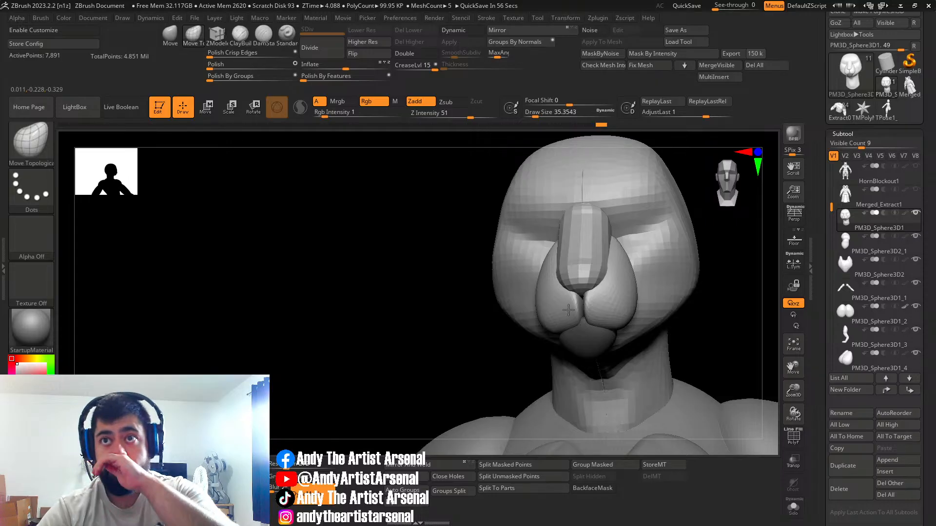
pyautogui.moveTo(570, 308)
pyautogui.mouseDown(button='right')
pyautogui.moveTo(609, 295)
pyautogui.moveTo(594, 306)
pyautogui.moveTo(629, 234)
pyautogui.moveTo(597, 312)
pyautogui.moveTo(642, 305)
pyautogui.moveTo(580, 351)
pyautogui.moveTo(570, 337)
pyautogui.mouseUp(button='right')
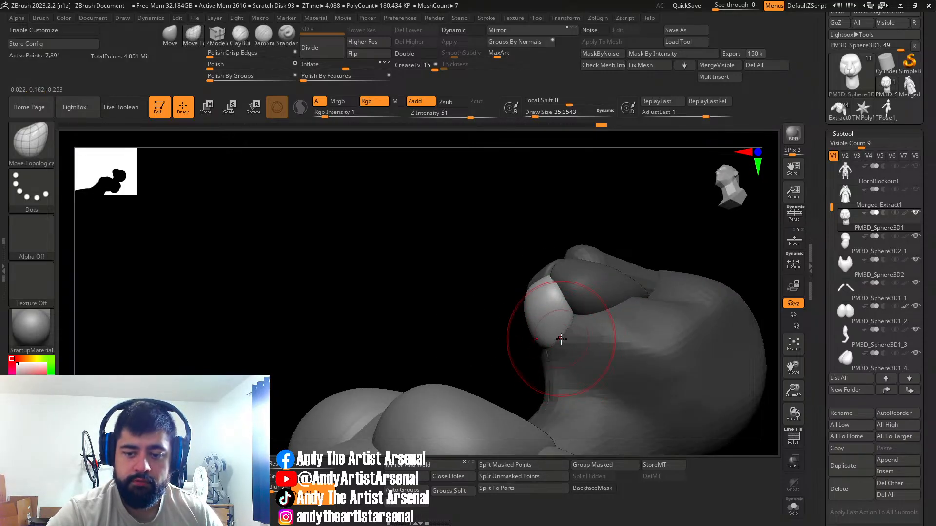
# Step: Shape the underside of the chin with Move Topological at draw size about 31
pyautogui.moveTo(585, 345); pyautogui.dragTo(584, 325, button='right')
pyautogui.moveTo(506, 324)
pyautogui.mouseDown(button='right')
pyautogui.moveTo(595, 376)
pyautogui.moveTo(637, 334)
pyautogui.moveTo(616, 312)
pyautogui.moveTo(636, 280)
pyautogui.moveTo(628, 304)
pyautogui.moveTo(627, 292)
pyautogui.mouseUp(button='right')
pyautogui.moveTo(628, 292); pyautogui.dragTo(624, 317)
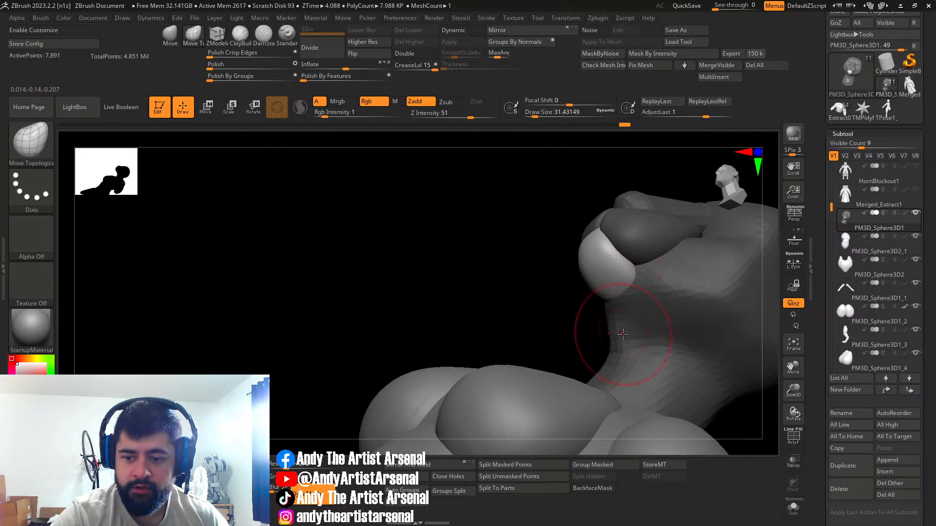
pyautogui.moveTo(625, 328); pyautogui.dragTo(588, 330, button='right')
# Step: Invert the mask to protect the chin, and smooth and reshape the jaw underside where it meets the throat
pyautogui.hotkey('ctrl', 'i')
pyautogui.keyDown('alt'); pyautogui.moveTo(647, 307); pyautogui.dragTo(561, 310, button='right'); pyautogui.keyUp('alt')
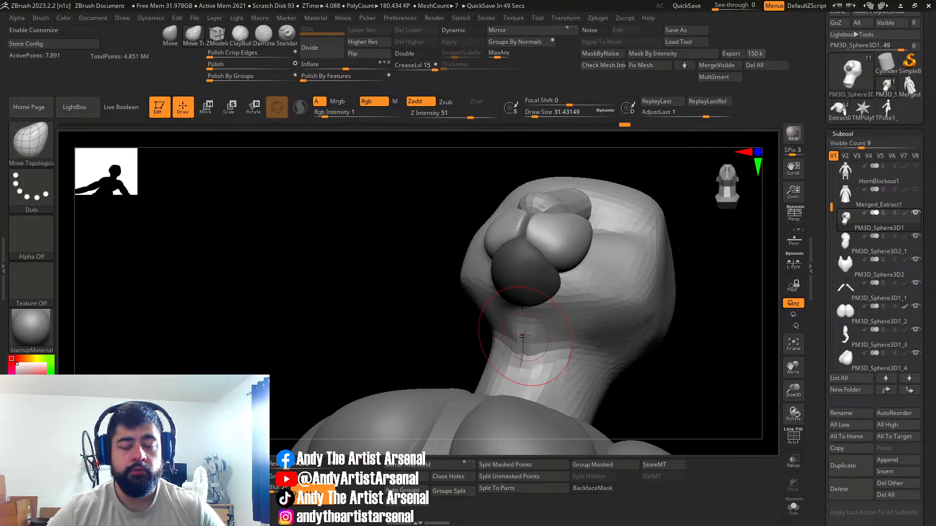
pyautogui.keyDown('shift'); pyautogui.moveTo(523, 337); pyautogui.dragTo(526, 363); pyautogui.keyUp('shift')
pyautogui.moveTo(517, 317)
pyautogui.mouseDown(button='right')
pyautogui.moveTo(539, 296)
pyautogui.moveTo(560, 293)
pyautogui.mouseUp(button='right')
pyautogui.keyDown('shift'); pyautogui.moveTo(517, 332); pyautogui.dragTo(523, 310); pyautogui.keyUp('shift')
pyautogui.moveTo(612, 302); pyautogui.dragTo(610, 299, button='right')
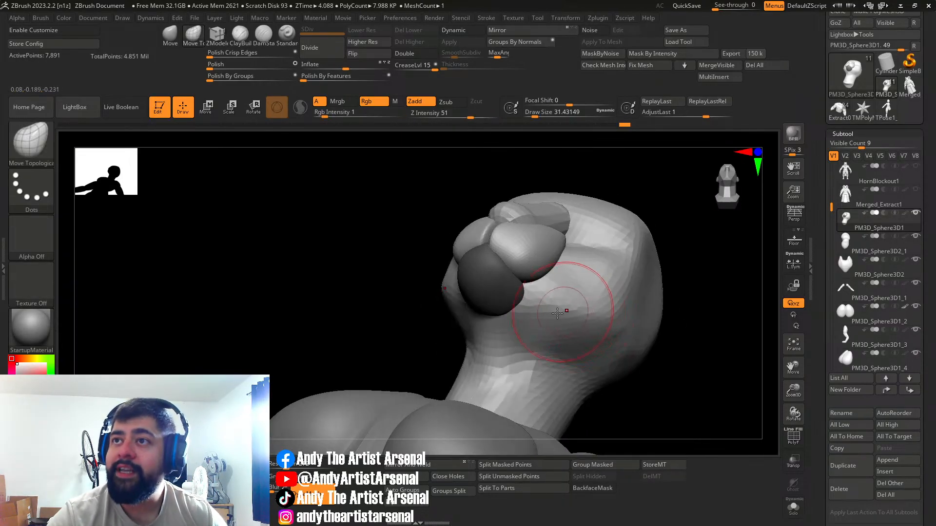
pyautogui.moveTo(549, 324)
pyautogui.mouseDown(button='right')
pyautogui.moveTo(556, 386)
pyautogui.moveTo(537, 352)
pyautogui.moveTo(594, 333)
pyautogui.moveTo(580, 336)
pyautogui.mouseUp(button='right')
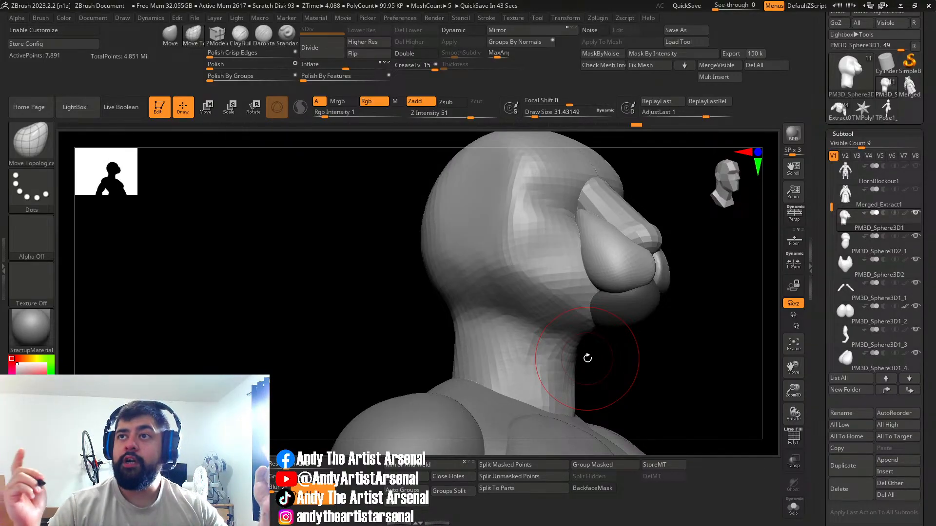
# Step: Invert the mask again, adjust the chin against the jaw, and clear the mask from the head
pyautogui.moveTo(635, 359)
pyautogui.mouseDown()
pyautogui.moveTo(564, 297)
pyautogui.moveTo(603, 305)
pyautogui.moveTo(593, 343)
pyautogui.moveTo(623, 295)
pyautogui.mouseUp()
pyautogui.moveTo(575, 331); pyautogui.dragTo(606, 324)
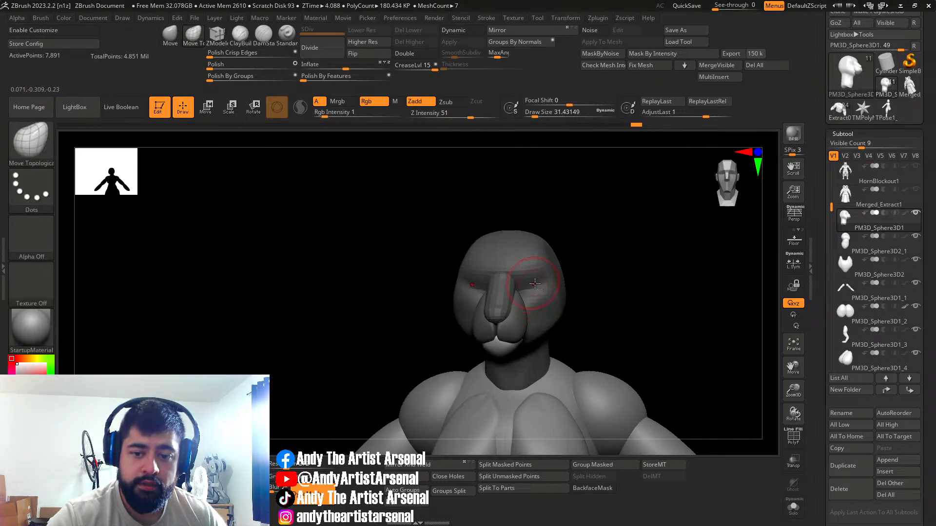
pyautogui.keyDown('ctrl'); pyautogui.moveTo(574, 276); pyautogui.dragTo(599, 293); pyautogui.keyUp('ctrl')
# Step: Reshape the brow and eye area with Move Topological at draw sizes of about 21 to 44
pyautogui.moveTo(527, 282)
pyautogui.mouseDown(button='right')
pyautogui.moveTo(495, 288)
pyautogui.moveTo(519, 269)
pyautogui.moveTo(547, 293)
pyautogui.moveTo(516, 305)
pyautogui.moveTo(524, 338)
pyautogui.moveTo(543, 330)
pyautogui.moveTo(531, 336)
pyautogui.moveTo(539, 376)
pyautogui.moveTo(516, 370)
pyautogui.moveTo(512, 353)
pyautogui.moveTo(502, 365)
pyautogui.moveTo(562, 322)
pyautogui.moveTo(539, 324)
pyautogui.mouseUp(button='right')
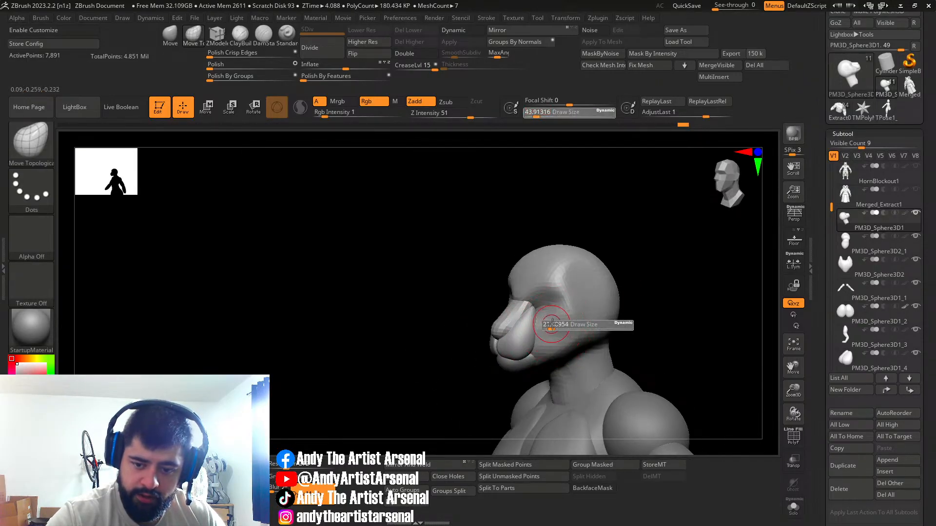
pyautogui.moveTo(555, 322)
pyautogui.mouseDown(button='right')
pyautogui.moveTo(583, 309)
pyautogui.moveTo(569, 311)
pyautogui.mouseUp(button='right')
pyautogui.press('s')
pyautogui.moveTo(569, 311); pyautogui.dragTo(572, 306)
pyautogui.moveTo(570, 296)
pyautogui.mouseDown(button='right')
pyautogui.moveTo(548, 261)
pyautogui.moveTo(548, 291)
pyautogui.moveTo(556, 289)
pyautogui.moveTo(545, 292)
pyautogui.moveTo(548, 303)
pyautogui.moveTo(483, 322)
pyautogui.moveTo(592, 300)
pyautogui.moveTo(561, 304)
pyautogui.moveTo(565, 337)
pyautogui.mouseUp(button='right')
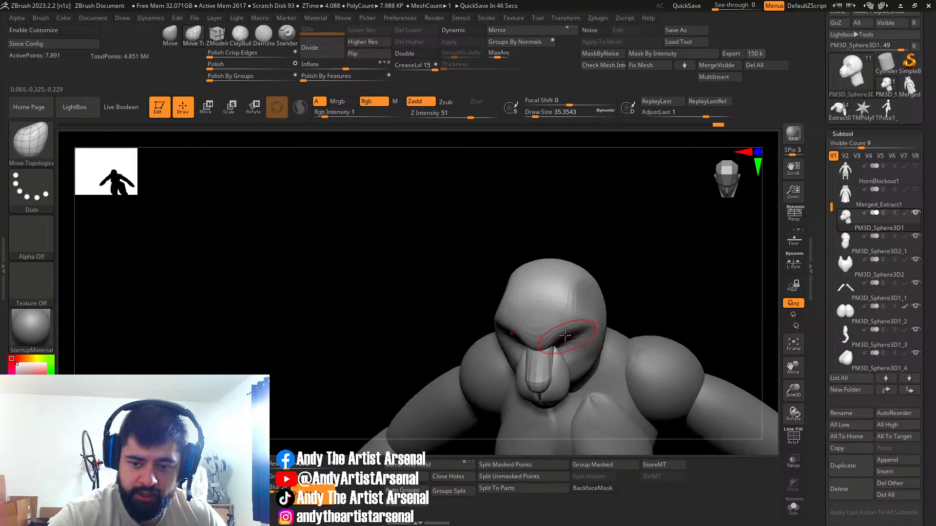
pyautogui.press('s')
pyautogui.moveTo(566, 337); pyautogui.dragTo(567, 336)
pyautogui.moveTo(552, 340); pyautogui.dragTo(518, 335, button='right')
pyautogui.moveTo(575, 317); pyautogui.dragTo(677, 247, button='right')
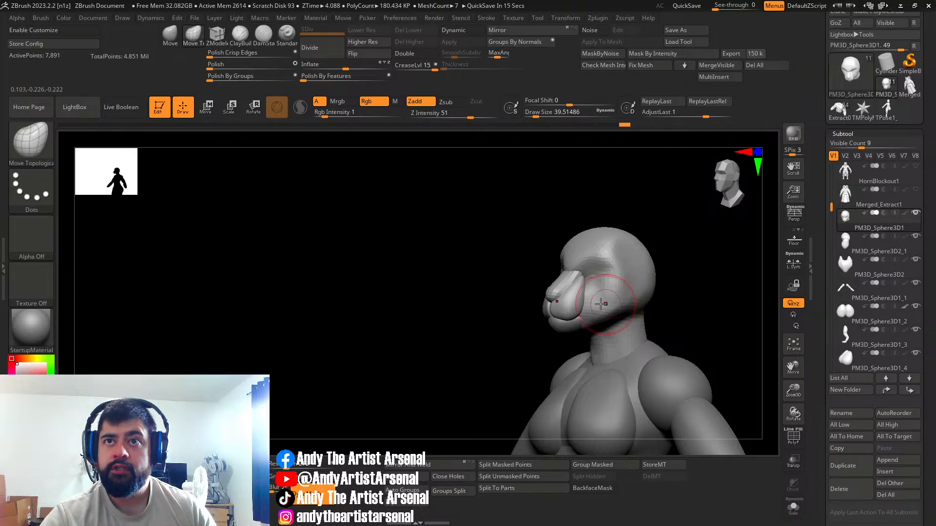
# Step: Refine the brow, cheeks and sides of the head with Move Topological at draw size about 44, skipping the auto-save
pyautogui.moveTo(558, 355)
pyautogui.mouseDown(button='right')
pyautogui.moveTo(607, 306)
pyautogui.moveTo(559, 279)
pyautogui.moveTo(568, 251)
pyautogui.moveTo(589, 254)
pyautogui.moveTo(584, 248)
pyautogui.moveTo(558, 278)
pyautogui.moveTo(539, 277)
pyautogui.moveTo(553, 261)
pyautogui.moveTo(543, 278)
pyautogui.mouseUp(button='right')
pyautogui.press('[')
pyautogui.press(']')
pyautogui.press('[')
pyautogui.press('[')
pyautogui.press('[')
pyautogui.press(']')
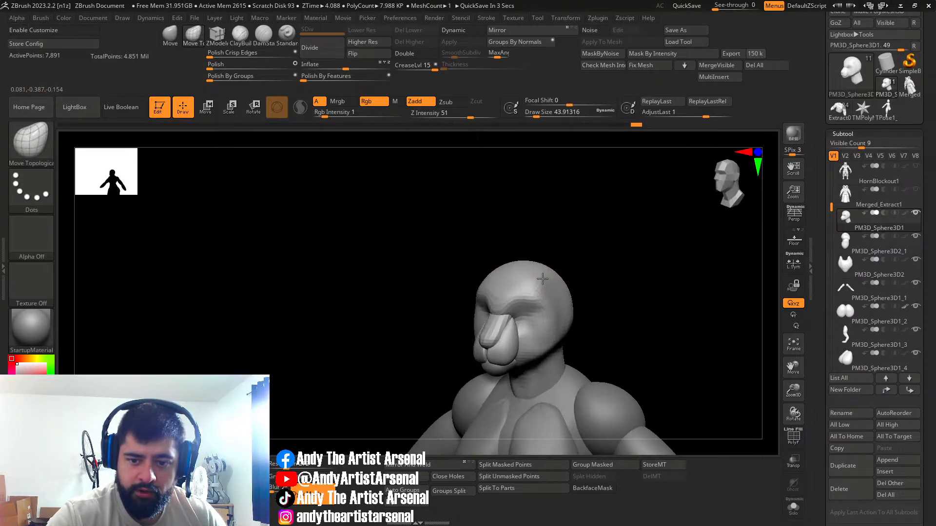
pyautogui.press('Escape')
pyautogui.moveTo(579, 315); pyautogui.dragTo(575, 329, button='right')
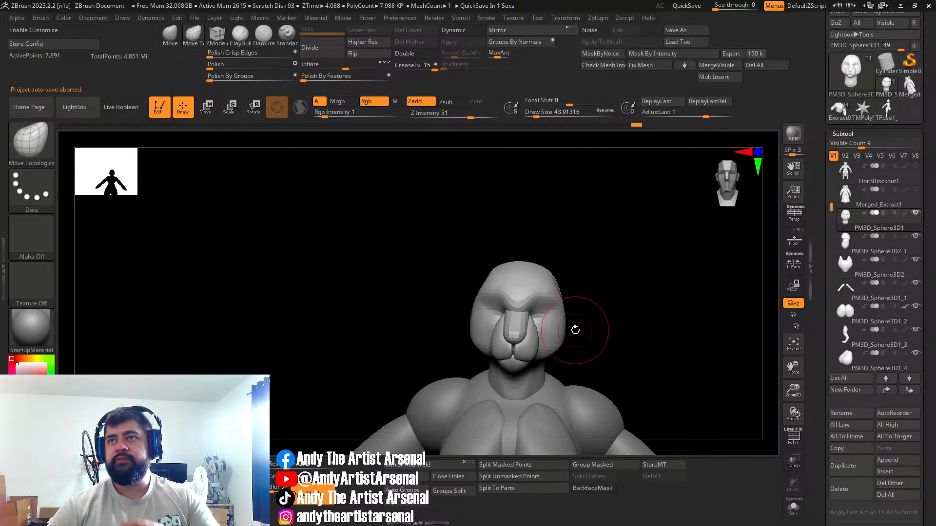
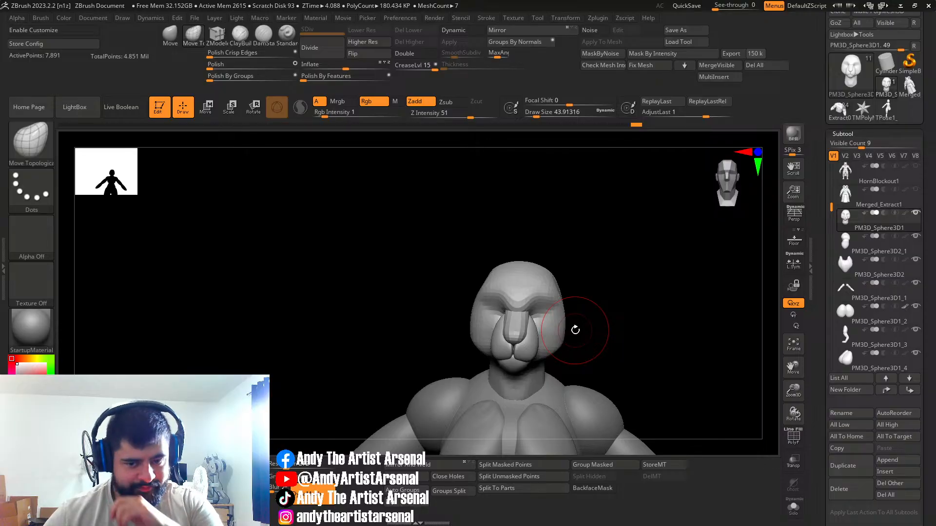
# Step: Adjust the cheek and jaw outline and the back of the head with Move Topological at draw size about 44
pyautogui.moveTo(578, 324); pyautogui.dragTo(541, 318)
pyautogui.moveTo(541, 319)
pyautogui.mouseDown(button='right')
pyautogui.moveTo(571, 308)
pyautogui.moveTo(539, 322)
pyautogui.mouseUp(button='right')
pyautogui.moveTo(543, 360); pyautogui.dragTo(557, 338)
pyautogui.moveTo(557, 339)
pyautogui.mouseDown(button='right')
pyautogui.moveTo(582, 333)
pyautogui.moveTo(557, 337)
pyautogui.moveTo(575, 328)
pyautogui.moveTo(592, 343)
pyautogui.moveTo(556, 324)
pyautogui.moveTo(568, 313)
pyautogui.moveTo(657, 309)
pyautogui.moveTo(628, 307)
pyautogui.mouseUp(button='right')
pyautogui.moveTo(565, 311); pyautogui.dragTo(560, 312)
# Step: Shift the head slightly backward over the neck with the transform gizmo
pyautogui.press('w')
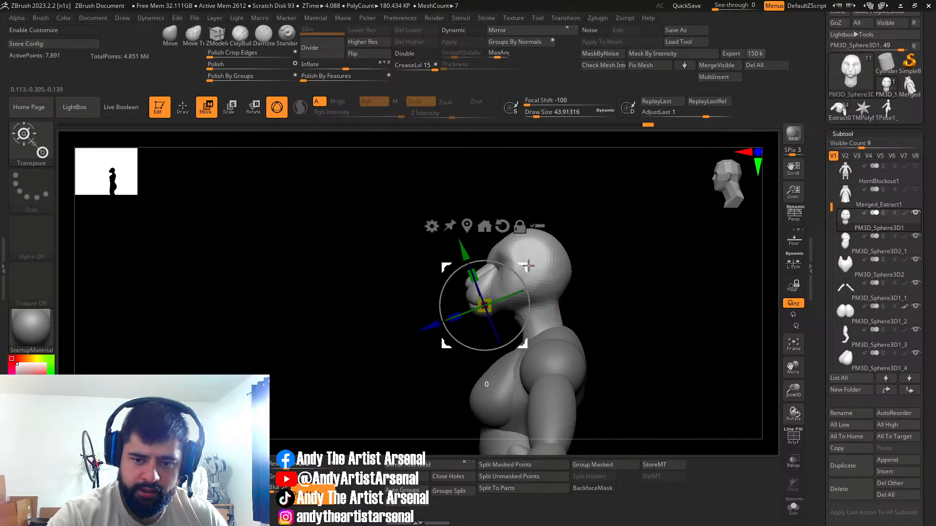
pyautogui.press('q')
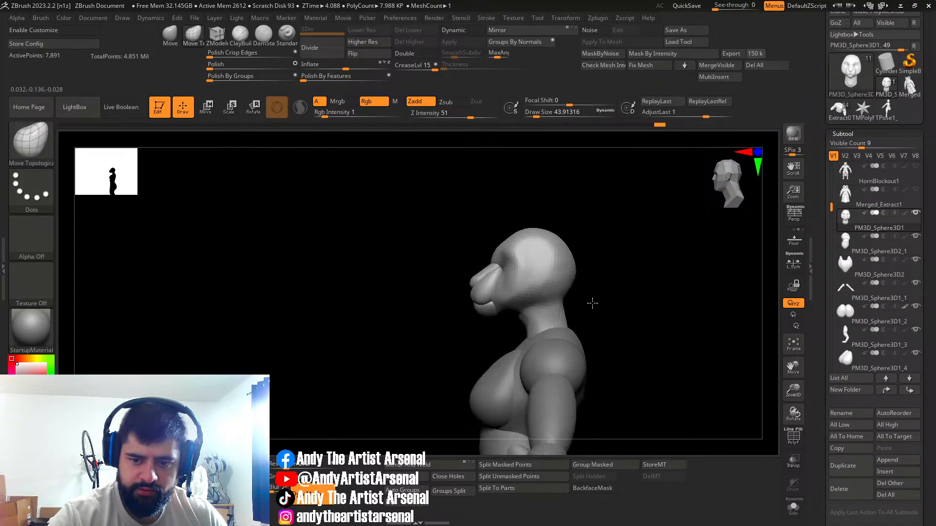
pyautogui.press('w')
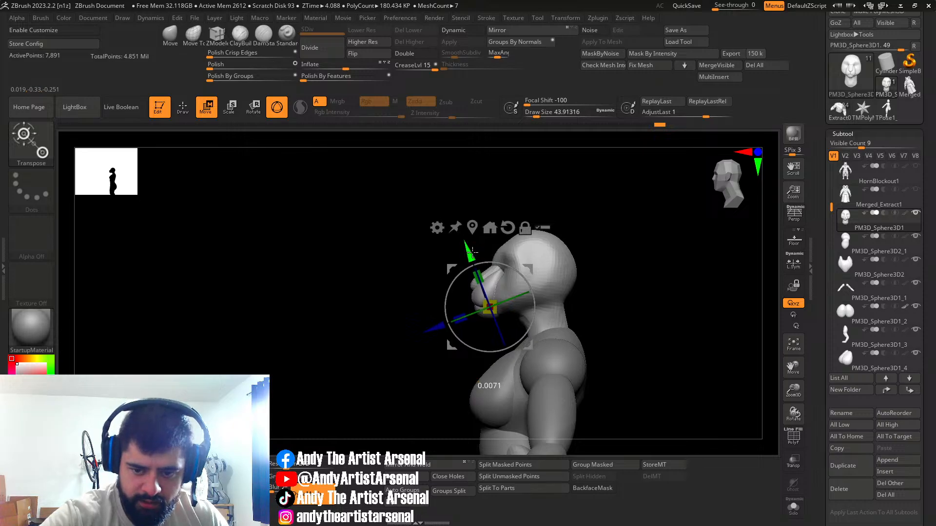
pyautogui.press('q')
# Step: Refine the jaw and neck area at draw size about 31 and check the head against the whole figure
pyautogui.moveTo(658, 336); pyautogui.dragTo(588, 324)
pyautogui.moveTo(568, 324); pyautogui.dragTo(583, 315, button='right')
pyautogui.press('s')
pyautogui.moveTo(582, 314); pyautogui.dragTo(575, 320)
pyautogui.moveTo(575, 319)
pyautogui.mouseDown(button='right')
pyautogui.moveTo(577, 330)
pyautogui.moveTo(647, 307)
pyautogui.moveTo(561, 335)
pyautogui.moveTo(622, 317)
pyautogui.moveTo(608, 309)
pyautogui.moveTo(595, 324)
pyautogui.moveTo(627, 288)
pyautogui.moveTo(643, 299)
pyautogui.moveTo(635, 308)
pyautogui.moveTo(621, 289)
pyautogui.mouseUp(button='right')
pyautogui.press('ctrl')
pyautogui.moveTo(622, 289)
pyautogui.mouseDown(button='right')
pyautogui.moveTo(610, 286)
pyautogui.moveTo(617, 304)
pyautogui.mouseUp(button='right')
pyautogui.keyDown('alt'); pyautogui.moveTo(617, 303); pyautogui.dragTo(575, 292, button='right'); pyautogui.keyUp('alt')
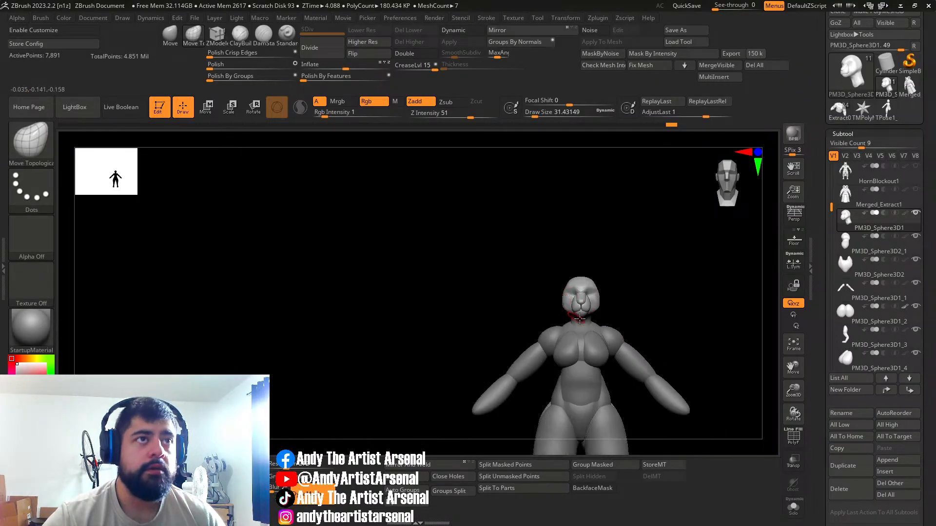
pyautogui.keyDown('ctrl'); pyautogui.moveTo(595, 323); pyautogui.dragTo(619, 299, button='right'); pyautogui.keyUp('ctrl')
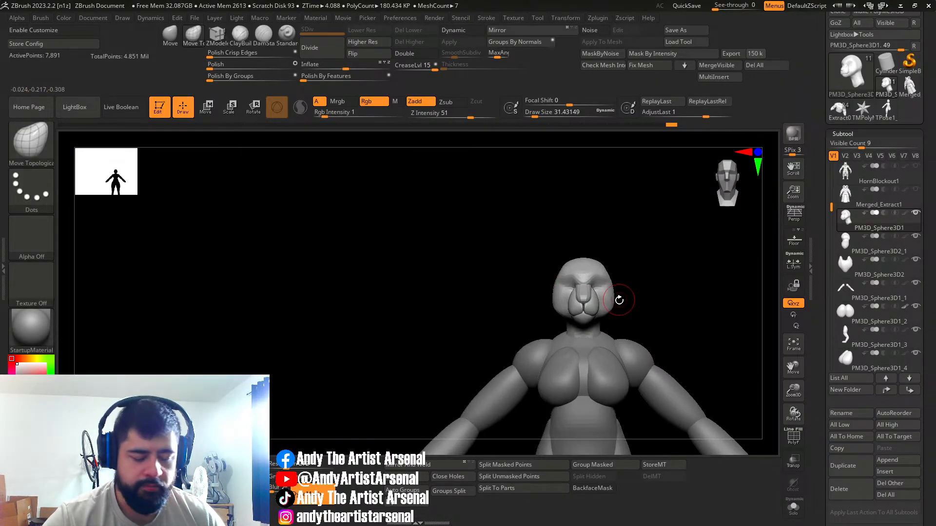
# Step: Insert a mirrored pair of cylinders from IMM Primitives on the upper sides of the head as ears
pyautogui.press('b')
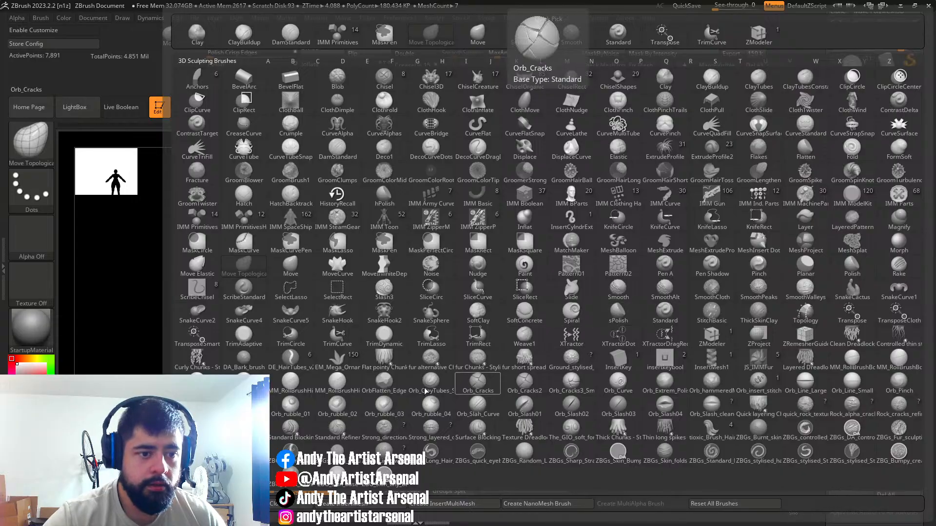
pyautogui.click(204, 218)
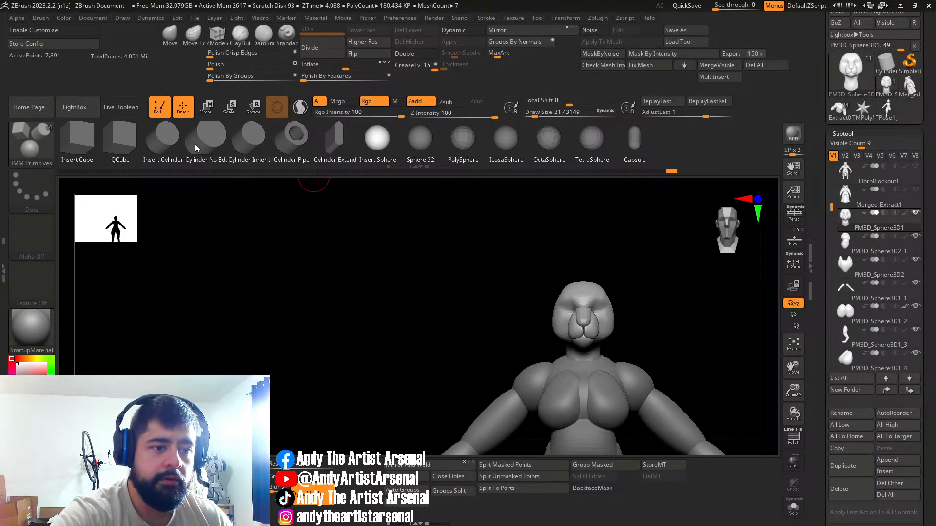
pyautogui.click(168, 139)
pyautogui.moveTo(641, 268); pyautogui.dragTo(641, 309)
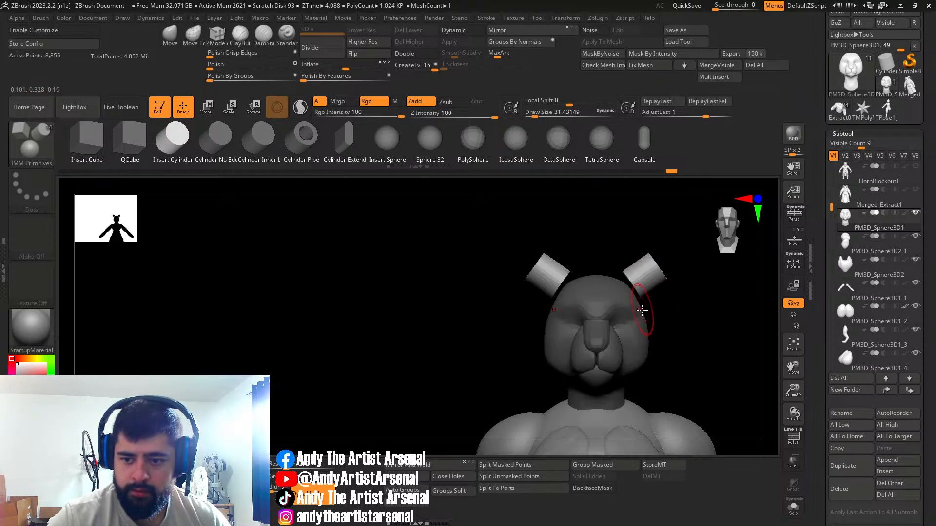
# Step: Turn on local symmetry, then flatten and tilt the mirrored ear cylinders into discs on the head with the transform gizmo
pyautogui.press('w')
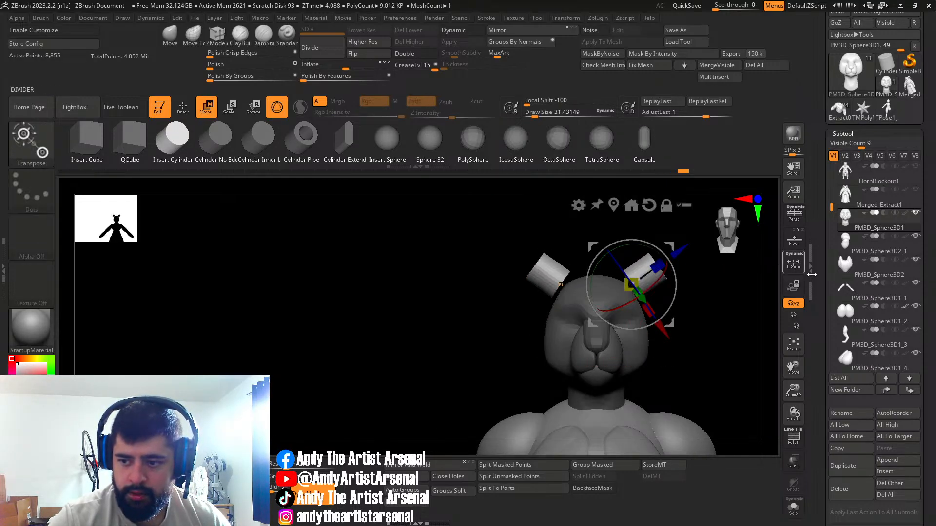
pyautogui.click(793, 263)
pyautogui.moveTo(658, 266); pyautogui.dragTo(636, 284)
pyautogui.moveTo(658, 294); pyautogui.dragTo(631, 292, button='right')
pyautogui.moveTo(630, 291); pyautogui.dragTo(585, 330)
pyautogui.hotkey('ctrl', 'z')
pyautogui.moveTo(652, 287); pyautogui.dragTo(637, 290, button='right')
pyautogui.moveTo(638, 290)
pyautogui.mouseDown()
pyautogui.moveTo(611, 310)
pyautogui.moveTo(645, 286)
pyautogui.moveTo(638, 280)
pyautogui.mouseUp()
pyautogui.moveTo(629, 292); pyautogui.dragTo(647, 314, button='right')
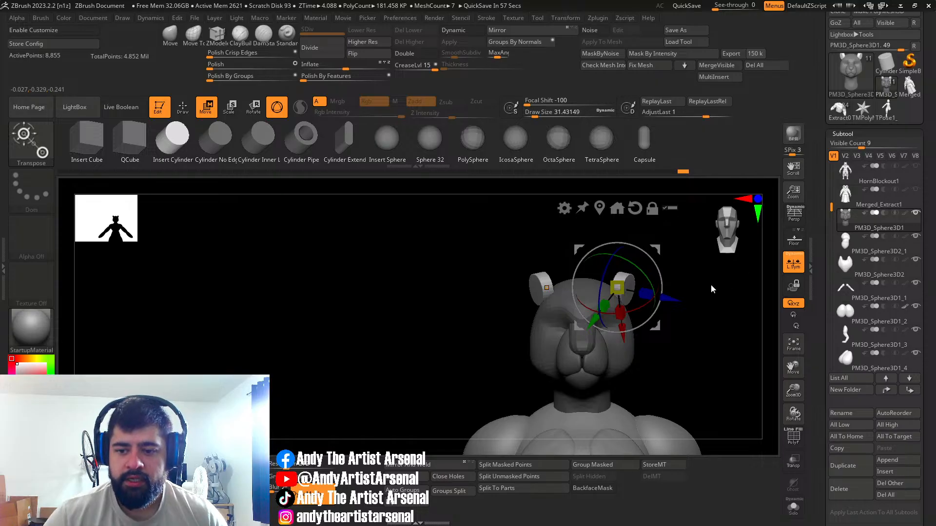
# Step: Fine-tune the angle and placement of the ear discs on the upper sides of the head from above and behind
pyautogui.moveTo(668, 336)
pyautogui.keyDown('alt'); pyautogui.mouseDown(button='right')
pyautogui.moveTo(641, 308)
pyautogui.moveTo(628, 351)
pyautogui.moveTo(613, 311)
pyautogui.mouseUp(button='right'); pyautogui.keyUp('alt')
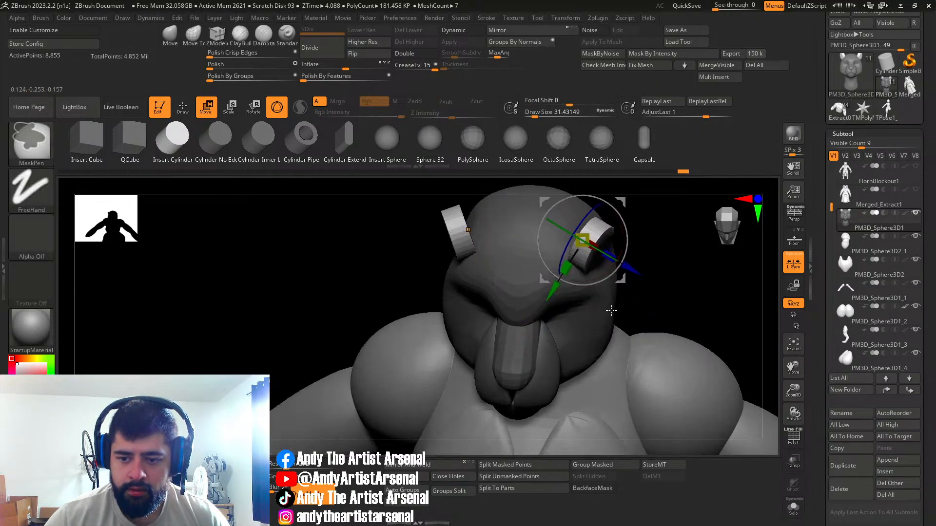
pyautogui.moveTo(615, 264); pyautogui.dragTo(621, 253)
pyautogui.moveTo(618, 254); pyautogui.dragTo(589, 276, button='right')
pyautogui.moveTo(603, 280); pyautogui.dragTo(597, 289)
pyautogui.moveTo(614, 283)
pyautogui.mouseDown(button='right')
pyautogui.moveTo(586, 287)
pyautogui.moveTo(610, 268)
pyautogui.mouseUp(button='right')
pyautogui.moveTo(617, 228); pyautogui.dragTo(617, 218)
pyautogui.moveTo(591, 271)
pyautogui.mouseDown(button='right')
pyautogui.moveTo(607, 281)
pyautogui.moveTo(625, 277)
pyautogui.moveTo(550, 270)
pyautogui.mouseUp(button='right')
# Step: Bend and soften the rims of both ear discs with Move Topological and Smooth at draw sizes of about 28 to 44
pyautogui.press('q')
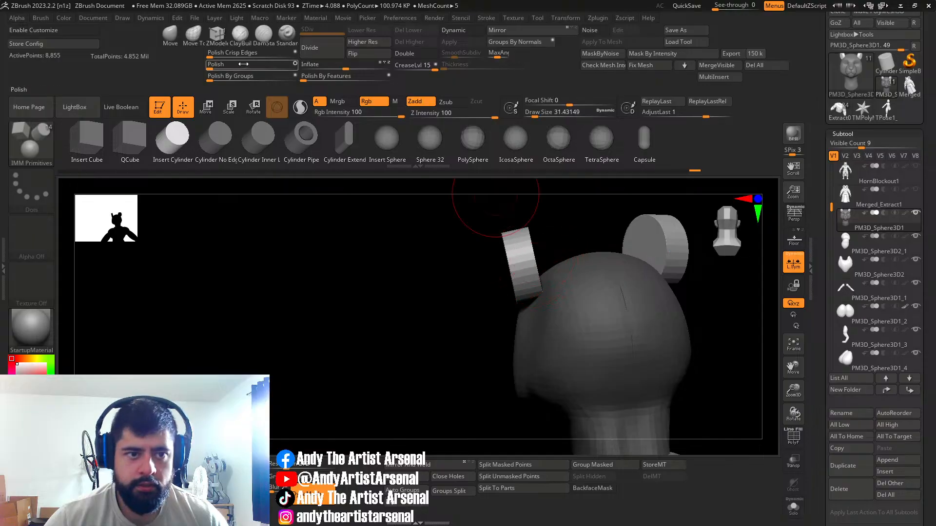
pyautogui.click(193, 33)
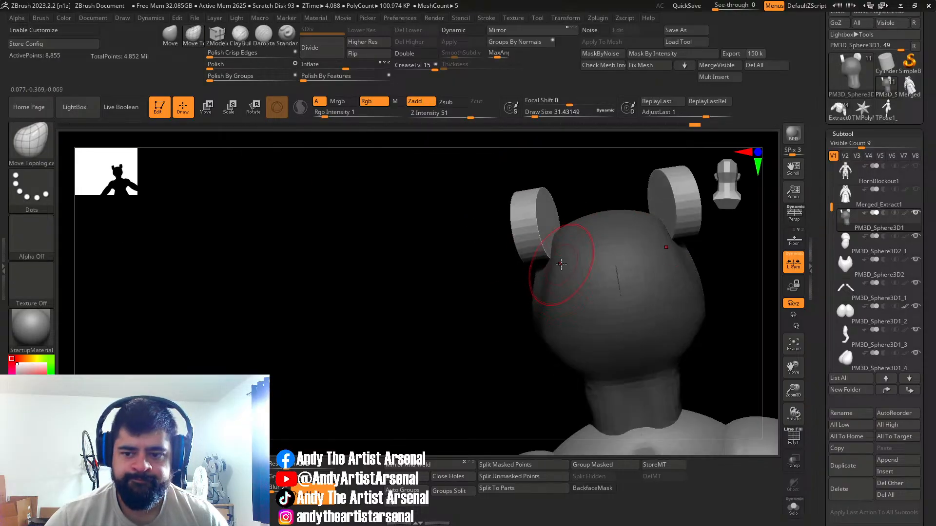
pyautogui.moveTo(668, 189)
pyautogui.mouseDown(button='right')
pyautogui.moveTo(627, 208)
pyautogui.moveTo(660, 208)
pyautogui.moveTo(590, 260)
pyautogui.moveTo(562, 295)
pyautogui.mouseUp(button='right')
pyautogui.moveTo(551, 282); pyautogui.dragTo(557, 279)
pyautogui.moveTo(557, 279); pyautogui.dragTo(577, 267, button='right')
pyautogui.press('s')
pyautogui.moveTo(577, 267); pyautogui.dragTo(596, 250)
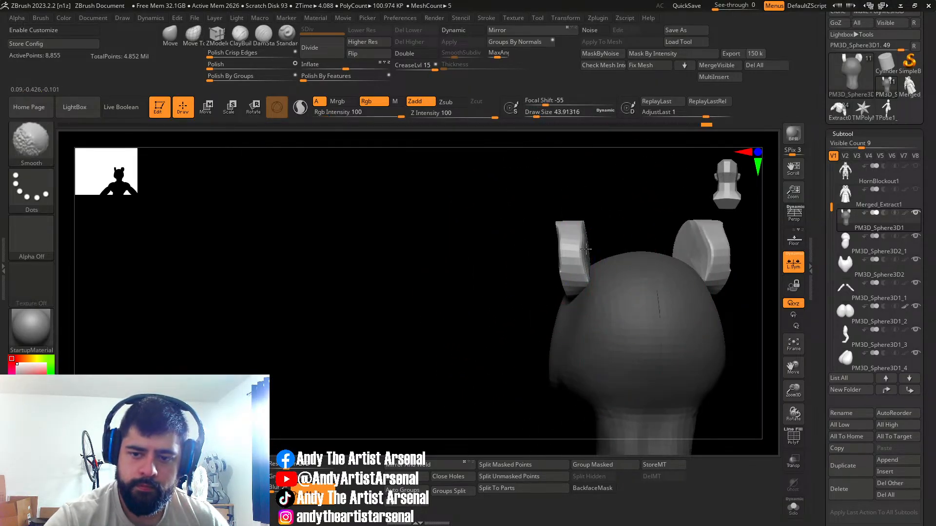
pyautogui.moveTo(610, 250); pyautogui.dragTo(588, 248, button='right')
pyautogui.moveTo(601, 232); pyautogui.dragTo(609, 250)
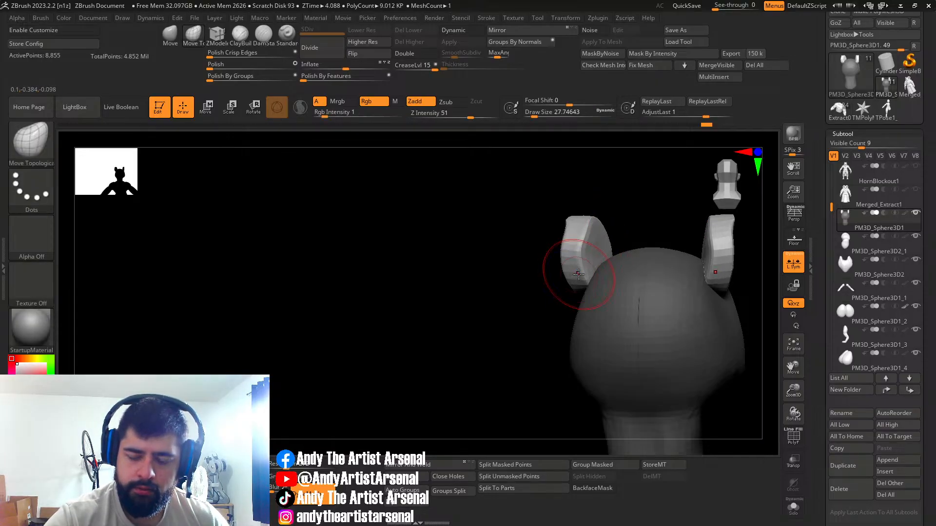
# Step: Reposition the mirrored ears on the skull with the transform gizmo
pyautogui.moveTo(574, 272); pyautogui.dragTo(562, 282, button='right')
pyautogui.moveTo(546, 251)
pyautogui.mouseDown(button='right')
pyautogui.moveTo(585, 261)
pyautogui.moveTo(616, 288)
pyautogui.moveTo(573, 324)
pyautogui.moveTo(544, 301)
pyautogui.mouseUp(button='right')
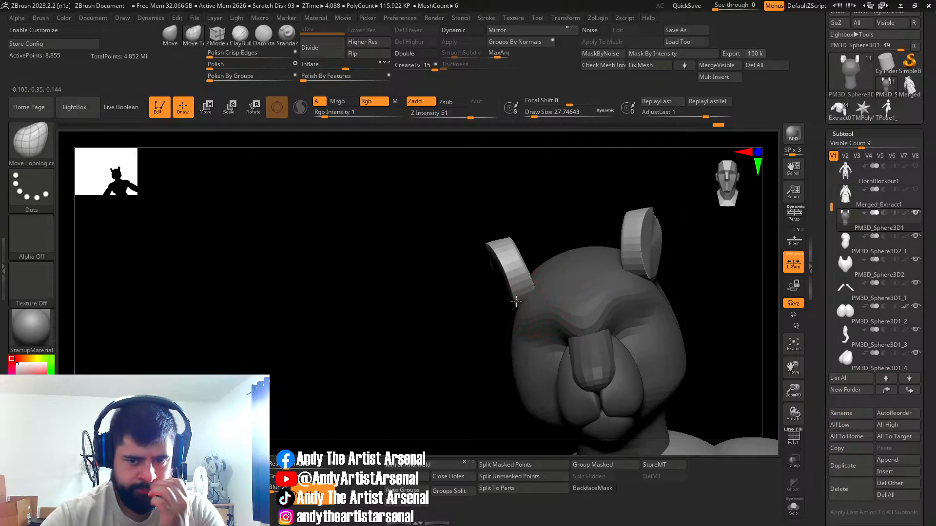
pyautogui.press('w')
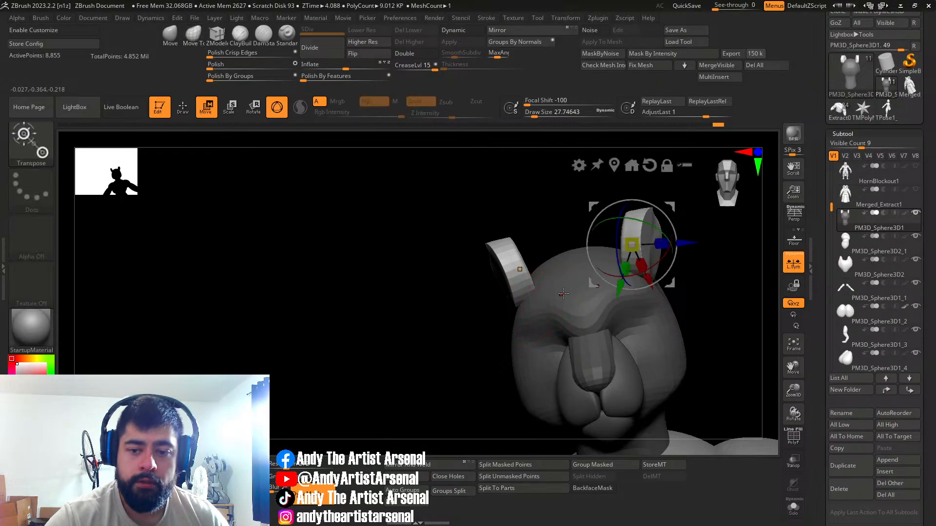
pyautogui.moveTo(560, 294); pyautogui.dragTo(571, 319, button='right')
pyautogui.moveTo(638, 269); pyautogui.dragTo(628, 270)
pyautogui.moveTo(627, 270); pyautogui.dragTo(616, 233, button='right')
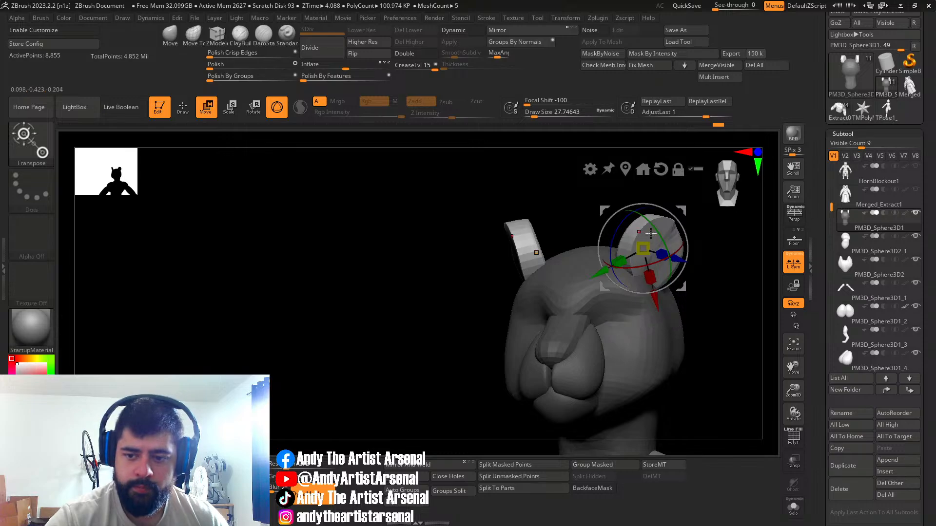
# Step: Shape the ears' outer outline and tips with Move Topological at draw size about 35
pyautogui.press('q')
pyautogui.moveTo(692, 271); pyautogui.dragTo(616, 259, button='right')
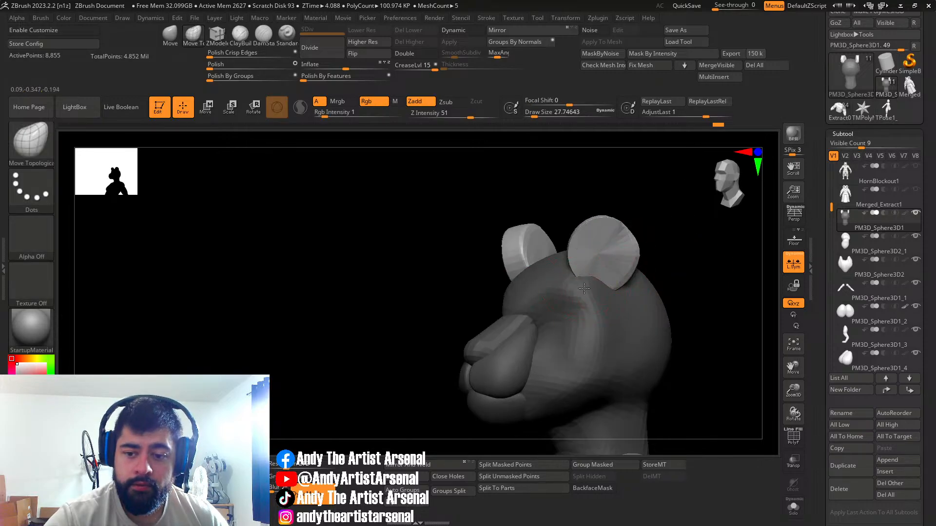
pyautogui.moveTo(627, 237); pyautogui.dragTo(633, 241)
pyautogui.moveTo(610, 252); pyautogui.dragTo(652, 252, button='right')
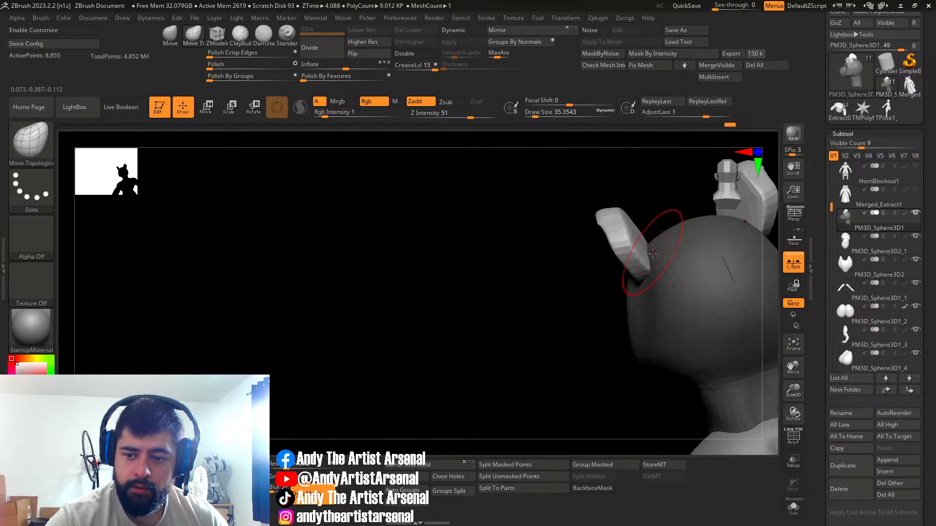
pyautogui.moveTo(603, 221); pyautogui.dragTo(599, 206, button='right')
pyautogui.moveTo(598, 207); pyautogui.dragTo(599, 229)
pyautogui.moveTo(648, 219)
pyautogui.mouseDown(button='right')
pyautogui.moveTo(653, 246)
pyautogui.moveTo(539, 372)
pyautogui.moveTo(558, 344)
pyautogui.mouseUp(button='right')
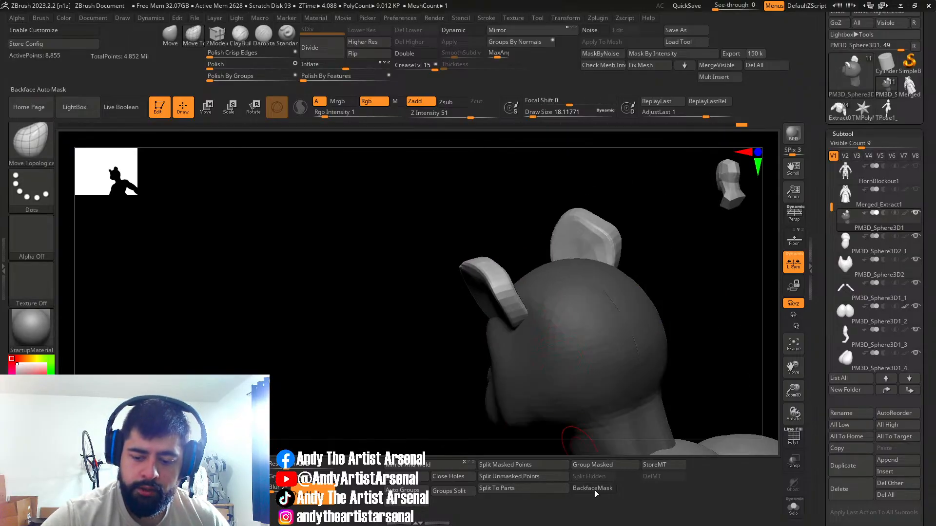
# Step: Turn on BackfaceMask and push in the ear surfaces with Move Topological to cup them
pyautogui.click(592, 489)
pyautogui.moveTo(562, 286); pyautogui.dragTo(524, 286, button='right')
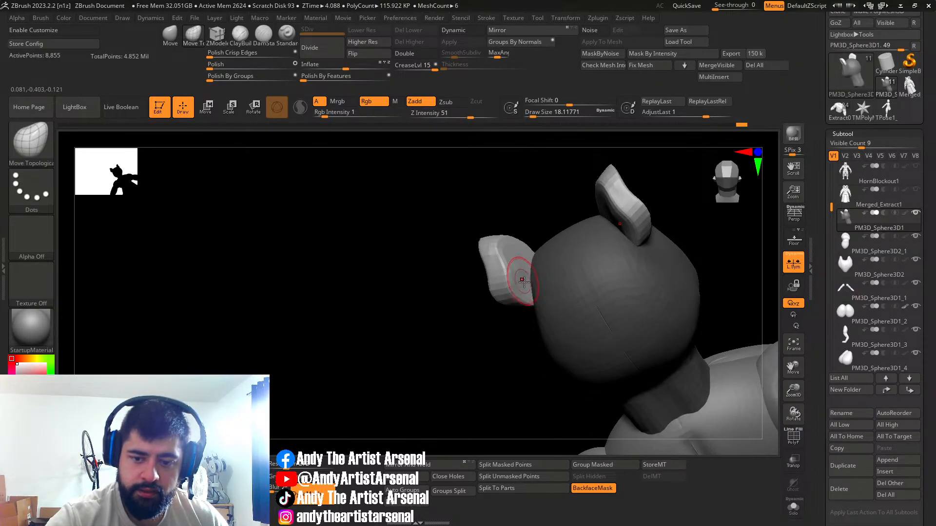
pyautogui.press('s')
pyautogui.moveTo(529, 279)
pyautogui.mouseDown()
pyautogui.moveTo(537, 278)
pyautogui.moveTo(528, 278)
pyautogui.mouseUp()
pyautogui.press('s')
pyautogui.moveTo(530, 287)
pyautogui.mouseDown(button='right')
pyautogui.moveTo(584, 255)
pyautogui.moveTo(530, 273)
pyautogui.moveTo(527, 247)
pyautogui.moveTo(600, 257)
pyautogui.moveTo(575, 272)
pyautogui.moveTo(585, 287)
pyautogui.moveTo(617, 246)
pyautogui.moveTo(582, 319)
pyautogui.mouseUp(button='right')
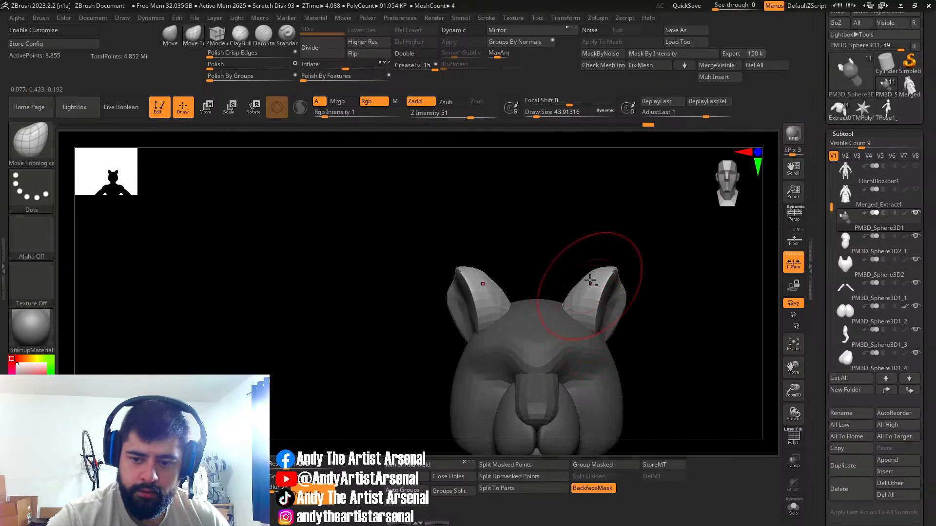
# Step: Finish adjusting the cupped ears at draw size about 44 and turn BackfaceMask off
pyautogui.keyDown('alt'); pyautogui.moveTo(589, 287); pyautogui.dragTo(597, 267, button='right'); pyautogui.keyUp('alt')
pyautogui.moveTo(611, 274); pyautogui.dragTo(608, 274)
pyautogui.moveTo(526, 280); pyautogui.dragTo(566, 291, button='right')
pyautogui.click(593, 489)
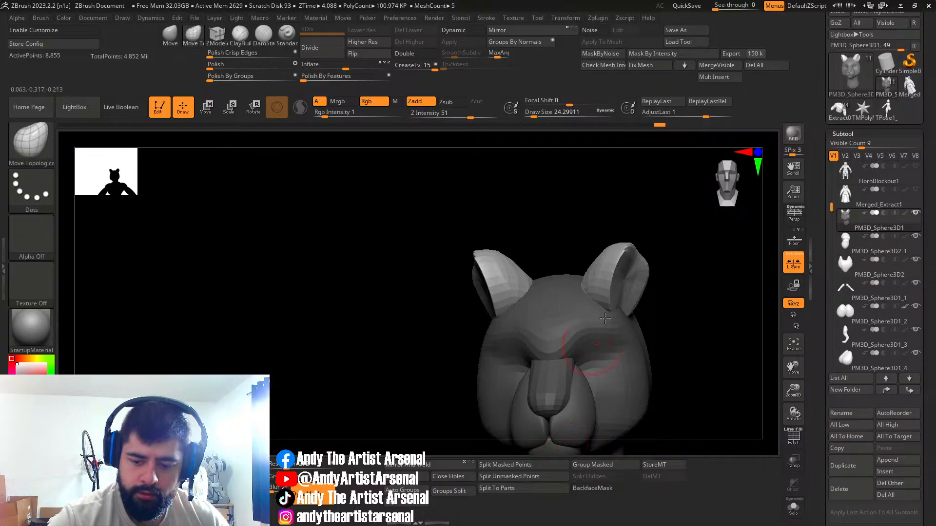
# Step: Refine the ears' edges and tips with Move Topological at draw sizes of about 24 to 35
pyautogui.moveTo(658, 287); pyautogui.dragTo(622, 263, button='right')
pyautogui.press('s')
pyautogui.moveTo(625, 260); pyautogui.dragTo(623, 260)
pyautogui.moveTo(610, 280)
pyautogui.mouseDown(button='right')
pyautogui.moveTo(630, 290)
pyautogui.moveTo(656, 282)
pyautogui.mouseUp(button='right')
pyautogui.press('s')
pyautogui.moveTo(623, 266); pyautogui.dragTo(617, 261)
pyautogui.moveTo(643, 273)
pyautogui.mouseDown(button='right')
pyautogui.moveTo(610, 251)
pyautogui.moveTo(603, 288)
pyautogui.moveTo(605, 271)
pyautogui.moveTo(639, 244)
pyautogui.moveTo(603, 251)
pyautogui.mouseUp(button='right')
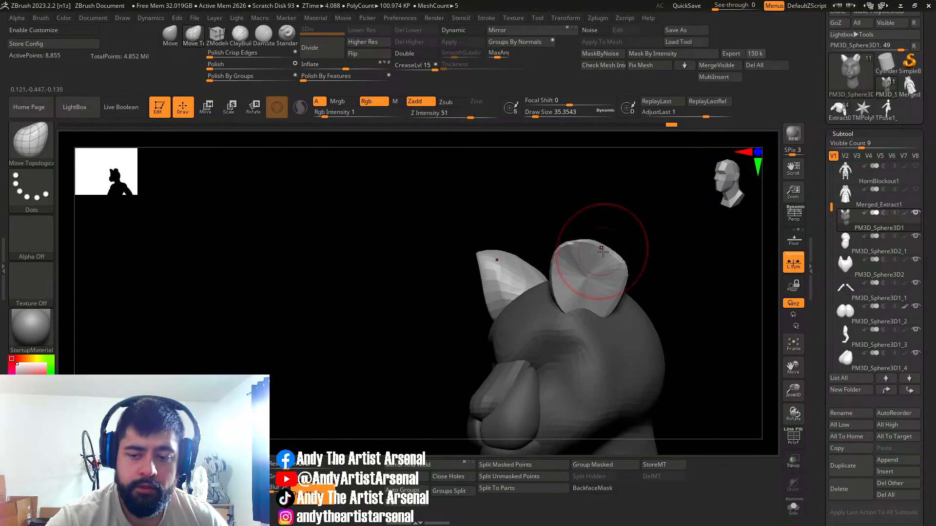
# Step: Round the ears' upper rim with Move Topological at draw size about 15 and smooth it
pyautogui.press('s')
pyautogui.moveTo(609, 244); pyautogui.dragTo(605, 244)
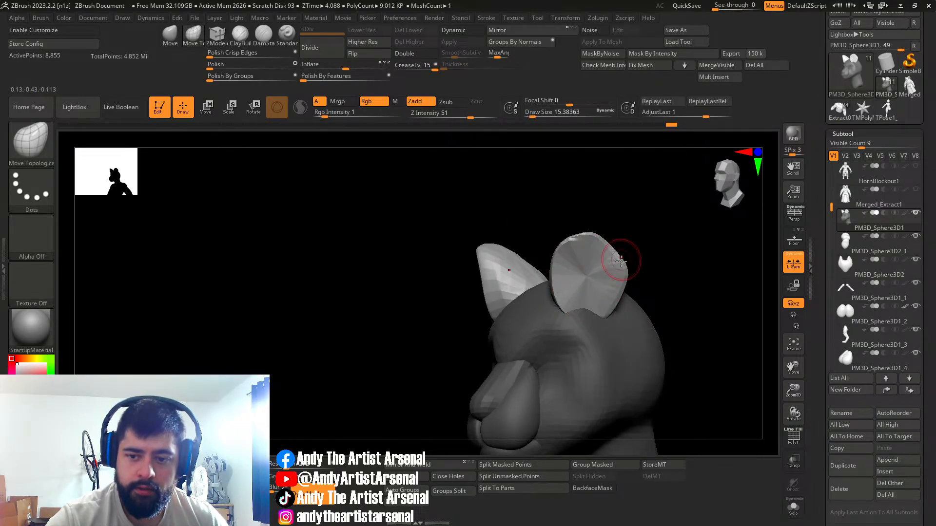
pyautogui.press('shift')
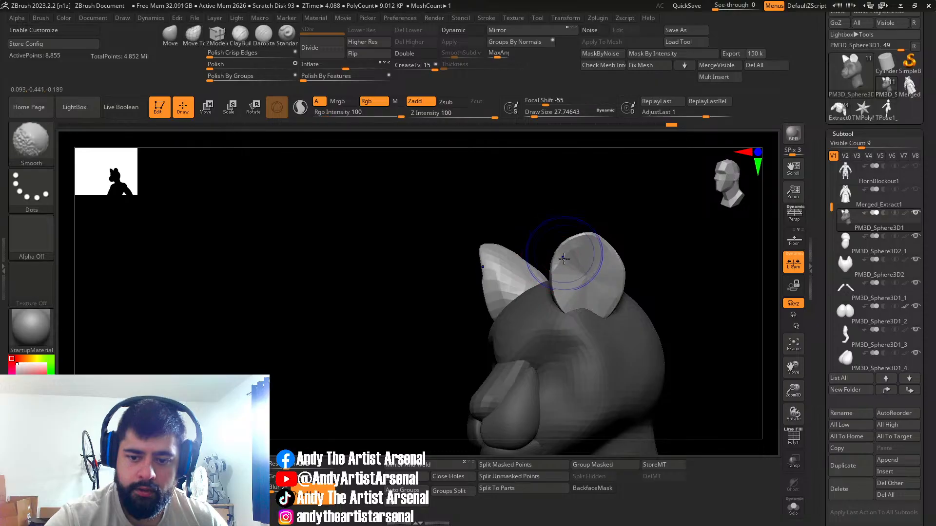
pyautogui.moveTo(564, 254); pyautogui.dragTo(560, 290, button='right')
pyautogui.moveTo(568, 242); pyautogui.dragTo(533, 246, button='right')
# Step: Adjust the size and placement of the mirrored ears on the head with the transform gizmo
pyautogui.press('w')
pyautogui.moveTo(629, 254)
pyautogui.keyDown('ctrl'); pyautogui.mouseDown(button='right')
pyautogui.moveTo(626, 275)
pyautogui.moveTo(645, 274)
pyautogui.moveTo(584, 276)
pyautogui.mouseUp(button='right'); pyautogui.keyUp('ctrl')
pyautogui.moveTo(590, 268); pyautogui.dragTo(605, 247)
pyautogui.press('q')
pyautogui.moveTo(534, 333)
pyautogui.mouseDown(button='right')
pyautogui.moveTo(585, 301)
pyautogui.moveTo(549, 309)
pyautogui.moveTo(552, 293)
pyautogui.mouseUp(button='right')
pyautogui.press('w')
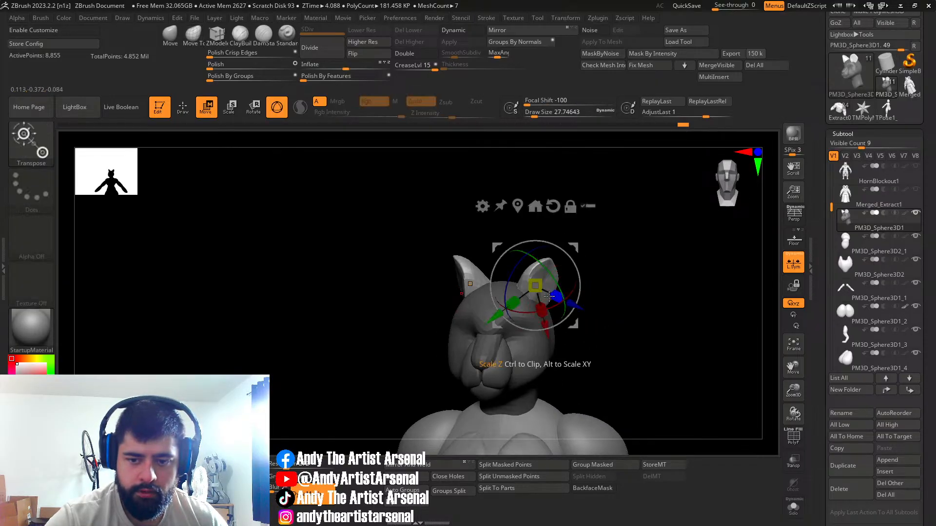
pyautogui.moveTo(564, 249); pyautogui.dragTo(580, 248)
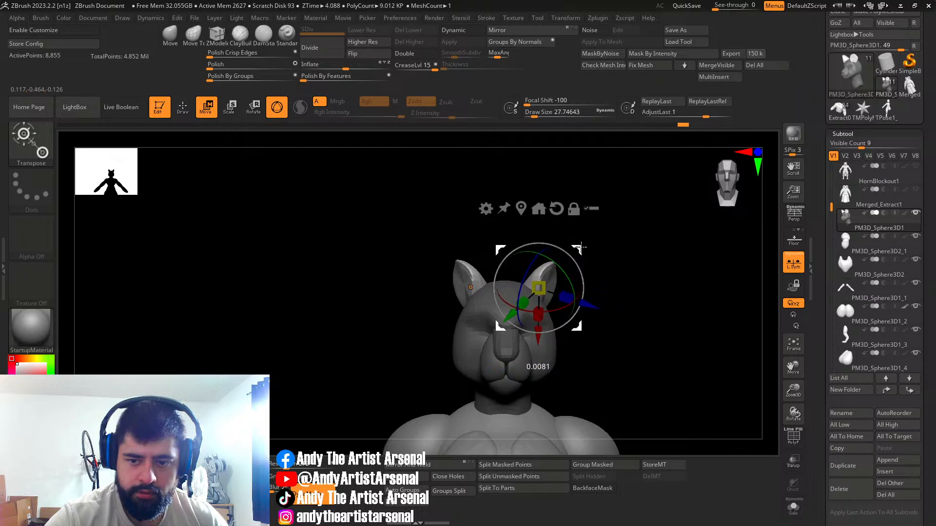
pyautogui.press('q')
# Step: Reshape the head's cheek and jaw surface with the Move brush at draw sizes of about 53 and 28
pyautogui.moveTo(573, 273)
pyautogui.mouseDown(button='right')
pyautogui.moveTo(548, 291)
pyautogui.moveTo(534, 289)
pyautogui.moveTo(564, 247)
pyautogui.mouseUp(button='right')
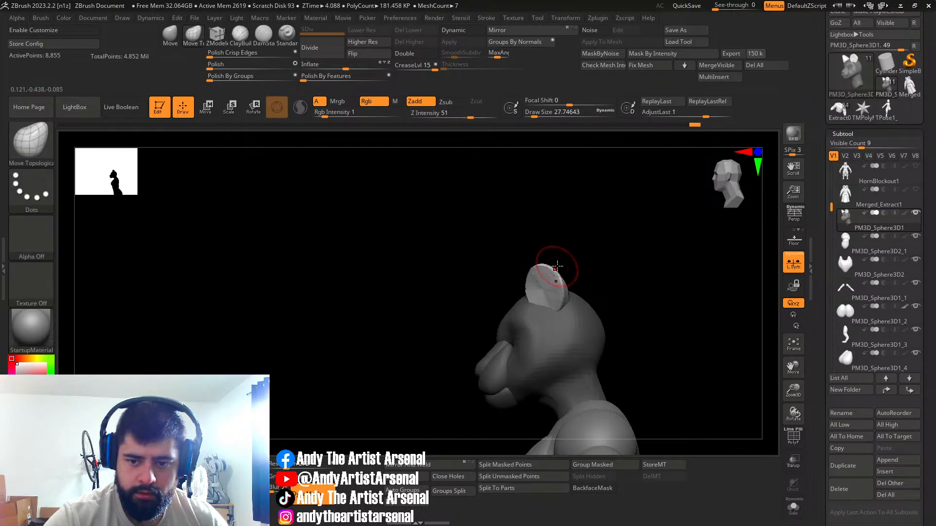
pyautogui.moveTo(566, 285)
pyautogui.mouseDown(button='right')
pyautogui.moveTo(560, 312)
pyautogui.moveTo(607, 316)
pyautogui.moveTo(614, 367)
pyautogui.moveTo(612, 251)
pyautogui.moveTo(566, 275)
pyautogui.moveTo(606, 288)
pyautogui.moveTo(560, 292)
pyautogui.moveTo(547, 286)
pyautogui.moveTo(553, 263)
pyautogui.moveTo(530, 255)
pyautogui.moveTo(570, 266)
pyautogui.moveTo(547, 297)
pyautogui.moveTo(540, 288)
pyautogui.moveTo(546, 312)
pyautogui.moveTo(569, 307)
pyautogui.moveTo(564, 296)
pyautogui.moveTo(539, 319)
pyautogui.moveTo(560, 312)
pyautogui.moveTo(568, 295)
pyautogui.moveTo(557, 281)
pyautogui.moveTo(575, 264)
pyautogui.moveTo(573, 246)
pyautogui.mouseUp(button='right')
pyautogui.click(168, 43)
pyautogui.press('s')
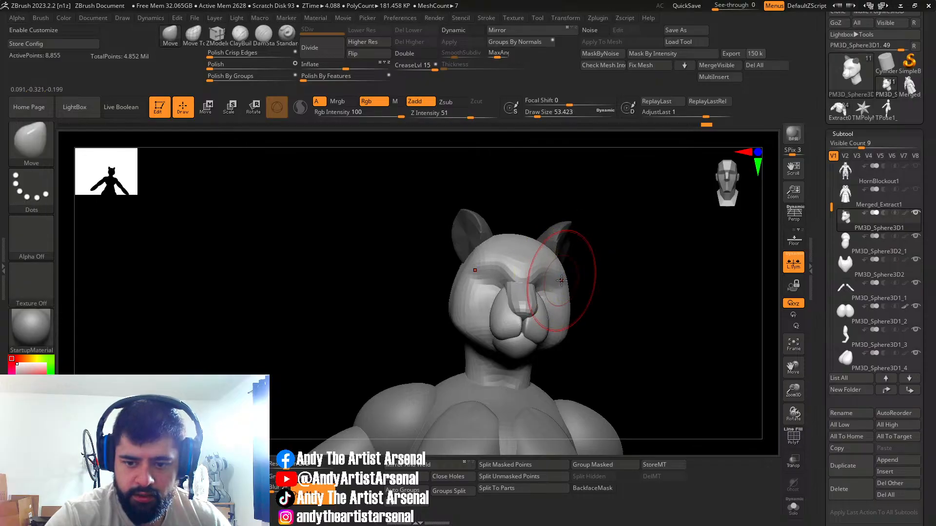
pyautogui.moveTo(545, 302)
pyautogui.mouseDown(button='right')
pyautogui.moveTo(616, 293)
pyautogui.moveTo(594, 312)
pyautogui.mouseUp(button='right')
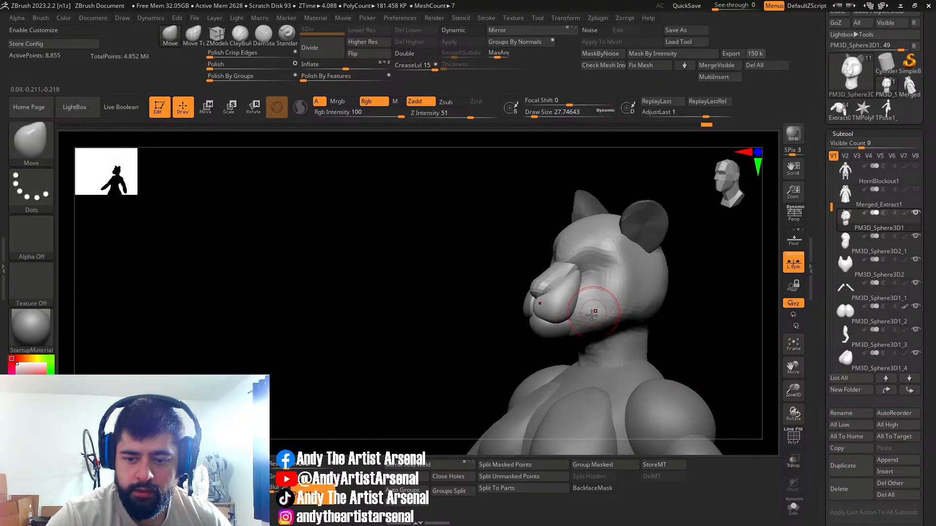
pyautogui.press('s')
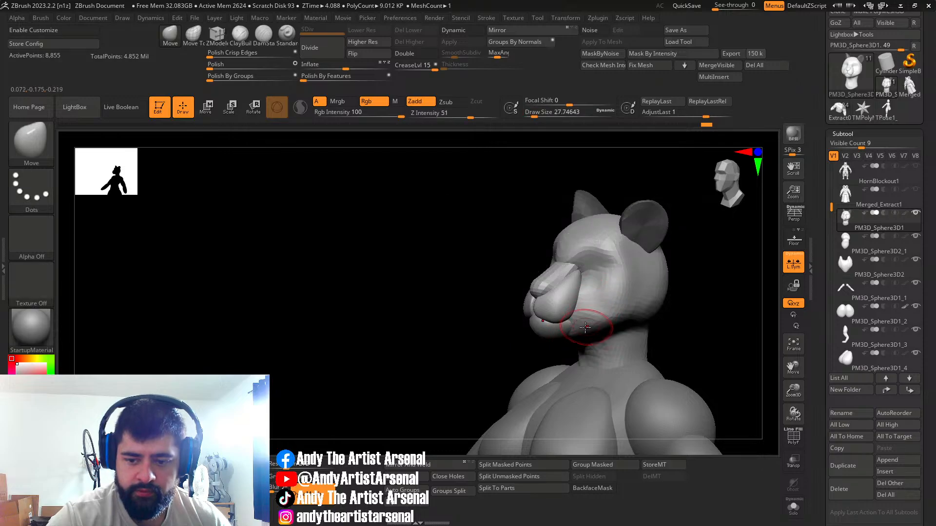
pyautogui.moveTo(586, 325)
pyautogui.mouseDown(button='right')
pyautogui.moveTo(632, 309)
pyautogui.moveTo(594, 309)
pyautogui.moveTo(615, 294)
pyautogui.moveTo(624, 305)
pyautogui.mouseUp(button='right')
# Step: Refine the sides of the head and cheeks with the Move brush at draw size about 40
pyautogui.moveTo(659, 273)
pyautogui.mouseDown(button='right')
pyautogui.moveTo(647, 293)
pyautogui.moveTo(619, 263)
pyautogui.moveTo(616, 280)
pyautogui.mouseUp(button='right')
pyautogui.press('s')
pyautogui.press('s')
pyautogui.moveTo(616, 280); pyautogui.dragTo(615, 280)
pyautogui.moveTo(610, 291)
pyautogui.mouseDown(button='right')
pyautogui.moveTo(599, 315)
pyautogui.moveTo(607, 319)
pyautogui.moveTo(593, 330)
pyautogui.moveTo(607, 348)
pyautogui.moveTo(560, 305)
pyautogui.moveTo(536, 309)
pyautogui.moveTo(612, 266)
pyautogui.moveTo(643, 272)
pyautogui.moveTo(584, 286)
pyautogui.mouseUp(button='right')
pyautogui.moveTo(585, 286)
pyautogui.mouseDown(button='right')
pyautogui.moveTo(549, 287)
pyautogui.moveTo(634, 292)
pyautogui.moveTo(549, 281)
pyautogui.mouseUp(button='right')
pyautogui.moveTo(561, 278)
pyautogui.mouseDown()
pyautogui.moveTo(616, 276)
pyautogui.moveTo(527, 285)
pyautogui.moveTo(601, 276)
pyautogui.moveTo(590, 280)
pyautogui.moveTo(667, 252)
pyautogui.moveTo(599, 278)
pyautogui.moveTo(656, 271)
pyautogui.moveTo(668, 280)
pyautogui.moveTo(548, 267)
pyautogui.mouseUp()
pyautogui.keyDown('ctrl'); pyautogui.moveTo(547, 267); pyautogui.dragTo(545, 301, button='right'); pyautogui.keyUp('ctrl')
pyautogui.moveTo(589, 277)
pyautogui.mouseDown(button='right')
pyautogui.moveTo(548, 314)
pyautogui.moveTo(624, 271)
pyautogui.moveTo(604, 273)
pyautogui.moveTo(626, 271)
pyautogui.moveTo(571, 293)
pyautogui.moveTo(605, 261)
pyautogui.moveTo(585, 269)
pyautogui.moveTo(637, 272)
pyautogui.mouseUp(button='right')
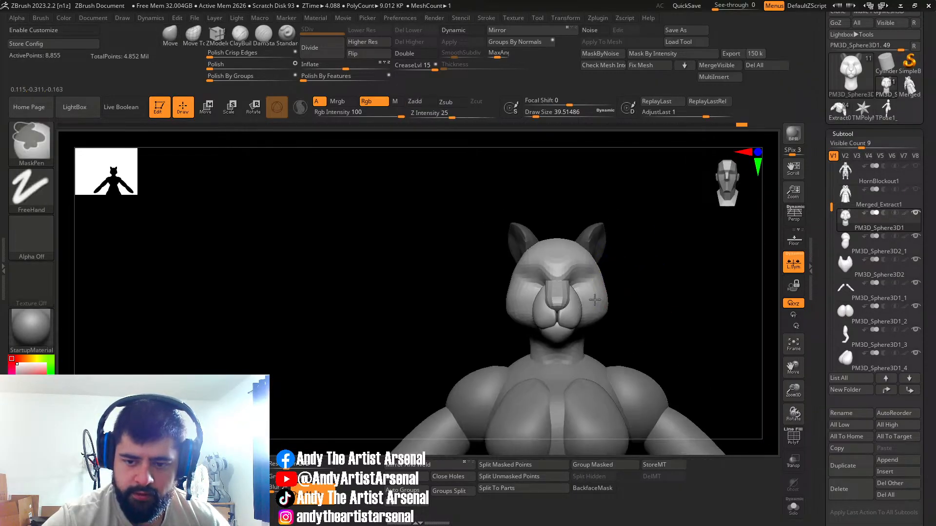
pyautogui.moveTo(604, 318); pyautogui.dragTo(571, 345, button='right')
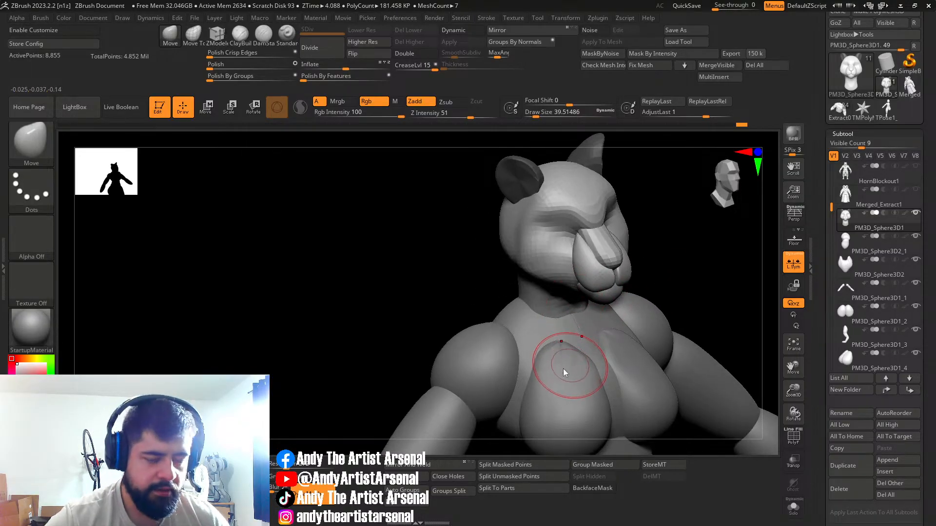
# Step: Insert a mirrored pair of capsules from IMM Primitives at the sides of the neck
pyautogui.press('b')
pyautogui.click(207, 219)
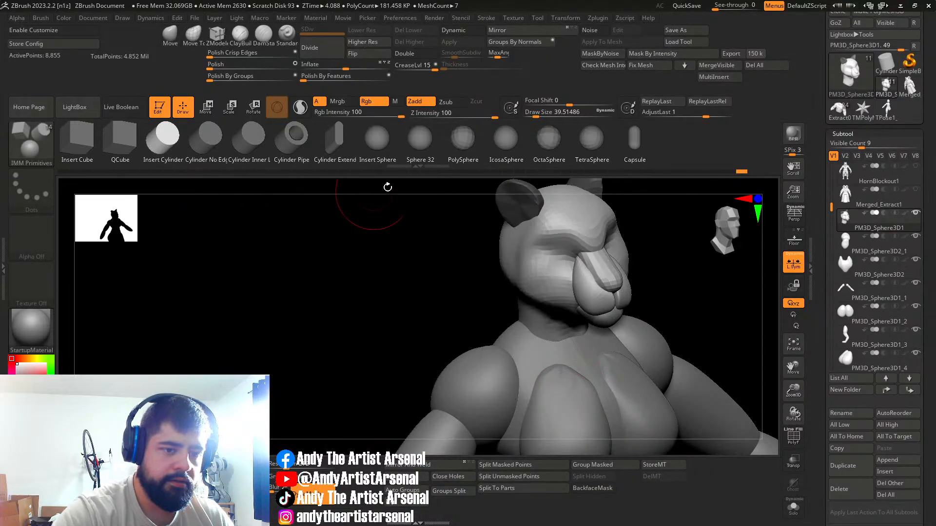
pyautogui.click(635, 145)
pyautogui.moveTo(527, 334); pyautogui.dragTo(523, 252, button='right')
pyautogui.moveTo(532, 274); pyautogui.dragTo(533, 274)
pyautogui.moveTo(556, 277)
pyautogui.mouseDown(button='right')
pyautogui.moveTo(535, 278)
pyautogui.moveTo(524, 336)
pyautogui.mouseUp(button='right')
# Step: Turn off local symmetry and position the mirrored capsules at the sides of the neck with the transform gizmo
pyautogui.press('w')
pyautogui.moveTo(541, 302)
pyautogui.keyDown('shift'); pyautogui.mouseDown(button='right')
pyautogui.moveTo(506, 317)
pyautogui.moveTo(507, 336)
pyautogui.mouseUp(button='right'); pyautogui.keyUp('shift')
pyautogui.hotkey('ctrl', 'z')
pyautogui.click(791, 267)
pyautogui.keyDown('alt'); pyautogui.moveTo(455, 390); pyautogui.dragTo(514, 341, button='right'); pyautogui.keyUp('alt')
pyautogui.press('q')
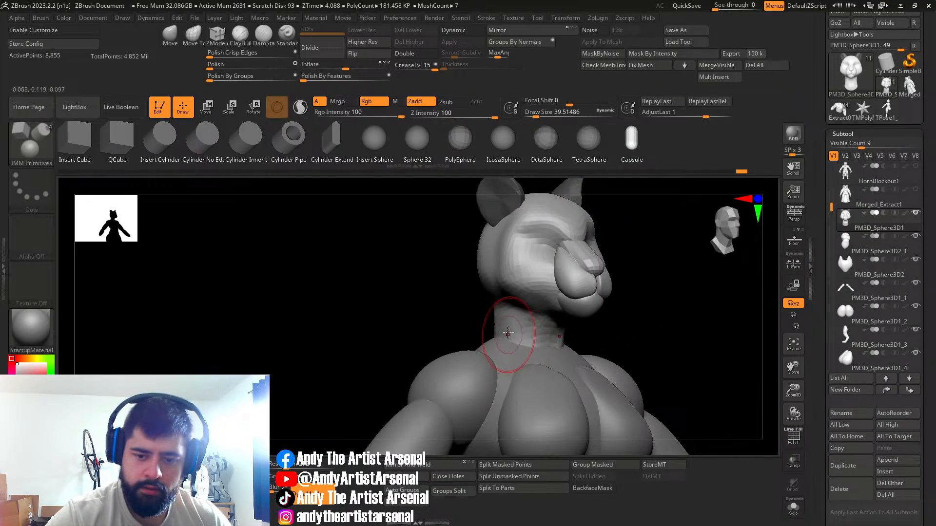
pyautogui.hotkey('ctrl', 'shift', 'z')
pyautogui.press('w')
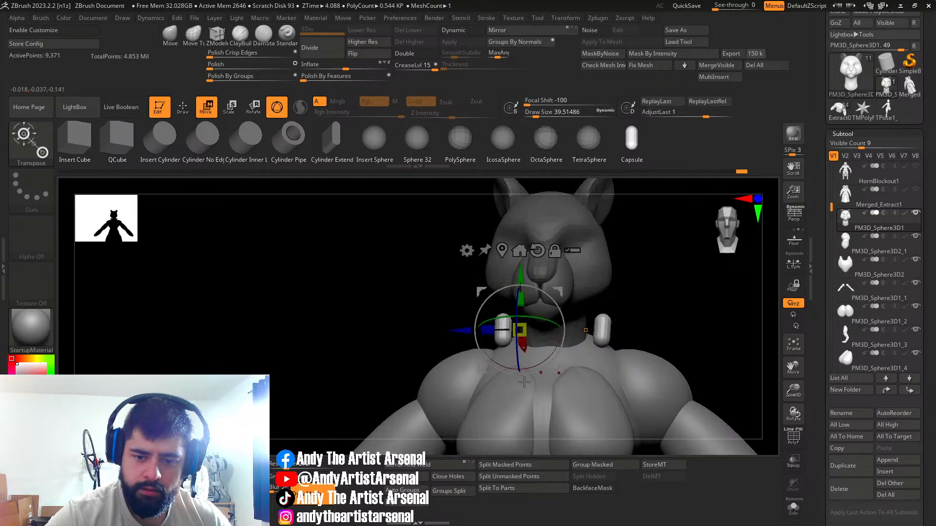
pyautogui.moveTo(487, 330); pyautogui.dragTo(462, 338)
pyautogui.moveTo(515, 356); pyautogui.dragTo(515, 299, button='right')
pyautogui.press('q')
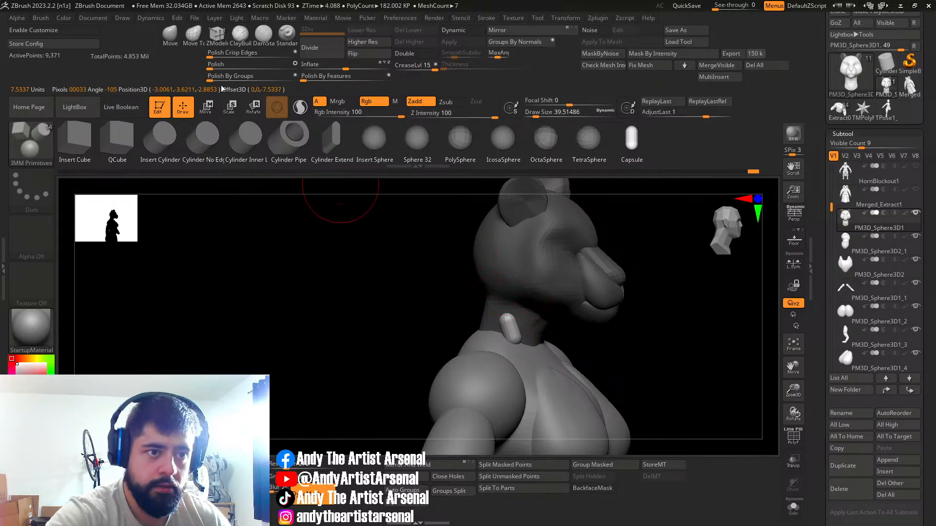
# Step: Stretch the capsules into neck muscles running from behind the jaw to the collarbone with the Move brush at draw size about 21
pyautogui.click(194, 42)
pyautogui.moveTo(493, 239); pyautogui.dragTo(504, 272, button='right')
pyautogui.moveTo(535, 315)
pyautogui.mouseDown(button='right')
pyautogui.moveTo(529, 325)
pyautogui.moveTo(548, 340)
pyautogui.moveTo(594, 299)
pyautogui.moveTo(562, 339)
pyautogui.moveTo(613, 309)
pyautogui.moveTo(546, 311)
pyautogui.moveTo(546, 302)
pyautogui.mouseUp(button='right')
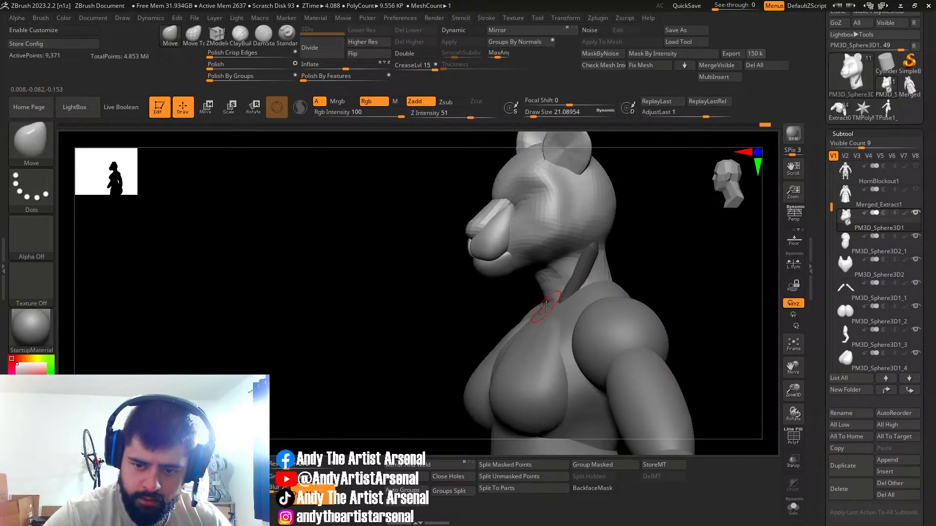
pyautogui.press('s')
pyautogui.moveTo(540, 294); pyautogui.dragTo(542, 295)
pyautogui.moveTo(541, 294); pyautogui.dragTo(539, 315)
pyautogui.moveTo(549, 284); pyautogui.dragTo(587, 286, button='right')
pyautogui.moveTo(616, 240); pyautogui.dragTo(613, 285, button='right')
pyautogui.moveTo(554, 293)
pyautogui.mouseDown(button='right')
pyautogui.moveTo(534, 256)
pyautogui.moveTo(508, 246)
pyautogui.mouseUp(button='right')
# Step: Smooth the neck muscles and adjust their shape with Move Topological
pyautogui.keyDown('shift'); pyautogui.moveTo(507, 245); pyautogui.dragTo(503, 238); pyautogui.keyUp('shift')
pyautogui.moveTo(525, 257); pyautogui.dragTo(497, 251, button='right')
pyautogui.keyDown('shift'); pyautogui.moveTo(498, 250); pyautogui.dragTo(488, 240); pyautogui.keyUp('shift')
pyautogui.moveTo(492, 241)
pyautogui.mouseDown(button='right')
pyautogui.moveTo(536, 231)
pyautogui.moveTo(478, 239)
pyautogui.moveTo(473, 253)
pyautogui.moveTo(441, 233)
pyautogui.mouseUp(button='right')
pyautogui.click(194, 37)
pyautogui.moveTo(513, 219)
pyautogui.mouseDown(button='right')
pyautogui.moveTo(512, 268)
pyautogui.moveTo(522, 244)
pyautogui.moveTo(512, 231)
pyautogui.moveTo(634, 292)
pyautogui.moveTo(652, 261)
pyautogui.moveTo(611, 262)
pyautogui.moveTo(639, 280)
pyautogui.mouseUp(button='right')
pyautogui.moveTo(666, 258); pyautogui.dragTo(662, 254)
pyautogui.moveTo(683, 247)
pyautogui.keyDown('ctrl'); pyautogui.mouseDown(button='right')
pyautogui.moveTo(668, 224)
pyautogui.moveTo(648, 247)
pyautogui.moveTo(671, 259)
pyautogui.moveTo(535, 294)
pyautogui.moveTo(556, 278)
pyautogui.moveTo(591, 292)
pyautogui.moveTo(595, 309)
pyautogui.moveTo(548, 292)
pyautogui.moveTo(580, 292)
pyautogui.moveTo(595, 271)
pyautogui.moveTo(593, 279)
pyautogui.mouseUp(button='right'); pyautogui.keyUp('ctrl')
pyautogui.moveTo(550, 308); pyautogui.dragTo(605, 304, button='right')
# Step: Append a sphere as a new subtool and scale it down with the transform gizmo
pyautogui.click(893, 464)
pyautogui.click(603, 303)
pyautogui.press('w')
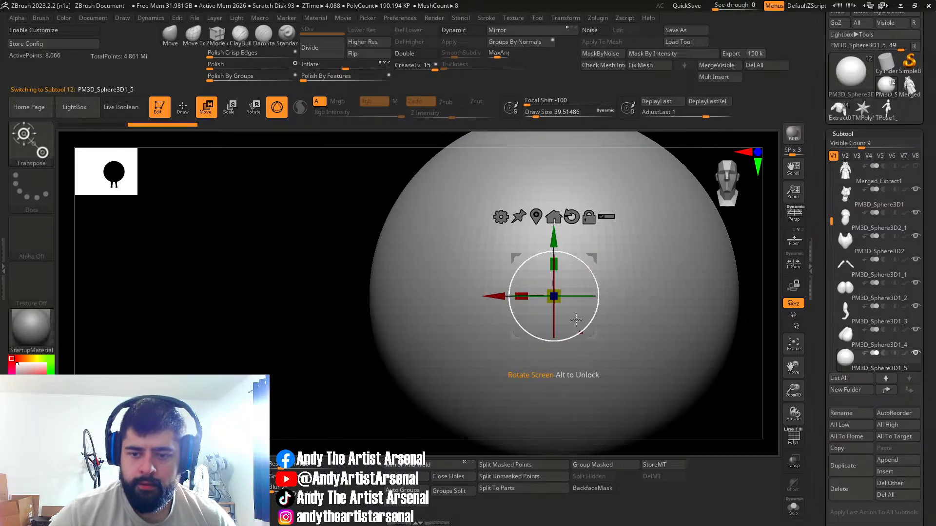
pyautogui.moveTo(554, 296); pyautogui.dragTo(413, 242)
# Step: Shrink the appended sphere with the transform gizmo and move it to the front of the face at eye height
pyautogui.moveTo(414, 242); pyautogui.dragTo(493, 257, button='right')
pyautogui.moveTo(590, 259); pyautogui.dragTo(629, 214)
pyautogui.keyDown('ctrl'); pyautogui.moveTo(628, 215); pyautogui.dragTo(604, 251, button='right'); pyautogui.keyUp('ctrl')
pyautogui.moveTo(595, 254); pyautogui.dragTo(584, 256)
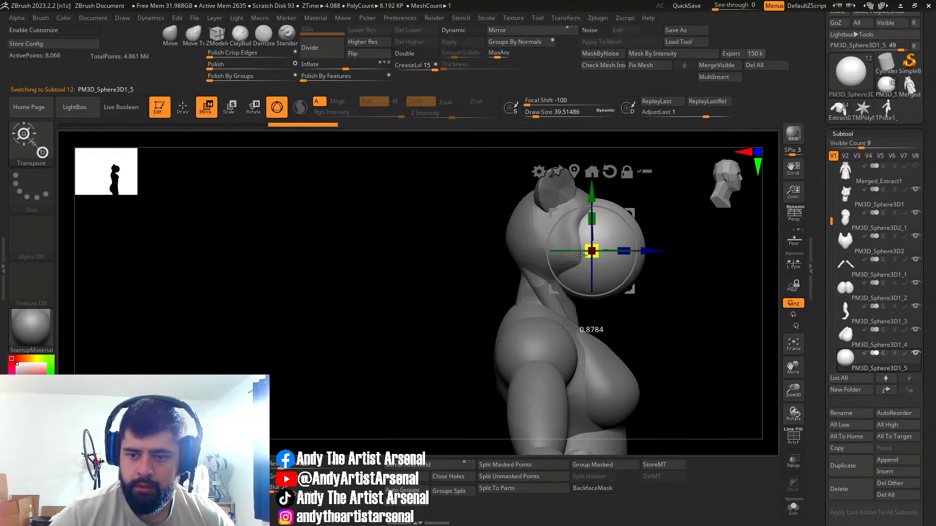
pyautogui.moveTo(544, 249); pyautogui.dragTo(607, 263, button='right')
pyautogui.moveTo(606, 263); pyautogui.dragTo(593, 246)
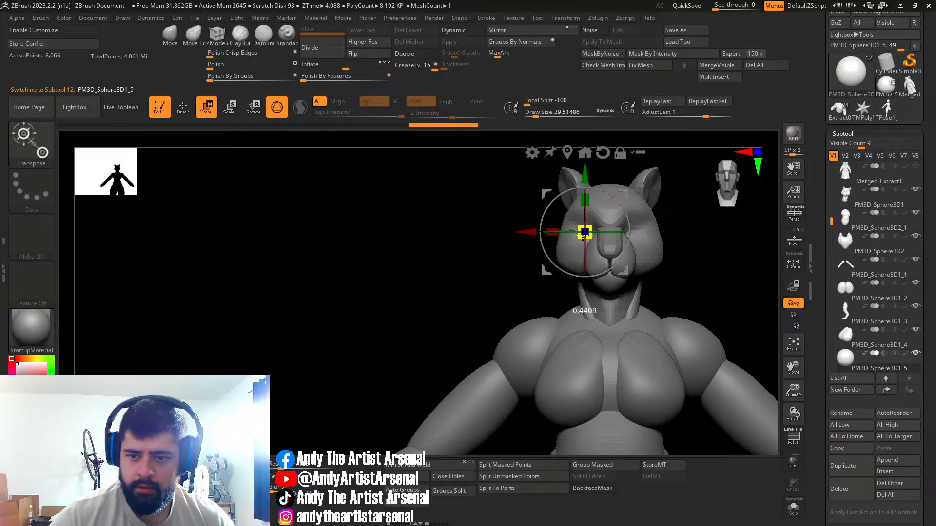
# Step: Fit the small sphere into one eye socket beside the nose bridge, adjusting its size, depth and height
pyautogui.moveTo(585, 232); pyautogui.dragTo(614, 229, button='right')
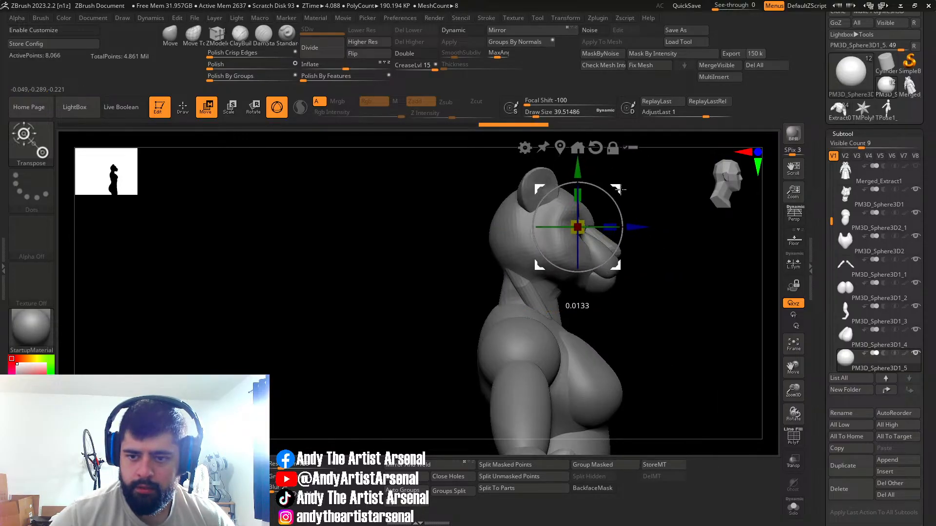
pyautogui.keyDown('ctrl'); pyautogui.moveTo(617, 192); pyautogui.dragTo(589, 242, button='right'); pyautogui.keyUp('ctrl')
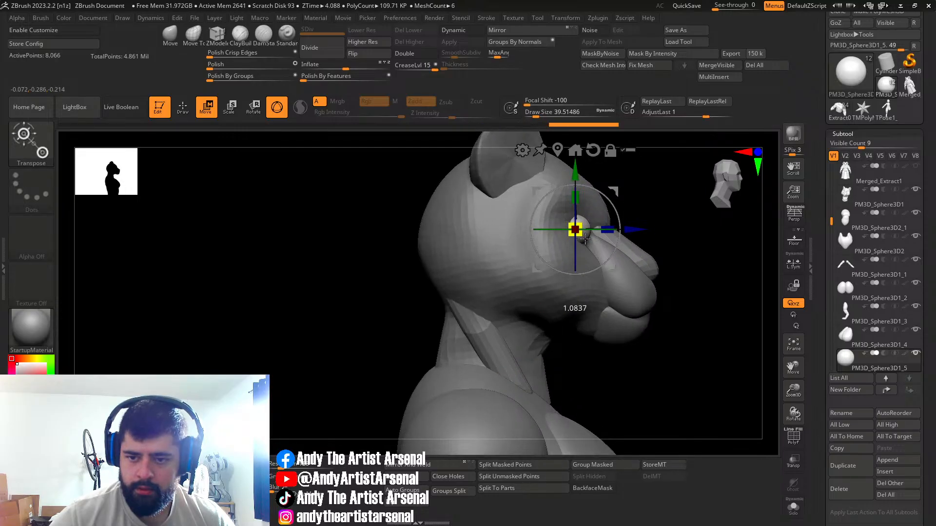
pyautogui.moveTo(632, 231); pyautogui.dragTo(627, 231)
pyautogui.moveTo(627, 232)
pyautogui.mouseDown(button='right')
pyautogui.moveTo(600, 243)
pyautogui.moveTo(618, 245)
pyautogui.mouseUp(button='right')
pyautogui.moveTo(516, 230); pyautogui.dragTo(519, 231)
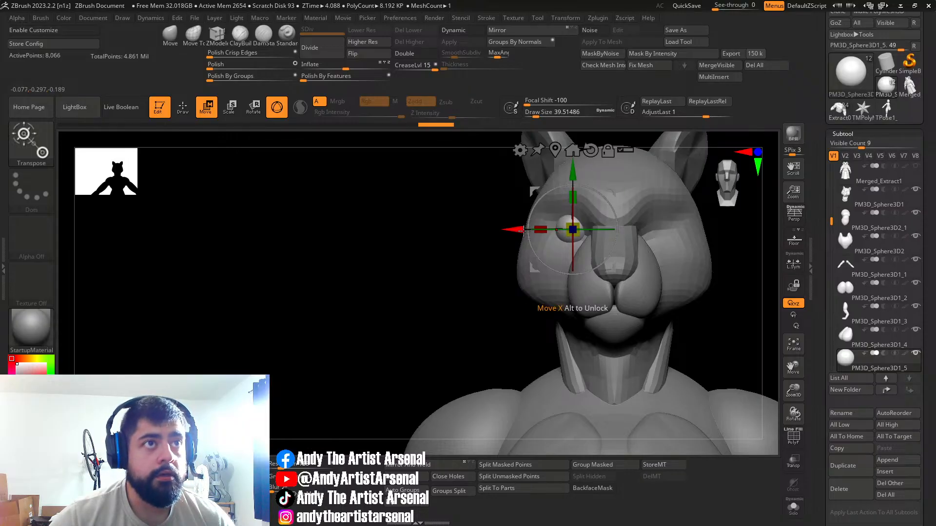
pyautogui.moveTo(573, 177); pyautogui.dragTo(573, 175)
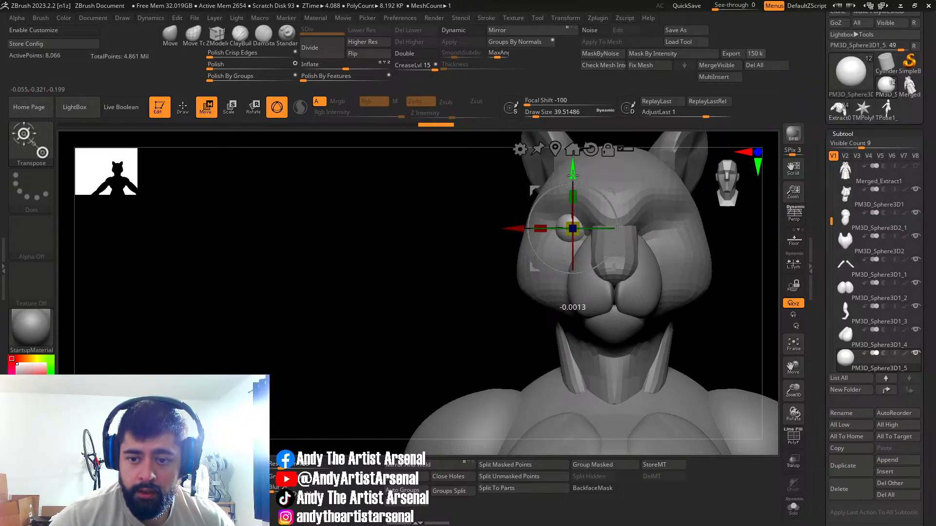
# Step: Mirror the eyeball to the other eye socket and return to Draw mode
pyautogui.moveTo(555, 223); pyautogui.dragTo(556, 275, button='right')
pyautogui.click(404, 466)
pyautogui.press('q')
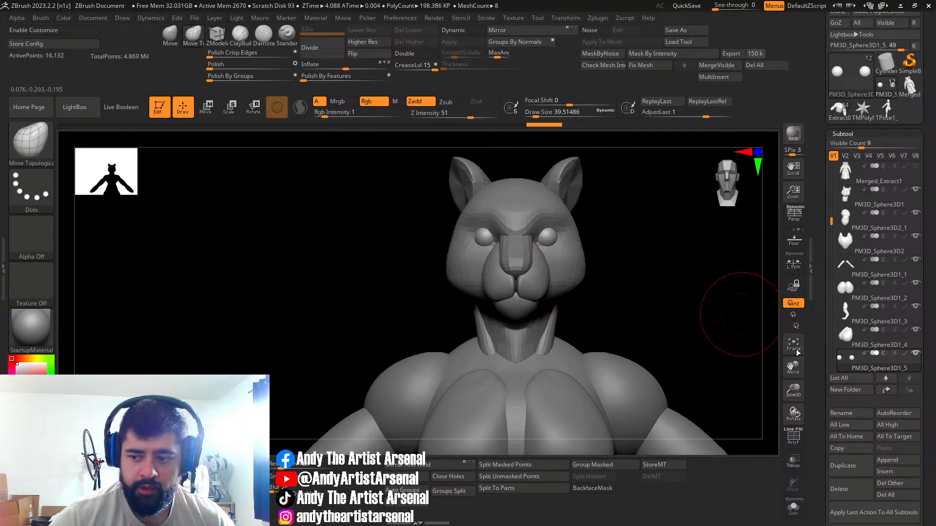
# Step: Duplicate the eyeballs subtool and cut off the upper halves of the copy with TrimCurve to form lower eyelids
pyautogui.hotkey('ctrl', 'shift', 'd')
pyautogui.keyDown('alt'); pyautogui.moveTo(596, 298); pyautogui.dragTo(579, 327, button='right'); pyautogui.keyUp('alt')
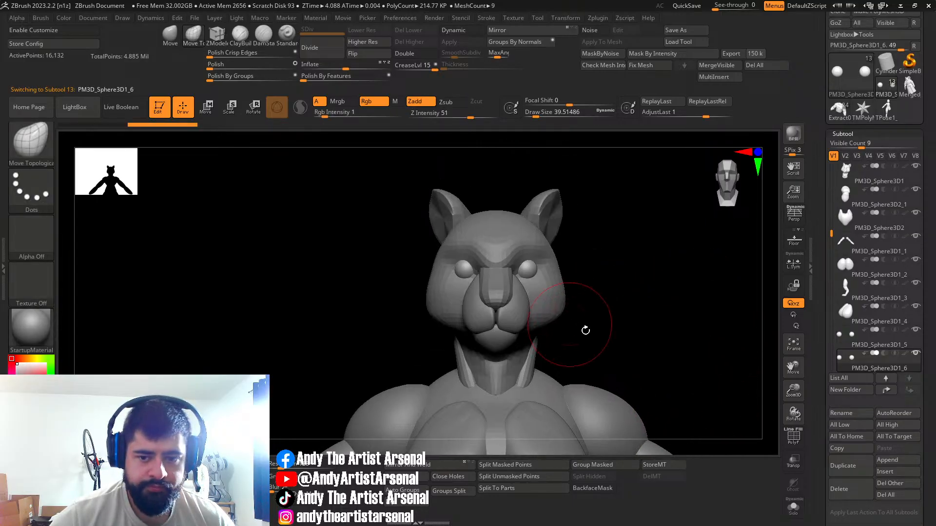
pyautogui.click(796, 517)
pyautogui.keyDown('ctrl'); pyautogui.moveTo(524, 301); pyautogui.dragTo(580, 349, button='right'); pyautogui.keyUp('ctrl')
pyautogui.click(794, 508)
pyautogui.moveTo(671, 379)
pyautogui.mouseDown(button='right')
pyautogui.moveTo(653, 352)
pyautogui.moveTo(674, 352)
pyautogui.mouseUp(button='right')
pyautogui.keyDown('shift'); pyautogui.moveTo(642, 295); pyautogui.dragTo(629, 294, button='right'); pyautogui.keyUp('shift')
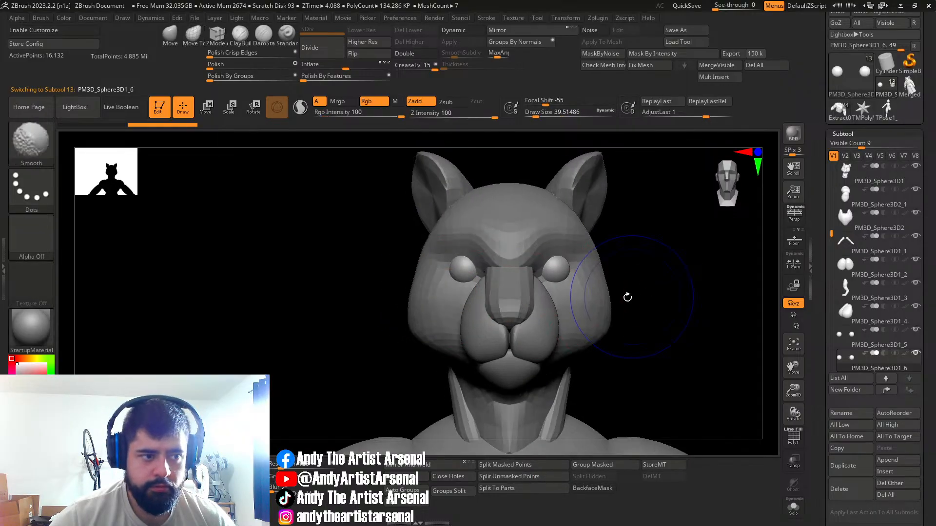
pyautogui.keyDown('ctrl'); pyautogui.keyDown('shift'); pyautogui.moveTo(377, 270); pyautogui.dragTo(664, 271); pyautogui.keyUp('shift'); pyautogui.keyUp('ctrl')
pyautogui.moveTo(608, 308); pyautogui.dragTo(665, 320, button='right')
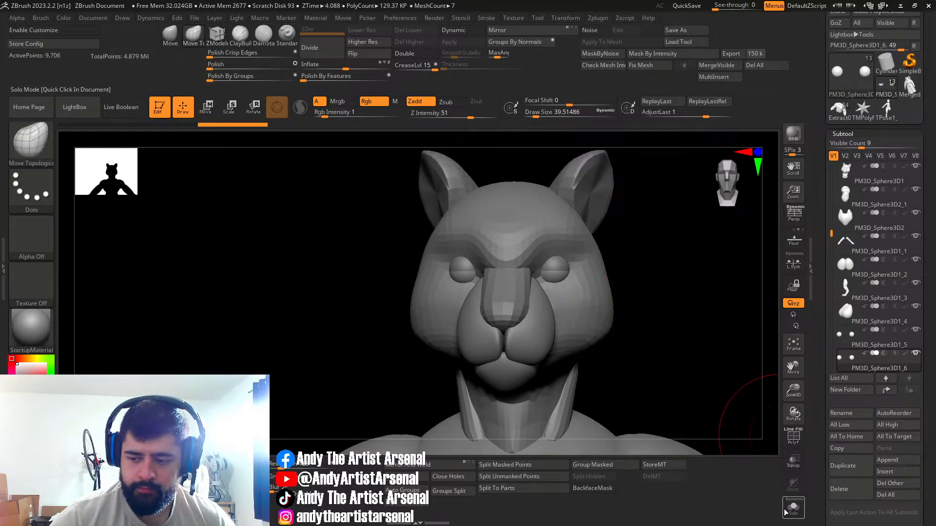
# Step: Scale the lower eyelid shells up slightly around the eyeballs with the transform gizmo and mirror the change
pyautogui.press('w')
pyautogui.moveTo(612, 356); pyautogui.dragTo(740, 428, button='right')
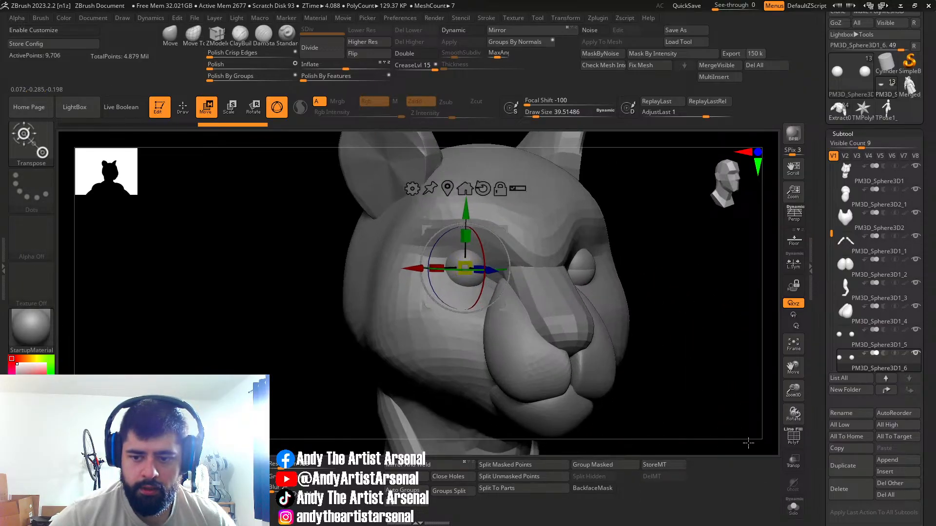
pyautogui.click(789, 512)
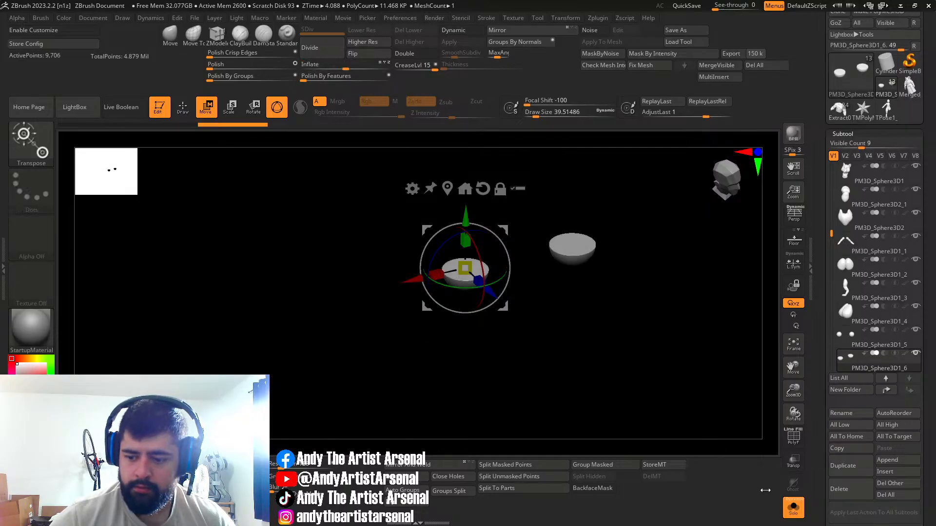
pyautogui.click(789, 503)
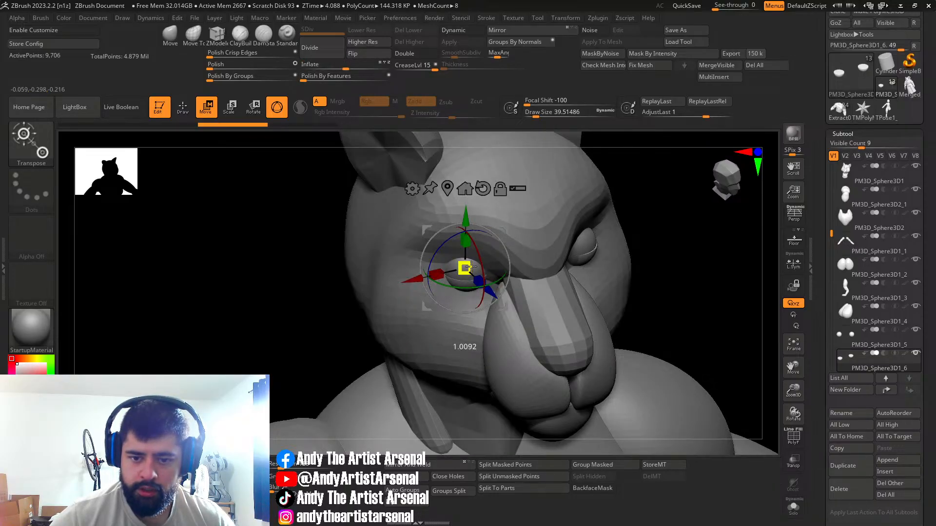
pyautogui.click(433, 463)
# Step: Rotate and scale the lower eyelid shell so it hugs the eyeball, and mirror it to the other side
pyautogui.moveTo(536, 298); pyautogui.dragTo(487, 264, button='right')
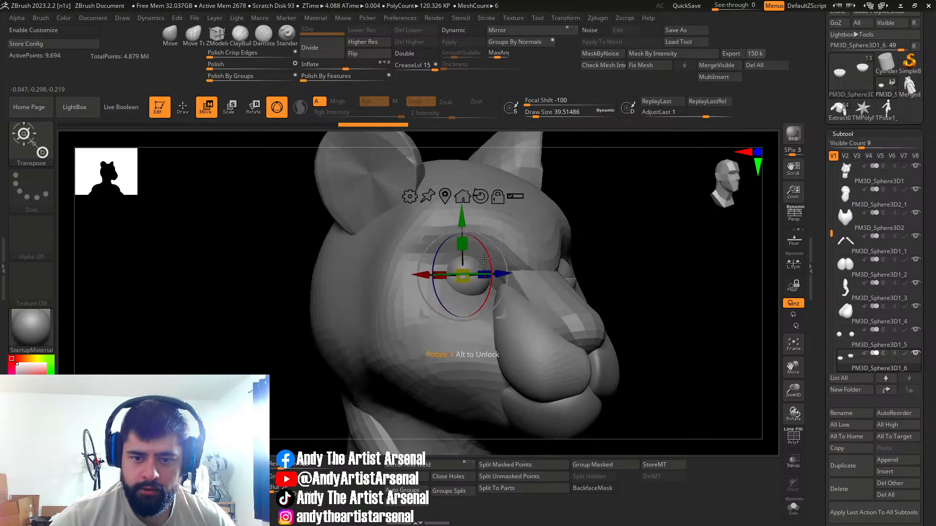
pyautogui.moveTo(486, 274); pyautogui.dragTo(485, 273)
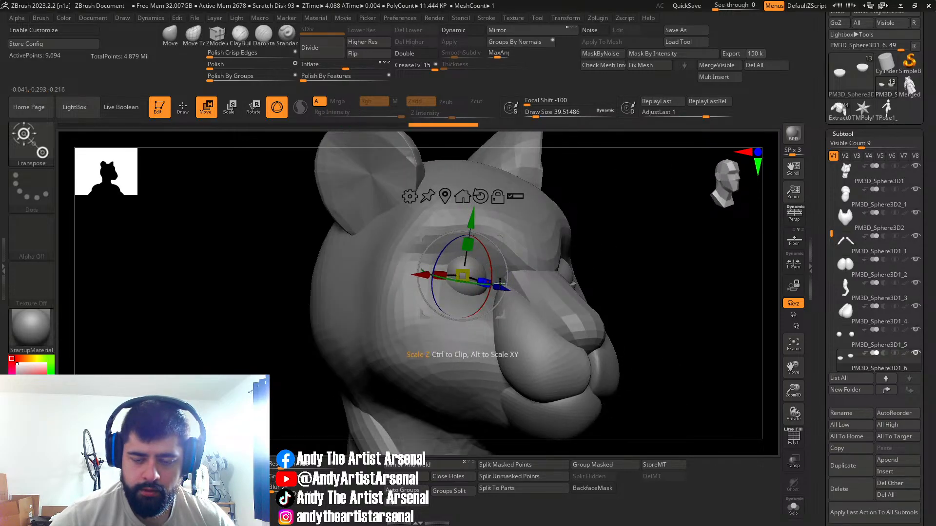
pyautogui.moveTo(468, 244); pyautogui.dragTo(507, 253, button='right')
pyautogui.moveTo(513, 235); pyautogui.dragTo(513, 234)
pyautogui.moveTo(472, 283); pyautogui.dragTo(479, 291)
pyautogui.moveTo(511, 237); pyautogui.dragTo(509, 238)
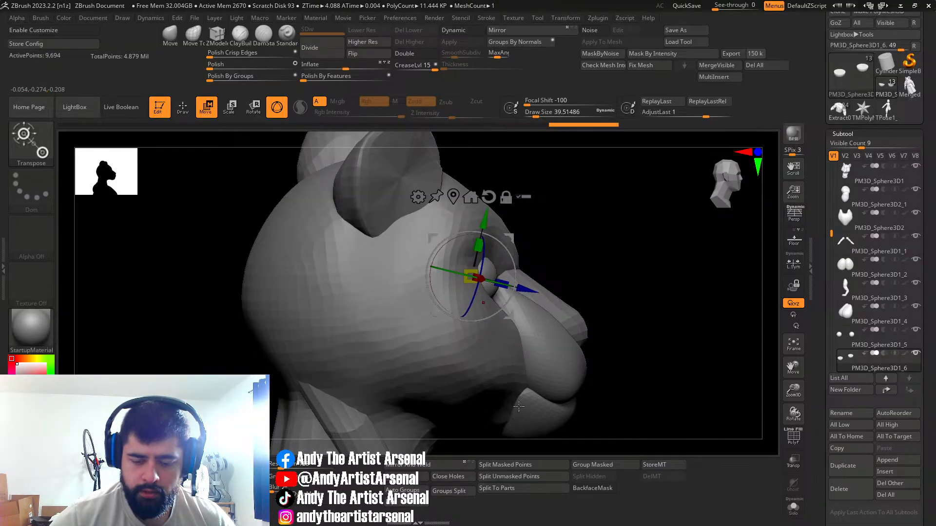
pyautogui.click(411, 466)
# Step: Refine the tilt of the lower eyelids from the front and return to Draw mode
pyautogui.moveTo(655, 312); pyautogui.dragTo(592, 298)
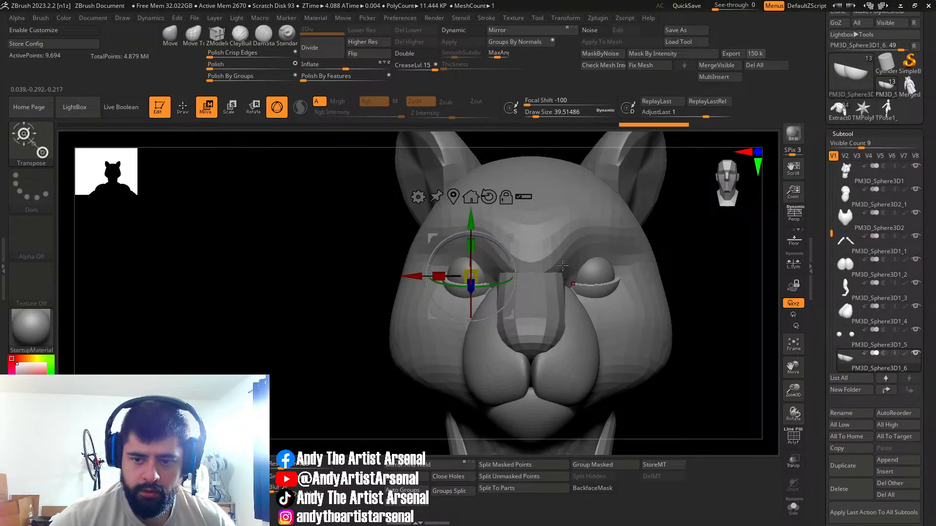
pyautogui.moveTo(561, 266); pyautogui.dragTo(592, 277, button='right')
pyautogui.moveTo(490, 250); pyautogui.dragTo(490, 259)
pyautogui.moveTo(696, 318); pyautogui.dragTo(594, 307)
pyautogui.press('q')
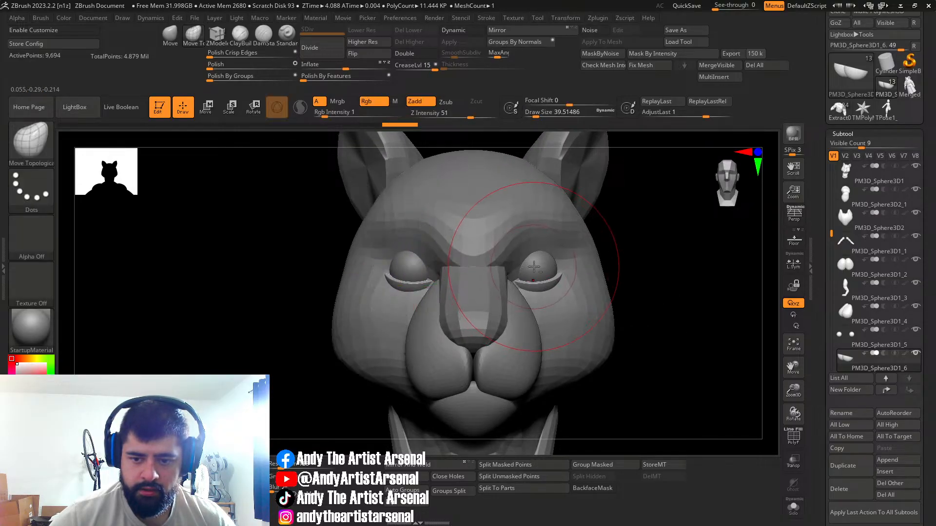
# Step: Duplicate the eyeballs again and cut off the lower halves of the copy with TrimCurve to form upper eyelids
pyautogui.keyDown('alt'); pyautogui.click(533, 266); pyautogui.keyUp('alt')
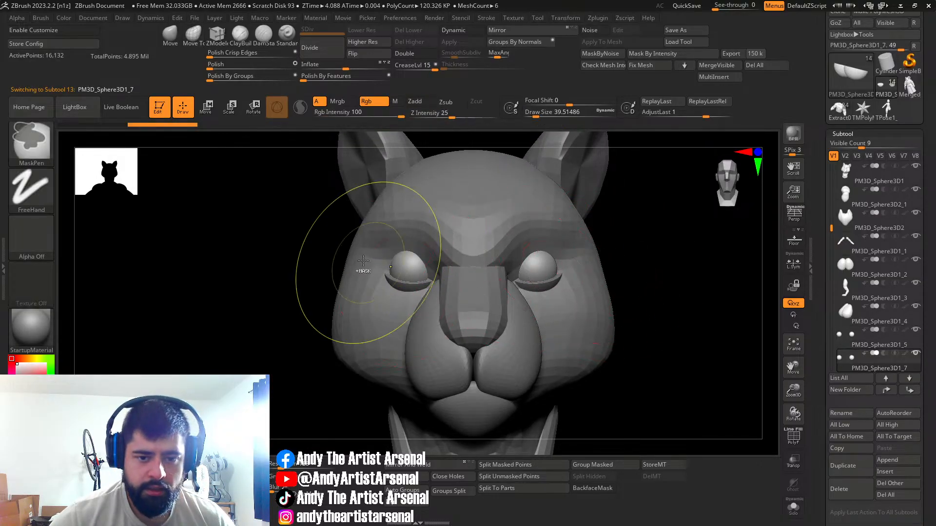
pyautogui.moveTo(366, 269)
pyautogui.keyDown('ctrl'); pyautogui.keyDown('shift'); pyautogui.mouseDown()
pyautogui.moveTo(647, 271)
pyautogui.moveTo(292, 271)
pyautogui.mouseUp(); pyautogui.keyUp('shift'); pyautogui.keyUp('ctrl')
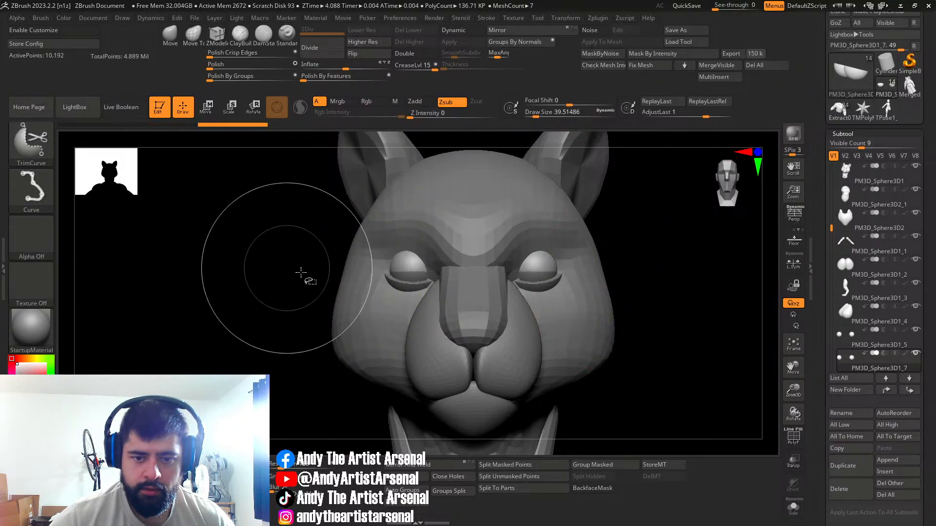
pyautogui.hotkey('ctrl', 'z')
pyautogui.moveTo(616, 344); pyautogui.dragTo(678, 309)
pyautogui.click(783, 505)
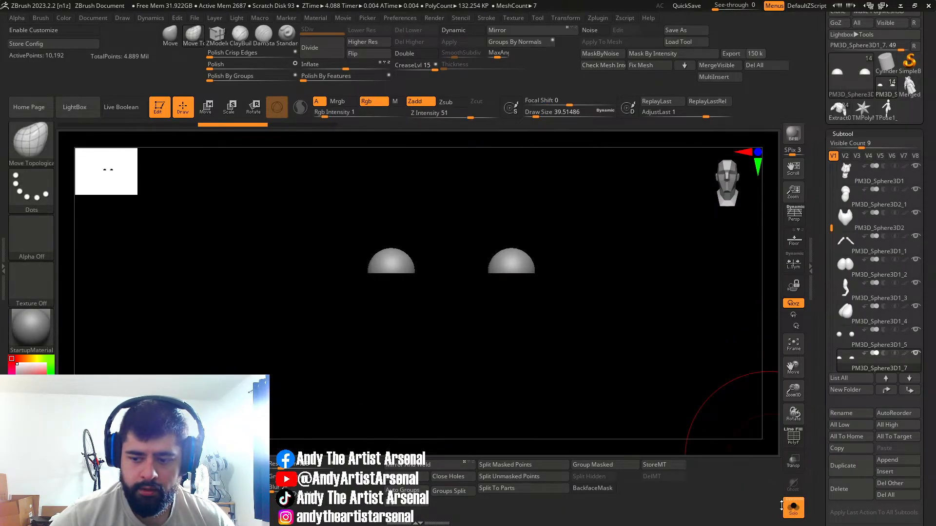
pyautogui.click(796, 516)
pyautogui.keyDown('ctrl'); pyautogui.keyDown('shift'); pyautogui.moveTo(591, 270); pyautogui.dragTo(435, 268); pyautogui.keyUp('shift'); pyautogui.keyUp('ctrl')
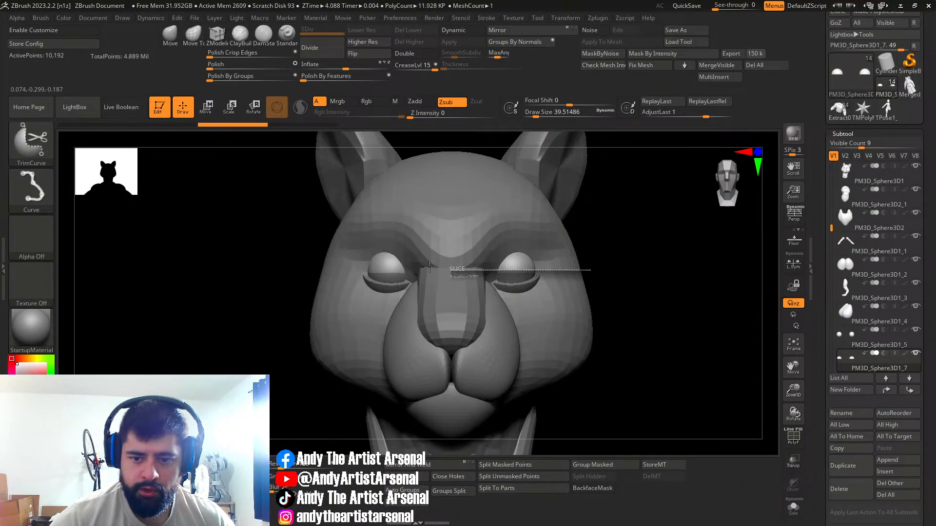
pyautogui.keyDown('ctrl'); pyautogui.keyDown('shift'); pyautogui.moveTo(318, 267); pyautogui.dragTo(316, 268); pyautogui.keyUp('shift'); pyautogui.keyUp('ctrl')
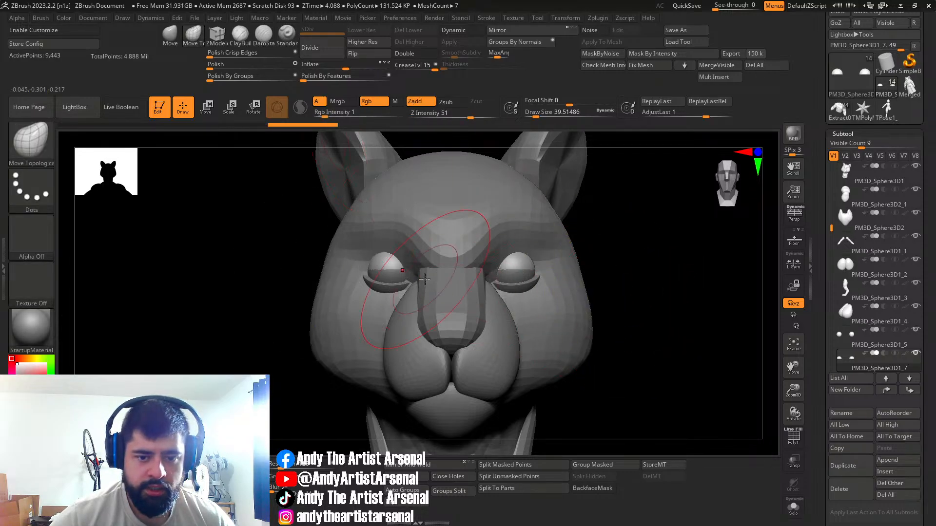
# Step: Mirror the upper eyelid shells and rotate them about 20 degrees over the eyeballs with the transform gizmo
pyautogui.press('w')
pyautogui.moveTo(360, 279); pyautogui.dragTo(475, 293, button='right')
pyautogui.click(406, 466)
pyautogui.moveTo(336, 268); pyautogui.dragTo(420, 248, button='right')
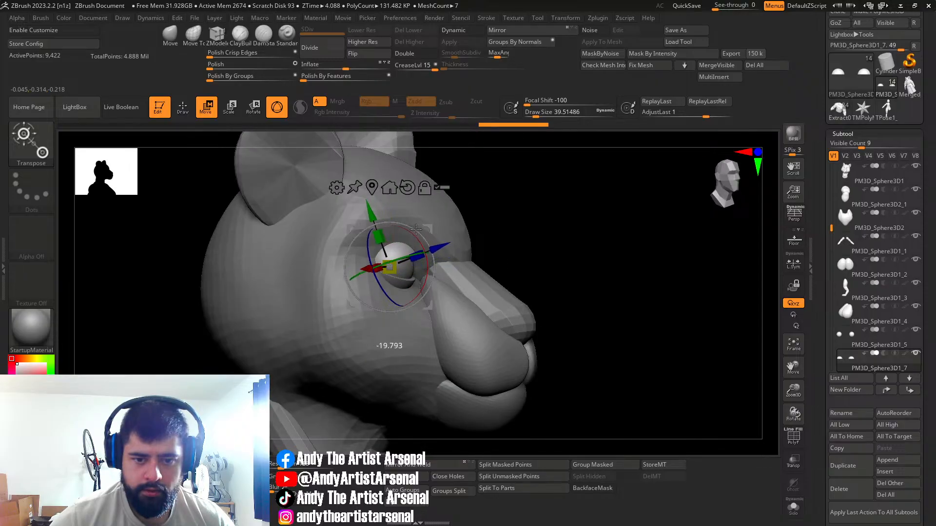
pyautogui.moveTo(412, 227); pyautogui.dragTo(412, 228)
pyautogui.moveTo(482, 265); pyautogui.dragTo(430, 249, button='right')
pyautogui.press('q')
pyautogui.moveTo(574, 286); pyautogui.dragTo(550, 283, button='right')
pyautogui.press('w')
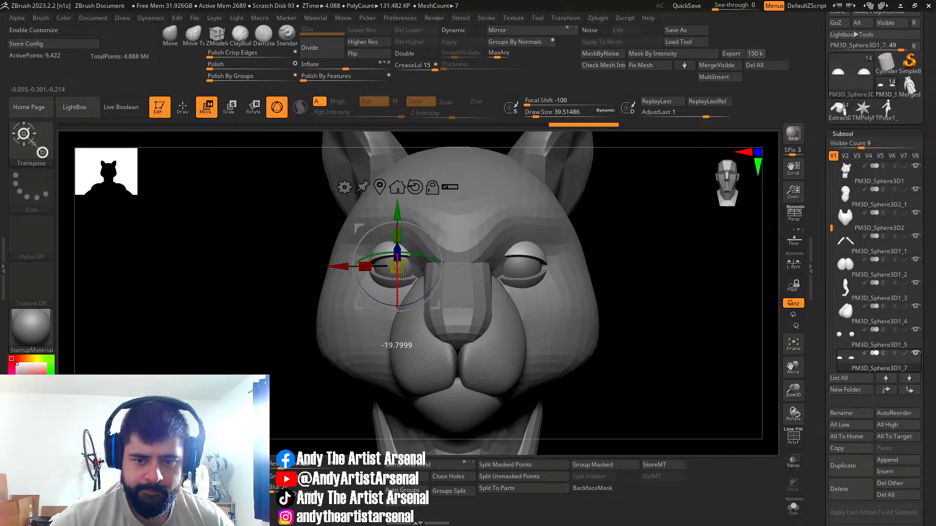
pyautogui.press('q')
# Step: Reshape the head's brow and inner eye area with Move Topological at draw size about 28
pyautogui.keyDown('alt'); pyautogui.click(464, 230); pyautogui.keyUp('alt')
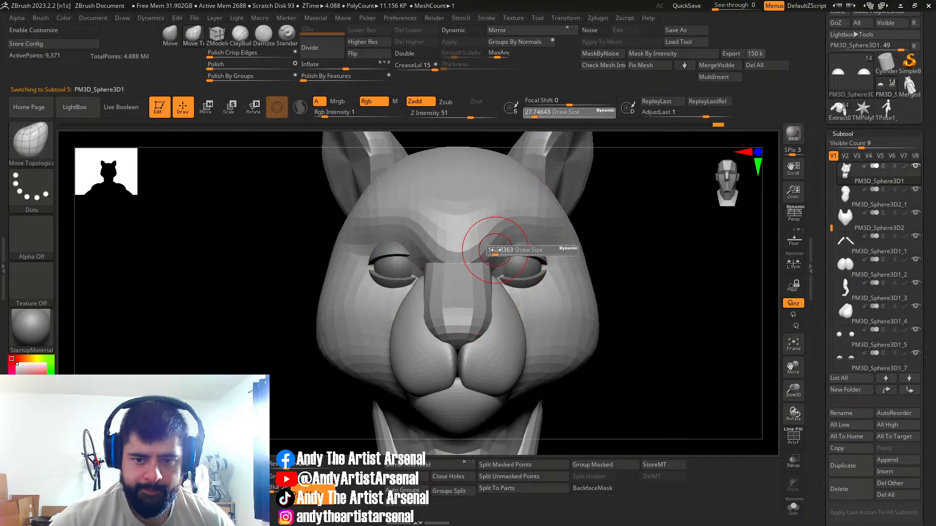
pyautogui.moveTo(417, 232); pyautogui.dragTo(422, 240)
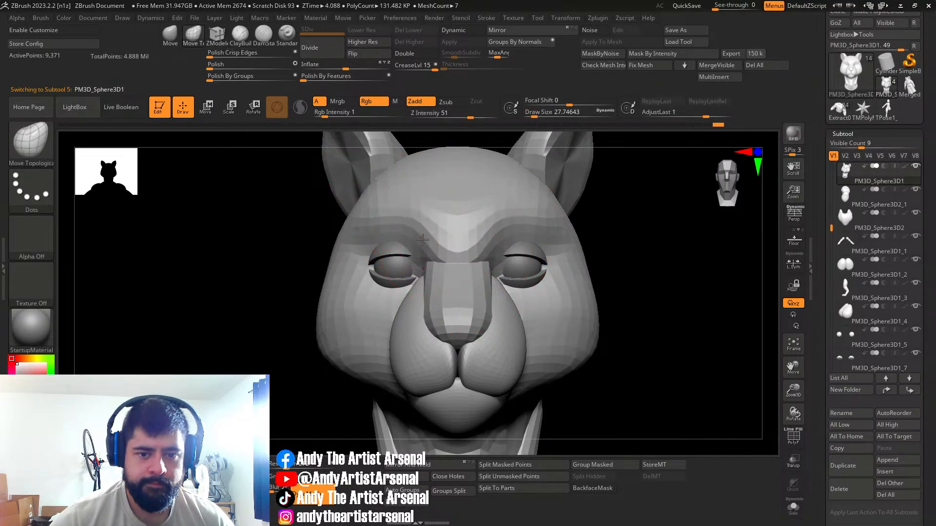
pyautogui.moveTo(449, 248); pyautogui.dragTo(513, 269, button='right')
pyautogui.moveTo(507, 268); pyautogui.dragTo(485, 269)
pyautogui.moveTo(485, 234); pyautogui.dragTo(489, 262, button='right')
pyautogui.moveTo(489, 262); pyautogui.dragTo(488, 251)
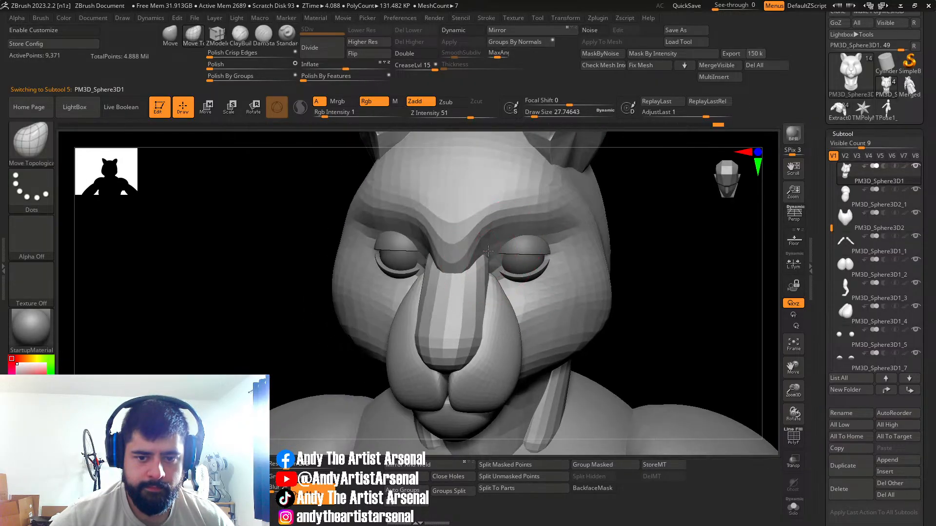
pyautogui.moveTo(497, 255); pyautogui.dragTo(539, 258, button='right')
# Step: Select the upper eyelids and tilt them down toward the nose with the transform gizmo
pyautogui.keyDown('alt'); pyautogui.click(517, 251); pyautogui.keyUp('alt')
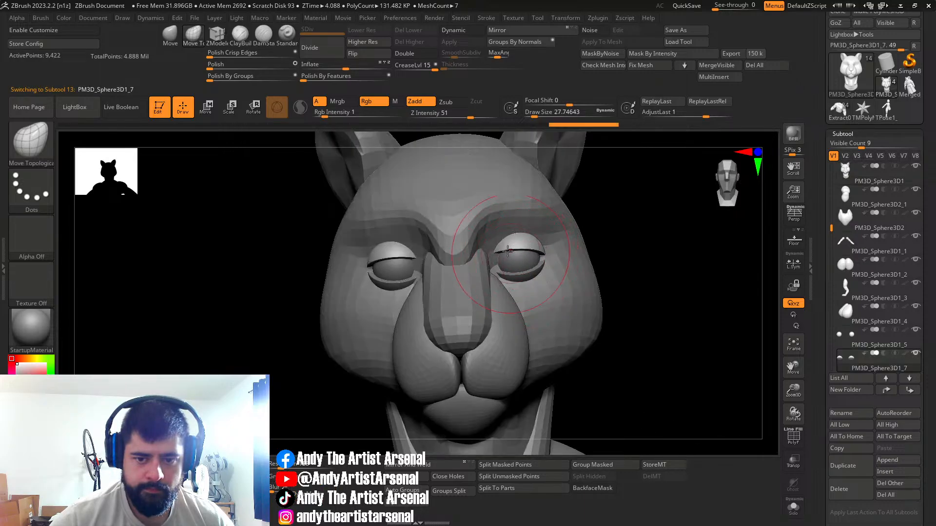
pyautogui.press('w')
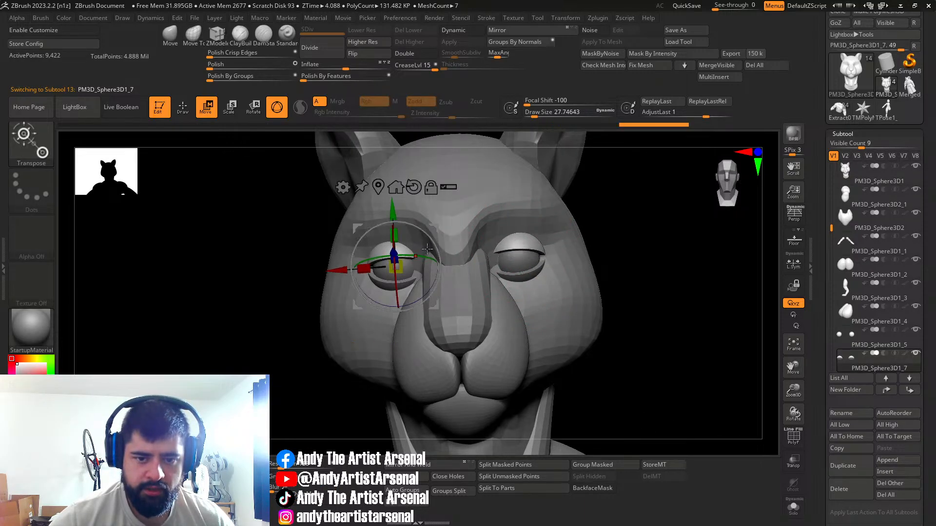
pyautogui.moveTo(438, 248); pyautogui.dragTo(433, 245, button='right')
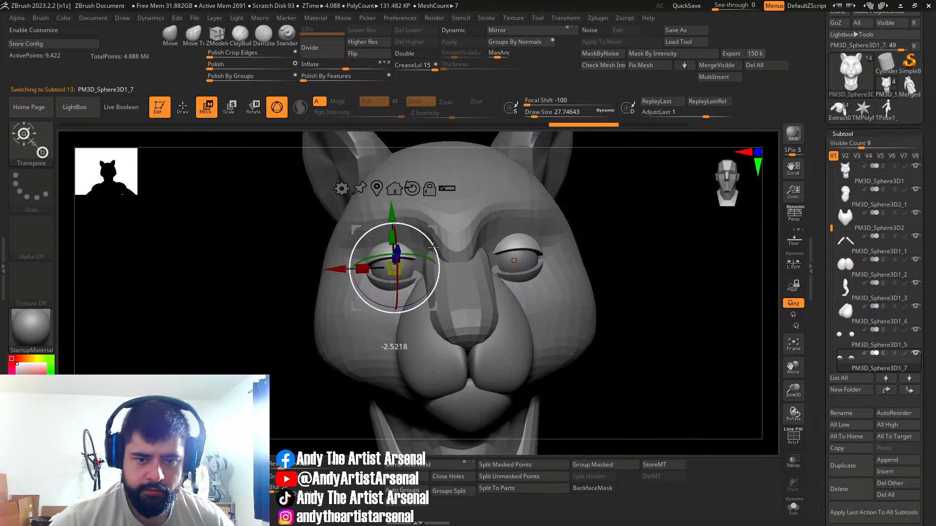
pyautogui.moveTo(431, 260); pyautogui.dragTo(425, 236, button='right')
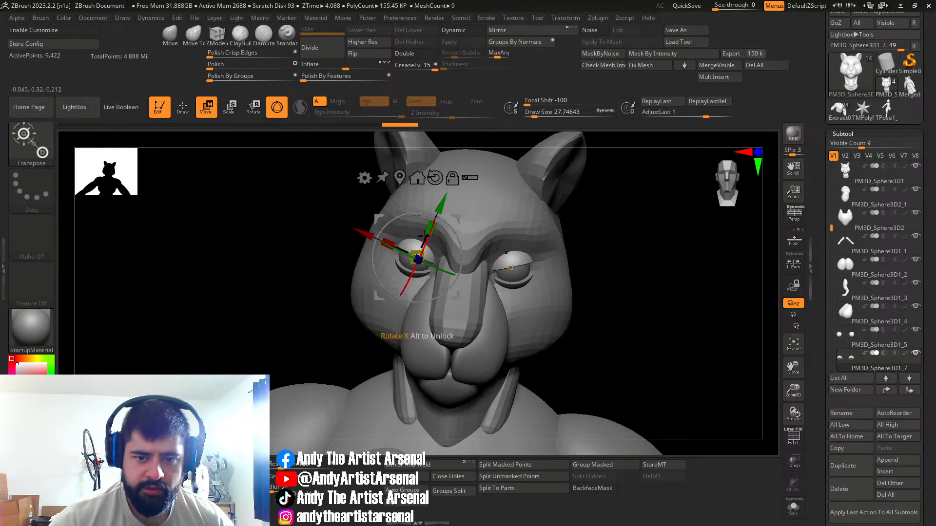
# Step: Select the head and pull the inner brow beside the nose bridge into shape with Move Topological
pyautogui.keyDown('alt'); pyautogui.click(492, 236); pyautogui.keyUp('alt')
pyautogui.moveTo(493, 232); pyautogui.dragTo(455, 249, button='right')
pyautogui.press('q')
pyautogui.moveTo(469, 254); pyautogui.dragTo(465, 248)
pyautogui.moveTo(466, 249); pyautogui.dragTo(477, 273, button='right')
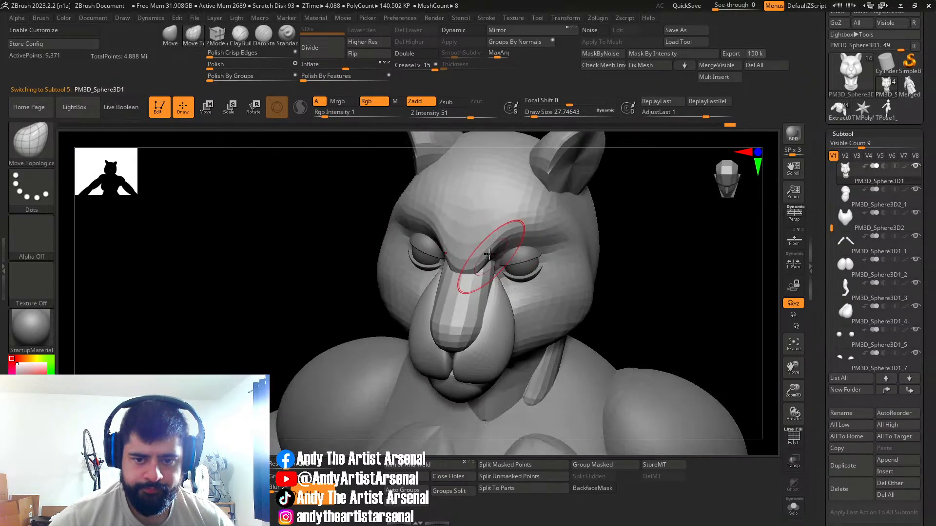
pyautogui.press('space')
pyautogui.moveTo(497, 221); pyautogui.dragTo(507, 239, button='right')
pyautogui.keyDown('ctrl'); pyautogui.moveTo(594, 265); pyautogui.dragTo(502, 258, button='right'); pyautogui.keyUp('ctrl')
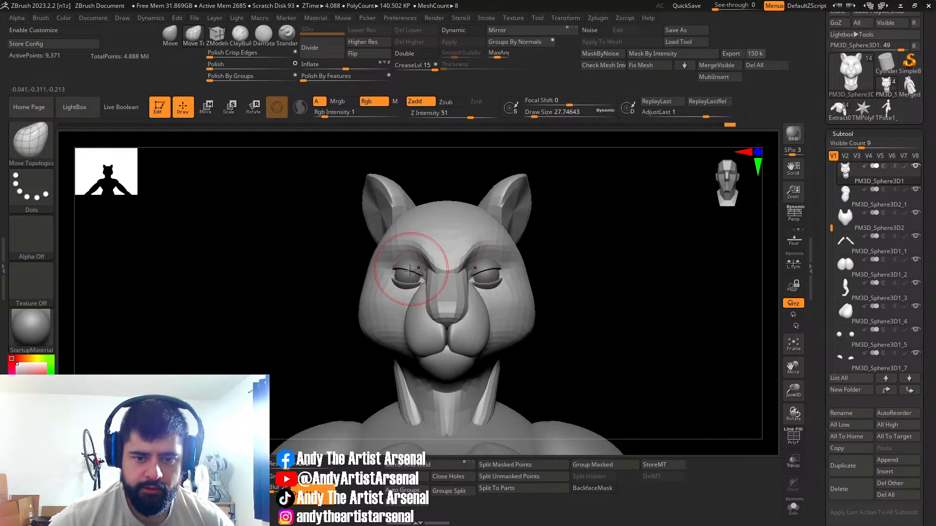
# Step: Select the eyeballs, step their undo history back to a single sphere and mirror it to the other side
pyautogui.keyDown('alt'); pyautogui.click(412, 269); pyautogui.keyUp('alt')
pyautogui.press('w')
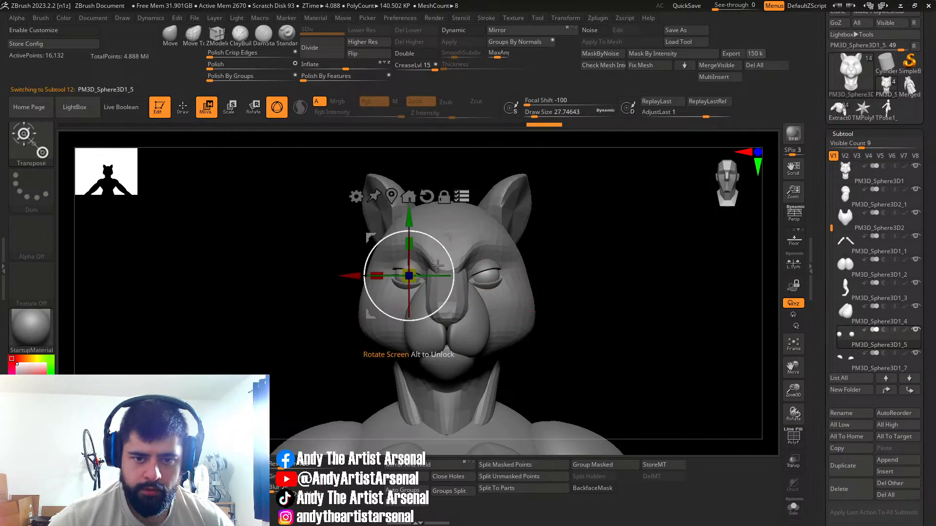
pyautogui.keyDown('shift'); pyautogui.moveTo(504, 266); pyautogui.dragTo(547, 274, button='right'); pyautogui.keyUp('shift')
pyautogui.keyDown('ctrl'); pyautogui.keyDown('shift'); pyautogui.moveTo(333, 185); pyautogui.dragTo(487, 390); pyautogui.keyUp('shift'); pyautogui.keyUp('ctrl')
pyautogui.moveTo(601, 272); pyautogui.dragTo(404, 288)
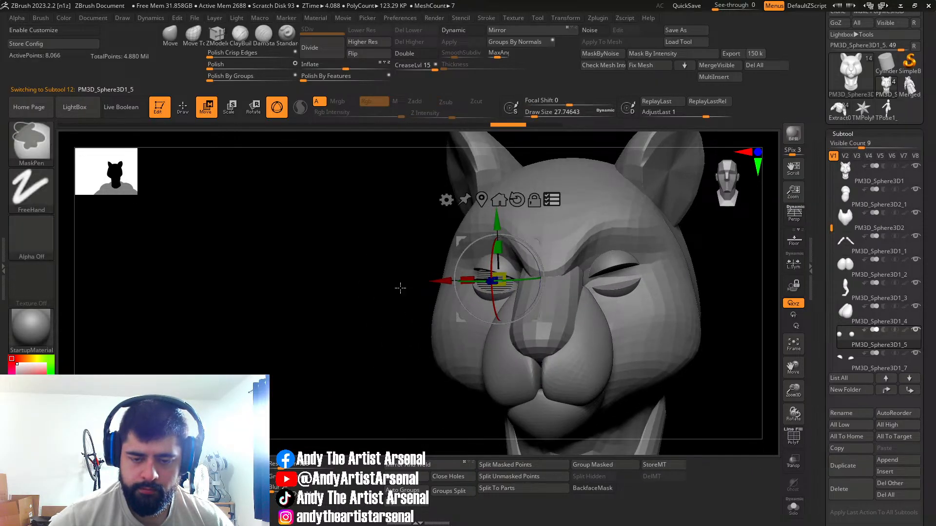
pyautogui.click(552, 200)
pyautogui.keyDown('alt'); pyautogui.moveTo(392, 333); pyautogui.dragTo(400, 311); pyautogui.keyUp('alt')
pyautogui.hotkey('ctrl', 'z')
pyautogui.hotkey('ctrl', 'z')
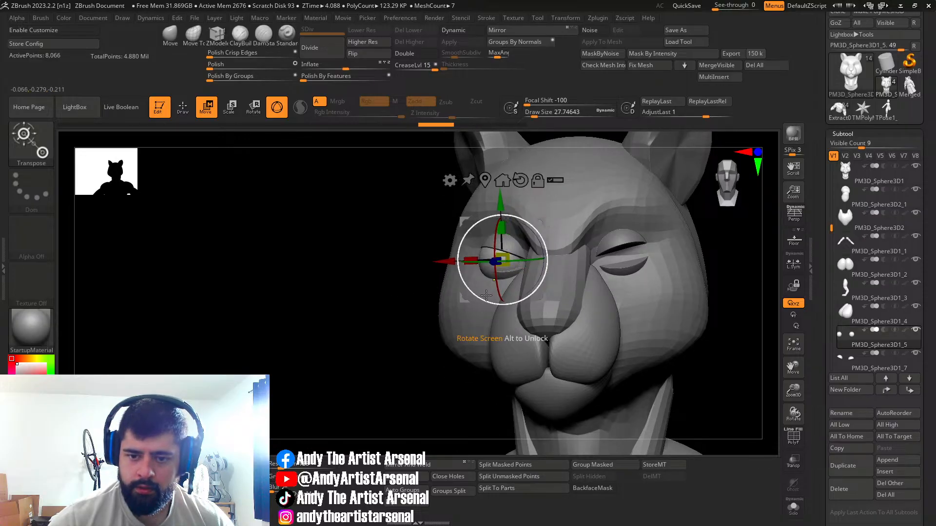
pyautogui.moveTo(365, 125); pyautogui.dragTo(443, 127)
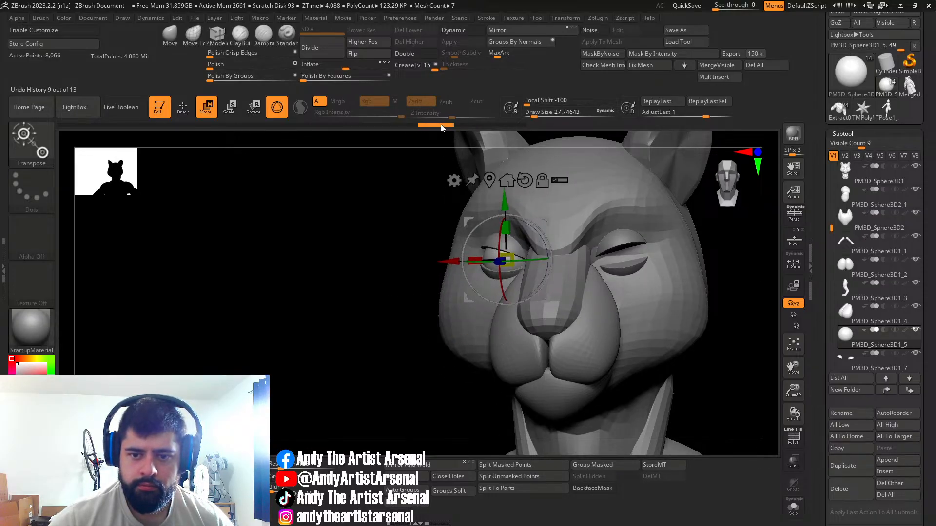
pyautogui.click(434, 465)
# Step: Hide every subtool except the eyeballs and the upper and lower eyelids
pyautogui.keyDown('alt'); pyautogui.moveTo(488, 325); pyautogui.dragTo(391, 312, button='right'); pyautogui.keyUp('alt')
pyautogui.moveTo(391, 312); pyautogui.dragTo(439, 288, button='right')
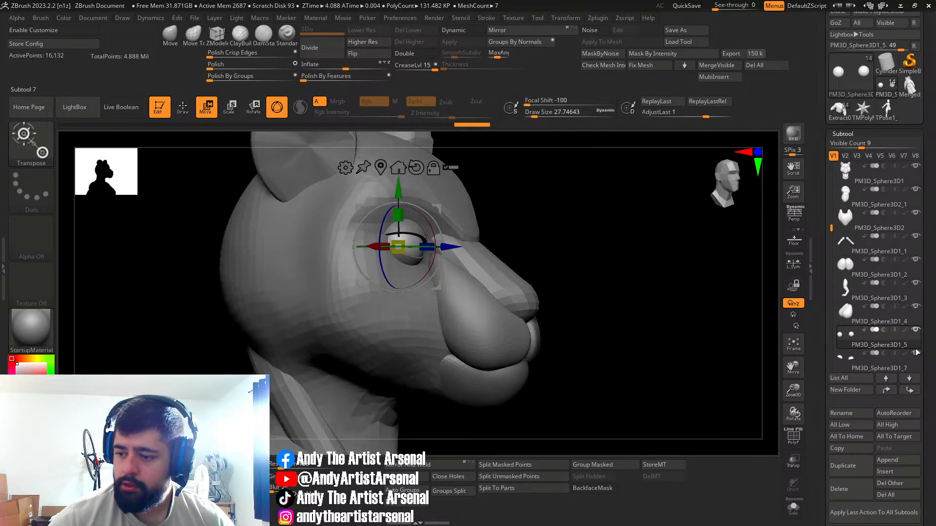
pyautogui.click(915, 303)
pyautogui.keyDown('shift'); pyautogui.click(916, 307); pyautogui.keyUp('shift')
pyautogui.click(917, 330)
pyautogui.click(916, 354)
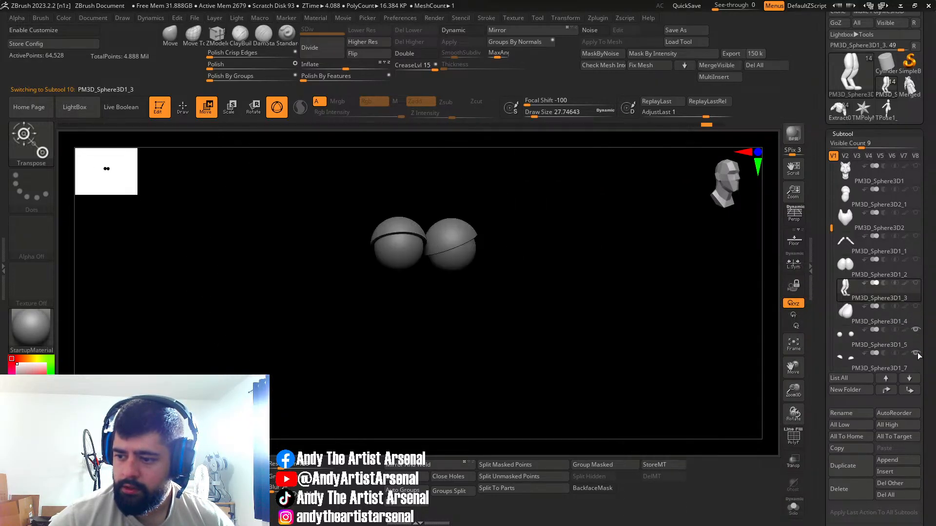
pyautogui.moveTo(831, 229); pyautogui.dragTo(831, 246)
pyautogui.click(916, 330)
# Step: Select the eyeballs and shift them slightly toward the nose along X with the transform gizmo
pyautogui.moveTo(587, 299); pyautogui.dragTo(588, 245, button='right')
pyautogui.moveTo(407, 244); pyautogui.dragTo(480, 260)
pyautogui.click(855, 294)
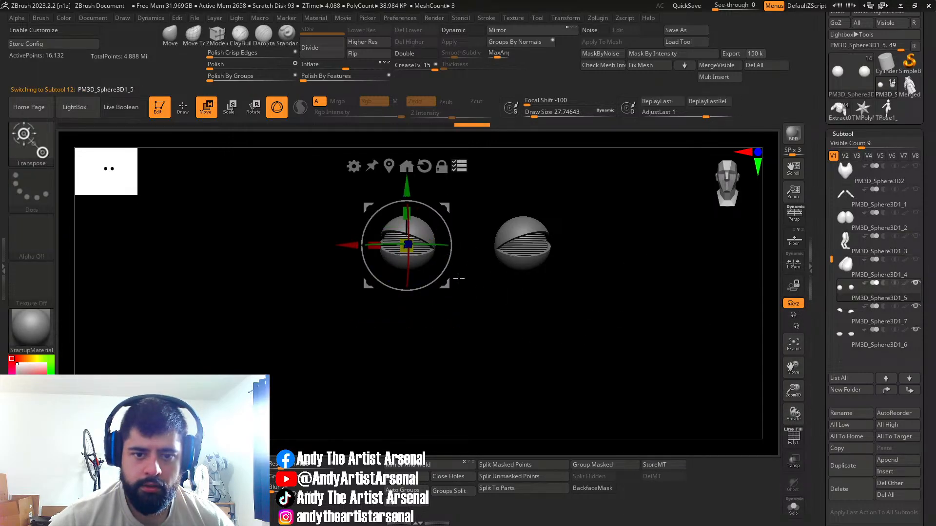
pyautogui.moveTo(317, 217)
pyautogui.keyDown('ctrl'); pyautogui.keyDown('shift'); pyautogui.mouseDown()
pyautogui.moveTo(448, 317)
pyautogui.moveTo(445, 308)
pyautogui.mouseUp(); pyautogui.keyUp('shift'); pyautogui.keyUp('ctrl')
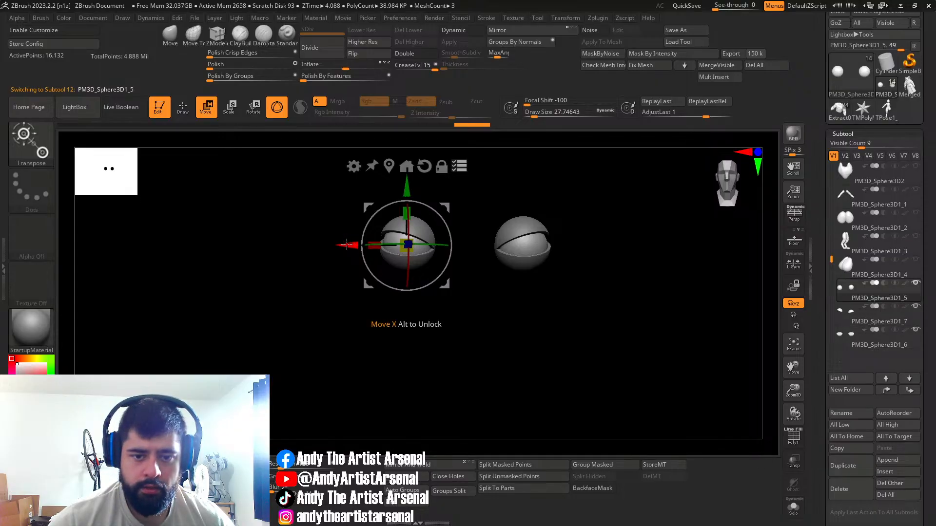
pyautogui.moveTo(347, 244); pyautogui.dragTo(352, 245)
# Step: Show the body subtools again and hide Scale, Merged_PM3D_Sphere3D3, HornBlockout1 and Merged_Extract1
pyautogui.click(889, 315)
pyautogui.click(914, 323)
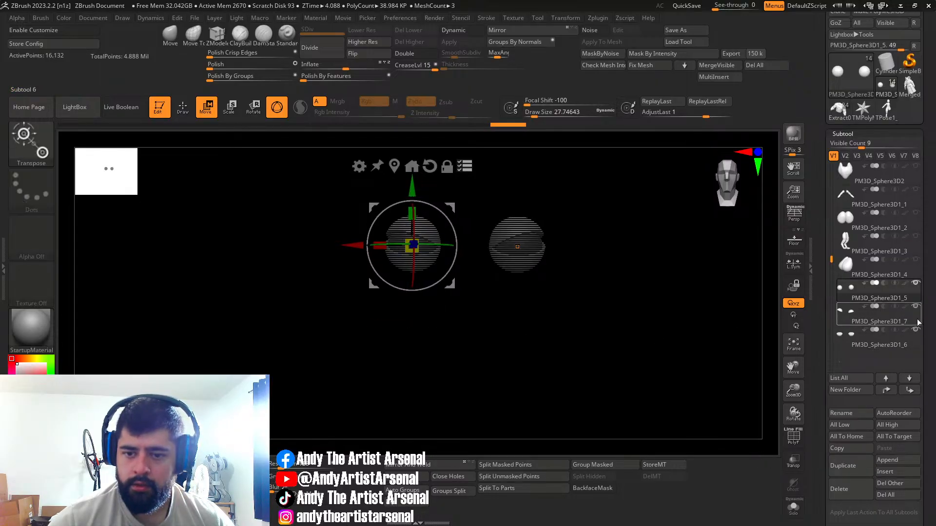
pyautogui.click(916, 307)
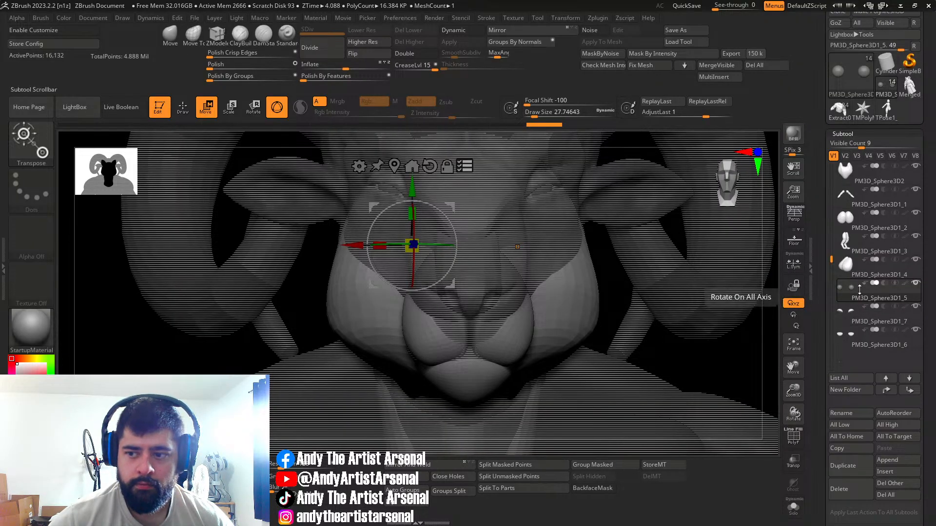
pyautogui.click(848, 268)
pyautogui.moveTo(832, 257); pyautogui.dragTo(832, 169)
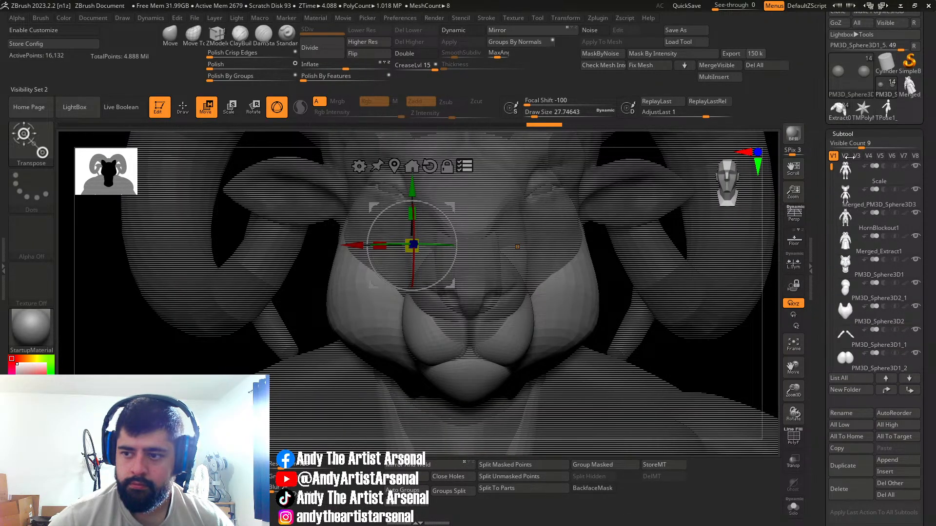
pyautogui.click(916, 165)
pyautogui.click(916, 214)
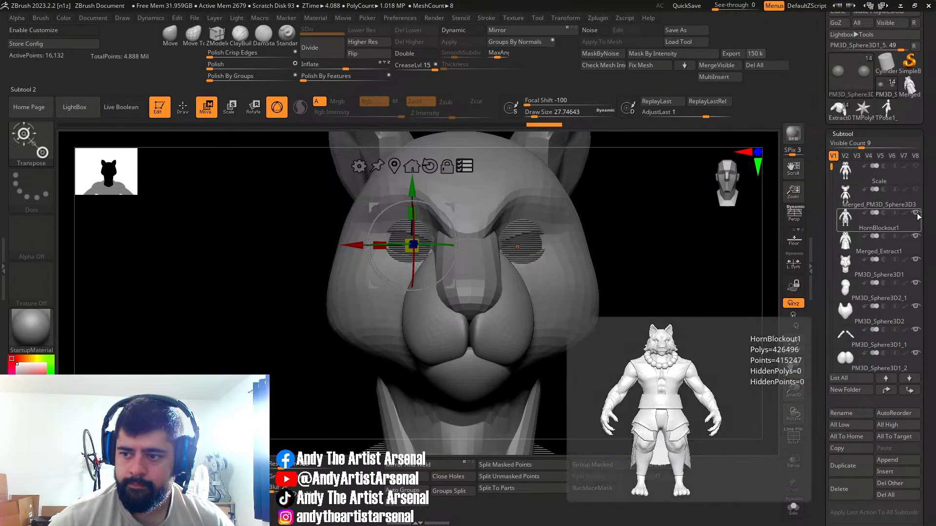
# Step: Select the head and reshape its temples beside the eyes with an enlarged Move brush
pyautogui.moveTo(711, 250); pyautogui.dragTo(602, 260)
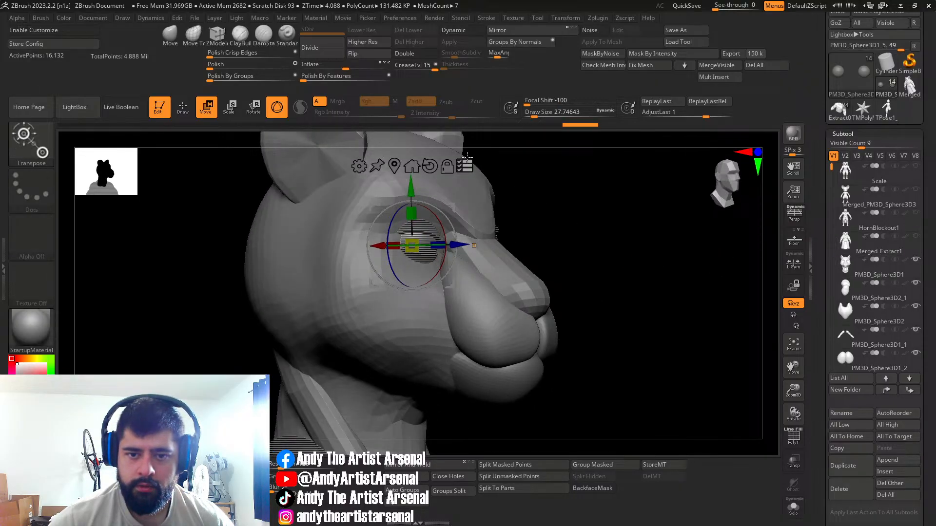
pyautogui.keyDown('alt'); pyautogui.moveTo(656, 230); pyautogui.dragTo(628, 234); pyautogui.keyUp('alt')
pyautogui.moveTo(629, 234)
pyautogui.mouseDown()
pyautogui.moveTo(572, 244)
pyautogui.moveTo(570, 257)
pyautogui.mouseUp()
pyautogui.press('q')
pyautogui.moveTo(604, 284)
pyautogui.mouseDown()
pyautogui.moveTo(576, 292)
pyautogui.moveTo(526, 277)
pyautogui.moveTo(593, 269)
pyautogui.moveTo(552, 263)
pyautogui.moveTo(575, 256)
pyautogui.moveTo(579, 239)
pyautogui.moveTo(522, 219)
pyautogui.moveTo(472, 230)
pyautogui.moveTo(563, 225)
pyautogui.mouseUp()
pyautogui.keyDown('alt'); pyautogui.click(528, 224); pyautogui.keyUp('alt')
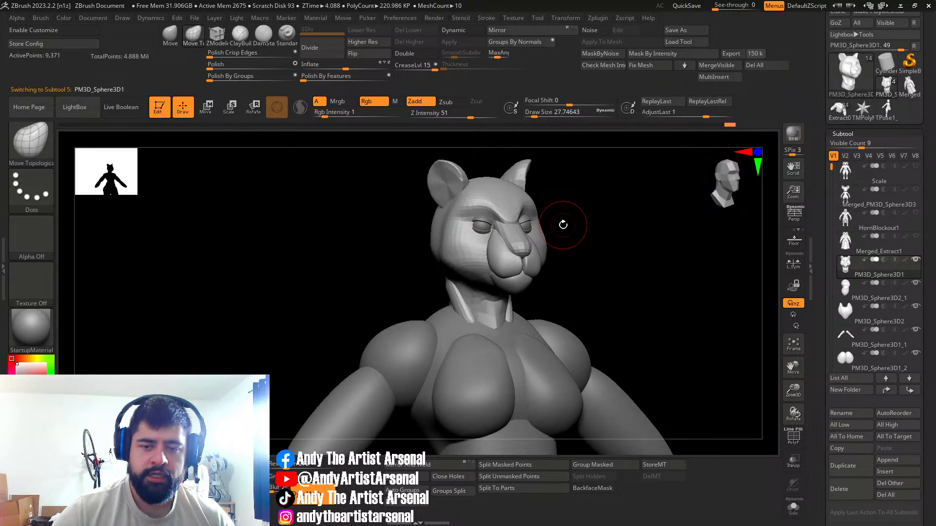
pyautogui.click(263, 34)
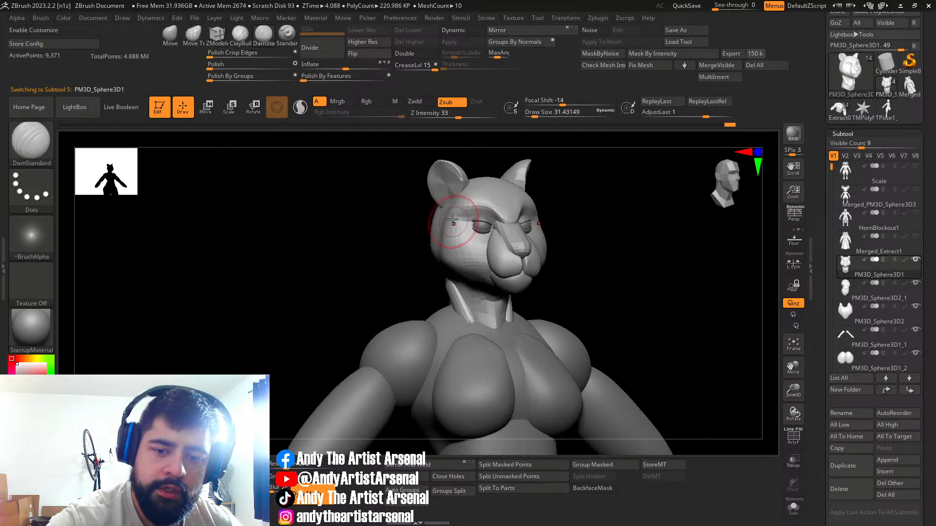
pyautogui.moveTo(433, 200); pyautogui.dragTo(538, 230)
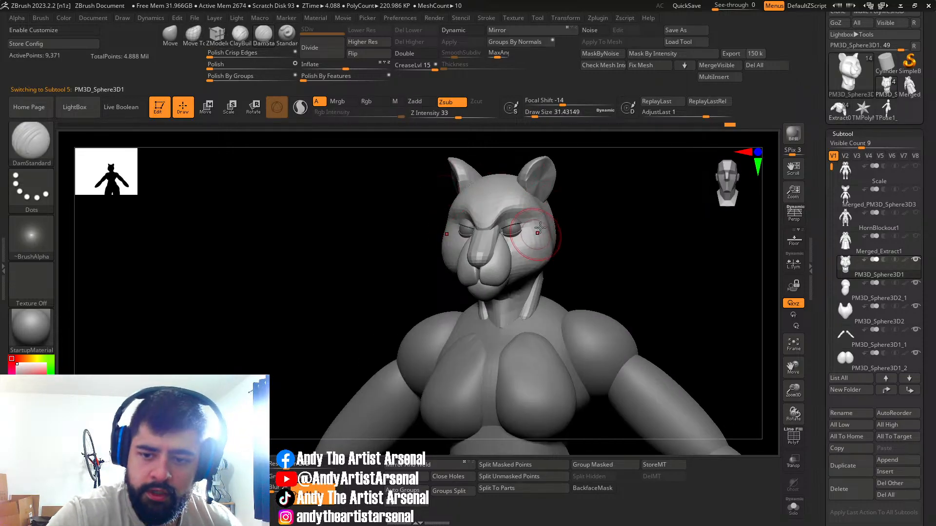
pyautogui.moveTo(543, 228); pyautogui.dragTo(542, 232, button='right')
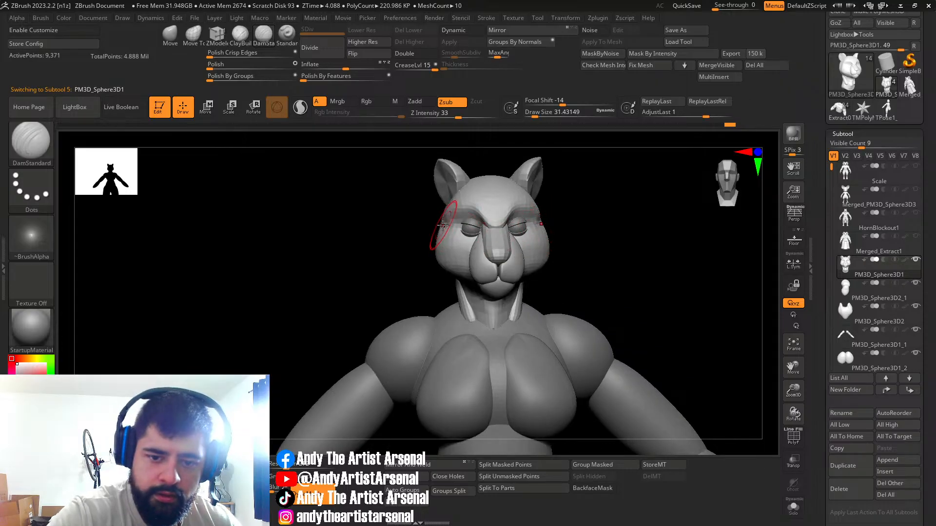
pyautogui.click(170, 34)
pyautogui.press(']')
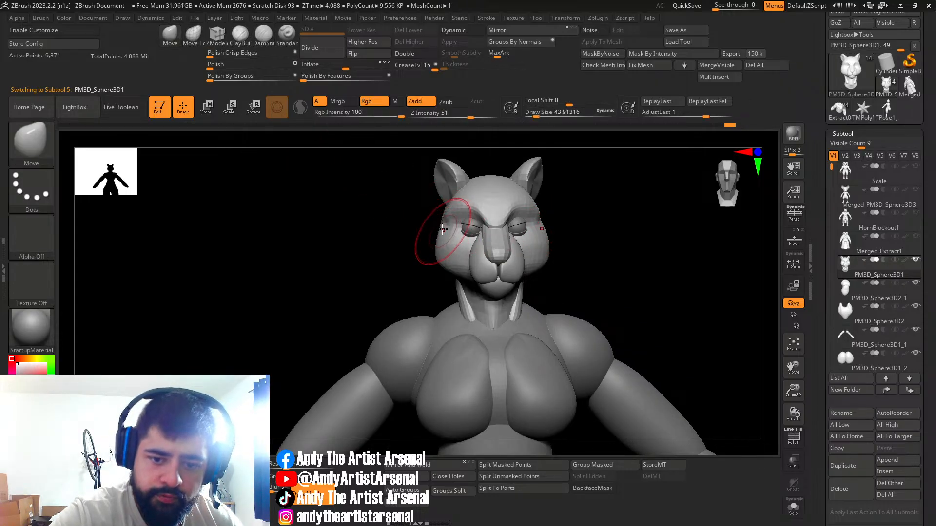
pyautogui.moveTo(530, 212)
pyautogui.mouseDown(button='right')
pyautogui.moveTo(541, 225)
pyautogui.moveTo(541, 256)
pyautogui.moveTo(528, 274)
pyautogui.moveTo(554, 268)
pyautogui.moveTo(571, 239)
pyautogui.moveTo(587, 262)
pyautogui.moveTo(559, 267)
pyautogui.moveTo(631, 242)
pyautogui.moveTo(574, 276)
pyautogui.moveTo(549, 209)
pyautogui.moveTo(538, 245)
pyautogui.moveTo(549, 229)
pyautogui.moveTo(517, 234)
pyautogui.moveTo(495, 253)
pyautogui.moveTo(537, 279)
pyautogui.moveTo(538, 261)
pyautogui.moveTo(508, 263)
pyautogui.moveTo(538, 254)
pyautogui.mouseUp(button='right')
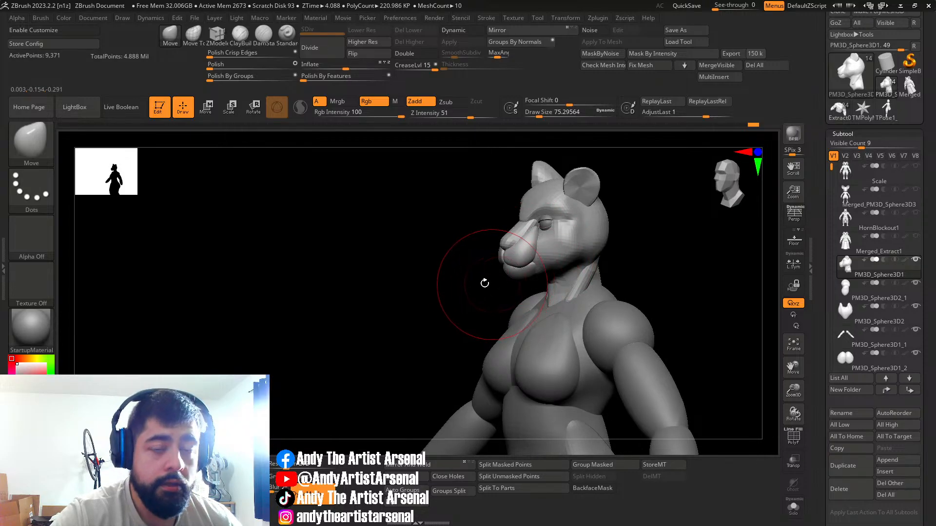
# Step: Refine the head's cheek area behind the muzzle with Move Topological at draw size about 28
pyautogui.click(239, 35)
pyautogui.click(194, 36)
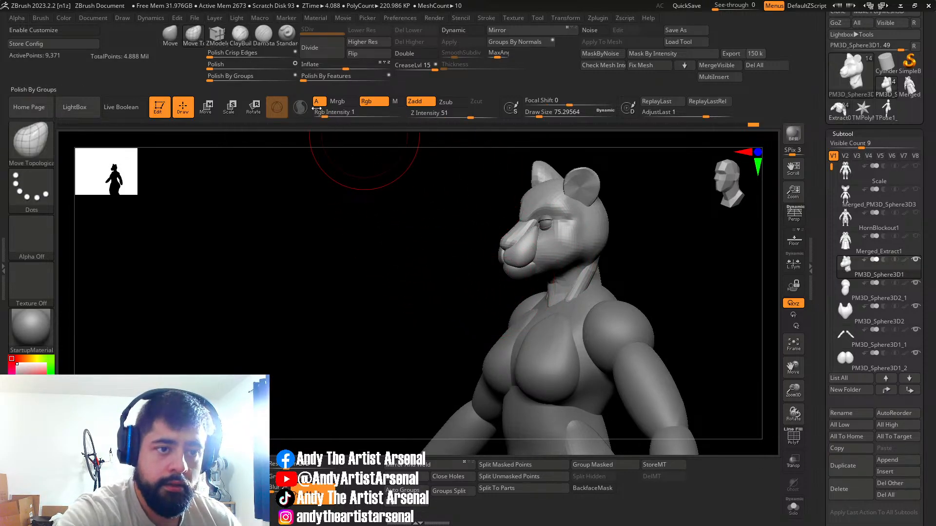
pyautogui.moveTo(511, 217); pyautogui.dragTo(561, 248, button='right')
pyautogui.press('s')
pyautogui.moveTo(543, 248); pyautogui.dragTo(538, 248)
pyautogui.moveTo(539, 256)
pyautogui.keyDown('ctrl'); pyautogui.mouseDown(button='right')
pyautogui.moveTo(550, 262)
pyautogui.moveTo(541, 243)
pyautogui.moveTo(551, 225)
pyautogui.mouseUp(button='right'); pyautogui.keyUp('ctrl')
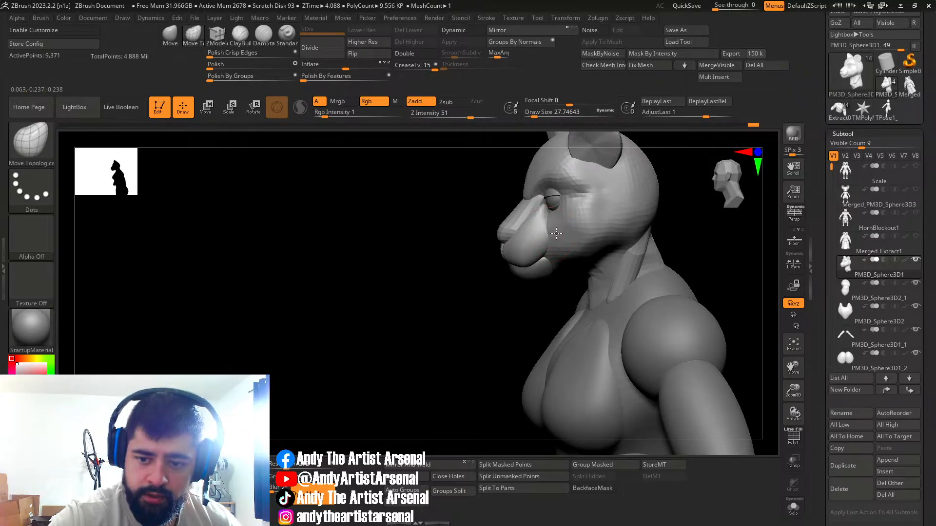
pyautogui.moveTo(555, 233)
pyautogui.mouseDown(button='right')
pyautogui.moveTo(554, 247)
pyautogui.moveTo(553, 231)
pyautogui.moveTo(560, 244)
pyautogui.moveTo(524, 240)
pyautogui.moveTo(577, 254)
pyautogui.moveTo(579, 217)
pyautogui.moveTo(597, 226)
pyautogui.moveTo(591, 217)
pyautogui.moveTo(588, 244)
pyautogui.moveTo(603, 259)
pyautogui.moveTo(617, 218)
pyautogui.moveTo(625, 270)
pyautogui.moveTo(641, 253)
pyautogui.moveTo(619, 273)
pyautogui.moveTo(599, 270)
pyautogui.moveTo(653, 229)
pyautogui.moveTo(633, 277)
pyautogui.moveTo(575, 279)
pyautogui.mouseUp(button='right')
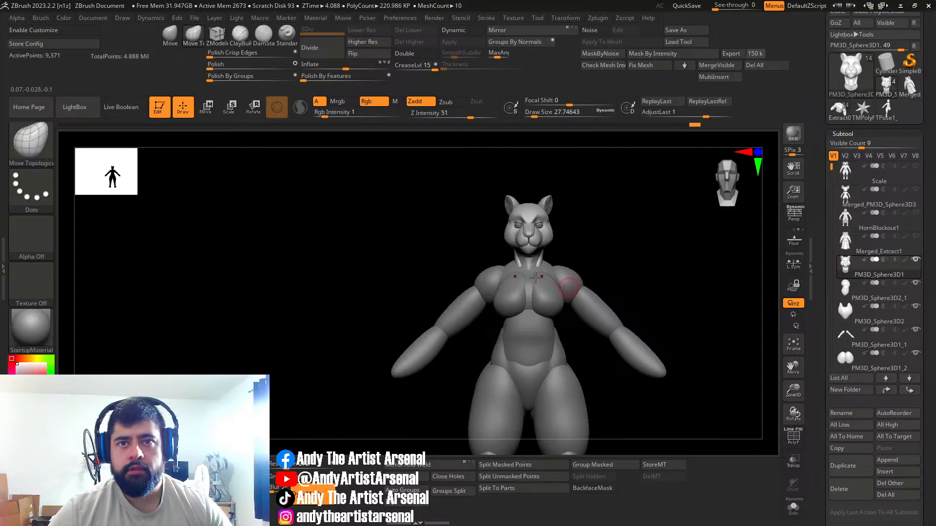
# Step: Select the torso and reshape its upper chest and upper back with Move Topological at draw size about 53
pyautogui.moveTo(600, 244)
pyautogui.mouseDown(button='right')
pyautogui.moveTo(592, 249)
pyautogui.moveTo(616, 255)
pyautogui.moveTo(675, 244)
pyautogui.moveTo(595, 244)
pyautogui.moveTo(545, 273)
pyautogui.mouseUp(button='right')
pyautogui.keyDown('alt'); pyautogui.click(552, 267); pyautogui.keyUp('alt')
pyautogui.press('s')
pyautogui.moveTo(531, 278); pyautogui.dragTo(535, 278)
pyautogui.moveTo(536, 278); pyautogui.dragTo(523, 279, button='right')
pyautogui.moveTo(524, 281); pyautogui.dragTo(536, 288)
pyautogui.moveTo(565, 284)
pyautogui.mouseDown(button='right')
pyautogui.moveTo(555, 281)
pyautogui.moveTo(579, 251)
pyautogui.moveTo(545, 247)
pyautogui.mouseUp(button='right')
pyautogui.moveTo(620, 246); pyautogui.dragTo(613, 258, button='right')
pyautogui.keyDown('shift'); pyautogui.moveTo(615, 259); pyautogui.dragTo(650, 283); pyautogui.keyUp('shift')
pyautogui.moveTo(649, 283)
pyautogui.mouseDown(button='right')
pyautogui.moveTo(566, 253)
pyautogui.moveTo(579, 242)
pyautogui.moveTo(564, 270)
pyautogui.mouseUp(button='right')
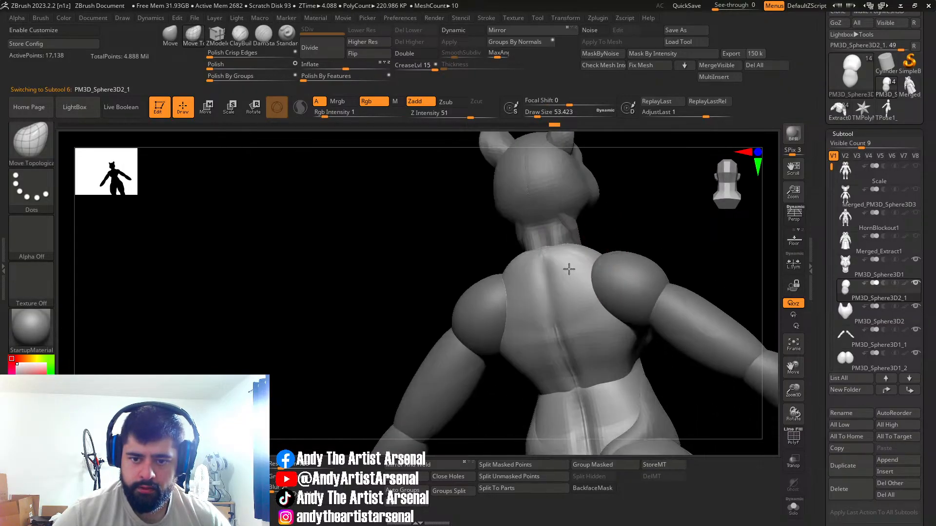
pyautogui.moveTo(577, 259); pyautogui.dragTo(575, 259)
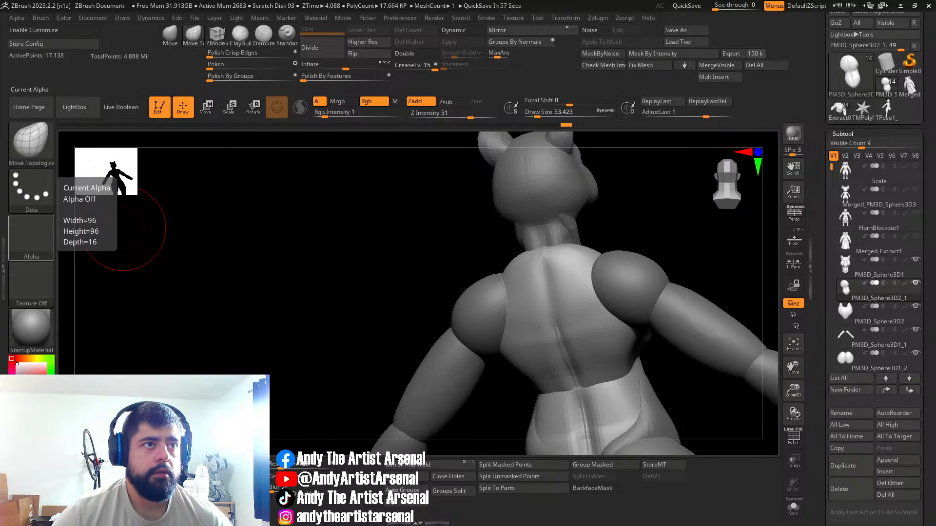
# Step: Select the arms and reshape the shoulder masses with Move Topological at draw size about 81
pyautogui.moveTo(630, 253); pyautogui.dragTo(598, 270, button='right')
pyautogui.keyDown('alt'); pyautogui.click(547, 291); pyautogui.keyUp('alt')
pyautogui.moveTo(559, 288); pyautogui.dragTo(571, 280)
pyautogui.moveTo(595, 263)
pyautogui.mouseDown(button='right')
pyautogui.moveTo(455, 296)
pyautogui.moveTo(502, 286)
pyautogui.moveTo(428, 281)
pyautogui.moveTo(431, 273)
pyautogui.moveTo(415, 270)
pyautogui.moveTo(441, 279)
pyautogui.moveTo(466, 313)
pyautogui.moveTo(493, 263)
pyautogui.moveTo(477, 292)
pyautogui.mouseUp(button='right')
pyautogui.moveTo(479, 292); pyautogui.dragTo(471, 297)
pyautogui.moveTo(485, 330)
pyautogui.mouseDown(button='right')
pyautogui.moveTo(520, 299)
pyautogui.moveTo(482, 307)
pyautogui.moveTo(607, 359)
pyautogui.moveTo(606, 326)
pyautogui.moveTo(497, 263)
pyautogui.moveTo(577, 267)
pyautogui.mouseUp(button='right')
pyautogui.moveTo(521, 269)
pyautogui.mouseDown(button='right')
pyautogui.moveTo(387, 292)
pyautogui.moveTo(421, 292)
pyautogui.mouseUp(button='right')
# Step: Split the arm parts into polygroups with Auto Groups and mirror the arms, checking them with the polyframe display
pyautogui.hotkey('ctrl', 'shift')
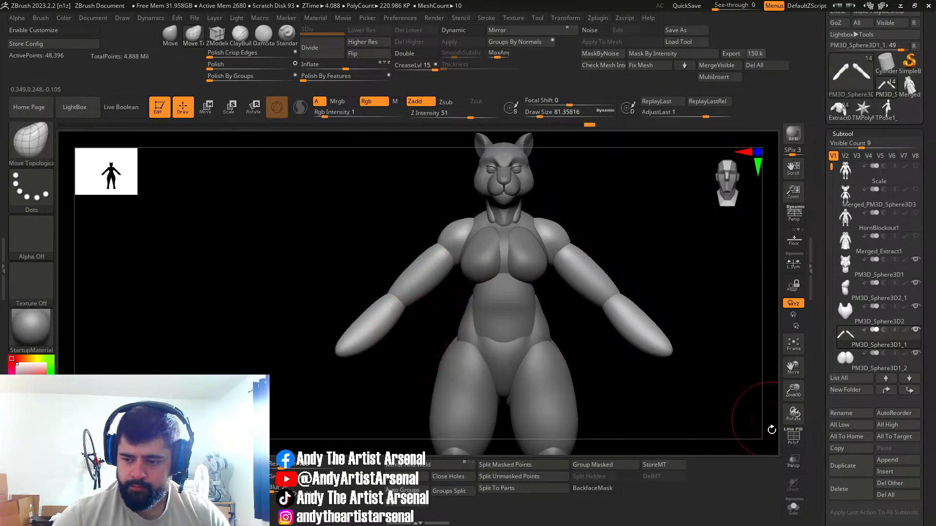
pyautogui.hotkey('shift', 'f')
pyautogui.keyDown('ctrl'); pyautogui.moveTo(380, 296); pyautogui.dragTo(418, 345, button='right'); pyautogui.keyUp('ctrl')
pyautogui.click(397, 493)
pyautogui.click(427, 465)
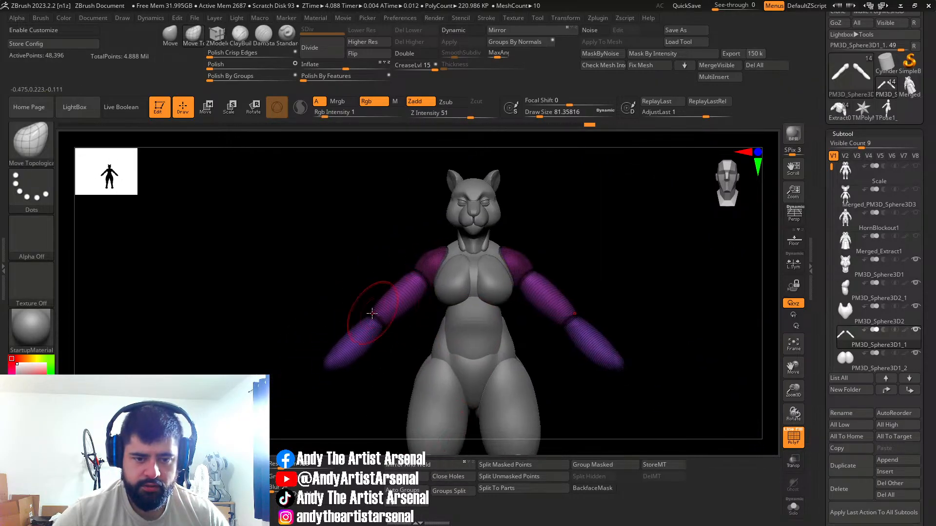
pyautogui.keyDown('ctrl'); pyautogui.moveTo(648, 337); pyautogui.dragTo(729, 417, button='right'); pyautogui.keyUp('ctrl')
pyautogui.hotkey('shift', 'f')
# Step: Adjust the elbows and forearms with Move Topological at draw size about 123
pyautogui.keyDown('alt'); pyautogui.moveTo(438, 372); pyautogui.dragTo(401, 384, button='right'); pyautogui.keyUp('alt')
pyautogui.press('s')
pyautogui.moveTo(349, 328); pyautogui.dragTo(354, 325)
pyautogui.moveTo(358, 320); pyautogui.dragTo(276, 366, button='right')
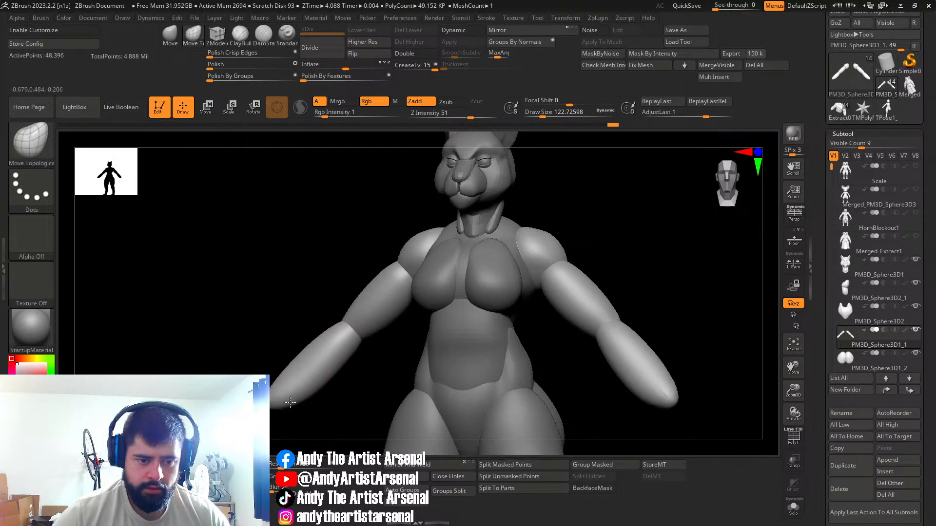
pyautogui.moveTo(356, 340); pyautogui.dragTo(408, 301, button='right')
pyautogui.moveTo(346, 288)
pyautogui.mouseDown(button='right')
pyautogui.moveTo(374, 293)
pyautogui.moveTo(341, 309)
pyautogui.moveTo(361, 250)
pyautogui.moveTo(351, 264)
pyautogui.moveTo(383, 239)
pyautogui.mouseUp(button='right')
# Step: Reshape the upper arms and shoulders with Move Topological at draw sizes of about 40 and 64
pyautogui.press('s')
pyautogui.moveTo(369, 237)
pyautogui.mouseDown()
pyautogui.moveTo(360, 236)
pyautogui.moveTo(360, 262)
pyautogui.mouseUp()
pyautogui.press('s')
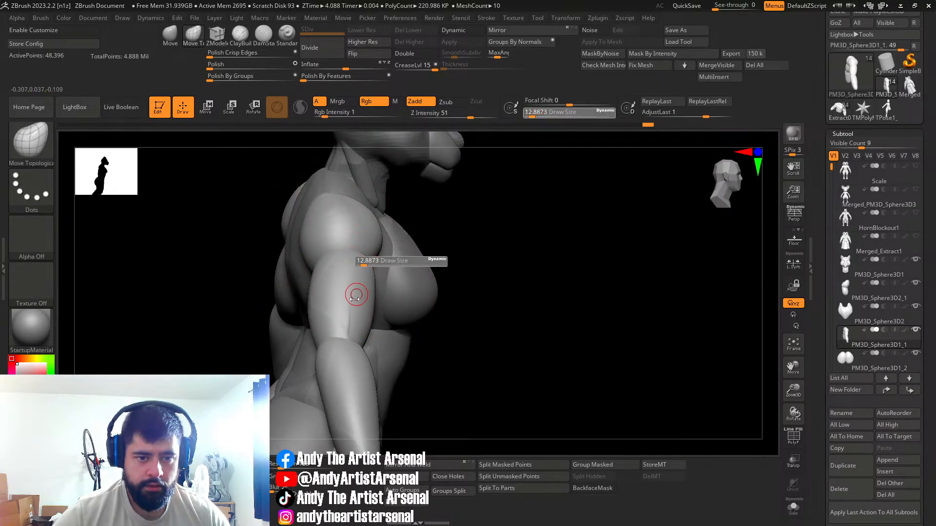
pyautogui.moveTo(345, 264); pyautogui.dragTo(345, 241, button='right')
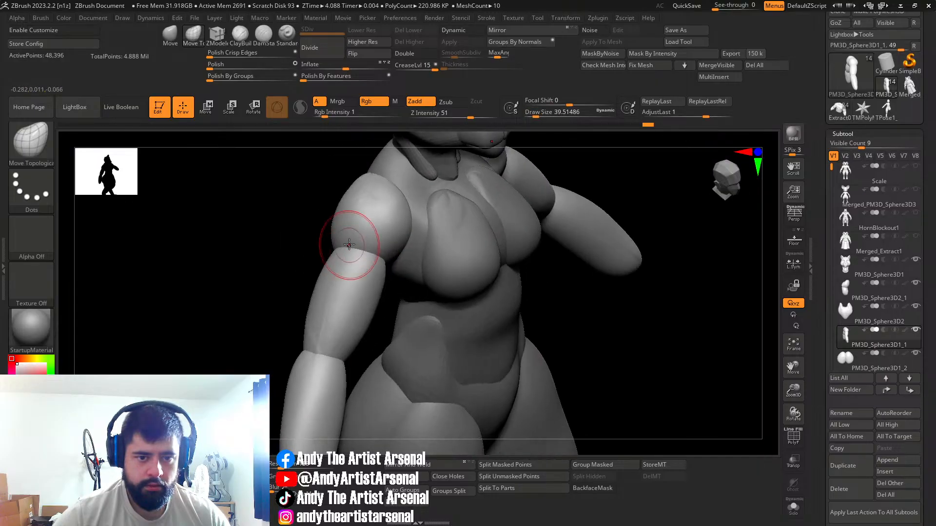
pyautogui.moveTo(338, 296)
pyautogui.mouseDown(button='right')
pyautogui.moveTo(349, 251)
pyautogui.moveTo(340, 248)
pyautogui.moveTo(340, 230)
pyautogui.moveTo(354, 228)
pyautogui.mouseUp(button='right')
pyautogui.press('s')
pyautogui.moveTo(355, 228); pyautogui.dragTo(359, 228)
pyautogui.moveTo(358, 228)
pyautogui.mouseDown(button='right')
pyautogui.moveTo(357, 243)
pyautogui.moveTo(384, 245)
pyautogui.moveTo(381, 236)
pyautogui.mouseUp(button='right')
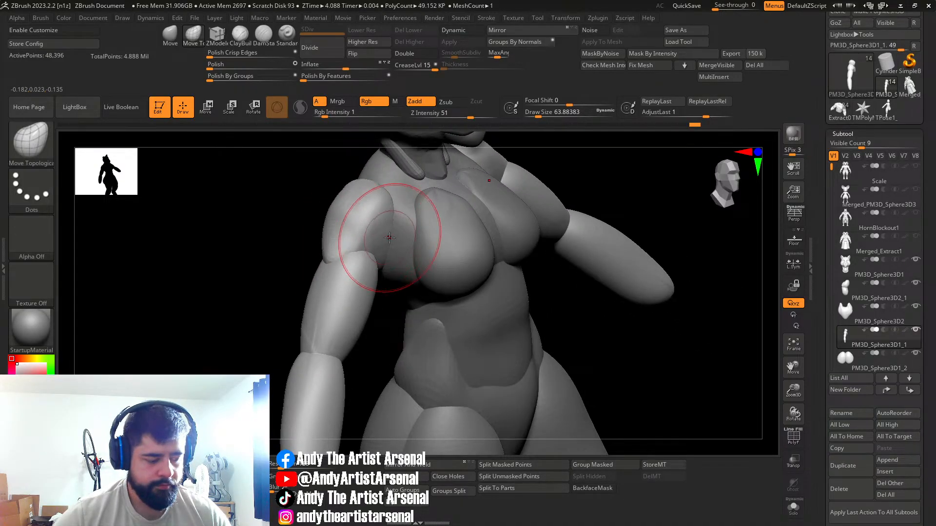
# Step: Insert a capsule from IMM Primitives over the front of the shoulder and position it with the transform gizmo
pyautogui.press('b')
pyautogui.click(35, 221)
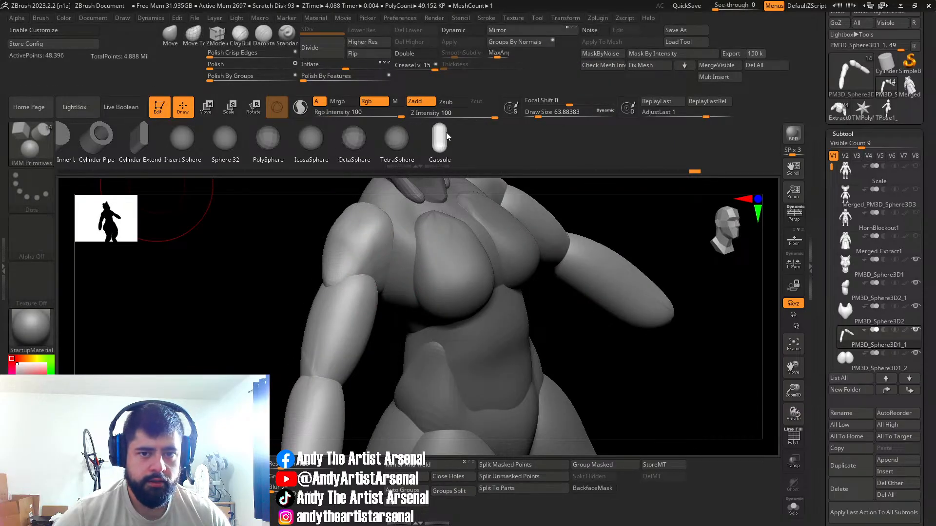
pyautogui.moveTo(371, 283)
pyautogui.mouseDown()
pyautogui.moveTo(368, 274)
pyautogui.moveTo(358, 289)
pyautogui.mouseUp()
pyautogui.press('w')
pyautogui.moveTo(463, 303); pyautogui.dragTo(477, 298, button='right')
pyautogui.moveTo(490, 284)
pyautogui.keyDown('alt'); pyautogui.mouseDown()
pyautogui.moveTo(489, 354)
pyautogui.moveTo(421, 342)
pyautogui.mouseUp(); pyautogui.keyUp('alt')
pyautogui.click(361, 253)
pyautogui.moveTo(430, 355)
pyautogui.mouseDown(button='right')
pyautogui.moveTo(399, 342)
pyautogui.moveTo(382, 307)
pyautogui.mouseUp(button='right')
pyautogui.press('q')
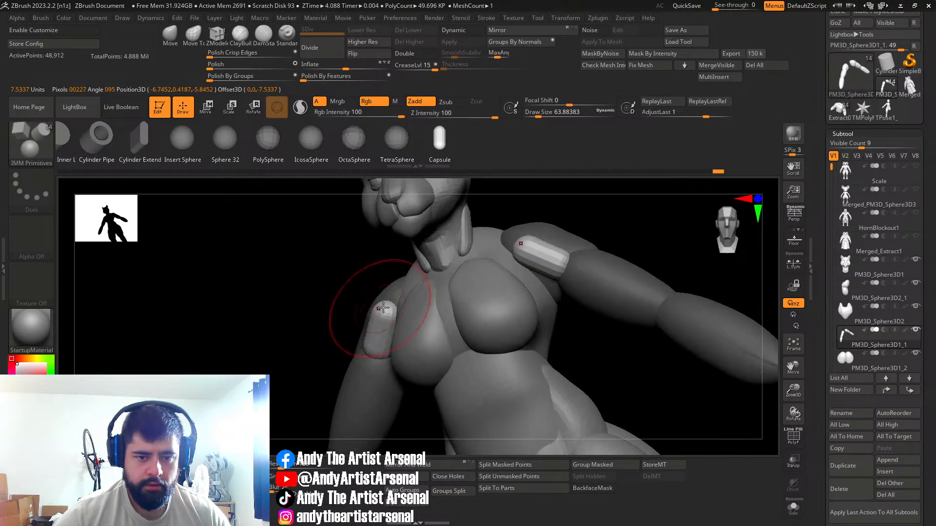
# Step: Shape the capsule into the front of the shoulder with the Move brush at draw size about 44
pyautogui.click(170, 34)
pyautogui.moveTo(324, 292)
pyautogui.mouseDown(button='right')
pyautogui.moveTo(396, 303)
pyautogui.moveTo(397, 317)
pyautogui.moveTo(371, 332)
pyautogui.moveTo(392, 305)
pyautogui.moveTo(386, 271)
pyautogui.moveTo(506, 292)
pyautogui.moveTo(500, 305)
pyautogui.moveTo(501, 287)
pyautogui.moveTo(495, 304)
pyautogui.moveTo(501, 288)
pyautogui.mouseUp(button='right')
pyautogui.press('s')
pyautogui.press('s')
pyautogui.moveTo(502, 286); pyautogui.dragTo(503, 286)
pyautogui.moveTo(509, 270)
pyautogui.mouseDown(button='right')
pyautogui.moveTo(541, 288)
pyautogui.moveTo(513, 313)
pyautogui.moveTo(501, 284)
pyautogui.mouseUp(button='right')
pyautogui.moveTo(434, 283)
pyautogui.mouseDown(button='right')
pyautogui.moveTo(399, 307)
pyautogui.moveTo(491, 312)
pyautogui.moveTo(476, 307)
pyautogui.moveTo(475, 317)
pyautogui.moveTo(525, 331)
pyautogui.moveTo(522, 317)
pyautogui.mouseUp(button='right')
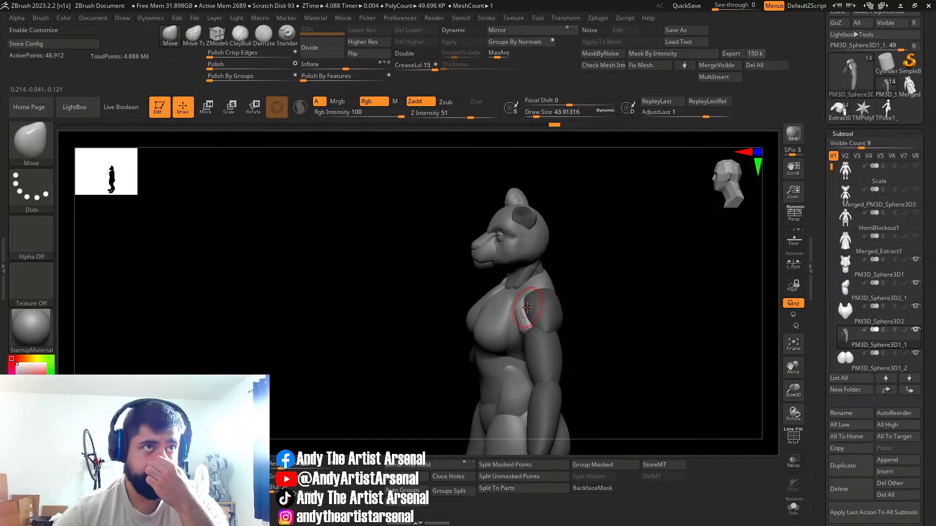
# Step: Insert a capsule from IMM Primitives at the collarbone on the PM3D_Sphere3D2_1 torso subtool
pyautogui.moveTo(518, 312); pyautogui.dragTo(538, 278, button='right')
pyautogui.keyDown('alt'); pyautogui.click(524, 278); pyautogui.keyUp('alt')
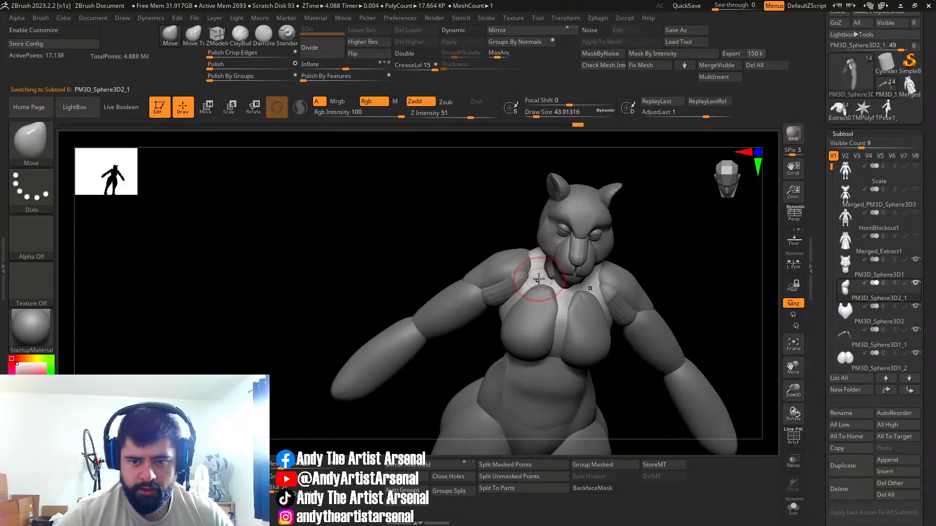
pyautogui.press('b')
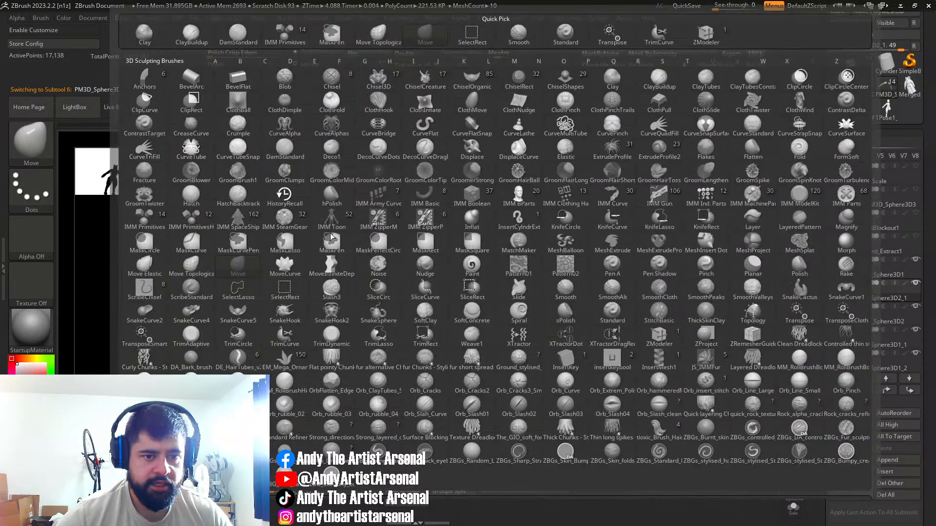
pyautogui.click(152, 225)
pyautogui.keyDown('alt'); pyautogui.moveTo(580, 311); pyautogui.dragTo(469, 317, button='right'); pyautogui.keyUp('alt')
pyautogui.moveTo(419, 292); pyautogui.dragTo(441, 308)
# Step: Stretch the inserted capsule into a collarbone reaching from the neck pit to the shoulder with the Move brush
pyautogui.press('b')
pyautogui.press('m')
pyautogui.press('v')
pyautogui.moveTo(419, 255); pyautogui.dragTo(486, 301)
pyautogui.moveTo(512, 310); pyautogui.dragTo(444, 291, button='right')
pyautogui.moveTo(540, 291)
pyautogui.mouseDown(button='right')
pyautogui.moveTo(543, 281)
pyautogui.moveTo(555, 291)
pyautogui.moveTo(449, 258)
pyautogui.moveTo(443, 274)
pyautogui.moveTo(458, 272)
pyautogui.moveTo(451, 214)
pyautogui.moveTo(455, 230)
pyautogui.moveTo(509, 243)
pyautogui.moveTo(475, 244)
pyautogui.moveTo(549, 241)
pyautogui.moveTo(482, 256)
pyautogui.moveTo(439, 251)
pyautogui.moveTo(439, 268)
pyautogui.moveTo(449, 250)
pyautogui.moveTo(488, 256)
pyautogui.moveTo(433, 245)
pyautogui.moveTo(422, 268)
pyautogui.mouseUp(button='right')
# Step: Refine the collarbone's shape and inner end on the torso subtool with the Move brush at draw sizes of about 40 and 24
pyautogui.keyDown('alt'); pyautogui.click(455, 222); pyautogui.keyUp('alt')
pyautogui.keyDown('alt'); pyautogui.click(506, 265); pyautogui.keyUp('alt')
pyautogui.keyDown('alt'); pyautogui.click(483, 256); pyautogui.keyUp('alt')
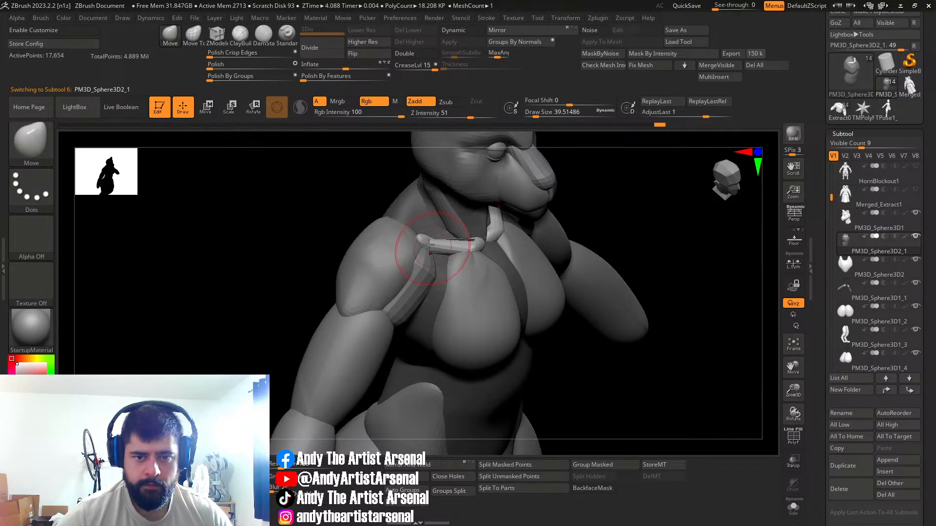
pyautogui.moveTo(463, 245); pyautogui.dragTo(483, 235, button='right')
pyautogui.keyDown('shift'); pyautogui.moveTo(472, 242); pyautogui.dragTo(458, 238); pyautogui.keyUp('shift')
pyautogui.moveTo(458, 238); pyautogui.dragTo(474, 241, button='right')
pyautogui.press(']')
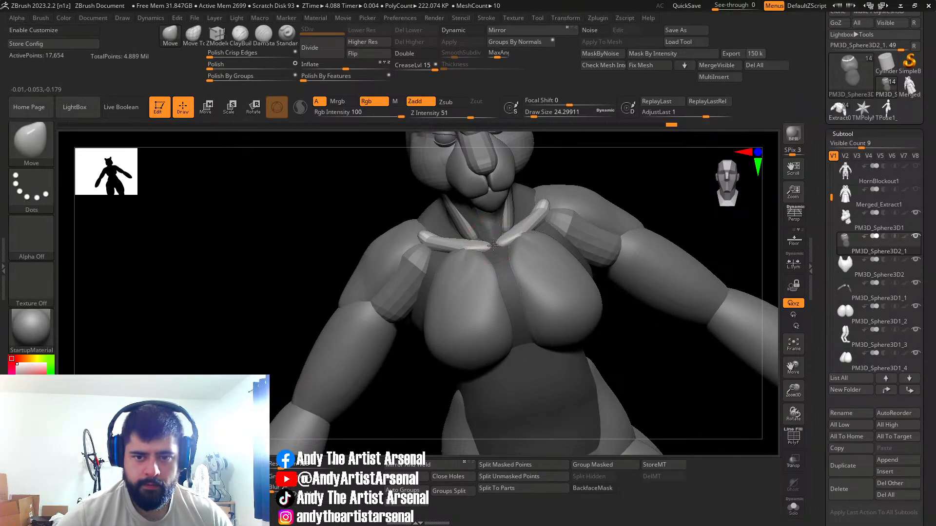
# Step: Select the PM3D_Sphere3D1_1 arms subtool and adjust the tops of the shoulders with the Move brush at draw size about 35
pyautogui.moveTo(481, 246); pyautogui.dragTo(581, 257, button='right')
pyautogui.keyDown('alt'); pyautogui.click(498, 273); pyautogui.keyUp('alt')
pyautogui.keyDown('ctrl'); pyautogui.click(581, 257); pyautogui.keyUp('ctrl')
pyautogui.moveTo(429, 258); pyautogui.dragTo(391, 255, button='right')
pyautogui.moveTo(392, 255); pyautogui.dragTo(402, 260)
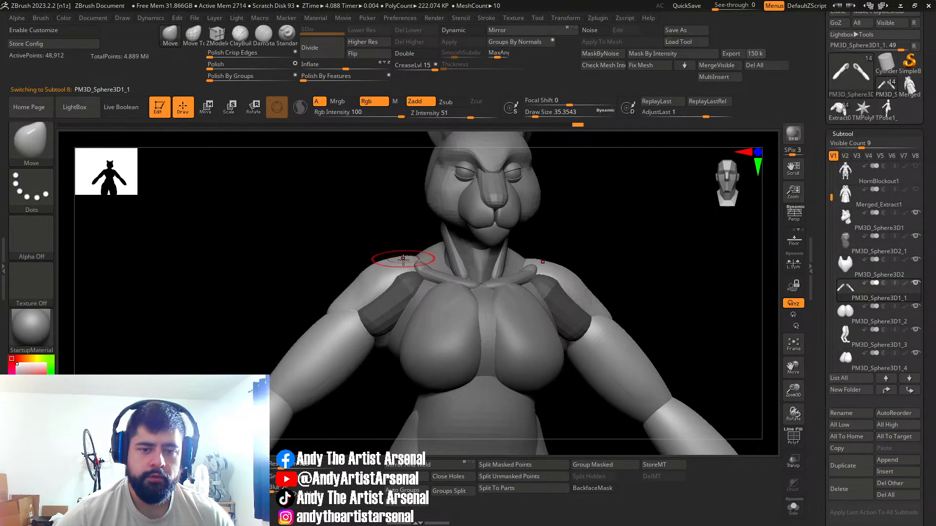
pyautogui.moveTo(409, 258); pyautogui.dragTo(411, 256, button='right')
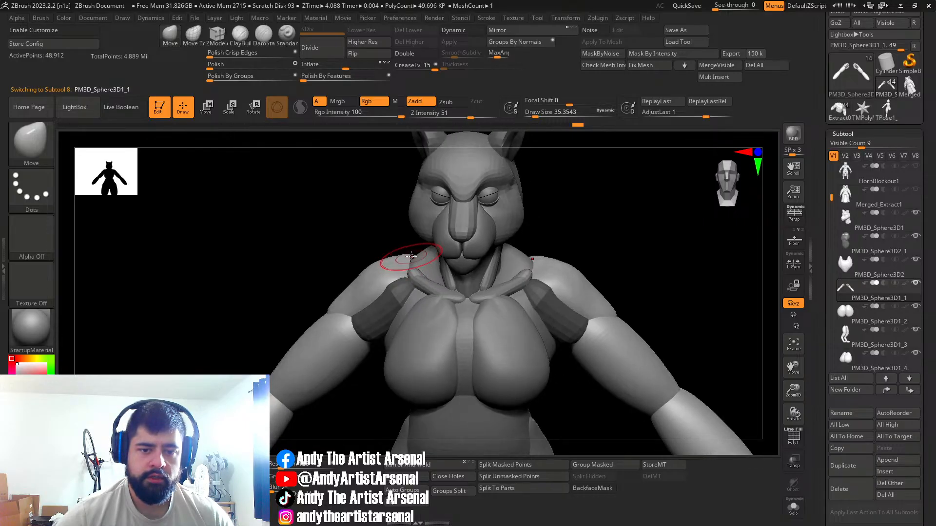
# Step: Reselect the torso subtool and adjust the collarbone's outer end against the shoulder with the Move brush at draw size about 35
pyautogui.moveTo(495, 261); pyautogui.dragTo(534, 267, button='right')
pyautogui.keyDown('alt'); pyautogui.click(529, 271); pyautogui.keyUp('alt')
pyautogui.moveTo(567, 237); pyautogui.dragTo(568, 236)
pyautogui.moveTo(537, 248)
pyautogui.mouseDown(button='right')
pyautogui.moveTo(572, 254)
pyautogui.moveTo(539, 255)
pyautogui.moveTo(564, 259)
pyautogui.moveTo(547, 249)
pyautogui.mouseUp(button='right')
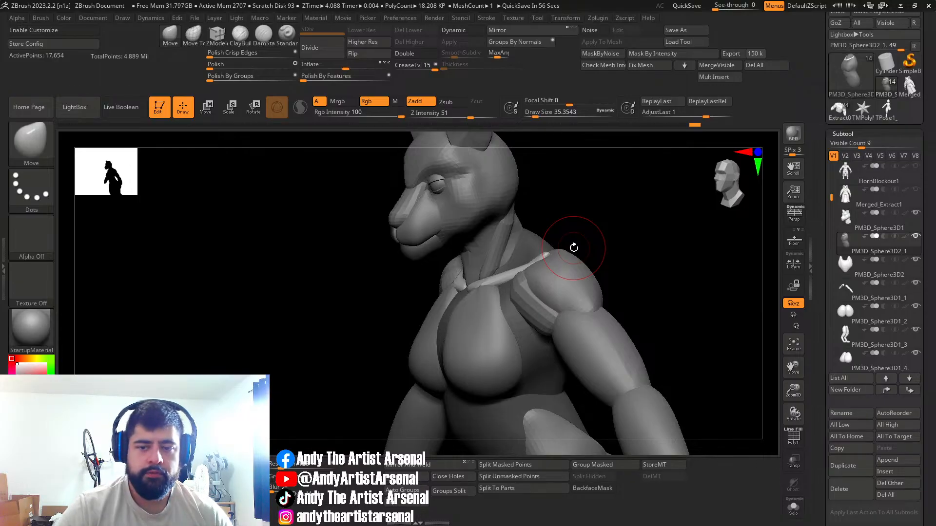
# Step: Reshape the back and side of the shoulders on the arms subtool with the Move brush, undoing the last stroke
pyautogui.moveTo(539, 252)
pyautogui.mouseDown(button='right')
pyautogui.moveTo(555, 277)
pyautogui.moveTo(568, 258)
pyautogui.moveTo(522, 259)
pyautogui.moveTo(555, 260)
pyautogui.moveTo(535, 301)
pyautogui.moveTo(543, 265)
pyautogui.moveTo(560, 277)
pyautogui.moveTo(579, 259)
pyautogui.mouseUp(button='right')
pyautogui.keyDown('alt'); pyautogui.click(543, 278); pyautogui.keyUp('alt')
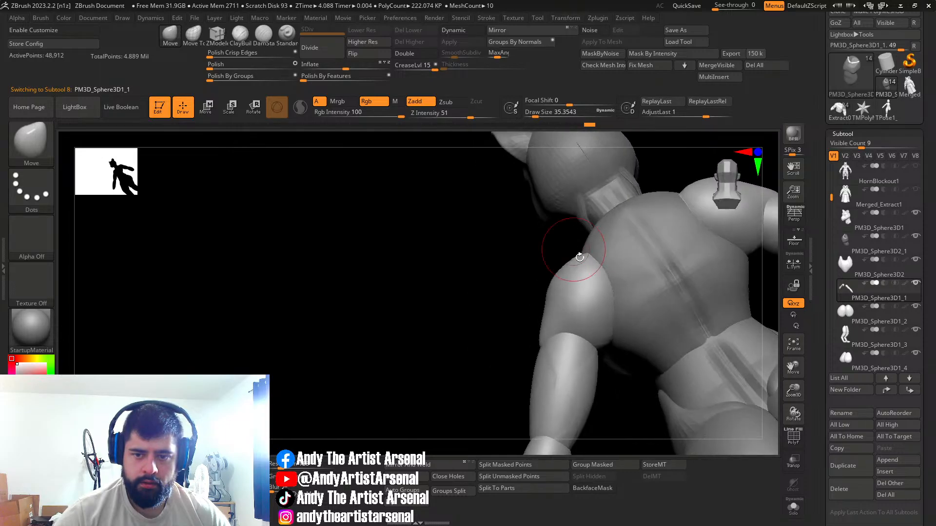
pyautogui.moveTo(651, 246); pyautogui.dragTo(511, 255, button='right')
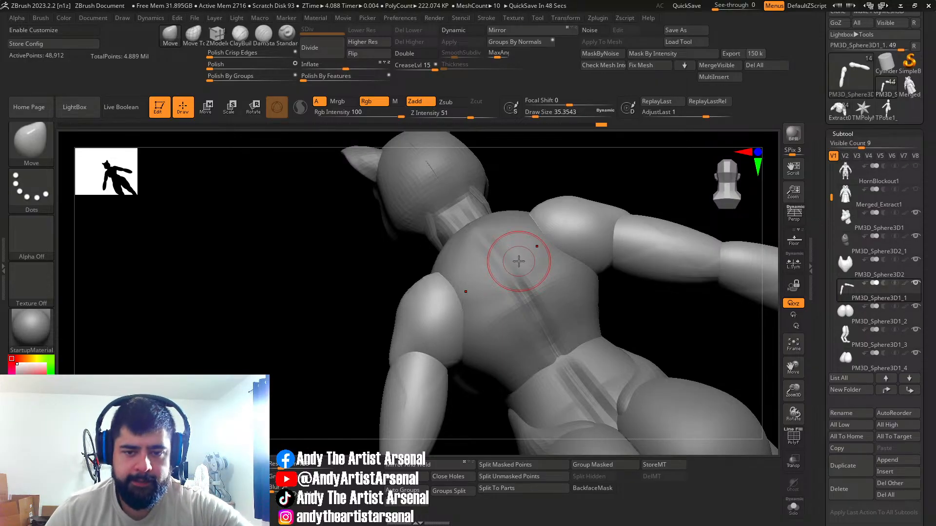
pyautogui.moveTo(403, 264)
pyautogui.mouseDown()
pyautogui.moveTo(460, 249)
pyautogui.moveTo(503, 276)
pyautogui.moveTo(554, 247)
pyautogui.moveTo(532, 253)
pyautogui.moveTo(493, 315)
pyautogui.moveTo(515, 285)
pyautogui.mouseUp()
pyautogui.moveTo(524, 312); pyautogui.dragTo(495, 288, button='right')
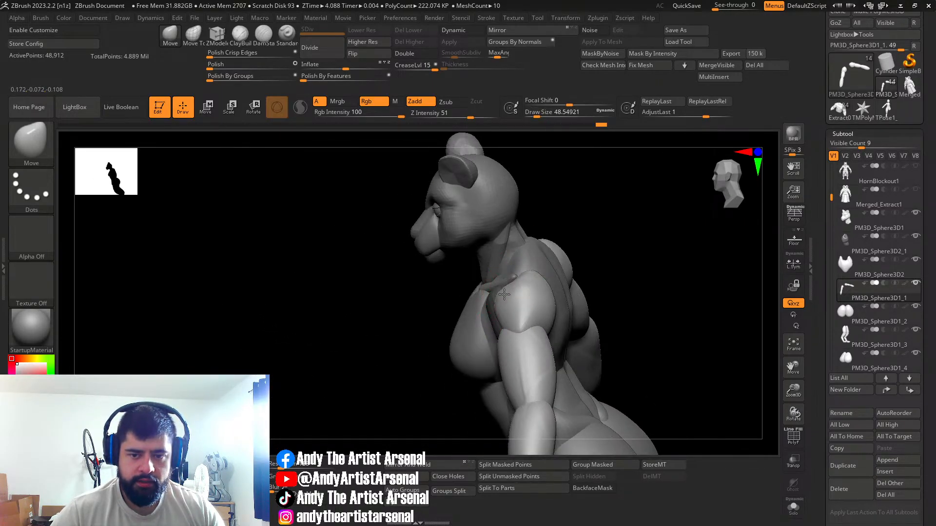
pyautogui.hotkey('ctrl', 'z')
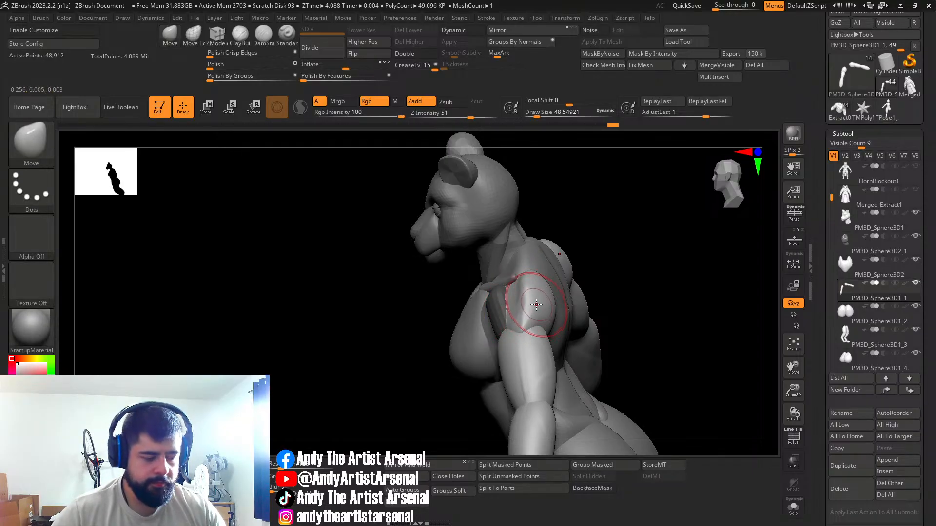
# Step: Insert a capsule from IMM Primitives at the shoulder and lift it above the shoulder with the transform gizmo
pyautogui.press('b')
pyautogui.click(185, 221)
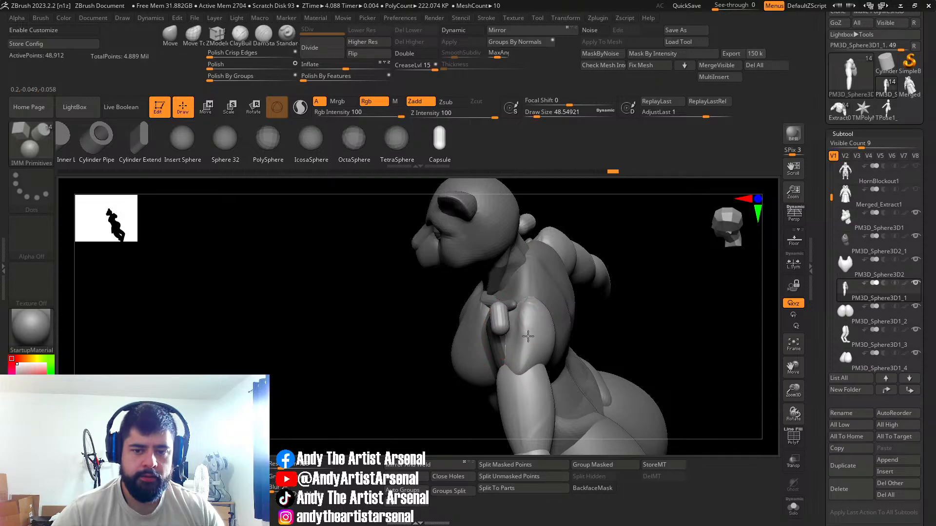
pyautogui.moveTo(527, 340); pyautogui.dragTo(526, 338)
pyautogui.press('w')
pyautogui.moveTo(522, 334); pyautogui.dragTo(492, 268, button='right')
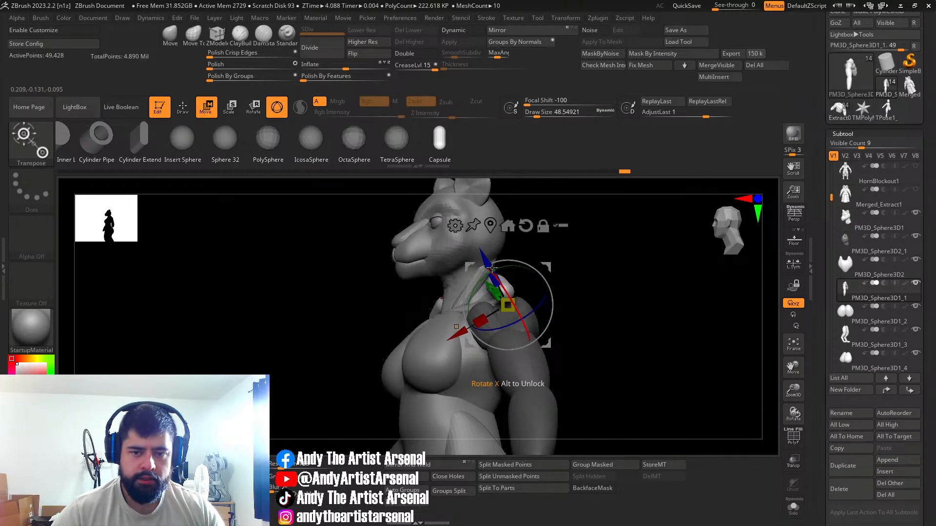
pyautogui.moveTo(494, 274); pyautogui.dragTo(484, 258)
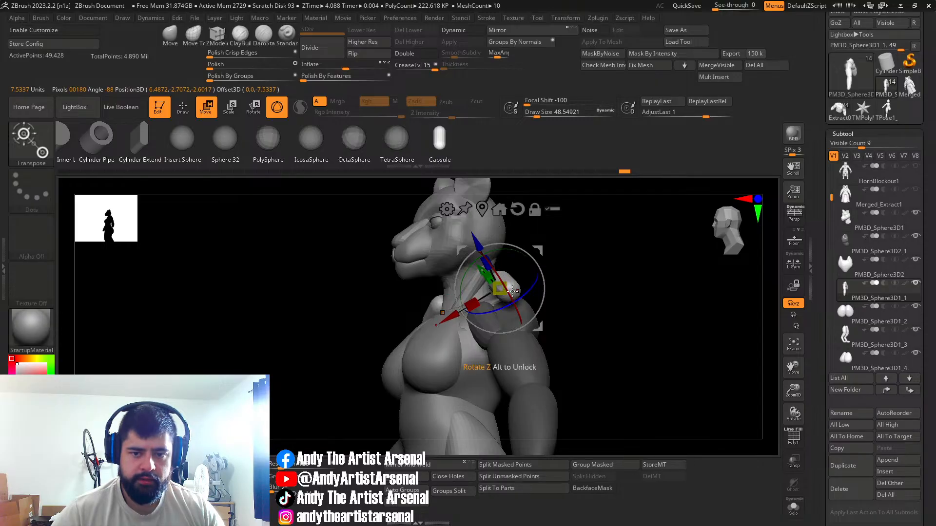
# Step: Turn on local symmetry and lower the mirrored capsules onto the outer shoulders with the gizmo
pyautogui.moveTo(517, 290); pyautogui.dragTo(762, 265, button='right')
pyautogui.click(798, 268)
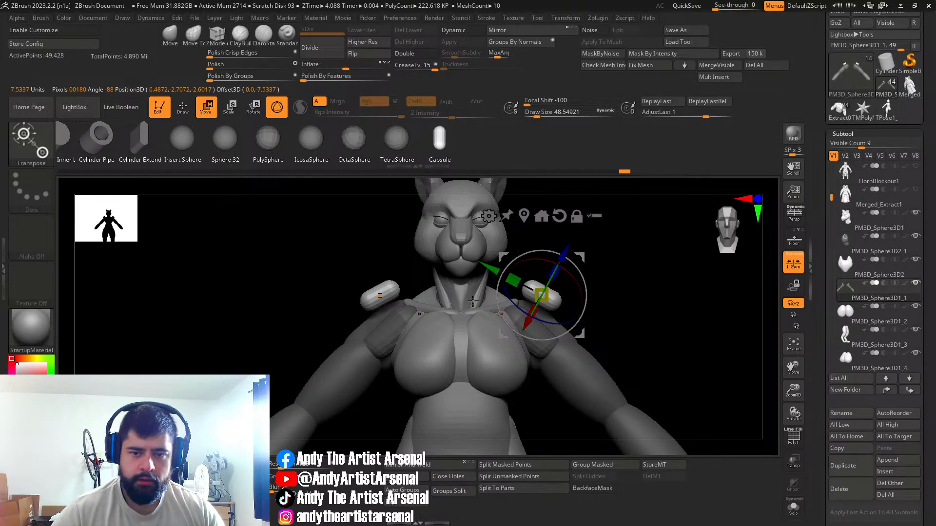
pyautogui.moveTo(551, 301); pyautogui.dragTo(562, 306)
pyautogui.moveTo(568, 257); pyautogui.dragTo(557, 277)
pyautogui.moveTo(600, 348); pyautogui.dragTo(502, 403, button='right')
# Step: Stretch the capsule down over the side of the shoulder with the Move brush at draw size about 49
pyautogui.press('q')
pyautogui.click(170, 33)
pyautogui.moveTo(507, 293); pyautogui.dragTo(543, 303, button='right')
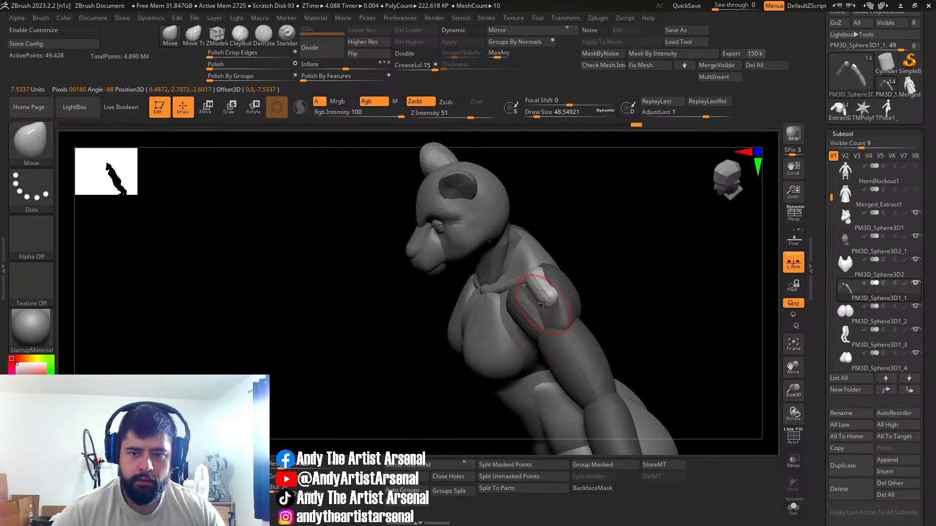
pyautogui.moveTo(545, 332); pyautogui.dragTo(559, 347)
pyautogui.moveTo(548, 337)
pyautogui.mouseDown(button='right')
pyautogui.moveTo(569, 318)
pyautogui.moveTo(530, 322)
pyautogui.moveTo(517, 280)
pyautogui.moveTo(516, 302)
pyautogui.moveTo(532, 302)
pyautogui.moveTo(521, 300)
pyautogui.moveTo(539, 288)
pyautogui.moveTo(536, 300)
pyautogui.moveTo(550, 298)
pyautogui.mouseUp(button='right')
pyautogui.moveTo(397, 348); pyautogui.dragTo(468, 336, button='right')
# Step: Show the polyframe and insert an edge loop lengthwise in the side shoulder capsule with ZModeler
pyautogui.click(794, 437)
pyautogui.moveTo(438, 293); pyautogui.dragTo(376, 281, button='right')
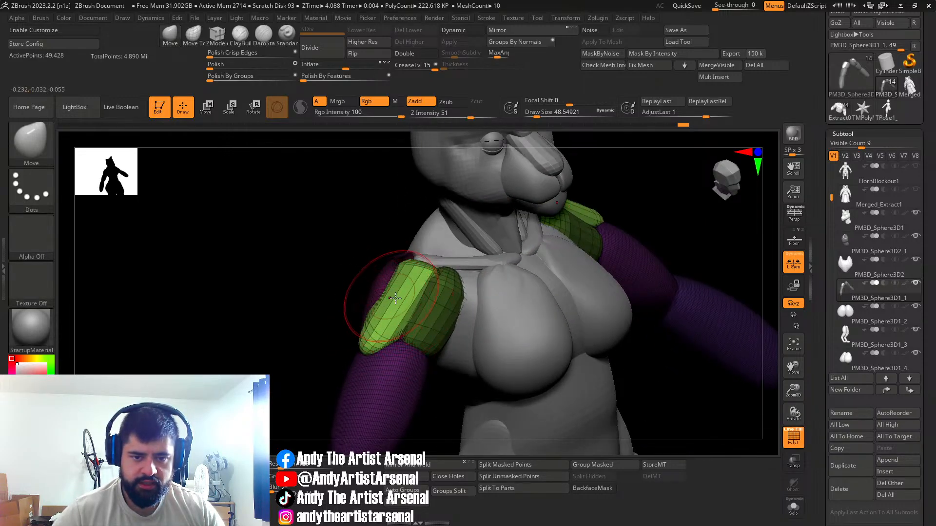
pyautogui.click(217, 34)
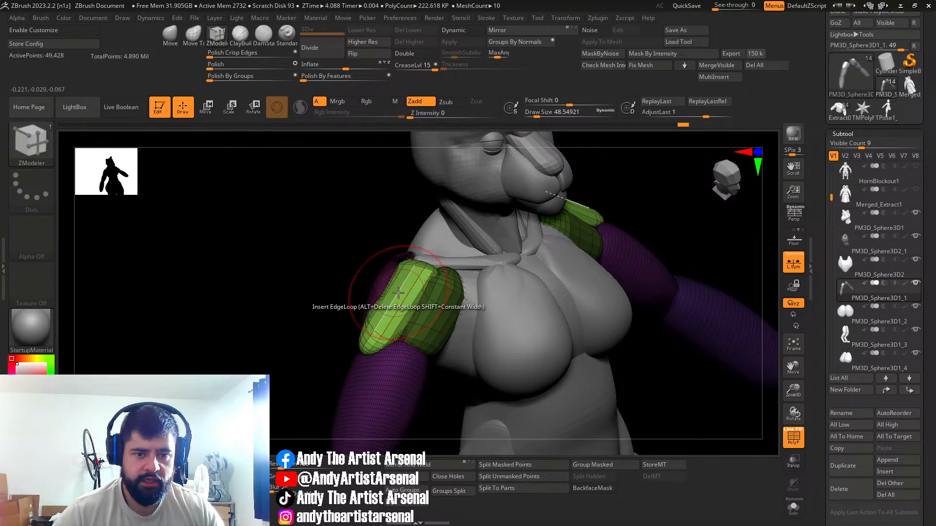
pyautogui.click(170, 34)
# Step: Widen the side shoulder capsule around the upper arm with the Move brush, then hide the polyframe
pyautogui.moveTo(351, 240); pyautogui.dragTo(359, 282, button='right')
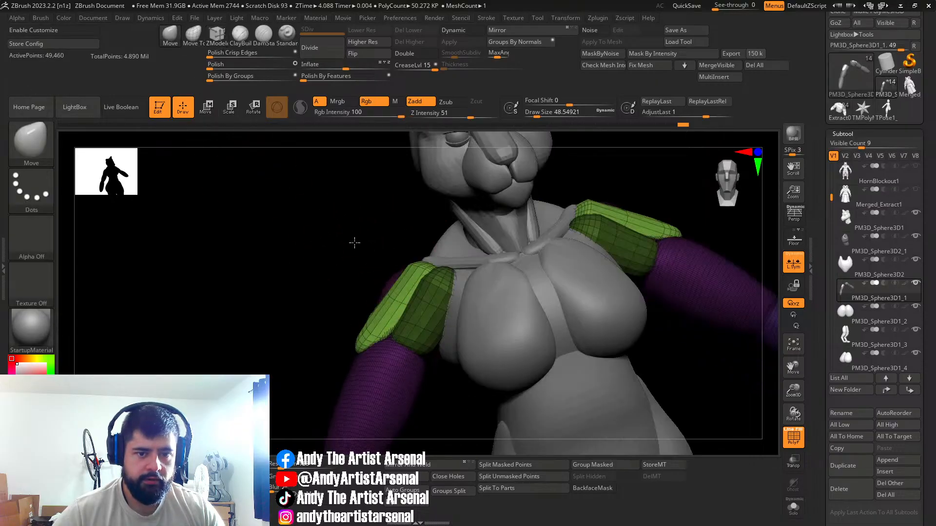
pyautogui.moveTo(381, 288); pyautogui.dragTo(397, 289)
pyautogui.moveTo(437, 258); pyautogui.dragTo(380, 256, button='right')
pyautogui.moveTo(612, 225)
pyautogui.mouseDown(button='right')
pyautogui.moveTo(534, 241)
pyautogui.moveTo(581, 218)
pyautogui.moveTo(576, 225)
pyautogui.moveTo(575, 216)
pyautogui.moveTo(507, 244)
pyautogui.moveTo(536, 246)
pyautogui.moveTo(529, 236)
pyautogui.moveTo(598, 246)
pyautogui.moveTo(608, 224)
pyautogui.mouseUp(button='right')
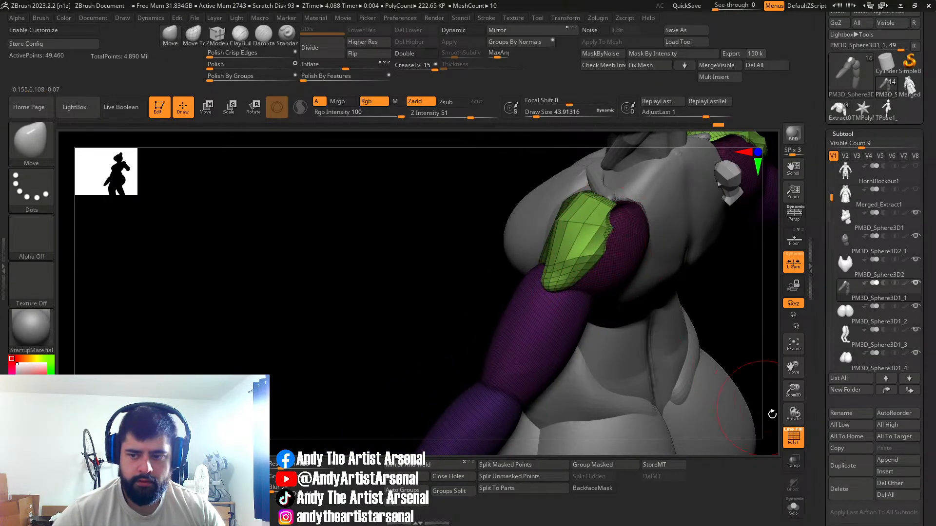
pyautogui.hotkey('shift', 'f')
# Step: Shape the side shoulder muscle's upper and lower edges with the Move brush from the side and rear
pyautogui.moveTo(679, 309); pyautogui.dragTo(519, 254, button='right')
pyautogui.moveTo(516, 252); pyautogui.dragTo(523, 252)
pyautogui.moveTo(522, 251); pyautogui.dragTo(534, 249, button='right')
pyautogui.moveTo(520, 258); pyautogui.dragTo(527, 259)
pyautogui.moveTo(527, 259); pyautogui.dragTo(492, 348, button='right')
pyautogui.press('s')
pyautogui.moveTo(493, 348); pyautogui.dragTo(487, 347)
# Step: Enlarge the Move brush to about 59 and fit the side shoulder muscle against the front shoulder piece
pyautogui.moveTo(484, 341)
pyautogui.mouseDown(button='right')
pyautogui.moveTo(435, 303)
pyautogui.moveTo(400, 346)
pyautogui.moveTo(411, 275)
pyautogui.moveTo(480, 250)
pyautogui.moveTo(417, 209)
pyautogui.moveTo(400, 214)
pyautogui.moveTo(457, 234)
pyautogui.moveTo(474, 269)
pyautogui.mouseUp(button='right')
pyautogui.press('s')
pyautogui.click(470, 330)
pyautogui.rightClick(413, 336)
pyautogui.moveTo(405, 295)
pyautogui.keyDown('ctrl'); pyautogui.mouseDown(button='right')
pyautogui.moveTo(374, 293)
pyautogui.moveTo(382, 292)
pyautogui.mouseUp(button='right'); pyautogui.keyUp('ctrl')
pyautogui.press('s')
pyautogui.moveTo(382, 291); pyautogui.dragTo(392, 292)
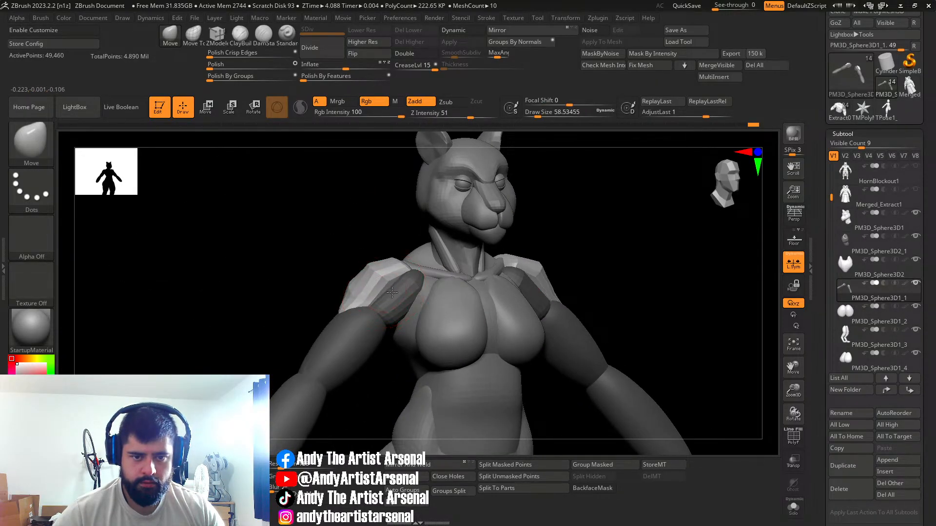
# Step: Round out the outer silhouette of the side shoulder muscles with the Move brush at draw size about 59
pyautogui.moveTo(386, 291); pyautogui.dragTo(434, 288, button='right')
pyautogui.moveTo(346, 285); pyautogui.dragTo(337, 286)
pyautogui.moveTo(341, 288)
pyautogui.mouseDown(button='right')
pyautogui.moveTo(353, 312)
pyautogui.moveTo(365, 310)
pyautogui.moveTo(332, 314)
pyautogui.mouseUp(button='right')
pyautogui.keyDown('shift'); pyautogui.moveTo(706, 320); pyautogui.dragTo(658, 263, button='right'); pyautogui.keyUp('shift')
pyautogui.moveTo(576, 282); pyautogui.dragTo(574, 267, button='right')
# Step: Adjust the underarm area with Move Topological at draw size about 59 and select the torso subtool
pyautogui.moveTo(542, 316); pyautogui.dragTo(541, 335, button='right')
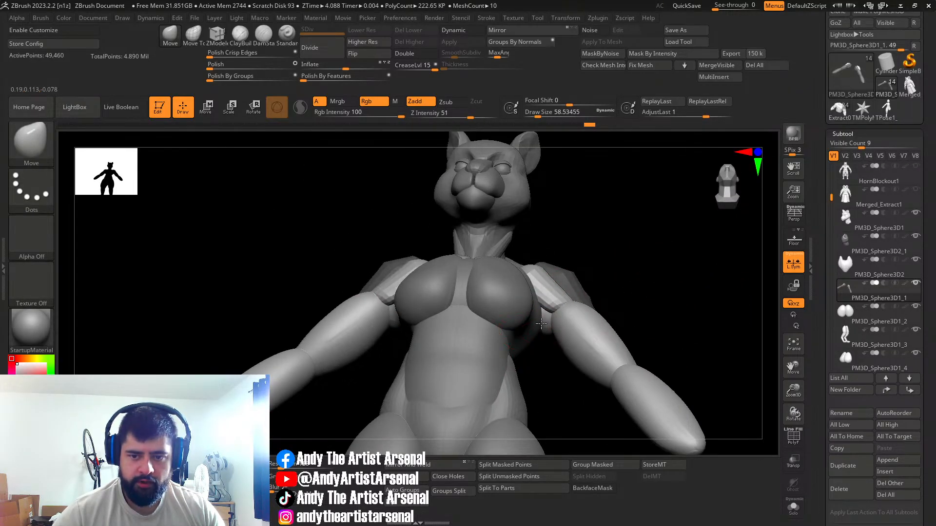
pyautogui.click(193, 33)
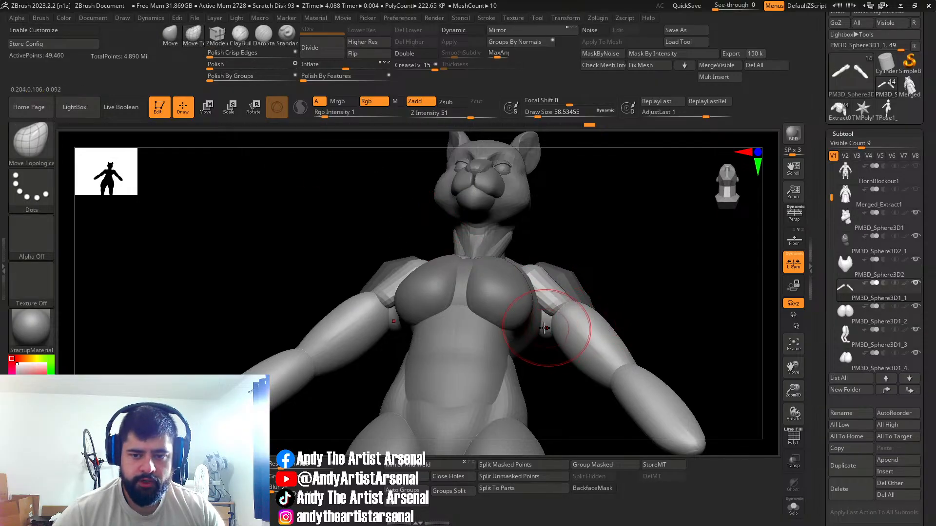
pyautogui.moveTo(556, 311); pyautogui.dragTo(542, 327, button='right')
pyautogui.keyDown('alt'); pyautogui.click(529, 328); pyautogui.keyUp('alt')
pyautogui.moveTo(605, 334); pyautogui.dragTo(400, 218, button='right')
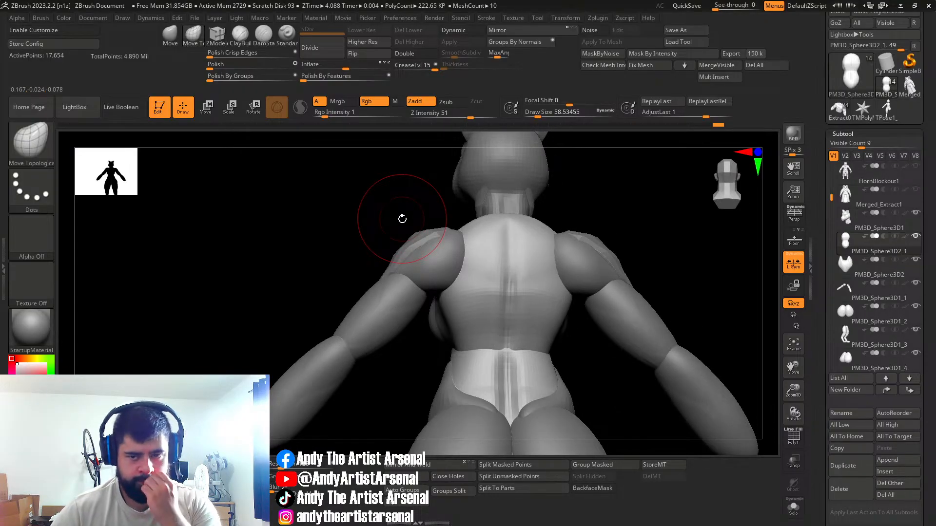
# Step: Reselect the arms subtool and push the rear of the shoulder inward with Move Topological
pyautogui.moveTo(581, 329); pyautogui.dragTo(521, 288, button='right')
pyautogui.keyDown('alt'); pyautogui.click(592, 286); pyautogui.keyUp('alt')
pyautogui.keyDown('ctrl'); pyautogui.click(652, 264); pyautogui.keyUp('ctrl')
pyautogui.moveTo(633, 272); pyautogui.dragTo(495, 294, button='right')
pyautogui.moveTo(495, 295); pyautogui.dragTo(493, 287)
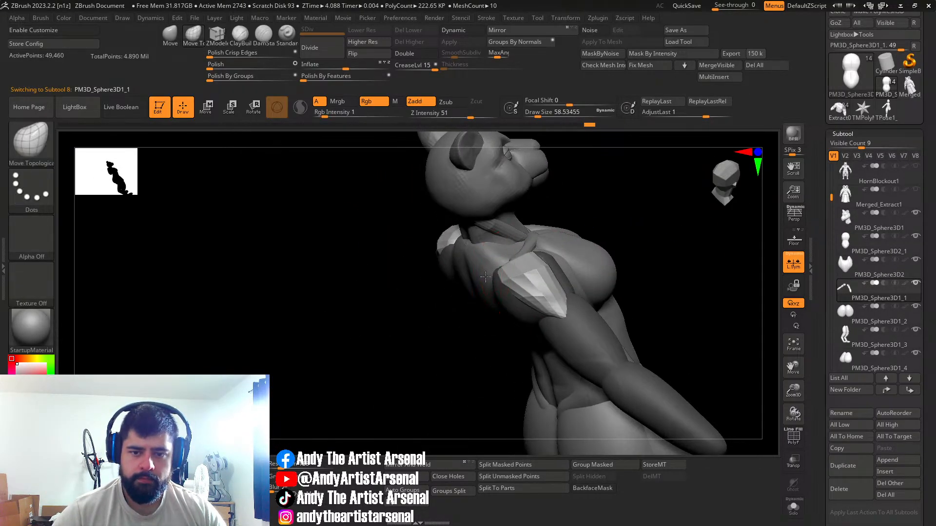
# Step: Slim the back of the upper arm beneath the shoulder muscle with Move Topological at draw size about 59
pyautogui.moveTo(497, 303); pyautogui.dragTo(489, 266, button='right')
pyautogui.moveTo(392, 273)
pyautogui.mouseDown(button='right')
pyautogui.moveTo(481, 268)
pyautogui.moveTo(523, 293)
pyautogui.moveTo(541, 288)
pyautogui.moveTo(511, 293)
pyautogui.moveTo(495, 330)
pyautogui.mouseUp(button='right')
pyautogui.moveTo(583, 284); pyautogui.dragTo(534, 352, button='right')
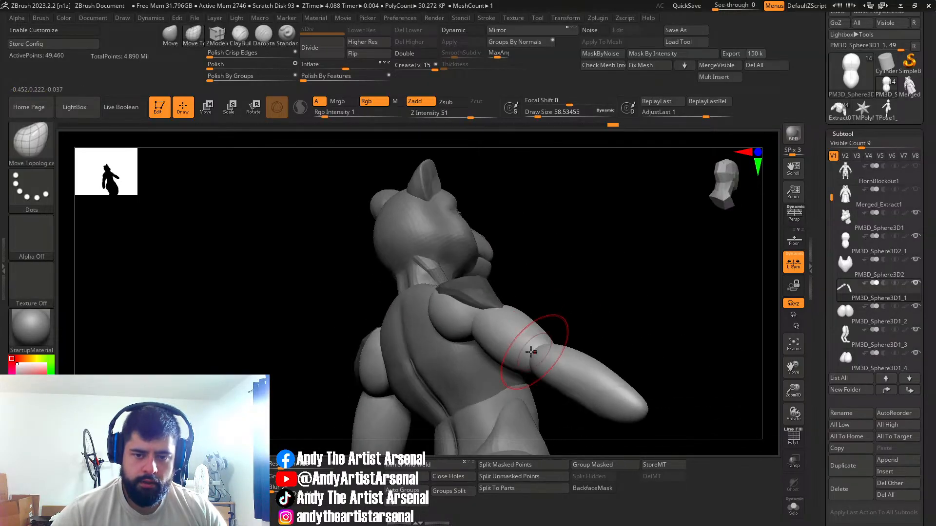
pyautogui.moveTo(445, 333); pyautogui.dragTo(455, 332, button='right')
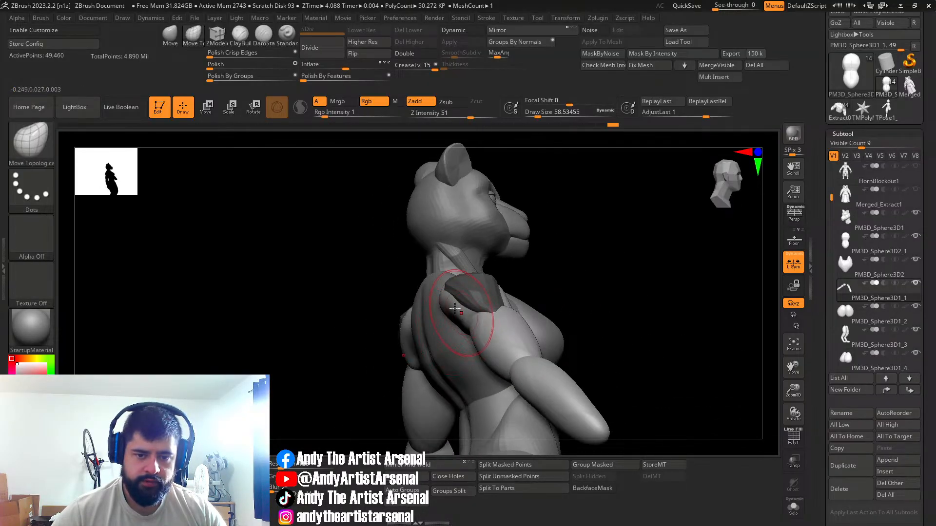
pyautogui.moveTo(445, 299); pyautogui.dragTo(481, 338, button='right')
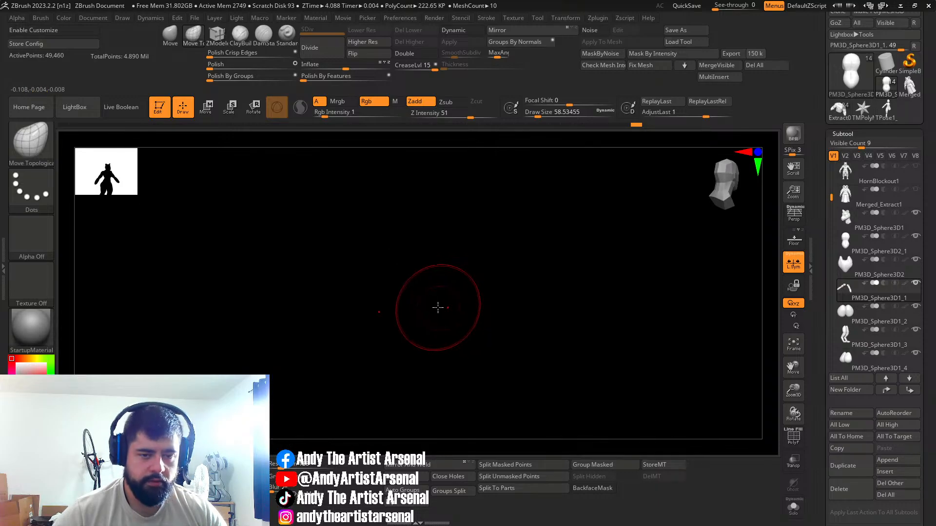
pyautogui.press('b')
pyautogui.click(64, 266)
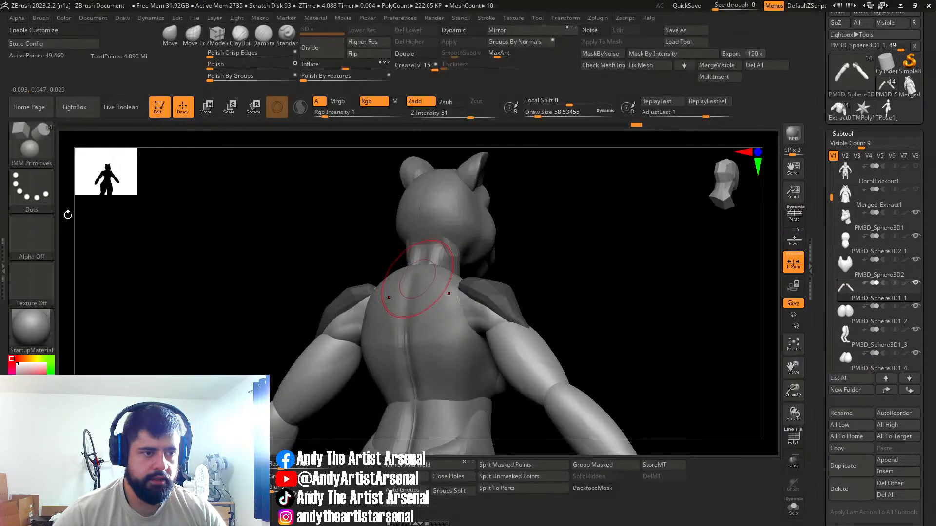
pyautogui.moveTo(477, 338); pyautogui.dragTo(502, 353)
pyautogui.press('w')
pyautogui.moveTo(502, 358); pyautogui.dragTo(482, 391, button='right')
pyautogui.hotkey('ctrl', 'z')
# Step: Turn off local symmetry, insert an IMM Primitives capsule behind the shoulder, and move it along its Z axis with the gizmo
pyautogui.click(793, 263)
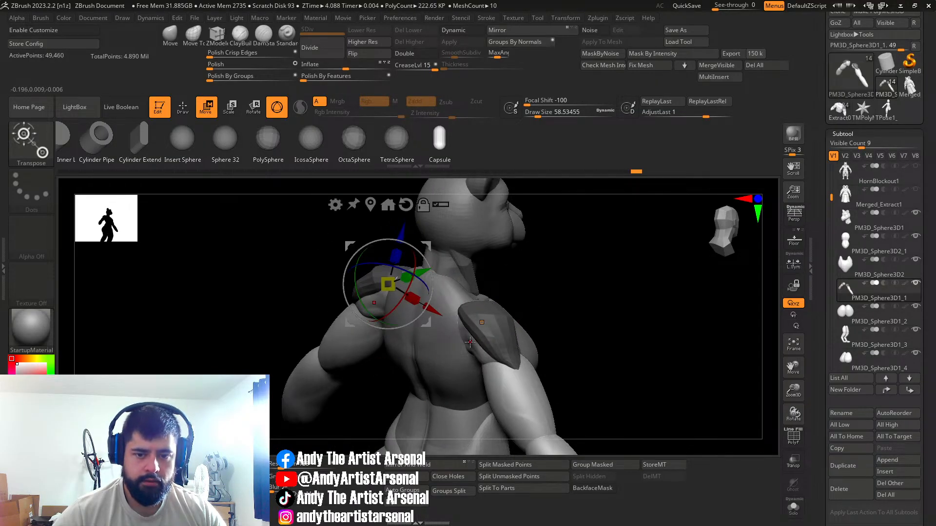
pyautogui.press('q')
pyautogui.hotkey('ctrl', 'shift', 'z')
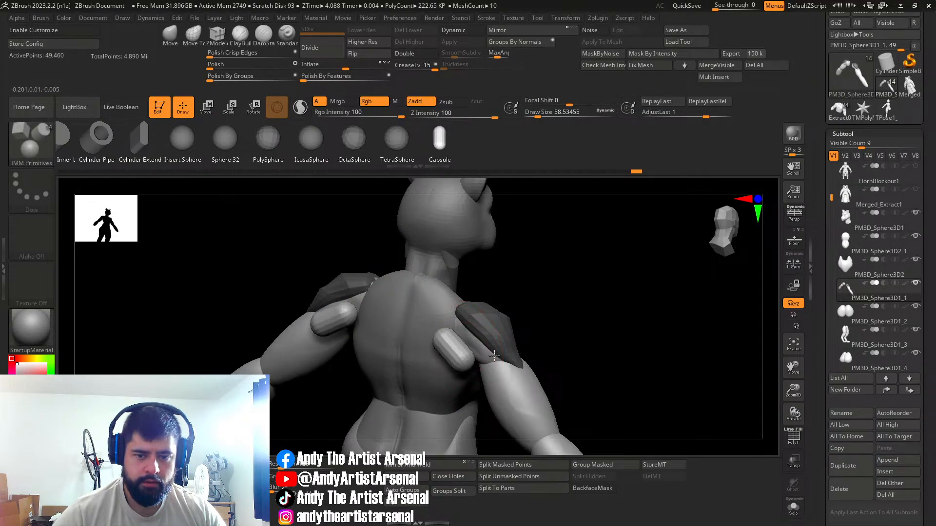
pyautogui.moveTo(492, 354); pyautogui.dragTo(493, 355)
pyautogui.moveTo(492, 355); pyautogui.dragTo(468, 389, button='right')
pyautogui.press('w')
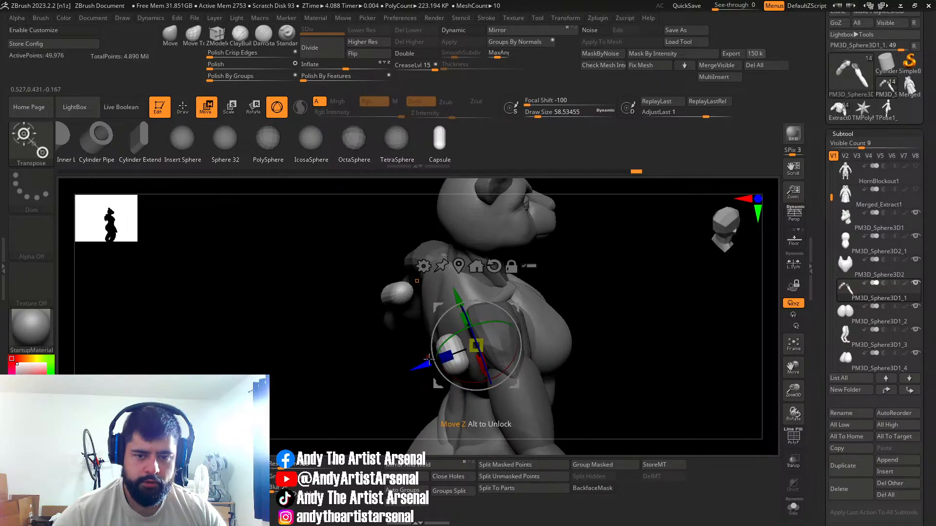
pyautogui.moveTo(420, 366); pyautogui.dragTo(427, 368)
# Step: Turn on local symmetry and position the mirrored rear capsules against the backs of the shoulders with the gizmo
pyautogui.moveTo(470, 361); pyautogui.dragTo(713, 301, button='right')
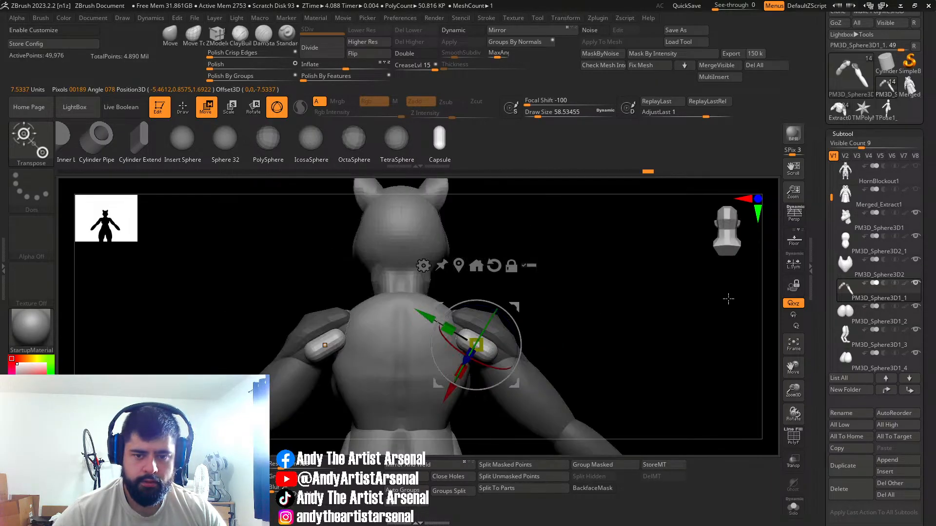
pyautogui.click(794, 265)
pyautogui.keyDown('alt'); pyautogui.moveTo(517, 379); pyautogui.dragTo(506, 359, button='right'); pyautogui.keyUp('alt')
pyautogui.moveTo(453, 284); pyautogui.dragTo(468, 295)
pyautogui.press('q')
# Step: Shape the rear capsule into the back of the shoulder muscle with the Move brush at draw size about 49
pyautogui.moveTo(600, 322)
pyautogui.mouseDown(button='right')
pyautogui.moveTo(497, 331)
pyautogui.moveTo(515, 326)
pyautogui.moveTo(541, 338)
pyautogui.mouseUp(button='right')
pyautogui.click(170, 35)
pyautogui.moveTo(444, 277); pyautogui.dragTo(471, 285)
pyautogui.moveTo(472, 285)
pyautogui.mouseDown(button='right')
pyautogui.moveTo(455, 279)
pyautogui.moveTo(482, 273)
pyautogui.moveTo(500, 223)
pyautogui.moveTo(500, 278)
pyautogui.mouseUp(button='right')
pyautogui.moveTo(503, 306); pyautogui.dragTo(498, 311)
pyautogui.moveTo(498, 311); pyautogui.dragTo(498, 278, button='right')
pyautogui.moveTo(496, 311); pyautogui.dragTo(490, 314)
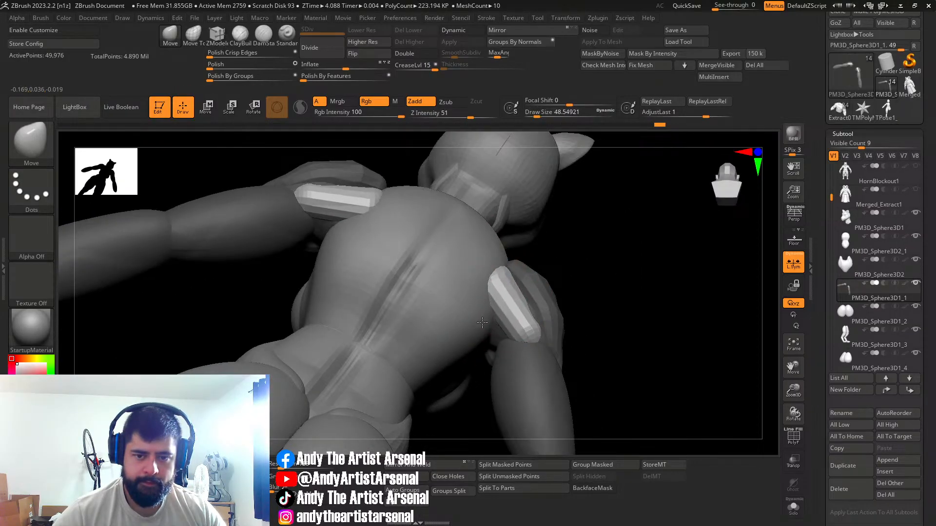
pyautogui.moveTo(507, 298); pyautogui.dragTo(516, 334, button='right')
pyautogui.moveTo(538, 339); pyautogui.dragTo(547, 352)
pyautogui.moveTo(547, 352); pyautogui.dragTo(522, 297, button='right')
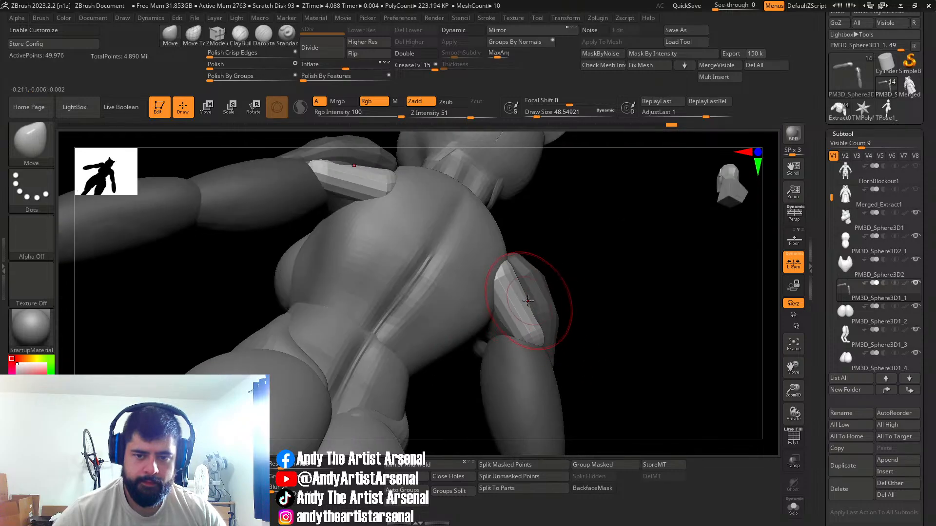
# Step: Fit the rear shoulder capsule against the back and upper arm from behind and below with the Move brush
pyautogui.moveTo(533, 314)
pyautogui.mouseDown()
pyautogui.moveTo(522, 307)
pyautogui.moveTo(541, 321)
pyautogui.moveTo(520, 329)
pyautogui.mouseUp()
pyautogui.press('s')
pyautogui.press('s')
pyautogui.moveTo(448, 227); pyautogui.dragTo(504, 297, button='right')
pyautogui.moveTo(517, 333); pyautogui.dragTo(501, 332)
pyautogui.moveTo(501, 332); pyautogui.dragTo(501, 309, button='right')
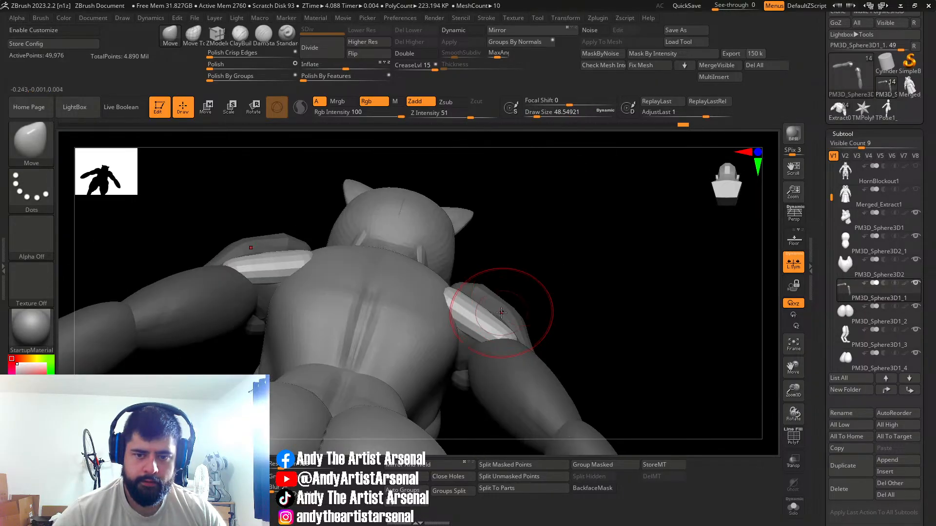
pyautogui.moveTo(507, 310); pyautogui.dragTo(515, 307)
pyautogui.moveTo(518, 312); pyautogui.dragTo(543, 312, button='right')
pyautogui.moveTo(487, 319); pyautogui.dragTo(483, 323)
pyautogui.moveTo(492, 319); pyautogui.dragTo(470, 297, button='right')
pyautogui.moveTo(476, 291); pyautogui.dragTo(475, 285)
pyautogui.moveTo(473, 274); pyautogui.dragTo(467, 295, button='right')
pyautogui.moveTo(472, 288); pyautogui.dragTo(475, 285)
pyautogui.moveTo(471, 284)
pyautogui.mouseDown(button='right')
pyautogui.moveTo(462, 287)
pyautogui.moveTo(470, 298)
pyautogui.moveTo(442, 316)
pyautogui.mouseUp(button='right')
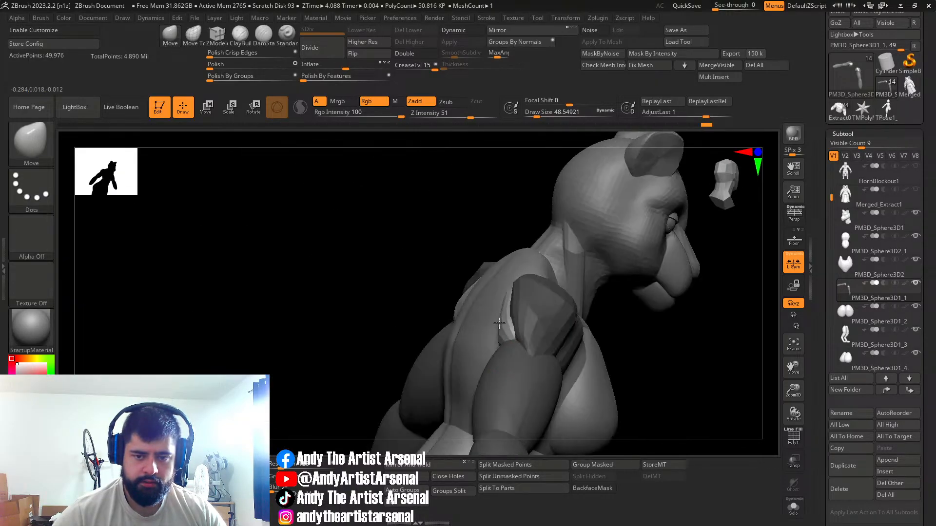
pyautogui.moveTo(515, 326)
pyautogui.mouseDown(button='right')
pyautogui.moveTo(497, 314)
pyautogui.moveTo(516, 327)
pyautogui.moveTo(649, 319)
pyautogui.moveTo(581, 307)
pyautogui.moveTo(594, 303)
pyautogui.moveTo(584, 309)
pyautogui.moveTo(602, 321)
pyautogui.mouseUp(button='right')
# Step: Insert an edge loop on the shoulder muscle with ZModeler, and round its outer form with Move at draw size about 69
pyautogui.click(217, 37)
pyautogui.moveTo(599, 273)
pyautogui.keyDown('alt'); pyautogui.mouseDown(button='right')
pyautogui.moveTo(548, 288)
pyautogui.moveTo(538, 349)
pyautogui.mouseUp(button='right'); pyautogui.keyUp('alt')
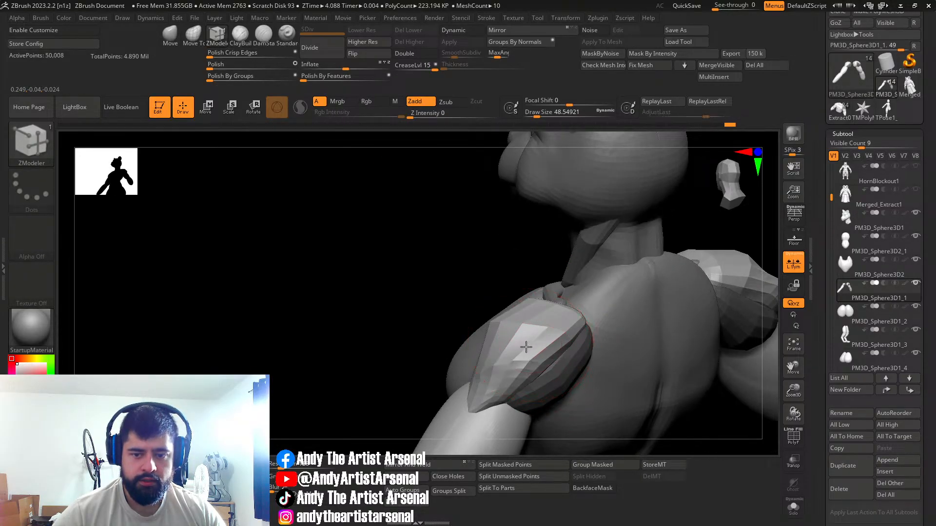
pyautogui.click(170, 33)
pyautogui.moveTo(528, 341)
pyautogui.mouseDown(button='right')
pyautogui.moveTo(518, 337)
pyautogui.moveTo(533, 337)
pyautogui.mouseUp(button='right')
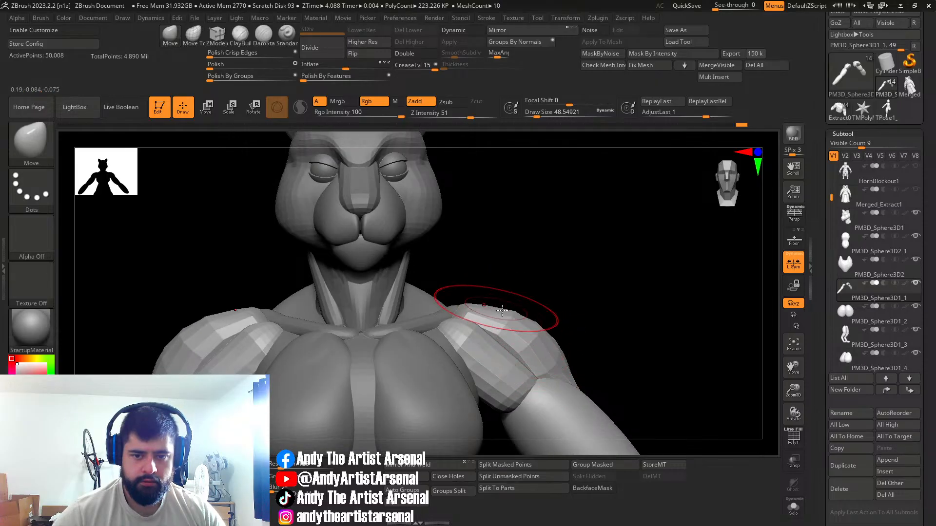
pyautogui.moveTo(514, 302); pyautogui.dragTo(519, 283, button='right')
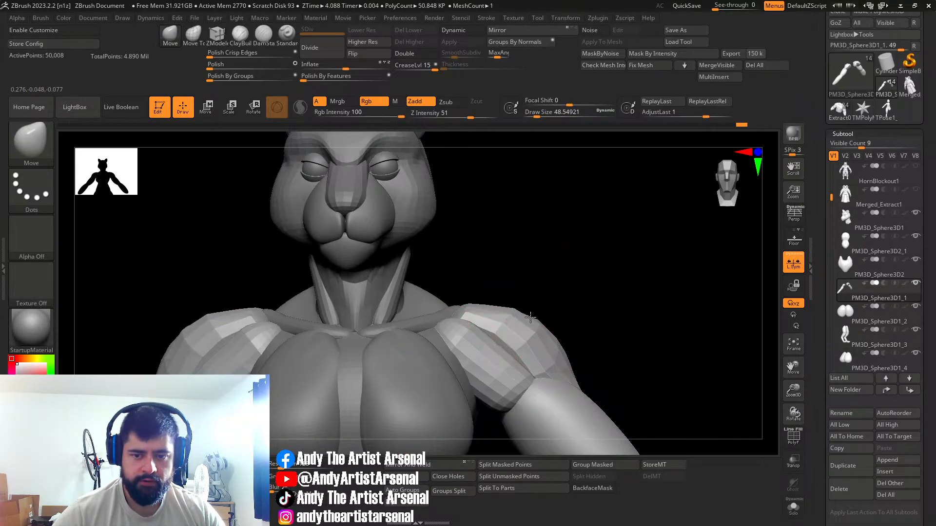
pyautogui.press('space')
pyautogui.keyDown('ctrl'); pyautogui.moveTo(531, 281); pyautogui.dragTo(538, 297, button='right'); pyautogui.keyUp('ctrl')
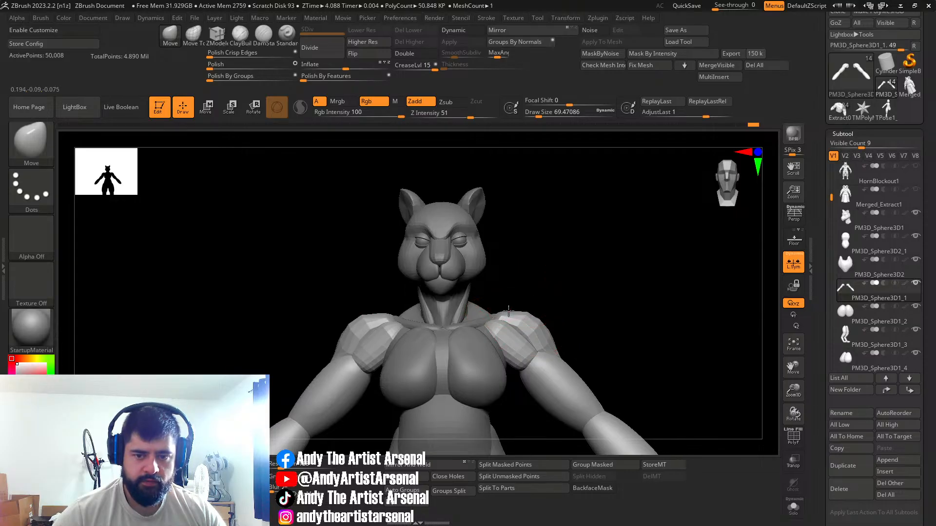
pyautogui.moveTo(513, 311); pyautogui.dragTo(553, 331, button='right')
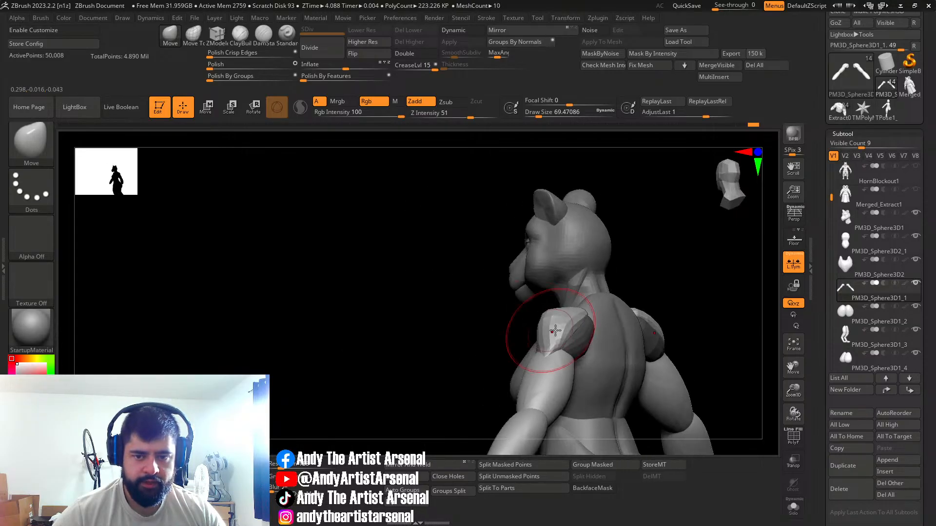
pyautogui.keyDown('shift'); pyautogui.moveTo(616, 329); pyautogui.dragTo(522, 282, button='right'); pyautogui.keyUp('shift')
# Step: Switch to the torso subtool and reshape its sides near the shoulders with Move at draw size about 69
pyautogui.keyDown('alt'); pyautogui.click(590, 317); pyautogui.keyUp('alt')
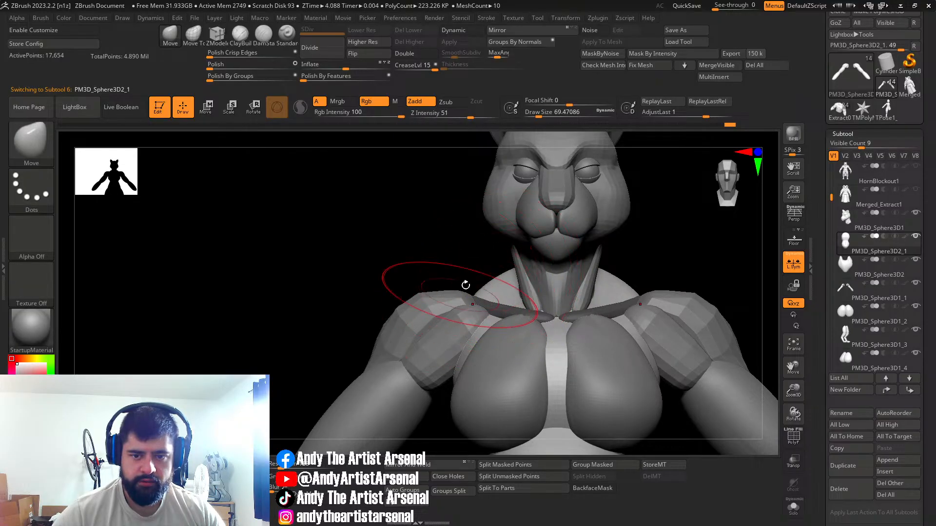
pyautogui.moveTo(472, 293)
pyautogui.mouseDown(button='right')
pyautogui.moveTo(513, 299)
pyautogui.moveTo(502, 292)
pyautogui.moveTo(470, 315)
pyautogui.mouseUp(button='right')
pyautogui.moveTo(461, 312); pyautogui.dragTo(489, 311)
pyautogui.moveTo(488, 310); pyautogui.dragTo(473, 317, button='right')
pyautogui.moveTo(458, 320); pyautogui.dragTo(483, 312)
pyautogui.moveTo(482, 312)
pyautogui.mouseDown(button='right')
pyautogui.moveTo(445, 298)
pyautogui.moveTo(464, 288)
pyautogui.moveTo(506, 297)
pyautogui.moveTo(449, 301)
pyautogui.mouseUp(button='right')
pyautogui.keyDown('ctrl'); pyautogui.moveTo(482, 274); pyautogui.dragTo(492, 229, button='right'); pyautogui.keyUp('ctrl')
pyautogui.moveTo(593, 299)
pyautogui.mouseDown(button='right')
pyautogui.moveTo(560, 304)
pyautogui.moveTo(608, 309)
pyautogui.moveTo(577, 290)
pyautogui.moveTo(595, 292)
pyautogui.moveTo(550, 298)
pyautogui.moveTo(545, 310)
pyautogui.moveTo(556, 308)
pyautogui.moveTo(501, 294)
pyautogui.moveTo(518, 279)
pyautogui.mouseUp(button='right')
# Step: Return to the arm subtool and adjust the upper arm below the shoulder with Move Topological at draw size about 101
pyautogui.keyDown('alt'); pyautogui.click(499, 295); pyautogui.keyUp('alt')
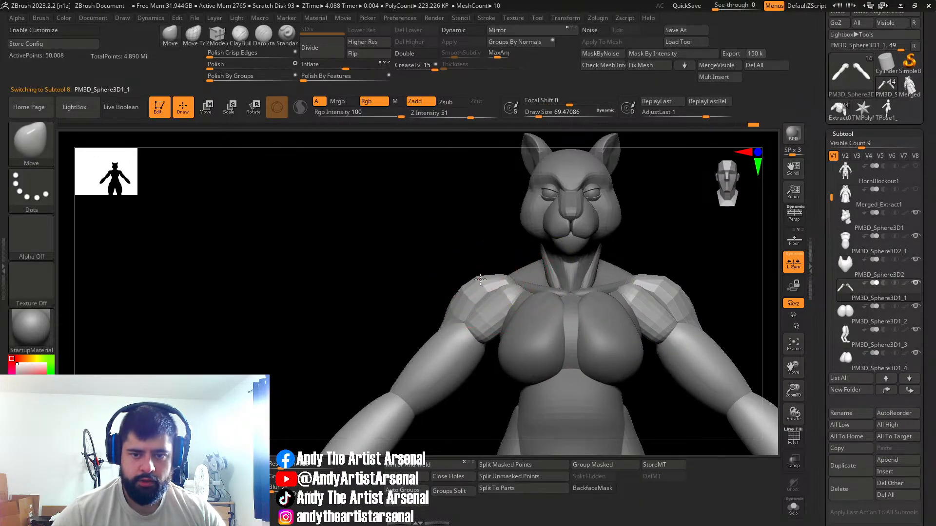
pyautogui.keyDown('ctrl'); pyautogui.moveTo(700, 323); pyautogui.dragTo(535, 312, button='right'); pyautogui.keyUp('ctrl')
pyautogui.click(193, 33)
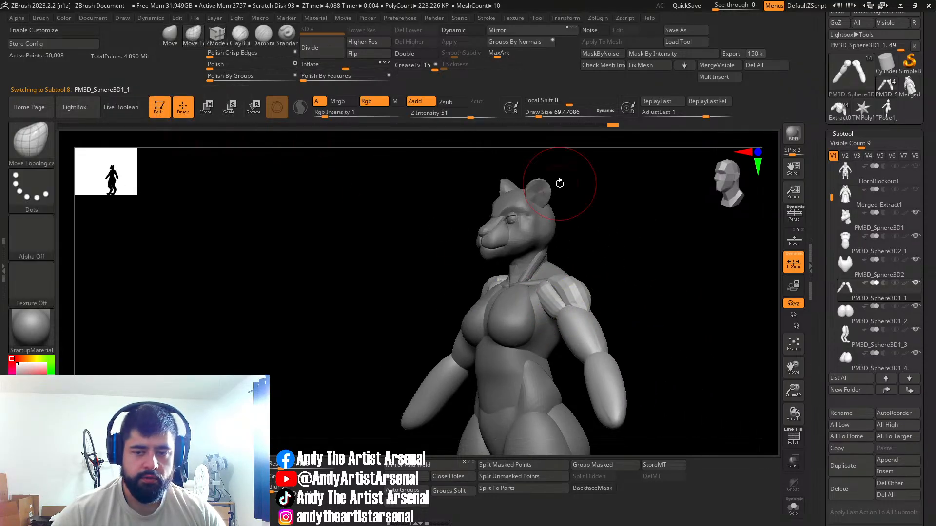
pyautogui.moveTo(657, 280)
pyautogui.mouseDown(button='right')
pyautogui.moveTo(598, 316)
pyautogui.moveTo(539, 314)
pyautogui.moveTo(569, 288)
pyautogui.moveTo(550, 314)
pyautogui.moveTo(535, 312)
pyautogui.moveTo(653, 307)
pyautogui.mouseUp(button='right')
pyautogui.keyDown('ctrl'); pyautogui.moveTo(592, 268); pyautogui.dragTo(579, 248, button='right'); pyautogui.keyUp('ctrl')
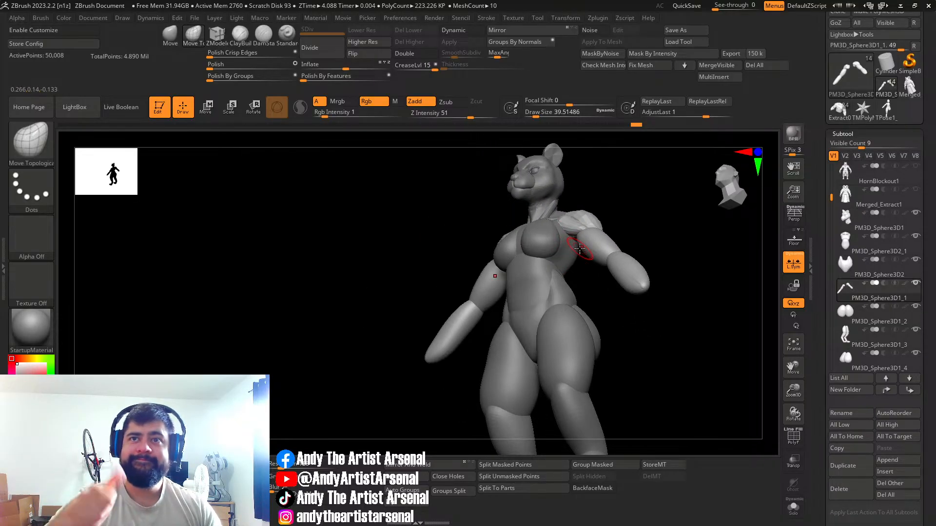
pyautogui.moveTo(579, 248)
pyautogui.mouseDown(button='right')
pyautogui.moveTo(578, 223)
pyautogui.moveTo(578, 286)
pyautogui.moveTo(507, 294)
pyautogui.moveTo(548, 317)
pyautogui.moveTo(599, 323)
pyautogui.moveTo(579, 336)
pyautogui.moveTo(585, 309)
pyautogui.moveTo(574, 303)
pyautogui.moveTo(633, 313)
pyautogui.moveTo(564, 309)
pyautogui.moveTo(587, 306)
pyautogui.moveTo(568, 303)
pyautogui.moveTo(558, 313)
pyautogui.mouseUp(button='right')
pyautogui.press('s')
pyautogui.moveTo(561, 300); pyautogui.dragTo(566, 304)
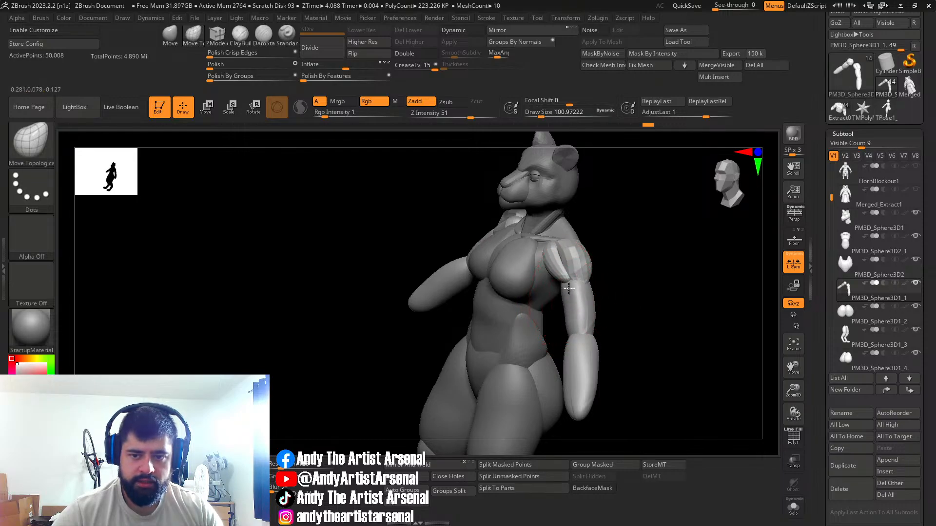
pyautogui.moveTo(568, 293); pyautogui.dragTo(585, 298, button='right')
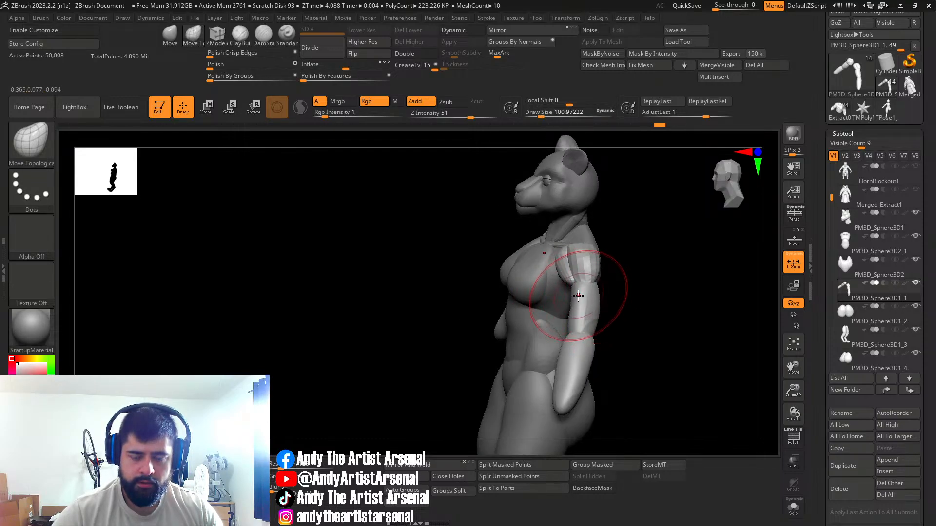
# Step: Switch to the IMM Primitives brush and turn the view to the front of the upper arm
pyautogui.press('b')
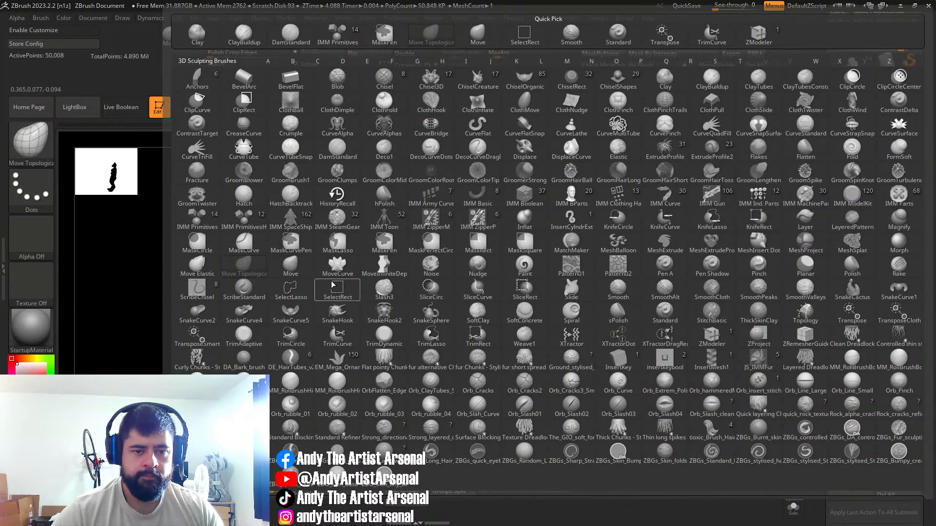
pyautogui.click(195, 219)
pyautogui.moveTo(397, 184)
pyautogui.mouseDown(button='right')
pyautogui.moveTo(568, 324)
pyautogui.moveTo(396, 278)
pyautogui.mouseUp(button='right')
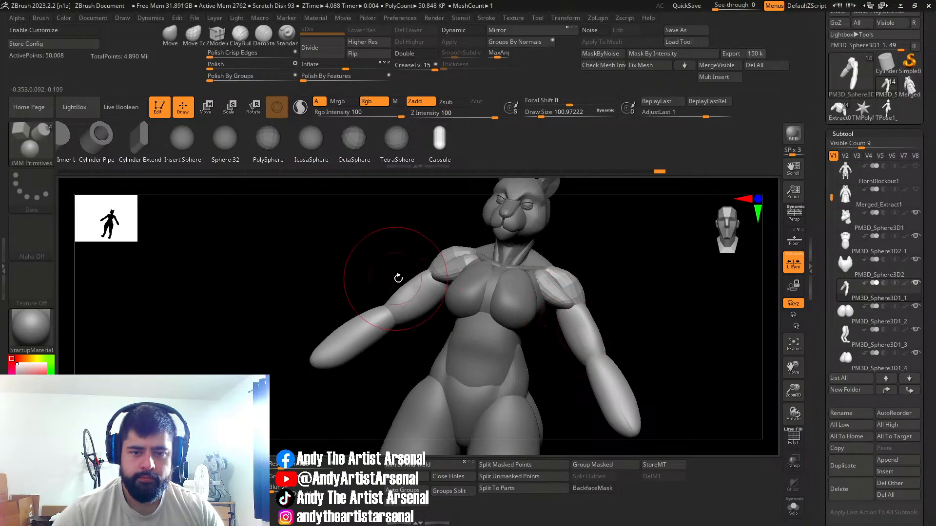
pyautogui.moveTo(422, 295); pyautogui.dragTo(410, 315)
pyautogui.moveTo(436, 306)
pyautogui.mouseDown(button='right')
pyautogui.moveTo(479, 313)
pyautogui.moveTo(430, 345)
pyautogui.moveTo(464, 313)
pyautogui.moveTo(453, 299)
pyautogui.moveTo(430, 299)
pyautogui.mouseUp(button='right')
pyautogui.press('w')
pyautogui.moveTo(431, 299); pyautogui.dragTo(423, 300)
pyautogui.moveTo(453, 298); pyautogui.dragTo(414, 299, button='right')
pyautogui.hotkey('ctrl', 'z')
pyautogui.hotkey('ctrl', 'z')
pyautogui.hotkey('ctrl', 'z')
# Step: Turn off local symmetry and insert an IMM Primitives capsule on the inner front of the upper arm
pyautogui.moveTo(540, 310)
pyautogui.mouseDown(button='right')
pyautogui.moveTo(579, 318)
pyautogui.moveTo(581, 294)
pyautogui.moveTo(604, 288)
pyautogui.mouseUp(button='right')
pyautogui.click(796, 264)
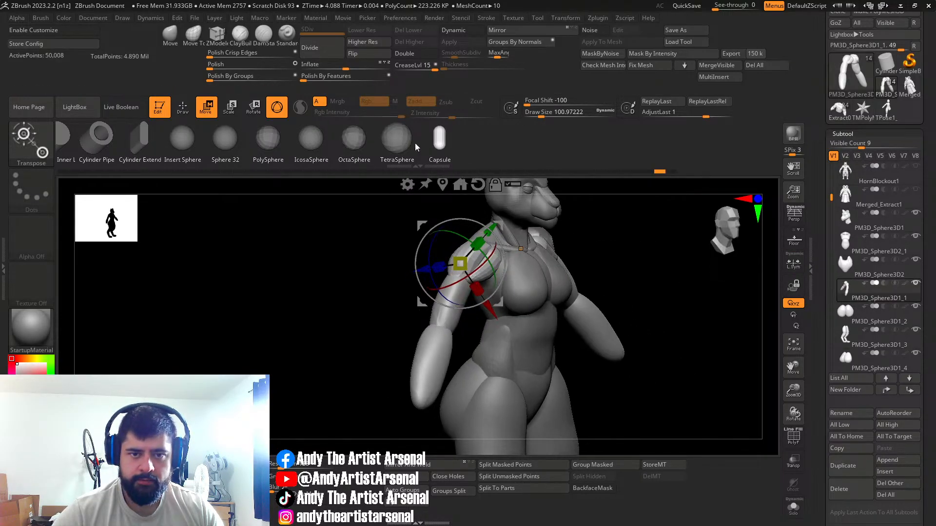
pyautogui.press('q')
pyautogui.moveTo(489, 329); pyautogui.dragTo(461, 316, button='right')
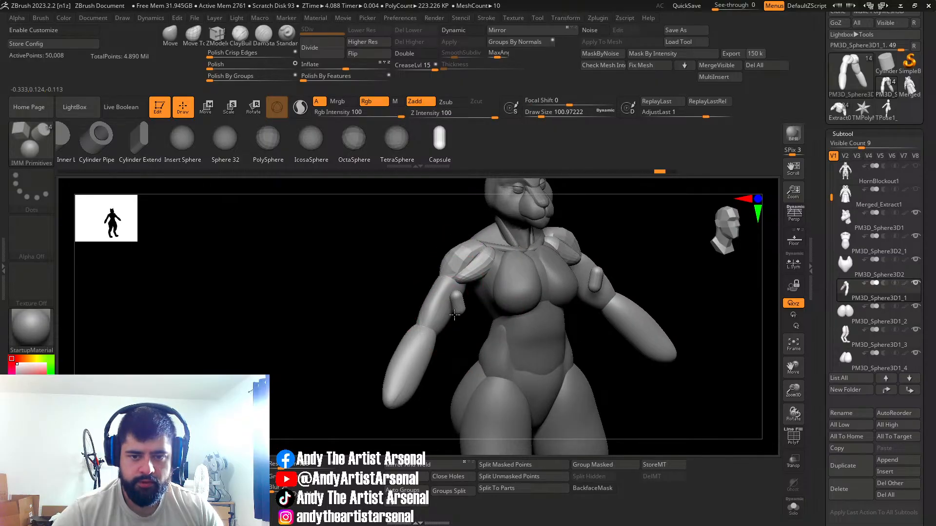
pyautogui.moveTo(440, 319); pyautogui.dragTo(437, 324)
pyautogui.moveTo(436, 323); pyautogui.dragTo(551, 272, button='right')
# Step: Enlarge the new capsule and set it against the front of the upper arm with the gizmo
pyautogui.press('w')
pyautogui.keyDown('alt'); pyautogui.click(449, 210); pyautogui.keyUp('alt')
pyautogui.moveTo(519, 317); pyautogui.dragTo(469, 309, button='right')
pyautogui.moveTo(592, 284); pyautogui.dragTo(568, 334, button='right')
pyautogui.moveTo(565, 327); pyautogui.dragTo(525, 319)
pyautogui.moveTo(560, 314); pyautogui.dragTo(380, 356, button='right')
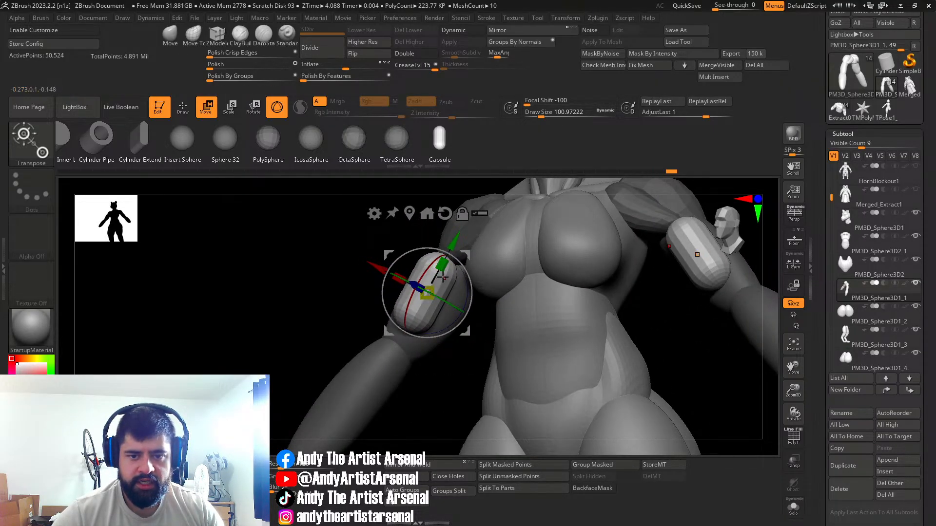
pyautogui.moveTo(437, 292); pyautogui.dragTo(493, 325, button='right')
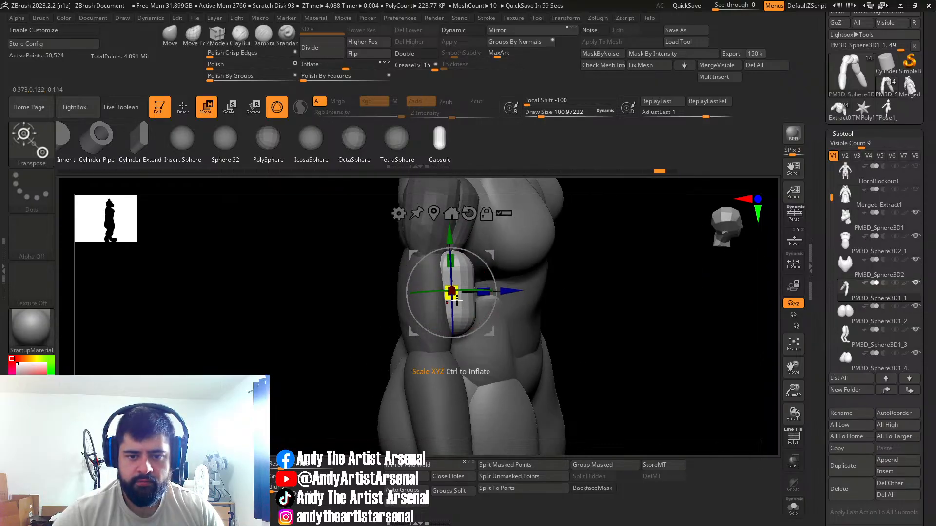
pyautogui.moveTo(528, 359); pyautogui.dragTo(650, 202, button='right')
pyautogui.moveTo(647, 237); pyautogui.dragTo(528, 305, button='right')
# Step: Turn on local symmetry, then align the mirrored capsules with the upper arms and adjust their length with the gizmo
pyautogui.click(794, 265)
pyautogui.keyDown('ctrl'); pyautogui.moveTo(413, 322); pyautogui.dragTo(413, 382, button='right'); pyautogui.keyUp('ctrl')
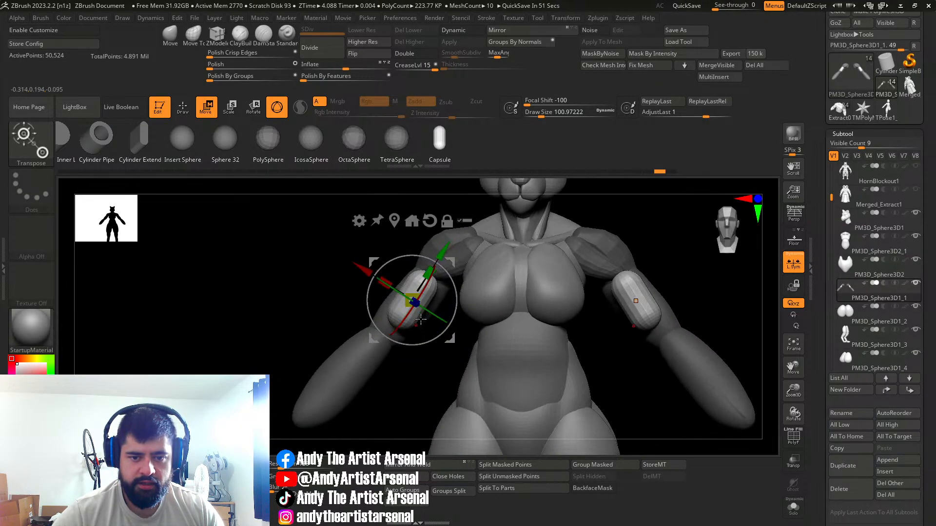
pyautogui.moveTo(421, 294); pyautogui.dragTo(554, 288)
pyautogui.moveTo(554, 288); pyautogui.dragTo(478, 275, button='right')
pyautogui.moveTo(452, 278); pyautogui.dragTo(458, 292)
pyautogui.moveTo(468, 294); pyautogui.dragTo(534, 297, button='right')
pyautogui.moveTo(436, 299); pyautogui.dragTo(398, 279, button='right')
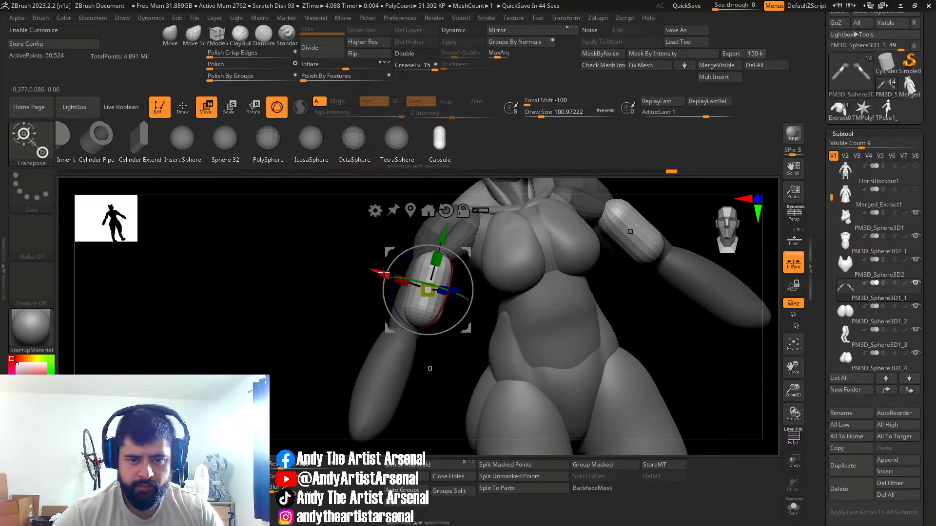
pyautogui.moveTo(383, 273); pyautogui.dragTo(388, 275)
pyautogui.moveTo(417, 269); pyautogui.dragTo(422, 261, button='right')
pyautogui.moveTo(415, 254); pyautogui.dragTo(423, 253)
pyautogui.moveTo(423, 258)
pyautogui.mouseDown(button='right')
pyautogui.moveTo(467, 288)
pyautogui.moveTo(437, 252)
pyautogui.mouseUp(button='right')
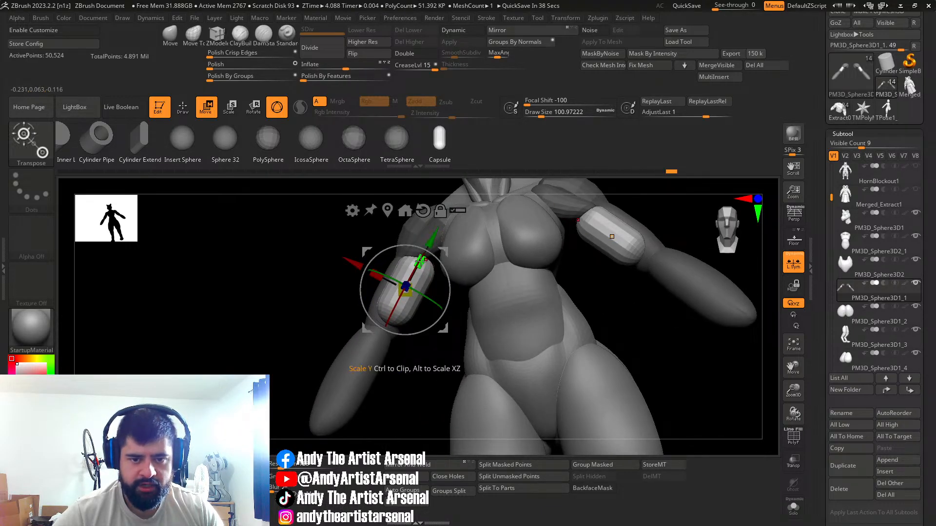
pyautogui.moveTo(409, 282)
pyautogui.keyDown('alt'); pyautogui.mouseDown(button='right')
pyautogui.moveTo(407, 300)
pyautogui.moveTo(422, 309)
pyautogui.moveTo(448, 288)
pyautogui.mouseUp(button='right'); pyautogui.keyUp('alt')
# Step: Shape the front capsule into a biceps tapering under the shoulder muscle with Move at draw sizes of about 49 to 64
pyautogui.press('q')
pyautogui.click(168, 33)
pyautogui.press('s')
pyautogui.moveTo(394, 302)
pyautogui.mouseDown(button='right')
pyautogui.moveTo(370, 304)
pyautogui.moveTo(402, 283)
pyautogui.mouseUp(button='right')
pyautogui.moveTo(396, 308); pyautogui.dragTo(377, 347)
pyautogui.moveTo(377, 346)
pyautogui.mouseDown(button='right')
pyautogui.moveTo(428, 301)
pyautogui.moveTo(378, 239)
pyautogui.moveTo(408, 243)
pyautogui.moveTo(369, 239)
pyautogui.moveTo(380, 217)
pyautogui.moveTo(405, 240)
pyautogui.mouseUp(button='right')
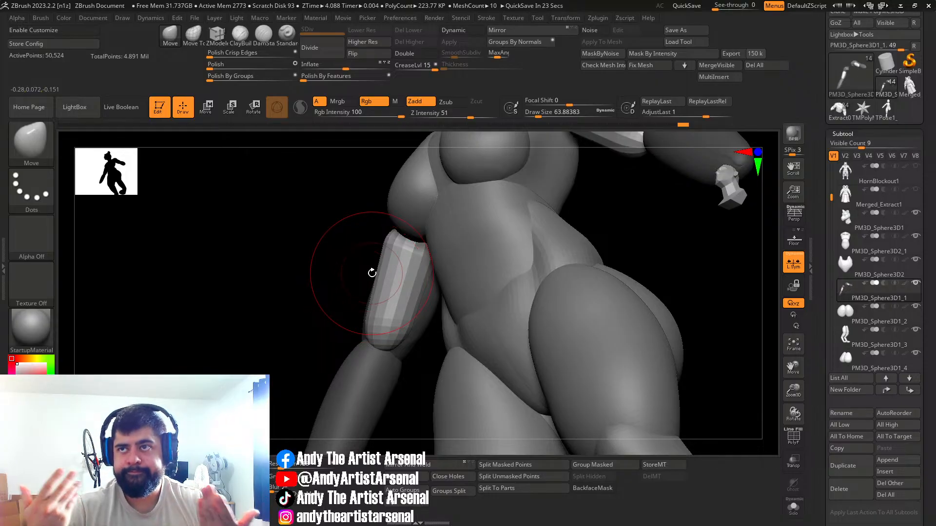
pyautogui.moveTo(372, 273)
pyautogui.mouseDown(button='right')
pyautogui.moveTo(412, 229)
pyautogui.moveTo(398, 244)
pyautogui.moveTo(427, 240)
pyautogui.moveTo(445, 320)
pyautogui.moveTo(429, 244)
pyautogui.moveTo(443, 277)
pyautogui.moveTo(421, 259)
pyautogui.mouseUp(button='right')
pyautogui.moveTo(429, 219); pyautogui.dragTo(438, 263, button='right')
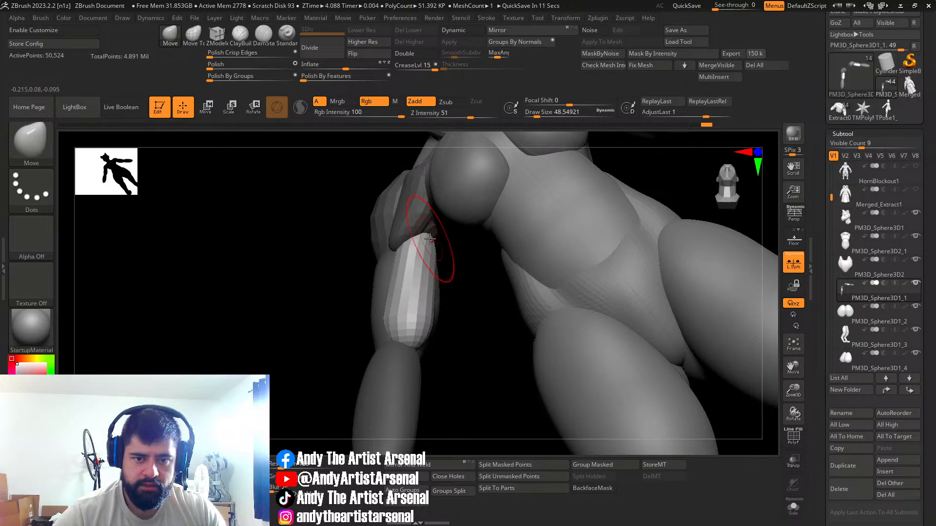
pyautogui.moveTo(427, 230); pyautogui.dragTo(427, 273, button='right')
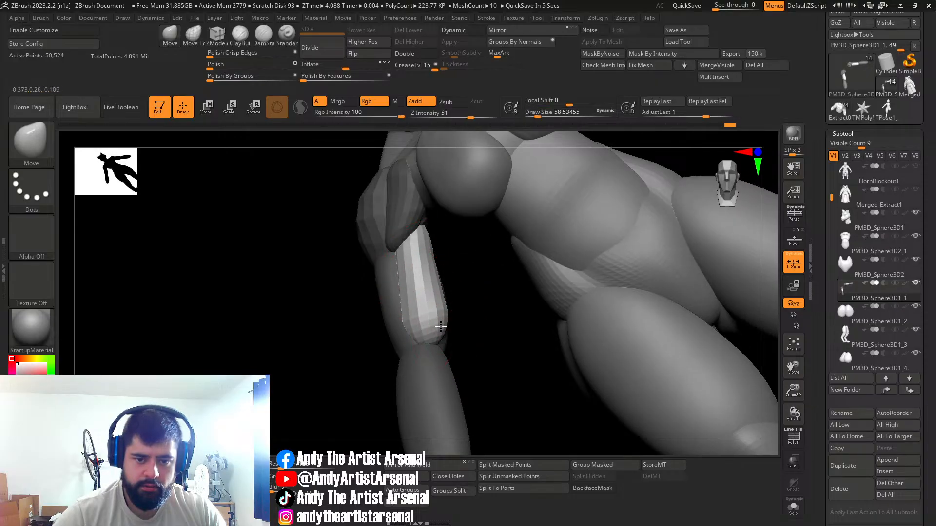
pyautogui.moveTo(441, 326); pyautogui.dragTo(422, 340, button='right')
pyautogui.moveTo(422, 288); pyautogui.dragTo(444, 323, button='right')
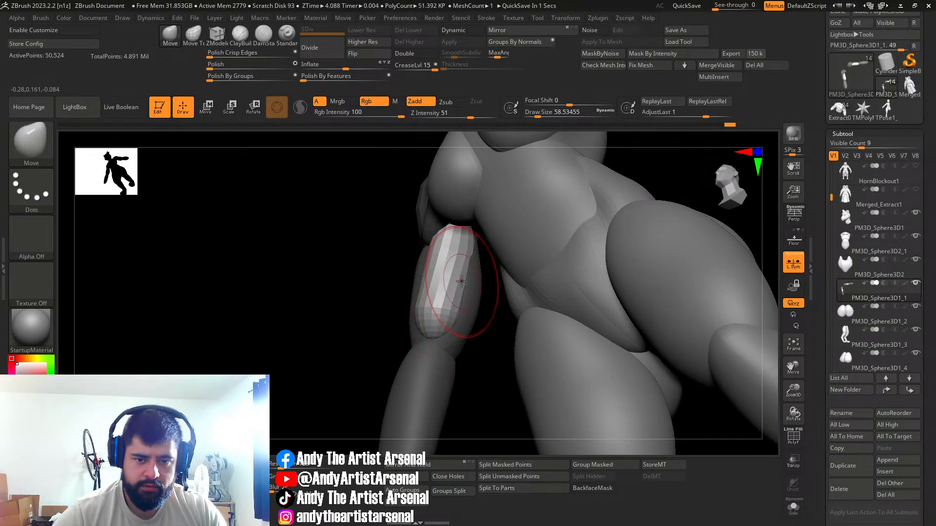
pyautogui.moveTo(461, 281); pyautogui.dragTo(541, 225, button='right')
pyautogui.moveTo(575, 248); pyautogui.dragTo(538, 259, button='right')
# Step: Examine the biceps and the arm proportions on the whole figure from several angles
pyautogui.moveTo(590, 222)
pyautogui.keyDown('alt'); pyautogui.mouseDown(button='right')
pyautogui.moveTo(534, 278)
pyautogui.moveTo(463, 312)
pyautogui.mouseUp(button='right'); pyautogui.keyUp('alt')
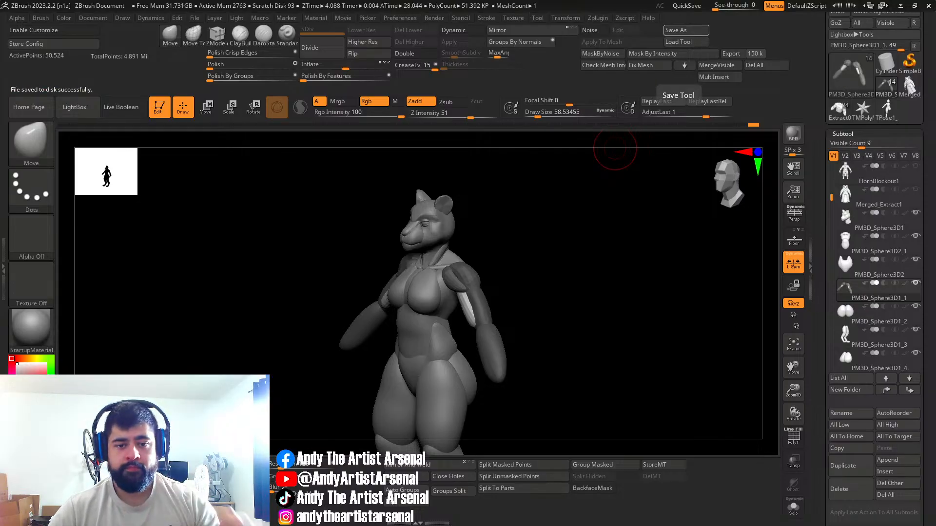
pyautogui.moveTo(501, 286); pyautogui.dragTo(523, 273)
pyautogui.keyDown('alt'); pyautogui.moveTo(512, 275); pyautogui.dragTo(584, 284); pyautogui.keyUp('alt')
pyautogui.moveTo(399, 280)
pyautogui.mouseDown()
pyautogui.moveTo(422, 277)
pyautogui.moveTo(407, 298)
pyautogui.moveTo(393, 282)
pyautogui.mouseUp()
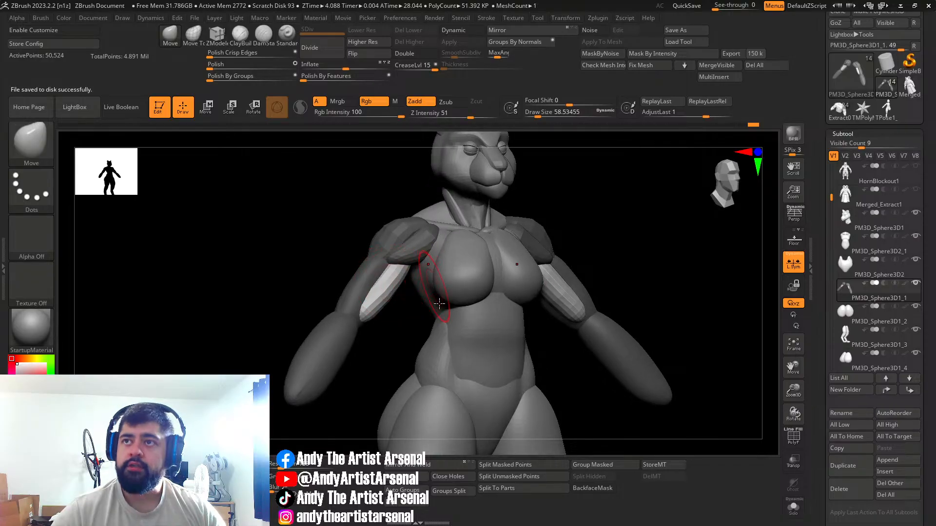
pyautogui.moveTo(426, 281); pyautogui.dragTo(385, 278, button='right')
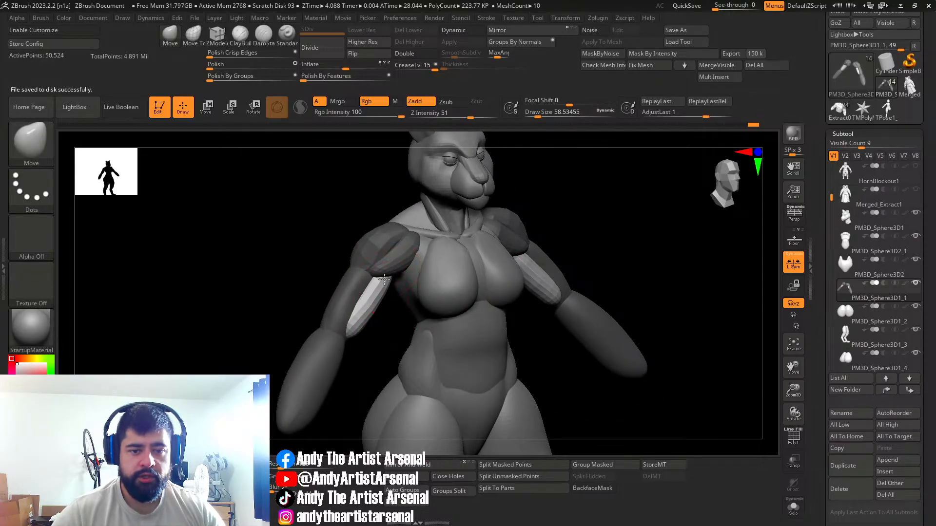
pyautogui.keyDown('alt'); pyautogui.moveTo(586, 282); pyautogui.dragTo(336, 339); pyautogui.keyUp('alt')
pyautogui.press('f')
pyautogui.keyDown('alt'); pyautogui.moveTo(563, 302); pyautogui.dragTo(335, 348); pyautogui.keyUp('alt')
pyautogui.keyDown('alt'); pyautogui.moveTo(275, 320); pyautogui.dragTo(554, 222); pyautogui.keyUp('alt')
pyautogui.keyDown('alt'); pyautogui.moveTo(359, 296); pyautogui.dragTo(336, 285); pyautogui.keyUp('alt')
pyautogui.moveTo(336, 285); pyautogui.dragTo(445, 308, button='right')
# Step: Invert the mask and refine the upper arm's biceps area with Move Topological at draw size about 59
pyautogui.moveTo(439, 343)
pyautogui.mouseDown(button='right')
pyautogui.moveTo(445, 351)
pyautogui.moveTo(428, 349)
pyautogui.moveTo(439, 260)
pyautogui.moveTo(417, 291)
pyautogui.moveTo(423, 338)
pyautogui.moveTo(426, 303)
pyautogui.mouseUp(button='right')
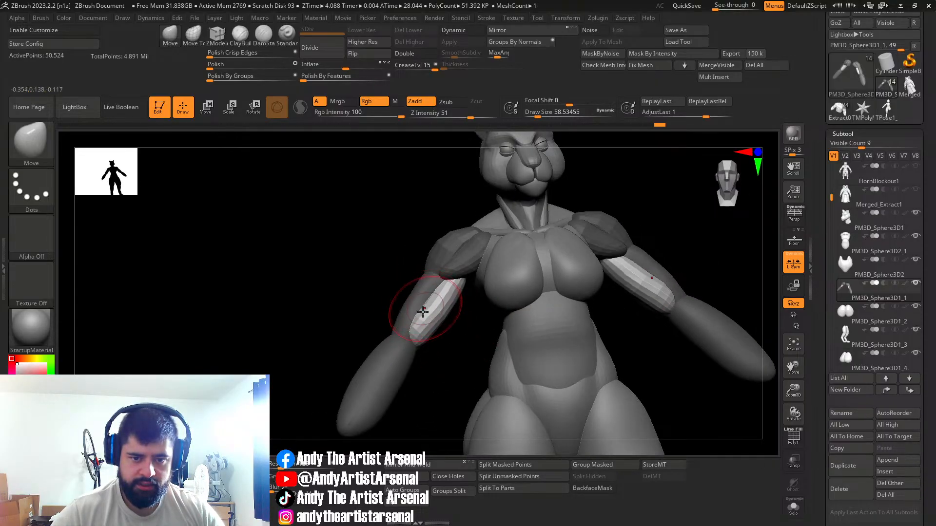
pyautogui.moveTo(467, 281)
pyautogui.mouseDown(button='right')
pyautogui.moveTo(453, 292)
pyautogui.moveTo(442, 330)
pyautogui.moveTo(418, 330)
pyautogui.moveTo(439, 313)
pyautogui.moveTo(415, 298)
pyautogui.moveTo(559, 291)
pyautogui.moveTo(483, 277)
pyautogui.moveTo(366, 292)
pyautogui.moveTo(390, 305)
pyautogui.moveTo(386, 284)
pyautogui.mouseUp(button='right')
pyautogui.click(189, 41)
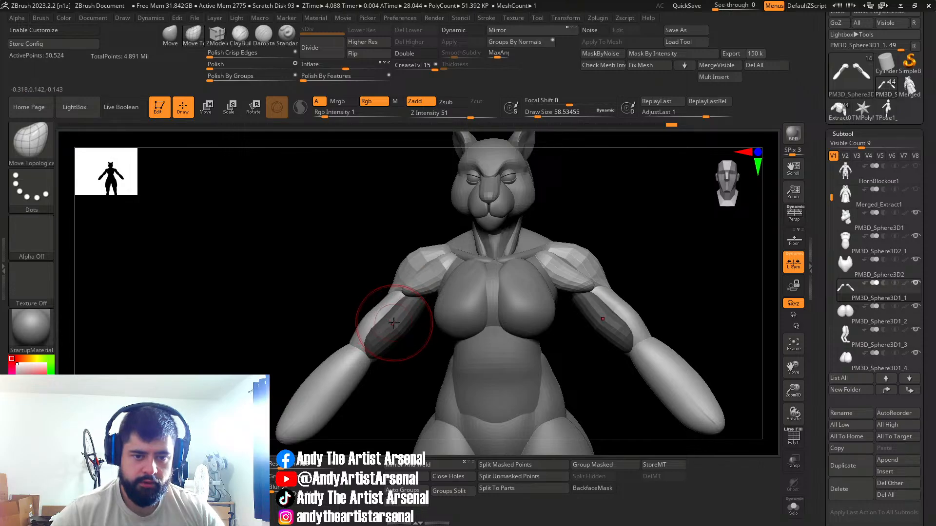
pyautogui.keyDown('ctrl'); pyautogui.click(397, 372); pyautogui.keyUp('ctrl')
pyautogui.moveTo(398, 328); pyautogui.dragTo(384, 318)
pyautogui.moveTo(387, 313)
pyautogui.mouseDown(button='right')
pyautogui.moveTo(396, 295)
pyautogui.moveTo(347, 316)
pyautogui.mouseUp(button='right')
pyautogui.moveTo(378, 331); pyautogui.dragTo(367, 326)
pyautogui.moveTo(367, 325)
pyautogui.mouseDown(button='right')
pyautogui.moveTo(400, 313)
pyautogui.moveTo(379, 263)
pyautogui.mouseUp(button='right')
# Step: Pull the lower end of the biceps inward above the elbow with Move Topological at draw size about 88
pyautogui.moveTo(578, 312)
pyautogui.mouseDown(button='right')
pyautogui.moveTo(541, 311)
pyautogui.moveTo(576, 321)
pyautogui.moveTo(535, 351)
pyautogui.moveTo(551, 353)
pyautogui.moveTo(577, 293)
pyautogui.moveTo(528, 276)
pyautogui.moveTo(581, 268)
pyautogui.moveTo(591, 299)
pyautogui.moveTo(623, 279)
pyautogui.moveTo(597, 271)
pyautogui.moveTo(587, 292)
pyautogui.moveTo(543, 317)
pyautogui.moveTo(585, 317)
pyautogui.moveTo(566, 312)
pyautogui.mouseUp(button='right')
pyautogui.press('s')
pyautogui.moveTo(564, 330); pyautogui.dragTo(571, 330)
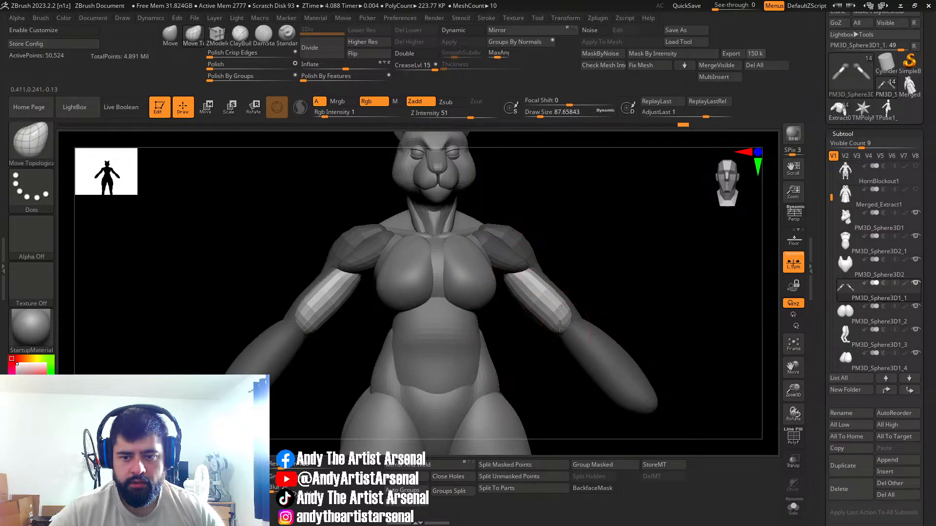
pyautogui.moveTo(558, 319)
pyautogui.mouseDown()
pyautogui.moveTo(545, 317)
pyautogui.moveTo(563, 311)
pyautogui.mouseUp()
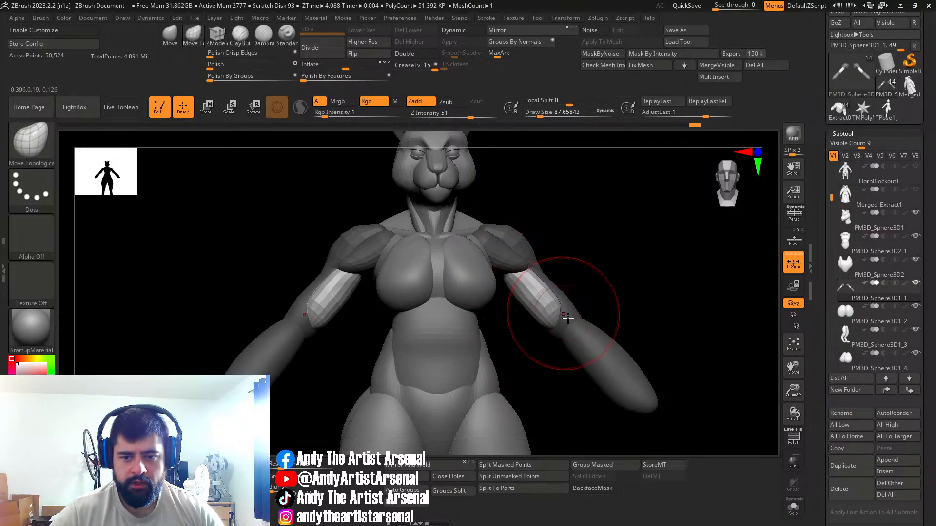
# Step: Reshape the arm around the elbow beside the masked biceps with the Move brush at draw size about 94
pyautogui.click(170, 34)
pyautogui.moveTo(304, 318); pyautogui.dragTo(299, 328, button='right')
pyautogui.moveTo(302, 329); pyautogui.dragTo(295, 324)
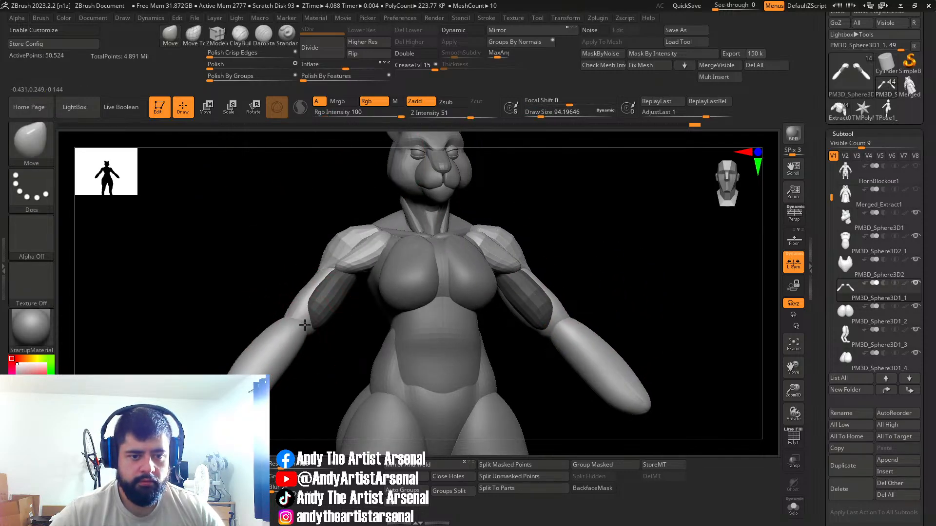
pyautogui.moveTo(295, 320); pyautogui.dragTo(294, 327, button='right')
pyautogui.moveTo(294, 328); pyautogui.dragTo(302, 324)
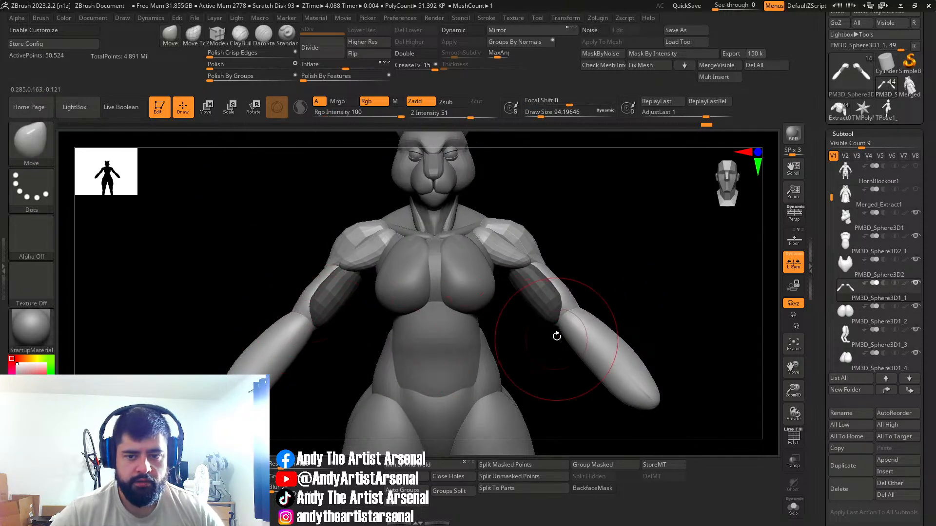
# Step: Reshape the end of the forearm on the whole figure with the Move brush at draw size about 130
pyautogui.moveTo(587, 325); pyautogui.dragTo(561, 329, button='right')
pyautogui.keyDown('shift'); pyautogui.moveTo(656, 335); pyautogui.dragTo(634, 329, button='right'); pyautogui.keyUp('shift')
pyautogui.moveTo(633, 329)
pyautogui.keyDown('ctrl'); pyautogui.mouseDown(button='right')
pyautogui.moveTo(549, 322)
pyautogui.moveTo(470, 271)
pyautogui.mouseUp(button='right'); pyautogui.keyUp('ctrl')
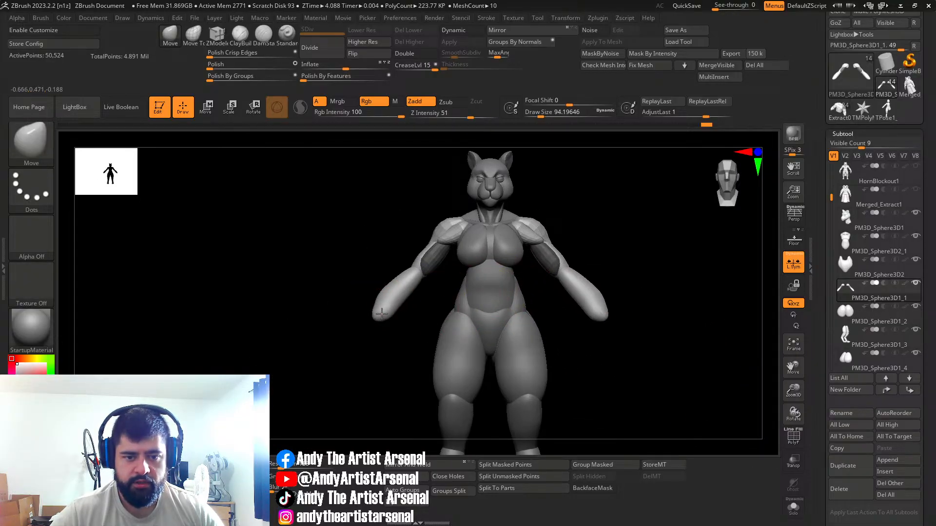
pyautogui.press('s')
pyautogui.moveTo(373, 312); pyautogui.dragTo(386, 306)
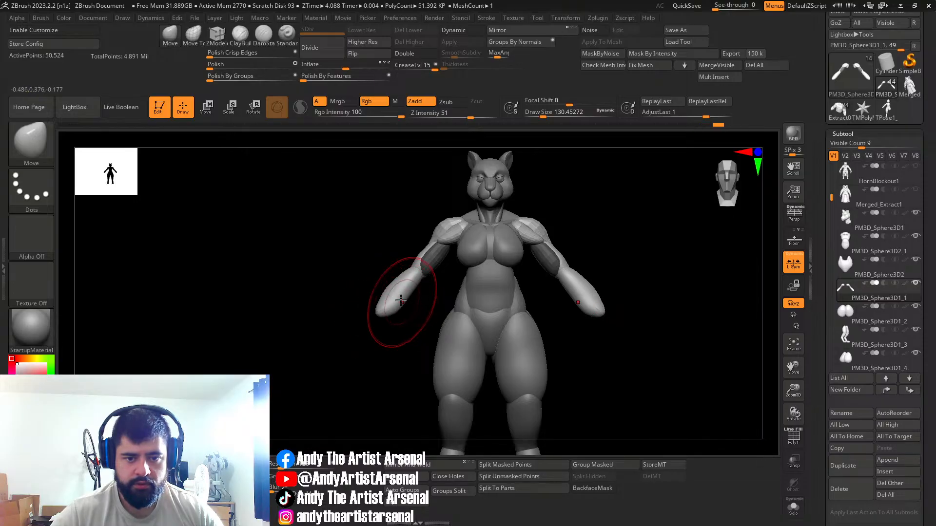
pyautogui.moveTo(596, 296); pyautogui.dragTo(586, 288)
# Step: Invert the mask and adjust the lower biceps near the elbow with the Move brush at draw size about 94
pyautogui.moveTo(601, 289)
pyautogui.mouseDown(button='right')
pyautogui.moveTo(565, 288)
pyautogui.moveTo(570, 305)
pyautogui.moveTo(605, 292)
pyautogui.moveTo(609, 267)
pyautogui.moveTo(620, 276)
pyautogui.moveTo(585, 282)
pyautogui.moveTo(595, 272)
pyautogui.mouseUp(button='right')
pyautogui.keyDown('ctrl'); pyautogui.click(604, 258); pyautogui.keyUp('ctrl')
pyautogui.press('s')
pyautogui.moveTo(585, 264); pyautogui.dragTo(584, 259)
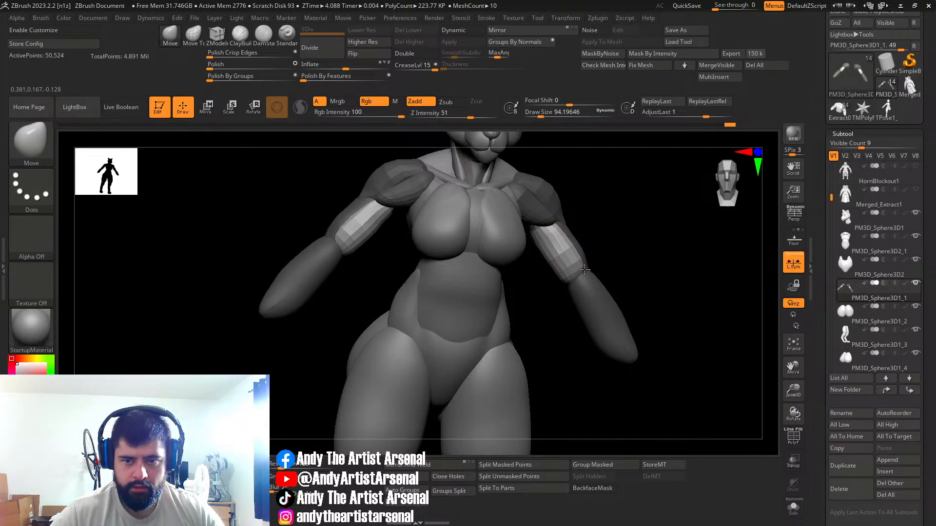
pyautogui.moveTo(590, 259); pyautogui.dragTo(574, 255, button='right')
pyautogui.moveTo(574, 255); pyautogui.dragTo(570, 258)
pyautogui.moveTo(577, 253); pyautogui.dragTo(546, 246, button='right')
pyautogui.moveTo(601, 232)
pyautogui.mouseDown(button='right')
pyautogui.moveTo(548, 272)
pyautogui.moveTo(422, 265)
pyautogui.moveTo(452, 278)
pyautogui.moveTo(424, 270)
pyautogui.moveTo(445, 267)
pyautogui.mouseUp(button='right')
# Step: Carve the side of the upper arm next to the biceps with DamStandard at draw size about 53
pyautogui.click(262, 35)
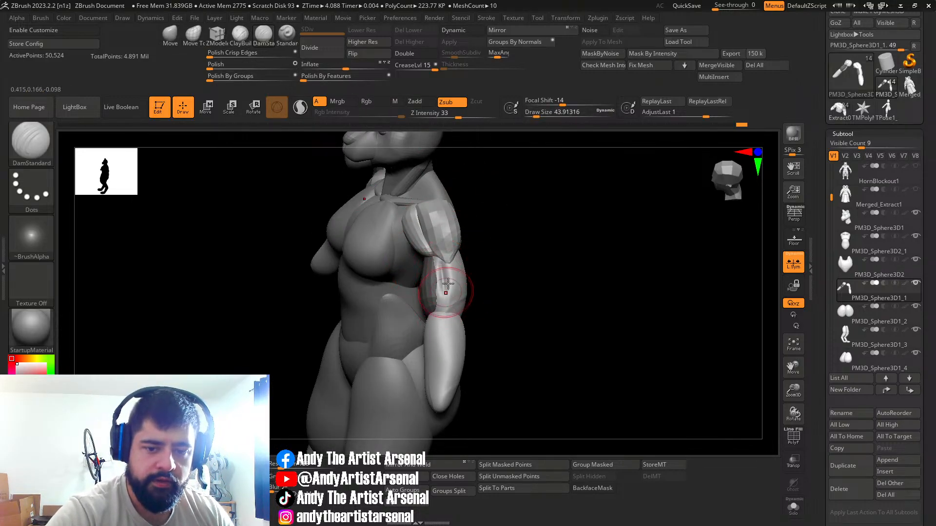
pyautogui.hotkey('ctrl', 'z')
pyautogui.press('s')
pyautogui.moveTo(446, 295); pyautogui.dragTo(447, 295)
pyautogui.moveTo(446, 288)
pyautogui.mouseDown()
pyautogui.moveTo(444, 313)
pyautogui.moveTo(440, 276)
pyautogui.mouseUp()
pyautogui.moveTo(440, 283); pyautogui.dragTo(638, 374, button='right')
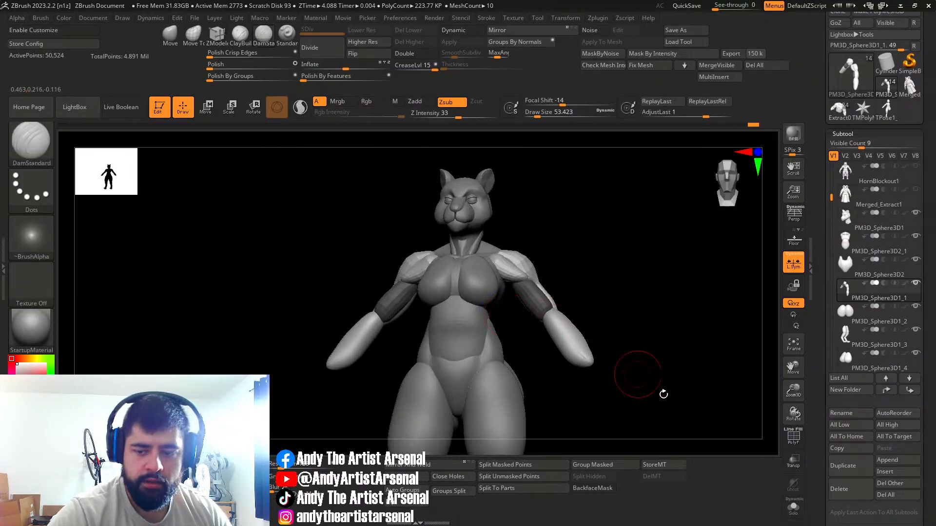
# Step: Isolate the arm subtool to examine the muscles, and check the arms on the whole figure from front and back
pyautogui.click(794, 516)
pyautogui.moveTo(460, 329)
pyautogui.mouseDown(button='right')
pyautogui.moveTo(430, 261)
pyautogui.moveTo(492, 304)
pyautogui.moveTo(462, 299)
pyautogui.mouseUp(button='right')
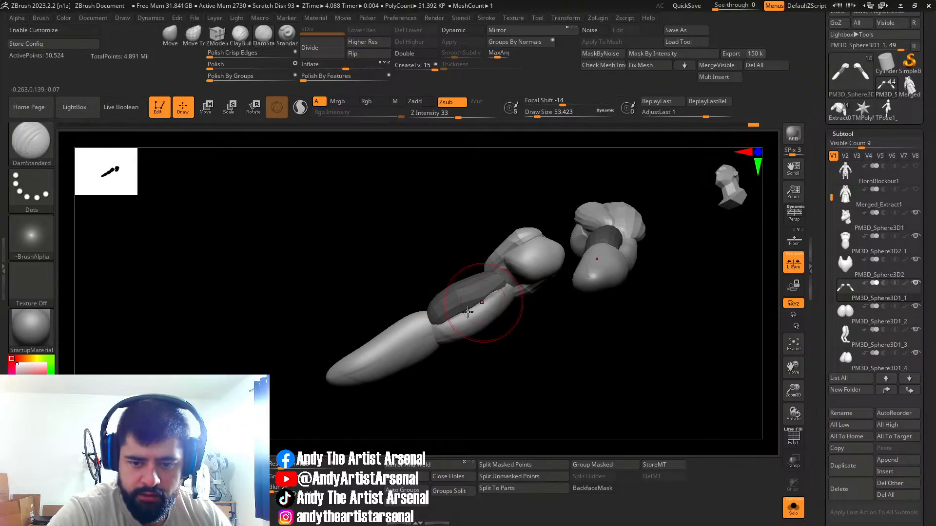
pyautogui.moveTo(502, 292); pyautogui.dragTo(592, 395, button='right')
pyautogui.click(793, 508)
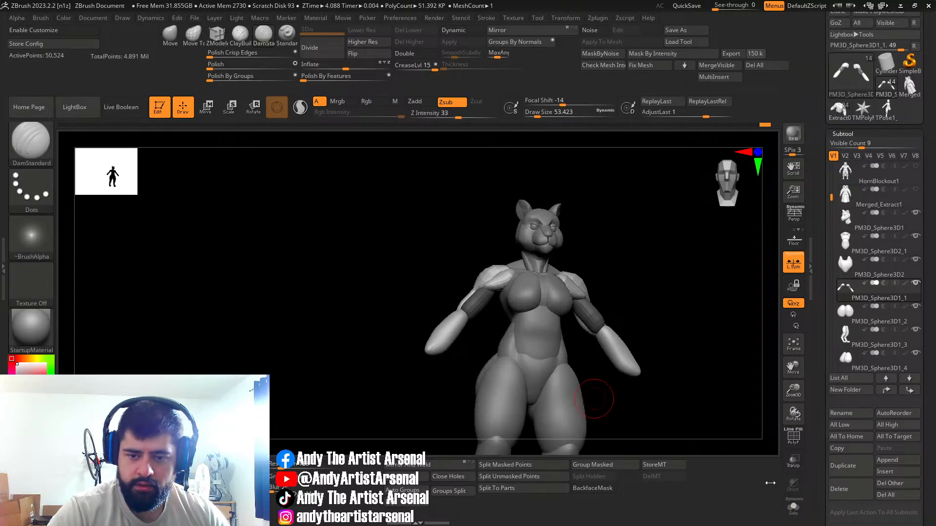
pyautogui.moveTo(532, 340)
pyautogui.mouseDown(button='right')
pyautogui.moveTo(668, 344)
pyautogui.moveTo(585, 314)
pyautogui.moveTo(629, 324)
pyautogui.moveTo(624, 349)
pyautogui.moveTo(610, 332)
pyautogui.moveTo(555, 363)
pyautogui.moveTo(612, 382)
pyautogui.mouseUp(button='right')
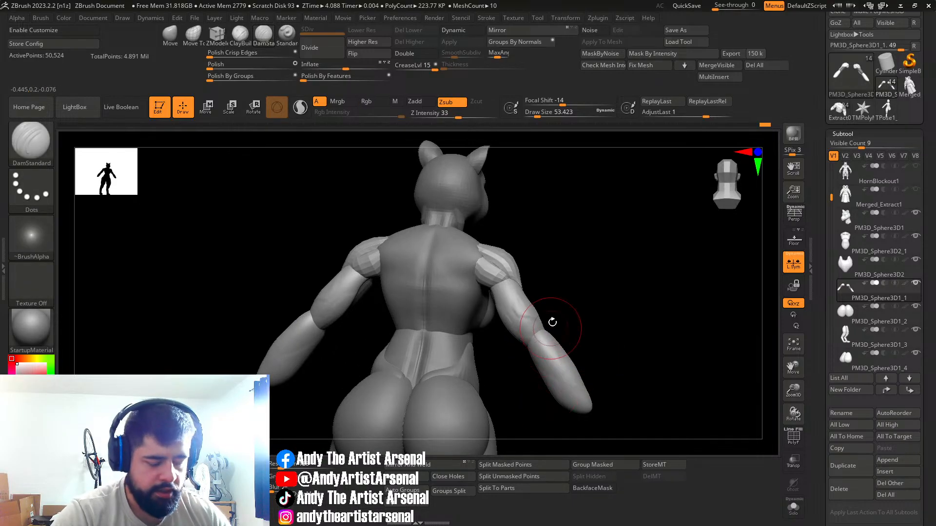
# Step: Insert the Circular_11 disc from IMM ModelKit at the back of the elbow at draw size about 24
pyautogui.press('b')
pyautogui.click(856, 202)
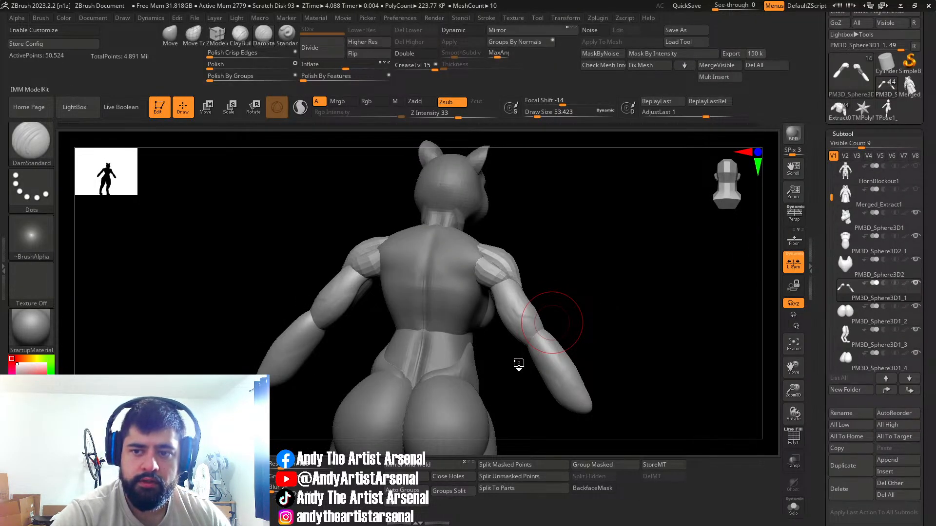
pyautogui.moveTo(736, 146); pyautogui.dragTo(678, 155)
pyautogui.click(214, 140)
pyautogui.keyDown('ctrl'); pyautogui.moveTo(524, 347); pyautogui.dragTo(543, 334, button='right'); pyautogui.keyUp('ctrl')
pyautogui.press('s')
pyautogui.moveTo(543, 334); pyautogui.dragTo(541, 334)
pyautogui.moveTo(541, 334); pyautogui.dragTo(551, 337, button='right')
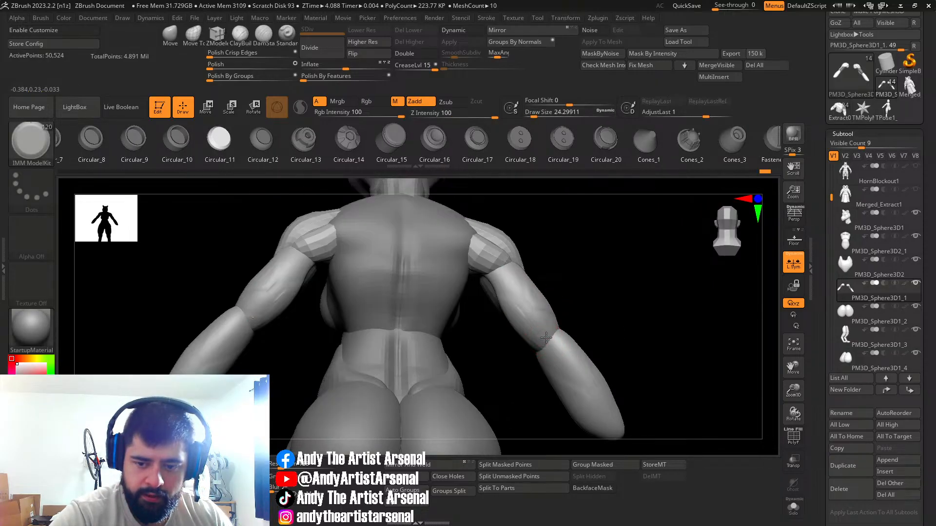
pyautogui.moveTo(554, 345); pyautogui.dragTo(554, 348)
pyautogui.moveTo(553, 348); pyautogui.dragTo(581, 345, button='right')
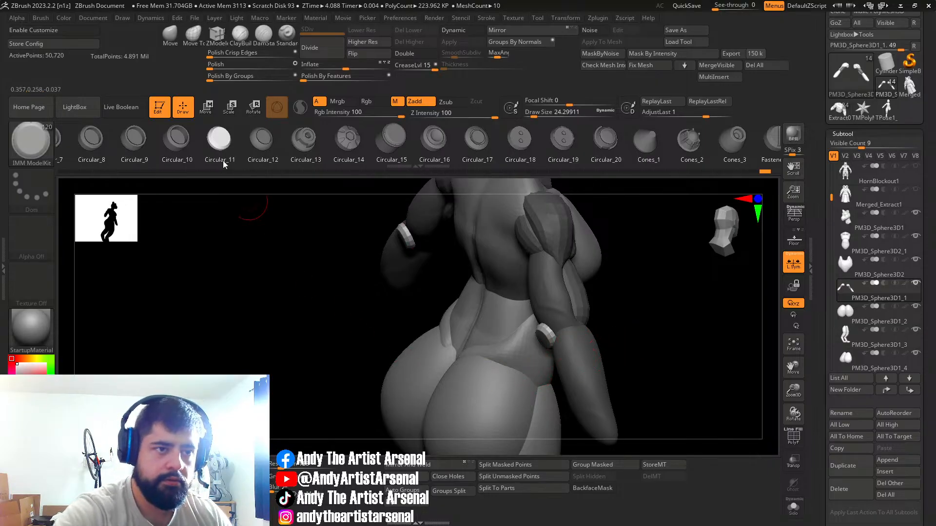
# Step: Turn off local symmetry and place the Circular_11 disc again on the back of the elbow
pyautogui.press('w')
pyautogui.moveTo(677, 348)
pyautogui.mouseDown(button='right')
pyautogui.moveTo(650, 371)
pyautogui.moveTo(671, 343)
pyautogui.mouseUp(button='right')
pyautogui.moveTo(705, 312); pyautogui.dragTo(604, 312, button='right')
pyautogui.moveTo(510, 302); pyautogui.dragTo(576, 389, button='right')
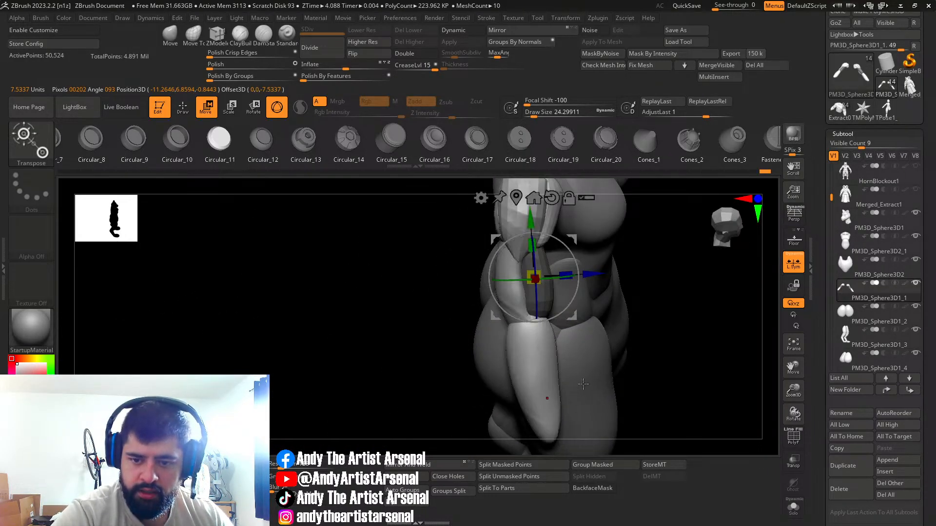
pyautogui.click(796, 267)
pyautogui.keyDown('ctrl'); pyautogui.keyDown('shift'); pyautogui.click(545, 302); pyautogui.keyUp('shift'); pyautogui.keyUp('ctrl')
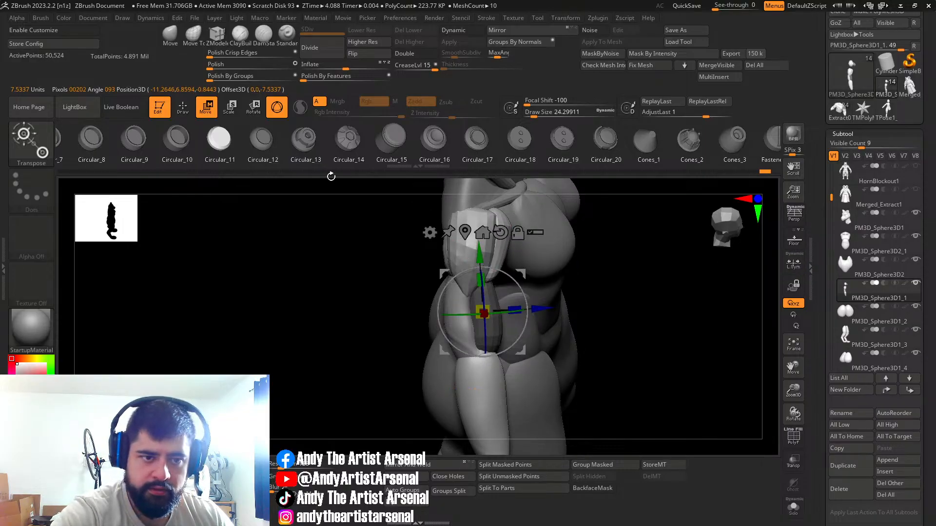
pyautogui.keyDown('ctrl'); pyautogui.keyDown('shift'); pyautogui.click(556, 360); pyautogui.keyUp('shift'); pyautogui.keyUp('ctrl')
pyautogui.moveTo(557, 363); pyautogui.dragTo(562, 342, button='right')
pyautogui.press('q')
pyautogui.moveTo(502, 366); pyautogui.dragTo(495, 363, button='right')
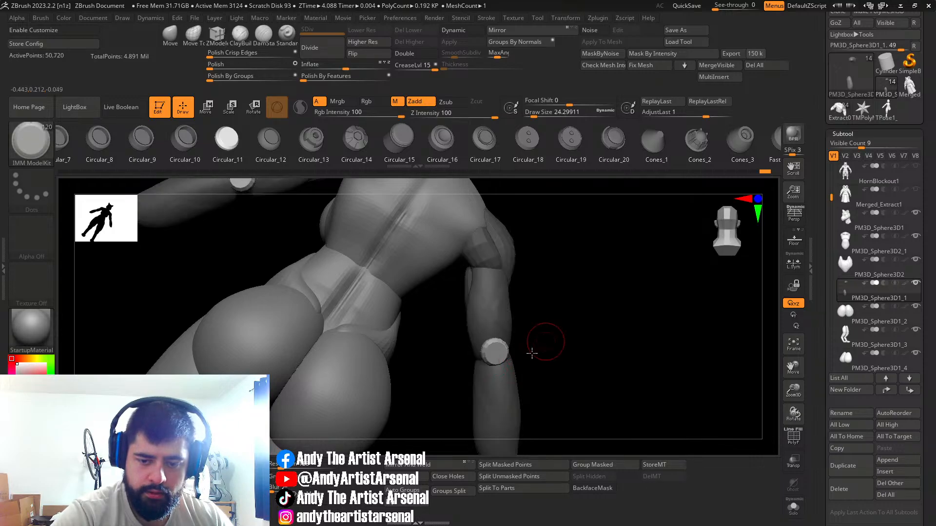
# Step: Position and scale the elbow disc with the gizmo, and turn local symmetry back on
pyautogui.moveTo(534, 351); pyautogui.dragTo(495, 367, button='right')
pyautogui.press('w')
pyautogui.moveTo(465, 395); pyautogui.dragTo(488, 363, button='right')
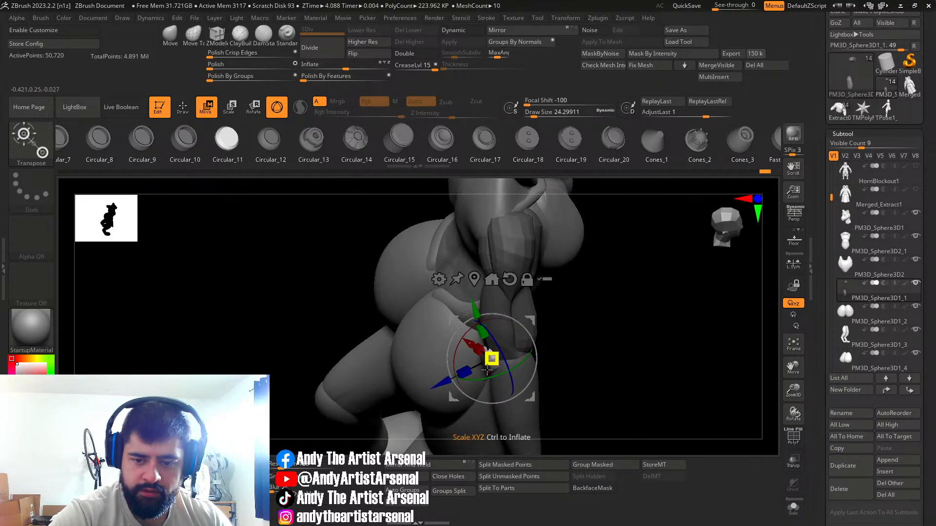
pyautogui.moveTo(452, 394); pyautogui.dragTo(575, 344, button='right')
pyautogui.moveTo(538, 403); pyautogui.dragTo(484, 369, button='right')
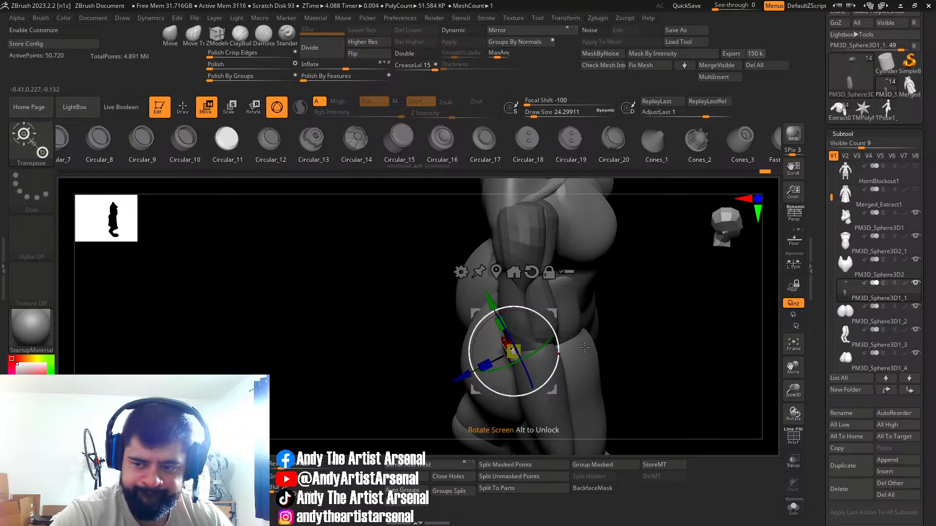
pyautogui.click(787, 267)
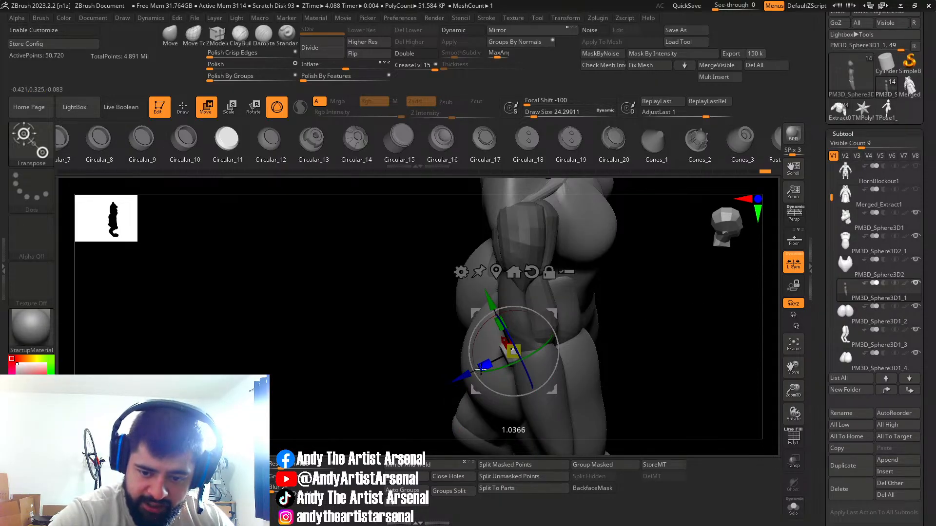
pyautogui.press('q')
pyautogui.moveTo(481, 369)
pyautogui.mouseDown(button='right')
pyautogui.moveTo(541, 361)
pyautogui.moveTo(571, 341)
pyautogui.mouseUp(button='right')
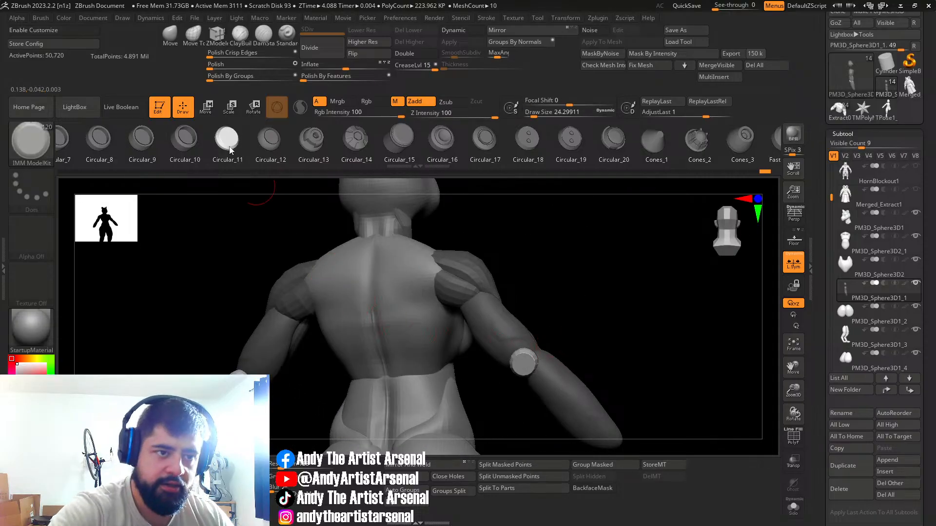
# Step: Shape the elbow disc into a bony tip with the Move brush at draw size about 31 and smooth it
pyautogui.press('b')
pyautogui.press('m')
pyautogui.press('v')
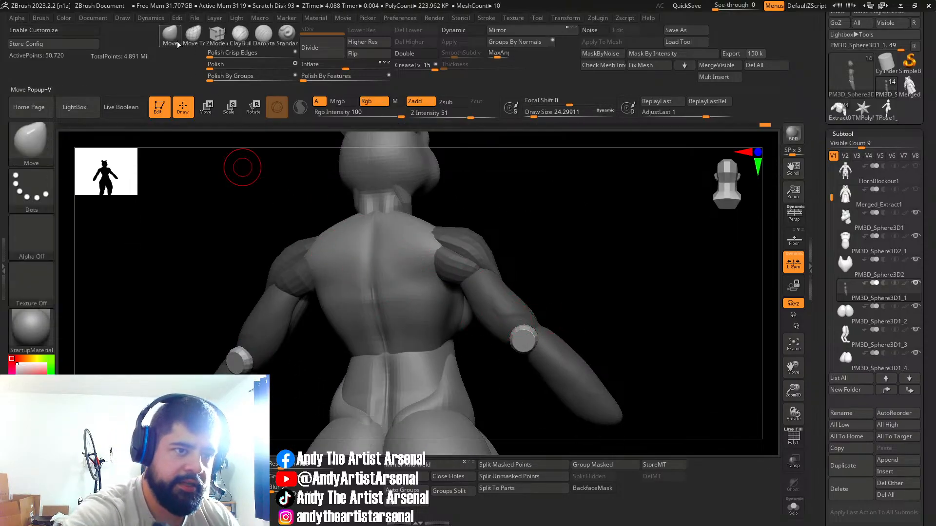
pyautogui.moveTo(518, 324); pyautogui.dragTo(529, 338, button='right')
pyautogui.moveTo(522, 335); pyautogui.dragTo(522, 335)
pyautogui.moveTo(522, 336); pyautogui.dragTo(511, 340, button='right')
pyautogui.keyDown('shift'); pyautogui.moveTo(511, 340); pyautogui.dragTo(506, 345); pyautogui.keyUp('shift')
pyautogui.moveTo(633, 332)
pyautogui.mouseDown()
pyautogui.moveTo(509, 341)
pyautogui.moveTo(508, 303)
pyautogui.moveTo(497, 323)
pyautogui.moveTo(493, 314)
pyautogui.moveTo(503, 350)
pyautogui.moveTo(568, 293)
pyautogui.moveTo(539, 246)
pyautogui.moveTo(556, 284)
pyautogui.moveTo(532, 337)
pyautogui.moveTo(539, 329)
pyautogui.moveTo(522, 335)
pyautogui.mouseUp()
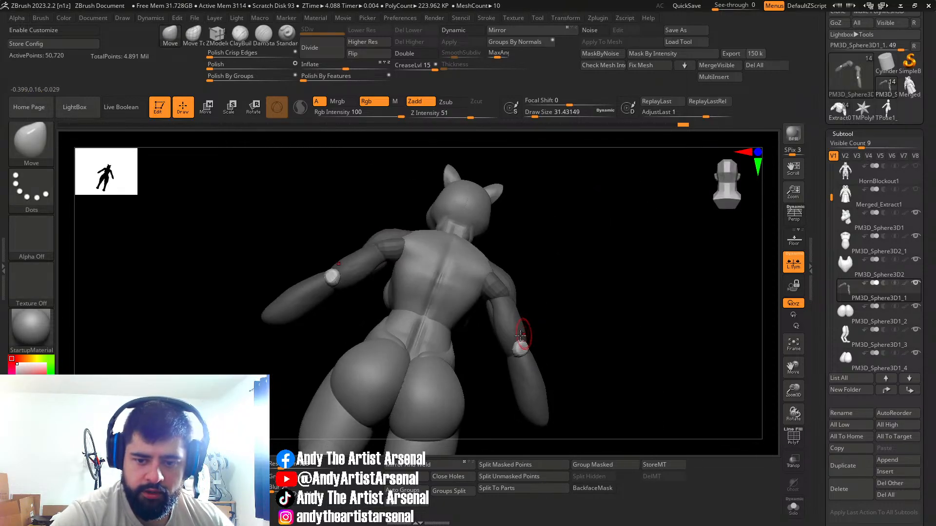
# Step: Insert a sphere from IMM Primitives on the back of the upper arm, redoing it with local symmetry off, then re-enable local symmetry
pyautogui.press('b')
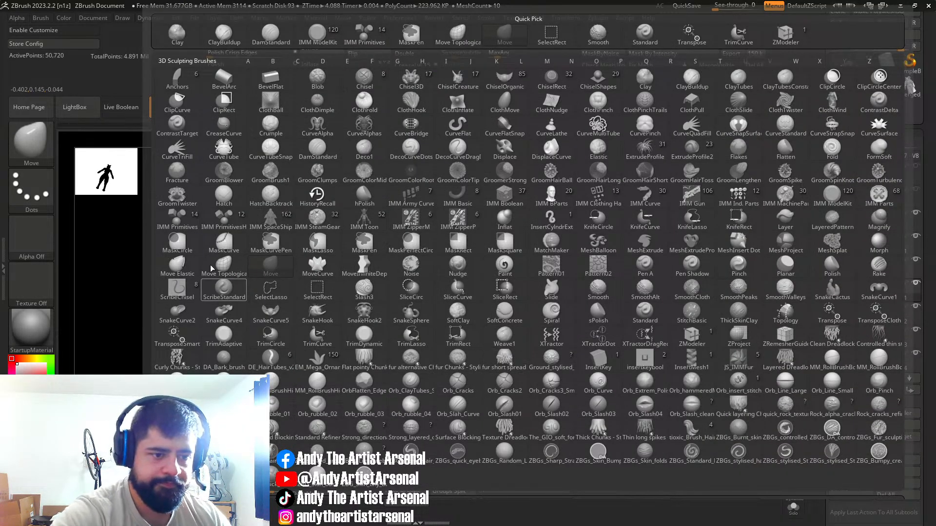
pyautogui.click(183, 225)
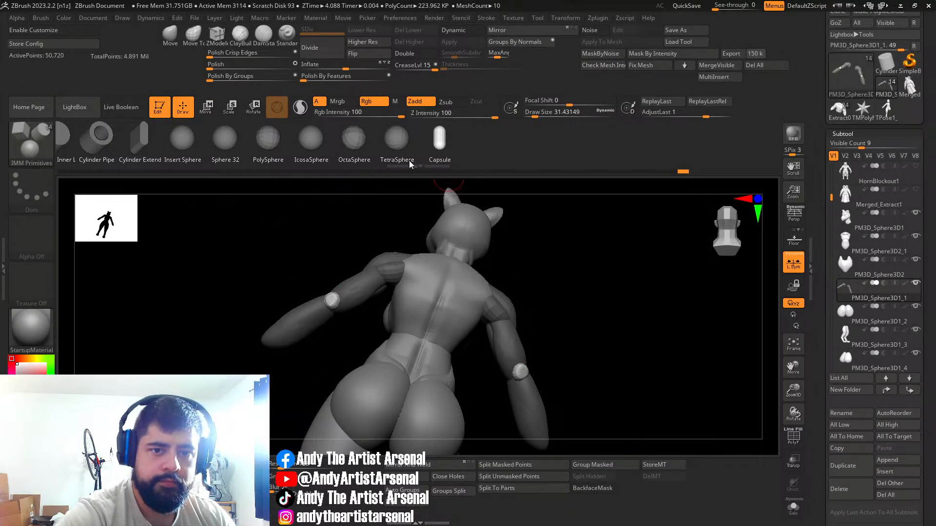
pyautogui.moveTo(534, 329); pyautogui.dragTo(505, 343)
pyautogui.moveTo(509, 343); pyautogui.dragTo(513, 346, button='right')
pyautogui.press('w')
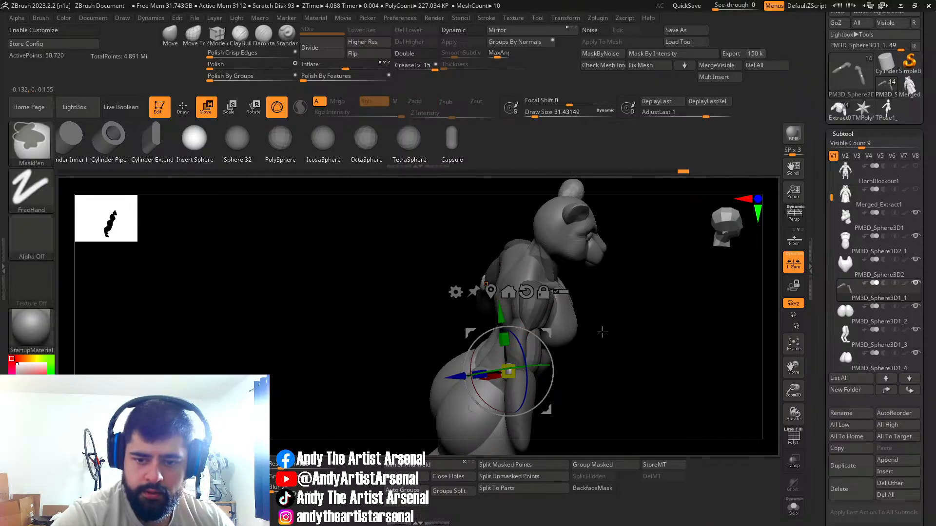
pyautogui.moveTo(493, 346); pyautogui.dragTo(556, 332, button='right')
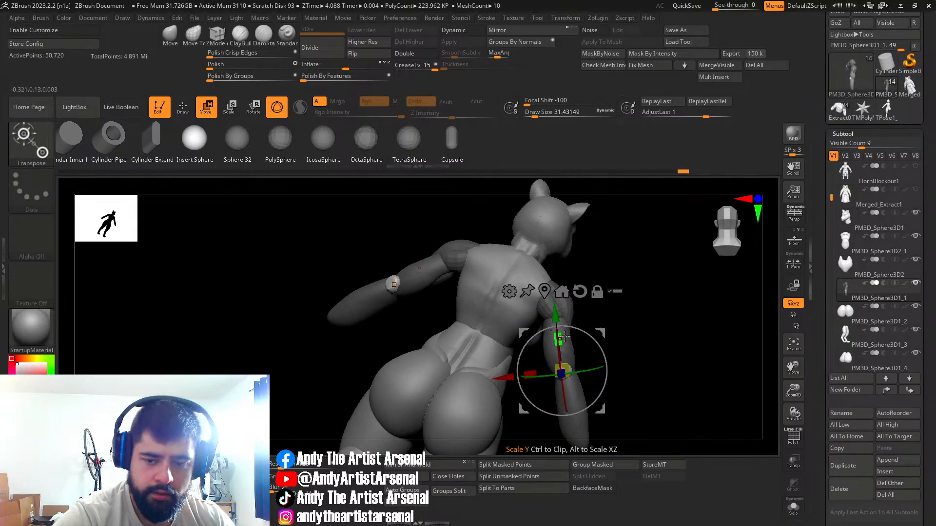
pyautogui.press('q')
pyautogui.moveTo(559, 337); pyautogui.dragTo(561, 342)
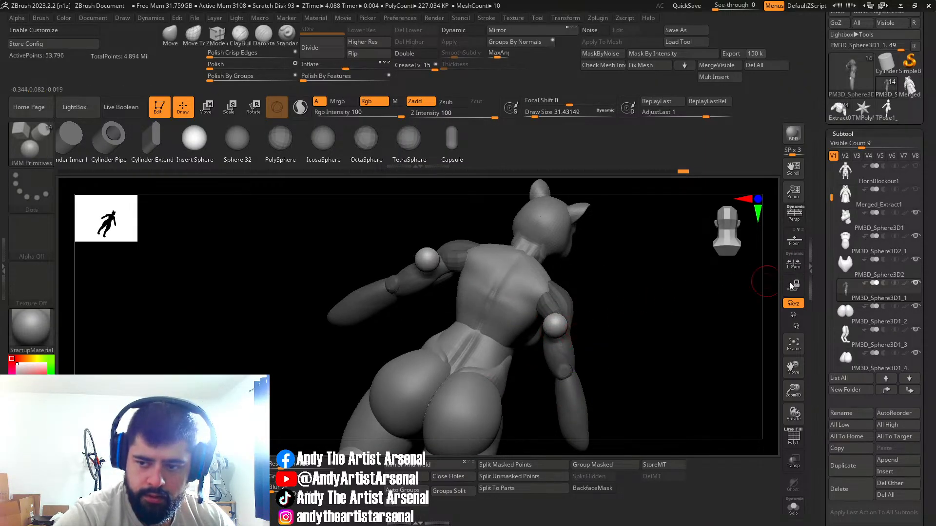
pyautogui.click(794, 263)
# Step: Move the sphere with the gizmo so it sits in the back of the upper arm below the shoulder
pyautogui.moveTo(621, 309); pyautogui.dragTo(542, 279, button='right')
pyautogui.press('w')
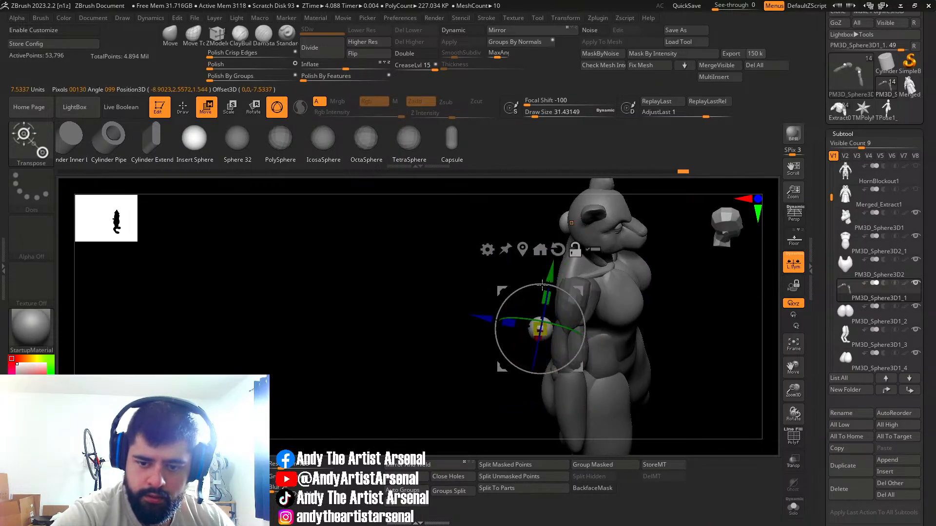
pyautogui.moveTo(486, 318); pyautogui.dragTo(552, 310)
pyautogui.moveTo(569, 337); pyautogui.dragTo(543, 345, button='right')
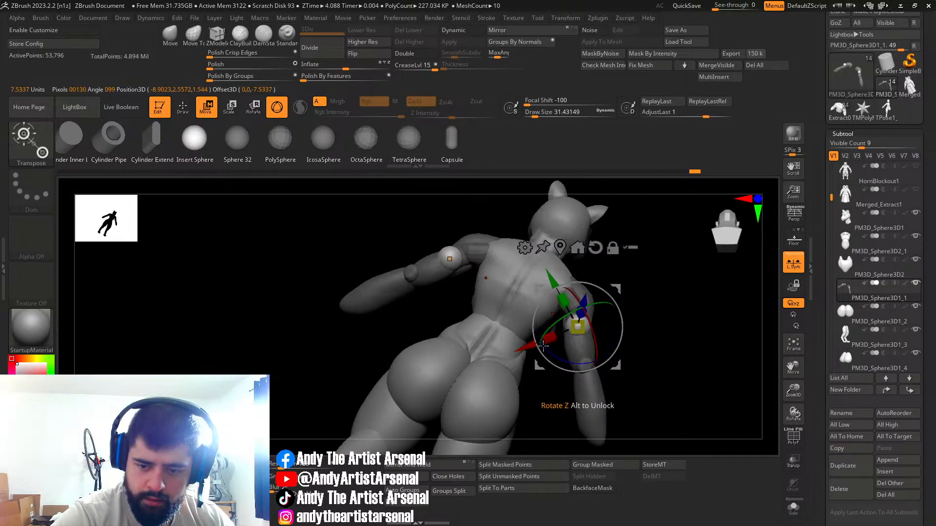
pyautogui.press('q')
# Step: Mold the sphere around the back of the upper arm with the Move brush at draw size about 40
pyautogui.moveTo(600, 320)
pyautogui.mouseDown(button='right')
pyautogui.moveTo(580, 343)
pyautogui.moveTo(574, 321)
pyautogui.moveTo(591, 324)
pyautogui.moveTo(575, 303)
pyautogui.moveTo(608, 311)
pyautogui.mouseUp(button='right')
pyautogui.click(170, 35)
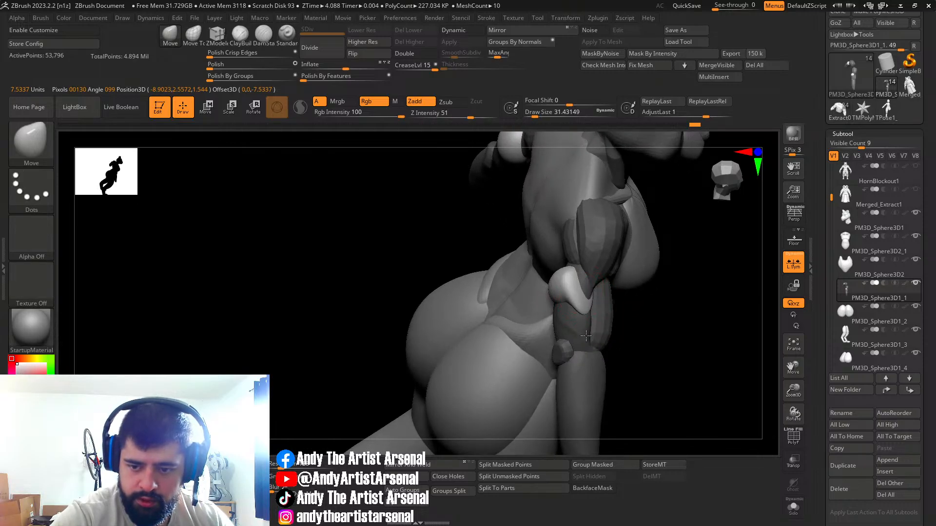
pyautogui.moveTo(590, 274); pyautogui.dragTo(561, 272, button='right')
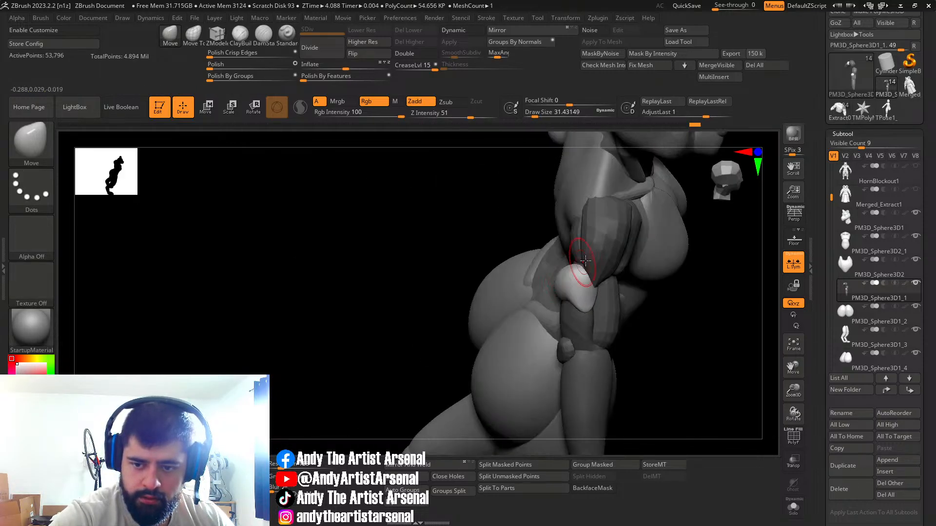
pyautogui.press('s')
pyautogui.moveTo(569, 296); pyautogui.dragTo(571, 295)
pyautogui.moveTo(570, 299); pyautogui.dragTo(570, 310)
pyautogui.moveTo(583, 318)
pyautogui.mouseDown(button='right')
pyautogui.moveTo(592, 337)
pyautogui.moveTo(601, 320)
pyautogui.moveTo(550, 274)
pyautogui.moveTo(546, 314)
pyautogui.mouseUp(button='right')
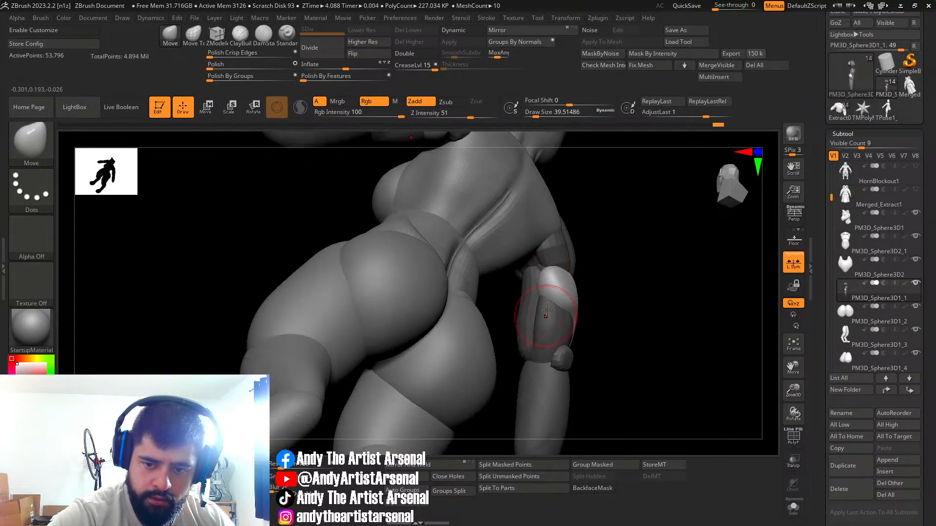
# Step: Stretch the triceps shape down toward the elbow with the Move brush at draw size about 49
pyautogui.moveTo(538, 349)
pyautogui.mouseDown(button='right')
pyautogui.moveTo(547, 332)
pyautogui.moveTo(541, 358)
pyautogui.moveTo(586, 255)
pyautogui.moveTo(574, 245)
pyautogui.moveTo(589, 260)
pyautogui.moveTo(614, 344)
pyautogui.mouseUp(button='right')
pyautogui.moveTo(594, 299)
pyautogui.mouseDown(button='right')
pyautogui.moveTo(600, 328)
pyautogui.moveTo(645, 321)
pyautogui.moveTo(609, 319)
pyautogui.mouseUp(button='right')
pyautogui.moveTo(606, 322); pyautogui.dragTo(610, 321)
pyautogui.moveTo(610, 322); pyautogui.dragTo(642, 328, button='right')
pyautogui.keyDown('alt'); pyautogui.moveTo(697, 312); pyautogui.dragTo(544, 263, button='right'); pyautogui.keyUp('alt')
pyautogui.moveTo(619, 266)
pyautogui.mouseDown(button='right')
pyautogui.moveTo(604, 275)
pyautogui.moveTo(673, 312)
pyautogui.moveTo(710, 320)
pyautogui.moveTo(667, 333)
pyautogui.moveTo(680, 307)
pyautogui.moveTo(697, 317)
pyautogui.moveTo(680, 326)
pyautogui.moveTo(690, 299)
pyautogui.moveTo(687, 320)
pyautogui.moveTo(715, 288)
pyautogui.moveTo(616, 344)
pyautogui.moveTo(605, 309)
pyautogui.moveTo(629, 334)
pyautogui.mouseUp(button='right')
# Step: Select the IMM Primitives brush
pyautogui.press('b')
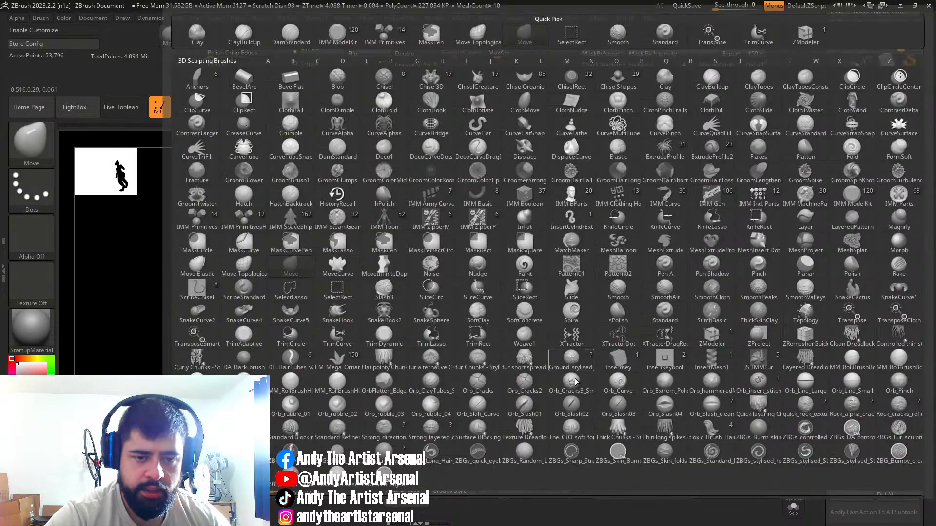
pyautogui.click(215, 220)
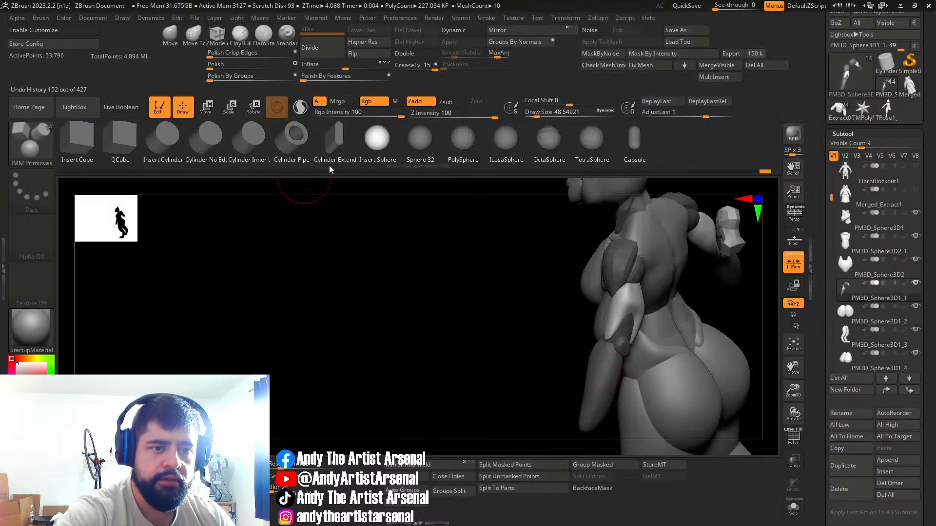
# Step: Move the inserted capsule onto the back of the upper arm, just above the elbow
pyautogui.moveTo(665, 310)
pyautogui.mouseDown(button='right')
pyautogui.moveTo(592, 329)
pyautogui.moveTo(551, 324)
pyautogui.mouseUp(button='right')
pyautogui.press('w')
pyautogui.moveTo(573, 380); pyautogui.dragTo(610, 324, button='right')
pyautogui.keyDown('alt'); pyautogui.click(536, 239); pyautogui.keyUp('alt')
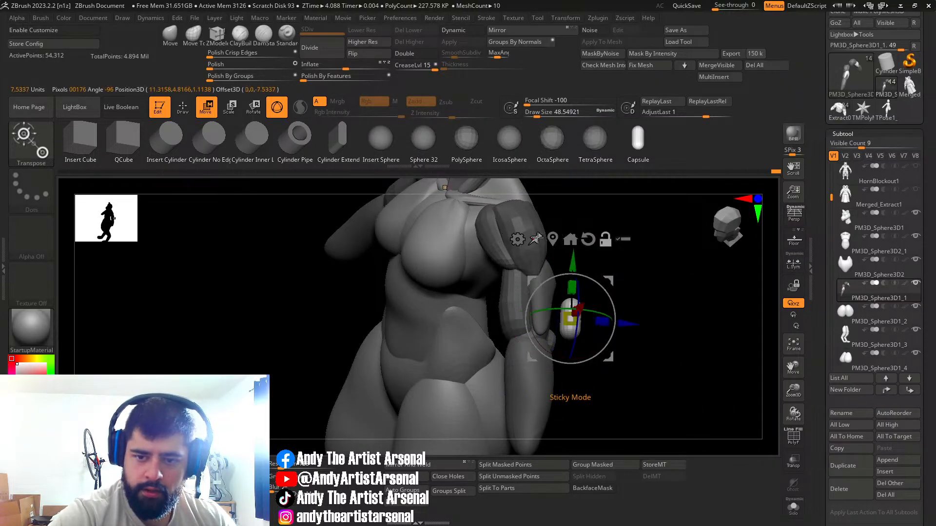
pyautogui.moveTo(625, 331); pyautogui.dragTo(603, 327)
pyautogui.press('q')
# Step: Reshape the capsule muscle and the area around the elbow with the Move brush, using a draw size of about 35
pyautogui.moveTo(603, 359)
pyautogui.mouseDown(button='right')
pyautogui.moveTo(541, 331)
pyautogui.moveTo(540, 295)
pyautogui.mouseUp(button='right')
pyautogui.press('b')
pyautogui.press('m')
pyautogui.press('v')
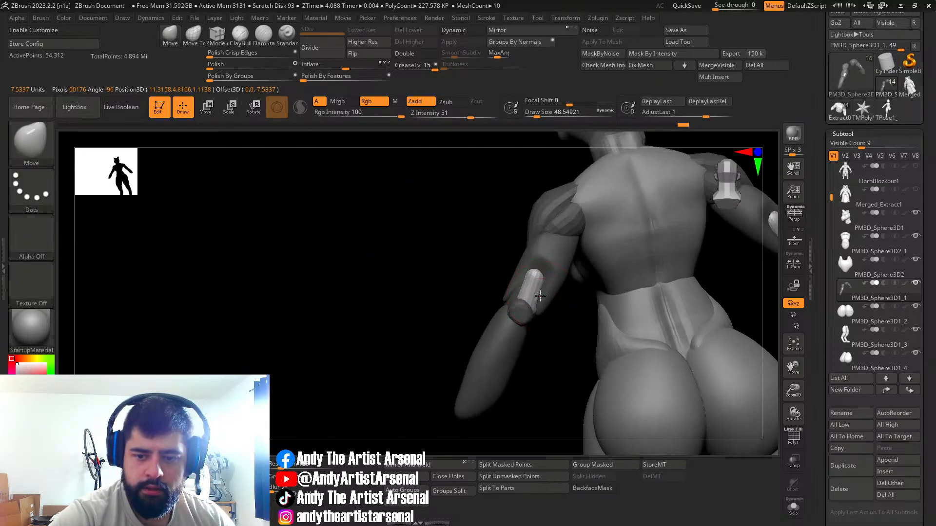
pyautogui.press('s')
pyautogui.moveTo(534, 290); pyautogui.dragTo(526, 295)
pyautogui.press('s')
pyautogui.moveTo(526, 296); pyautogui.dragTo(524, 296)
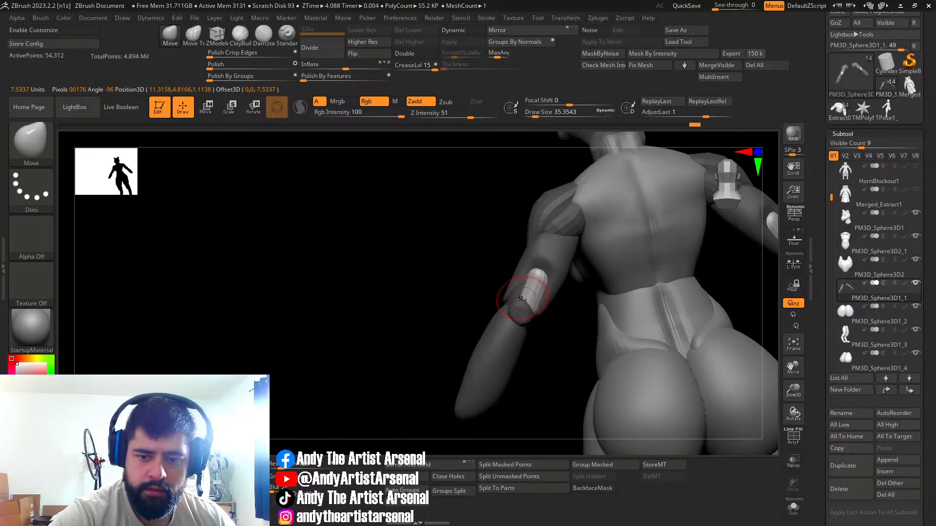
pyautogui.moveTo(507, 299)
pyautogui.mouseDown(button='right')
pyautogui.moveTo(532, 290)
pyautogui.moveTo(536, 275)
pyautogui.moveTo(512, 305)
pyautogui.moveTo(631, 309)
pyautogui.moveTo(669, 267)
pyautogui.moveTo(643, 309)
pyautogui.moveTo(597, 343)
pyautogui.moveTo(627, 349)
pyautogui.moveTo(566, 335)
pyautogui.moveTo(609, 307)
pyautogui.moveTo(580, 328)
pyautogui.moveTo(623, 307)
pyautogui.moveTo(574, 320)
pyautogui.moveTo(627, 321)
pyautogui.moveTo(655, 291)
pyautogui.moveTo(580, 339)
pyautogui.moveTo(600, 335)
pyautogui.moveTo(541, 334)
pyautogui.moveTo(682, 316)
pyautogui.moveTo(591, 311)
pyautogui.moveTo(622, 280)
pyautogui.moveTo(593, 298)
pyautogui.mouseUp(button='right')
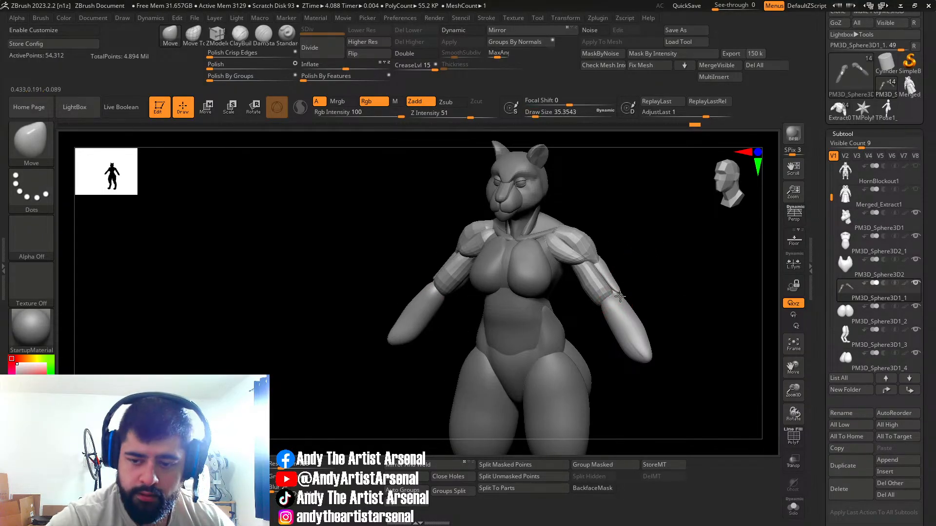
pyautogui.moveTo(630, 291); pyautogui.dragTo(636, 293)
pyautogui.moveTo(624, 298)
pyautogui.mouseDown(button='right')
pyautogui.moveTo(626, 330)
pyautogui.moveTo(606, 344)
pyautogui.moveTo(656, 339)
pyautogui.mouseUp(button='right')
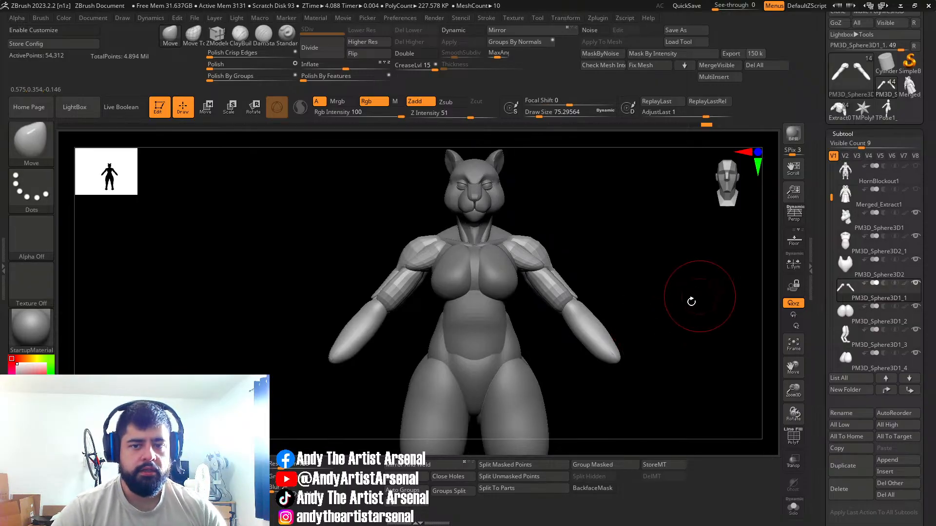
# Step: Choose the IMM BParts insert brush
pyautogui.press('b')
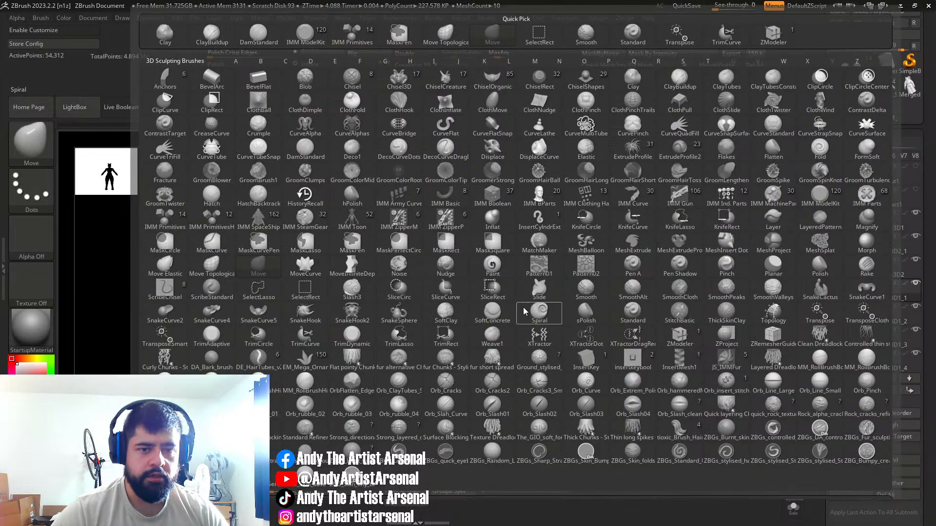
pyautogui.click(529, 200)
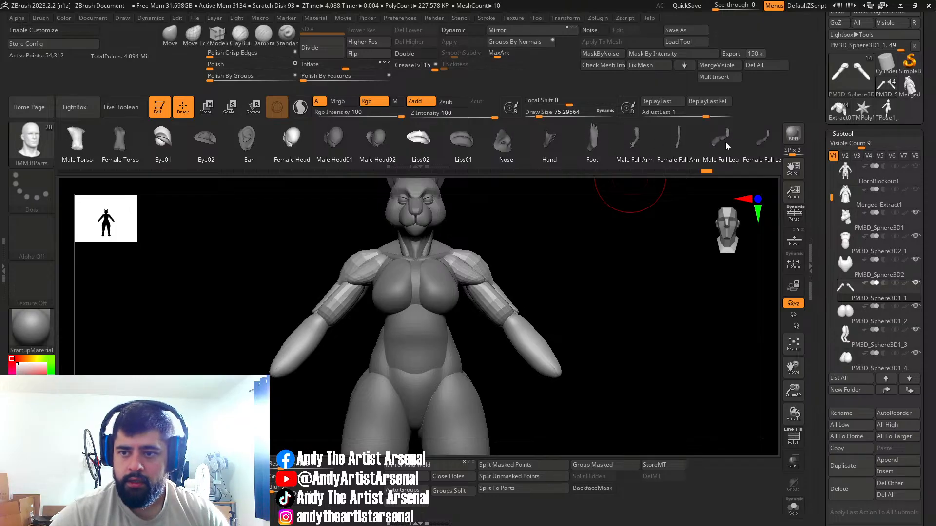
# Step: Try inserting the Female Full Arm mesh beside the character's arm
pyautogui.moveTo(601, 426); pyautogui.dragTo(694, 359)
pyautogui.hotkey('shift', 'f')
pyautogui.hotkey('ctrl', 'z')
pyautogui.moveTo(587, 358); pyautogui.dragTo(539, 460)
pyautogui.moveTo(545, 351); pyautogui.dragTo(651, 334)
pyautogui.hotkey('shift', 'f')
pyautogui.keyDown('alt'); pyautogui.moveTo(638, 383); pyautogui.dragTo(597, 360); pyautogui.keyUp('alt')
pyautogui.hotkey('ctrl', 'z')
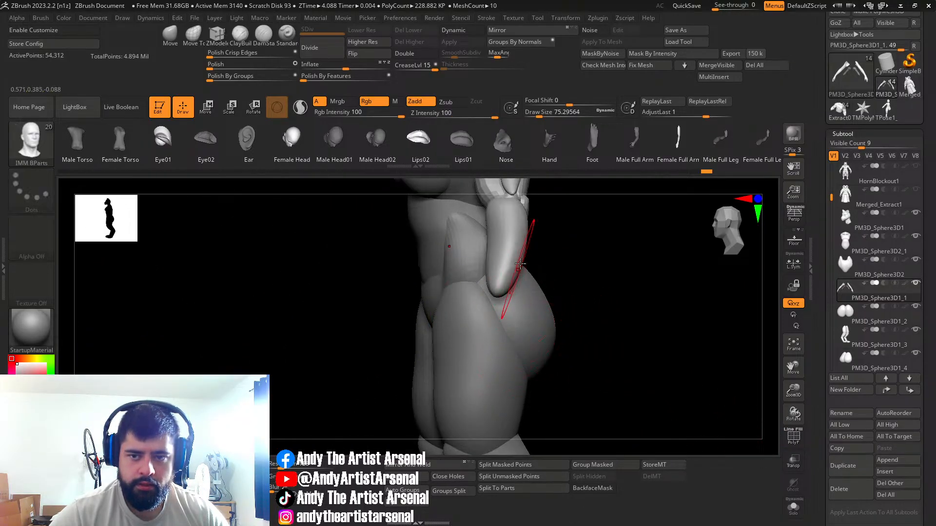
pyautogui.moveTo(526, 295)
pyautogui.keyDown('ctrl'); pyautogui.mouseDown(button='right')
pyautogui.moveTo(542, 251)
pyautogui.moveTo(513, 358)
pyautogui.mouseUp(button='right'); pyautogui.keyUp('ctrl')
pyautogui.moveTo(490, 355); pyautogui.dragTo(495, 424)
pyautogui.moveTo(509, 317)
pyautogui.keyDown('ctrl'); pyautogui.mouseDown(button='right')
pyautogui.moveTo(518, 359)
pyautogui.moveTo(554, 348)
pyautogui.moveTo(504, 356)
pyautogui.moveTo(536, 353)
pyautogui.mouseUp(button='right'); pyautogui.keyUp('ctrl')
pyautogui.hotkey('ctrl', 'z')
# Step: Try inserting the Male Full Arm mesh beside the character's forearm
pyautogui.click(643, 152)
pyautogui.moveTo(547, 287); pyautogui.dragTo(582, 425)
pyautogui.hotkey('ctrl', 'z')
pyautogui.moveTo(561, 303); pyautogui.dragTo(551, 417)
pyautogui.hotkey('ctrl', 'z')
# Step: Insert the Male Full Arm mesh beside the body as a source for the hand
pyautogui.click(635, 148)
pyautogui.moveTo(548, 295); pyautogui.dragTo(561, 456)
pyautogui.keyDown('shift'); pyautogui.moveTo(572, 414); pyautogui.dragTo(545, 271); pyautogui.keyUp('shift')
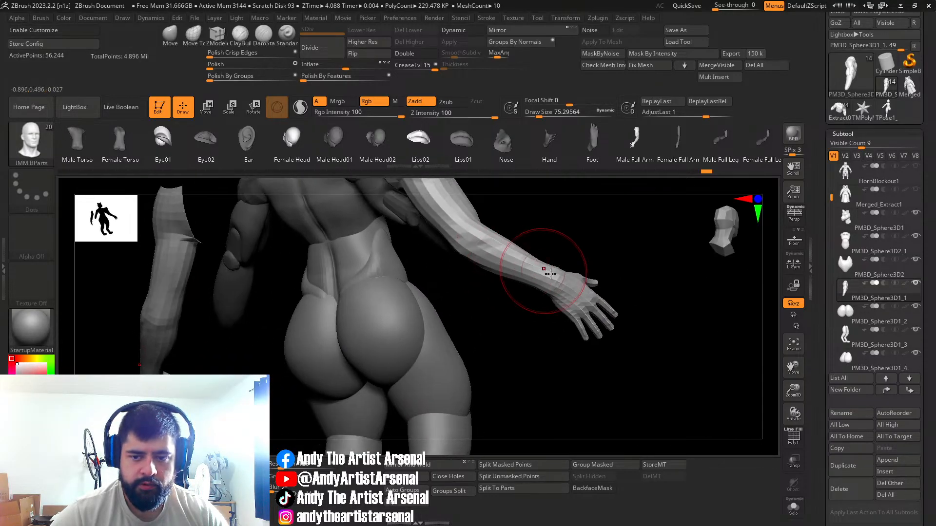
# Step: Show the polyframe and split the masked points so the inserted arm becomes its own subtool
pyautogui.click(794, 438)
pyautogui.moveTo(616, 287); pyautogui.dragTo(585, 309)
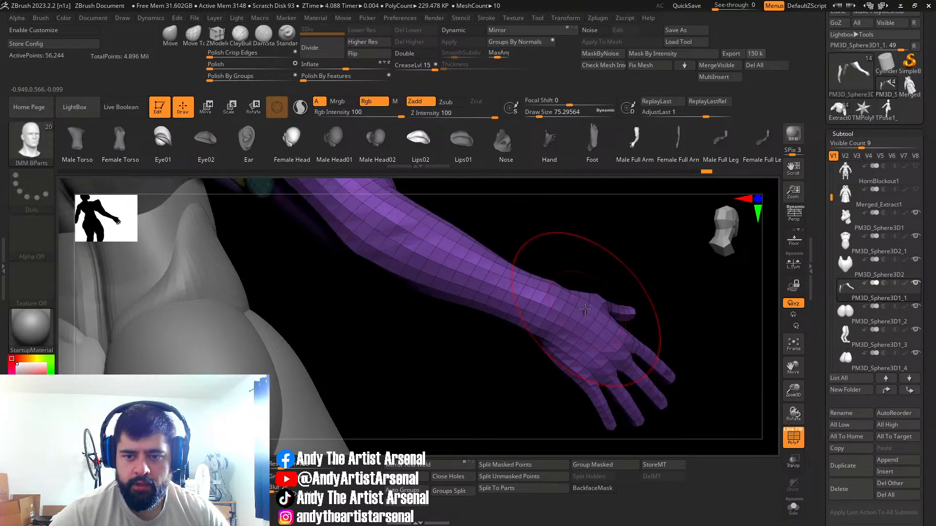
pyautogui.click(793, 439)
pyautogui.click(520, 465)
pyautogui.moveTo(673, 344)
pyautogui.mouseDown()
pyautogui.moveTo(691, 330)
pyautogui.moveTo(676, 356)
pyautogui.mouseUp()
pyautogui.click(791, 442)
# Step: Cut the inserted arm across the wrist and keep only the hand
pyautogui.keyDown('alt'); pyautogui.moveTo(697, 360); pyautogui.dragTo(675, 378, button='right'); pyautogui.keyUp('alt')
pyautogui.click(217, 35)
pyautogui.keyDown('ctrl'); pyautogui.moveTo(597, 259); pyautogui.dragTo(626, 370, button='right'); pyautogui.keyUp('ctrl')
pyautogui.keyDown('alt'); pyautogui.moveTo(627, 370); pyautogui.dragTo(557, 370, button='right'); pyautogui.keyUp('alt')
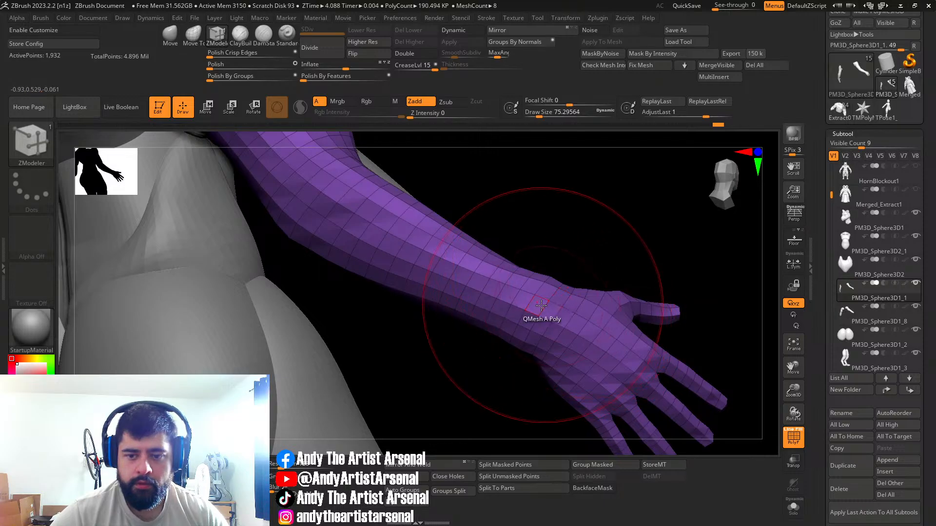
pyautogui.keyDown('ctrl'); pyautogui.keyDown('shift'); pyautogui.moveTo(574, 264); pyautogui.dragTo(517, 341); pyautogui.keyUp('shift'); pyautogui.keyUp('ctrl')
pyautogui.keyDown('ctrl'); pyautogui.keyDown('shift'); pyautogui.moveTo(486, 404); pyautogui.dragTo(488, 404); pyautogui.keyUp('shift'); pyautogui.keyUp('ctrl')
pyautogui.hotkey('ctrl', 'z')
pyautogui.keyDown('ctrl'); pyautogui.keyDown('shift'); pyautogui.moveTo(501, 367); pyautogui.dragTo(592, 221); pyautogui.keyUp('shift'); pyautogui.keyUp('ctrl')
# Step: Move the separated hands toward the ends of the forearms with the transform gizmo
pyautogui.keyDown('ctrl'); pyautogui.moveTo(580, 337); pyautogui.dragTo(453, 293, button='right'); pyautogui.keyUp('ctrl')
pyautogui.keyDown('alt'); pyautogui.moveTo(729, 348); pyautogui.dragTo(485, 353, button='right'); pyautogui.keyUp('alt')
pyautogui.press('w')
pyautogui.keyDown('alt'); pyautogui.moveTo(515, 330); pyautogui.dragTo(474, 276); pyautogui.keyUp('alt')
pyautogui.moveTo(663, 313); pyautogui.dragTo(552, 269)
pyautogui.moveTo(578, 294); pyautogui.dragTo(544, 294, button='right')
# Step: Isolate the hands, set the gizmo pivot at the wrist and align it with the hand, then show the whole figure again
pyautogui.click(790, 515)
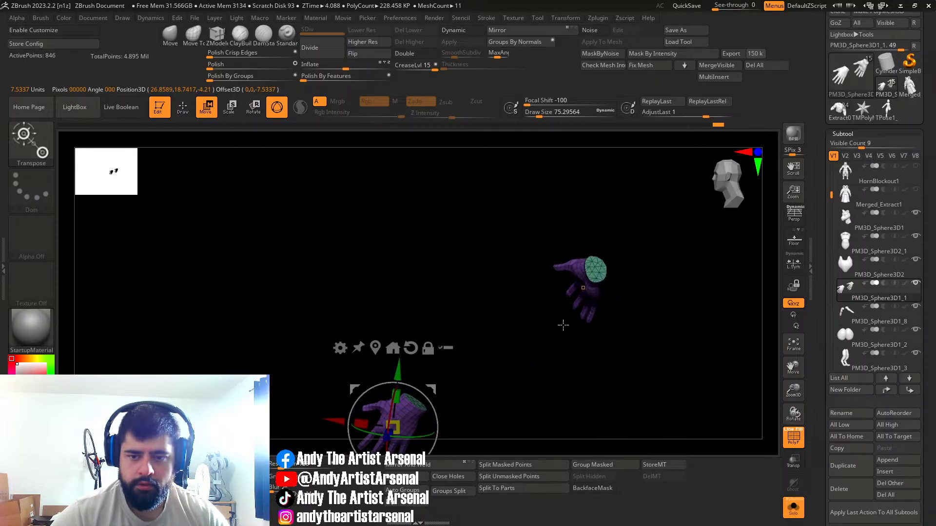
pyautogui.click(594, 272)
pyautogui.moveTo(597, 271); pyautogui.dragTo(568, 262, button='right')
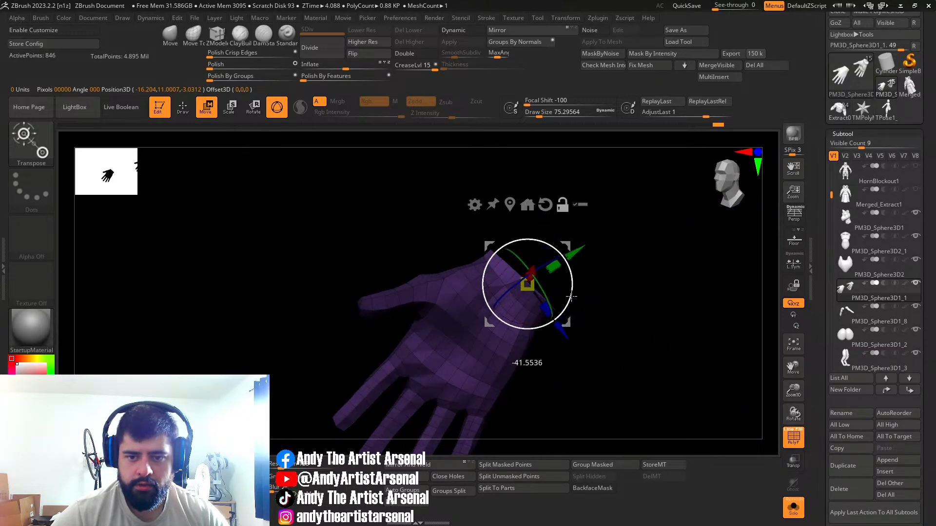
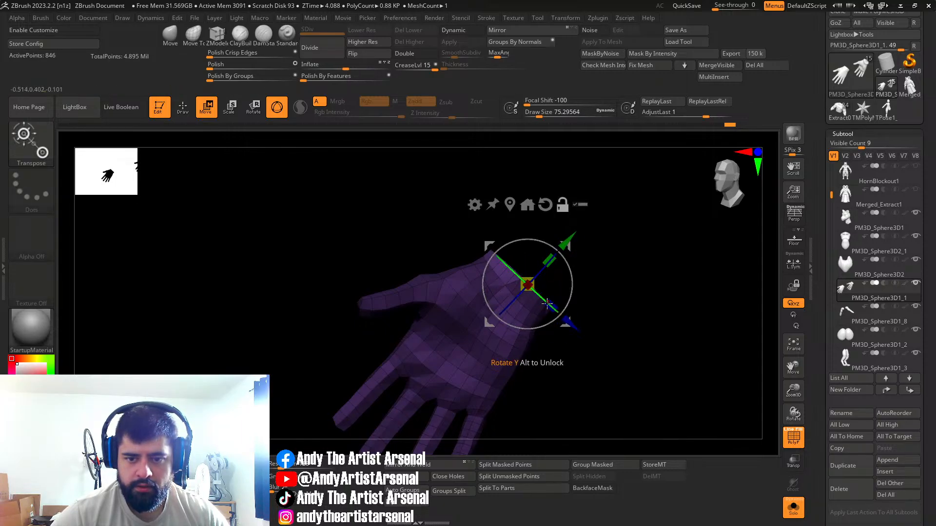
pyautogui.keyDown('alt'); pyautogui.moveTo(574, 328); pyautogui.dragTo(566, 321); pyautogui.keyUp('alt')
pyautogui.moveTo(534, 330); pyautogui.dragTo(647, 291, button='right')
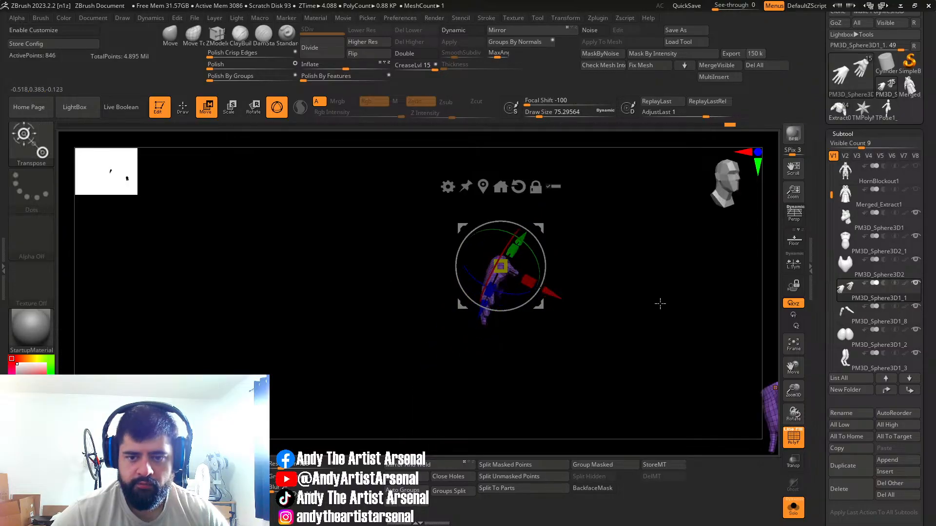
pyautogui.click(794, 509)
# Step: Move and rotate the hands so their wrists meet the ends of the forearms
pyautogui.moveTo(609, 351); pyautogui.dragTo(475, 359, button='right')
pyautogui.moveTo(507, 269); pyautogui.dragTo(518, 270)
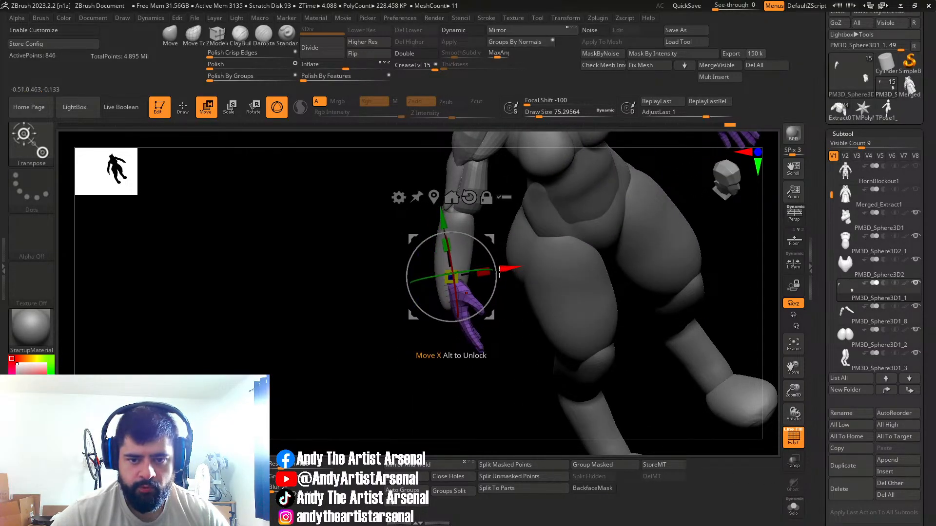
pyautogui.moveTo(503, 272); pyautogui.dragTo(468, 288, button='right')
pyautogui.moveTo(443, 224); pyautogui.dragTo(447, 248)
pyautogui.moveTo(468, 273); pyautogui.dragTo(512, 290, button='right')
pyautogui.moveTo(516, 292); pyautogui.dragTo(517, 293)
pyautogui.moveTo(516, 292); pyautogui.dragTo(541, 273, button='right')
pyautogui.keyDown('ctrl'); pyautogui.moveTo(541, 273); pyautogui.dragTo(550, 224, button='right'); pyautogui.keyUp('ctrl')
pyautogui.moveTo(551, 225); pyautogui.dragTo(438, 274, button='right')
pyautogui.press('q')
pyautogui.moveTo(517, 341)
pyautogui.mouseDown(button='right')
pyautogui.moveTo(608, 351)
pyautogui.moveTo(580, 350)
pyautogui.mouseUp(button='right')
pyautogui.moveTo(580, 349)
pyautogui.keyDown('ctrl'); pyautogui.mouseDown(button='right')
pyautogui.moveTo(580, 364)
pyautogui.moveTo(597, 369)
pyautogui.mouseUp(button='right'); pyautogui.keyUp('ctrl')
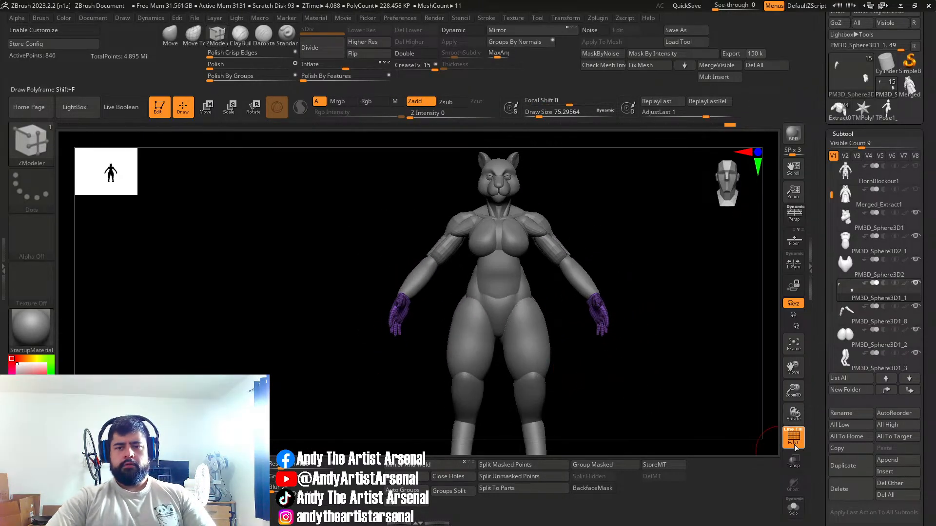
# Step: Hide the polyframe, turn on local symmetry and fine-tune the hands' placement on the wrists
pyautogui.moveTo(654, 369)
pyautogui.mouseDown(button='right')
pyautogui.moveTo(683, 364)
pyautogui.moveTo(641, 368)
pyautogui.mouseUp(button='right')
pyautogui.press('w')
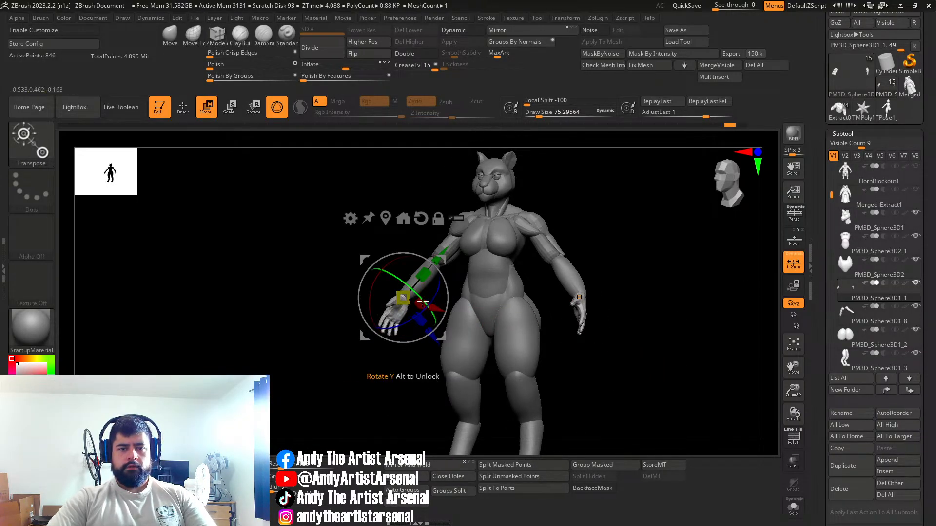
pyautogui.press('q')
pyautogui.moveTo(521, 360)
pyautogui.mouseDown(button='right')
pyautogui.moveTo(566, 363)
pyautogui.moveTo(489, 365)
pyautogui.moveTo(564, 359)
pyautogui.moveTo(497, 347)
pyautogui.mouseUp(button='right')
pyautogui.press('w')
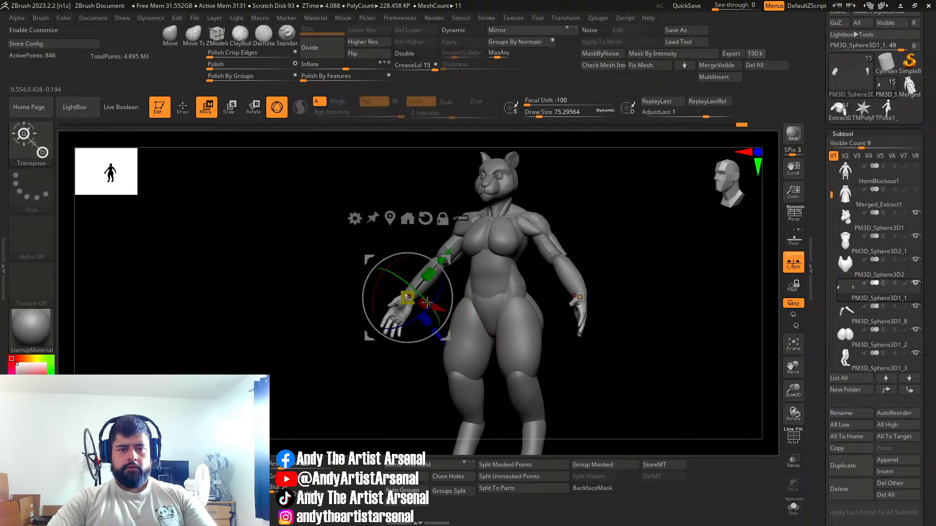
pyautogui.moveTo(446, 307); pyautogui.dragTo(424, 291, button='right')
pyautogui.press('q')
# Step: Reshape the forearms with the Move brush so they taper into the wrists
pyautogui.moveTo(445, 261)
pyautogui.mouseDown(button='right')
pyautogui.moveTo(516, 304)
pyautogui.moveTo(537, 305)
pyautogui.moveTo(401, 308)
pyautogui.moveTo(504, 306)
pyautogui.moveTo(429, 316)
pyautogui.moveTo(448, 309)
pyautogui.mouseUp(button='right')
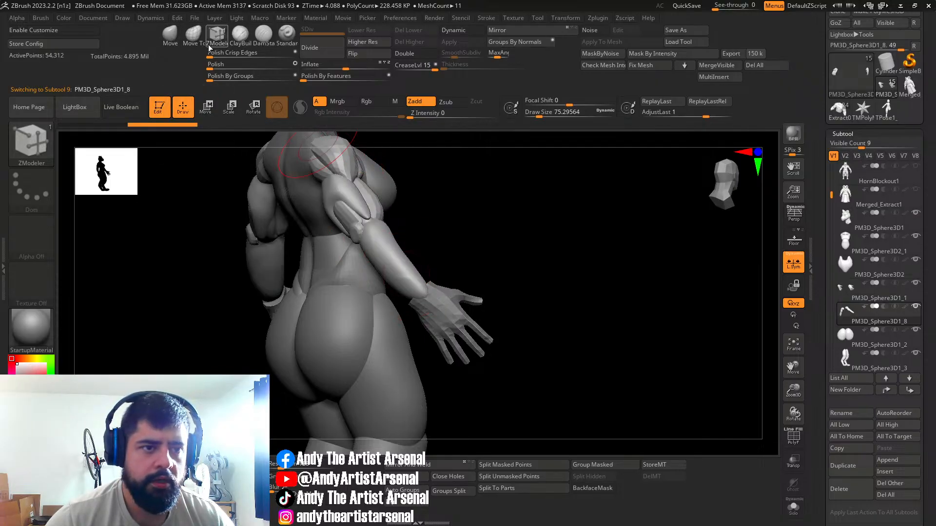
pyautogui.click(171, 35)
pyautogui.moveTo(490, 265)
pyautogui.mouseDown(button='right')
pyautogui.moveTo(426, 269)
pyautogui.moveTo(418, 294)
pyautogui.moveTo(435, 288)
pyautogui.mouseUp(button='right')
pyautogui.moveTo(419, 258); pyautogui.dragTo(414, 258)
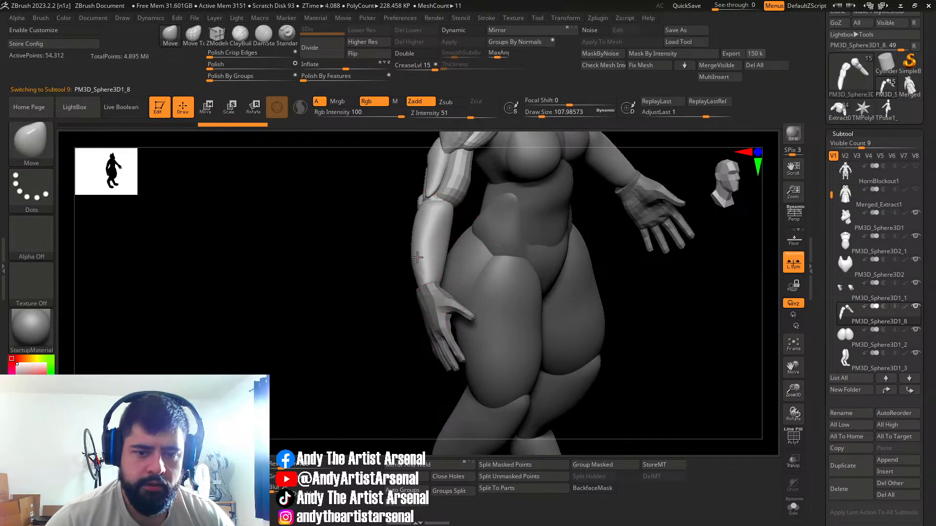
pyautogui.moveTo(462, 277); pyautogui.dragTo(449, 278, button='right')
pyautogui.press('[')
pyautogui.press('[')
pyautogui.moveTo(441, 283); pyautogui.dragTo(437, 286)
pyautogui.moveTo(437, 287); pyautogui.dragTo(415, 288, button='right')
pyautogui.moveTo(423, 300); pyautogui.dragTo(422, 299)
pyautogui.moveTo(422, 298); pyautogui.dragTo(403, 274, button='right')
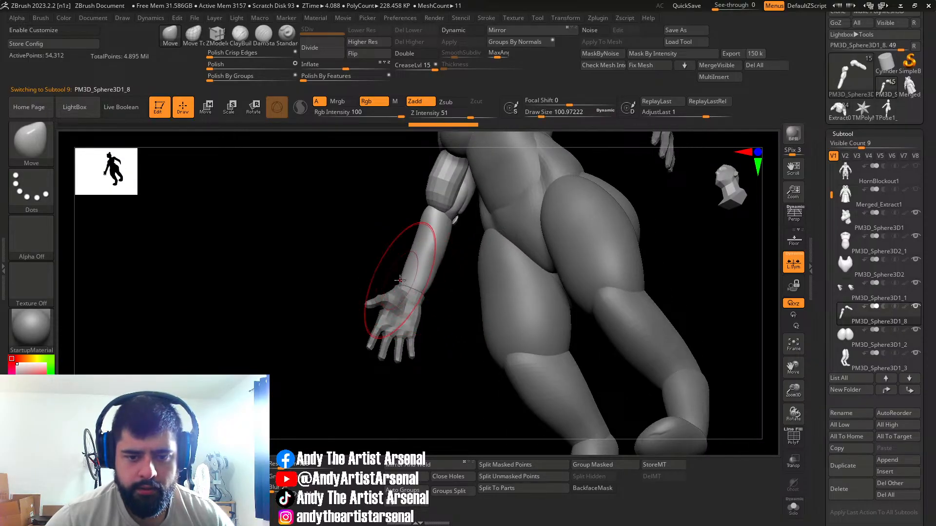
# Step: Select the hands subtool and scale the hands slightly about the wrist
pyautogui.keyDown('alt'); pyautogui.click(400, 300); pyautogui.keyUp('alt')
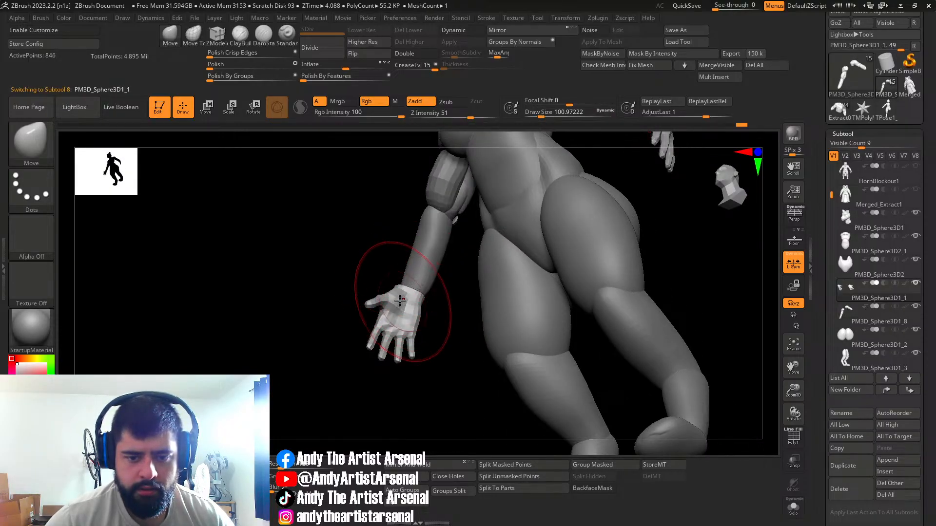
pyautogui.press('w')
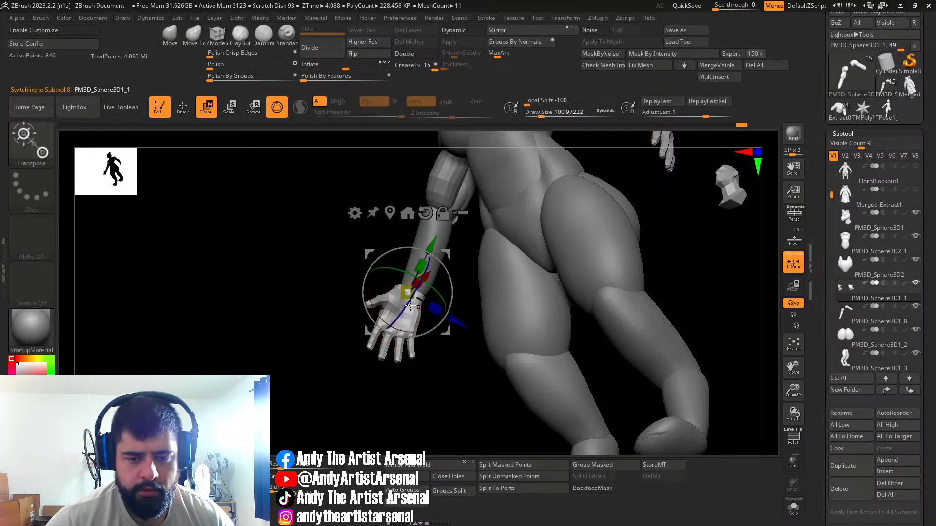
pyautogui.moveTo(417, 305); pyautogui.dragTo(431, 308, button='right')
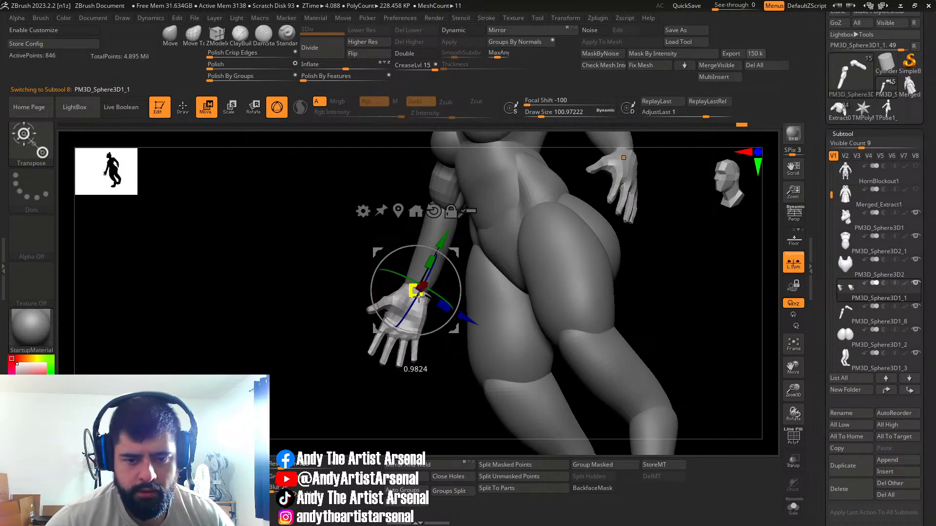
pyautogui.press('q')
# Step: Switch back to the arm subtool and refine the forearm's shape with the Move brush
pyautogui.moveTo(390, 292)
pyautogui.mouseDown(button='right')
pyautogui.moveTo(445, 286)
pyautogui.moveTo(422, 285)
pyautogui.mouseUp(button='right')
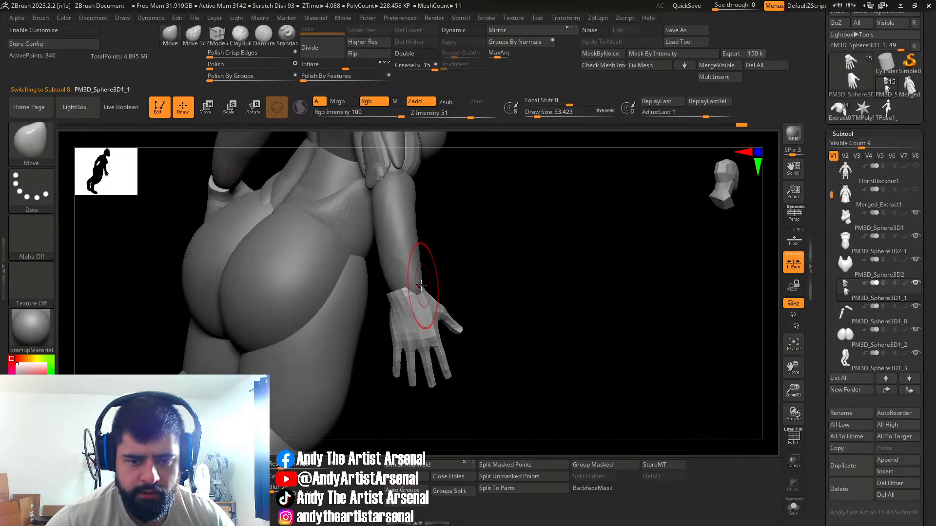
pyautogui.keyDown('alt'); pyautogui.click(388, 277); pyautogui.keyUp('alt')
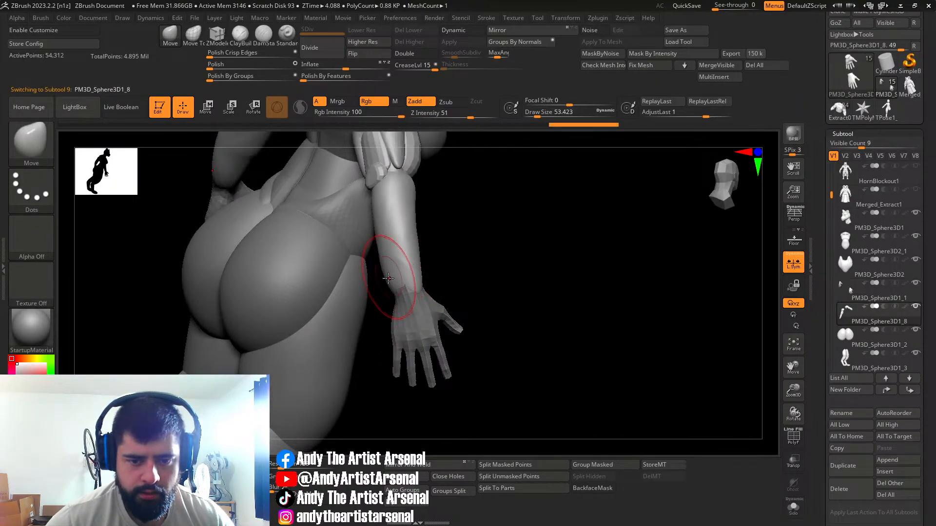
pyautogui.moveTo(411, 284)
pyautogui.mouseDown(button='right')
pyautogui.moveTo(405, 282)
pyautogui.moveTo(468, 292)
pyautogui.moveTo(429, 286)
pyautogui.moveTo(425, 258)
pyautogui.moveTo(439, 292)
pyautogui.moveTo(433, 316)
pyautogui.moveTo(472, 295)
pyautogui.moveTo(445, 299)
pyautogui.moveTo(410, 246)
pyautogui.moveTo(404, 259)
pyautogui.mouseUp(button='right')
pyautogui.moveTo(390, 298)
pyautogui.mouseDown(button='right')
pyautogui.moveTo(378, 304)
pyautogui.moveTo(514, 318)
pyautogui.moveTo(409, 293)
pyautogui.moveTo(395, 298)
pyautogui.moveTo(405, 319)
pyautogui.moveTo(453, 288)
pyautogui.mouseUp(button='right')
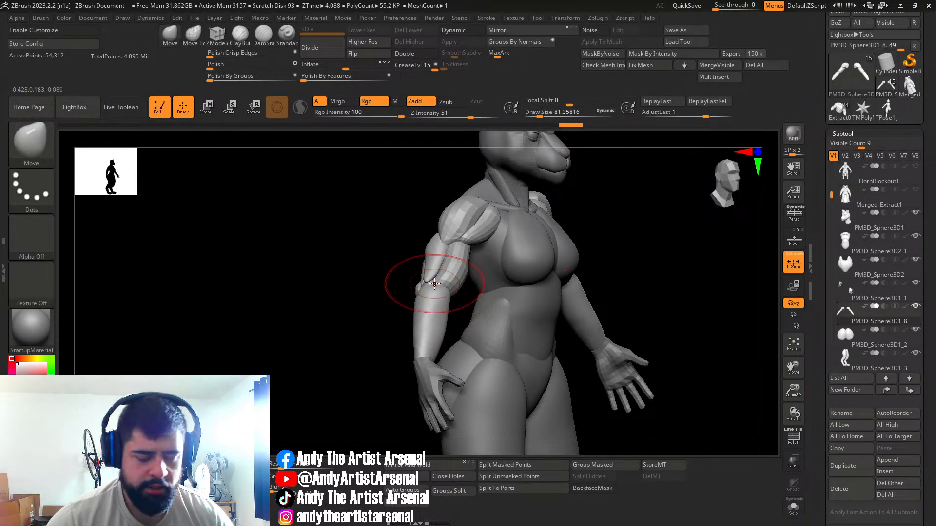
# Step: Turn off local symmetry and insert a Capsule from IMM Primitives on the upper forearm near the elbow
pyautogui.press('b')
pyautogui.click(96, 220)
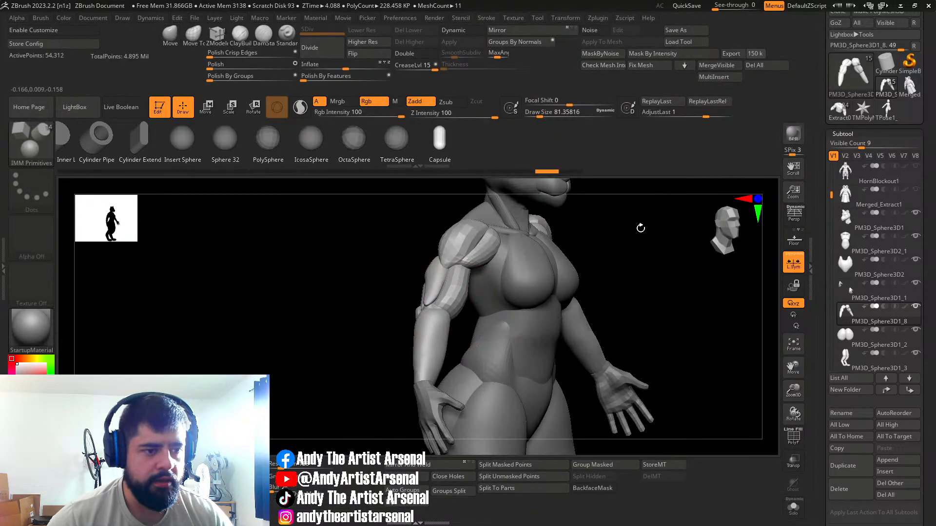
pyautogui.moveTo(452, 331)
pyautogui.mouseDown(button='right')
pyautogui.moveTo(438, 283)
pyautogui.moveTo(527, 312)
pyautogui.moveTo(603, 307)
pyautogui.moveTo(545, 344)
pyautogui.mouseUp(button='right')
pyautogui.press('w')
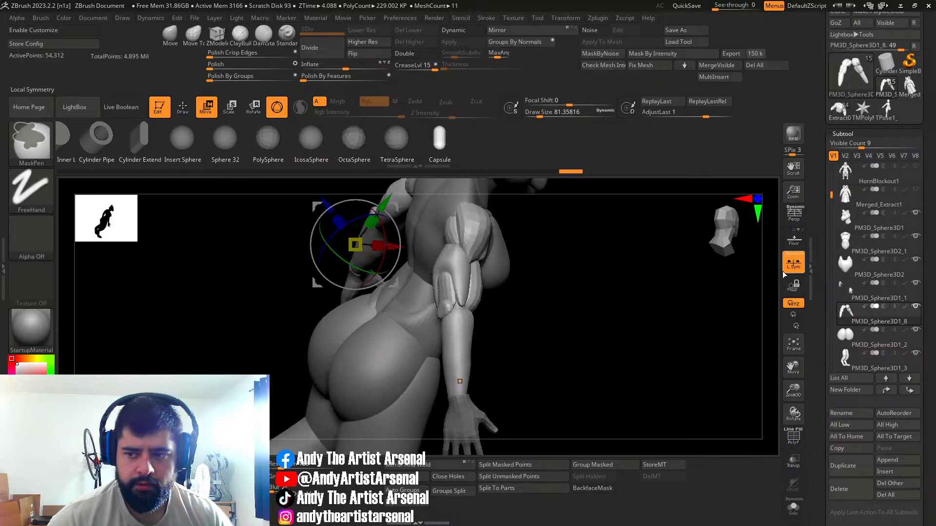
pyautogui.moveTo(502, 388); pyautogui.dragTo(440, 315, button='right')
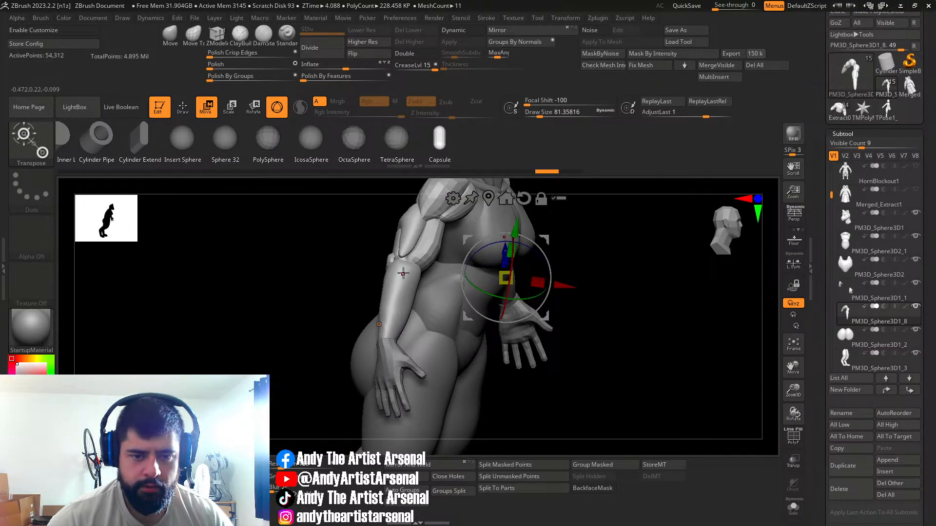
pyautogui.press('q')
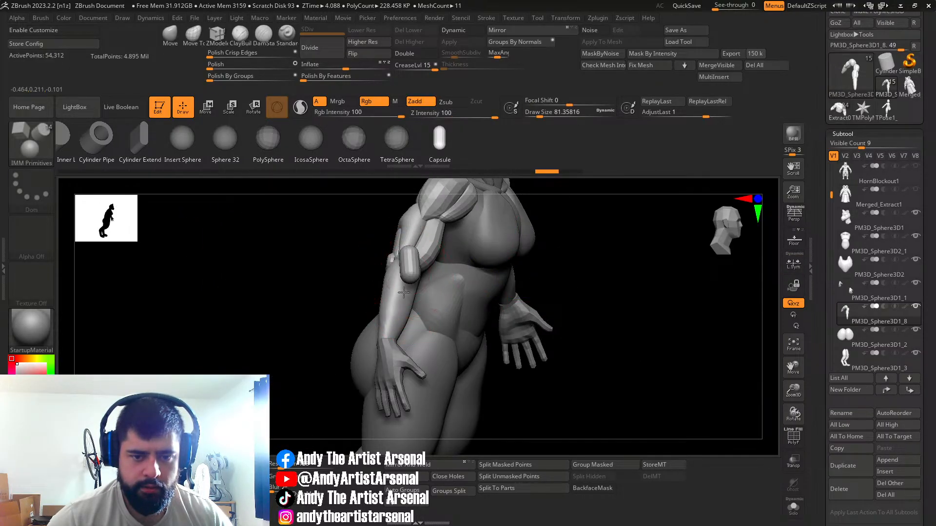
pyautogui.moveTo(400, 293)
pyautogui.mouseDown(button='right')
pyautogui.moveTo(458, 295)
pyautogui.moveTo(571, 235)
pyautogui.mouseUp(button='right')
# Step: Move, rotate and scale the new capsule to fit along the outer forearm just below the elbow
pyautogui.press('w')
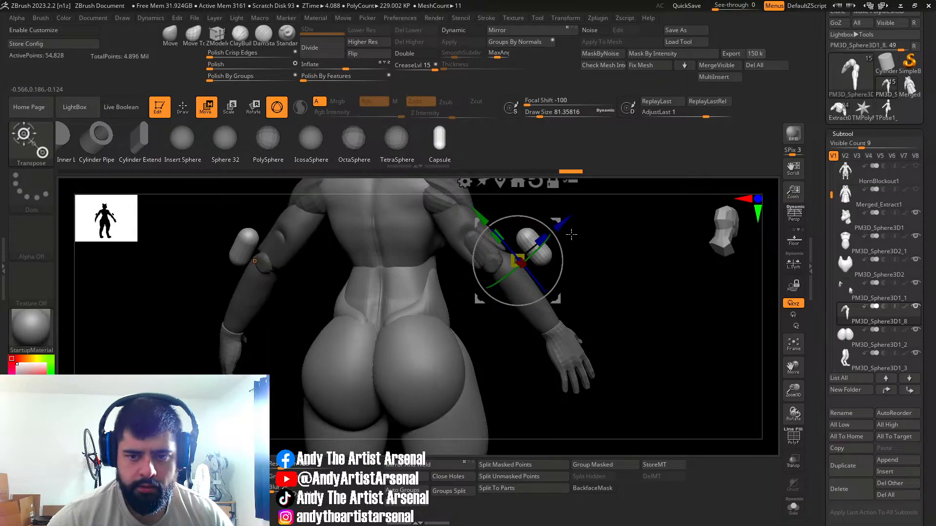
pyautogui.keyDown('alt'); pyautogui.moveTo(644, 242); pyautogui.dragTo(614, 295, button='right'); pyautogui.keyUp('alt')
pyautogui.click(468, 234)
pyautogui.moveTo(543, 259); pyautogui.dragTo(524, 276)
pyautogui.moveTo(585, 290); pyautogui.dragTo(491, 351, button='right')
pyautogui.keyDown('ctrl'); pyautogui.moveTo(496, 390); pyautogui.dragTo(497, 424, button='right'); pyautogui.keyUp('ctrl')
pyautogui.moveTo(544, 275); pyautogui.dragTo(556, 270)
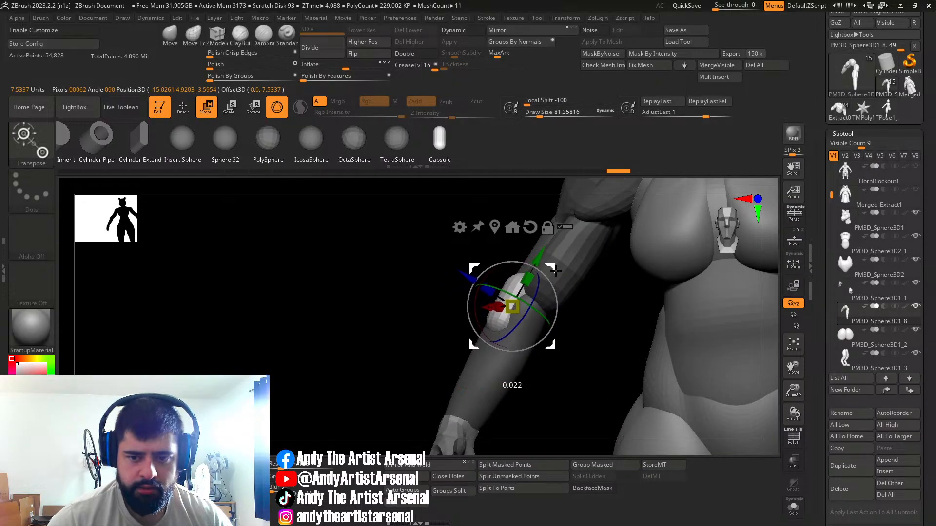
pyautogui.press('q')
pyautogui.moveTo(485, 334)
pyautogui.mouseDown(button='right')
pyautogui.moveTo(485, 297)
pyautogui.moveTo(351, 223)
pyautogui.mouseUp(button='right')
pyautogui.moveTo(517, 301)
pyautogui.mouseDown(button='right')
pyautogui.moveTo(466, 274)
pyautogui.moveTo(445, 278)
pyautogui.moveTo(526, 309)
pyautogui.moveTo(523, 298)
pyautogui.mouseUp(button='right')
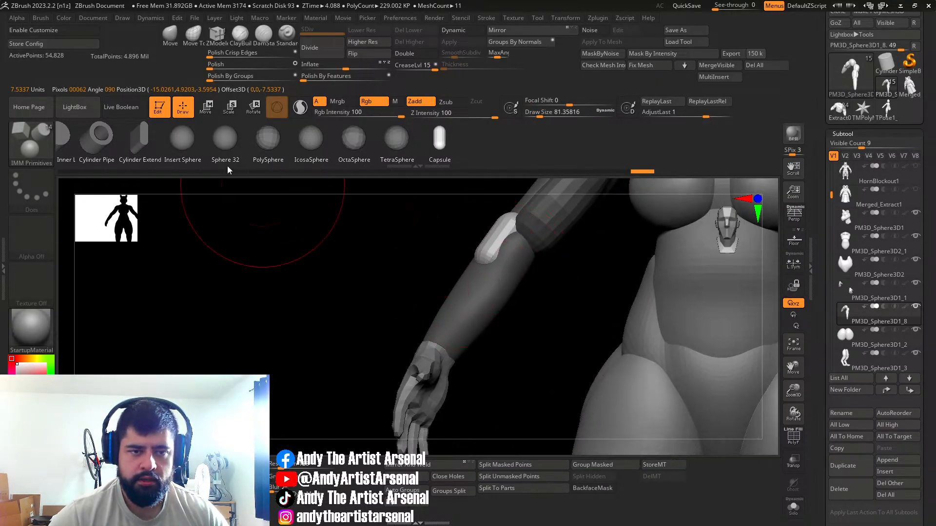
# Step: Stretch the new capsule from the elbow down along the outer forearm with the Move brush
pyautogui.click(171, 35)
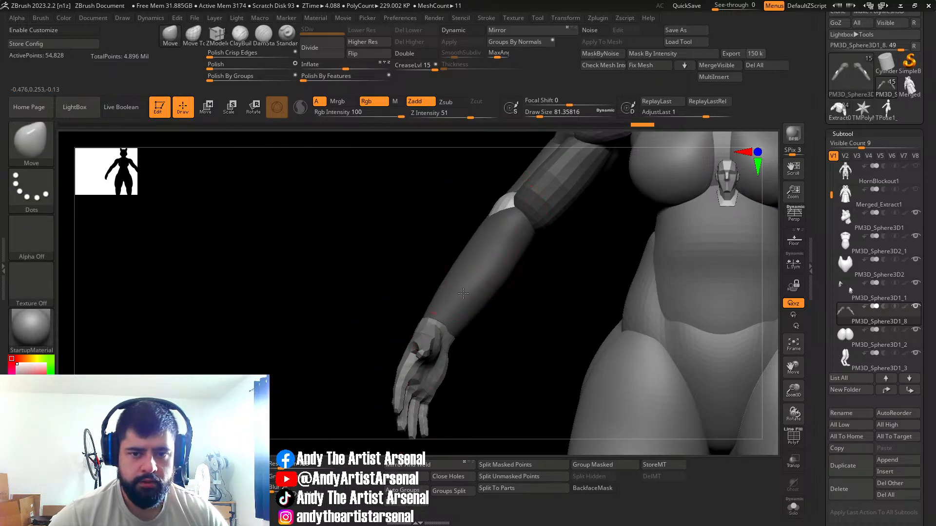
pyautogui.moveTo(439, 296); pyautogui.dragTo(460, 269, button='right')
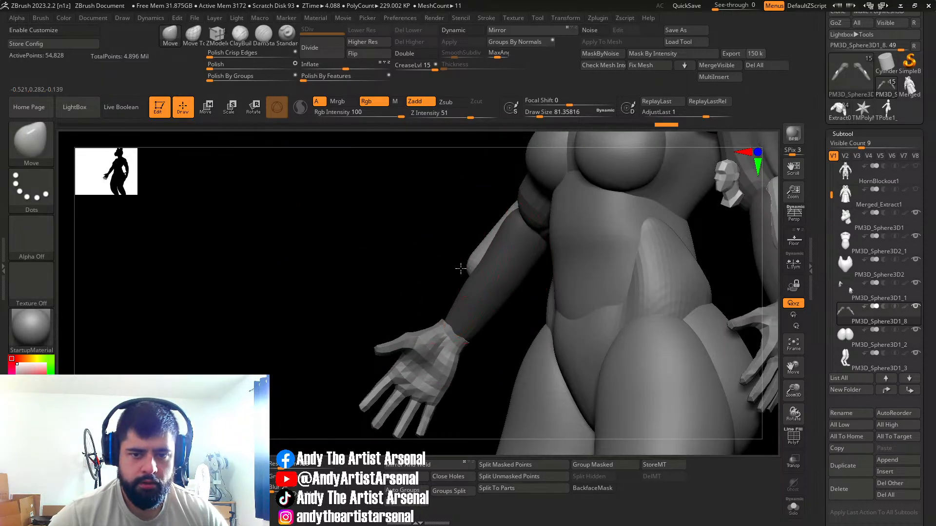
pyautogui.moveTo(418, 355)
pyautogui.mouseDown(button='right')
pyautogui.moveTo(472, 327)
pyautogui.moveTo(494, 331)
pyautogui.moveTo(470, 268)
pyautogui.mouseUp(button='right')
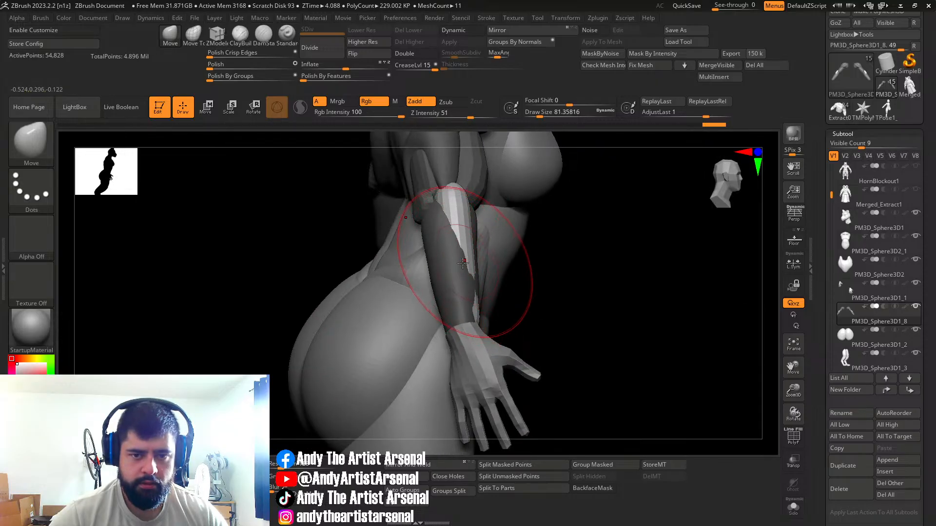
# Step: Switch to the ZModeler brush and isolate the outer forearm capsule to inspect its wireframe and shape on its own
pyautogui.click(217, 33)
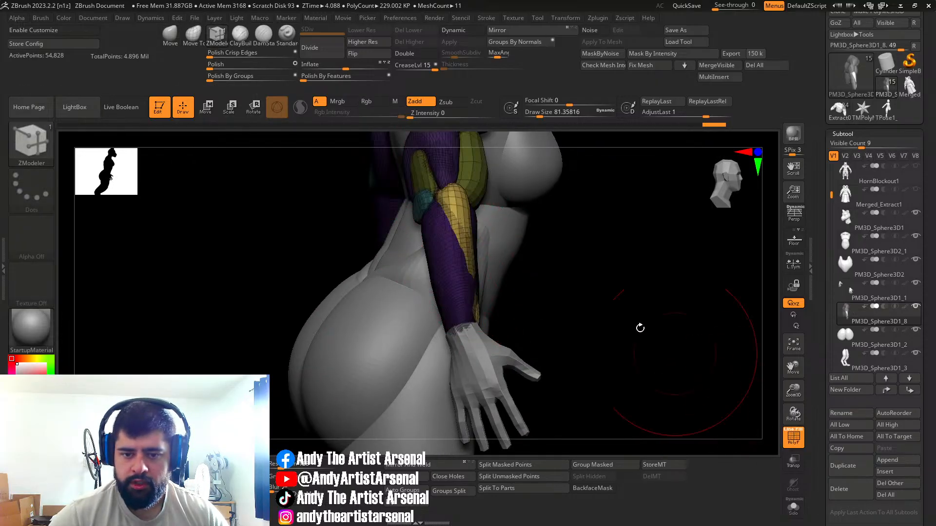
pyautogui.moveTo(666, 347); pyautogui.dragTo(488, 278, button='right')
pyautogui.moveTo(454, 245); pyautogui.dragTo(760, 429, button='right')
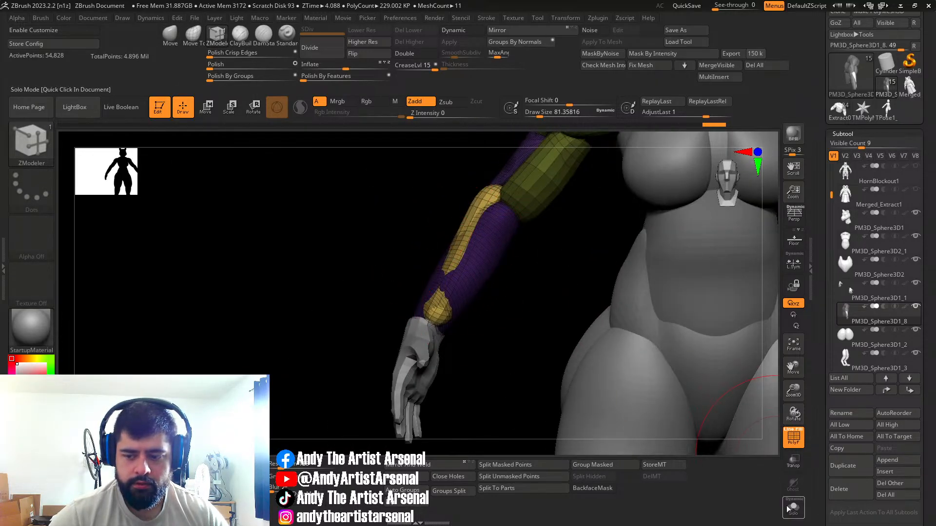
pyautogui.keyDown('ctrl'); pyautogui.keyDown('shift'); pyautogui.click(477, 210); pyautogui.keyUp('shift'); pyautogui.keyUp('ctrl')
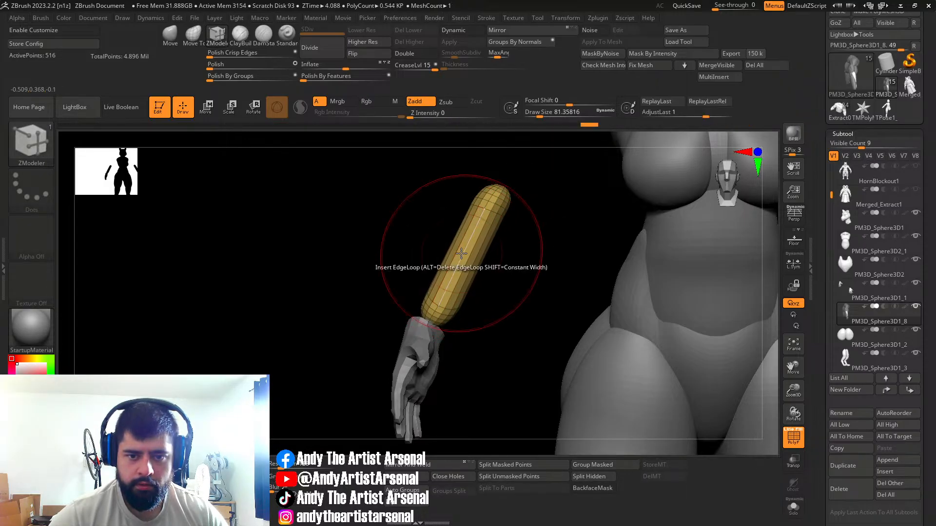
pyautogui.moveTo(469, 270)
pyautogui.mouseDown(button='right')
pyautogui.moveTo(561, 271)
pyautogui.moveTo(472, 258)
pyautogui.mouseUp(button='right')
pyautogui.click(465, 267)
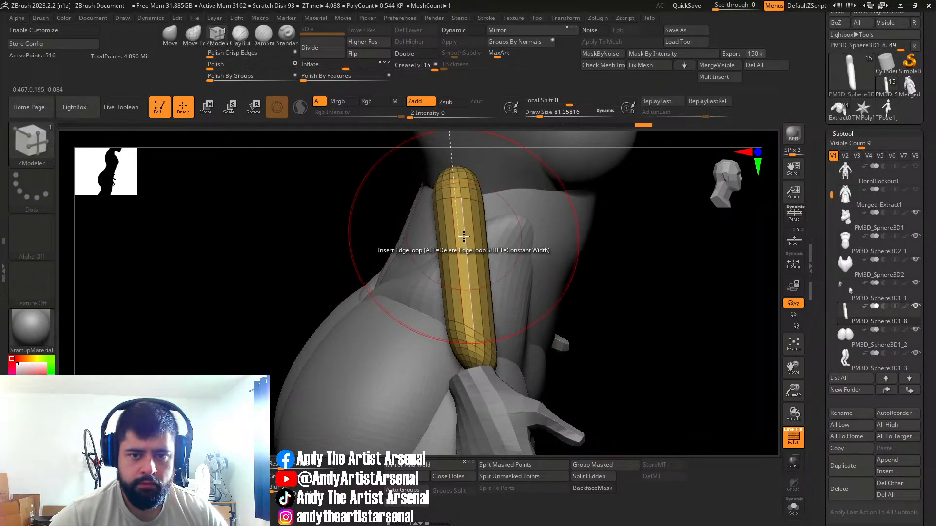
pyautogui.click(794, 437)
pyautogui.click(801, 515)
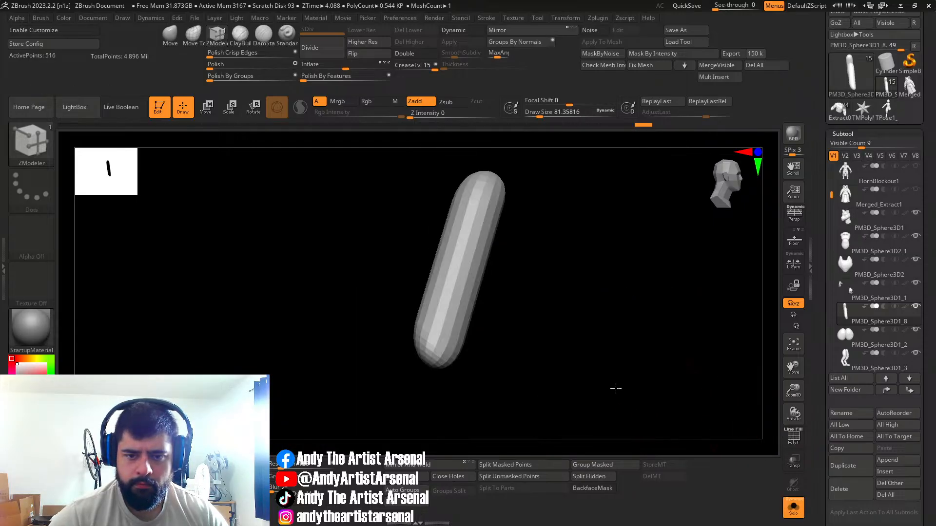
# Step: Unhide the other arm pieces and insert extra edge loops around the outer forearm capsule with ZModeler
pyautogui.keyDown('ctrl'); pyautogui.moveTo(456, 273); pyautogui.dragTo(464, 250, button='right'); pyautogui.keyUp('ctrl')
pyautogui.keyDown('ctrl'); pyautogui.keyDown('shift'); pyautogui.click(501, 284); pyautogui.keyUp('shift'); pyautogui.keyUp('ctrl')
pyautogui.keyDown('ctrl'); pyautogui.moveTo(402, 303); pyautogui.dragTo(441, 248, button='right'); pyautogui.keyUp('ctrl')
pyautogui.click(793, 438)
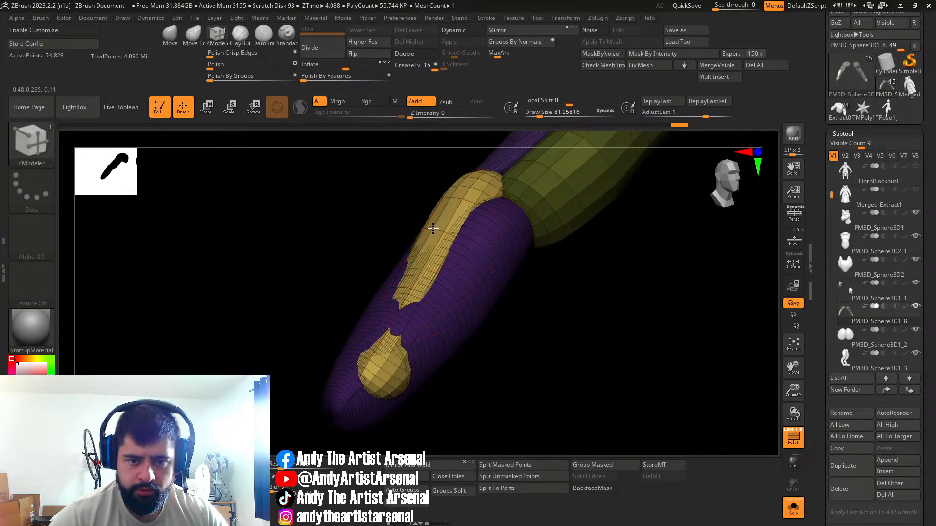
pyautogui.click(428, 235)
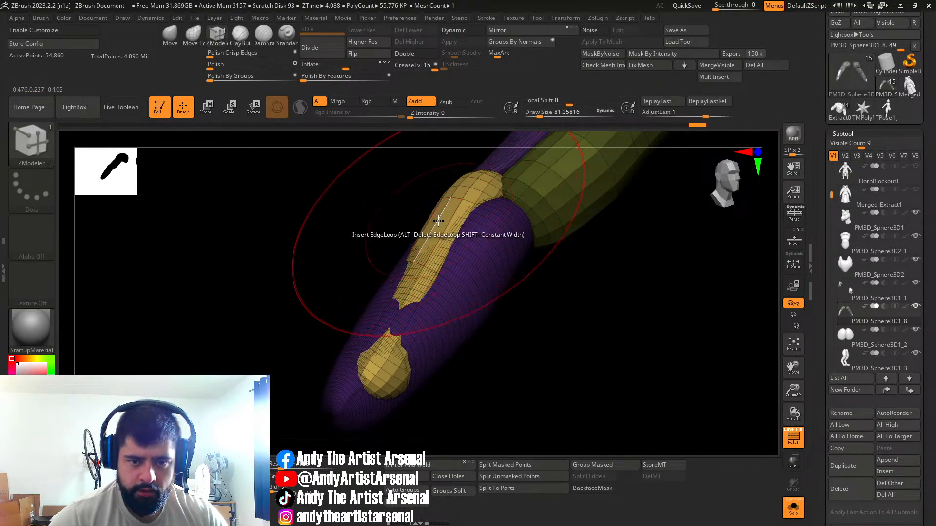
pyautogui.click(433, 260)
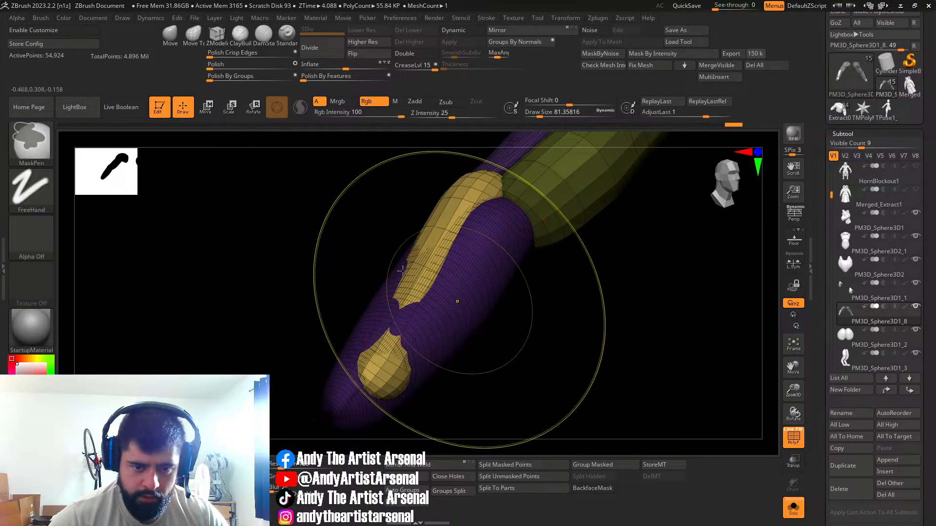
pyautogui.keyDown('ctrl'); pyautogui.moveTo(457, 298); pyautogui.dragTo(459, 239, button='right'); pyautogui.keyUp('ctrl')
pyautogui.click(794, 508)
pyautogui.moveTo(551, 273); pyautogui.dragTo(411, 225, button='right')
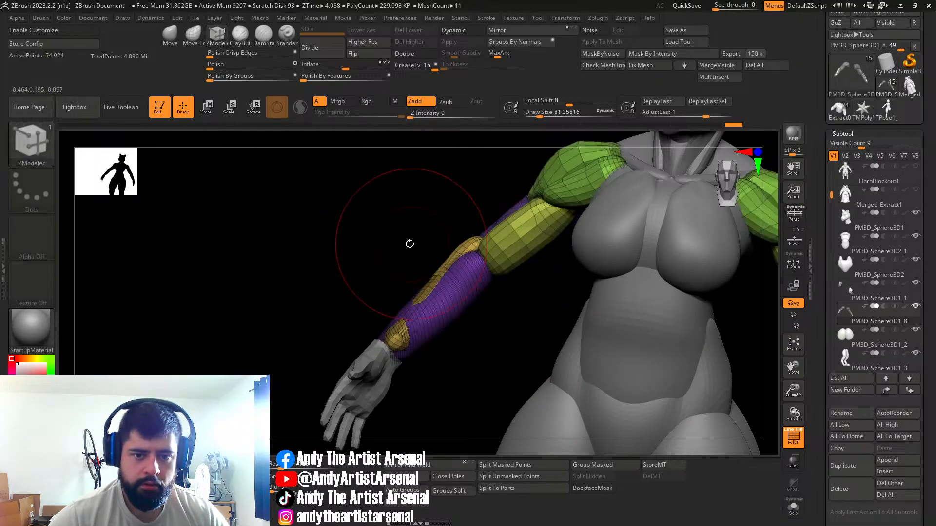
# Step: Reshape the forearm capsule down to the wrist using the Move brush at a draw size of about 53
pyautogui.click(168, 34)
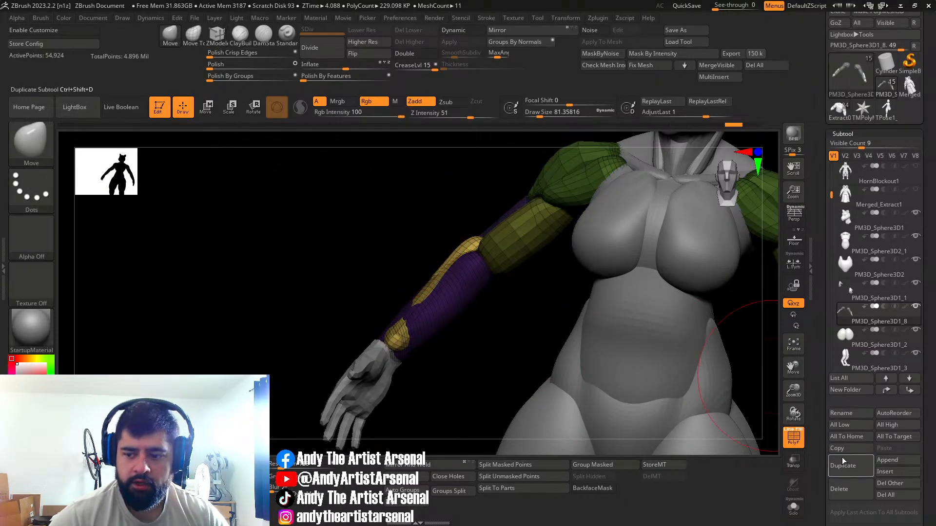
pyautogui.click(793, 437)
pyautogui.moveTo(531, 312)
pyautogui.mouseDown(button='right')
pyautogui.moveTo(426, 293)
pyautogui.moveTo(492, 303)
pyautogui.moveTo(446, 246)
pyautogui.mouseUp(button='right')
pyautogui.press('s')
pyautogui.moveTo(446, 268); pyautogui.dragTo(439, 268)
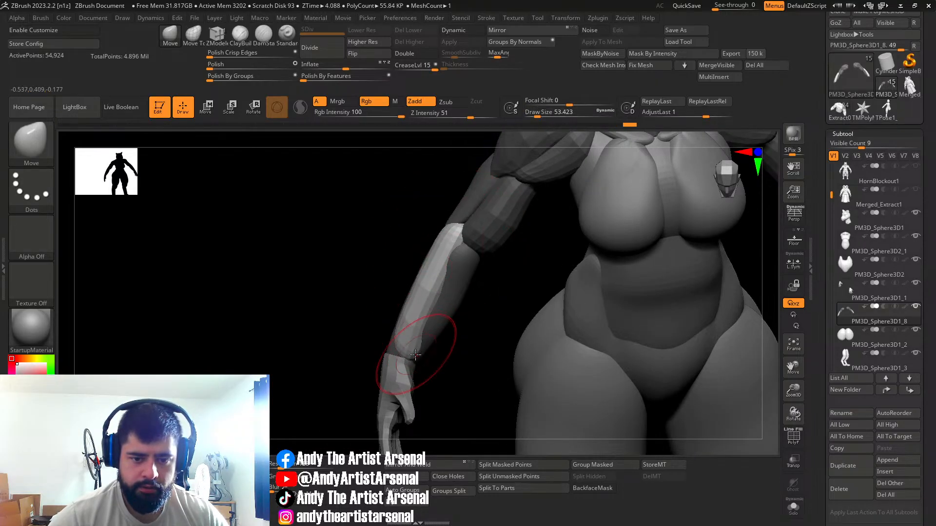
pyautogui.moveTo(413, 355); pyautogui.dragTo(435, 336, button='right')
pyautogui.moveTo(432, 297); pyautogui.dragTo(453, 312, button='right')
pyautogui.moveTo(400, 341); pyautogui.dragTo(410, 347)
pyautogui.moveTo(425, 349)
pyautogui.mouseDown(button='right')
pyautogui.moveTo(413, 352)
pyautogui.moveTo(397, 314)
pyautogui.mouseUp(button='right')
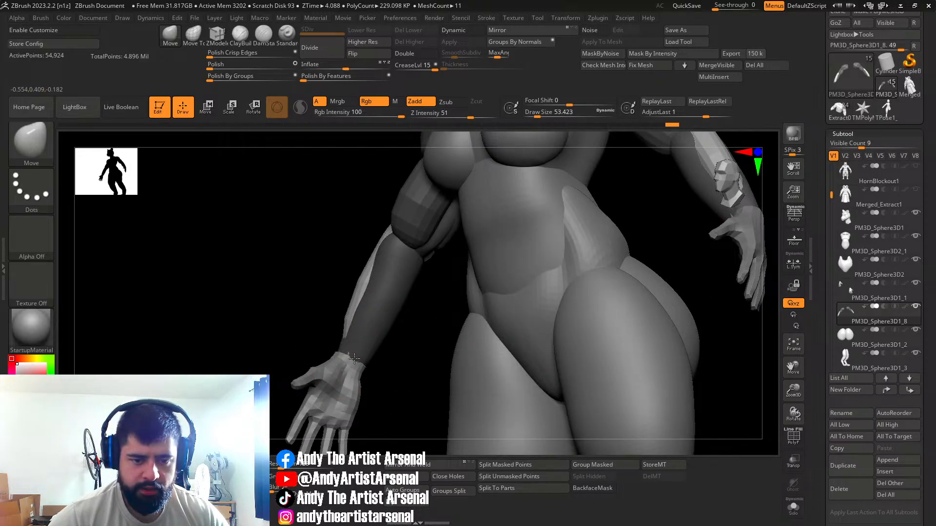
pyautogui.moveTo(376, 280); pyautogui.dragTo(366, 280)
pyautogui.moveTo(368, 275)
pyautogui.mouseDown(button='right')
pyautogui.moveTo(394, 263)
pyautogui.moveTo(385, 244)
pyautogui.moveTo(409, 246)
pyautogui.moveTo(347, 289)
pyautogui.mouseUp(button='right')
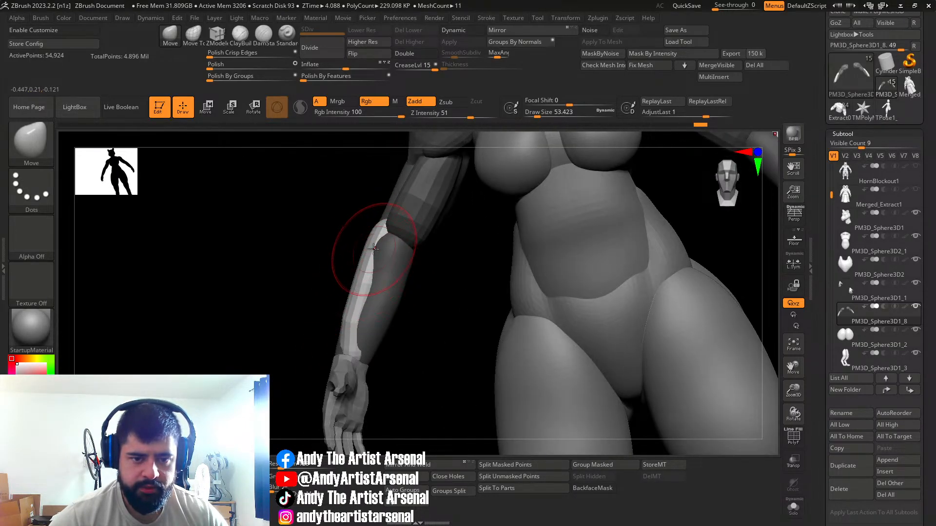
# Step: Reduce the Move brush size and fit the forearm capsule's upper end against the upper arm at the elbow
pyautogui.moveTo(373, 249); pyautogui.dragTo(425, 314, button='right')
pyautogui.press('s')
pyautogui.moveTo(404, 311); pyautogui.dragTo(399, 310)
pyautogui.moveTo(399, 308); pyautogui.dragTo(370, 329, button='right')
pyautogui.moveTo(427, 298); pyautogui.dragTo(411, 292, button='right')
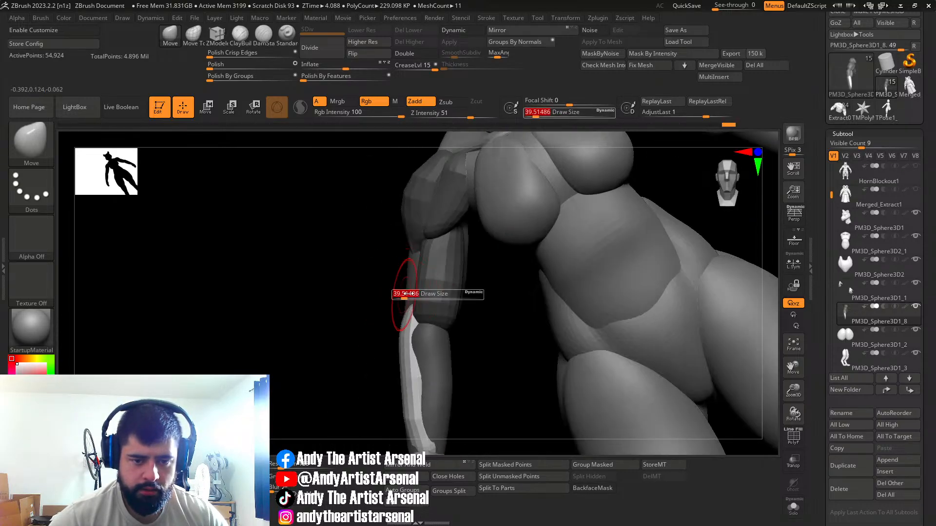
pyautogui.press('s')
pyautogui.moveTo(393, 292); pyautogui.dragTo(404, 290)
pyautogui.press('s')
pyautogui.moveTo(414, 324); pyautogui.dragTo(406, 302)
pyautogui.moveTo(399, 312)
pyautogui.mouseDown(button='right')
pyautogui.moveTo(408, 318)
pyautogui.moveTo(459, 295)
pyautogui.moveTo(564, 313)
pyautogui.moveTo(471, 310)
pyautogui.mouseUp(button='right')
pyautogui.moveTo(587, 339)
pyautogui.keyDown('alt'); pyautogui.mouseDown(button='right')
pyautogui.moveTo(560, 298)
pyautogui.moveTo(569, 315)
pyautogui.moveTo(531, 316)
pyautogui.moveTo(591, 319)
pyautogui.moveTo(522, 294)
pyautogui.moveTo(577, 314)
pyautogui.mouseUp(button='right'); pyautogui.keyUp('alt')
pyautogui.keyDown('alt'); pyautogui.moveTo(526, 339); pyautogui.dragTo(595, 331, button='right'); pyautogui.keyUp('alt')
pyautogui.moveTo(654, 322); pyautogui.dragTo(668, 317, button='right')
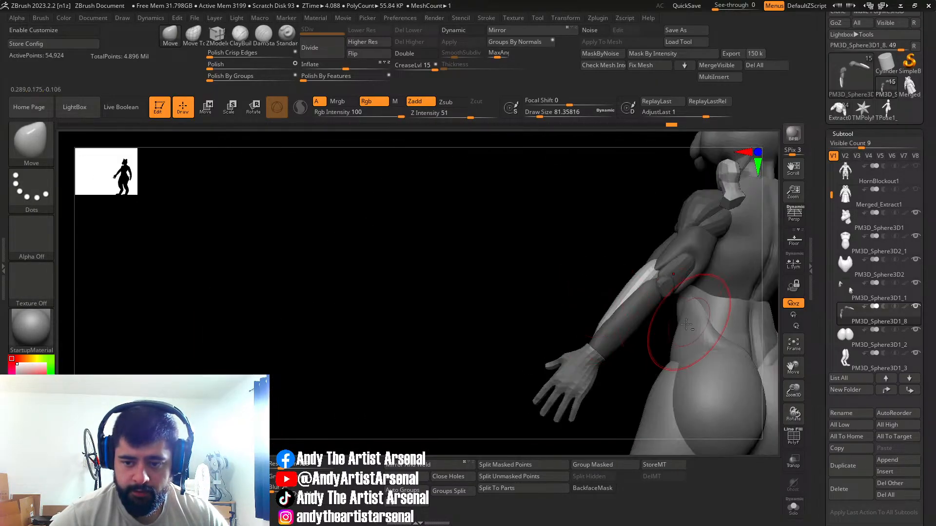
# Step: Adjust the back of the forearm with the Move Topological brush at a draw size of about 58.5
pyautogui.moveTo(544, 284)
pyautogui.mouseDown(button='right')
pyautogui.moveTo(476, 276)
pyautogui.moveTo(485, 295)
pyautogui.moveTo(511, 308)
pyautogui.moveTo(560, 271)
pyautogui.mouseUp(button='right')
pyautogui.moveTo(575, 286); pyautogui.dragTo(574, 292)
pyautogui.press('s')
pyautogui.click(201, 38)
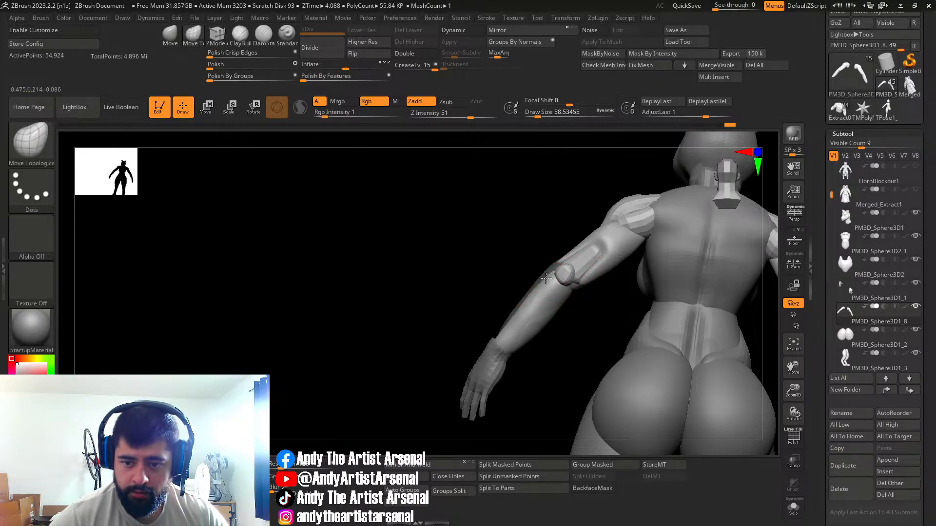
pyautogui.moveTo(502, 295); pyautogui.dragTo(533, 300)
pyautogui.moveTo(527, 310); pyautogui.dragTo(516, 328, button='right')
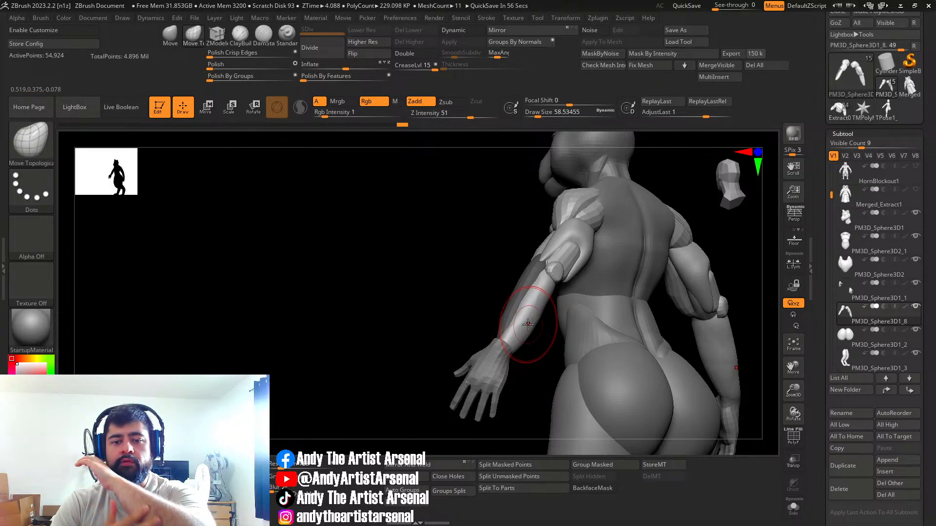
pyautogui.moveTo(483, 259)
pyautogui.mouseDown(button='right')
pyautogui.moveTo(560, 271)
pyautogui.moveTo(547, 286)
pyautogui.moveTo(577, 345)
pyautogui.moveTo(560, 275)
pyautogui.mouseUp(button='right')
# Step: Carve grooves along the back of the forearm from the elbow toward the wrist with the DamStandard brush
pyautogui.click(256, 36)
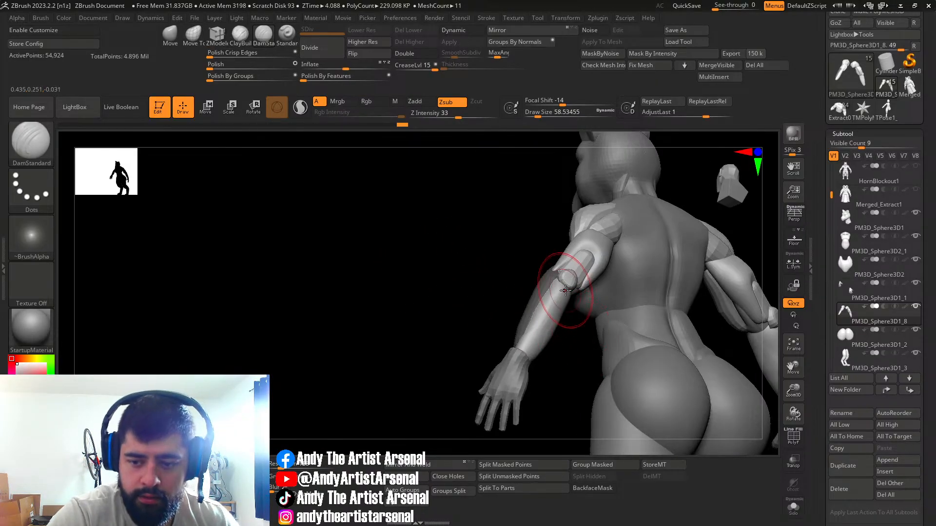
pyautogui.moveTo(546, 344); pyautogui.dragTo(523, 365, button='right')
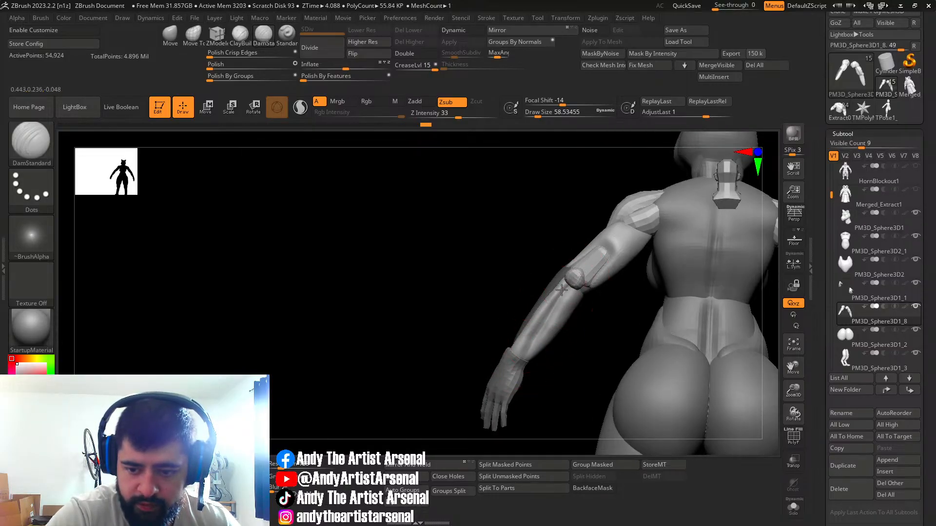
pyautogui.moveTo(518, 334)
pyautogui.mouseDown(button='right')
pyautogui.moveTo(554, 340)
pyautogui.moveTo(319, 257)
pyautogui.mouseUp(button='right')
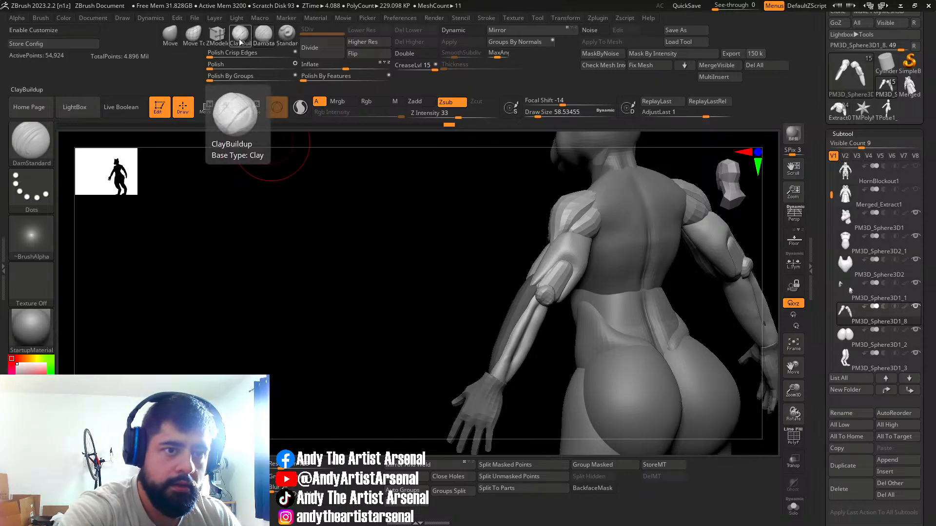
# Step: Insert an IMM Primitives Capsule on the back of the forearm below the elbow and lengthen it with local symmetry on
pyautogui.click(208, 41)
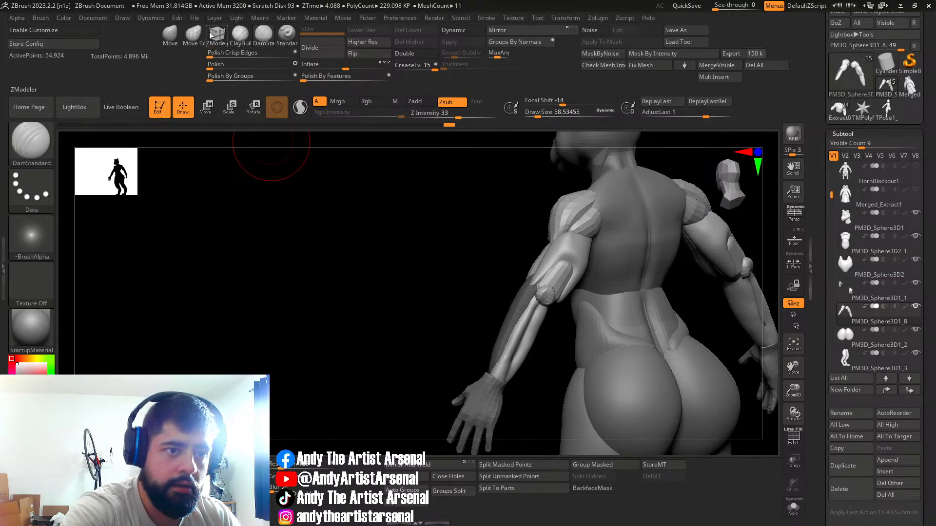
pyautogui.press('b')
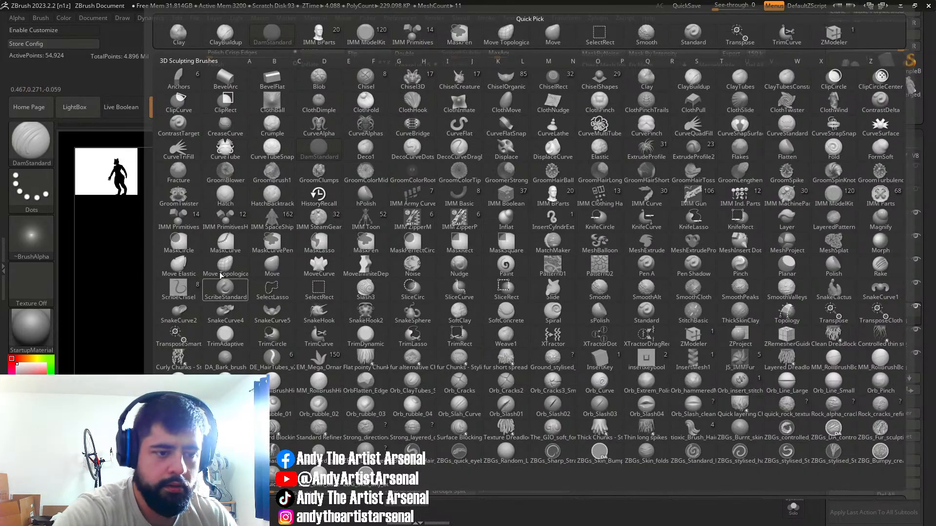
pyautogui.click(185, 223)
pyautogui.moveTo(628, 326); pyautogui.dragTo(537, 295, button='right')
pyautogui.moveTo(530, 305); pyautogui.dragTo(530, 307)
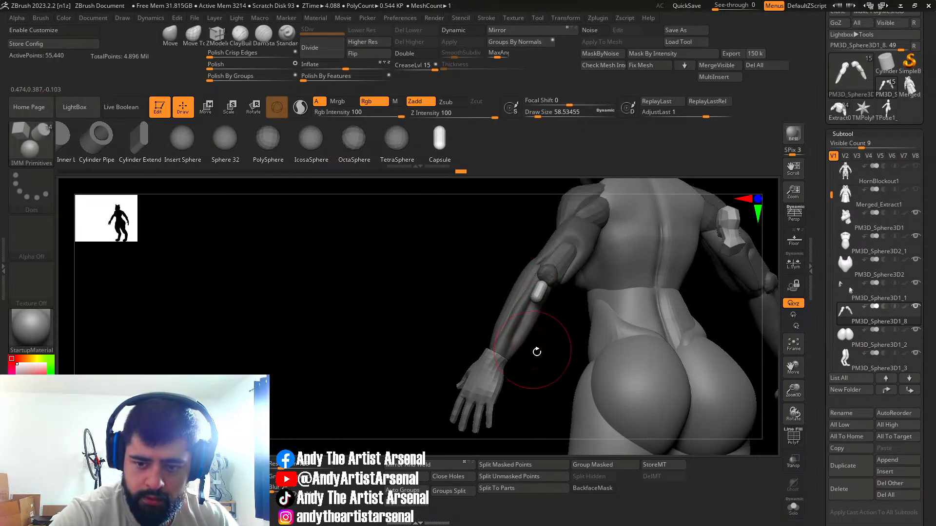
pyautogui.press('w')
pyautogui.moveTo(537, 352); pyautogui.dragTo(547, 355, button='right')
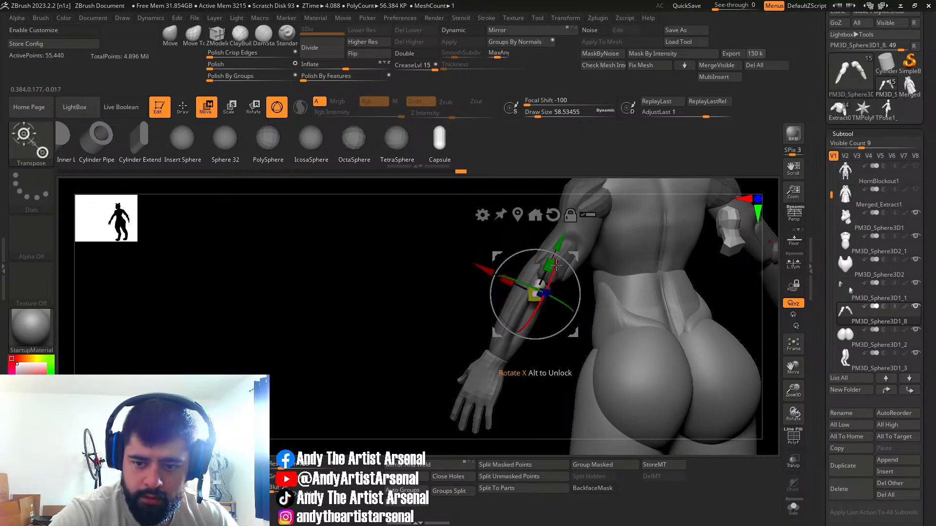
pyautogui.click(793, 271)
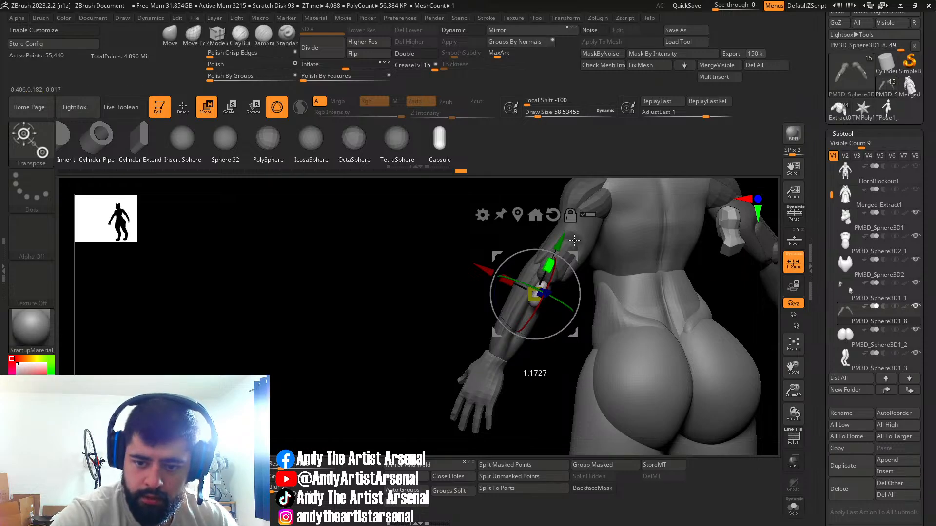
pyautogui.moveTo(649, 204); pyautogui.dragTo(603, 293, button='right')
# Step: Centre the gizmo on the new capsule, then scale and move it in against the back of the forearm
pyautogui.click(171, 37)
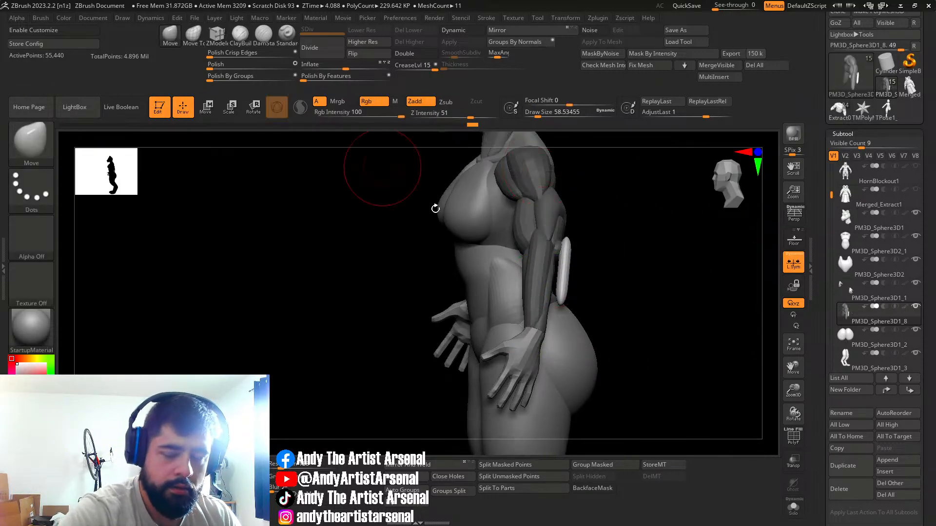
pyautogui.press('w')
pyautogui.moveTo(563, 346)
pyautogui.mouseDown(button='right')
pyautogui.moveTo(533, 341)
pyautogui.moveTo(602, 322)
pyautogui.mouseUp(button='right')
pyautogui.keyDown('alt'); pyautogui.click(540, 202); pyautogui.keyUp('alt')
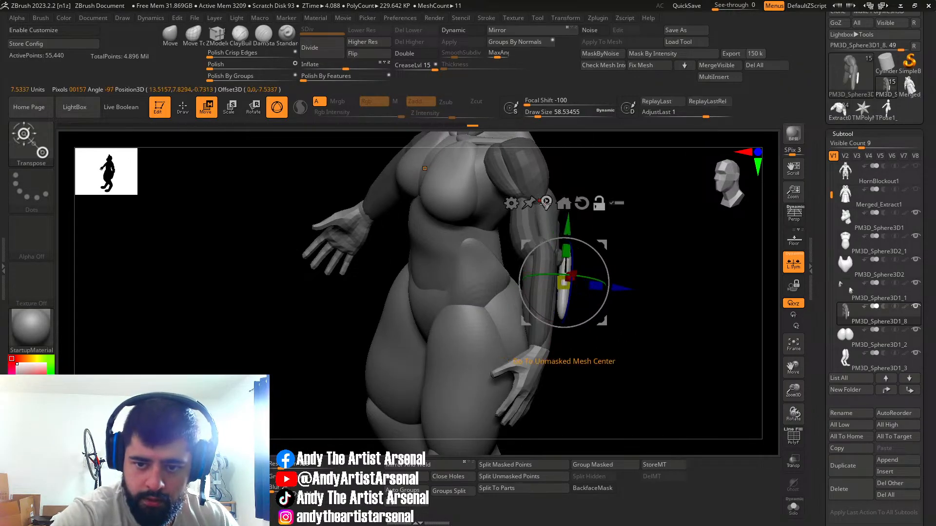
pyautogui.moveTo(604, 245); pyautogui.dragTo(598, 261)
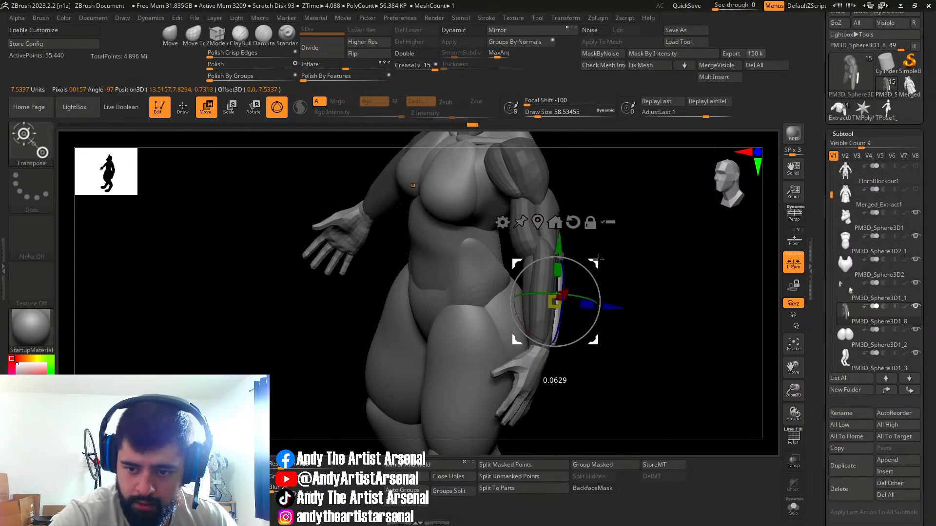
pyautogui.moveTo(606, 269)
pyautogui.mouseDown(button='right')
pyautogui.moveTo(575, 265)
pyautogui.moveTo(600, 272)
pyautogui.mouseUp(button='right')
pyautogui.click(565, 255)
pyautogui.moveTo(593, 289); pyautogui.dragTo(577, 291)
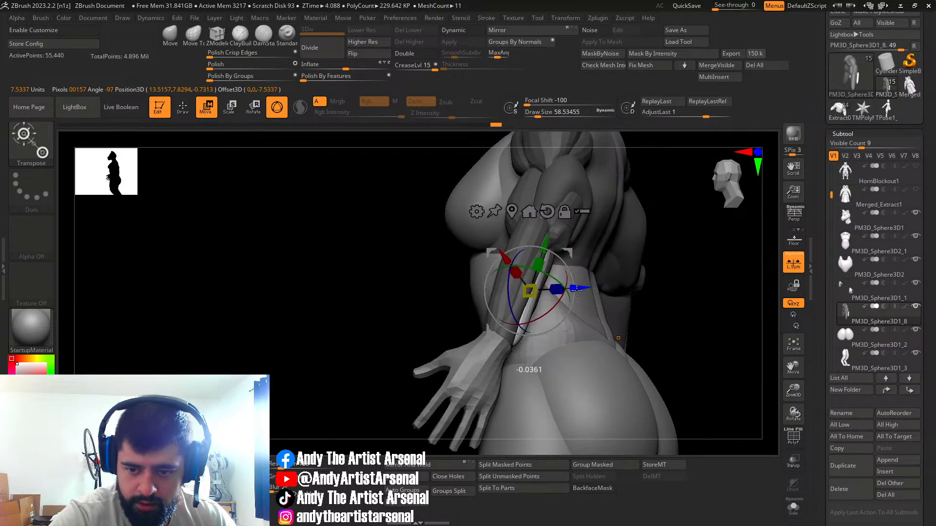
# Step: Pull the new capsule's ends to the elbow and wrist with the Move brush at draw sizes of about 28 and 44
pyautogui.moveTo(550, 324)
pyautogui.mouseDown(button='right')
pyautogui.moveTo(537, 269)
pyautogui.moveTo(519, 250)
pyautogui.moveTo(495, 249)
pyautogui.moveTo(509, 237)
pyautogui.mouseUp(button='right')
pyautogui.press('q')
pyautogui.press('s')
pyautogui.moveTo(508, 238); pyautogui.dragTo(504, 238)
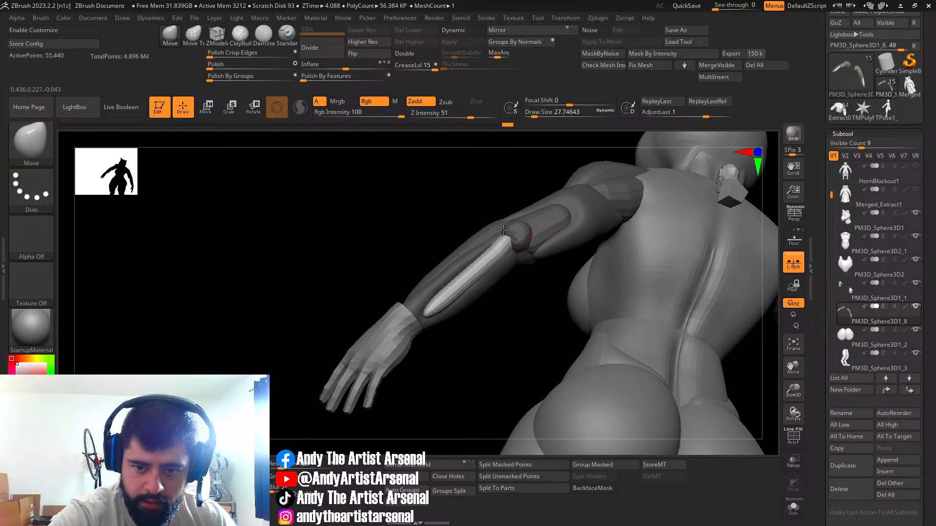
pyautogui.moveTo(492, 265); pyautogui.dragTo(425, 315, button='right')
pyautogui.press('s')
pyautogui.moveTo(425, 314); pyautogui.dragTo(429, 315)
pyautogui.moveTo(432, 317); pyautogui.dragTo(429, 335, button='right')
pyautogui.moveTo(425, 323); pyautogui.dragTo(419, 322)
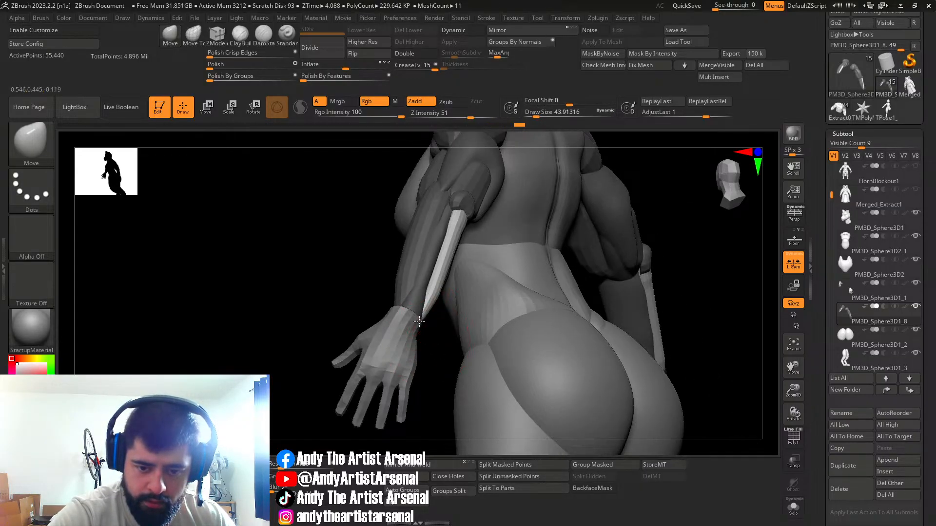
pyautogui.moveTo(432, 316)
pyautogui.mouseDown(button='right')
pyautogui.moveTo(387, 309)
pyautogui.moveTo(485, 313)
pyautogui.moveTo(484, 268)
pyautogui.moveTo(468, 275)
pyautogui.moveTo(490, 312)
pyautogui.moveTo(490, 375)
pyautogui.moveTo(471, 302)
pyautogui.mouseUp(button='right')
# Step: Refine the inner forearm's shape with the Move Topological brush at a draw size of about 58.5
pyautogui.moveTo(451, 257)
pyautogui.mouseDown(button='right')
pyautogui.moveTo(424, 285)
pyautogui.moveTo(475, 311)
pyautogui.moveTo(449, 339)
pyautogui.moveTo(449, 302)
pyautogui.moveTo(480, 307)
pyautogui.moveTo(420, 264)
pyautogui.moveTo(417, 230)
pyautogui.moveTo(380, 244)
pyautogui.moveTo(422, 251)
pyautogui.moveTo(386, 307)
pyautogui.moveTo(382, 332)
pyautogui.moveTo(449, 279)
pyautogui.moveTo(400, 316)
pyautogui.mouseUp(button='right')
pyautogui.click(193, 36)
pyautogui.press('s')
pyautogui.moveTo(389, 326); pyautogui.dragTo(391, 326)
pyautogui.moveTo(384, 306); pyautogui.dragTo(381, 318, button='right')
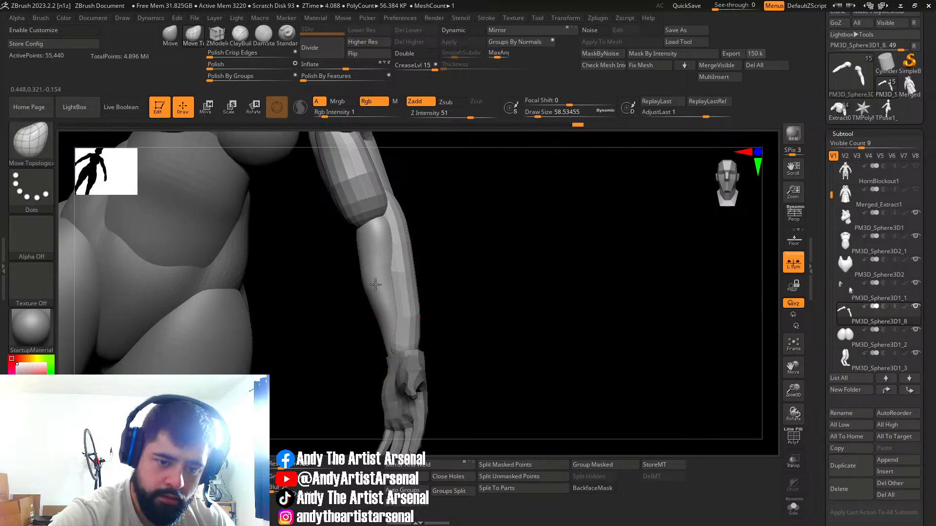
# Step: Reshape the back of the forearm with the Move Topological brush at a draw size of about 81
pyautogui.moveTo(376, 279); pyautogui.dragTo(389, 326, button='right')
pyautogui.moveTo(543, 299)
pyautogui.keyDown('ctrl'); pyautogui.mouseDown(button='right')
pyautogui.moveTo(447, 278)
pyautogui.moveTo(405, 315)
pyautogui.moveTo(411, 265)
pyautogui.moveTo(344, 278)
pyautogui.moveTo(341, 266)
pyautogui.moveTo(350, 289)
pyautogui.moveTo(420, 324)
pyautogui.moveTo(415, 346)
pyautogui.moveTo(359, 273)
pyautogui.moveTo(391, 317)
pyautogui.moveTo(375, 344)
pyautogui.moveTo(384, 357)
pyautogui.mouseUp(button='right'); pyautogui.keyUp('ctrl')
pyautogui.keyDown('ctrl'); pyautogui.click(403, 337); pyautogui.keyUp('ctrl')
pyautogui.press('s')
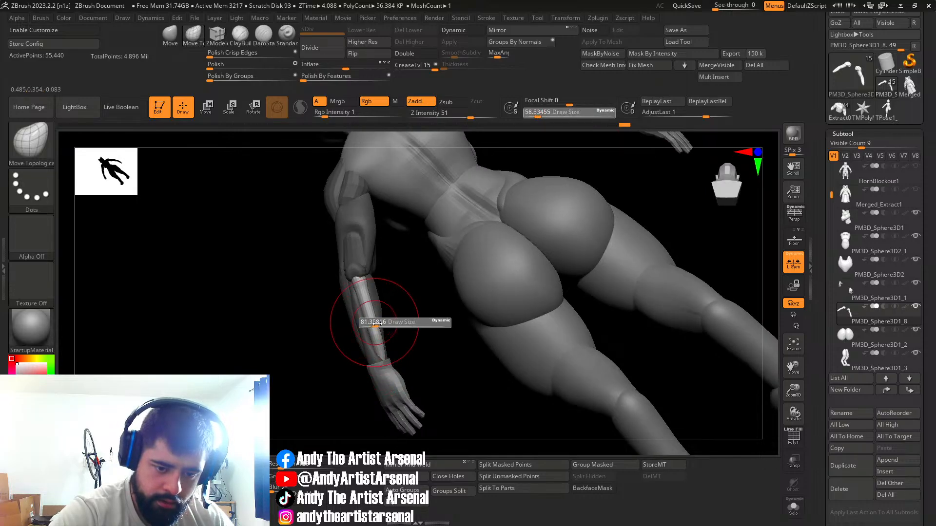
pyautogui.moveTo(374, 323); pyautogui.dragTo(378, 323)
pyautogui.moveTo(376, 337); pyautogui.dragTo(374, 341)
# Step: Switch to the hand subtool and reduce the draw size to about 28 for work around the wrist
pyautogui.moveTo(377, 341); pyautogui.dragTo(382, 361, button='right')
pyautogui.keyDown('alt'); pyautogui.click(385, 373); pyautogui.keyUp('alt')
pyautogui.press('s')
pyautogui.moveTo(381, 358); pyautogui.dragTo(351, 368)
pyautogui.moveTo(357, 361)
pyautogui.mouseDown(button='right')
pyautogui.moveTo(371, 347)
pyautogui.moveTo(380, 358)
pyautogui.mouseUp(button='right')
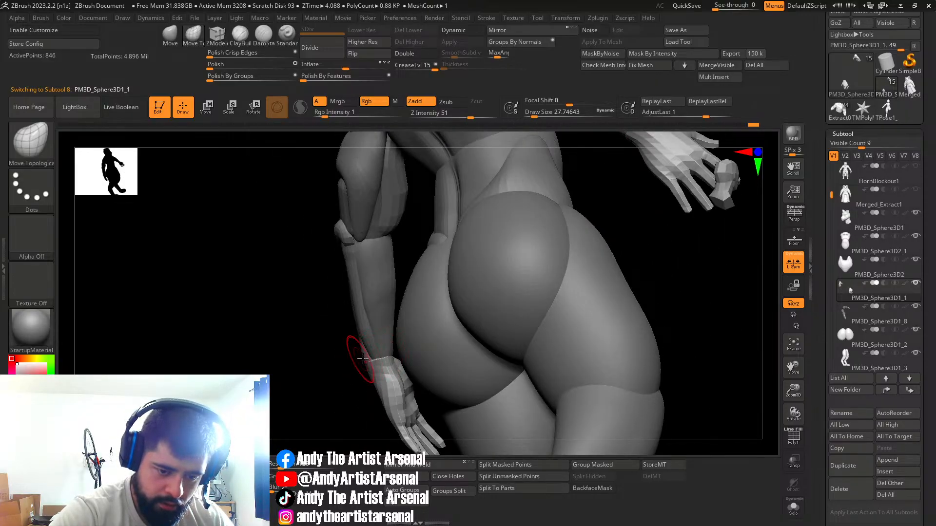
pyautogui.moveTo(426, 319)
pyautogui.mouseDown(button='right')
pyautogui.moveTo(433, 309)
pyautogui.moveTo(480, 318)
pyautogui.moveTo(438, 341)
pyautogui.moveTo(541, 317)
pyautogui.moveTo(411, 314)
pyautogui.mouseUp(button='right')
pyautogui.moveTo(483, 335)
pyautogui.mouseDown(button='right')
pyautogui.moveTo(458, 332)
pyautogui.moveTo(574, 351)
pyautogui.moveTo(506, 380)
pyautogui.moveTo(453, 325)
pyautogui.moveTo(433, 341)
pyautogui.moveTo(426, 380)
pyautogui.moveTo(449, 305)
pyautogui.moveTo(445, 319)
pyautogui.moveTo(455, 326)
pyautogui.moveTo(439, 344)
pyautogui.moveTo(437, 333)
pyautogui.moveTo(401, 321)
pyautogui.mouseUp(button='right')
# Step: Switch back to the arm subtool and clear its mask
pyautogui.press('w')
pyautogui.press('q')
pyautogui.keyDown('alt'); pyautogui.click(431, 322); pyautogui.keyUp('alt')
pyautogui.keyDown('ctrl'); pyautogui.moveTo(521, 353); pyautogui.dragTo(551, 377); pyautogui.keyUp('ctrl')
# Step: Adjust the forearm's silhouette with the Move brush at a draw size of about 64
pyautogui.click(170, 35)
pyautogui.moveTo(408, 303)
pyautogui.mouseDown(button='right')
pyautogui.moveTo(429, 303)
pyautogui.moveTo(434, 317)
pyautogui.mouseUp(button='right')
pyautogui.moveTo(438, 320); pyautogui.dragTo(443, 314)
pyautogui.hotkey('ctrl', 'z')
pyautogui.moveTo(414, 314); pyautogui.dragTo(446, 313, button='right')
pyautogui.press('s')
pyautogui.moveTo(446, 314); pyautogui.dragTo(447, 314)
pyautogui.moveTo(434, 313)
pyautogui.mouseDown(button='right')
pyautogui.moveTo(458, 314)
pyautogui.moveTo(433, 313)
pyautogui.mouseUp(button='right')
pyautogui.moveTo(444, 308); pyautogui.dragTo(447, 309)
pyautogui.moveTo(434, 312)
pyautogui.mouseDown(button='right')
pyautogui.moveTo(438, 329)
pyautogui.moveTo(487, 316)
pyautogui.moveTo(442, 315)
pyautogui.mouseUp(button='right')
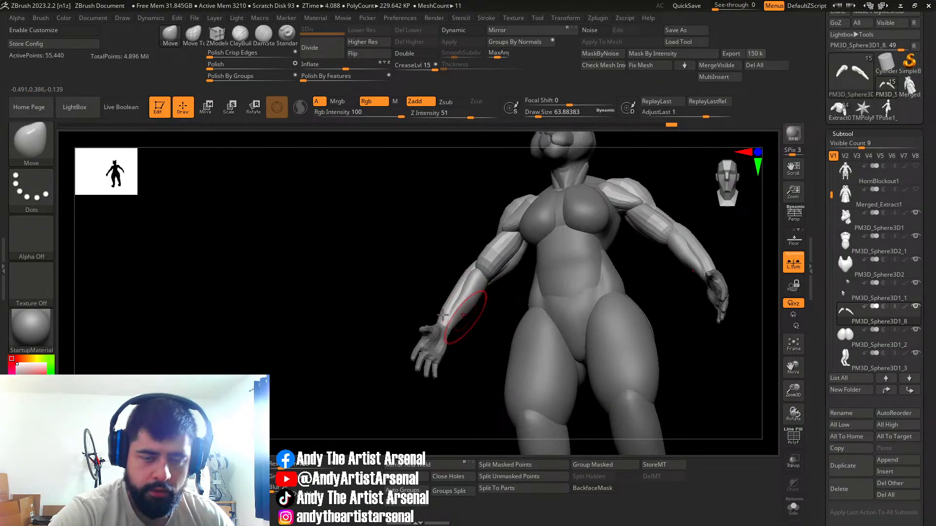
# Step: Isolate the forearm muscle to inspect its shape, and restore the visibility of the whole arm
pyautogui.click(265, 39)
pyautogui.moveTo(487, 263)
pyautogui.mouseDown(button='right')
pyautogui.moveTo(495, 295)
pyautogui.moveTo(477, 268)
pyautogui.mouseUp(button='right')
pyautogui.keyDown('ctrl'); pyautogui.keyDown('shift'); pyautogui.click(467, 302); pyautogui.keyUp('shift'); pyautogui.keyUp('ctrl')
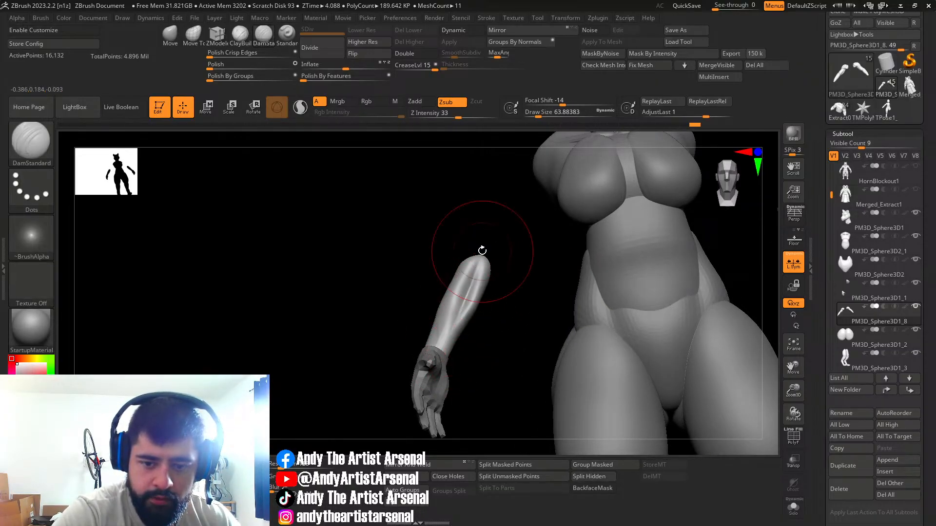
pyautogui.moveTo(482, 251); pyautogui.dragTo(473, 266, button='right')
pyautogui.moveTo(448, 337)
pyautogui.mouseDown(button='right')
pyautogui.moveTo(488, 251)
pyautogui.moveTo(483, 239)
pyautogui.mouseUp(button='right')
pyautogui.keyDown('ctrl'); pyautogui.keyDown('shift'); pyautogui.click(500, 276); pyautogui.keyUp('shift'); pyautogui.keyUp('ctrl')
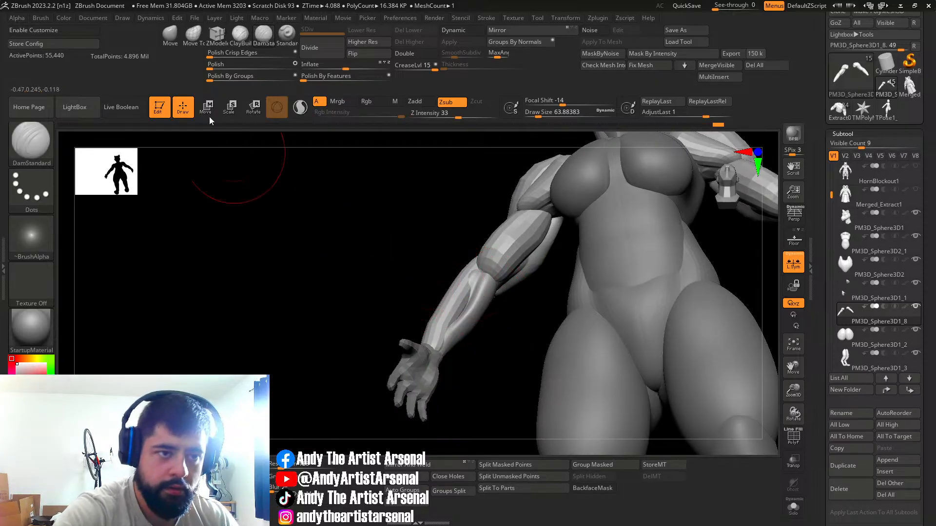
pyautogui.click(194, 35)
pyautogui.moveTo(507, 312); pyautogui.dragTo(440, 325, button='right')
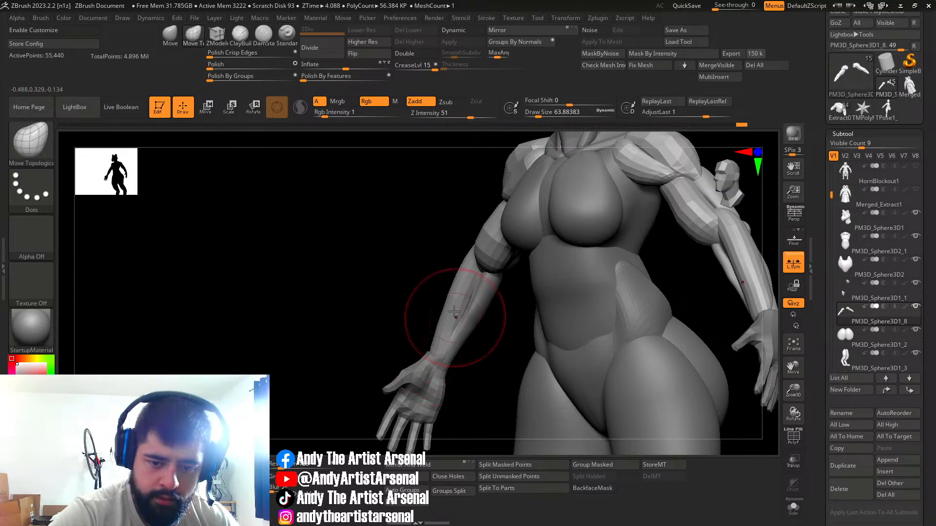
pyautogui.moveTo(450, 295)
pyautogui.mouseDown(button='right')
pyautogui.moveTo(474, 279)
pyautogui.moveTo(465, 256)
pyautogui.moveTo(490, 229)
pyautogui.moveTo(303, 160)
pyautogui.mouseUp(button='right')
pyautogui.press('b')
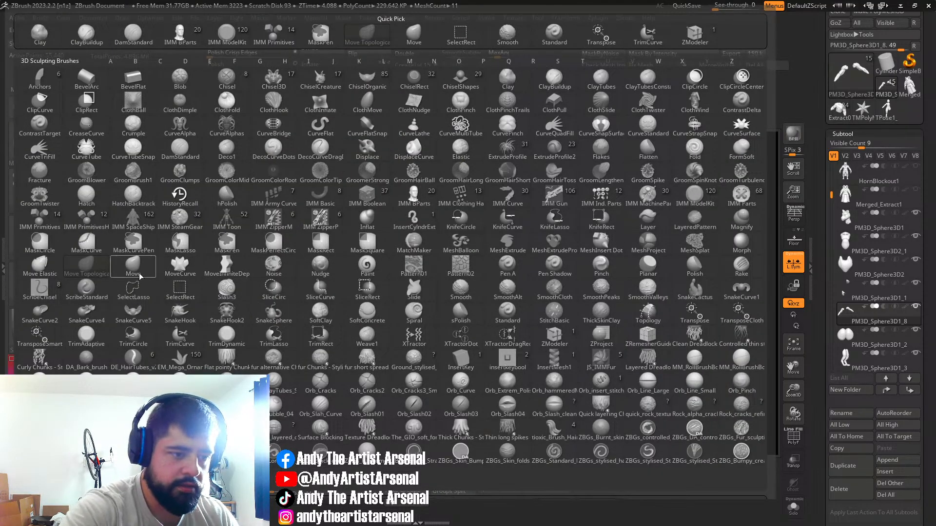
pyautogui.click(48, 268)
# Step: Insert an IMM Primitives Capsule on the outer upper arm above the elbow with local symmetry off
pyautogui.press('b')
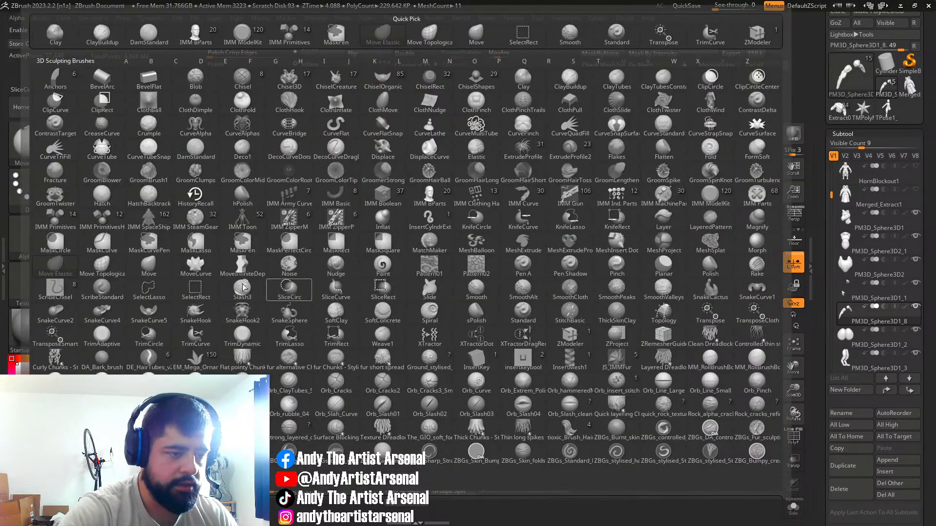
pyautogui.click(76, 221)
pyautogui.click(448, 139)
pyautogui.moveTo(482, 323); pyautogui.dragTo(578, 303, button='right')
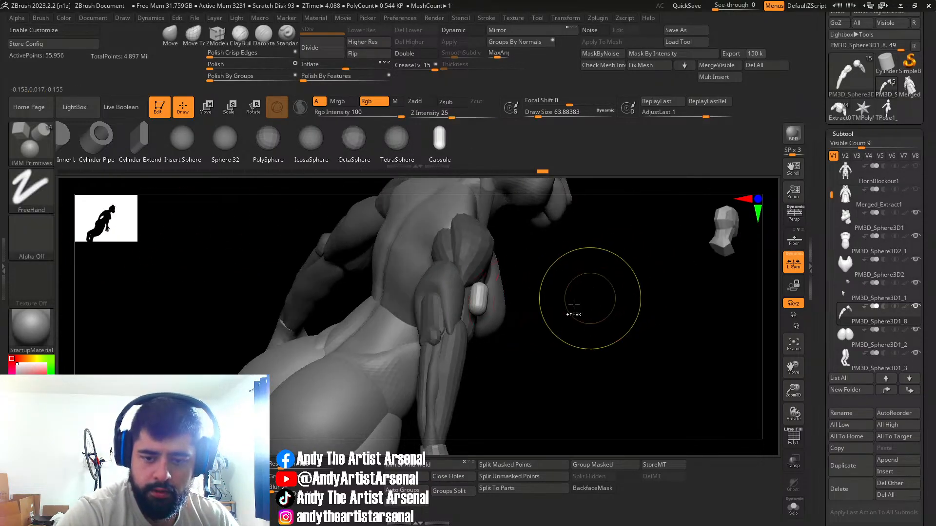
pyautogui.click(794, 263)
pyautogui.moveTo(697, 269); pyautogui.dragTo(541, 293, button='right')
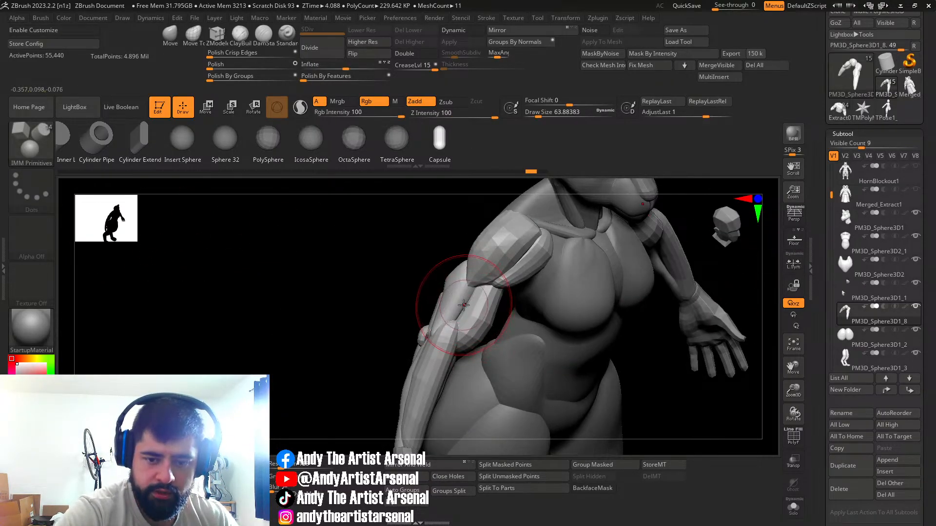
pyautogui.moveTo(456, 319); pyautogui.dragTo(454, 323)
pyautogui.press('w')
# Step: Centre the gizmo on the new capsule, fit it against the upper arm and turn local symmetry back on
pyautogui.moveTo(444, 341); pyautogui.dragTo(575, 314, button='right')
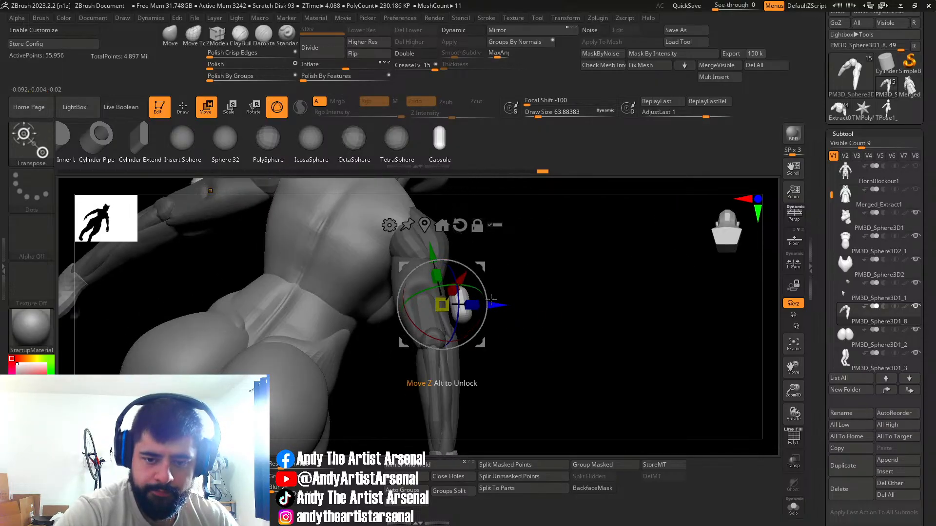
pyautogui.click(425, 224)
pyautogui.moveTo(521, 305); pyautogui.dragTo(504, 312)
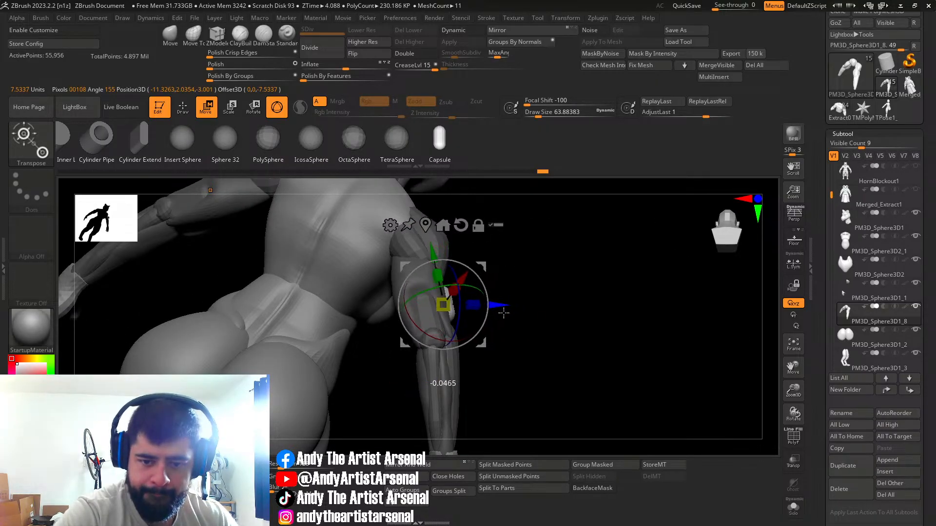
pyautogui.moveTo(490, 328); pyautogui.dragTo(453, 314, button='right')
pyautogui.moveTo(447, 273); pyautogui.dragTo(453, 261)
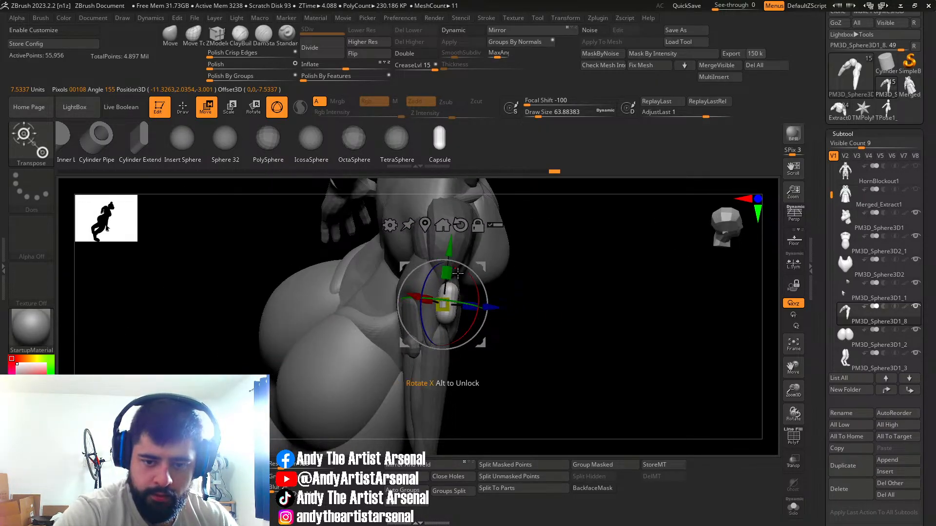
pyautogui.moveTo(477, 293); pyautogui.dragTo(443, 311, button='right')
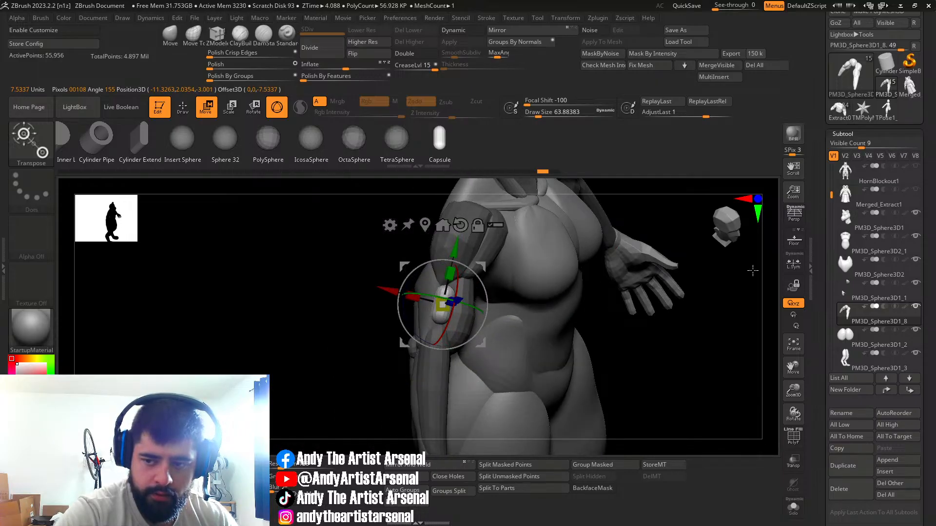
pyautogui.click(786, 268)
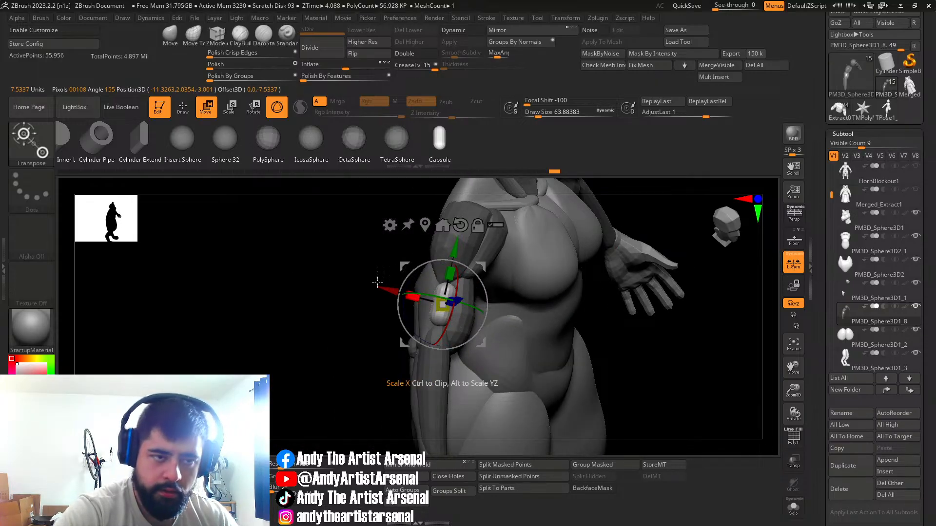
# Step: Stretch the new capsule along the outer upper arm with the Move brush at a draw size of about 64
pyautogui.click(170, 35)
pyautogui.moveTo(456, 294)
pyautogui.mouseDown(button='right')
pyautogui.moveTo(437, 303)
pyautogui.moveTo(461, 275)
pyautogui.moveTo(449, 303)
pyautogui.mouseUp(button='right')
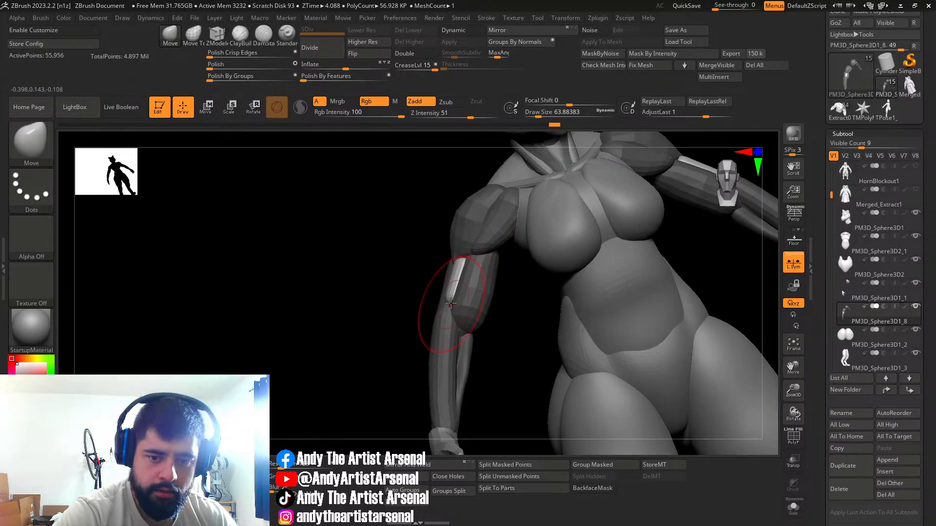
pyautogui.press('shift')
pyautogui.moveTo(459, 264)
pyautogui.mouseDown(button='right')
pyautogui.moveTo(443, 346)
pyautogui.moveTo(402, 339)
pyautogui.moveTo(412, 293)
pyautogui.mouseUp(button='right')
pyautogui.press('ctrl')
pyautogui.keyDown('ctrl'); pyautogui.click(415, 302); pyautogui.keyUp('ctrl')
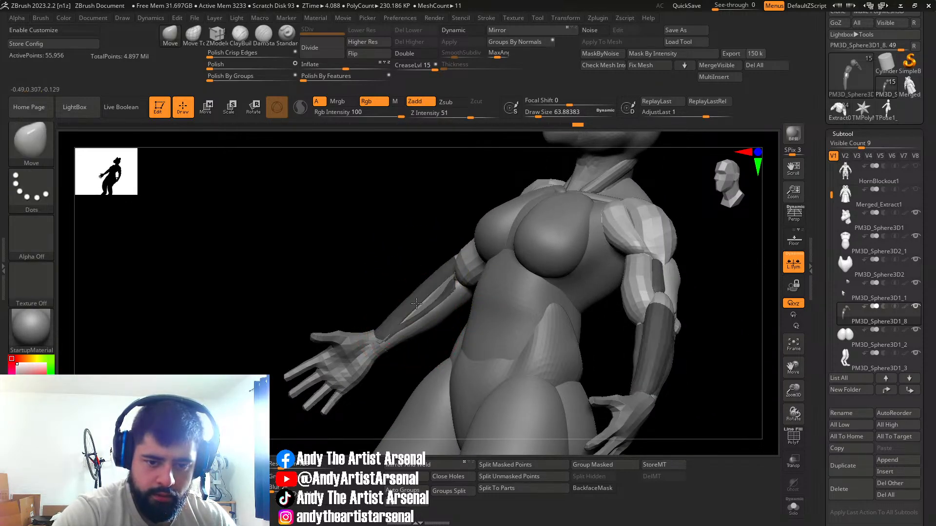
# Step: Solo the arm subtool and insert an IMM Primitives Capsule beneath the elbow with local symmetry off
pyautogui.moveTo(434, 302)
pyautogui.mouseDown(button='right')
pyautogui.moveTo(411, 305)
pyautogui.moveTo(429, 328)
pyautogui.moveTo(470, 278)
pyautogui.moveTo(437, 316)
pyautogui.moveTo(468, 289)
pyautogui.mouseUp(button='right')
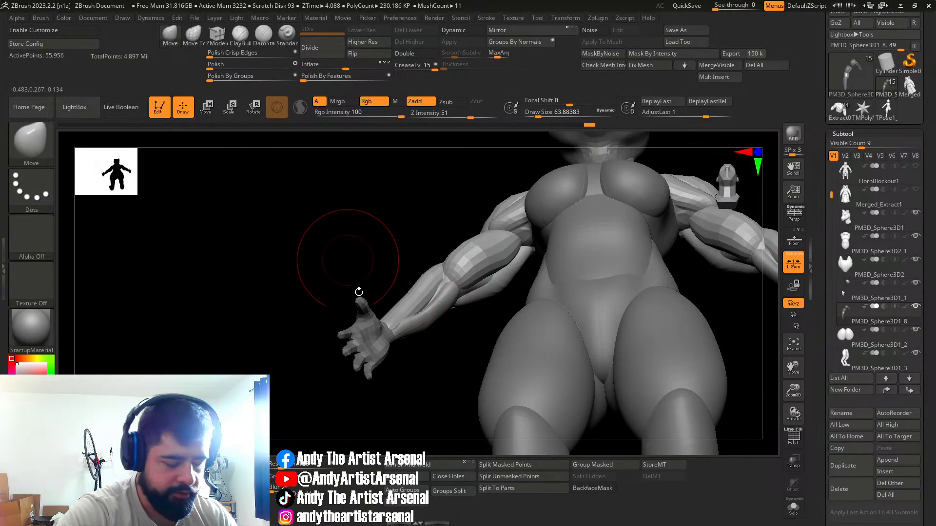
pyautogui.press('b')
pyautogui.click(100, 223)
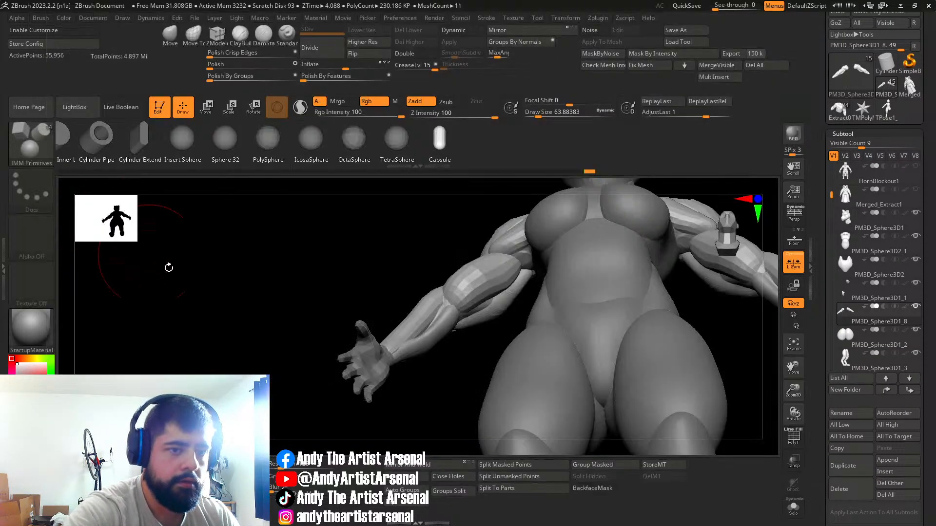
pyautogui.moveTo(448, 194); pyautogui.dragTo(499, 318, button='right')
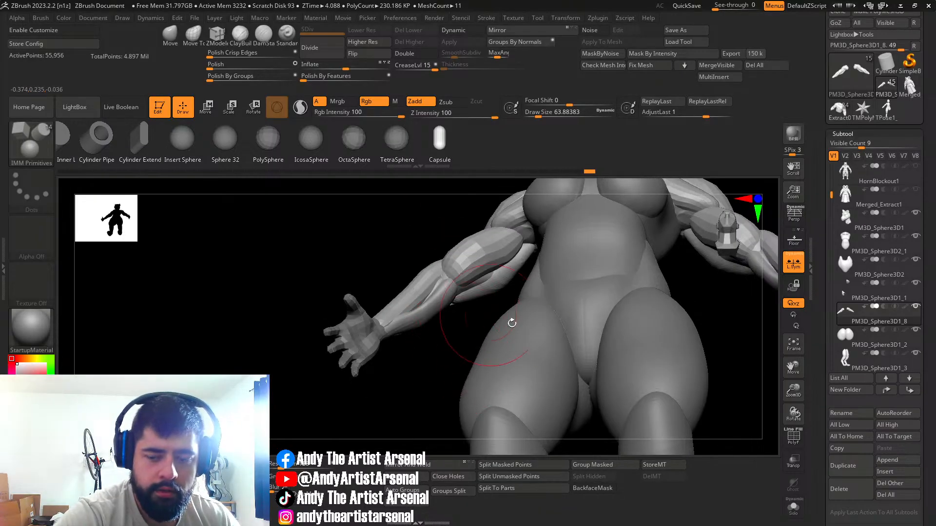
pyautogui.click(795, 510)
pyautogui.moveTo(579, 395); pyautogui.dragTo(440, 305, button='right')
pyautogui.moveTo(445, 308); pyautogui.dragTo(469, 292)
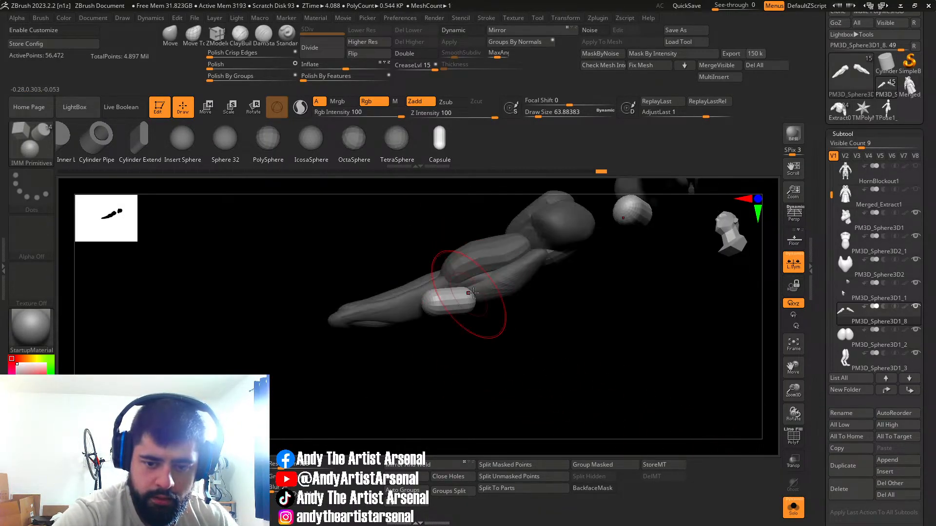
pyautogui.moveTo(559, 340); pyautogui.dragTo(692, 311, button='right')
pyautogui.hotkey('ctrl', 'z')
pyautogui.click(794, 263)
pyautogui.moveTo(443, 292); pyautogui.dragTo(449, 306)
pyautogui.press('w')
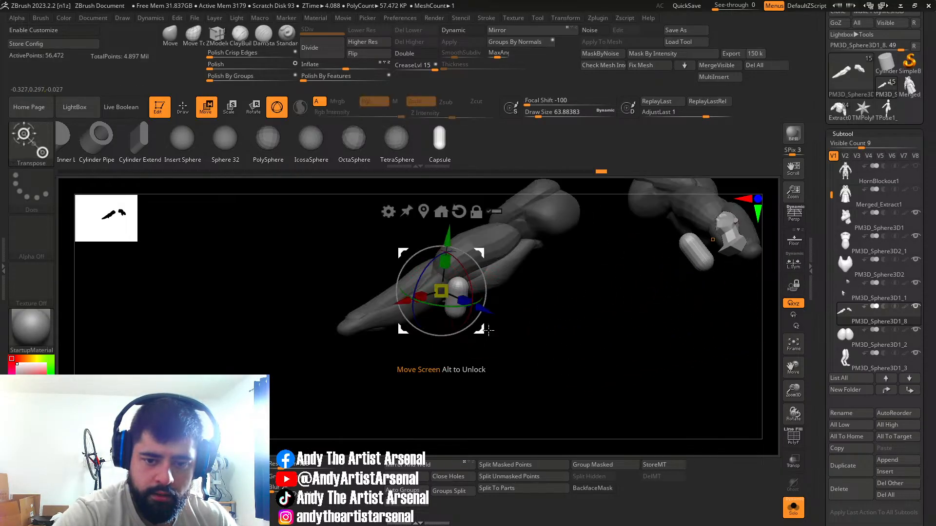
# Step: Rotate the new capsule in line with the forearm, position it just below the elbow and turn local symmetry back on
pyautogui.moveTo(480, 271); pyautogui.dragTo(408, 272, button='right')
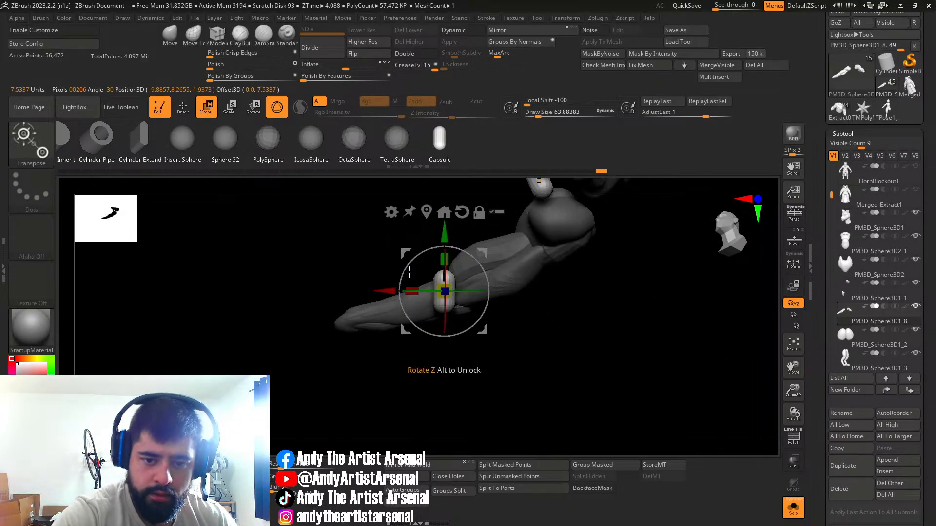
pyautogui.moveTo(411, 269); pyautogui.dragTo(426, 342)
pyautogui.moveTo(427, 343); pyautogui.dragTo(489, 294, button='right')
pyautogui.keyDown('alt'); pyautogui.moveTo(488, 295); pyautogui.dragTo(551, 369, button='right'); pyautogui.keyUp('alt')
pyautogui.moveTo(557, 378); pyautogui.dragTo(539, 373)
pyautogui.moveTo(539, 373); pyautogui.dragTo(560, 360, button='right')
pyautogui.moveTo(571, 321); pyautogui.dragTo(566, 320)
pyautogui.moveTo(505, 337); pyautogui.dragTo(485, 366)
pyautogui.moveTo(513, 307); pyautogui.dragTo(589, 275)
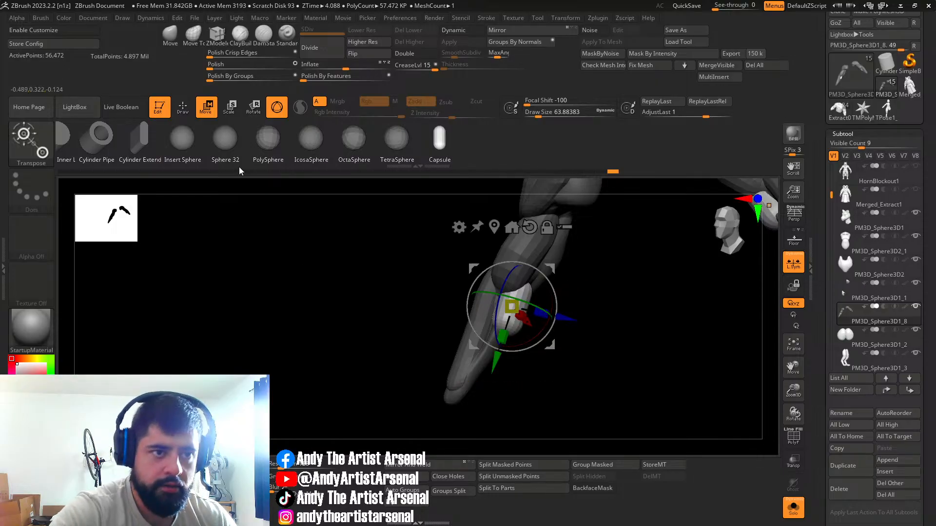
# Step: Stretch the capsule from the elbow to the wrist along the forearm with the Move brush at a draw size of about 31
pyautogui.press('q')
pyautogui.moveTo(482, 337); pyautogui.dragTo(453, 366)
pyautogui.moveTo(470, 357)
pyautogui.mouseDown()
pyautogui.moveTo(466, 318)
pyautogui.moveTo(481, 305)
pyautogui.mouseUp()
pyautogui.moveTo(555, 225)
pyautogui.mouseDown()
pyautogui.moveTo(576, 216)
pyautogui.moveTo(550, 211)
pyautogui.moveTo(560, 203)
pyautogui.mouseUp()
pyautogui.press('[')
pyautogui.press('[')
pyautogui.press('[')
pyautogui.press(']')
pyautogui.press(']')
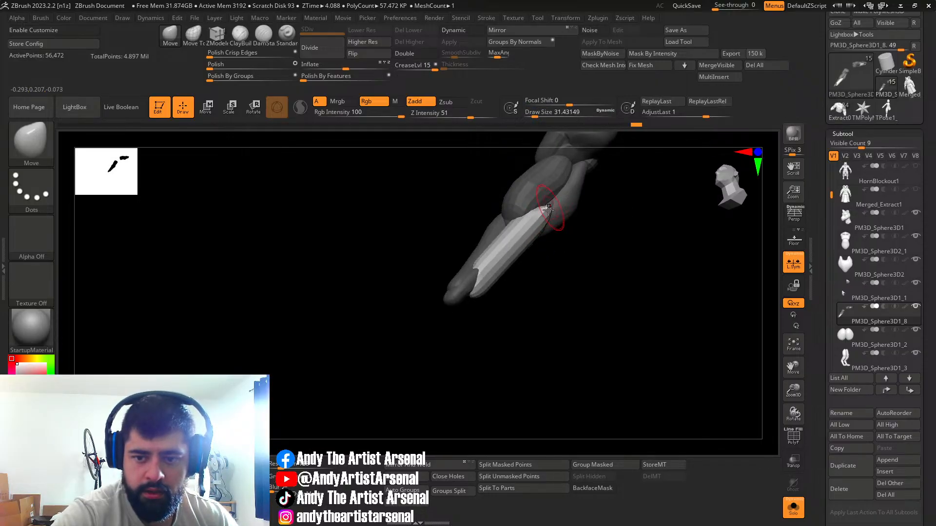
pyautogui.moveTo(549, 208); pyautogui.dragTo(516, 220, button='right')
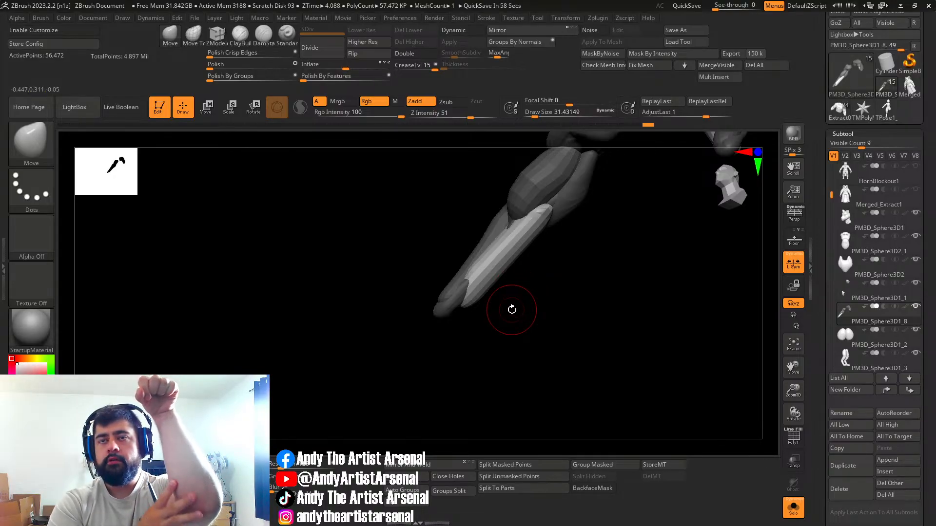
# Step: Refine the capsule's elbow end with the Move brush at a draw size of about 35, and clear the mask
pyautogui.moveTo(550, 255); pyautogui.dragTo(523, 231, button='right')
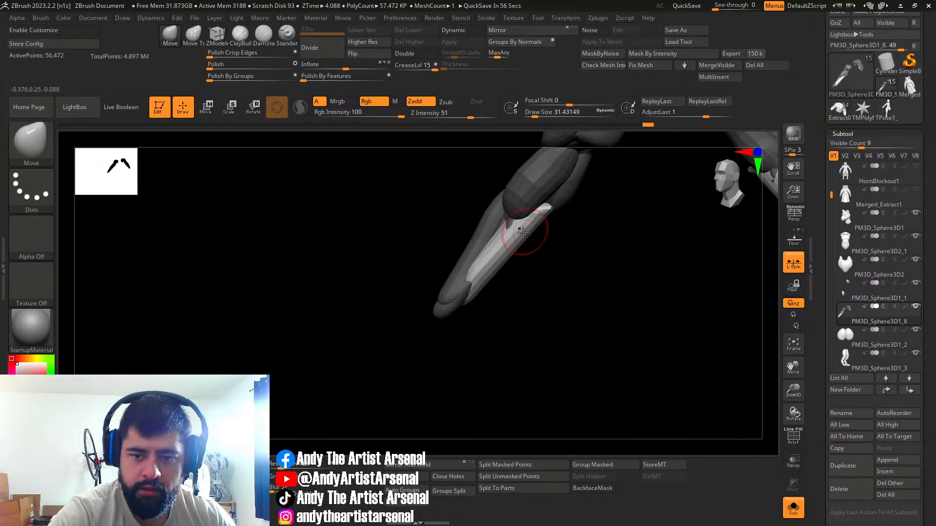
pyautogui.press('s')
pyautogui.moveTo(528, 236); pyautogui.dragTo(534, 243)
pyautogui.press('s')
pyautogui.moveTo(546, 211); pyautogui.dragTo(541, 210)
pyautogui.moveTo(527, 262)
pyautogui.mouseDown(button='right')
pyautogui.moveTo(531, 246)
pyautogui.moveTo(552, 249)
pyautogui.mouseUp(button='right')
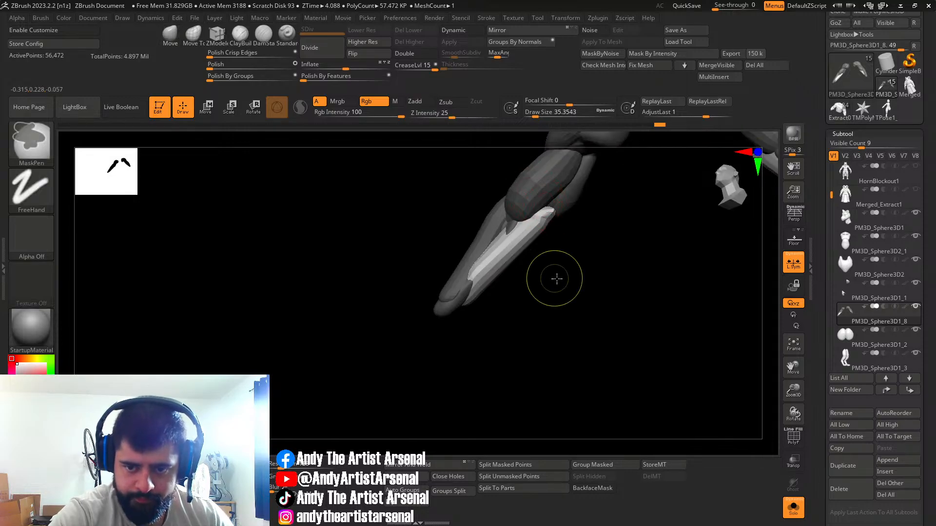
pyautogui.keyDown('ctrl'); pyautogui.moveTo(555, 277); pyautogui.dragTo(560, 284); pyautogui.keyUp('ctrl')
pyautogui.moveTo(544, 224); pyautogui.dragTo(549, 218)
pyautogui.moveTo(549, 214)
pyautogui.mouseDown(button='right')
pyautogui.moveTo(562, 186)
pyautogui.moveTo(550, 208)
pyautogui.mouseUp(button='right')
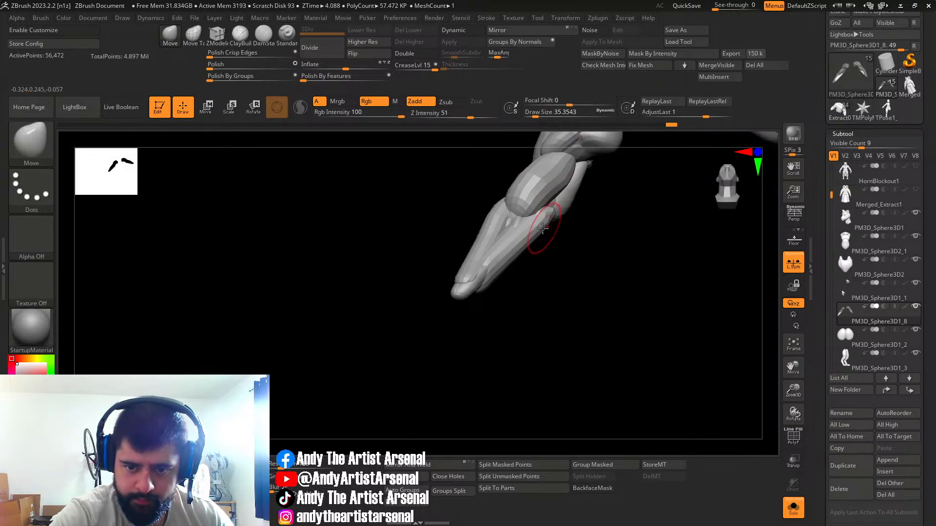
# Step: Adjust the capsule's wrist end with the Move brush at a draw size of about 44
pyautogui.moveTo(514, 270); pyautogui.dragTo(504, 286, button='right')
pyautogui.press(']')
pyautogui.moveTo(491, 288); pyautogui.dragTo(479, 293)
pyautogui.moveTo(474, 307)
pyautogui.mouseDown(button='right')
pyautogui.moveTo(458, 322)
pyautogui.moveTo(473, 295)
pyautogui.moveTo(440, 312)
pyautogui.moveTo(486, 302)
pyautogui.moveTo(521, 278)
pyautogui.mouseUp(button='right')
# Step: Turn Solo off, select the Move Topological brush and examine the arms against the whole body
pyautogui.click(786, 510)
pyautogui.click(193, 35)
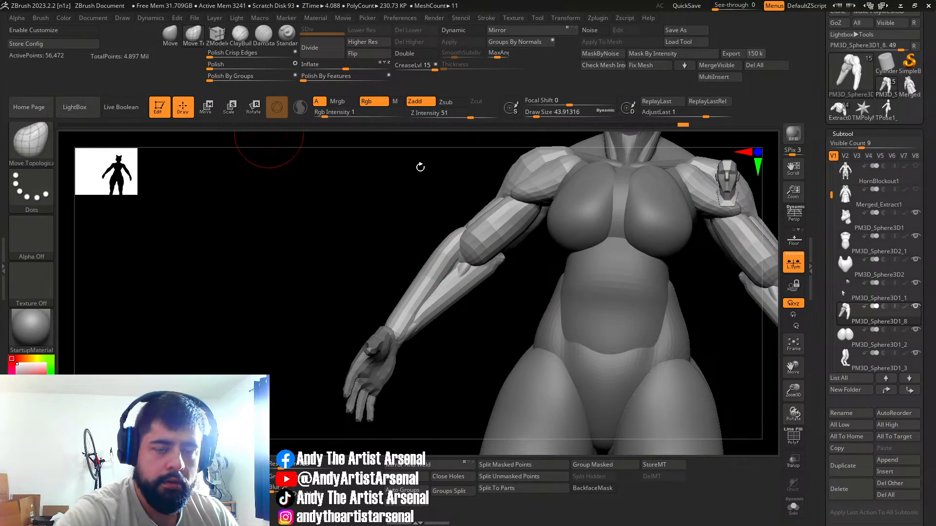
pyautogui.moveTo(467, 283)
pyautogui.mouseDown(button='right')
pyautogui.moveTo(434, 310)
pyautogui.moveTo(394, 322)
pyautogui.moveTo(460, 328)
pyautogui.mouseUp(button='right')
pyautogui.moveTo(455, 265)
pyautogui.mouseDown(button='right')
pyautogui.moveTo(458, 305)
pyautogui.moveTo(446, 253)
pyautogui.moveTo(483, 299)
pyautogui.moveTo(452, 261)
pyautogui.mouseUp(button='right')
pyautogui.moveTo(427, 331); pyautogui.dragTo(456, 265, button='right')
pyautogui.moveTo(529, 275); pyautogui.dragTo(572, 354, button='right')
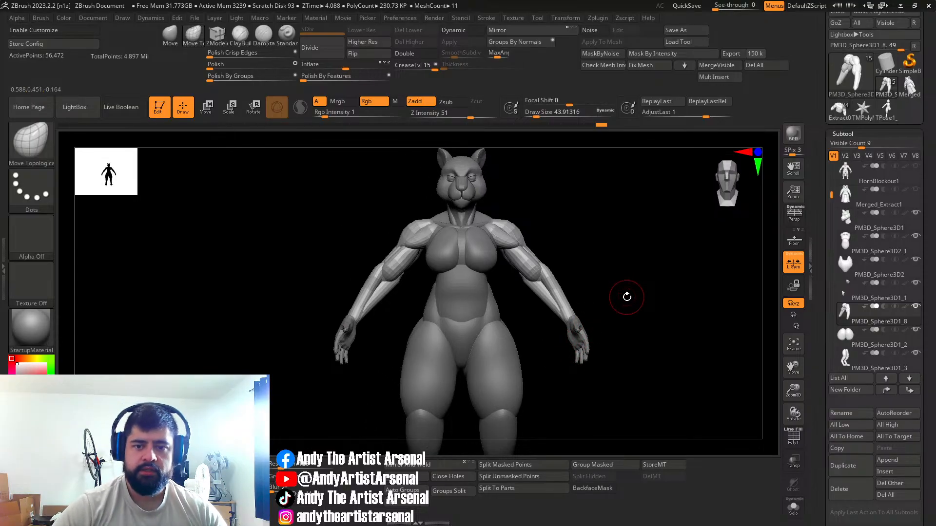
pyautogui.moveTo(587, 281); pyautogui.dragTo(553, 241, button='right')
pyautogui.press('w')
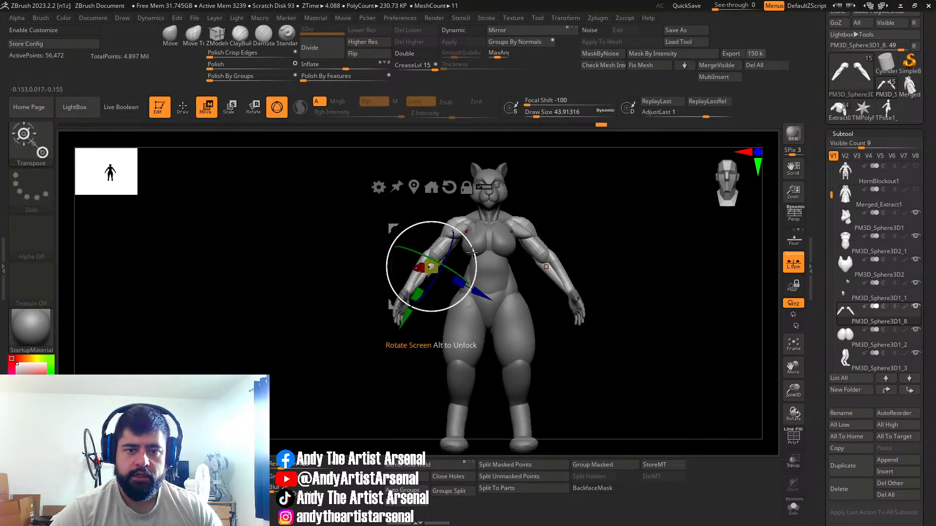
pyautogui.moveTo(446, 265); pyautogui.dragTo(450, 279)
pyautogui.click(409, 211)
pyautogui.keyDown('ctrl'); pyautogui.moveTo(425, 293); pyautogui.dragTo(424, 325, button='right'); pyautogui.keyUp('ctrl')
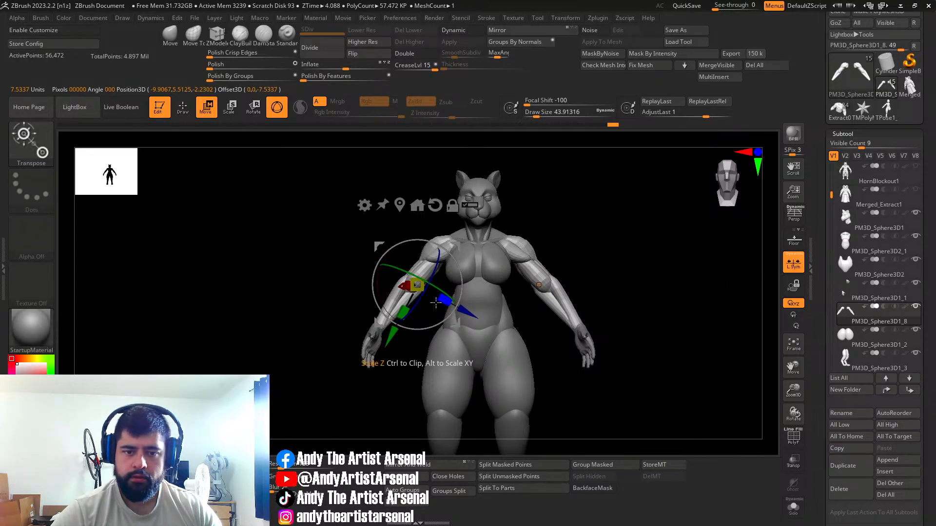
pyautogui.moveTo(417, 286); pyautogui.dragTo(422, 298)
pyautogui.keyDown('alt'); pyautogui.click(435, 205); pyautogui.keyUp('alt')
pyautogui.moveTo(457, 242); pyautogui.dragTo(486, 204)
pyautogui.hotkey('ctrl', 'z')
pyautogui.hotkey('ctrl', 'z')
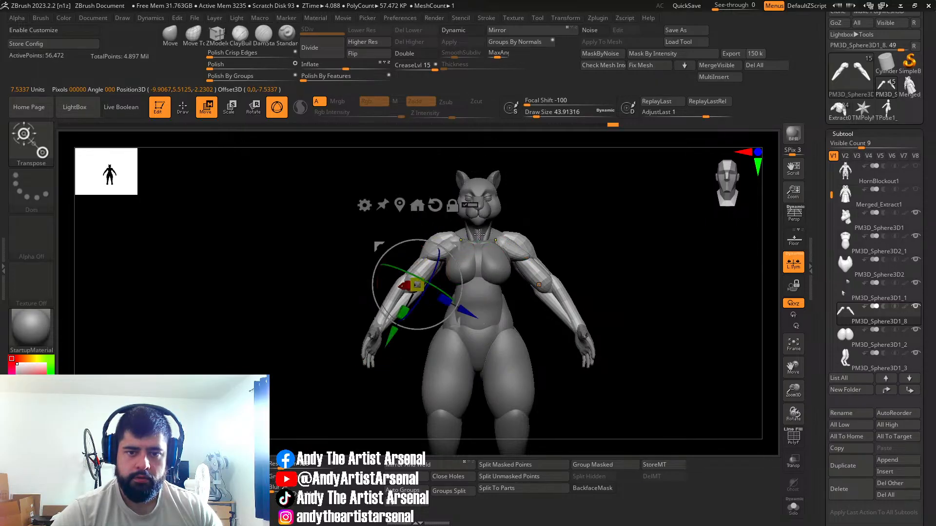
# Step: Reset the gizmo's orientation on the arms, place its pivot at the shoulder and shift the arms slightly outward
pyautogui.keyDown('alt'); pyautogui.click(434, 205); pyautogui.keyUp('alt')
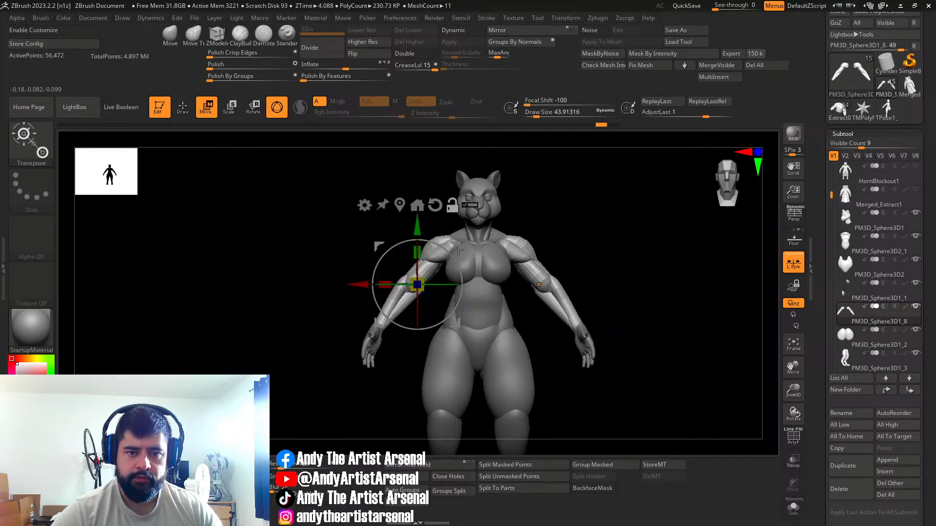
pyautogui.moveTo(457, 242); pyautogui.dragTo(491, 206)
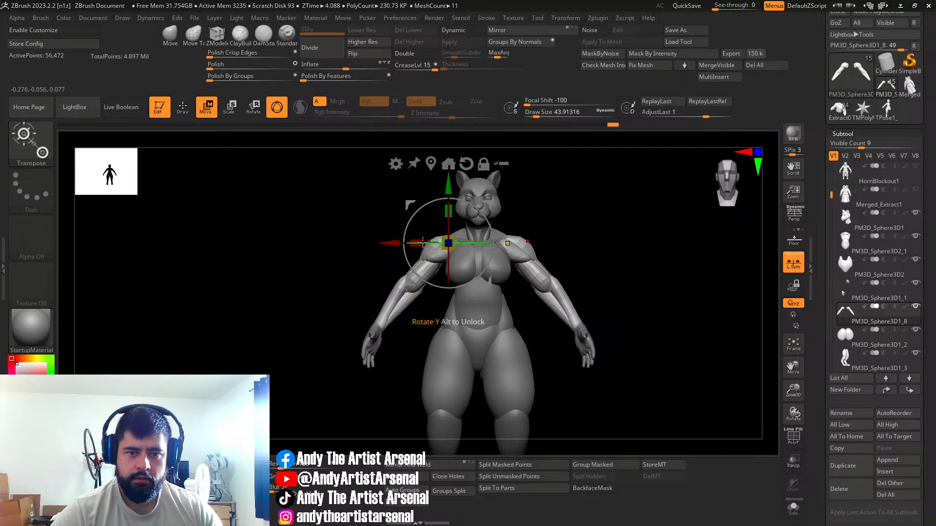
pyautogui.moveTo(393, 246); pyautogui.dragTo(391, 246)
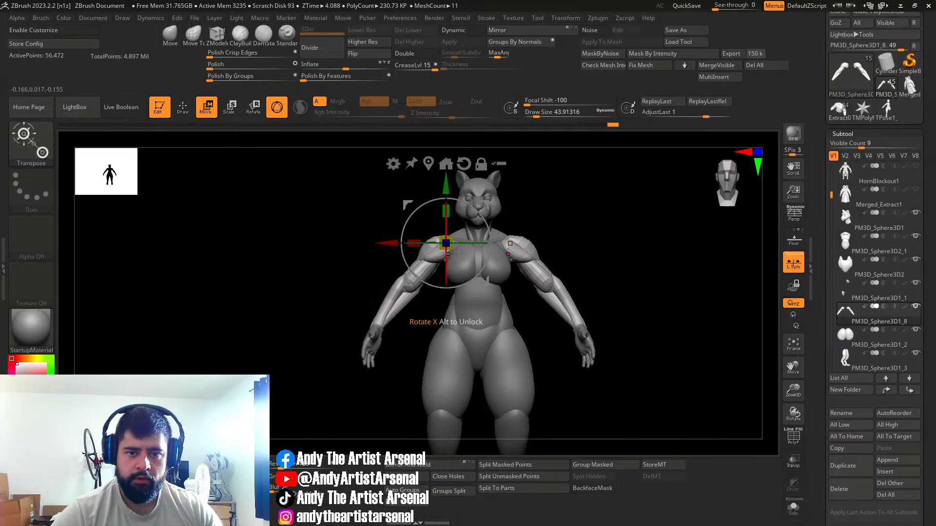
pyautogui.moveTo(453, 251); pyautogui.dragTo(460, 255)
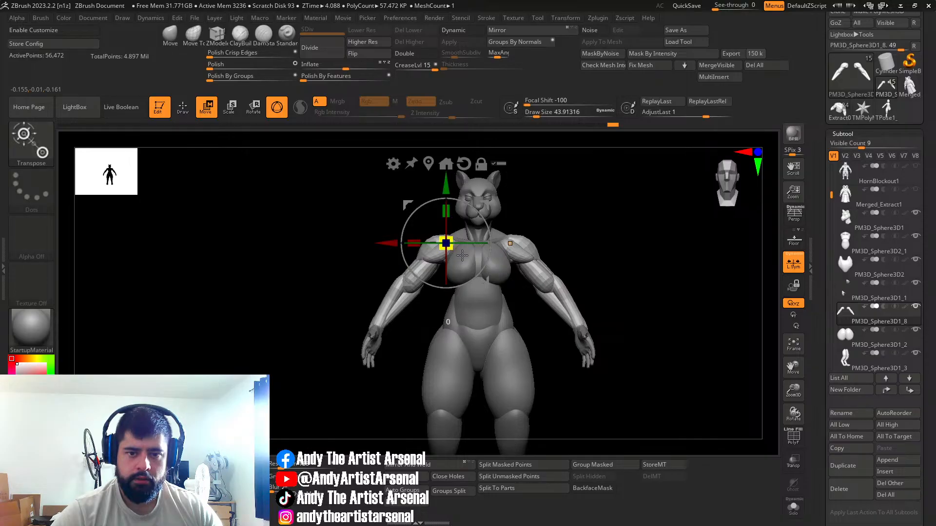
pyautogui.press('q')
pyautogui.moveTo(589, 290)
pyautogui.mouseDown()
pyautogui.moveTo(543, 296)
pyautogui.moveTo(609, 292)
pyautogui.mouseUp()
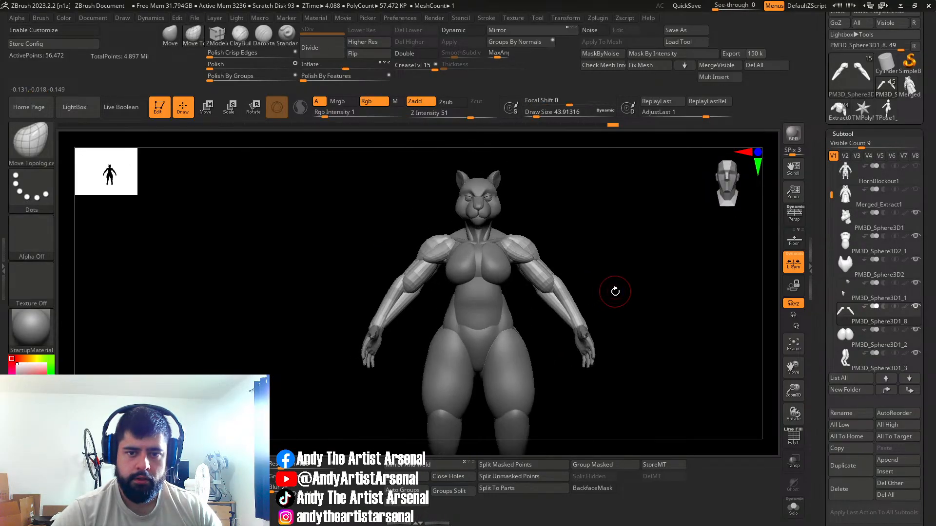
# Step: Select the hands, scale them up by about 1.1 and fit them to the wrists with the gizmo
pyautogui.keyDown('alt'); pyautogui.click(369, 351); pyautogui.keyUp('alt')
pyautogui.moveTo(369, 349)
pyautogui.mouseDown(button='right')
pyautogui.moveTo(421, 371)
pyautogui.moveTo(386, 352)
pyautogui.mouseUp(button='right')
pyautogui.press('w')
pyautogui.moveTo(428, 340); pyautogui.dragTo(427, 340)
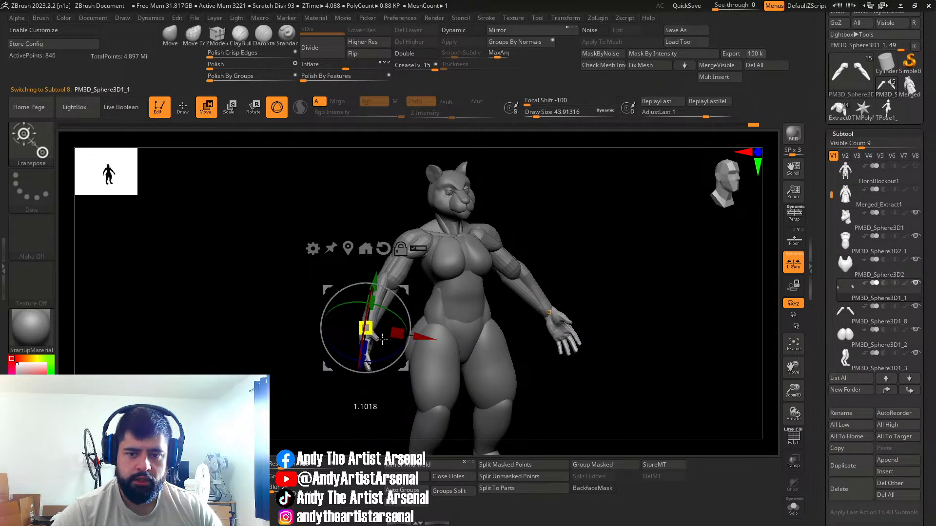
pyautogui.moveTo(390, 344); pyautogui.dragTo(396, 316, button='right')
pyautogui.press('q')
pyautogui.moveTo(476, 337)
pyautogui.mouseDown(button='right')
pyautogui.moveTo(405, 337)
pyautogui.moveTo(429, 356)
pyautogui.mouseUp(button='right')
pyautogui.press('w')
pyautogui.moveTo(413, 346); pyautogui.dragTo(414, 347)
pyautogui.press('q')
pyautogui.moveTo(444, 363); pyautogui.dragTo(427, 269, button='right')
# Step: Smooth the upper-arm muscles near the elbows at a draw size of about 44
pyautogui.keyDown('alt'); pyautogui.click(427, 262); pyautogui.keyUp('alt')
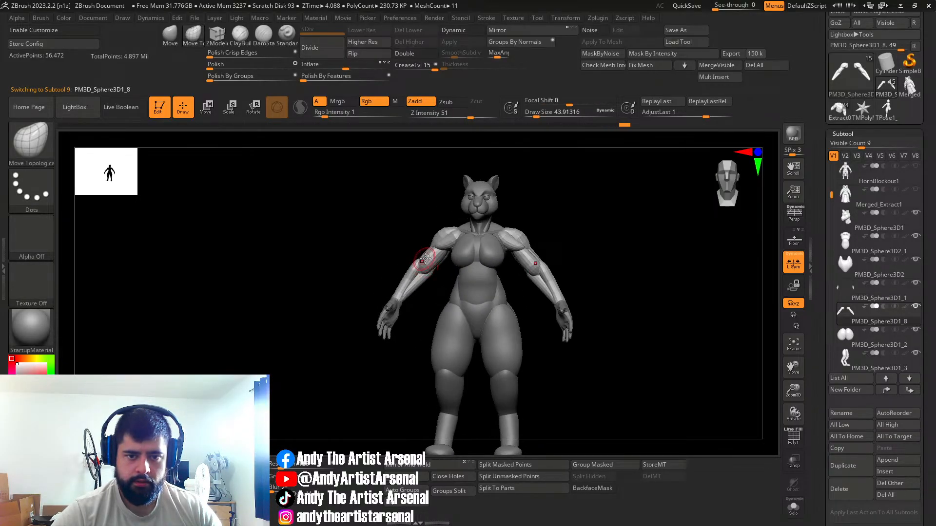
pyautogui.press('shift')
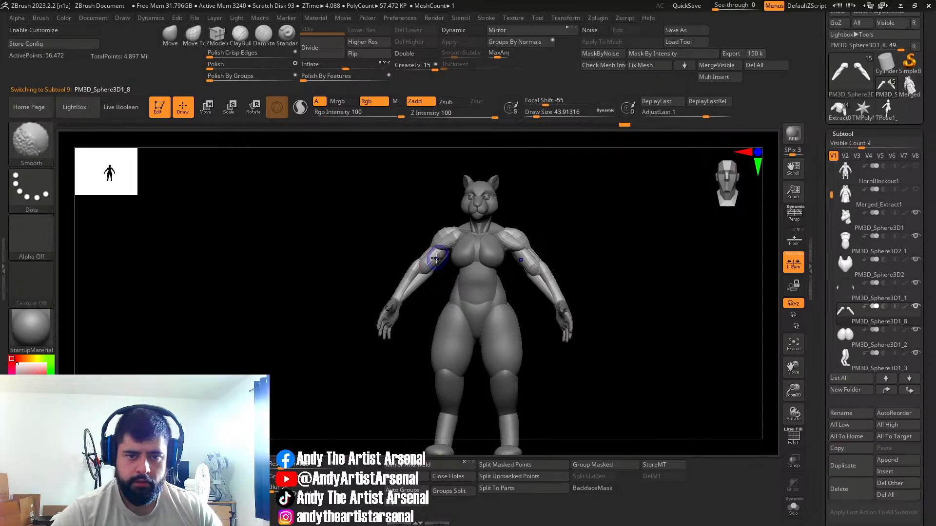
pyautogui.moveTo(460, 293)
pyautogui.mouseDown(button='right')
pyautogui.moveTo(558, 301)
pyautogui.moveTo(520, 268)
pyautogui.mouseUp(button='right')
pyautogui.moveTo(520, 269); pyautogui.dragTo(444, 294, button='right')
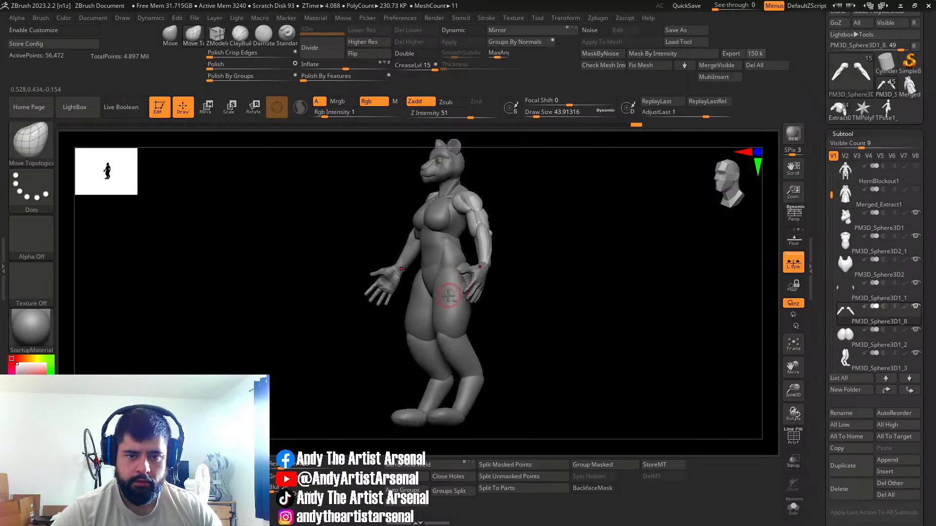
# Step: Reshape the upper legs and hips with the Move Topological brush, raising the draw size to about 173
pyautogui.keyDown('alt'); pyautogui.click(445, 295); pyautogui.keyUp('alt')
pyautogui.press('s')
pyautogui.moveTo(454, 299); pyautogui.dragTo(459, 300)
pyautogui.moveTo(459, 316)
pyautogui.mouseDown(button='right')
pyautogui.moveTo(440, 308)
pyautogui.moveTo(407, 326)
pyautogui.moveTo(443, 299)
pyautogui.mouseUp(button='right')
pyautogui.moveTo(436, 296); pyautogui.dragTo(431, 298)
pyautogui.moveTo(431, 299)
pyautogui.mouseDown(button='right')
pyautogui.moveTo(379, 318)
pyautogui.moveTo(376, 334)
pyautogui.moveTo(427, 350)
pyautogui.mouseUp(button='right')
pyautogui.moveTo(440, 335); pyautogui.dragTo(451, 304, button='right')
pyautogui.press('s')
pyautogui.moveTo(460, 287); pyautogui.dragTo(458, 286)
pyautogui.moveTo(458, 286)
pyautogui.mouseDown(button='right')
pyautogui.moveTo(449, 275)
pyautogui.moveTo(469, 232)
pyautogui.moveTo(463, 253)
pyautogui.moveTo(476, 292)
pyautogui.moveTo(438, 350)
pyautogui.moveTo(461, 305)
pyautogui.moveTo(456, 283)
pyautogui.moveTo(478, 316)
pyautogui.mouseUp(button='right')
pyautogui.click(469, 306)
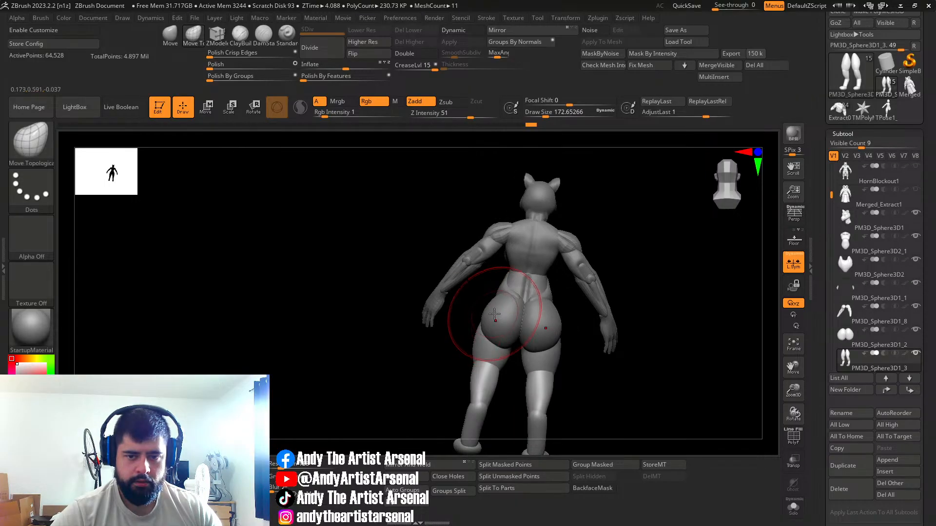
# Step: Select the torso and adjust its chest and shoulder area with the Move Topological brush at a draw size of about 101
pyautogui.keyDown('alt'); pyautogui.click(494, 314); pyautogui.keyUp('alt')
pyautogui.moveTo(537, 313)
pyautogui.mouseDown(button='right')
pyautogui.moveTo(517, 288)
pyautogui.moveTo(411, 282)
pyautogui.moveTo(471, 277)
pyautogui.moveTo(453, 280)
pyautogui.mouseUp(button='right')
pyautogui.moveTo(453, 280)
pyautogui.keyDown('ctrl'); pyautogui.mouseDown(button='right')
pyautogui.moveTo(458, 296)
pyautogui.moveTo(473, 264)
pyautogui.moveTo(496, 271)
pyautogui.moveTo(480, 269)
pyautogui.mouseUp(button='right'); pyautogui.keyUp('ctrl')
pyautogui.keyDown('alt'); pyautogui.click(427, 251); pyautogui.keyUp('alt')
pyautogui.moveTo(427, 250)
pyautogui.mouseDown(button='right')
pyautogui.moveTo(411, 238)
pyautogui.moveTo(421, 237)
pyautogui.moveTo(426, 254)
pyautogui.mouseUp(button='right')
pyautogui.press('[')
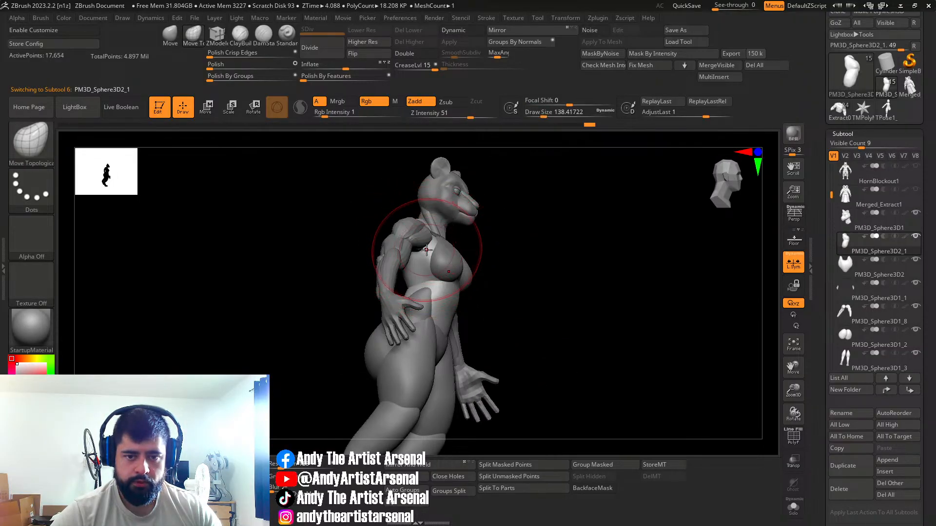
pyautogui.press('[')
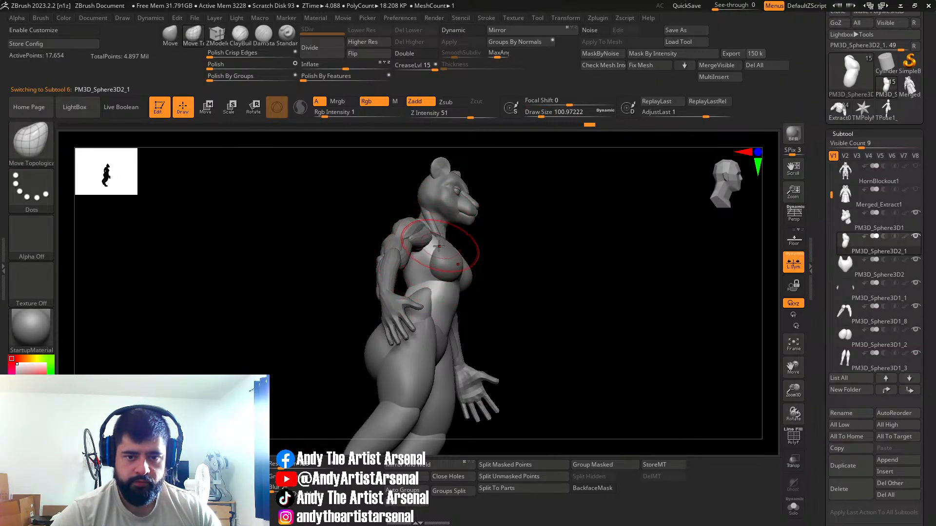
pyautogui.moveTo(436, 249)
pyautogui.mouseDown(button='right')
pyautogui.moveTo(394, 270)
pyautogui.moveTo(426, 255)
pyautogui.moveTo(484, 270)
pyautogui.moveTo(456, 256)
pyautogui.moveTo(480, 219)
pyautogui.mouseUp(button='right')
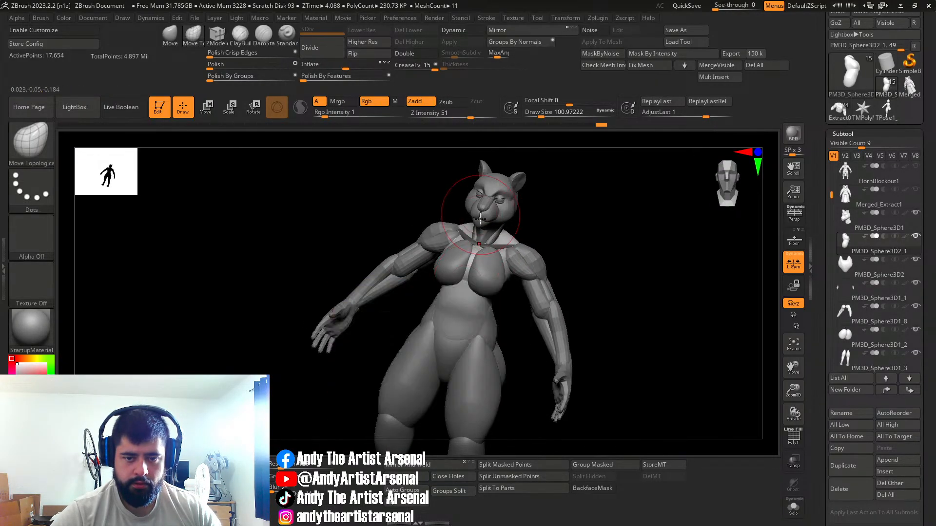
# Step: Carve the abdominal lines into the torso with the DamStandard brush at a draw size of about 69 and smooth them
pyautogui.click(262, 36)
pyautogui.moveTo(455, 302)
pyautogui.mouseDown(button='right')
pyautogui.moveTo(461, 291)
pyautogui.moveTo(460, 310)
pyautogui.moveTo(456, 286)
pyautogui.mouseUp(button='right')
pyautogui.press('shift')
pyautogui.moveTo(458, 354)
pyautogui.keyDown('shift'); pyautogui.mouseDown(button='right')
pyautogui.moveTo(462, 312)
pyautogui.moveTo(458, 321)
pyautogui.moveTo(429, 320)
pyautogui.moveTo(434, 301)
pyautogui.mouseUp(button='right'); pyautogui.keyUp('shift')
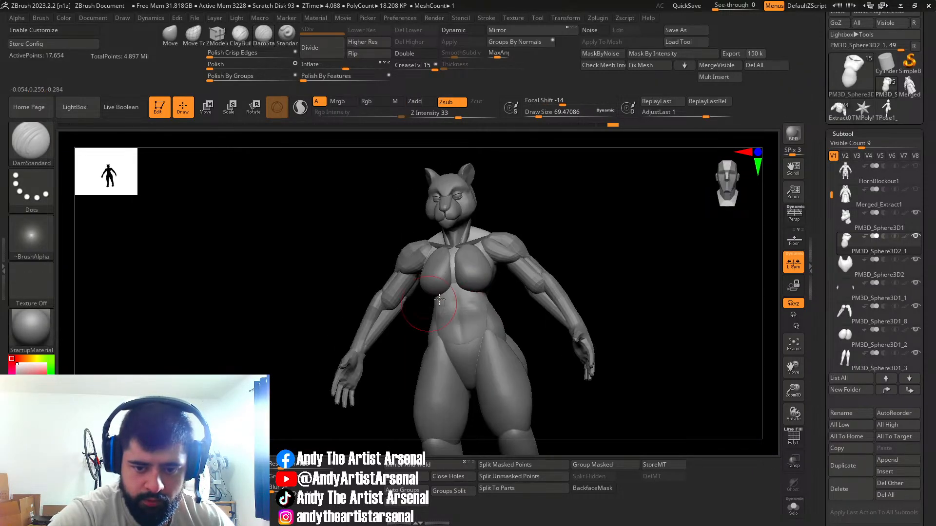
pyautogui.moveTo(503, 322)
pyautogui.mouseDown(button='right')
pyautogui.moveTo(481, 305)
pyautogui.moveTo(429, 331)
pyautogui.moveTo(423, 319)
pyautogui.moveTo(440, 294)
pyautogui.moveTo(450, 337)
pyautogui.moveTo(478, 311)
pyautogui.moveTo(510, 319)
pyautogui.moveTo(466, 314)
pyautogui.moveTo(507, 321)
pyautogui.mouseUp(button='right')
# Step: Merge the torso subtool down with the pelvis subtool PM3D_Sphere3D2 below it
pyautogui.keyDown('alt'); pyautogui.click(450, 336); pyautogui.keyUp('alt')
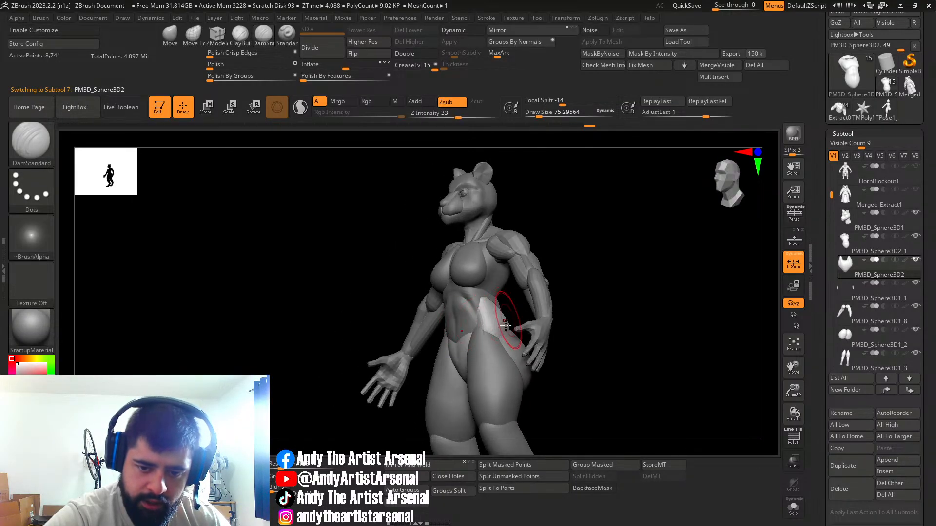
pyautogui.moveTo(561, 306)
pyautogui.mouseDown(button='right')
pyautogui.moveTo(448, 285)
pyautogui.moveTo(734, 317)
pyautogui.moveTo(778, 302)
pyautogui.mouseUp(button='right')
pyautogui.click(849, 266)
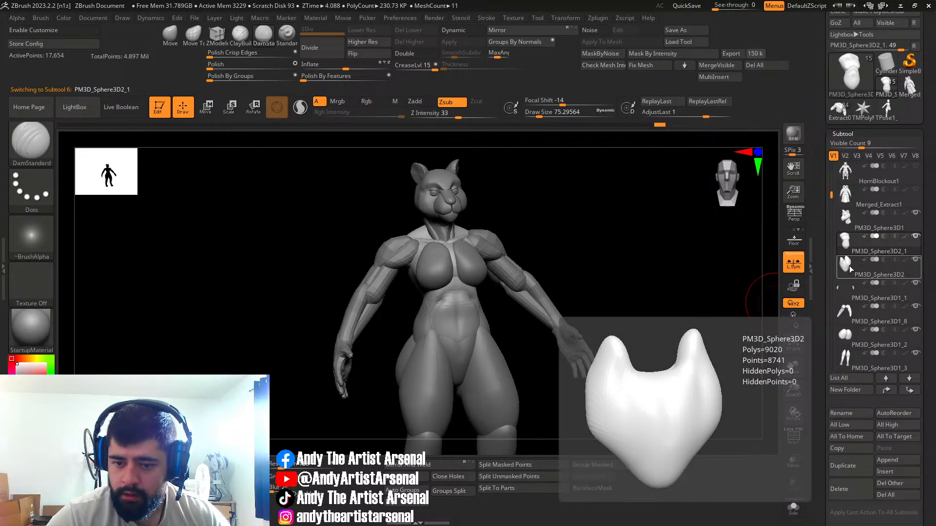
pyautogui.click(846, 244)
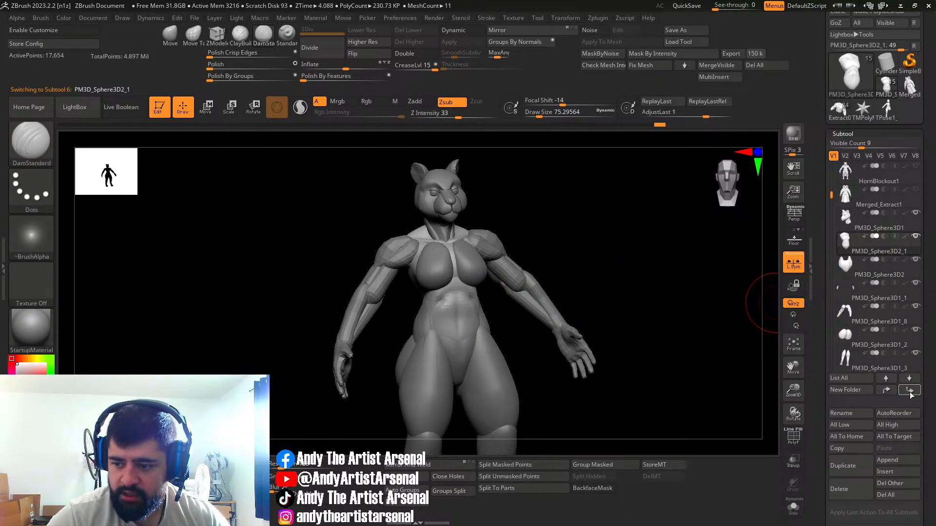
pyautogui.scroll(-1, 848, 490)
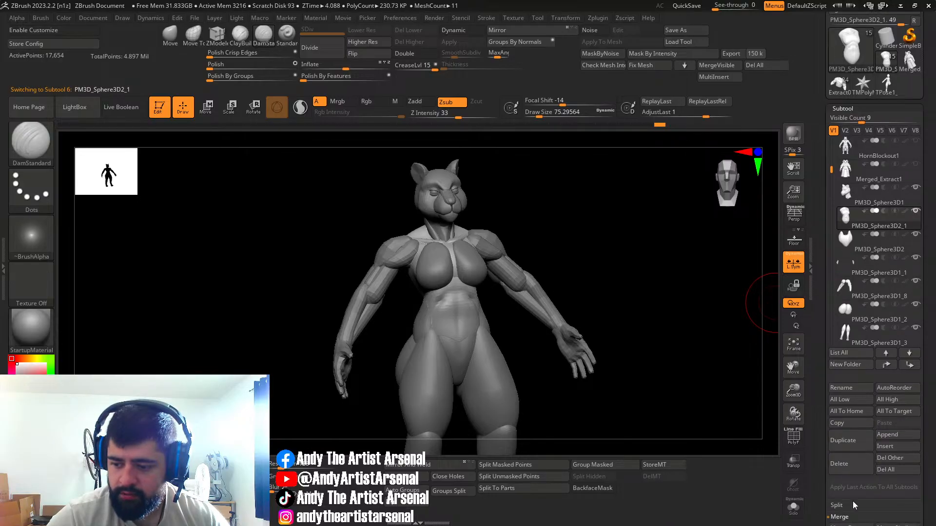
pyautogui.scroll(-1, 924, 492)
pyautogui.click(848, 496)
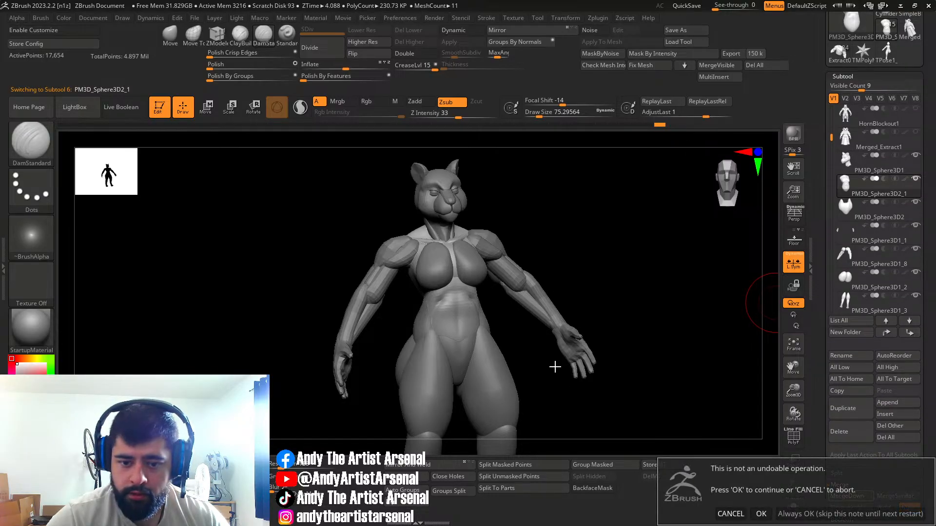
pyautogui.click(760, 514)
# Step: Refine the lower abdomen of the merged torso with the DamStandard brush, smoothing the seam and reducing the draw size from view to view
pyautogui.moveTo(616, 426); pyautogui.dragTo(471, 319)
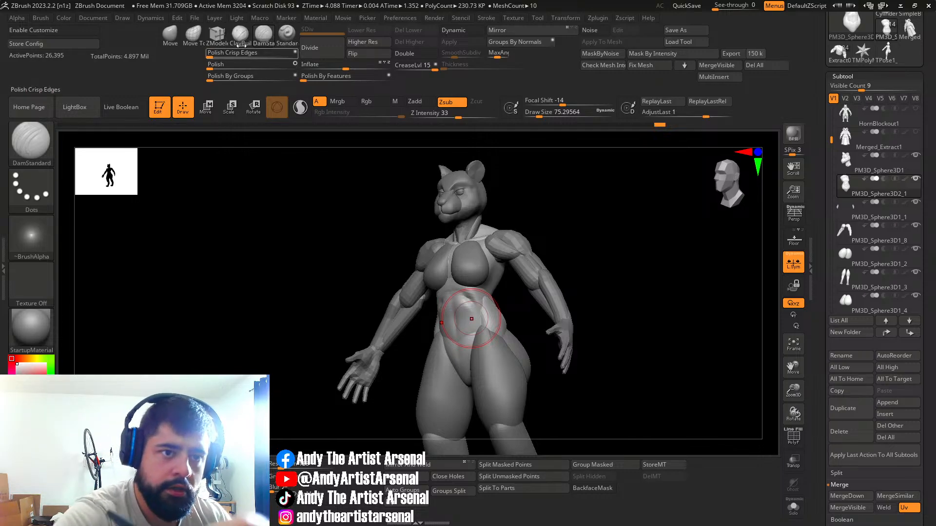
pyautogui.moveTo(387, 202); pyautogui.dragTo(468, 351)
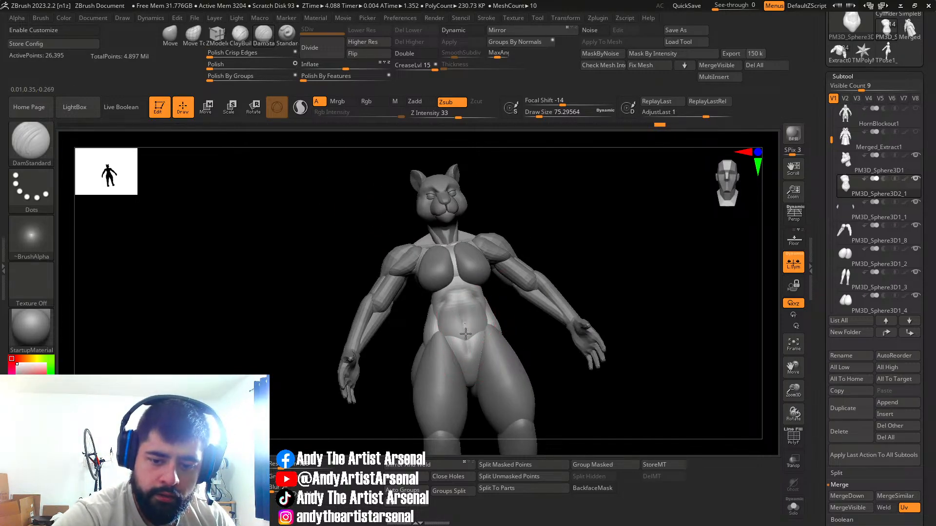
pyautogui.moveTo(477, 315); pyautogui.dragTo(497, 321, button='right')
pyautogui.keyDown('shift'); pyautogui.moveTo(487, 321); pyautogui.dragTo(481, 337); pyautogui.keyUp('shift')
pyautogui.press('[')
pyautogui.press('[')
pyautogui.press('[')
pyautogui.moveTo(493, 324)
pyautogui.mouseDown(button='right')
pyautogui.moveTo(473, 312)
pyautogui.moveTo(453, 325)
pyautogui.mouseUp(button='right')
pyautogui.moveTo(487, 299); pyautogui.dragTo(512, 278, button='right')
pyautogui.rightClick(512, 285)
pyautogui.moveTo(548, 248)
pyautogui.mouseDown(button='right')
pyautogui.moveTo(520, 302)
pyautogui.moveTo(513, 283)
pyautogui.moveTo(520, 285)
pyautogui.moveTo(493, 296)
pyautogui.mouseUp(button='right')
# Step: Build up the upper back with ClayBuildup at a draw size of about 44, and adjust its shoulder edges with the Move brush
pyautogui.click(193, 35)
pyautogui.click(240, 35)
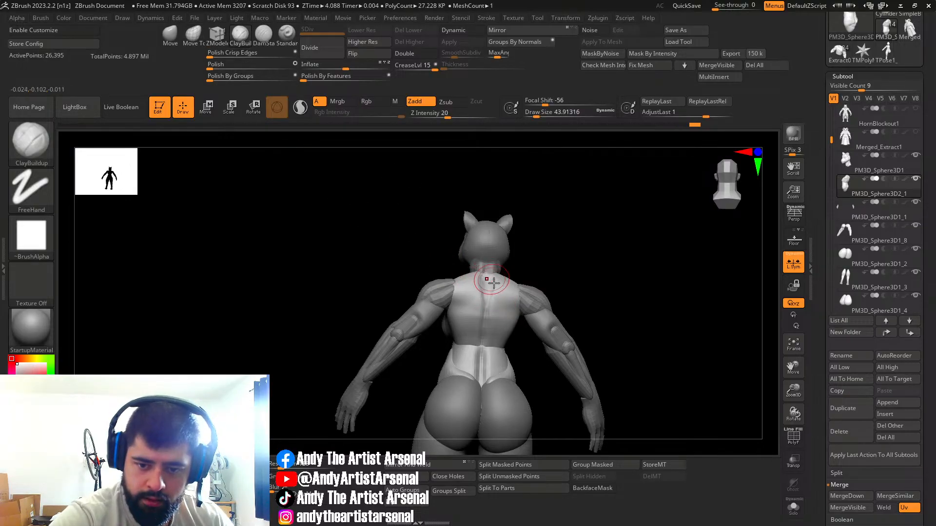
pyautogui.moveTo(492, 281)
pyautogui.mouseDown(button='right')
pyautogui.moveTo(452, 232)
pyautogui.moveTo(497, 268)
pyautogui.moveTo(604, 321)
pyautogui.moveTo(548, 294)
pyautogui.moveTo(616, 268)
pyautogui.moveTo(616, 259)
pyautogui.moveTo(627, 313)
pyautogui.moveTo(595, 344)
pyautogui.moveTo(575, 289)
pyautogui.mouseUp(button='right')
pyautogui.click(177, 43)
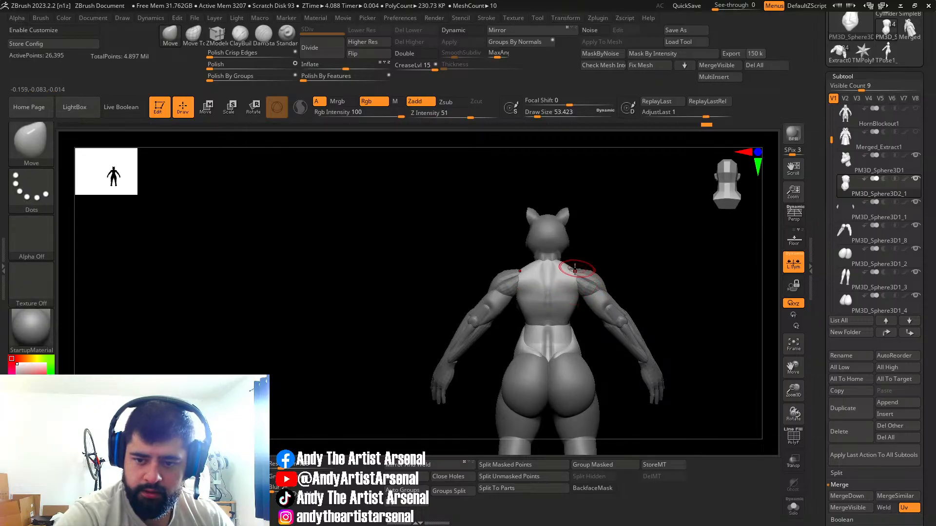
# Step: Select the arms and shift them slightly inward along X with the gizmo, undoing the last nudge
pyautogui.keyDown('alt'); pyautogui.click(584, 271); pyautogui.keyUp('alt')
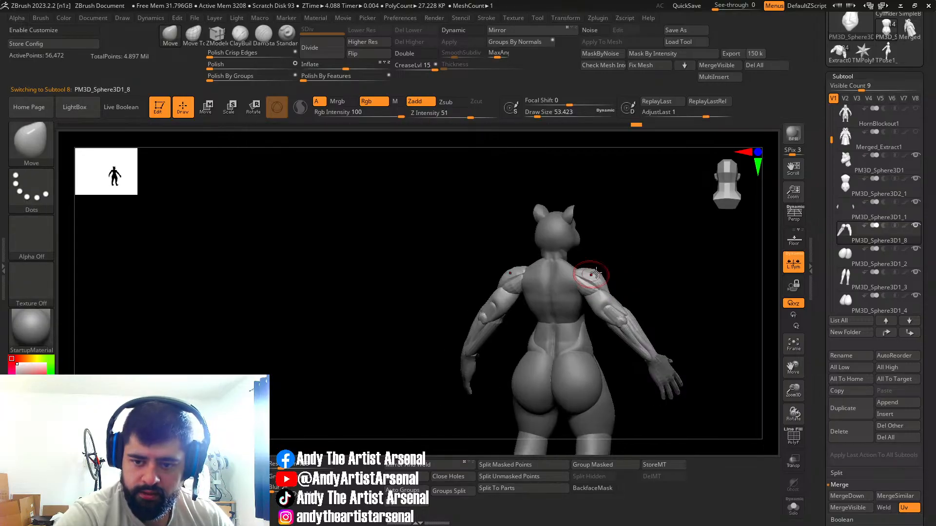
pyautogui.press('w')
pyautogui.moveTo(638, 278); pyautogui.dragTo(636, 278)
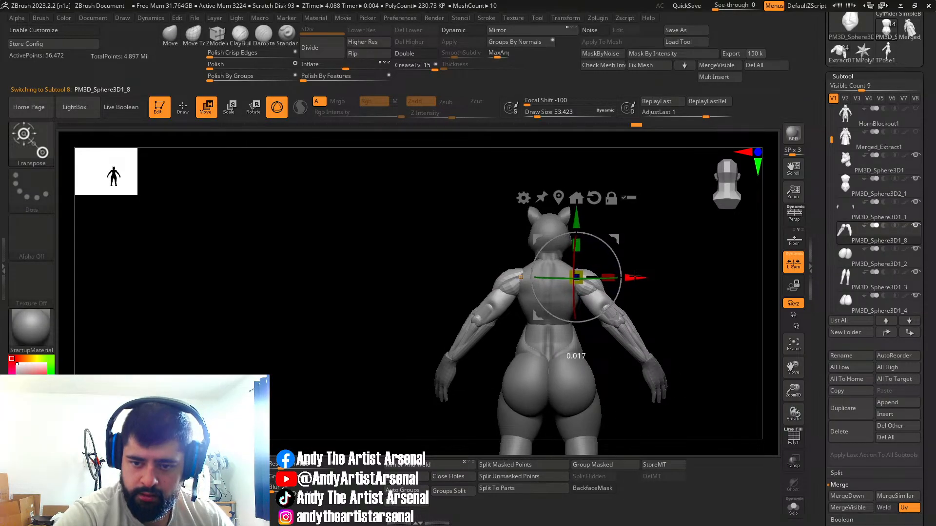
pyautogui.press('q')
pyautogui.moveTo(626, 302)
pyautogui.mouseDown(button='right')
pyautogui.moveTo(713, 287)
pyautogui.moveTo(695, 296)
pyautogui.moveTo(696, 288)
pyautogui.moveTo(618, 291)
pyautogui.mouseUp(button='right')
pyautogui.press('w')
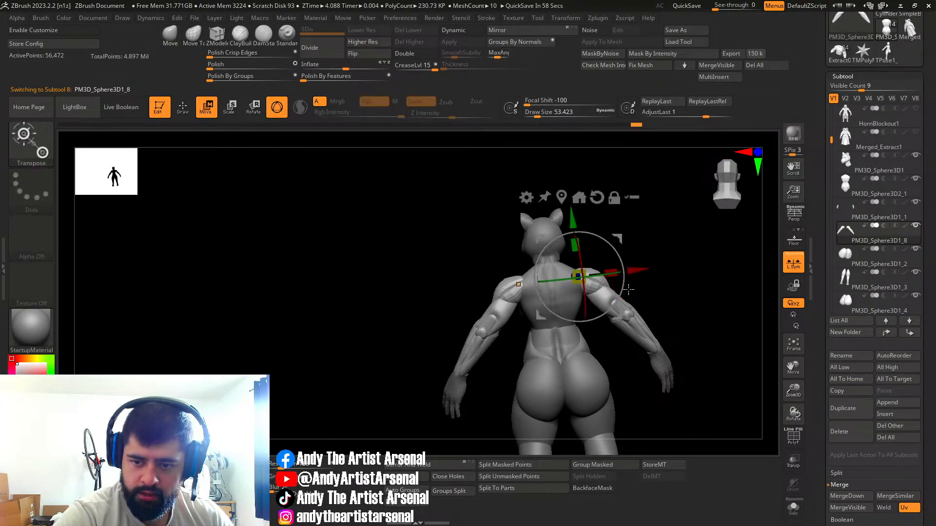
pyautogui.moveTo(633, 272); pyautogui.dragTo(632, 272)
pyautogui.press('q')
pyautogui.moveTo(621, 310)
pyautogui.mouseDown(button='right')
pyautogui.moveTo(573, 329)
pyautogui.moveTo(628, 314)
pyautogui.moveTo(612, 303)
pyautogui.mouseUp(button='right')
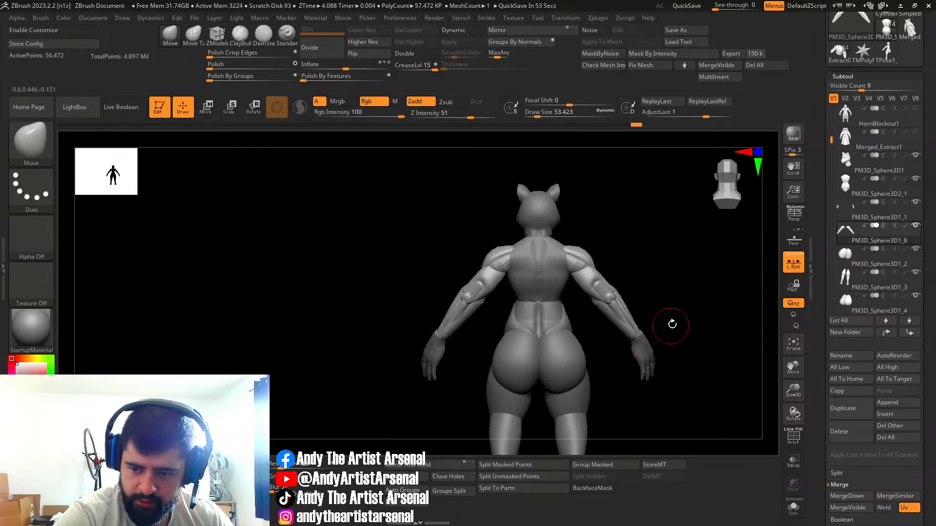
pyautogui.hotkey('ctrl', 'z')
# Step: Enable the gizmo's option to transpose all selected subtools and try to restrict the selection to certain body parts
pyautogui.press('w')
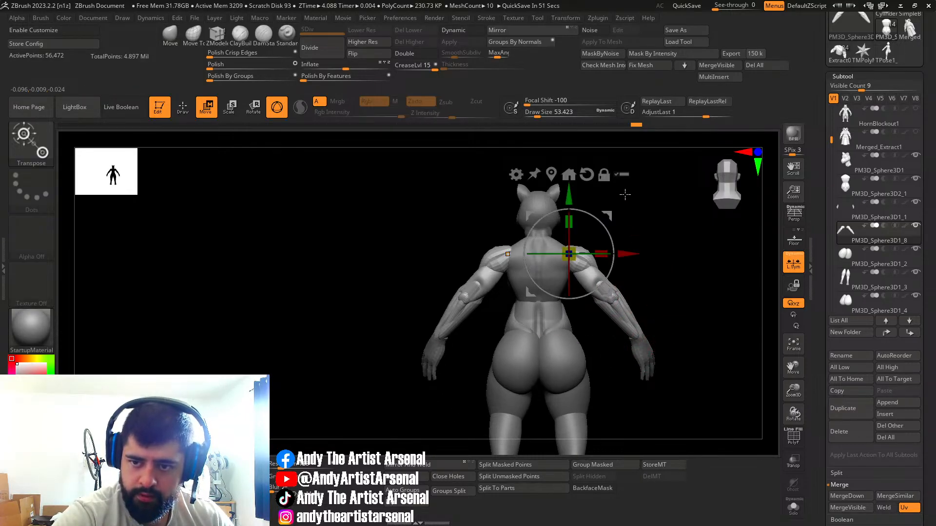
pyautogui.click(623, 175)
pyautogui.keyDown('alt'); pyautogui.moveTo(660, 310); pyautogui.dragTo(636, 297, button='right'); pyautogui.keyUp('alt')
pyautogui.moveTo(634, 261)
pyautogui.keyDown('alt'); pyautogui.mouseDown(button='right')
pyautogui.moveTo(627, 307)
pyautogui.moveTo(603, 302)
pyautogui.moveTo(605, 280)
pyautogui.moveTo(591, 292)
pyautogui.moveTo(636, 278)
pyautogui.mouseUp(button='right'); pyautogui.keyUp('alt')
pyautogui.moveTo(500, 181)
pyautogui.keyDown('ctrl'); pyautogui.keyDown('shift'); pyautogui.mouseDown()
pyautogui.moveTo(539, 313)
pyautogui.moveTo(558, 320)
pyautogui.mouseUp(); pyautogui.keyUp('shift'); pyautogui.keyUp('ctrl')
pyautogui.keyDown('alt'); pyautogui.moveTo(685, 263); pyautogui.dragTo(629, 277, button='right'); pyautogui.keyUp('alt')
pyautogui.moveTo(603, 322)
pyautogui.keyDown('alt'); pyautogui.mouseDown(button='right')
pyautogui.moveTo(609, 272)
pyautogui.moveTo(597, 303)
pyautogui.mouseUp(button='right'); pyautogui.keyUp('alt')
pyautogui.moveTo(654, 296)
pyautogui.keyDown('ctrl'); pyautogui.mouseDown(button='right')
pyautogui.moveTo(622, 282)
pyautogui.moveTo(526, 313)
pyautogui.moveTo(586, 291)
pyautogui.mouseUp(button='right'); pyautogui.keyUp('ctrl')
pyautogui.hotkey('ctrl', 'shift')
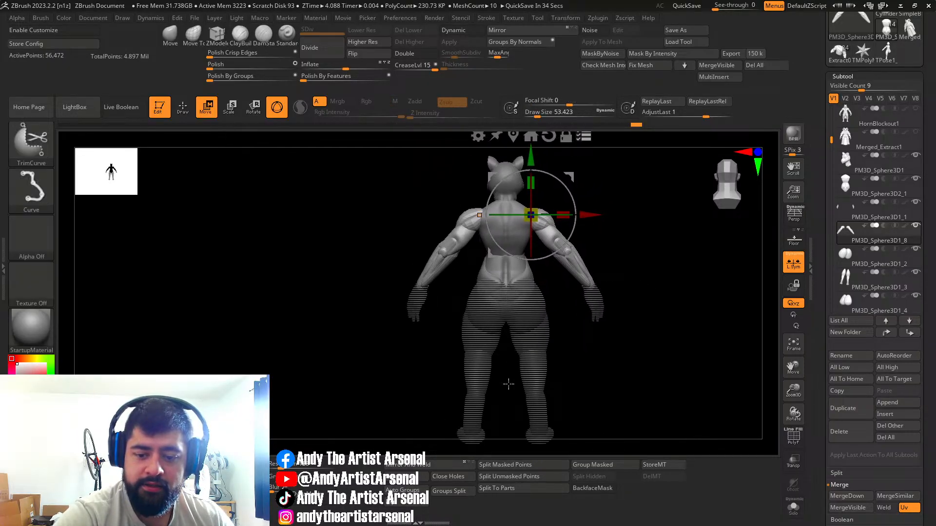
pyautogui.keyDown('ctrl'); pyautogui.keyDown('shift'); pyautogui.moveTo(508, 279); pyautogui.dragTo(533, 266); pyautogui.keyUp('shift'); pyautogui.keyUp('ctrl')
pyautogui.keyDown('alt'); pyautogui.moveTo(612, 264); pyautogui.dragTo(585, 305, button='right'); pyautogui.keyUp('alt')
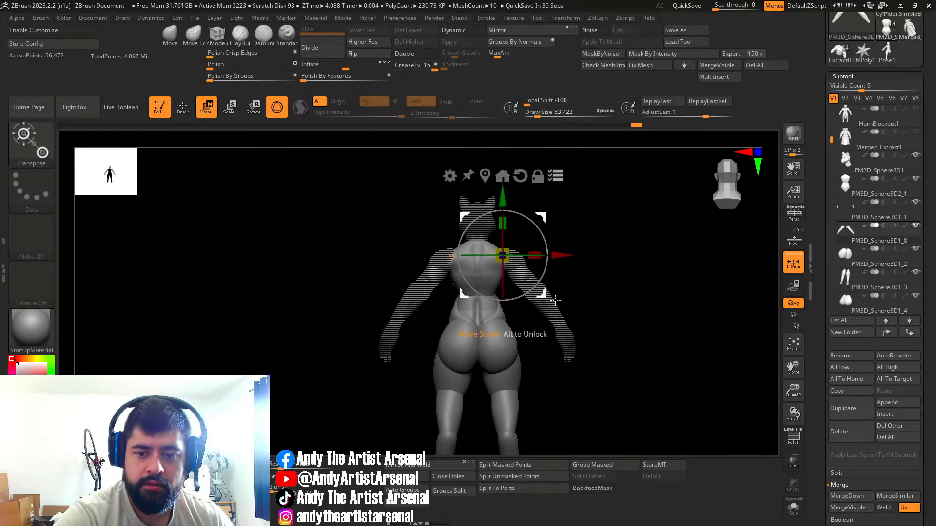
# Step: Reselect all visible subtools and limit the transpose selection to the arms and hands
pyautogui.hotkey('ctrl', 'shift')
pyautogui.moveTo(603, 239)
pyautogui.keyDown('ctrl'); pyautogui.keyDown('shift'); pyautogui.mouseDown()
pyautogui.moveTo(561, 373)
pyautogui.moveTo(534, 371)
pyautogui.mouseUp(); pyautogui.keyUp('shift'); pyautogui.keyUp('ctrl')
pyautogui.press('alt')
pyautogui.press('ctrl')
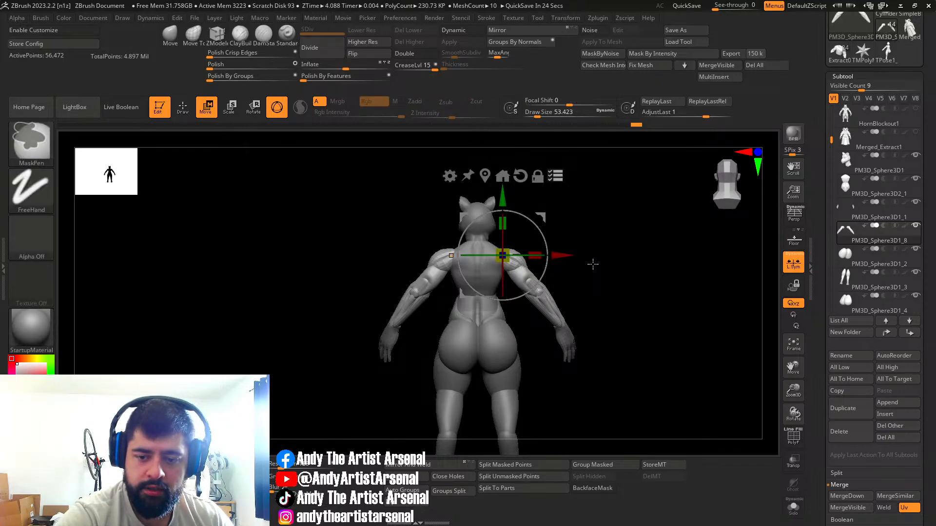
pyautogui.moveTo(576, 384)
pyautogui.keyDown('ctrl'); pyautogui.mouseDown()
pyautogui.moveTo(560, 392)
pyautogui.moveTo(533, 381)
pyautogui.moveTo(522, 327)
pyautogui.moveTo(536, 358)
pyautogui.mouseUp(); pyautogui.keyUp('ctrl')
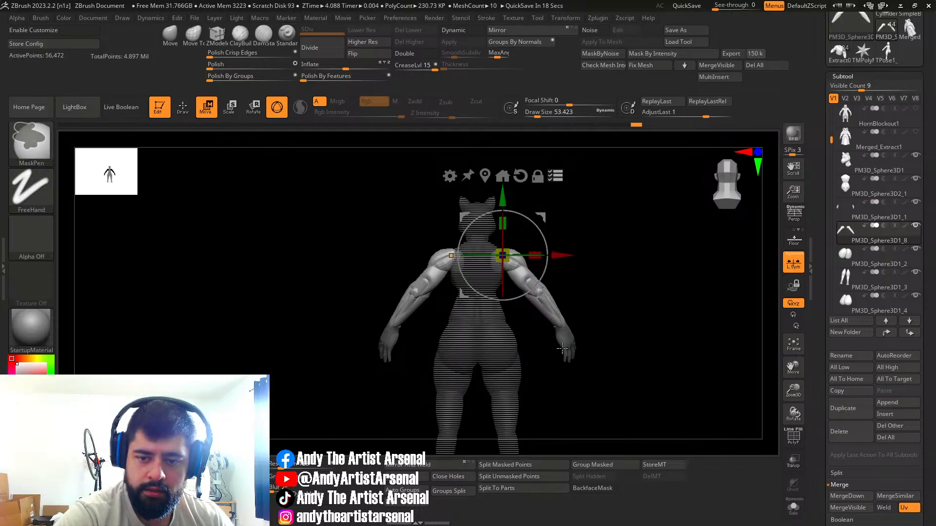
pyautogui.moveTo(580, 313); pyautogui.dragTo(573, 264, button='right')
pyautogui.moveTo(569, 255)
pyautogui.mouseDown()
pyautogui.moveTo(545, 266)
pyautogui.moveTo(539, 289)
pyautogui.moveTo(571, 291)
pyautogui.moveTo(531, 291)
pyautogui.mouseUp()
pyautogui.hotkey('ctrl', 'z')
pyautogui.press('q')
pyautogui.moveTo(587, 288)
pyautogui.keyDown('shift'); pyautogui.mouseDown()
pyautogui.moveTo(627, 286)
pyautogui.moveTo(548, 332)
pyautogui.moveTo(586, 291)
pyautogui.moveTo(612, 293)
pyautogui.moveTo(578, 316)
pyautogui.moveTo(671, 278)
pyautogui.moveTo(599, 259)
pyautogui.moveTo(572, 313)
pyautogui.mouseUp(); pyautogui.keyUp('shift')
pyautogui.hotkey('ctrl', 'z')
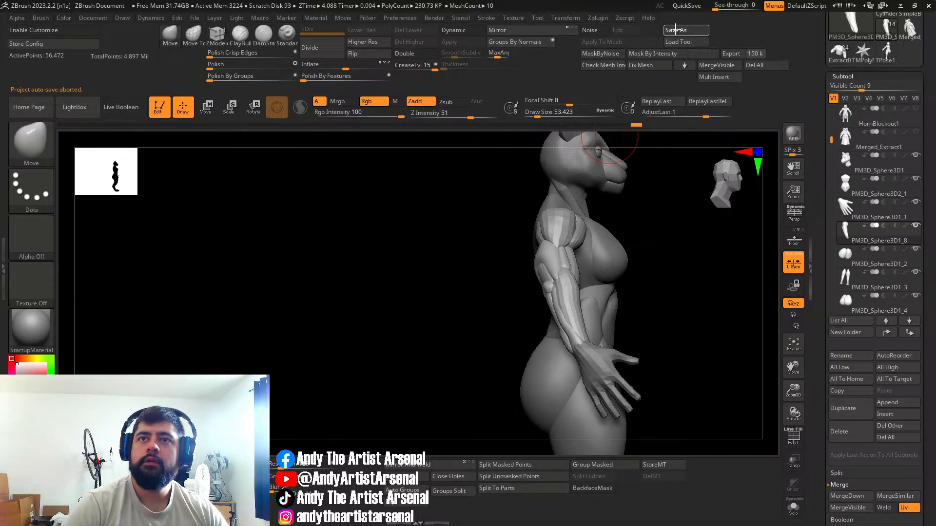
# Step: Select the glutes, turn off local symmetry, and apply Mirror And Weld to even out both sides
pyautogui.moveTo(663, 307); pyautogui.dragTo(614, 290)
pyautogui.moveTo(614, 290); pyautogui.dragTo(560, 310, button='right')
pyautogui.keyDown('alt'); pyautogui.click(589, 323); pyautogui.keyUp('alt')
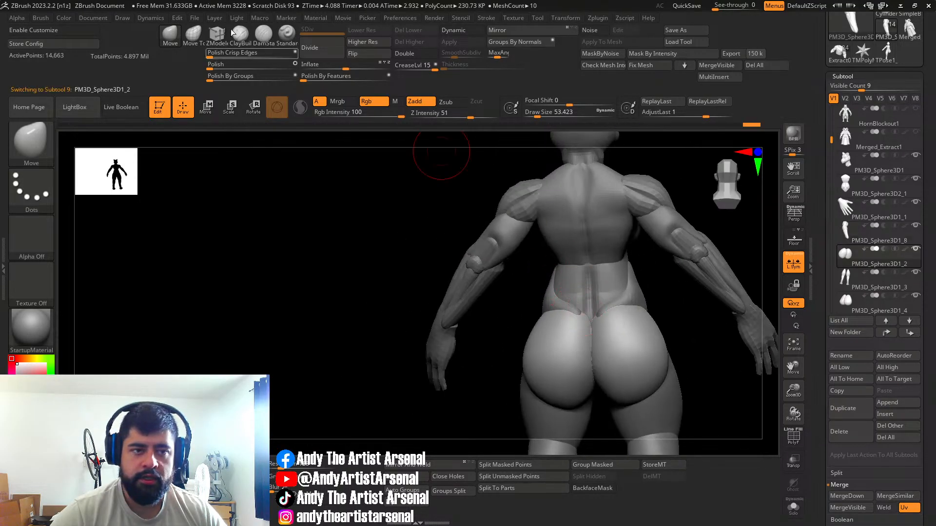
pyautogui.click(167, 32)
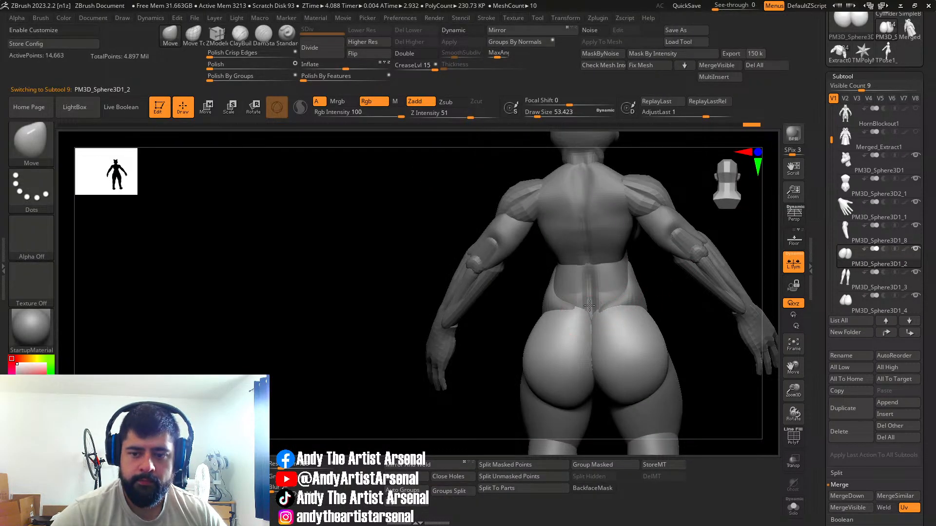
pyautogui.moveTo(590, 305); pyautogui.dragTo(604, 304, button='right')
pyautogui.moveTo(606, 306)
pyautogui.keyDown('shift'); pyautogui.mouseDown(button='right')
pyautogui.moveTo(640, 305)
pyautogui.moveTo(600, 304)
pyautogui.mouseUp(button='right'); pyautogui.keyUp('shift')
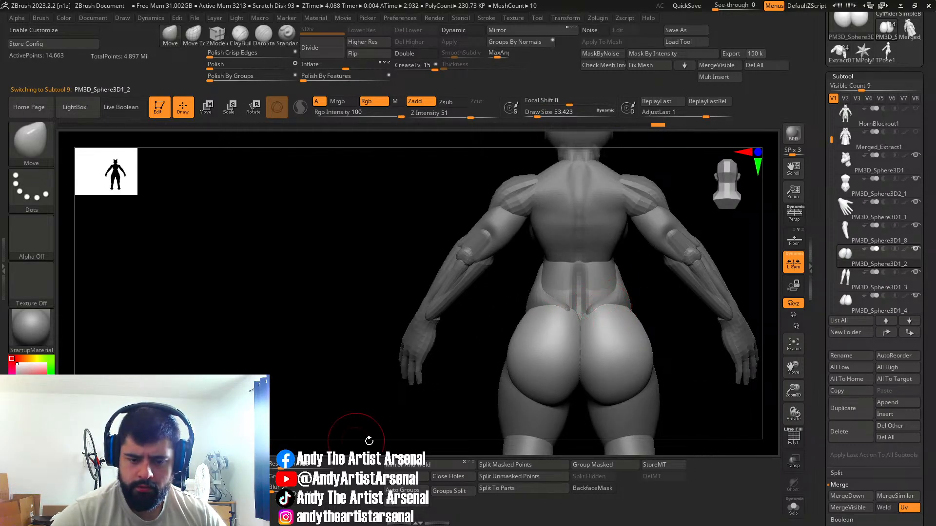
pyautogui.click(427, 465)
pyautogui.keyDown('alt'); pyautogui.click(554, 300); pyautogui.keyUp('alt')
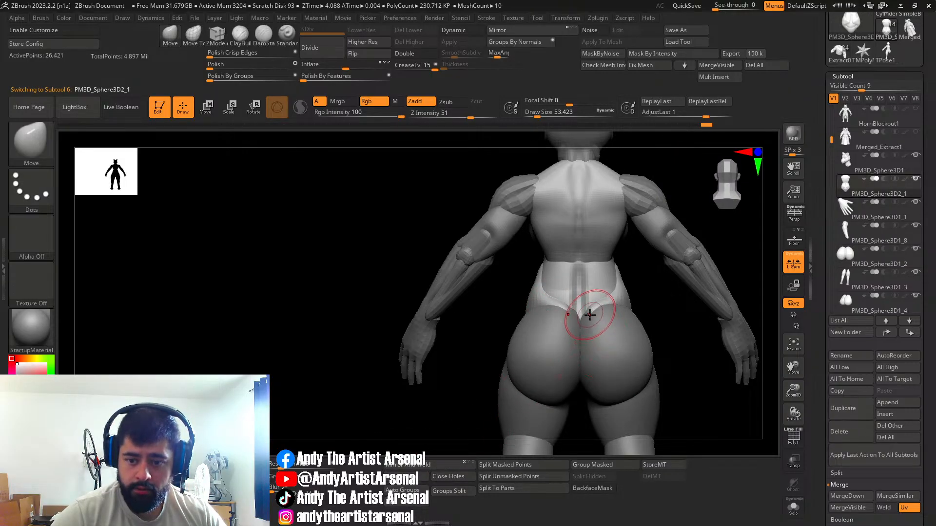
pyautogui.keyDown('alt'); pyautogui.click(603, 331); pyautogui.keyUp('alt')
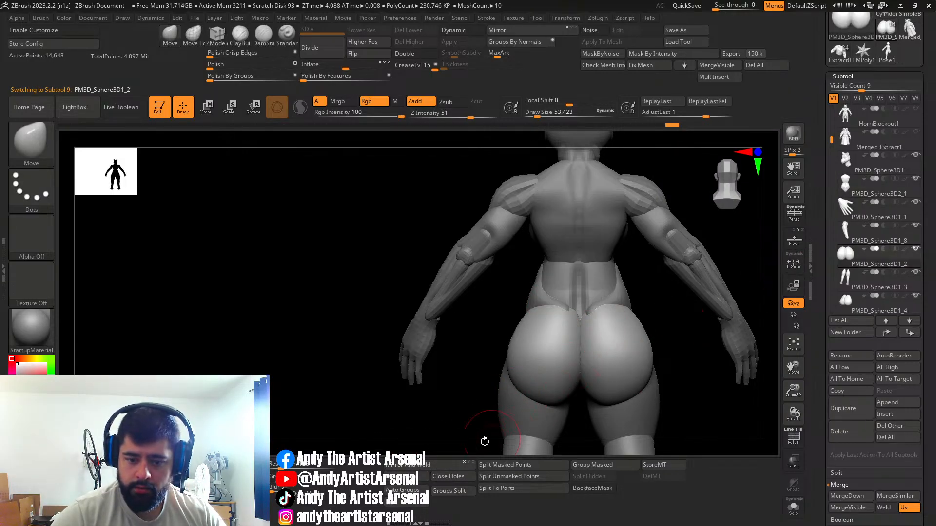
pyautogui.click(446, 469)
# Step: Center the gizmo on the glutes and reset its orientation
pyautogui.press('w')
pyautogui.keyDown('alt'); pyautogui.moveTo(647, 330); pyautogui.dragTo(619, 310); pyautogui.keyUp('alt')
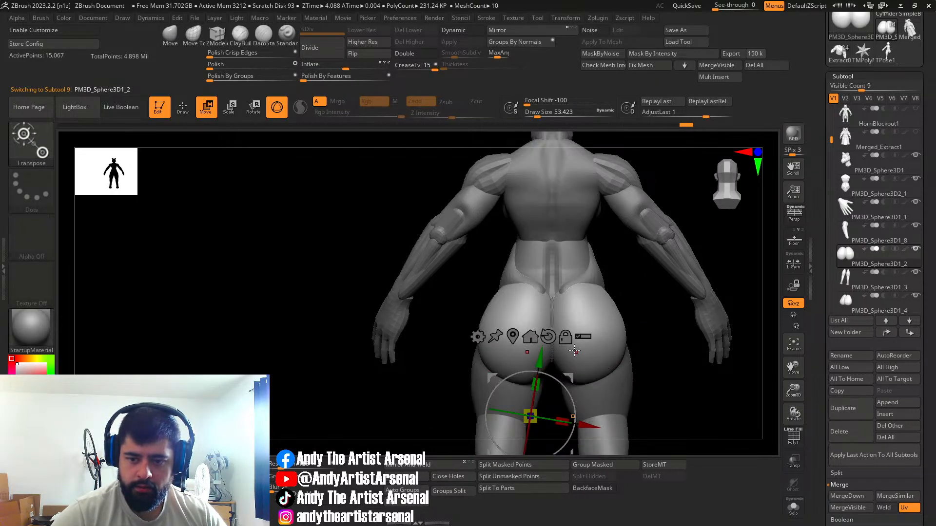
pyautogui.click(513, 337)
pyautogui.click(597, 249)
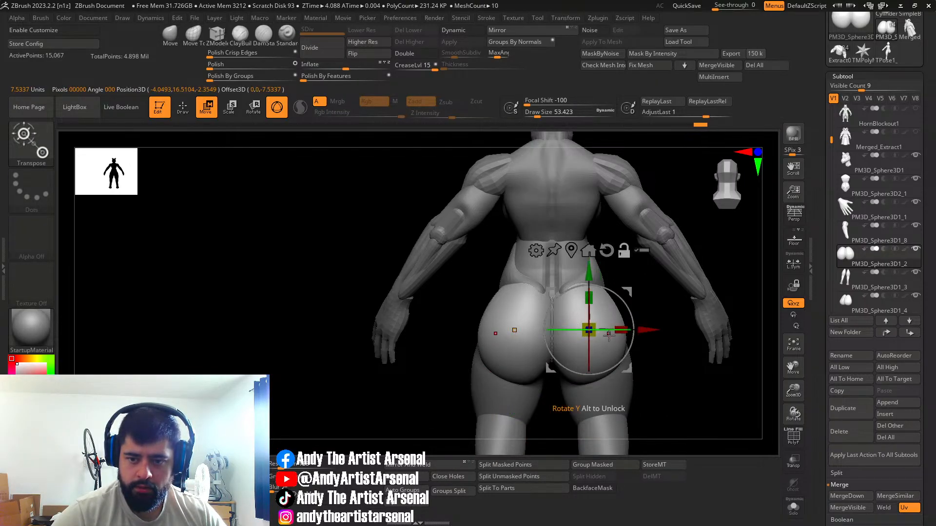
# Step: Reshape the top of the glutes and their transition into the hips with the Move brush at a draw size of about 138
pyautogui.press('q')
pyautogui.moveTo(555, 305)
pyautogui.mouseDown(button='right')
pyautogui.moveTo(552, 346)
pyautogui.moveTo(534, 336)
pyautogui.mouseUp(button='right')
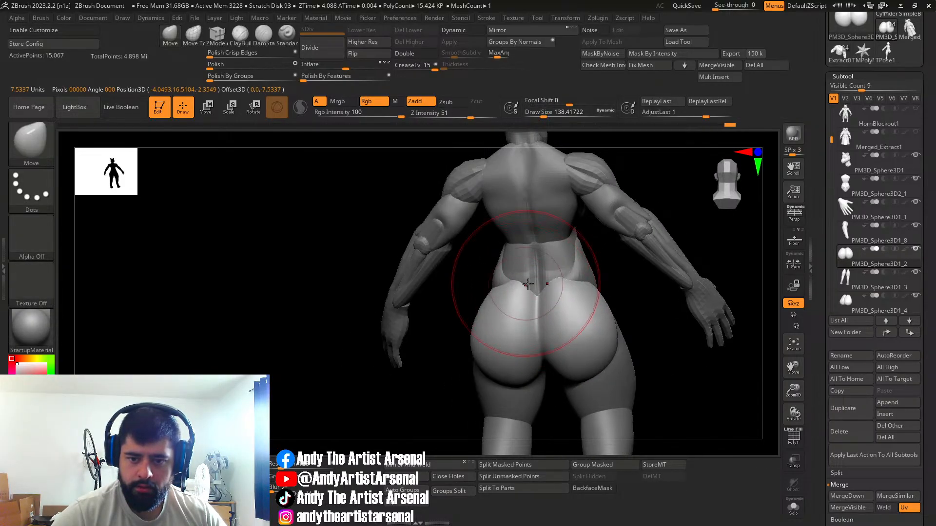
pyautogui.moveTo(547, 284)
pyautogui.mouseDown(button='right')
pyautogui.moveTo(572, 284)
pyautogui.moveTo(566, 315)
pyautogui.moveTo(585, 316)
pyautogui.moveTo(566, 324)
pyautogui.moveTo(627, 337)
pyautogui.moveTo(609, 344)
pyautogui.moveTo(616, 341)
pyautogui.moveTo(609, 358)
pyautogui.moveTo(636, 375)
pyautogui.moveTo(619, 361)
pyautogui.moveTo(555, 349)
pyautogui.moveTo(605, 341)
pyautogui.moveTo(568, 330)
pyautogui.moveTo(565, 317)
pyautogui.mouseUp(button='right')
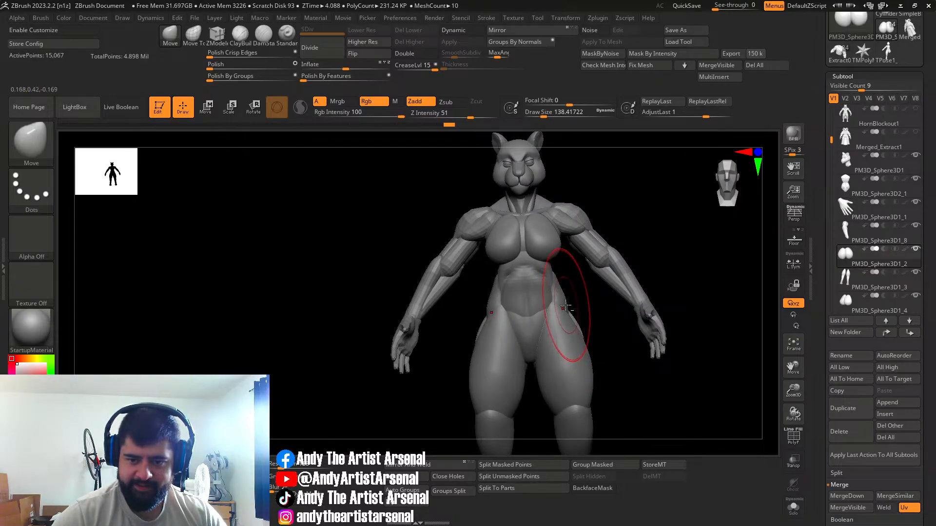
pyautogui.keyDown('alt'); pyautogui.click(565, 306); pyautogui.keyUp('alt')
pyautogui.moveTo(571, 314)
pyautogui.keyDown('shift'); pyautogui.mouseDown(button='right')
pyautogui.moveTo(482, 326)
pyautogui.moveTo(497, 312)
pyautogui.moveTo(562, 325)
pyautogui.moveTo(597, 314)
pyautogui.mouseUp(button='right'); pyautogui.keyUp('shift')
pyautogui.keyDown('alt'); pyautogui.click(559, 320); pyautogui.keyUp('alt')
# Step: Show the ram, wolf and mouse characters beside the feline figure to compare their proportions
pyautogui.moveTo(597, 314)
pyautogui.keyDown('ctrl'); pyautogui.mouseDown(button='right')
pyautogui.moveTo(602, 282)
pyautogui.moveTo(544, 279)
pyautogui.moveTo(606, 293)
pyautogui.moveTo(539, 356)
pyautogui.moveTo(598, 298)
pyautogui.moveTo(547, 303)
pyautogui.moveTo(526, 318)
pyautogui.moveTo(518, 297)
pyautogui.moveTo(454, 276)
pyautogui.moveTo(535, 273)
pyautogui.moveTo(596, 300)
pyautogui.moveTo(521, 305)
pyautogui.moveTo(619, 288)
pyautogui.moveTo(536, 291)
pyautogui.moveTo(602, 271)
pyautogui.moveTo(542, 251)
pyautogui.moveTo(578, 264)
pyautogui.moveTo(612, 298)
pyautogui.mouseUp(button='right'); pyautogui.keyUp('ctrl')
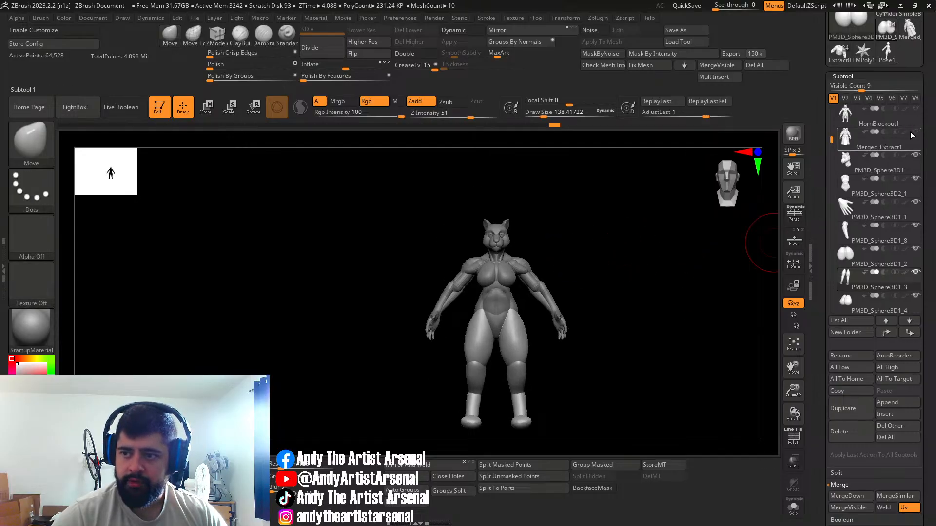
pyautogui.click(915, 132)
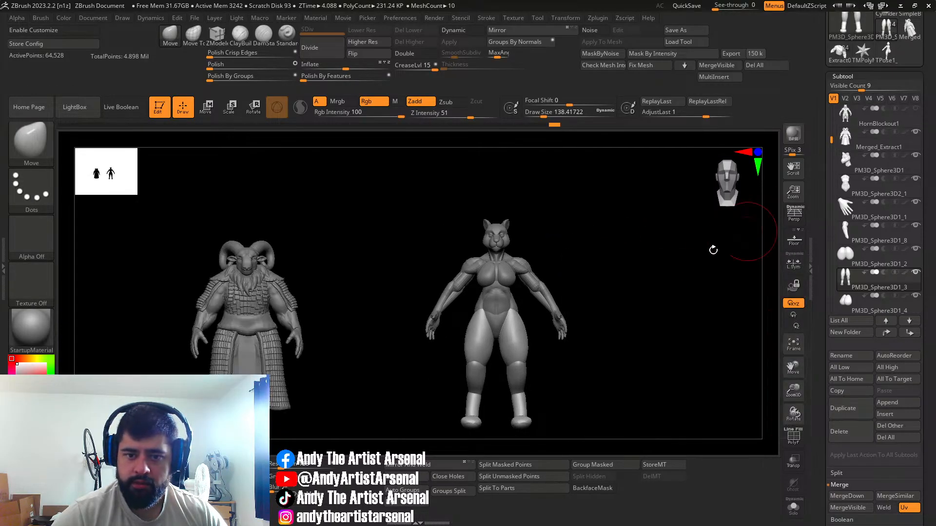
pyautogui.click(916, 108)
pyautogui.scroll(1, 831, 141)
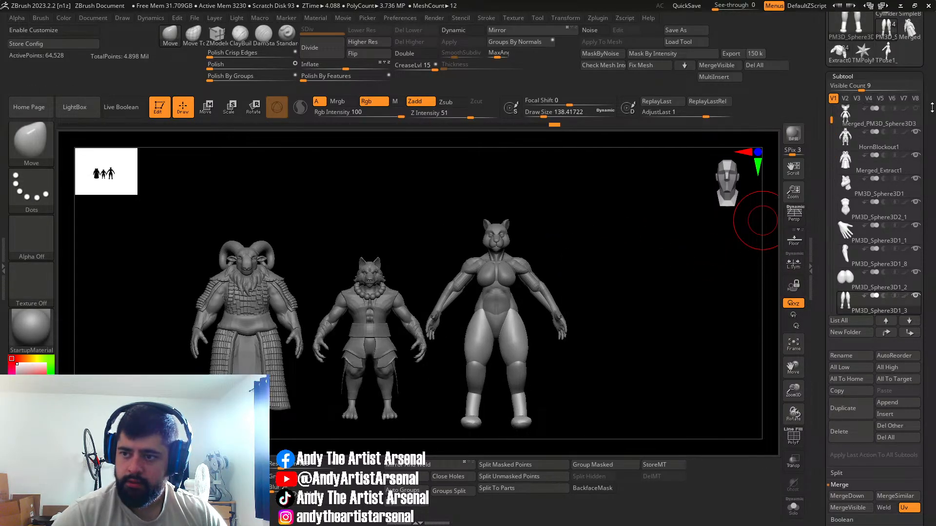
pyautogui.click(916, 109)
pyautogui.moveTo(634, 264); pyautogui.dragTo(591, 273)
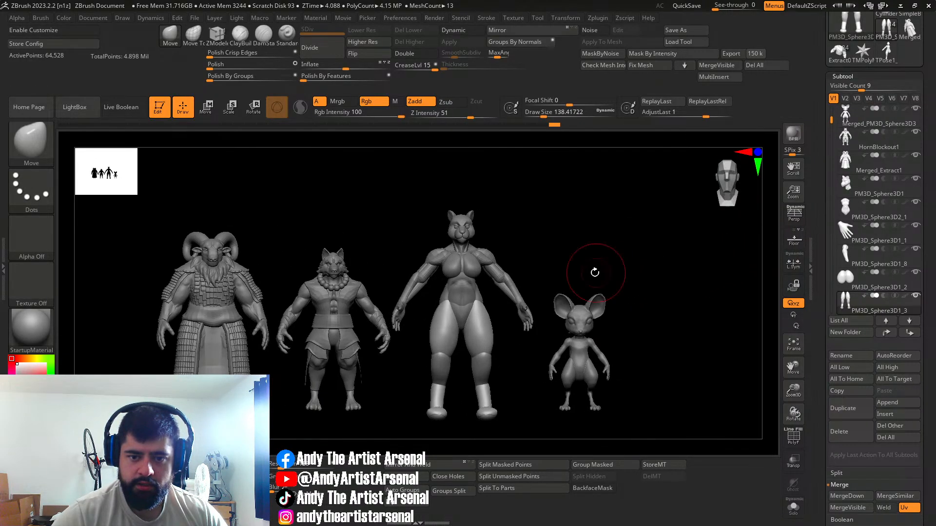
# Step: Select the feline's torso and adjust the chest and shoulder area with the Move brush at a draw size of about 191
pyautogui.keyDown('alt'); pyautogui.click(475, 291); pyautogui.keyUp('alt')
pyautogui.keyDown('ctrl'); pyautogui.moveTo(507, 288); pyautogui.dragTo(488, 277, button='right'); pyautogui.keyUp('ctrl')
pyautogui.moveTo(574, 197)
pyautogui.mouseDown()
pyautogui.moveTo(528, 220)
pyautogui.moveTo(500, 253)
pyautogui.mouseUp()
pyautogui.press('space')
pyautogui.keyDown('ctrl'); pyautogui.moveTo(489, 247); pyautogui.dragTo(485, 265, button='right'); pyautogui.keyUp('ctrl')
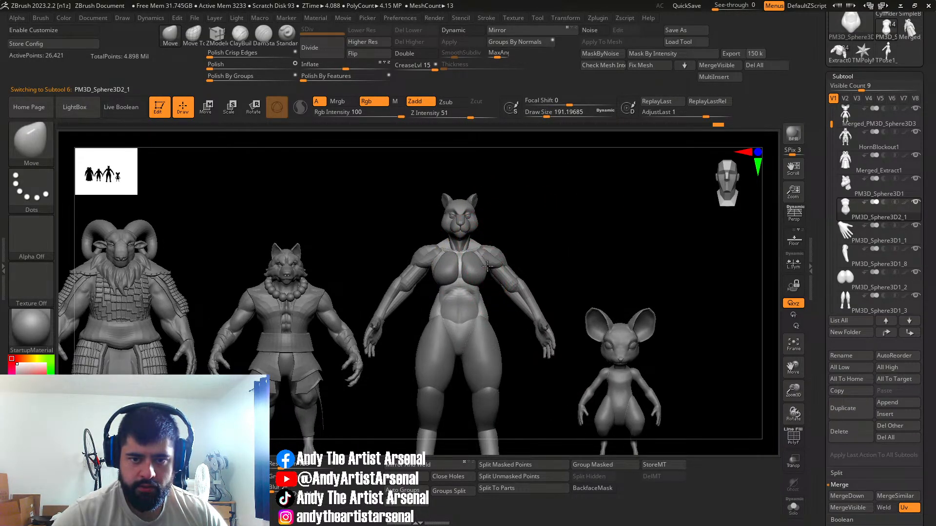
pyautogui.moveTo(488, 258)
pyautogui.mouseDown(button='right')
pyautogui.moveTo(460, 279)
pyautogui.moveTo(487, 281)
pyautogui.mouseUp(button='right')
pyautogui.moveTo(509, 269); pyautogui.dragTo(512, 269)
pyautogui.moveTo(479, 280); pyautogui.dragTo(491, 274, button='right')
# Step: Select the breasts and reshape them from the front and side with the Move brush at a draw size of about 138
pyautogui.keyDown('alt'); pyautogui.click(480, 273); pyautogui.keyUp('alt')
pyautogui.moveTo(495, 272); pyautogui.dragTo(495, 271)
pyautogui.moveTo(494, 271); pyautogui.dragTo(484, 270, button='right')
pyautogui.press('s')
pyautogui.moveTo(484, 270); pyautogui.dragTo(491, 270)
pyautogui.moveTo(518, 271); pyautogui.dragTo(501, 268, button='right')
pyautogui.press('s')
pyautogui.moveTo(501, 268); pyautogui.dragTo(496, 269)
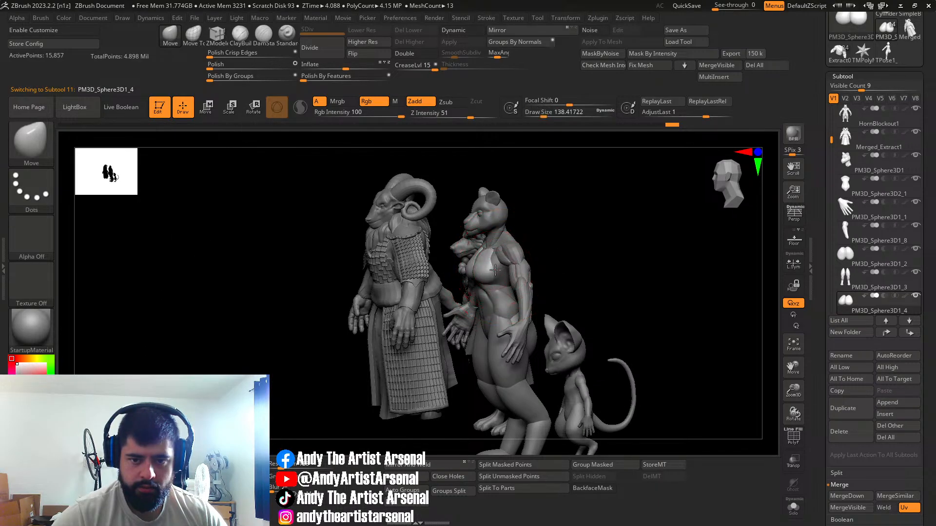
pyautogui.moveTo(516, 265); pyautogui.dragTo(546, 273, button='right')
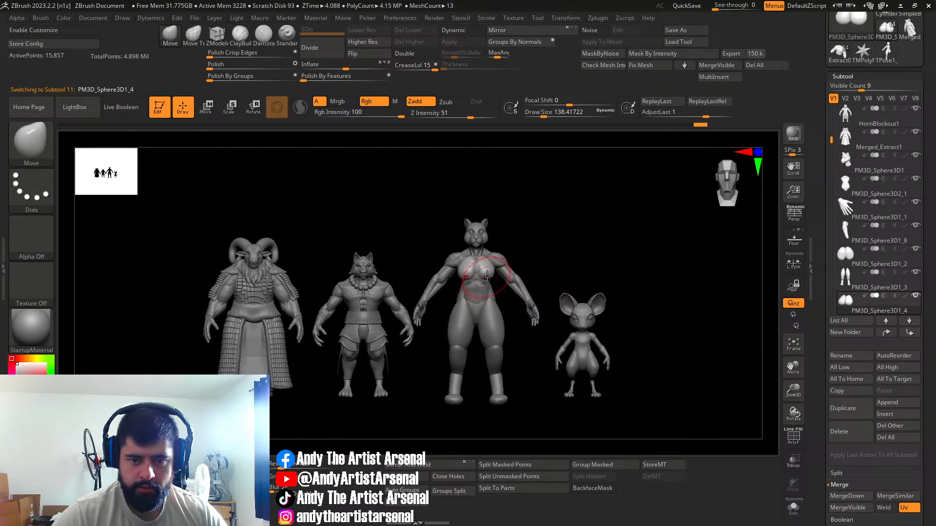
# Step: Refine the breast shape where it meets the chest with the Move brush at a draw size of about 75
pyautogui.keyDown('ctrl'); pyautogui.moveTo(487, 276); pyautogui.dragTo(482, 268, button='right'); pyautogui.keyUp('ctrl')
pyautogui.press('s')
pyautogui.moveTo(483, 267); pyautogui.dragTo(480, 264)
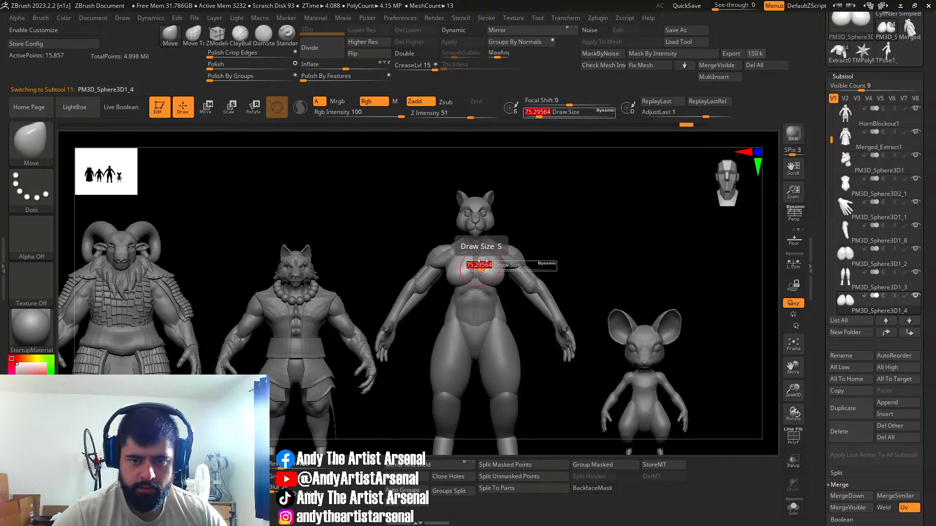
pyautogui.moveTo(474, 256)
pyautogui.mouseDown(button='right')
pyautogui.moveTo(503, 266)
pyautogui.moveTo(501, 276)
pyautogui.moveTo(516, 265)
pyautogui.moveTo(511, 253)
pyautogui.moveTo(583, 259)
pyautogui.moveTo(494, 264)
pyautogui.moveTo(538, 265)
pyautogui.mouseUp(button='right')
pyautogui.keyDown('alt'); pyautogui.click(505, 267); pyautogui.keyUp('alt')
pyautogui.keyDown('alt'); pyautogui.click(489, 262); pyautogui.keyUp('alt')
pyautogui.keyDown('ctrl'); pyautogui.moveTo(538, 266); pyautogui.dragTo(583, 285, button='right'); pyautogui.keyUp('ctrl')
# Step: Hide the ram, wolf and mouse characters so only the feline figure is shown
pyautogui.click(916, 108)
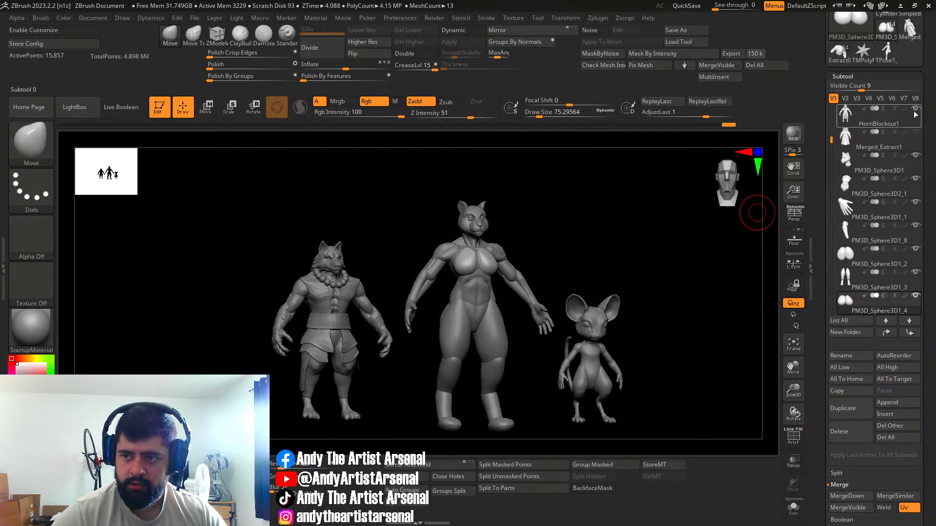
pyautogui.click(915, 132)
pyautogui.moveTo(828, 139); pyautogui.dragTo(850, 114)
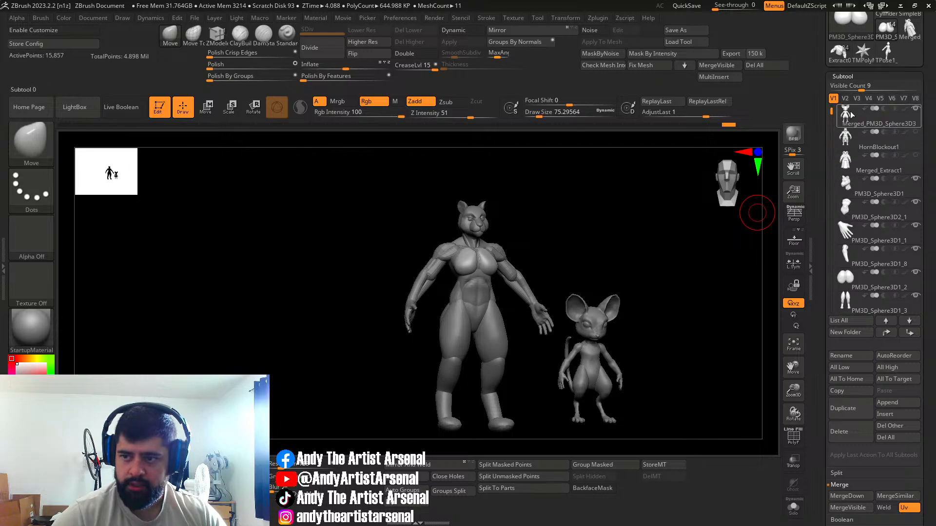
pyautogui.click(915, 109)
pyautogui.moveTo(623, 250); pyautogui.dragTo(603, 244, button='right')
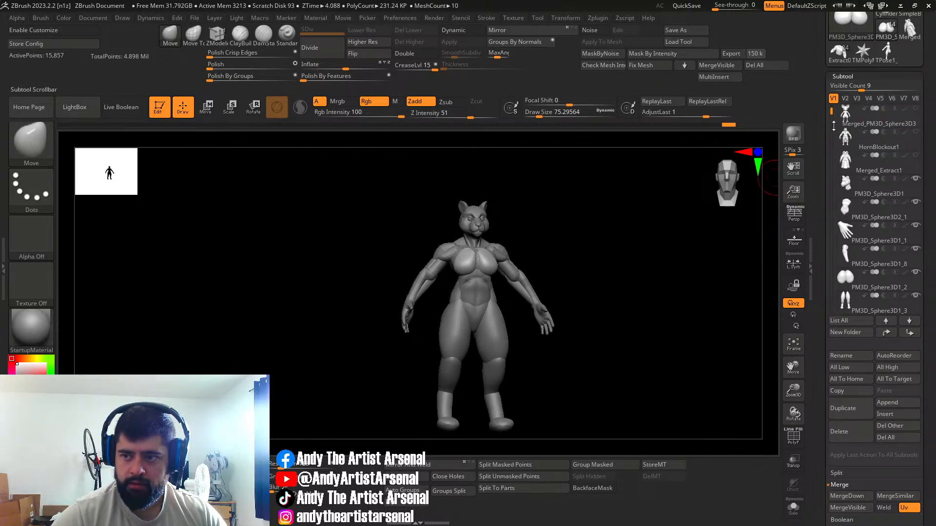
pyautogui.moveTo(833, 125); pyautogui.dragTo(831, 100)
# Step: Select the leg subtool and choose the IMM ModelKit brush for inserting kneecaps
pyautogui.keyDown('alt'); pyautogui.moveTo(634, 245); pyautogui.dragTo(653, 212); pyautogui.keyUp('alt')
pyautogui.keyDown('shift'); pyautogui.moveTo(577, 228); pyautogui.dragTo(551, 232); pyautogui.keyUp('shift')
pyautogui.keyDown('alt'); pyautogui.moveTo(650, 245); pyautogui.dragTo(696, 230); pyautogui.keyUp('alt')
pyautogui.moveTo(604, 226); pyautogui.dragTo(626, 223)
pyautogui.keyDown('alt'); pyautogui.moveTo(626, 222); pyautogui.dragTo(619, 193); pyautogui.keyUp('alt')
pyautogui.moveTo(580, 233)
pyautogui.mouseDown()
pyautogui.moveTo(600, 235)
pyautogui.moveTo(569, 240)
pyautogui.mouseUp()
pyautogui.keyDown('alt'); pyautogui.click(527, 306); pyautogui.keyUp('alt')
pyautogui.moveTo(549, 276)
pyautogui.mouseDown()
pyautogui.moveTo(543, 282)
pyautogui.moveTo(559, 263)
pyautogui.mouseUp()
pyautogui.press('b')
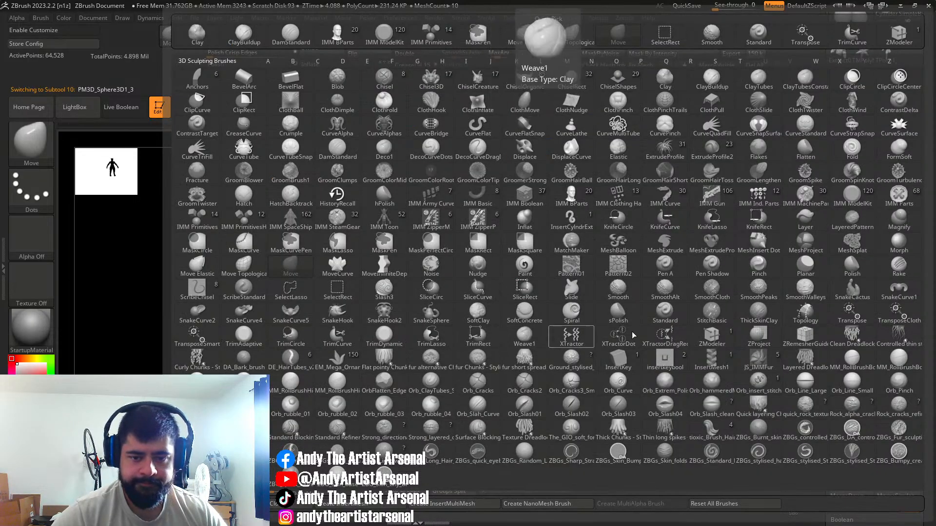
pyautogui.click(837, 208)
# Step: Insert the Circular_11 disc from IMM ModelKit on the front of both knees as kneecaps
pyautogui.keyDown('ctrl'); pyautogui.moveTo(585, 267); pyautogui.dragTo(591, 293, button='right'); pyautogui.keyUp('ctrl')
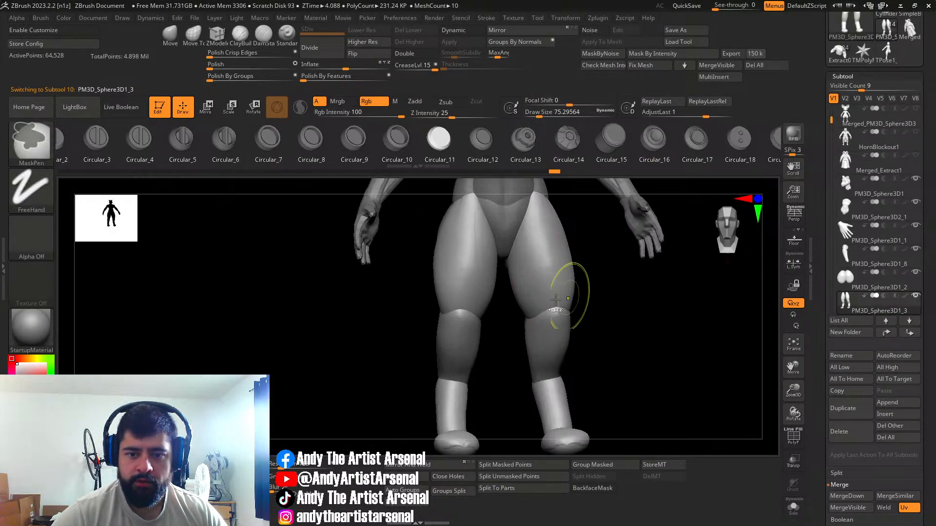
pyautogui.moveTo(520, 308); pyautogui.dragTo(551, 298, button='right')
pyautogui.moveTo(491, 286); pyautogui.dragTo(475, 292, button='right')
pyautogui.moveTo(462, 311); pyautogui.dragTo(464, 316)
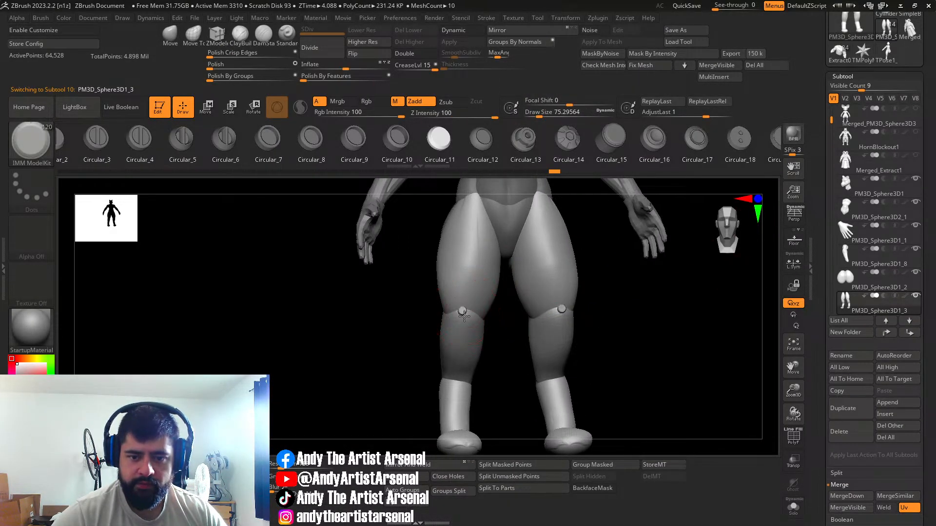
pyautogui.moveTo(463, 323); pyautogui.dragTo(516, 324, button='right')
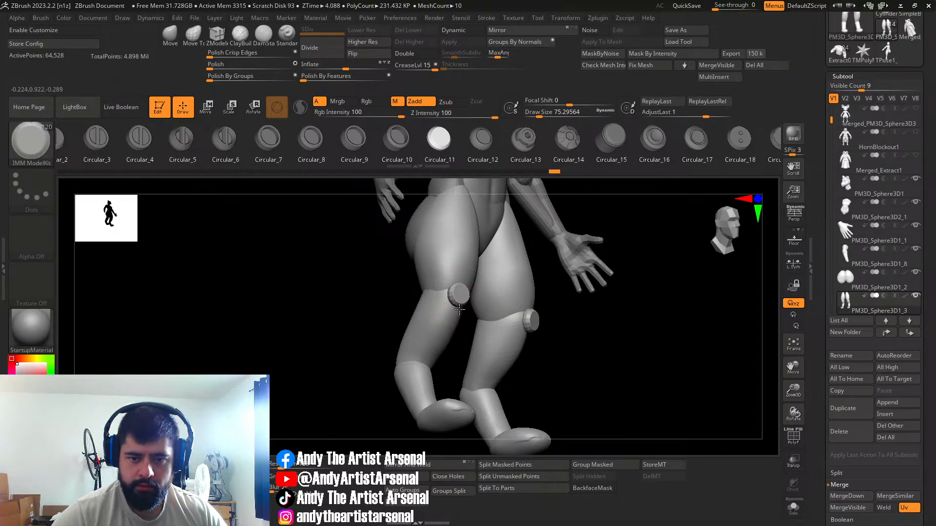
pyautogui.moveTo(458, 310); pyautogui.dragTo(458, 312)
pyautogui.moveTo(468, 316); pyautogui.dragTo(549, 324, button='right')
# Step: Turn on local symmetry and adjust the kneecap discs along Z so they sit against the knees
pyautogui.press('w')
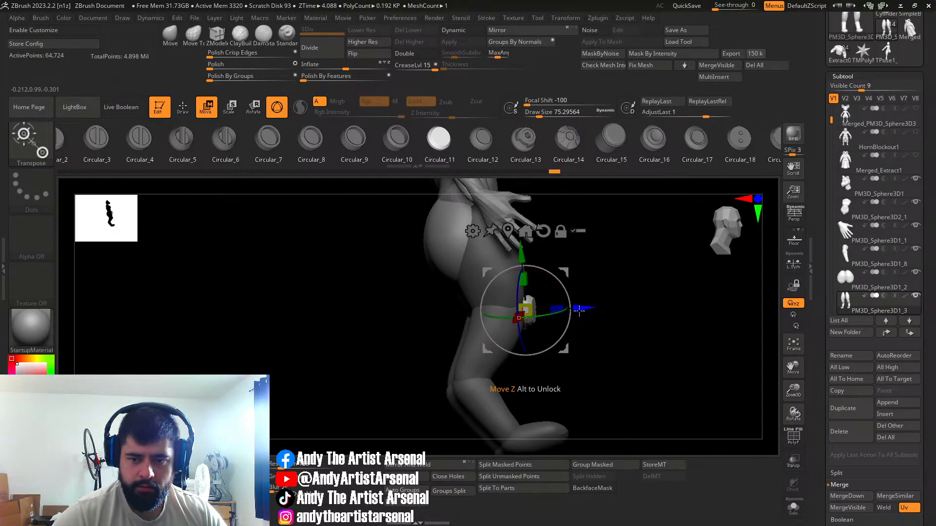
pyautogui.click(793, 263)
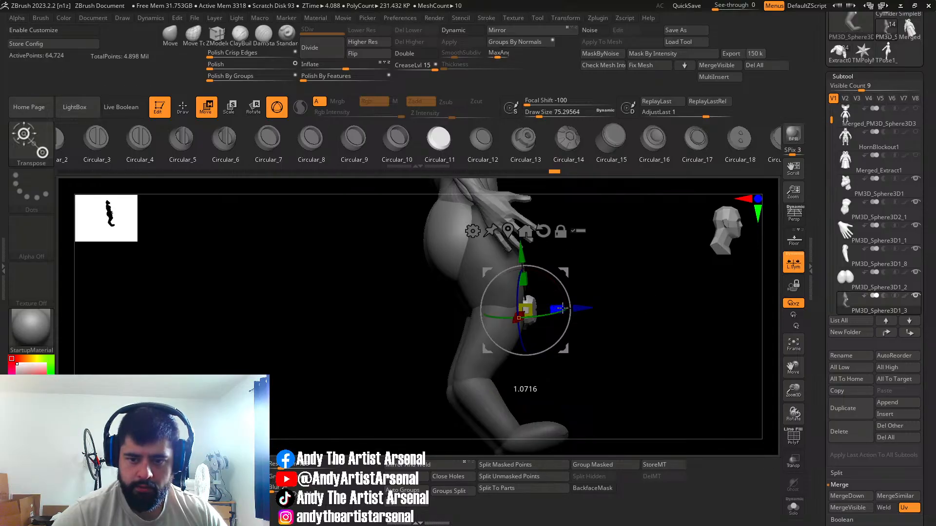
pyautogui.moveTo(591, 311); pyautogui.dragTo(585, 312)
pyautogui.moveTo(587, 314); pyautogui.dragTo(575, 317, button='right')
# Step: Realign the gizmo, tilt the kneecap discs by about 11° to follow the legs, and clear the mask
pyautogui.moveTo(518, 318); pyautogui.dragTo(541, 318, button='right')
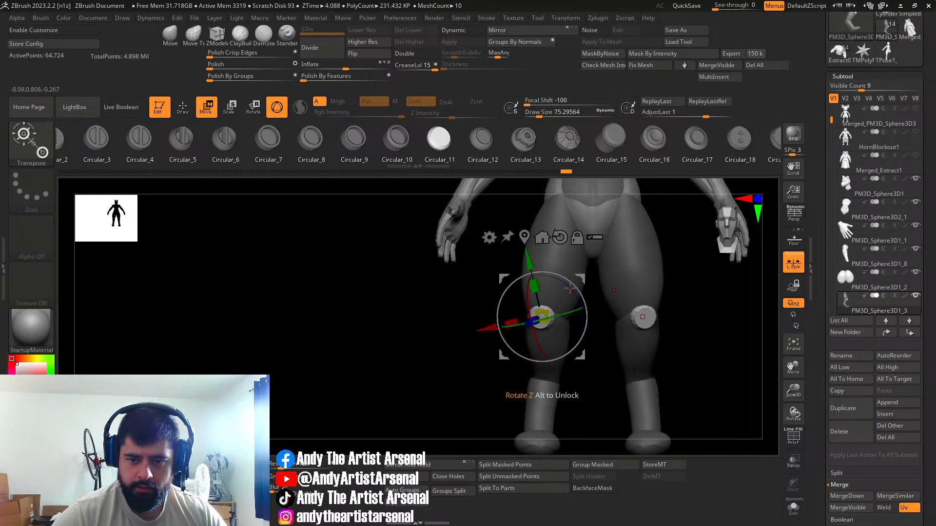
pyautogui.keyDown('alt'); pyautogui.click(559, 241); pyautogui.keyUp('alt')
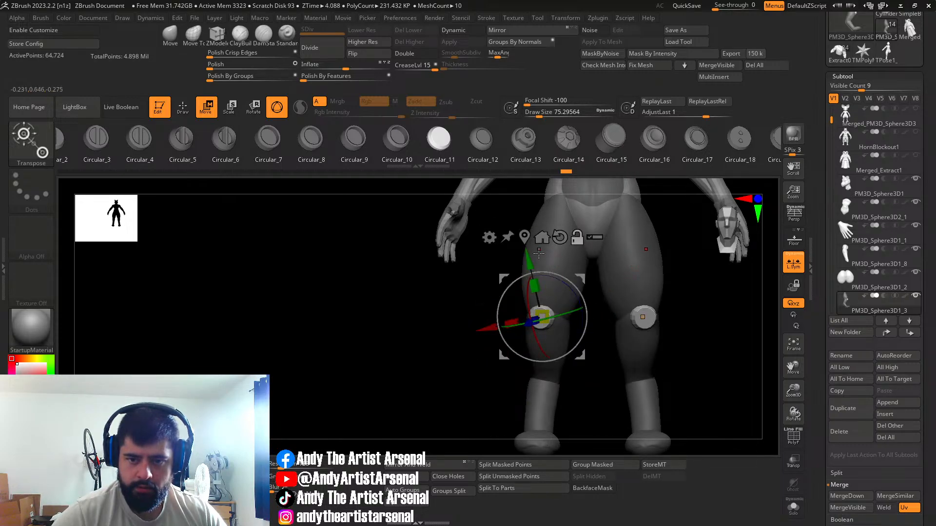
pyautogui.moveTo(563, 290); pyautogui.dragTo(586, 311, button='right')
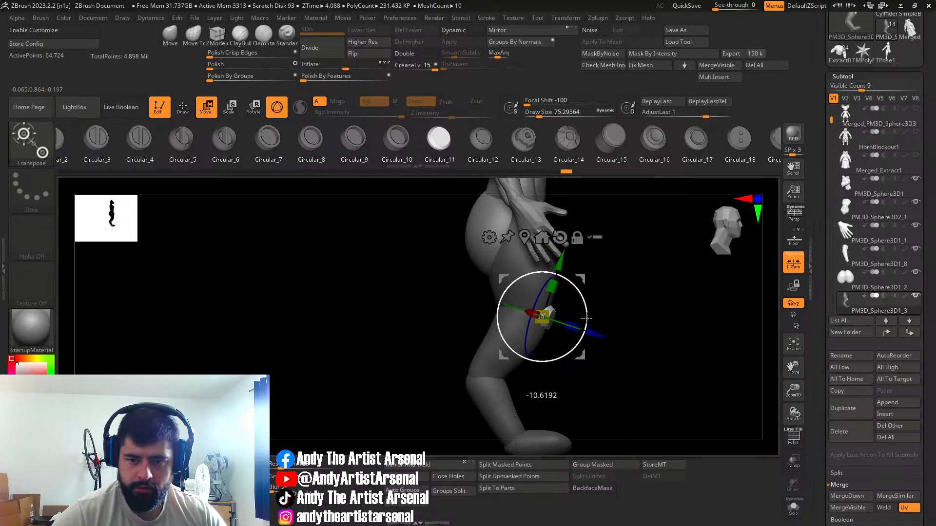
pyautogui.moveTo(677, 328); pyautogui.dragTo(649, 320, button='right')
pyautogui.press('q')
pyautogui.moveTo(643, 272)
pyautogui.mouseDown(button='right')
pyautogui.moveTo(617, 271)
pyautogui.moveTo(645, 292)
pyautogui.mouseUp(button='right')
pyautogui.keyDown('alt'); pyautogui.click(565, 288); pyautogui.keyUp('alt')
pyautogui.keyDown('ctrl'); pyautogui.moveTo(655, 312); pyautogui.dragTo(667, 331); pyautogui.keyUp('ctrl')
pyautogui.moveTo(667, 333); pyautogui.dragTo(646, 288, button='right')
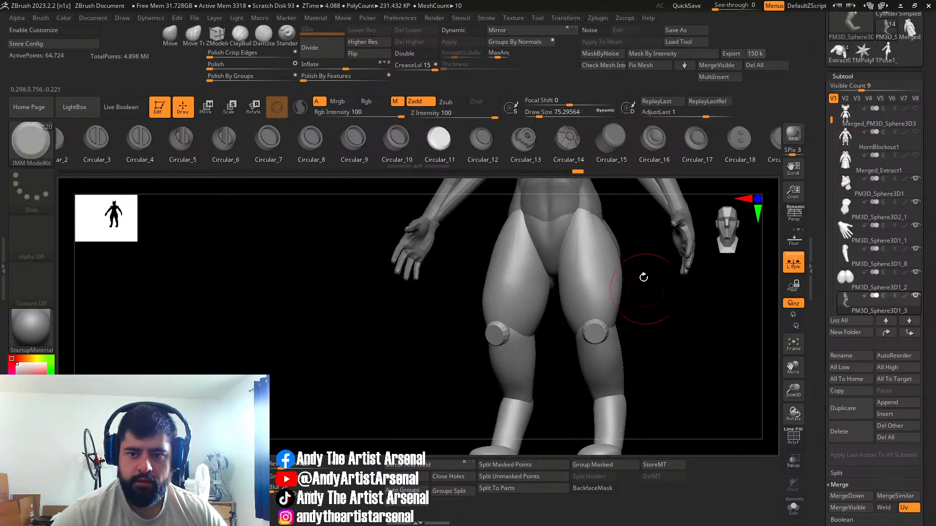
# Step: Carve the outer thigh muscle lines from the hips to the kneecaps with DamStandard at Z Intensity 33
pyautogui.press('b')
pyautogui.press('d')
pyautogui.press('s')
pyautogui.moveTo(516, 276); pyautogui.dragTo(497, 326, button='right')
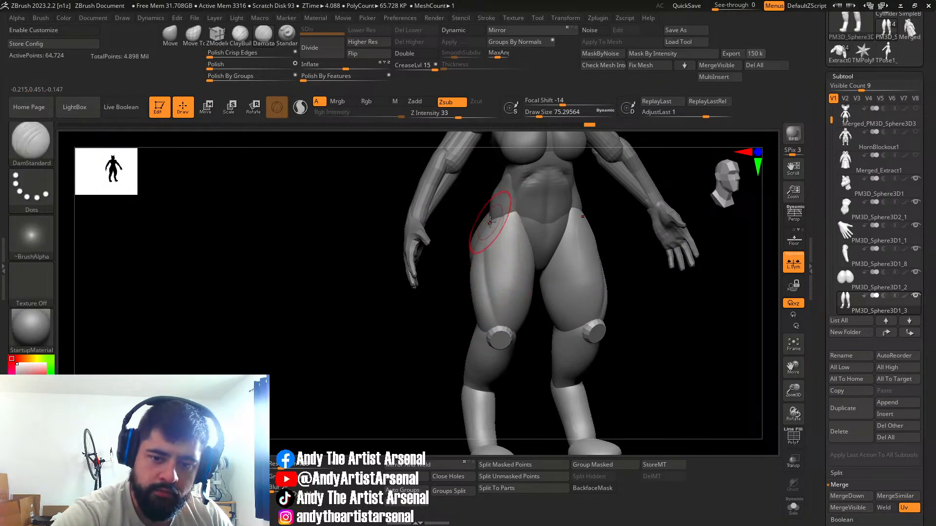
pyautogui.keyDown('shift'); pyautogui.moveTo(509, 317); pyautogui.dragTo(511, 326, button='right'); pyautogui.keyUp('shift')
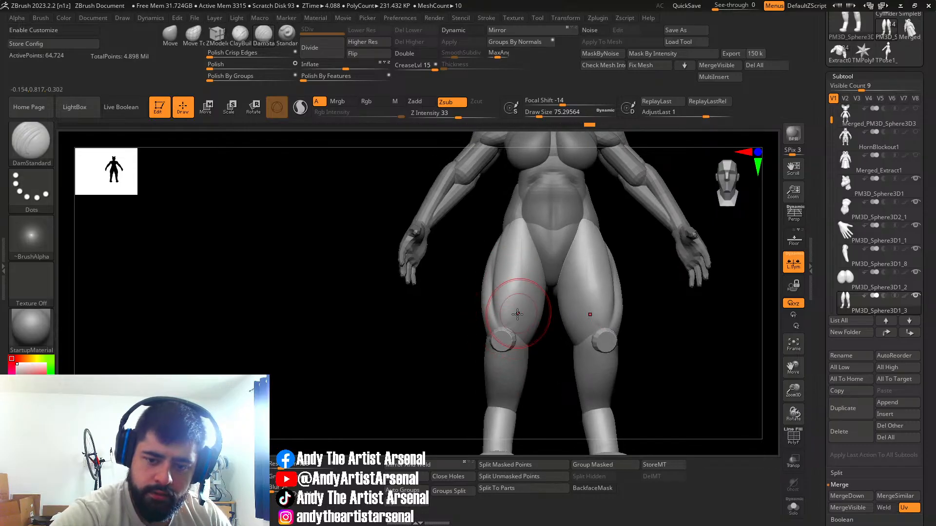
# Step: Carve the inner thigh muscle lines from the groin to the knees with DamStandard, and switch to the Move Topological brush
pyautogui.moveTo(538, 306)
pyautogui.mouseDown(button='right')
pyautogui.moveTo(618, 265)
pyautogui.moveTo(574, 270)
pyautogui.moveTo(578, 312)
pyautogui.mouseUp(button='right')
pyautogui.moveTo(569, 263)
pyautogui.mouseDown(button='right')
pyautogui.moveTo(556, 251)
pyautogui.moveTo(573, 327)
pyautogui.mouseUp(button='right')
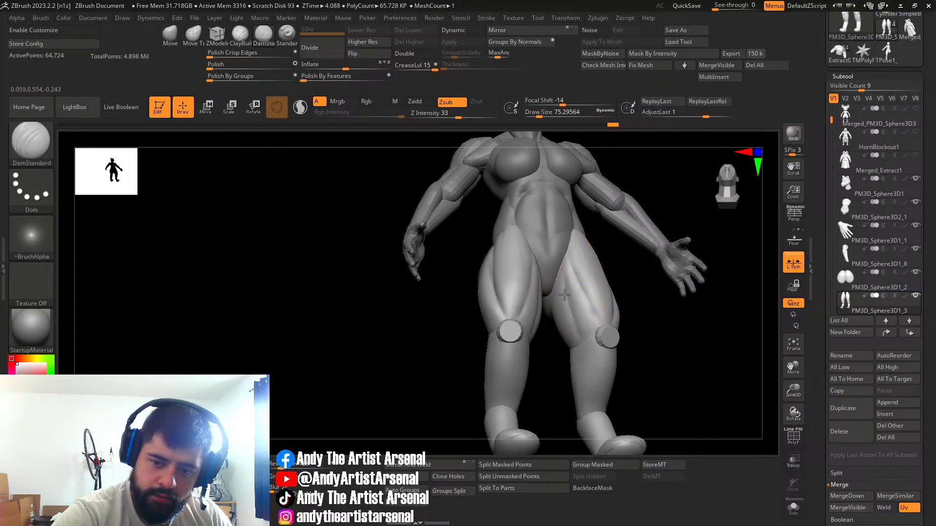
pyautogui.moveTo(563, 288); pyautogui.dragTo(583, 323, button='right')
pyautogui.moveTo(552, 270)
pyautogui.mouseDown(button='right')
pyautogui.moveTo(587, 255)
pyautogui.moveTo(619, 326)
pyautogui.moveTo(601, 323)
pyautogui.moveTo(619, 302)
pyautogui.moveTo(592, 291)
pyautogui.moveTo(603, 324)
pyautogui.mouseUp(button='right')
pyautogui.click(193, 34)
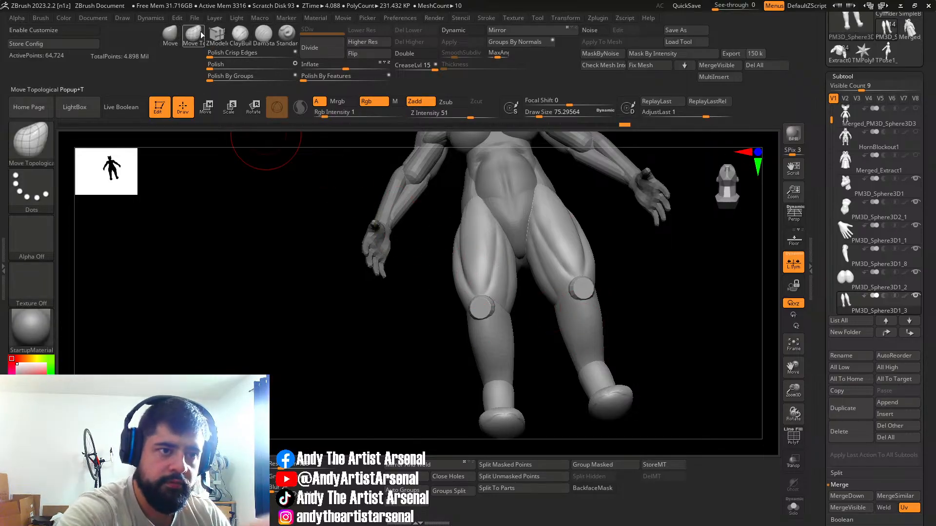
# Step: Carve the calf muscle lines down the backs of the lower legs with DamStandard at Z Intensity 33
pyautogui.moveTo(537, 313)
pyautogui.mouseDown(button='right')
pyautogui.moveTo(538, 328)
pyautogui.moveTo(559, 325)
pyautogui.moveTo(554, 307)
pyautogui.moveTo(598, 294)
pyautogui.mouseUp(button='right')
pyautogui.click(264, 34)
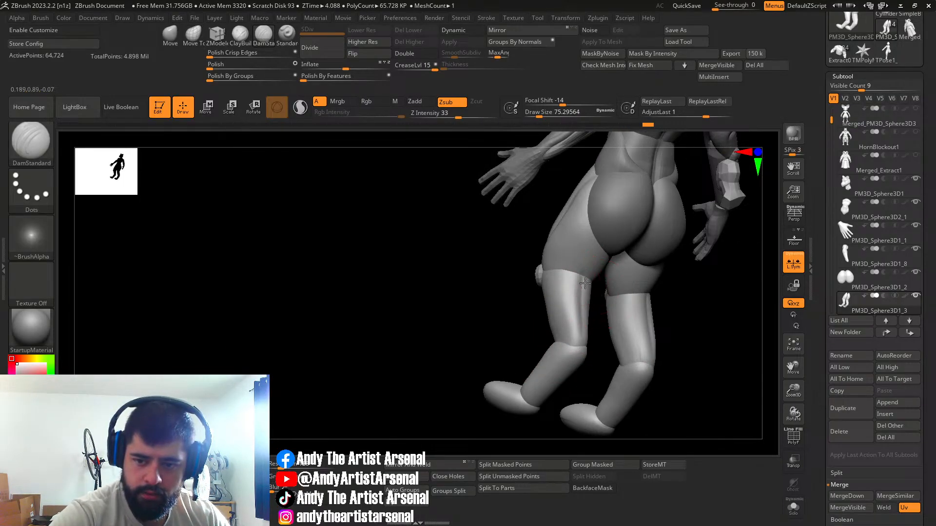
pyautogui.moveTo(591, 257); pyautogui.dragTo(597, 234, button='right')
pyautogui.moveTo(605, 245); pyautogui.dragTo(651, 231, button='right')
pyautogui.moveTo(568, 239); pyautogui.dragTo(600, 263, button='right')
pyautogui.moveTo(608, 330); pyautogui.dragTo(590, 322, button='right')
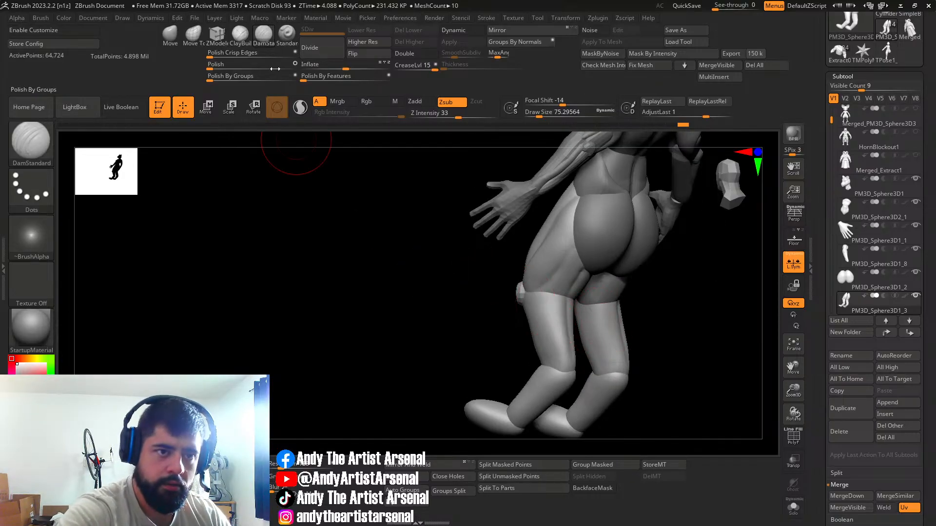
pyautogui.click(286, 35)
pyautogui.moveTo(606, 287)
pyautogui.mouseDown(button='right')
pyautogui.moveTo(609, 331)
pyautogui.moveTo(629, 313)
pyautogui.moveTo(632, 320)
pyautogui.moveTo(585, 323)
pyautogui.moveTo(548, 309)
pyautogui.mouseUp(button='right')
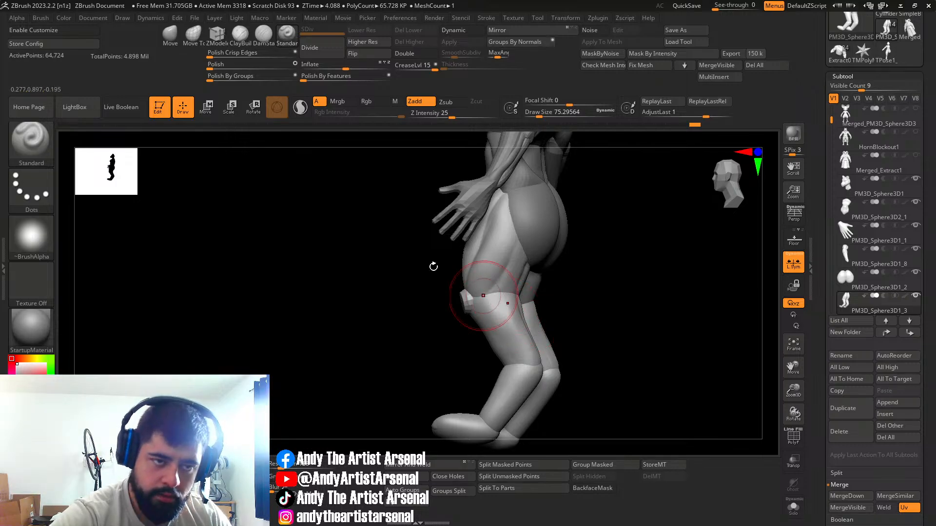
pyautogui.click(265, 41)
pyautogui.moveTo(481, 293)
pyautogui.mouseDown(button='right')
pyautogui.moveTo(539, 324)
pyautogui.moveTo(563, 302)
pyautogui.moveTo(633, 359)
pyautogui.mouseUp(button='right')
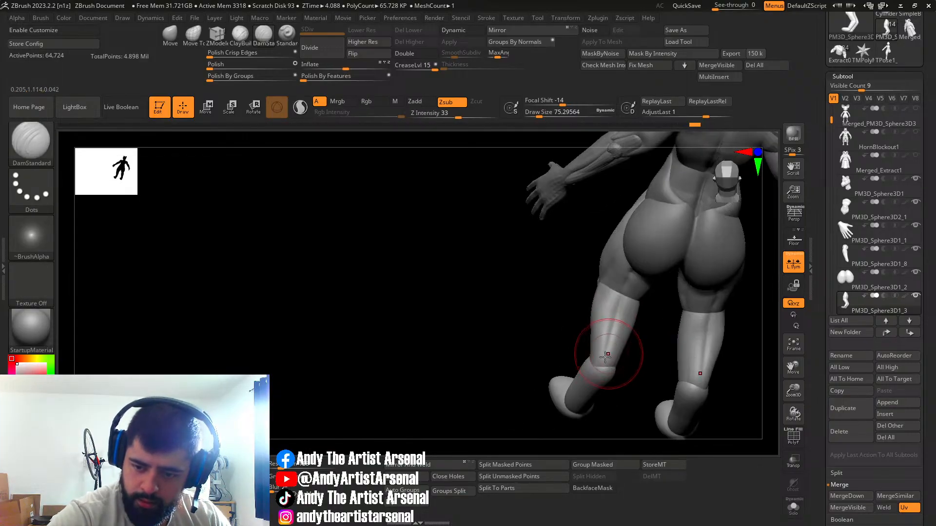
pyautogui.moveTo(625, 303); pyautogui.dragTo(664, 270, button='right')
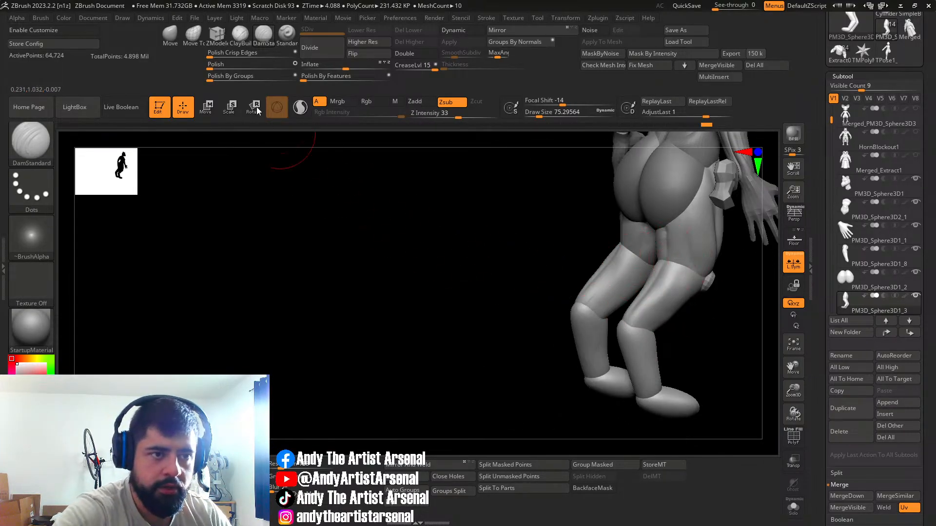
# Step: Reshape the backs of the calves with the Move Topological brush, using a draw size of about 88
pyautogui.click(194, 35)
pyautogui.moveTo(617, 294); pyautogui.dragTo(625, 320, button='right')
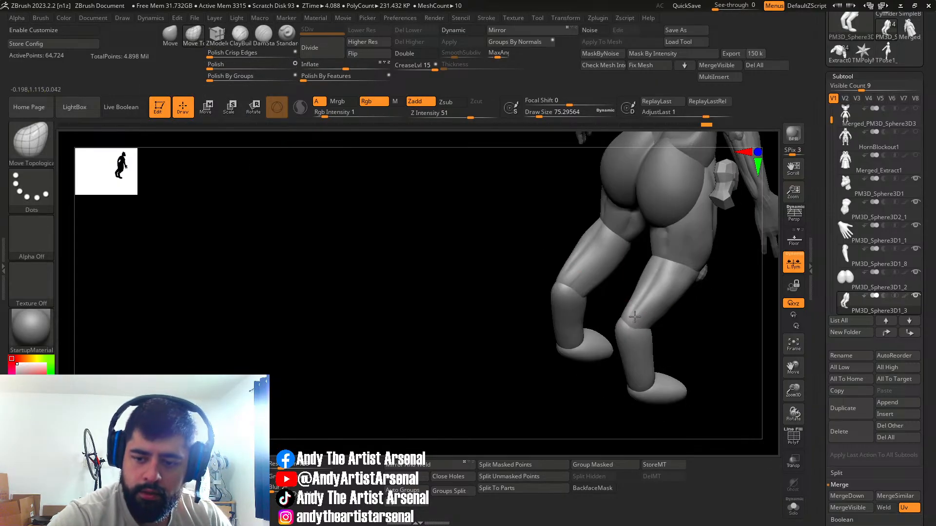
pyautogui.moveTo(625, 319); pyautogui.dragTo(625, 313)
pyautogui.moveTo(626, 313); pyautogui.dragTo(645, 315, button='right')
pyautogui.press('s')
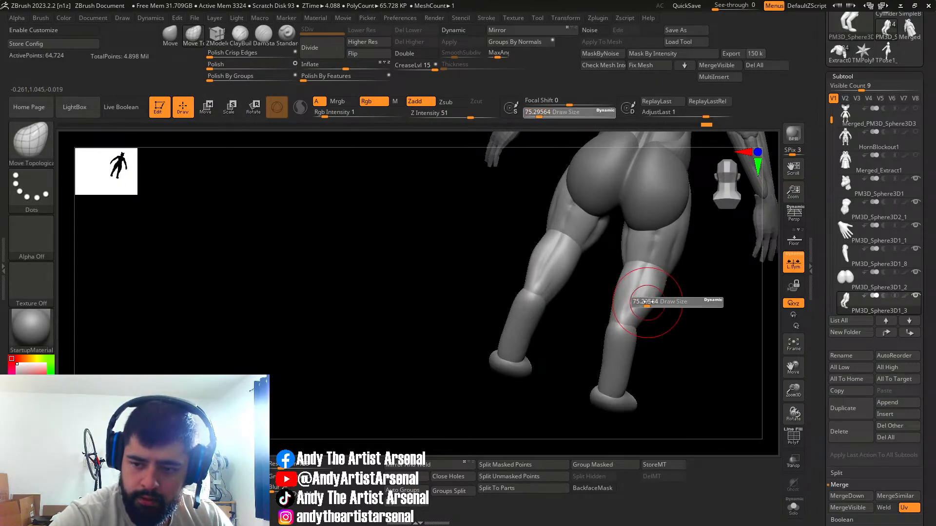
pyautogui.moveTo(651, 304); pyautogui.dragTo(652, 304)
pyautogui.moveTo(656, 294); pyautogui.dragTo(651, 297)
pyautogui.moveTo(668, 293); pyautogui.dragTo(641, 348, button='right')
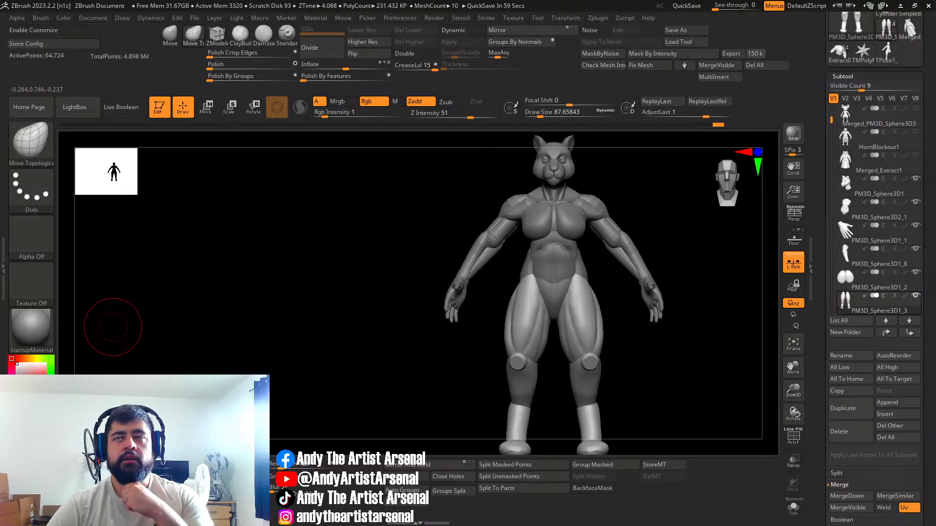
# Step: Examine the leg proportions and musculature of the lioness warrior illustrations on the reference board
pyautogui.moveTo(0, 222); pyautogui.dragTo(280, 45)
pyautogui.scroll(5, 271, 166)
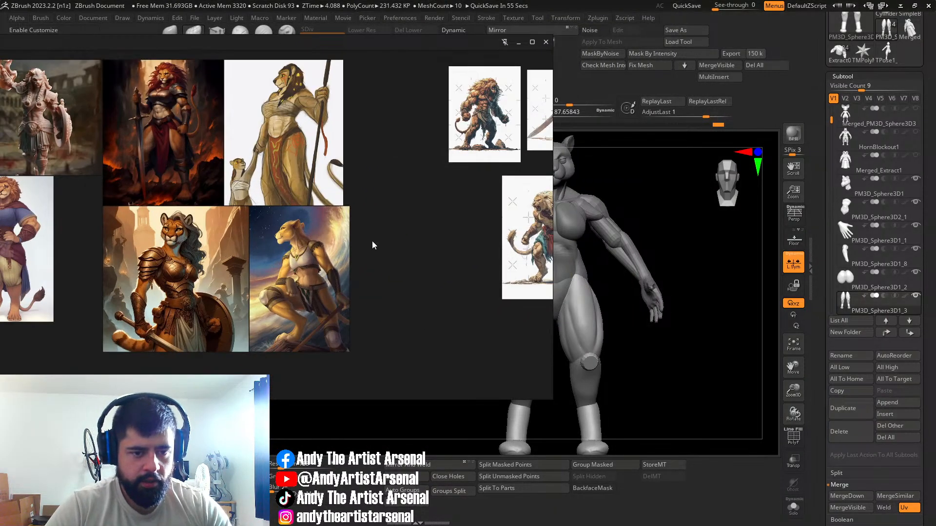
pyautogui.scroll(6, 278, 180)
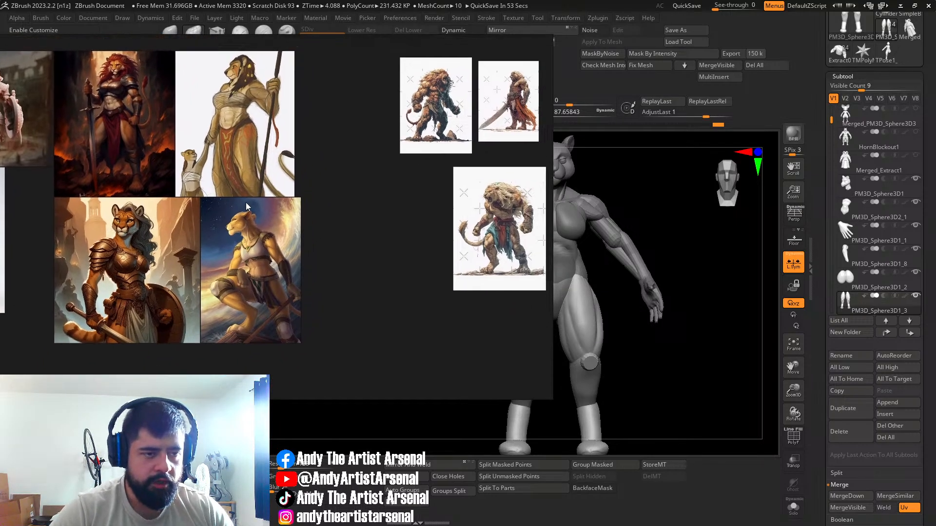
pyautogui.scroll(3, 188, 172)
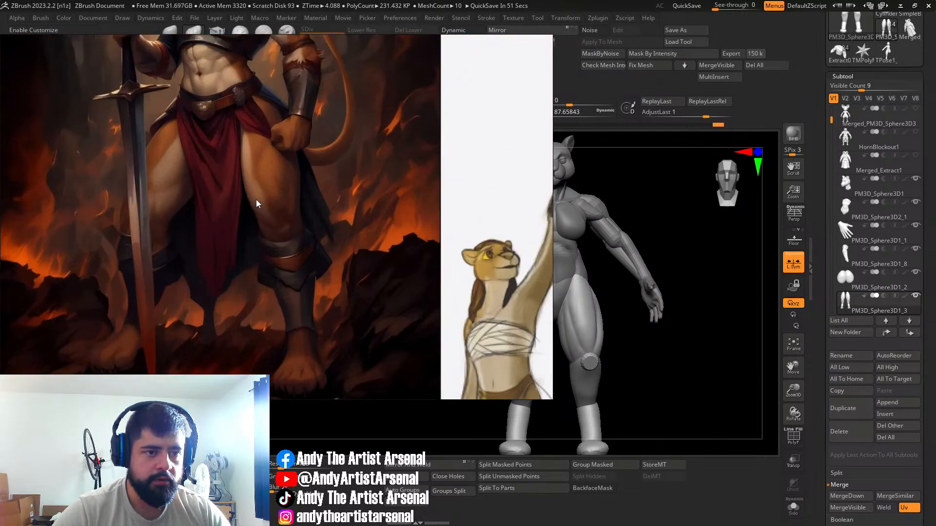
pyautogui.scroll(-2, 273, 210)
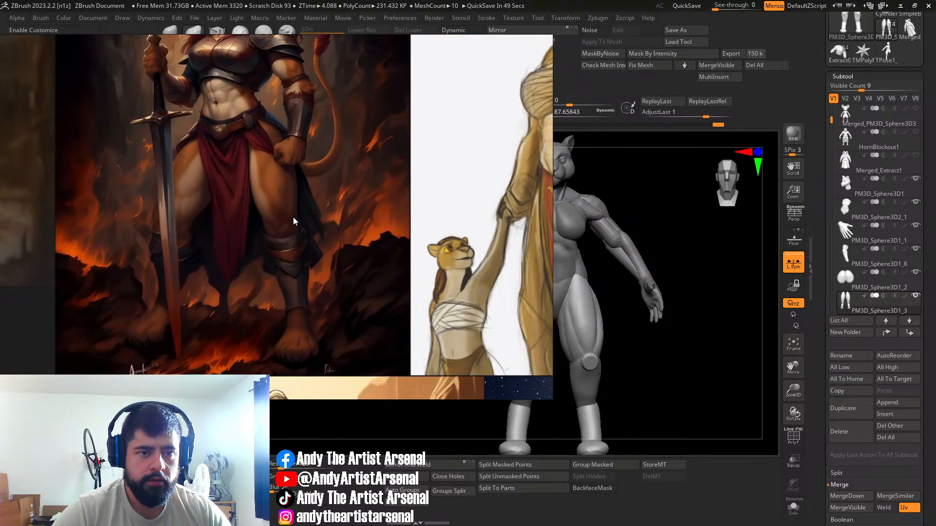
pyautogui.scroll(-5, 300, 217)
pyautogui.scroll(-3, 361, 225)
pyautogui.moveTo(429, 231); pyautogui.dragTo(236, 215, button='middle')
pyautogui.moveTo(317, 214); pyautogui.dragTo(460, 183, button='middle')
pyautogui.moveTo(300, 175); pyautogui.dragTo(346, 190, button='middle')
pyautogui.moveTo(282, 46); pyautogui.dragTo(0, 69)
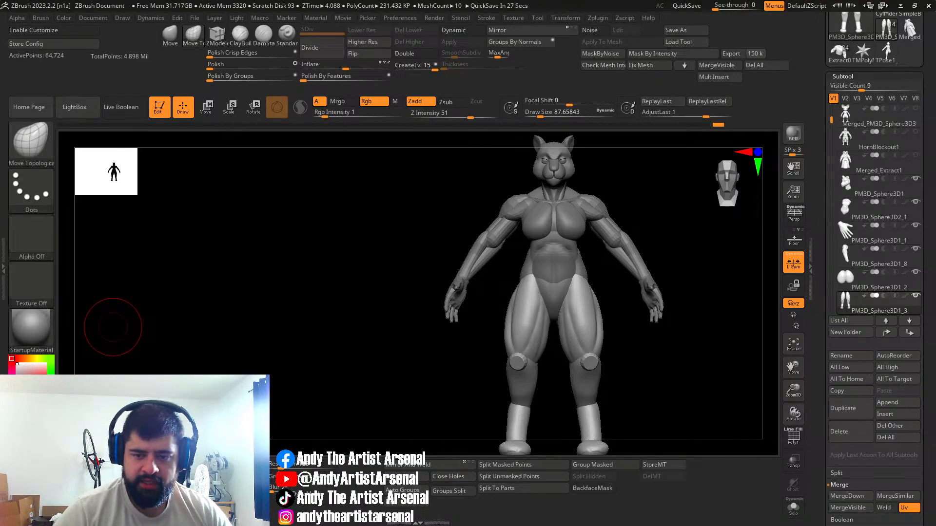
# Step: Reshape the upper outer thighs at the hips with the Move brush at a draw size of about 147
pyautogui.keyDown('alt'); pyautogui.moveTo(629, 319); pyautogui.dragTo(586, 313); pyautogui.keyUp('alt')
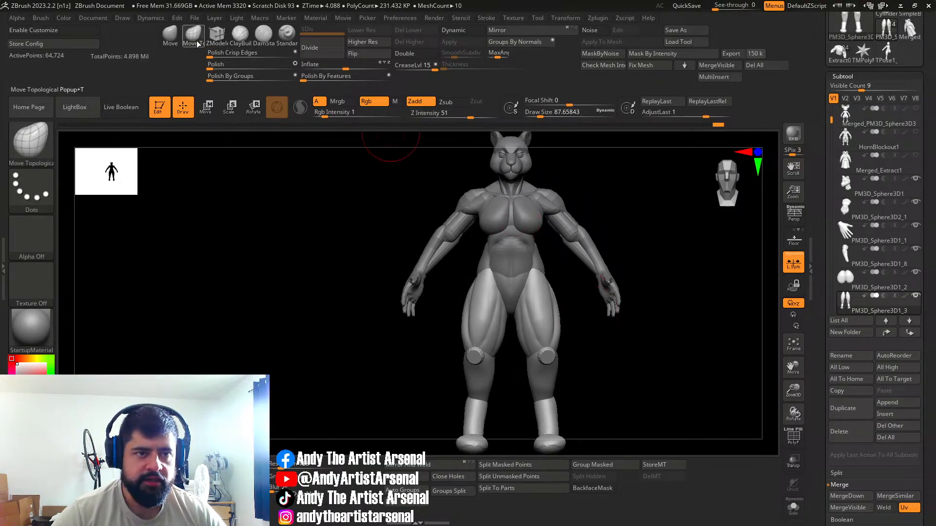
pyautogui.click(170, 35)
pyautogui.keyDown('ctrl'); pyautogui.moveTo(554, 356); pyautogui.dragTo(556, 385, button='right'); pyautogui.keyUp('ctrl')
pyautogui.moveTo(557, 313); pyautogui.dragTo(544, 307, button='right')
pyautogui.press('s')
pyautogui.moveTo(565, 268); pyautogui.dragTo(570, 267)
pyautogui.moveTo(560, 259); pyautogui.dragTo(573, 257)
pyautogui.moveTo(572, 257); pyautogui.dragTo(579, 254, button='right')
pyautogui.moveTo(574, 252); pyautogui.dragTo(568, 247)
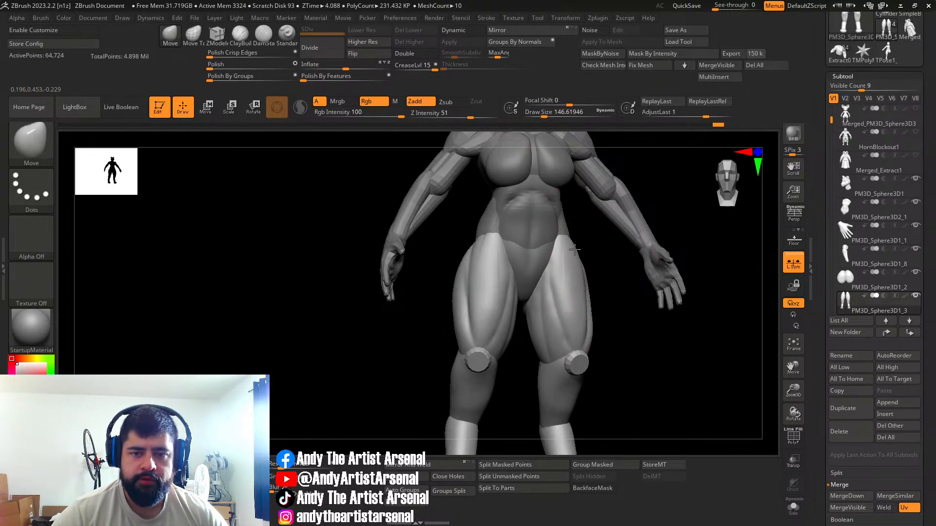
# Step: Pull the outer hip contour inward and adjust the outside of the knees with the Move brush
pyautogui.moveTo(568, 248); pyautogui.dragTo(578, 256, button='right')
pyautogui.moveTo(578, 256); pyautogui.dragTo(574, 256)
pyautogui.moveTo(574, 257); pyautogui.dragTo(580, 257, button='right')
pyautogui.moveTo(579, 250); pyautogui.dragTo(574, 249)
pyautogui.moveTo(592, 253); pyautogui.dragTo(581, 253, button='right')
pyautogui.moveTo(585, 254); pyautogui.dragTo(580, 252)
pyautogui.moveTo(588, 300)
pyautogui.mouseDown(button='right')
pyautogui.moveTo(610, 319)
pyautogui.moveTo(588, 288)
pyautogui.moveTo(610, 334)
pyautogui.moveTo(603, 351)
pyautogui.moveTo(589, 332)
pyautogui.moveTo(550, 335)
pyautogui.moveTo(597, 348)
pyautogui.mouseUp(button='right')
pyautogui.moveTo(597, 348); pyautogui.dragTo(594, 346)
pyautogui.moveTo(604, 331)
pyautogui.mouseDown(button='right')
pyautogui.moveTo(456, 361)
pyautogui.moveTo(490, 272)
pyautogui.mouseUp(button='right')
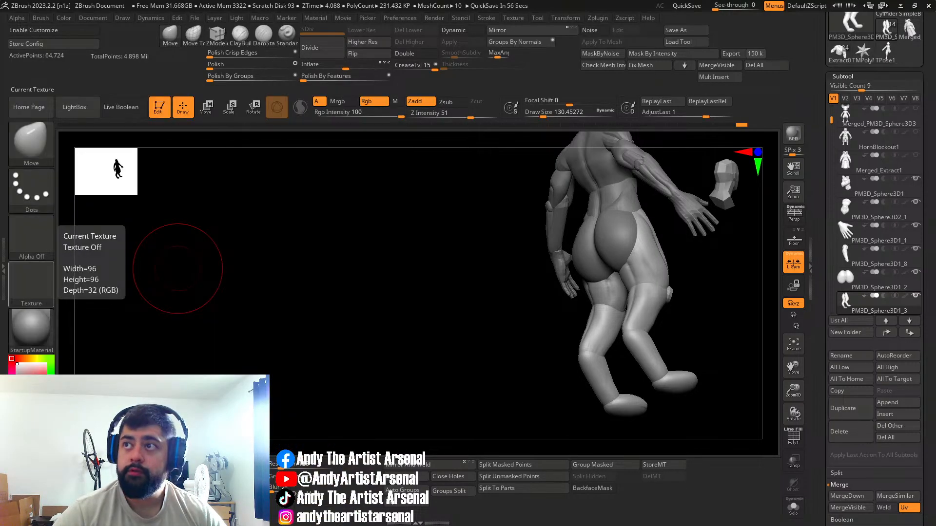
# Step: Examine the leg structure in the lion warrior illustration and the labelled feline hind-leg anatomy reference
pyautogui.moveTo(0, 126); pyautogui.dragTo(49, 56)
pyautogui.scroll(-3, 279, 272)
pyautogui.moveTo(366, 252); pyautogui.dragTo(178, 228, button='middle')
pyautogui.scroll(7, 255, 231)
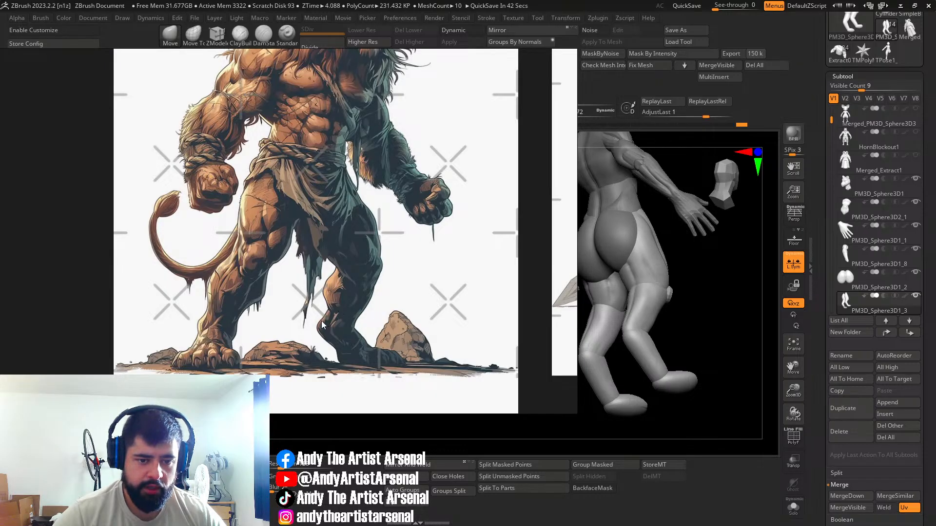
pyautogui.scroll(-8, 332, 338)
pyautogui.moveTo(460, 355); pyautogui.dragTo(232, 184, button='middle')
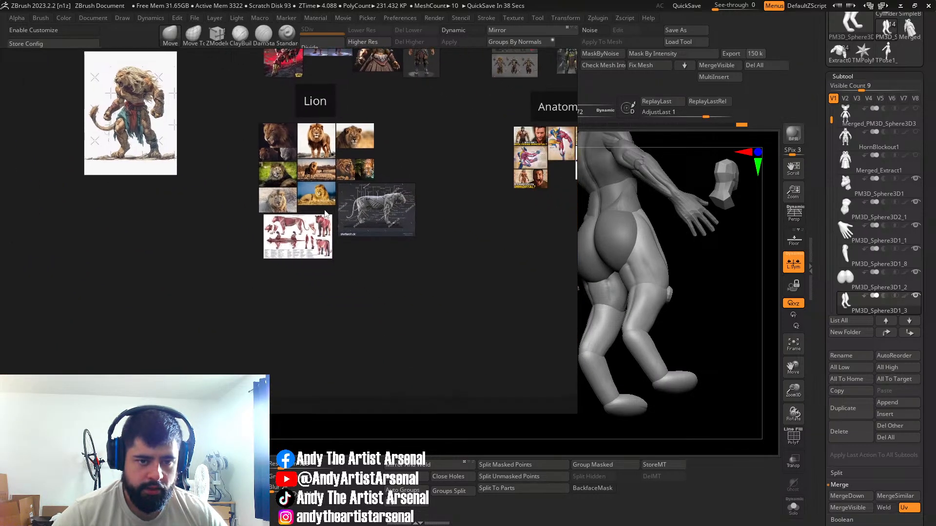
pyautogui.scroll(10, 407, 237)
pyautogui.scroll(10, 415, 237)
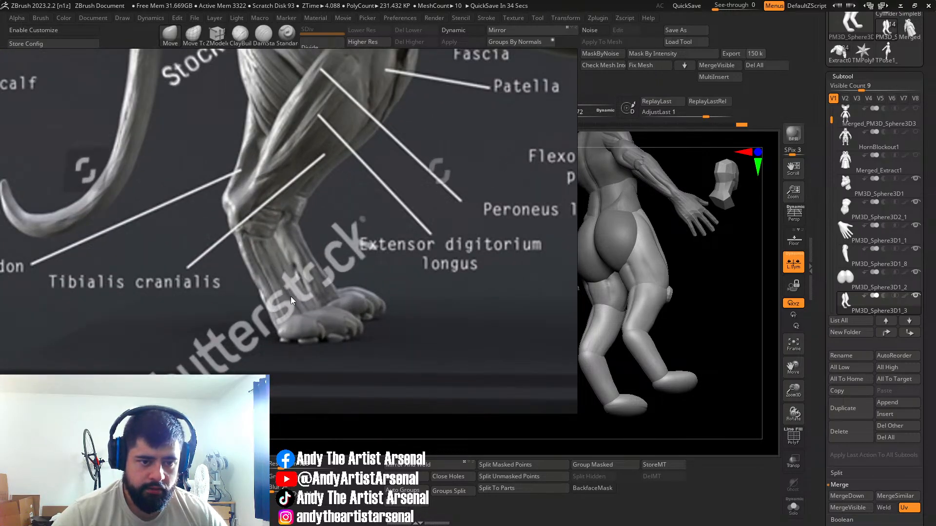
pyautogui.moveTo(285, 196); pyautogui.dragTo(277, 267, button='middle')
pyautogui.moveTo(266, 308); pyautogui.dragTo(258, 246, button='middle')
pyautogui.scroll(-10, 277, 314)
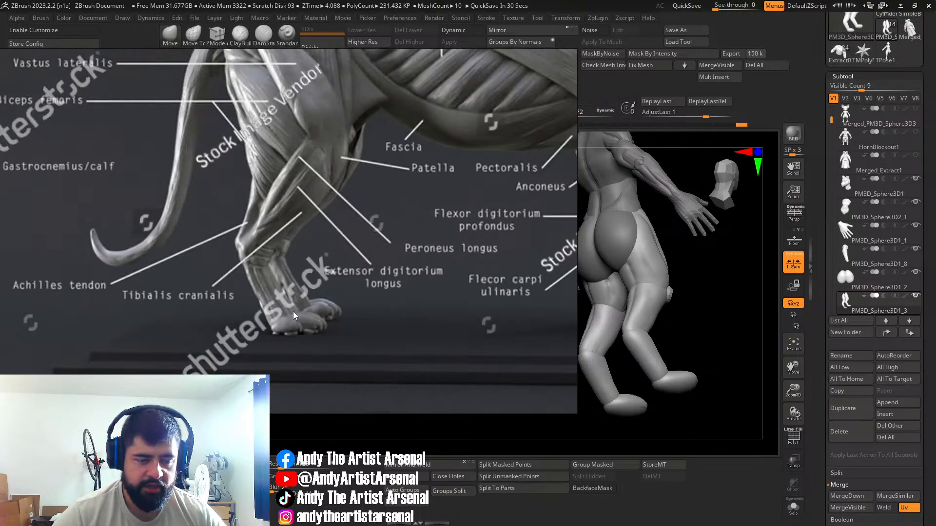
pyautogui.scroll(3, 331, 233)
pyautogui.moveTo(329, 283); pyautogui.dragTo(374, 252, button='middle')
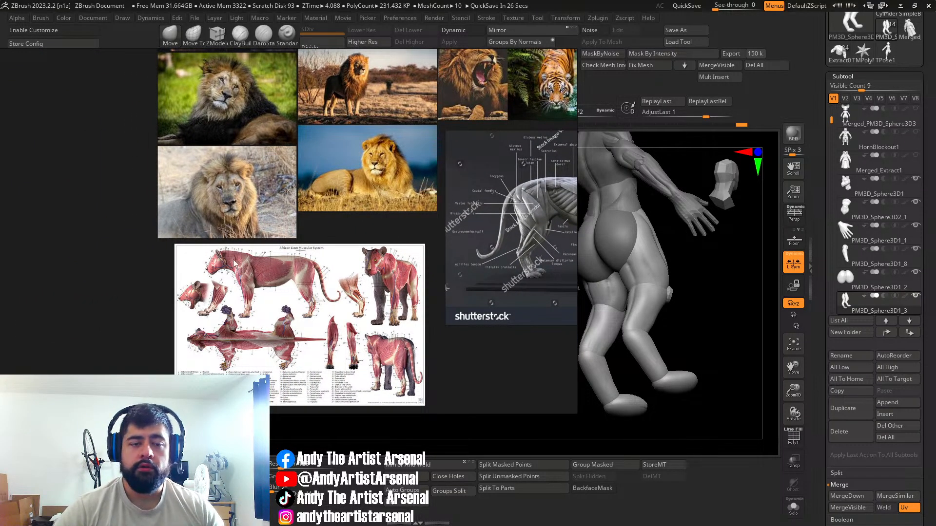
# Step: Study the lower legs, heels and paws of the lion humanoid in the teal loincloth on the reference board
pyautogui.scroll(-5, 304, 311)
pyautogui.moveTo(387, 269); pyautogui.dragTo(506, 336, button='middle')
pyautogui.moveTo(258, 274); pyautogui.dragTo(388, 291, button='middle')
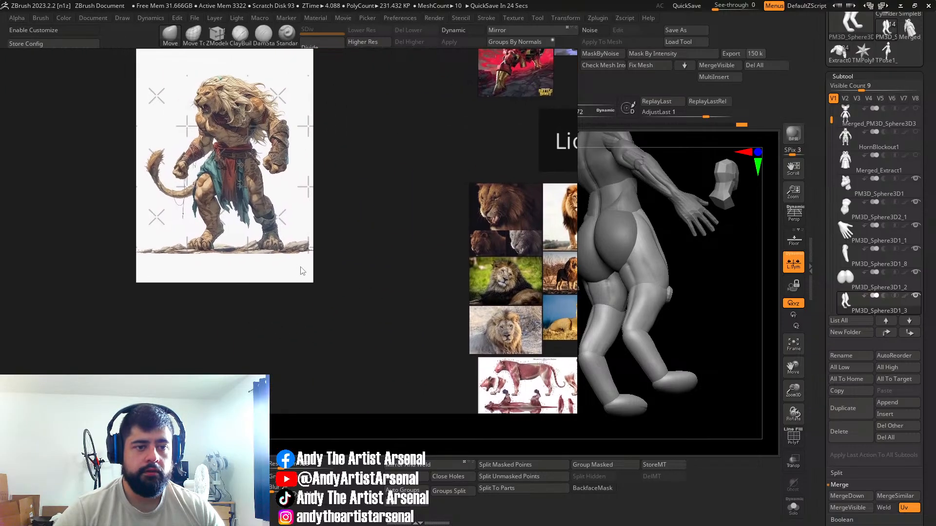
pyautogui.scroll(10, 304, 272)
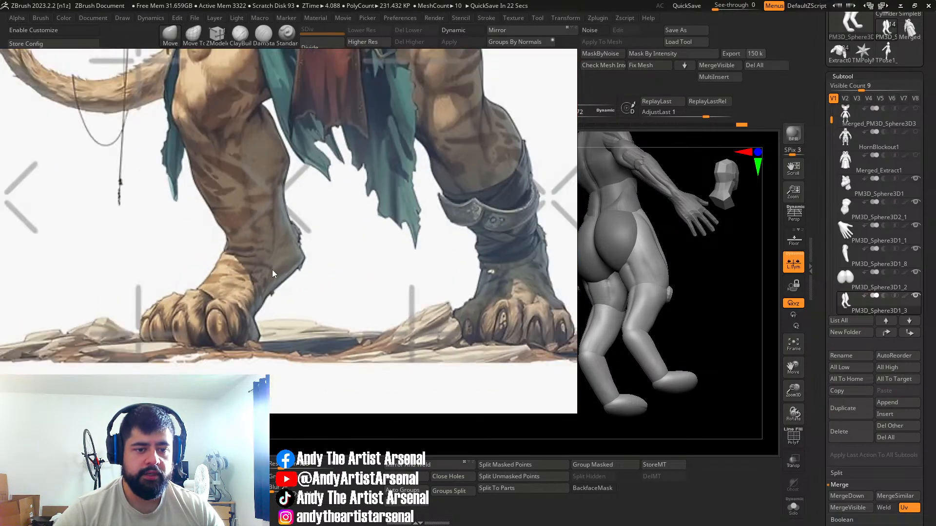
pyautogui.moveTo(267, 270); pyautogui.dragTo(284, 304, button='middle')
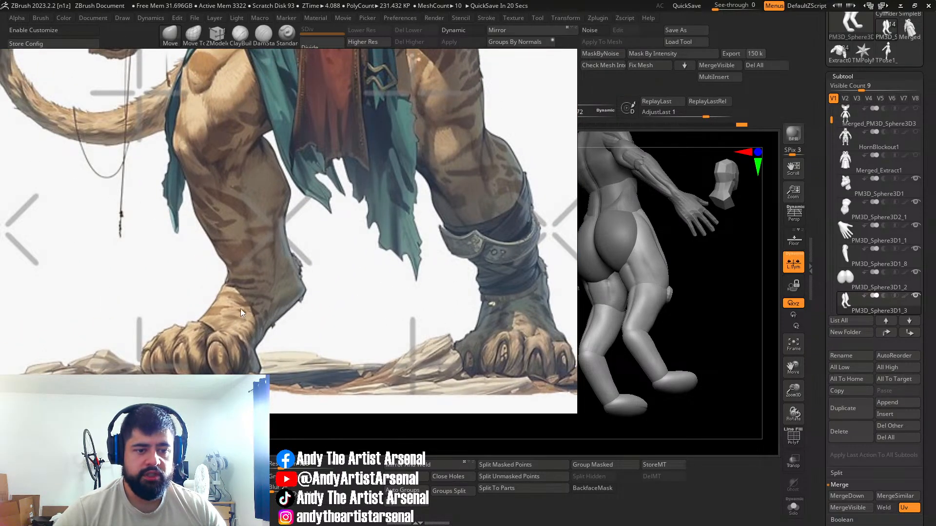
pyautogui.scroll(-3, 285, 296)
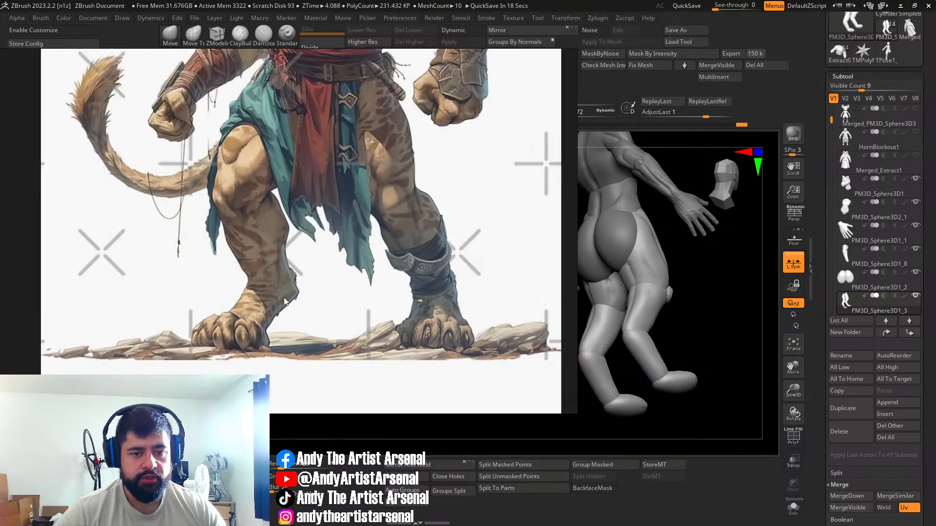
pyautogui.moveTo(337, 295); pyautogui.dragTo(316, 312, button='middle')
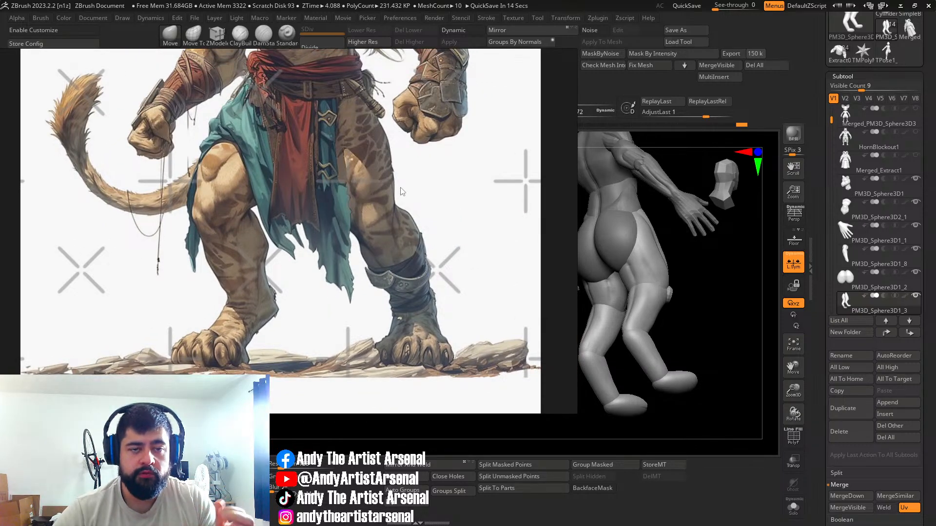
pyautogui.moveTo(286, 58); pyautogui.dragTo(0, 38)
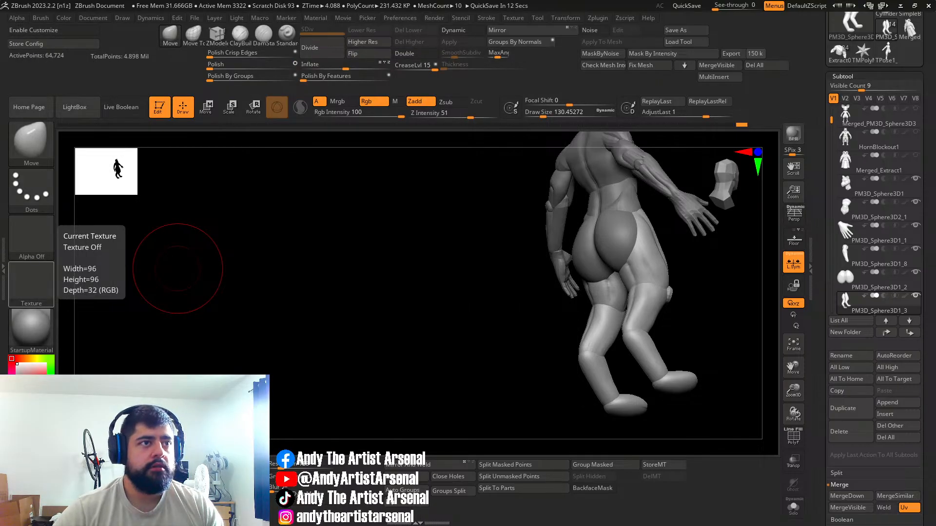
# Step: Build up the front thigh muscles above the kneecaps with ClayBuildup at Z Intensity 20, and smooth the strokes
pyautogui.moveTo(479, 330); pyautogui.dragTo(390, 314)
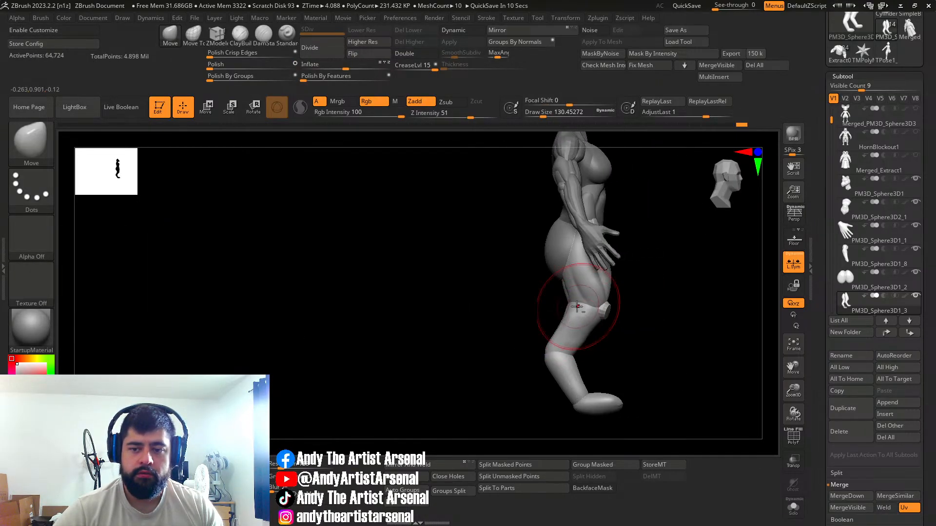
pyautogui.keyDown('alt'); pyautogui.moveTo(522, 281); pyautogui.dragTo(469, 251); pyautogui.keyUp('alt')
pyautogui.moveTo(549, 286); pyautogui.dragTo(529, 281, button='right')
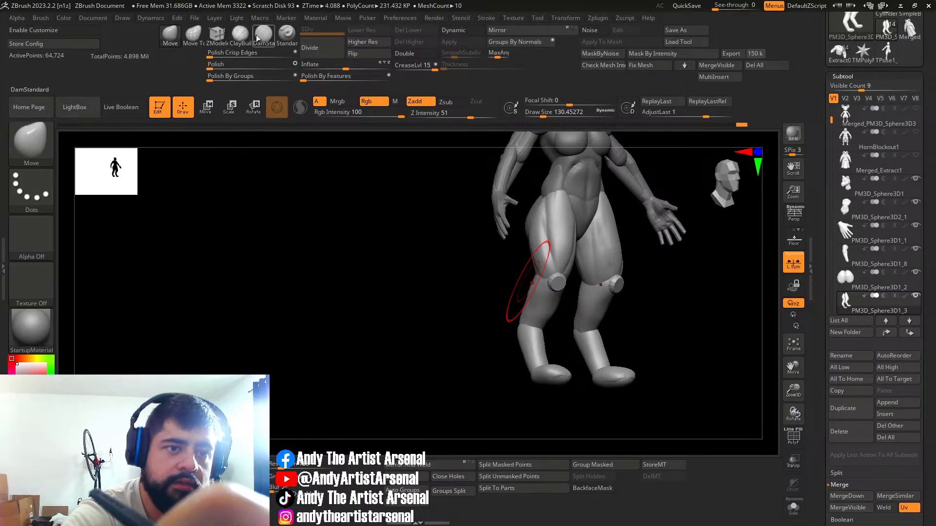
pyautogui.click(241, 33)
pyautogui.keyDown('alt'); pyautogui.moveTo(556, 317); pyautogui.dragTo(489, 361, button='right'); pyautogui.keyUp('alt')
pyautogui.moveTo(545, 294); pyautogui.dragTo(512, 293, button='right')
pyautogui.press('s')
pyautogui.click(507, 295)
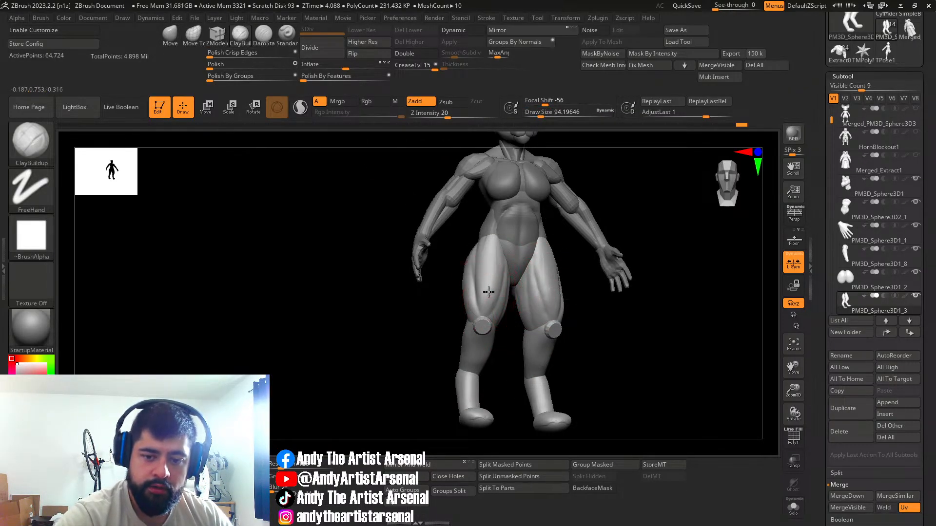
pyautogui.moveTo(489, 306); pyautogui.dragTo(489, 310)
pyautogui.press('[')
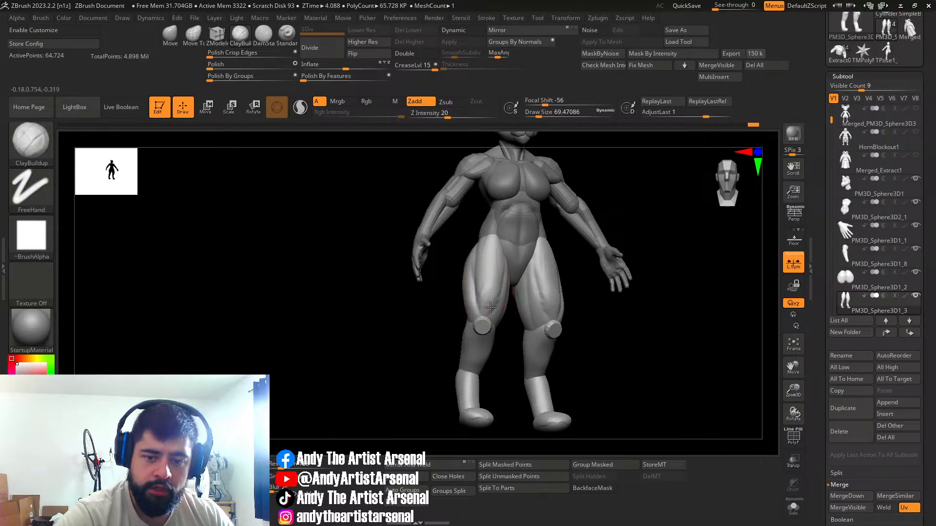
pyautogui.moveTo(512, 281)
pyautogui.mouseDown(button='right')
pyautogui.moveTo(486, 266)
pyautogui.moveTo(492, 234)
pyautogui.moveTo(505, 284)
pyautogui.moveTo(488, 300)
pyautogui.mouseUp(button='right')
pyautogui.press('shift')
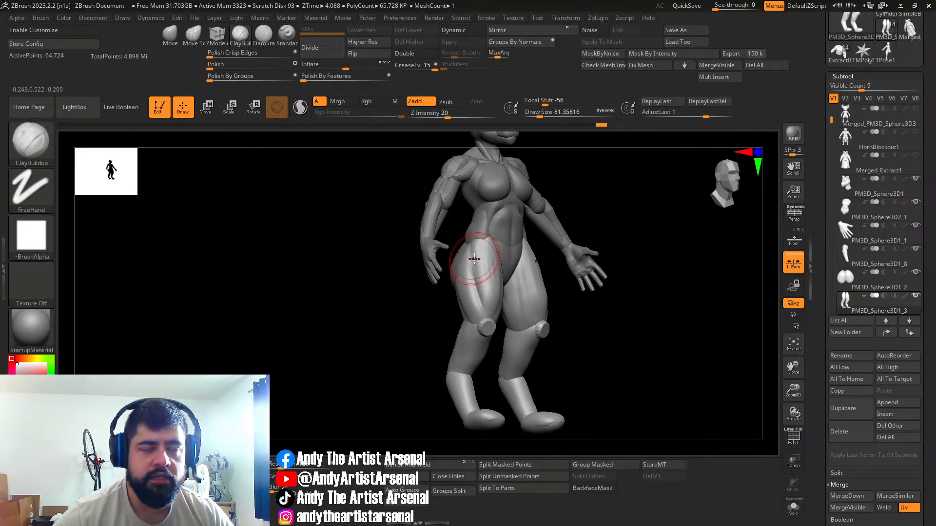
# Step: Insert symmetrical spheres on the fronts of the thighs with the IMM Primitives brush, and activate the Move gizmo
pyautogui.press('b')
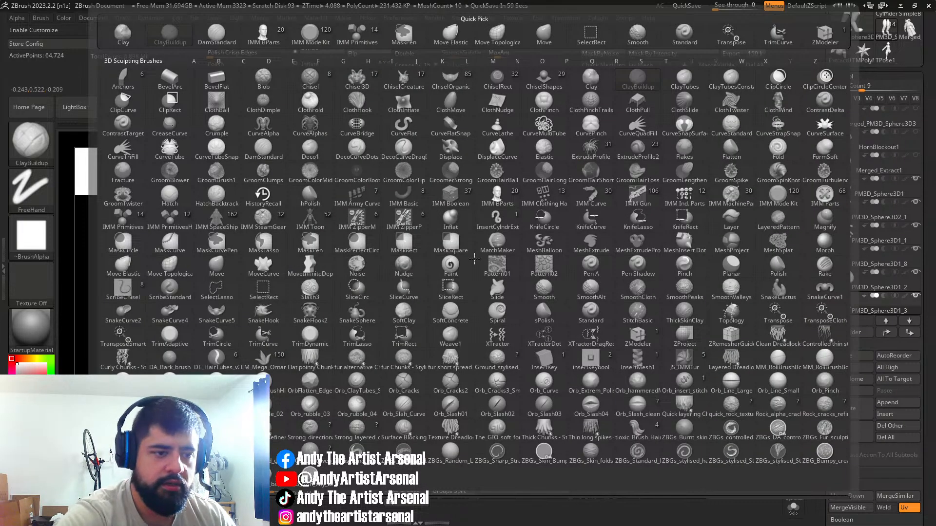
pyautogui.click(125, 218)
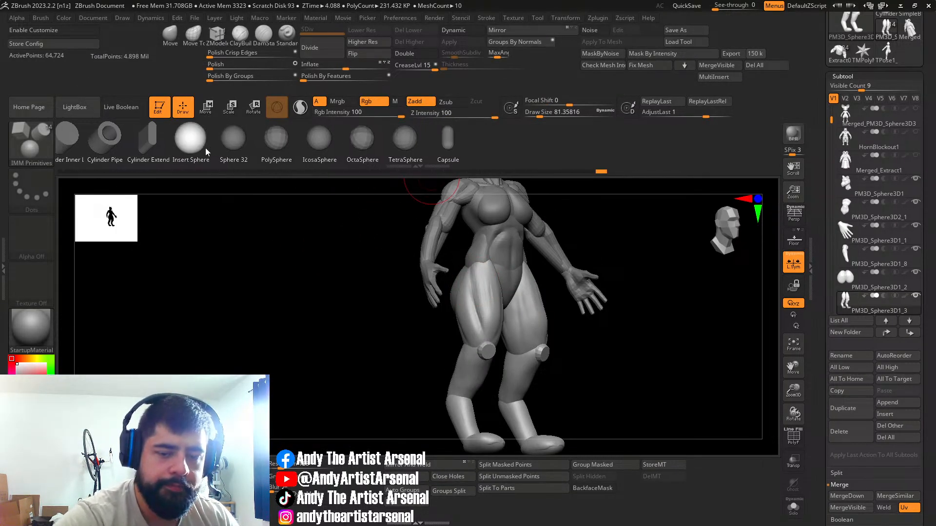
pyautogui.keyDown('shift'); pyautogui.moveTo(523, 314); pyautogui.dragTo(480, 315, button='right'); pyautogui.keyUp('shift')
pyautogui.moveTo(474, 313); pyautogui.dragTo(484, 329)
pyautogui.moveTo(483, 330); pyautogui.dragTo(806, 279, button='right')
pyautogui.press('w')
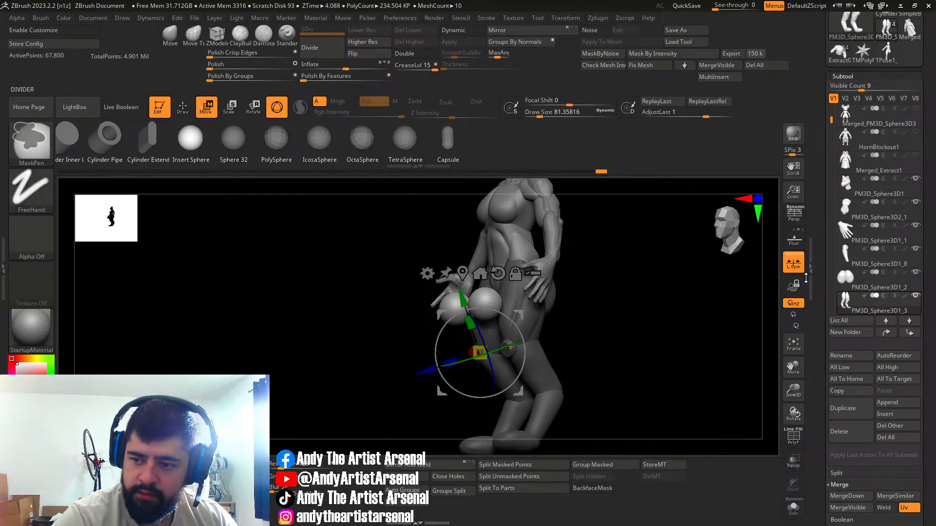
# Step: Undo the last sphere insertion, turn off local symmetry and return to drawing with the IMM Primitives brush
pyautogui.hotkey('ctrl', 'z')
pyautogui.click(792, 273)
pyautogui.moveTo(721, 298); pyautogui.dragTo(507, 325, button='right')
pyautogui.press('q')
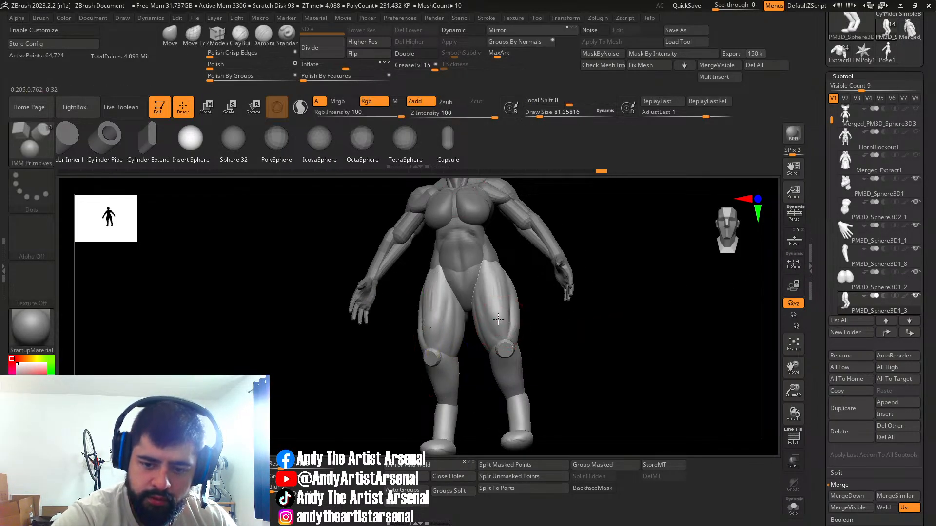
# Step: Insert symmetrical spheres on the fronts of the thighs and sink them into the thighs above the kneecaps with the Move gizmo
pyautogui.moveTo(498, 319); pyautogui.dragTo(504, 337)
pyautogui.press('w')
pyautogui.moveTo(692, 326); pyautogui.dragTo(496, 346, button='right')
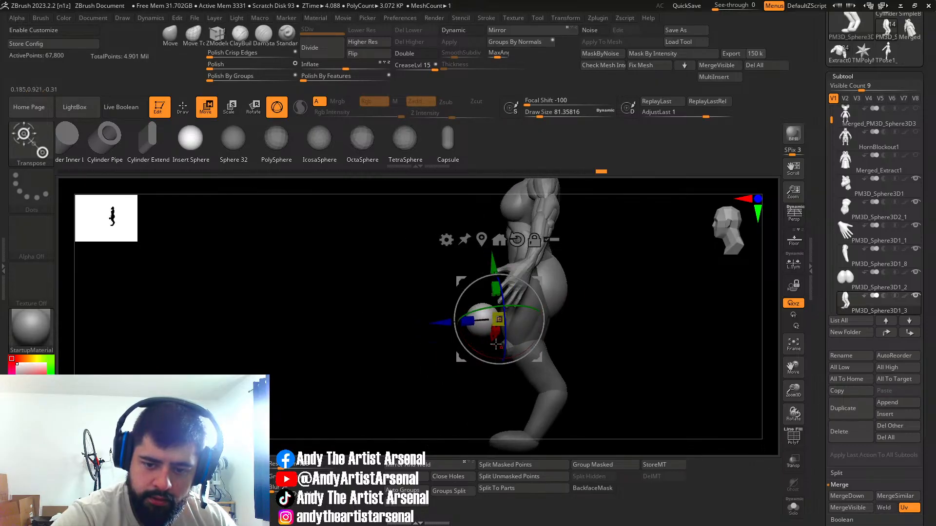
pyautogui.keyDown('alt'); pyautogui.click(482, 240); pyautogui.keyUp('alt')
pyautogui.moveTo(420, 328); pyautogui.dragTo(451, 327)
pyautogui.moveTo(451, 328); pyautogui.dragTo(538, 330, button='right')
pyautogui.press('q')
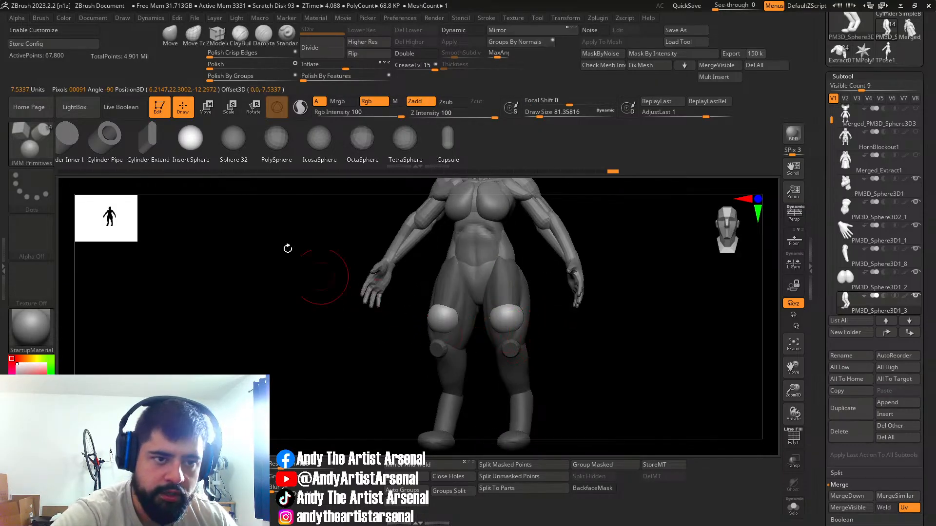
# Step: Stretch the spheres into long front thigh muscles from kneecap to hip using the Move brush at a draw size of about 130
pyautogui.click(170, 35)
pyautogui.moveTo(462, 244)
pyautogui.mouseDown(button='right')
pyautogui.moveTo(440, 276)
pyautogui.moveTo(449, 262)
pyautogui.mouseUp(button='right')
pyautogui.press(']')
pyautogui.moveTo(439, 280); pyautogui.dragTo(443, 254)
pyautogui.moveTo(444, 253)
pyautogui.mouseDown(button='right')
pyautogui.moveTo(454, 228)
pyautogui.moveTo(443, 256)
pyautogui.mouseUp(button='right')
pyautogui.press(']')
pyautogui.moveTo(444, 270); pyautogui.dragTo(447, 258)
pyautogui.moveTo(448, 249)
pyautogui.mouseDown(button='right')
pyautogui.moveTo(448, 233)
pyautogui.moveTo(475, 227)
pyautogui.moveTo(515, 235)
pyautogui.moveTo(503, 309)
pyautogui.moveTo(494, 301)
pyautogui.moveTo(517, 357)
pyautogui.moveTo(494, 358)
pyautogui.moveTo(507, 365)
pyautogui.moveTo(517, 338)
pyautogui.moveTo(459, 330)
pyautogui.moveTo(502, 312)
pyautogui.moveTo(514, 288)
pyautogui.mouseUp(button='right')
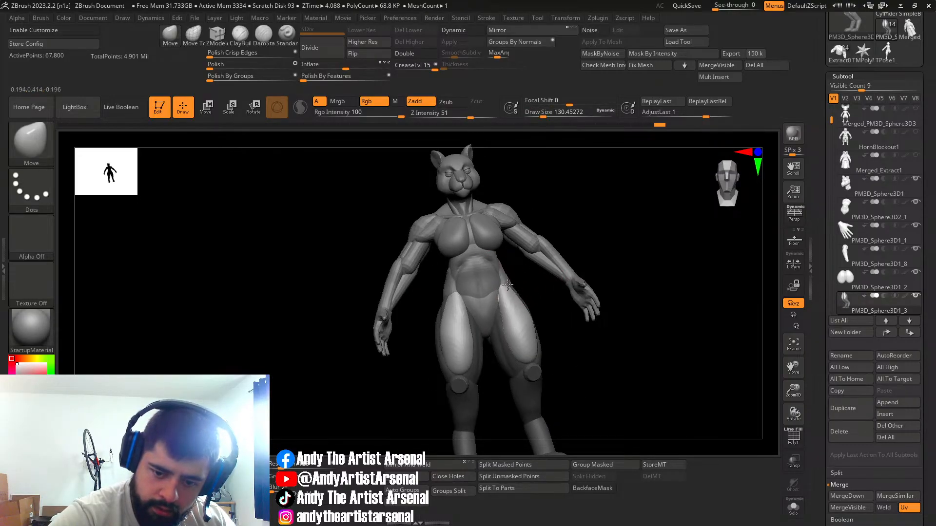
pyautogui.moveTo(507, 285); pyautogui.dragTo(538, 339, button='right')
pyautogui.moveTo(524, 384); pyautogui.dragTo(510, 331, button='right')
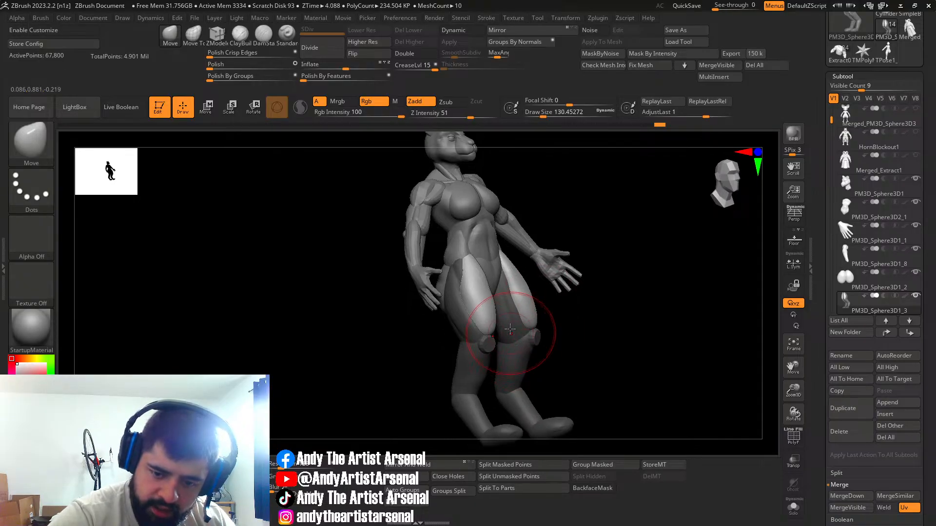
pyautogui.moveTo(578, 326); pyautogui.dragTo(498, 309, button='right')
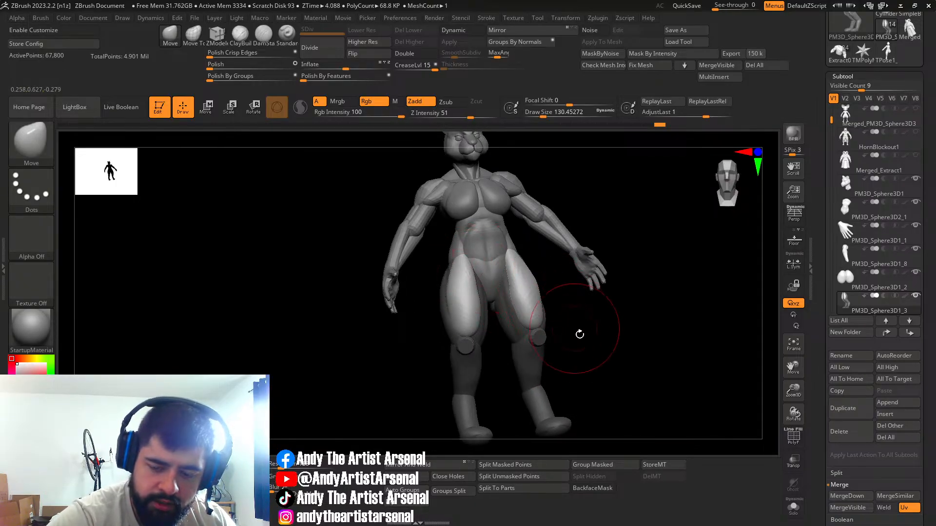
pyautogui.moveTo(565, 338); pyautogui.dragTo(500, 335, button='right')
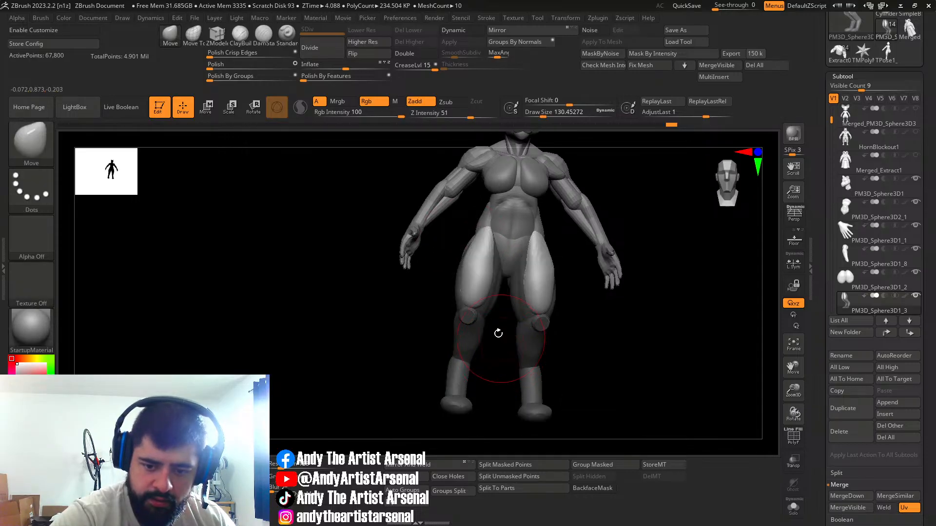
# Step: Insert symmetrical IMM Primitives spheres on the outer thighs just above the knees and position them with the Move gizmo
pyautogui.press('b')
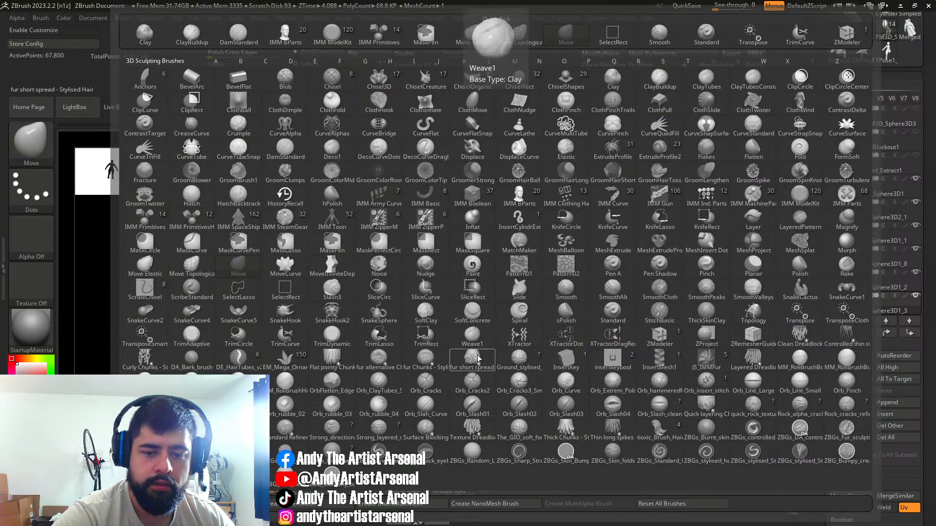
pyautogui.click(148, 220)
pyautogui.moveTo(561, 311); pyautogui.dragTo(453, 318, button='right')
pyautogui.moveTo(449, 322); pyautogui.dragTo(449, 326)
pyautogui.hotkey('ctrl', 'z')
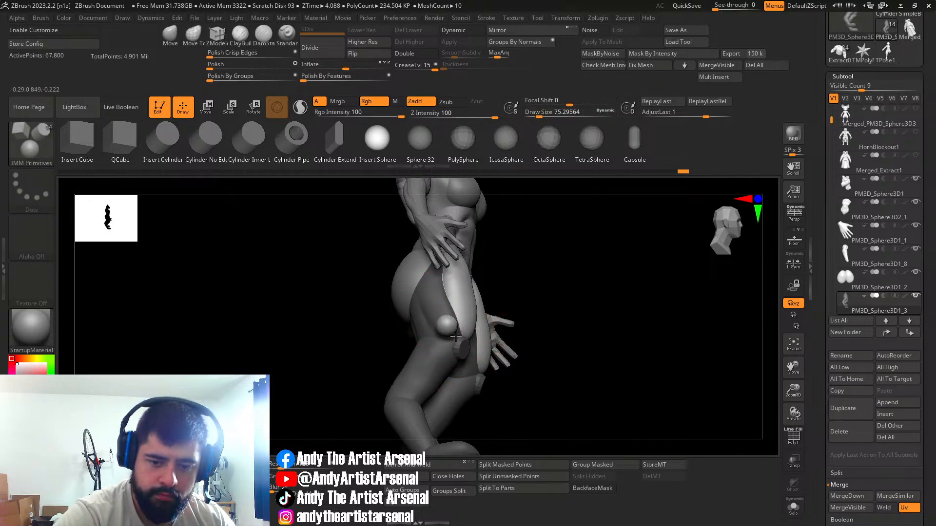
pyautogui.moveTo(457, 340); pyautogui.dragTo(458, 341)
pyautogui.moveTo(474, 333); pyautogui.dragTo(526, 319, button='right')
pyautogui.press('w')
pyautogui.moveTo(505, 335); pyautogui.dragTo(482, 341)
# Step: Pull the outer-knee spheres up the sides of the thighs with the Move brush to form long outer thigh muscles
pyautogui.click(170, 35)
pyautogui.moveTo(478, 273); pyautogui.dragTo(443, 269, button='right')
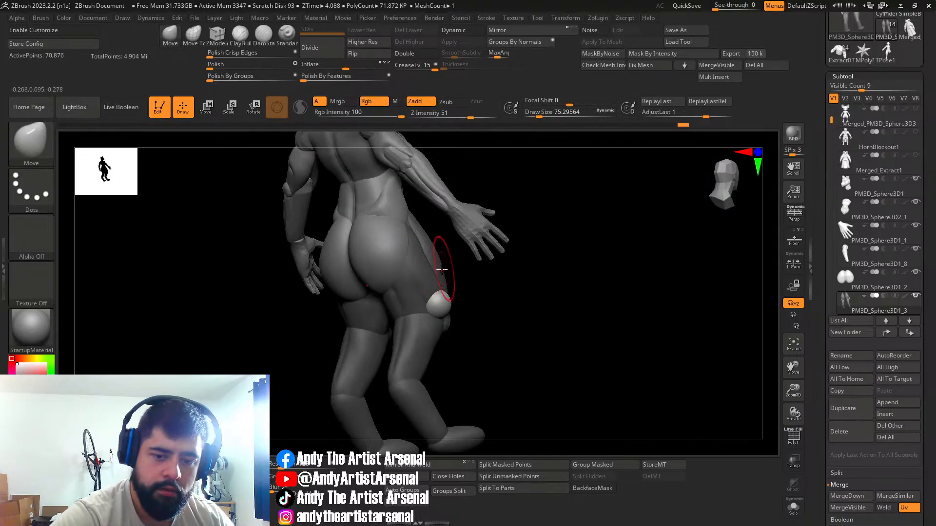
pyautogui.moveTo(405, 234); pyautogui.dragTo(436, 247, button='right')
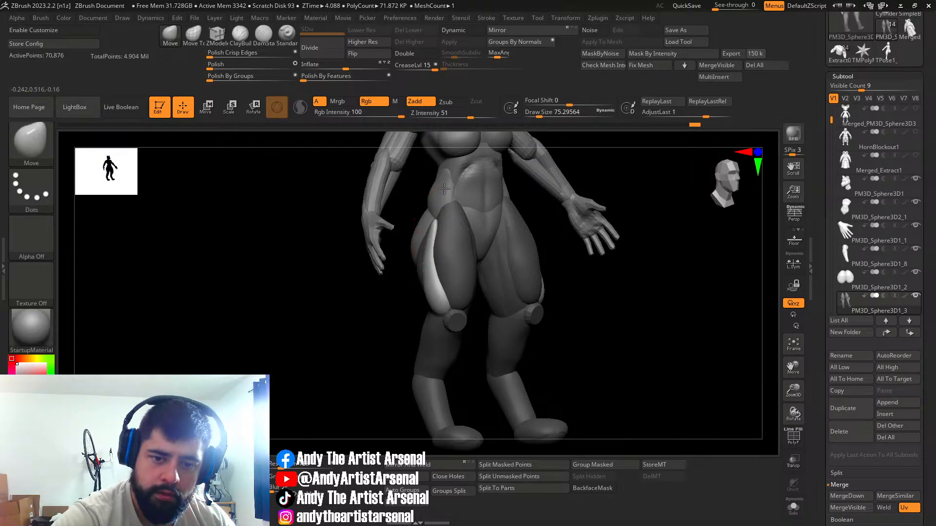
pyautogui.moveTo(437, 224)
pyautogui.mouseDown(button='right')
pyautogui.moveTo(436, 254)
pyautogui.moveTo(412, 263)
pyautogui.moveTo(425, 275)
pyautogui.moveTo(452, 216)
pyautogui.moveTo(422, 325)
pyautogui.moveTo(476, 271)
pyautogui.moveTo(458, 269)
pyautogui.moveTo(429, 287)
pyautogui.mouseUp(button='right')
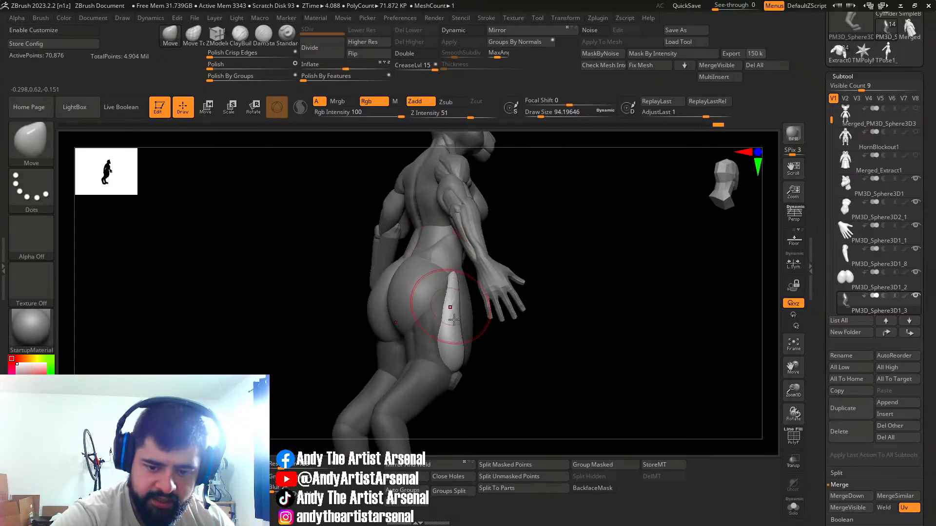
pyautogui.moveTo(469, 323)
pyautogui.mouseDown(button='right')
pyautogui.moveTo(449, 366)
pyautogui.moveTo(453, 341)
pyautogui.moveTo(463, 372)
pyautogui.mouseUp(button='right')
pyautogui.moveTo(479, 333); pyautogui.dragTo(572, 277, button='right')
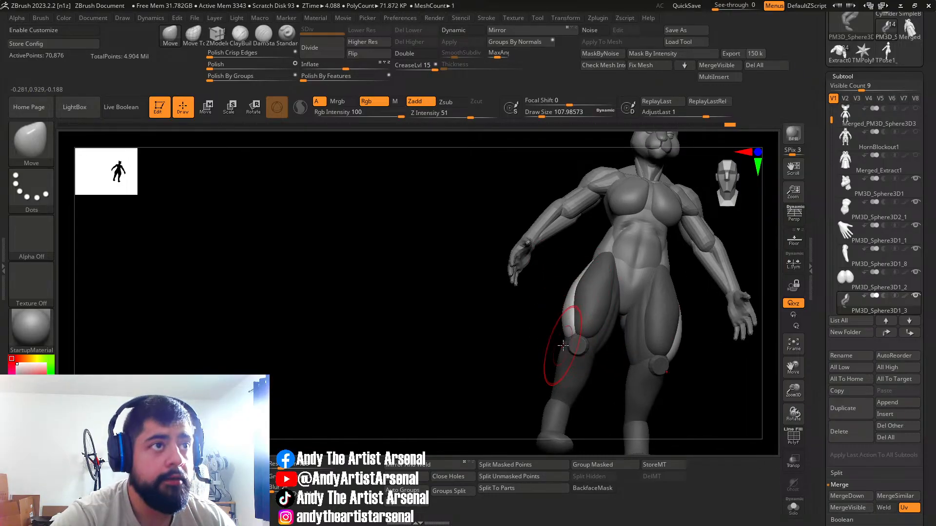
pyautogui.moveTo(578, 304); pyautogui.dragTo(537, 357, button='right')
pyautogui.moveTo(543, 321); pyautogui.dragTo(526, 333, button='right')
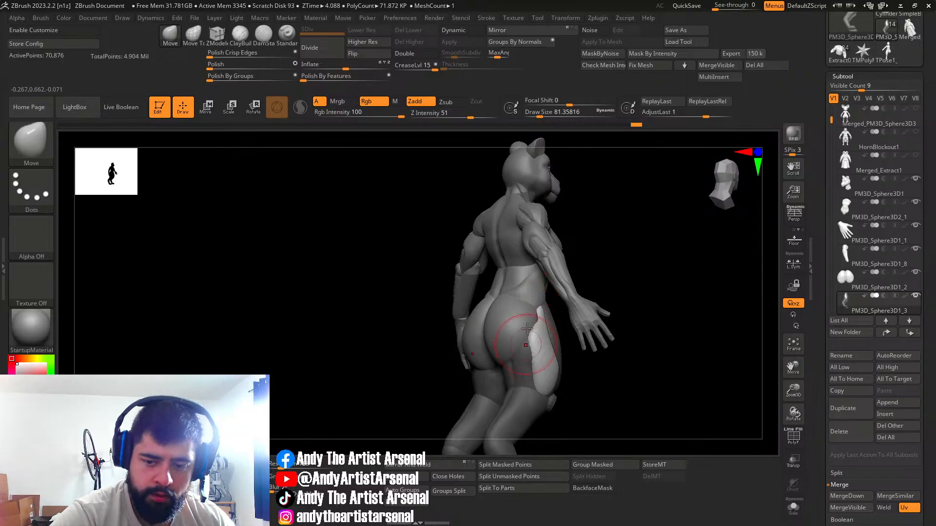
# Step: Insert symmetrical IMM Primitives spheres at the sides of the hips and move them in against the body
pyautogui.press('b')
pyautogui.click(183, 222)
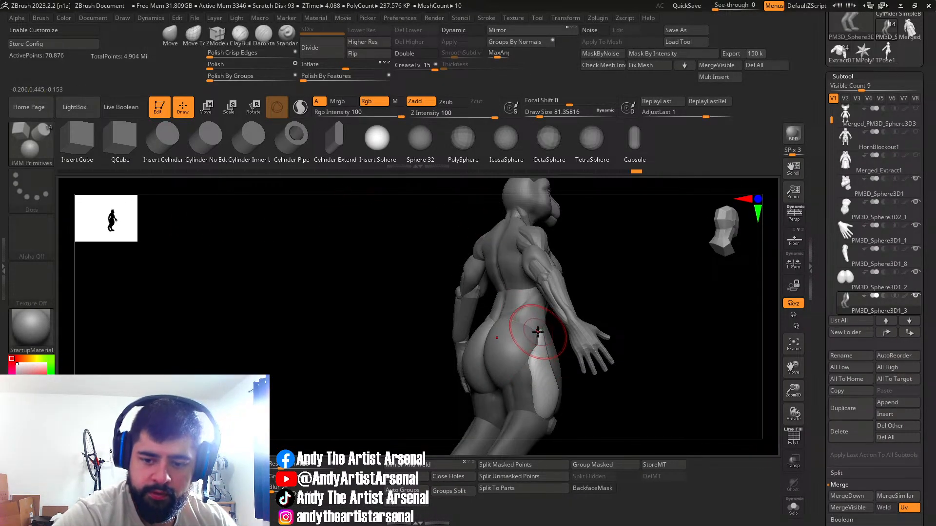
pyautogui.moveTo(547, 331); pyautogui.dragTo(539, 338, button='right')
pyautogui.moveTo(538, 282); pyautogui.dragTo(541, 324, button='right')
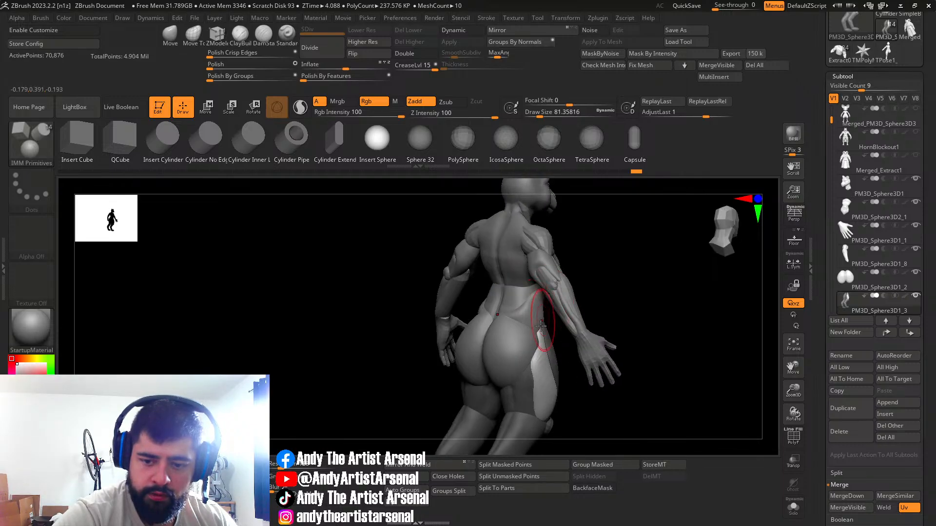
pyautogui.moveTo(538, 332); pyautogui.dragTo(556, 334)
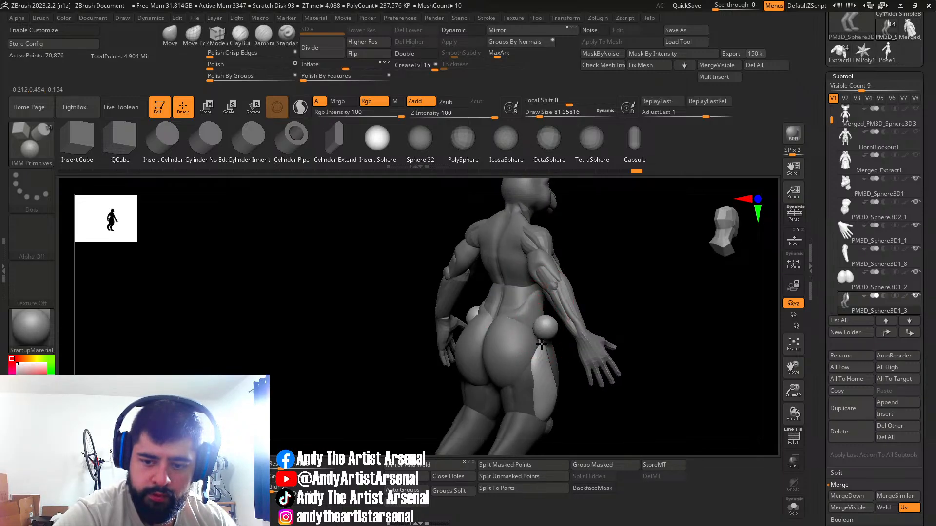
pyautogui.keyDown('shift'); pyautogui.moveTo(559, 335); pyautogui.dragTo(578, 340, button='right'); pyautogui.keyUp('shift')
pyautogui.press('w')
pyautogui.moveTo(578, 340); pyautogui.dragTo(536, 344)
# Step: Shape the hip spheres with the Move brush at a draw size of about 53 to fill between the glutes, waist and thighs
pyautogui.click(170, 36)
pyautogui.moveTo(575, 339)
pyautogui.mouseDown(button='right')
pyautogui.moveTo(510, 341)
pyautogui.moveTo(528, 314)
pyautogui.moveTo(492, 297)
pyautogui.moveTo(500, 330)
pyautogui.moveTo(487, 342)
pyautogui.moveTo(510, 337)
pyautogui.moveTo(482, 321)
pyautogui.moveTo(489, 328)
pyautogui.mouseUp(button='right')
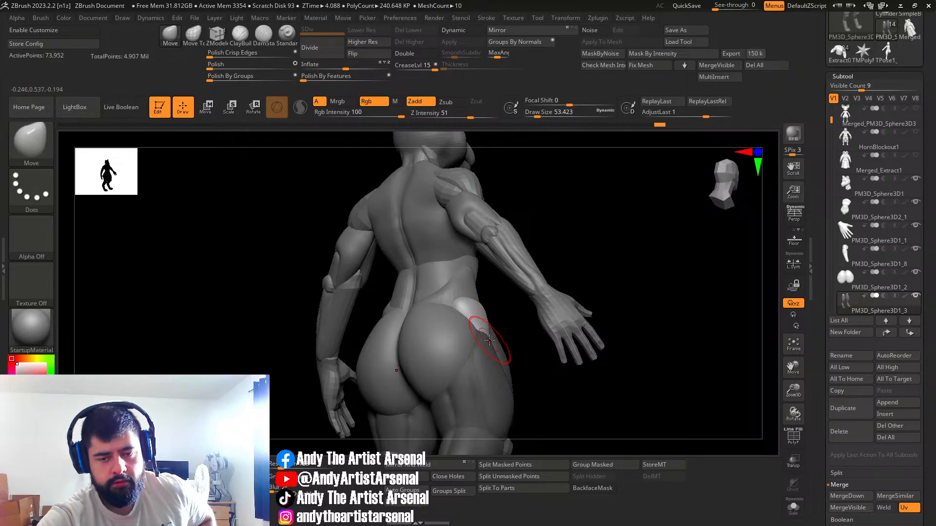
pyautogui.moveTo(485, 334)
pyautogui.mouseDown(button='right')
pyautogui.moveTo(506, 328)
pyautogui.moveTo(483, 338)
pyautogui.moveTo(464, 313)
pyautogui.moveTo(457, 349)
pyautogui.moveTo(479, 346)
pyautogui.moveTo(500, 308)
pyautogui.moveTo(479, 311)
pyautogui.mouseUp(button='right')
pyautogui.moveTo(533, 361); pyautogui.dragTo(504, 352, button='right')
pyautogui.moveTo(631, 330); pyautogui.dragTo(593, 314, button='right')
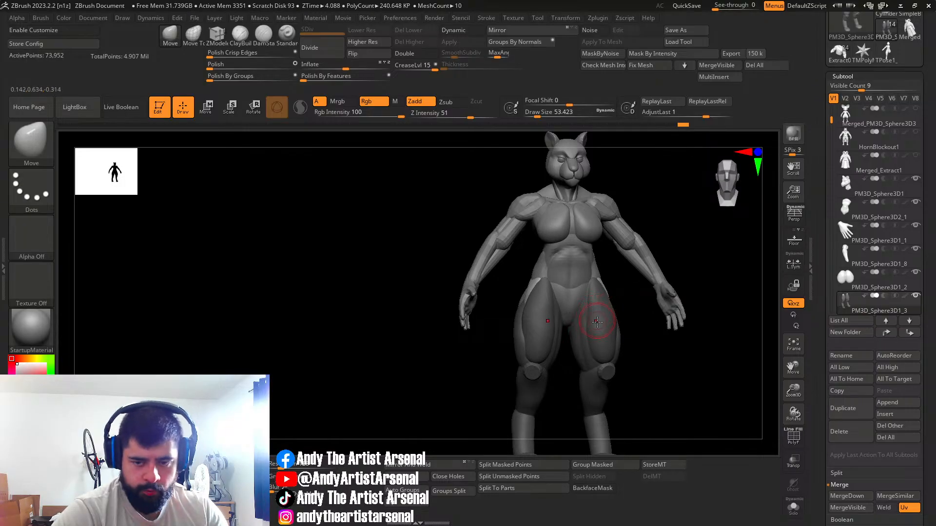
pyautogui.moveTo(565, 347)
pyautogui.mouseDown(button='right')
pyautogui.moveTo(542, 350)
pyautogui.moveTo(547, 314)
pyautogui.moveTo(558, 330)
pyautogui.mouseUp(button='right')
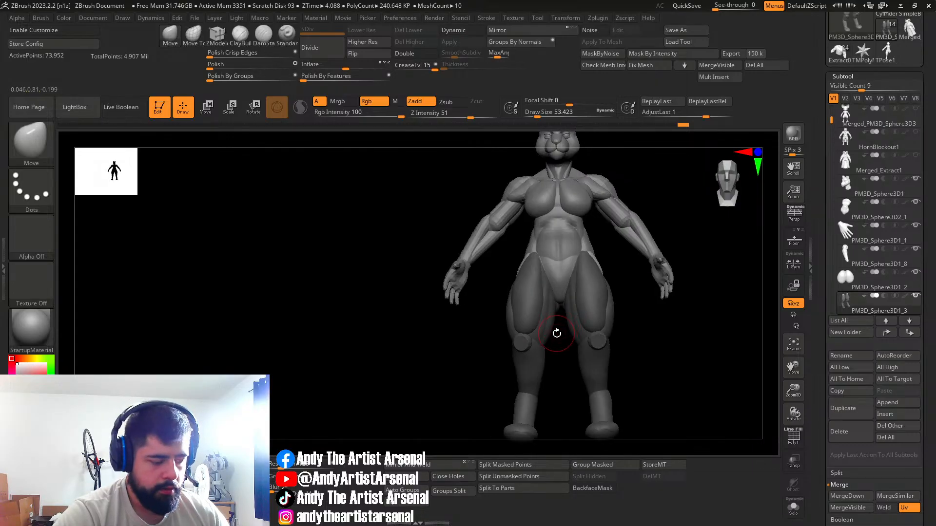
# Step: Insert symmetrical IMM Primitives spheres on the inner thighs above the knees and position them with the Move gizmo
pyautogui.press('b')
pyautogui.click(198, 224)
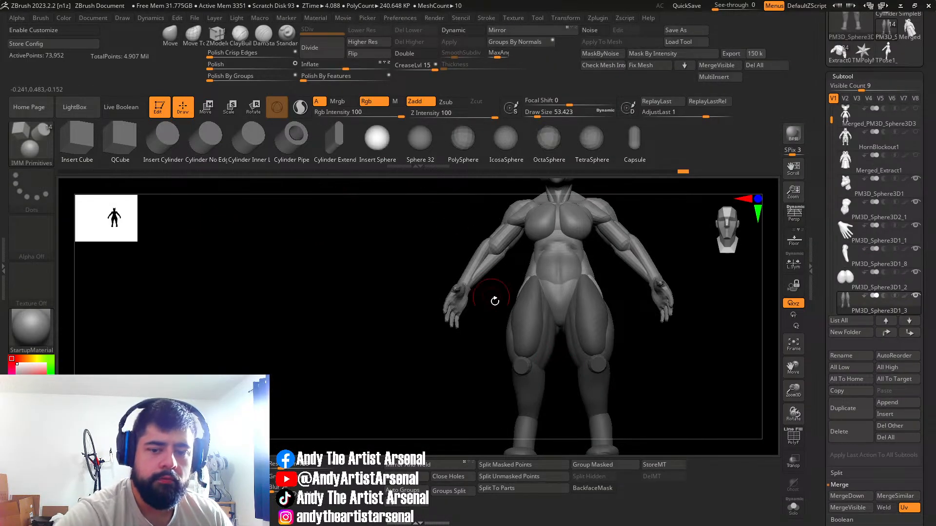
pyautogui.moveTo(544, 349); pyautogui.dragTo(546, 351, button='right')
pyautogui.moveTo(547, 351); pyautogui.dragTo(548, 356)
pyautogui.hotkey('ctrl', 'z')
pyautogui.moveTo(602, 368); pyautogui.dragTo(595, 355, button='right')
pyautogui.moveTo(576, 346); pyautogui.dragTo(580, 359)
pyautogui.press('w')
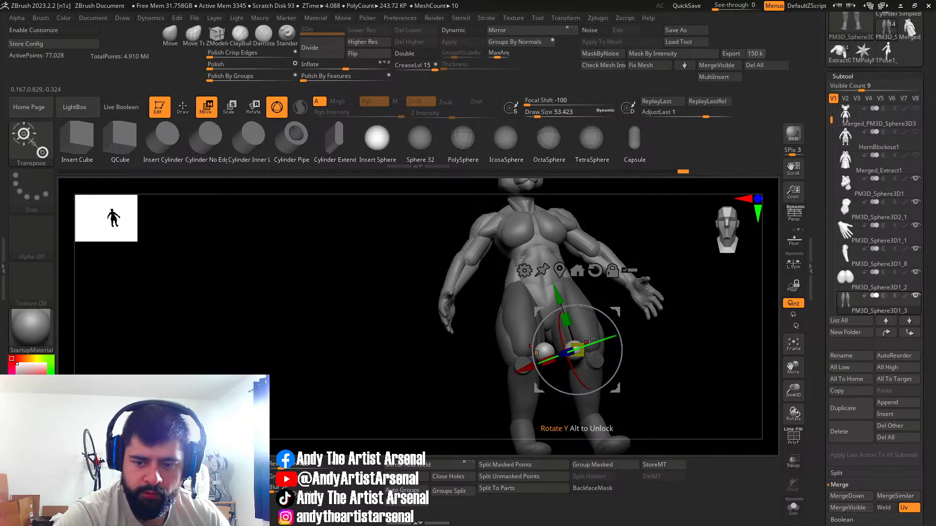
pyautogui.press('q')
pyautogui.moveTo(609, 328); pyautogui.dragTo(555, 337)
pyautogui.press('w')
pyautogui.moveTo(480, 336); pyautogui.dragTo(482, 382)
pyautogui.moveTo(544, 383); pyautogui.dragTo(555, 372)
# Step: Stretch the inner-knee spheres up toward the groin with the Move brush to form the inner thigh muscles
pyautogui.click(172, 38)
pyautogui.moveTo(523, 309)
pyautogui.mouseDown(button='right')
pyautogui.moveTo(547, 274)
pyautogui.moveTo(589, 257)
pyautogui.mouseUp(button='right')
pyautogui.press('s')
pyautogui.moveTo(575, 280); pyautogui.dragTo(578, 281)
pyautogui.moveTo(605, 271); pyautogui.dragTo(579, 283, button='right')
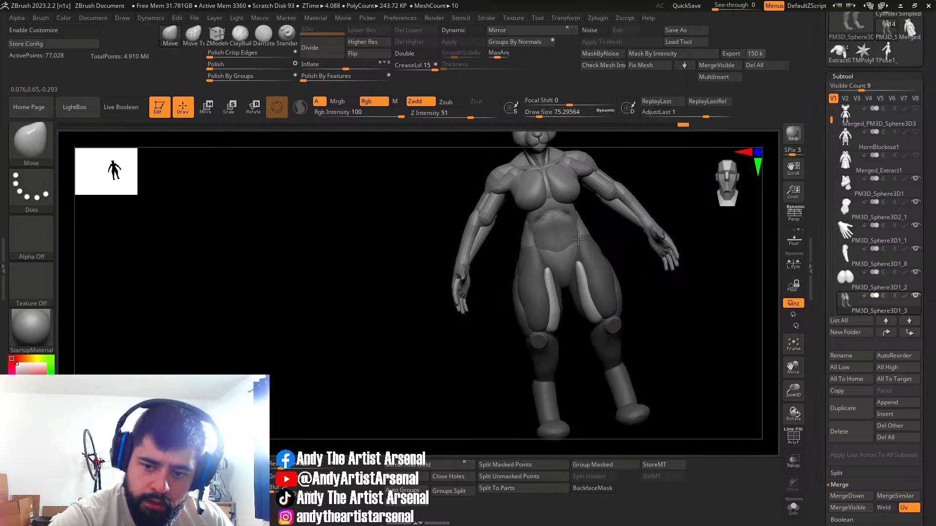
pyautogui.moveTo(579, 236)
pyautogui.mouseDown(button='right')
pyautogui.moveTo(584, 249)
pyautogui.moveTo(617, 234)
pyautogui.mouseUp(button='right')
pyautogui.press('s')
pyautogui.moveTo(572, 274); pyautogui.dragTo(575, 274)
pyautogui.moveTo(570, 262); pyautogui.dragTo(581, 323, button='right')
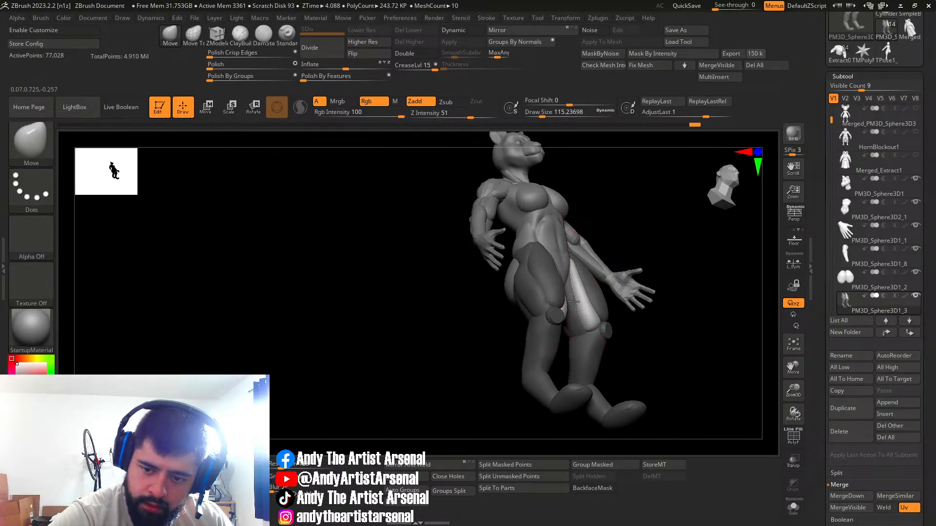
# Step: Refine the upper edges of the inner thigh muscles with the Move brush, reducing the draw size to about 44
pyautogui.press('[')
pyautogui.moveTo(582, 288)
pyautogui.mouseDown(button='right')
pyautogui.moveTo(599, 321)
pyautogui.moveTo(583, 292)
pyautogui.moveTo(588, 329)
pyautogui.mouseUp(button='right')
pyautogui.moveTo(602, 285); pyautogui.dragTo(585, 291, button='right')
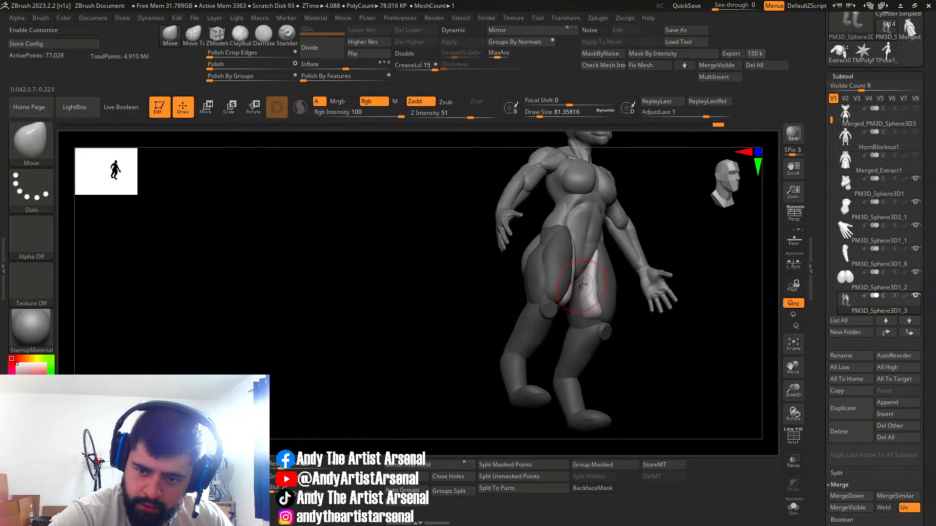
pyautogui.press('s')
pyautogui.moveTo(587, 280); pyautogui.dragTo(583, 280)
pyautogui.moveTo(580, 278); pyautogui.dragTo(588, 266, button='right')
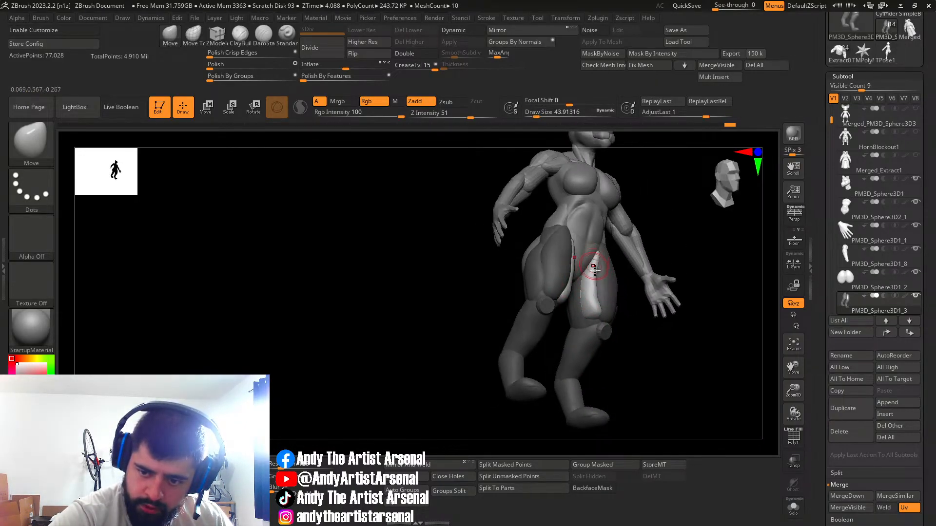
pyautogui.press('s')
pyautogui.moveTo(593, 287); pyautogui.dragTo(594, 287)
pyautogui.moveTo(598, 291); pyautogui.dragTo(591, 263, button='right')
# Step: Adjust the lower ends and overall contour of the inner thigh muscles with the Move brush at draw sizes of about 59 and 94
pyautogui.press('s')
pyautogui.moveTo(594, 282); pyautogui.dragTo(592, 308)
pyautogui.moveTo(593, 309); pyautogui.dragTo(587, 319, button='right')
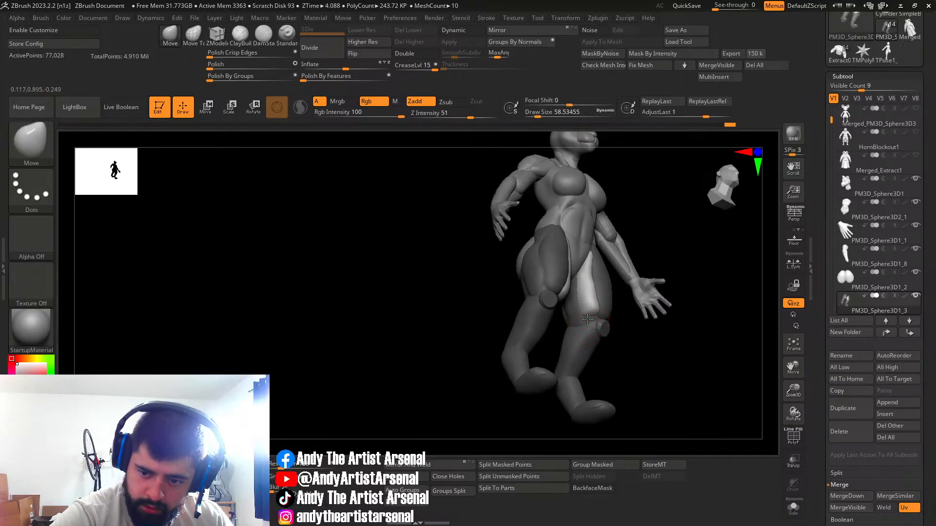
pyautogui.moveTo(587, 323); pyautogui.dragTo(590, 325)
pyautogui.keyDown('ctrl'); pyautogui.click(632, 364); pyautogui.keyUp('ctrl')
pyautogui.moveTo(613, 341); pyautogui.dragTo(587, 325, button='right')
pyautogui.press('s')
pyautogui.moveTo(586, 325); pyautogui.dragTo(589, 324)
pyautogui.moveTo(591, 325)
pyautogui.mouseDown(button='right')
pyautogui.moveTo(594, 342)
pyautogui.moveTo(543, 331)
pyautogui.moveTo(551, 309)
pyautogui.moveTo(593, 318)
pyautogui.moveTo(604, 341)
pyautogui.moveTo(589, 266)
pyautogui.mouseUp(button='right')
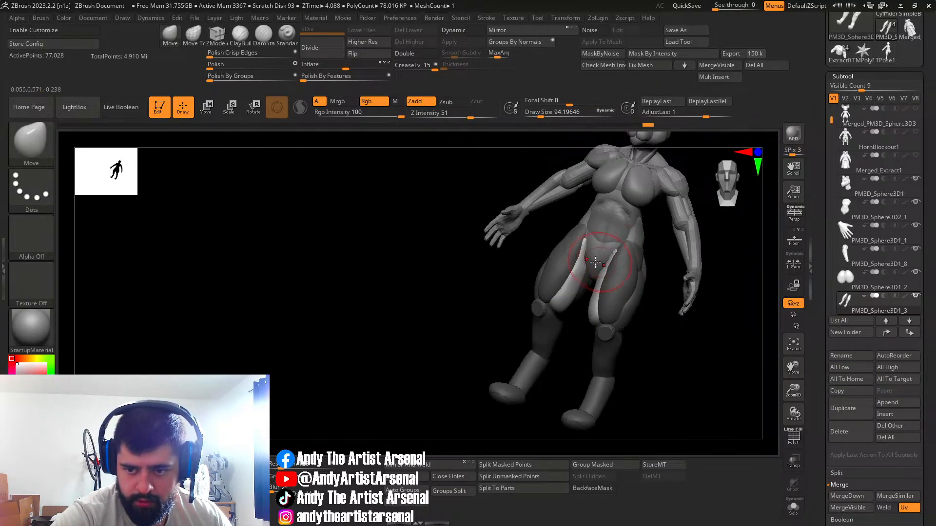
pyautogui.moveTo(590, 268); pyautogui.dragTo(627, 299, button='right')
pyautogui.moveTo(619, 337); pyautogui.dragTo(626, 261, button='right')
# Step: Solo the leg subtool, hide the character's left leg and delete the hidden geometry, keeping only the right leg
pyautogui.click(793, 507)
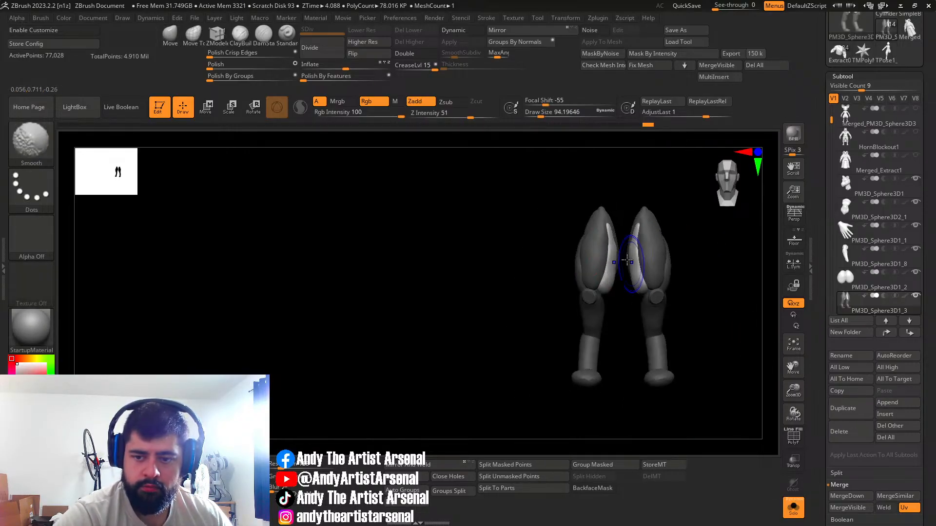
pyautogui.keyDown('alt'); pyautogui.moveTo(653, 314); pyautogui.dragTo(612, 337, button='right'); pyautogui.keyUp('alt')
pyautogui.keyDown('ctrl'); pyautogui.keyDown('shift'); pyautogui.moveTo(582, 215); pyautogui.dragTo(709, 427); pyautogui.keyUp('shift'); pyautogui.keyUp('ctrl')
pyautogui.keyDown('ctrl'); pyautogui.keyDown('shift'); pyautogui.click(666, 418); pyautogui.keyUp('shift'); pyautogui.keyUp('ctrl')
pyautogui.moveTo(513, 198)
pyautogui.keyDown('ctrl'); pyautogui.keyDown('shift'); pyautogui.mouseDown()
pyautogui.moveTo(522, 417)
pyautogui.moveTo(583, 425)
pyautogui.mouseUp(); pyautogui.keyUp('shift'); pyautogui.keyUp('ctrl')
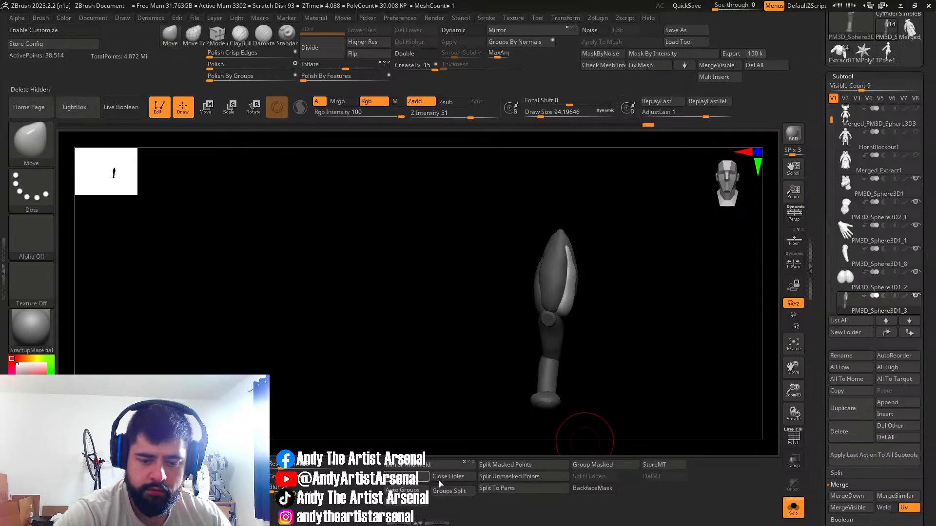
# Step: Insert an IMM Primitives sphere on the upper rear of the inner thigh and position it with the Move gizmo
pyautogui.moveTo(593, 358); pyautogui.dragTo(564, 358)
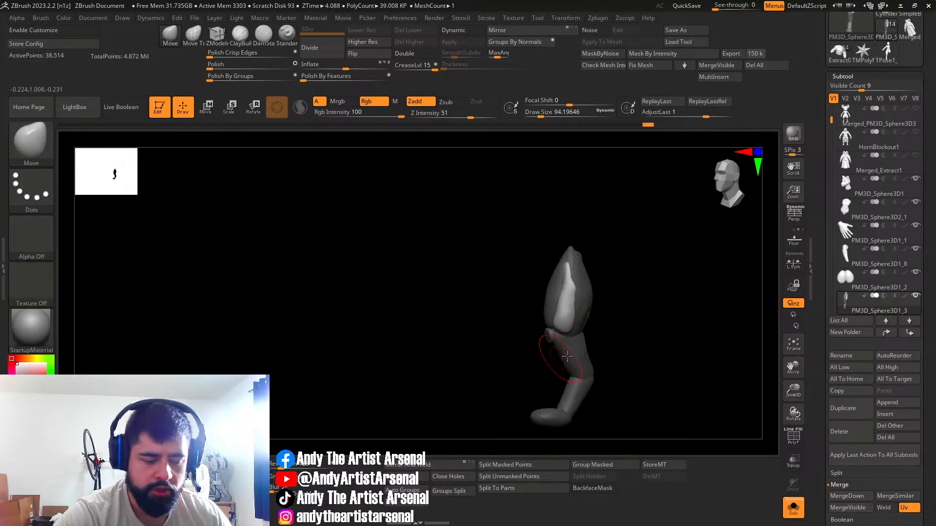
pyautogui.press('b')
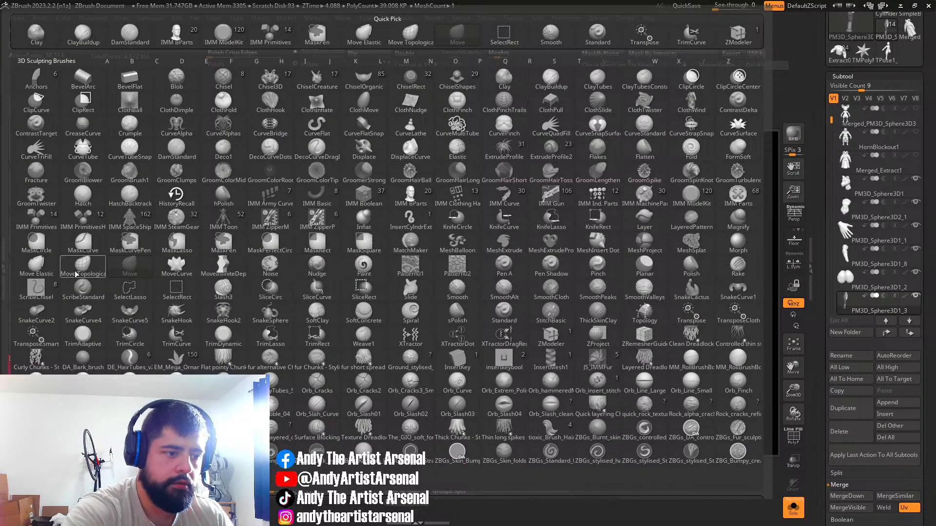
pyautogui.click(43, 227)
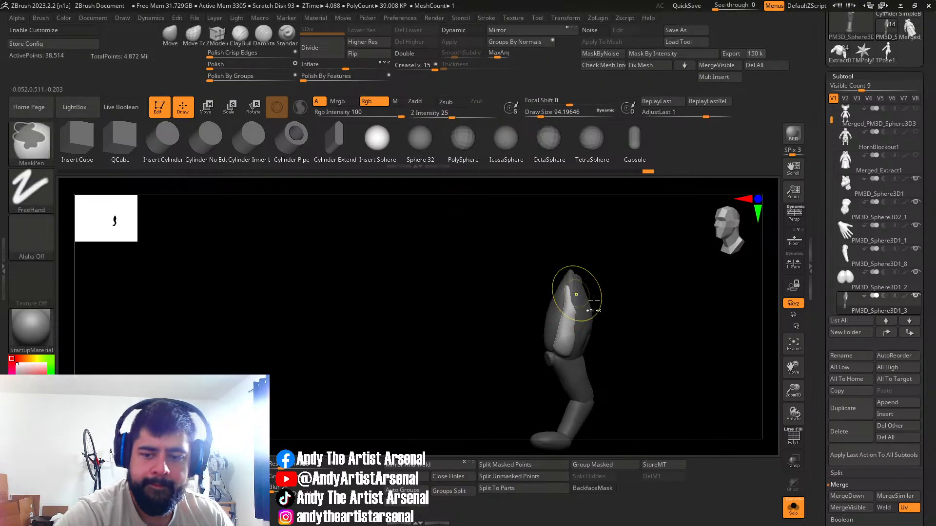
pyautogui.keyDown('ctrl'); pyautogui.moveTo(577, 296); pyautogui.dragTo(574, 311, button='right'); pyautogui.keyUp('ctrl')
pyautogui.moveTo(592, 308); pyautogui.dragTo(583, 320)
pyautogui.press('w')
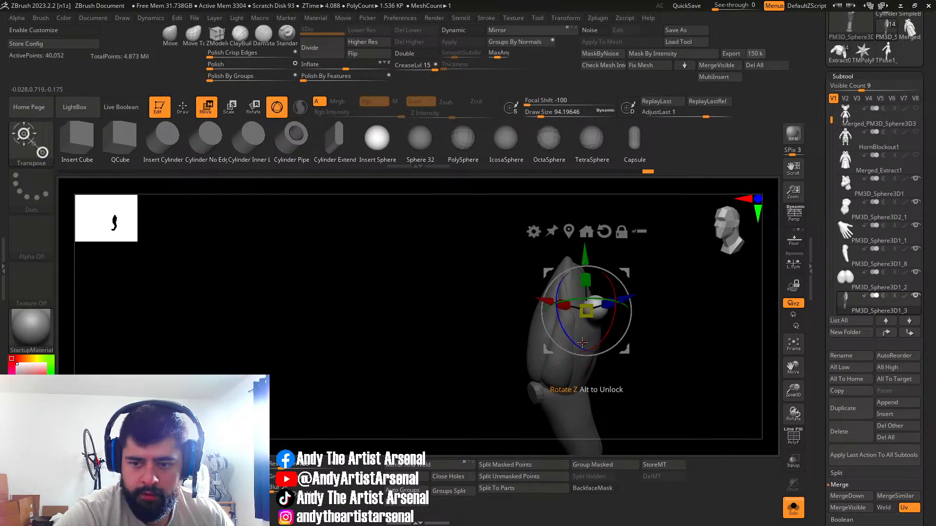
pyautogui.moveTo(629, 320); pyautogui.dragTo(658, 317, button='right')
pyautogui.moveTo(650, 296)
pyautogui.mouseDown()
pyautogui.moveTo(637, 300)
pyautogui.moveTo(595, 156)
pyautogui.mouseUp()
pyautogui.press('q')
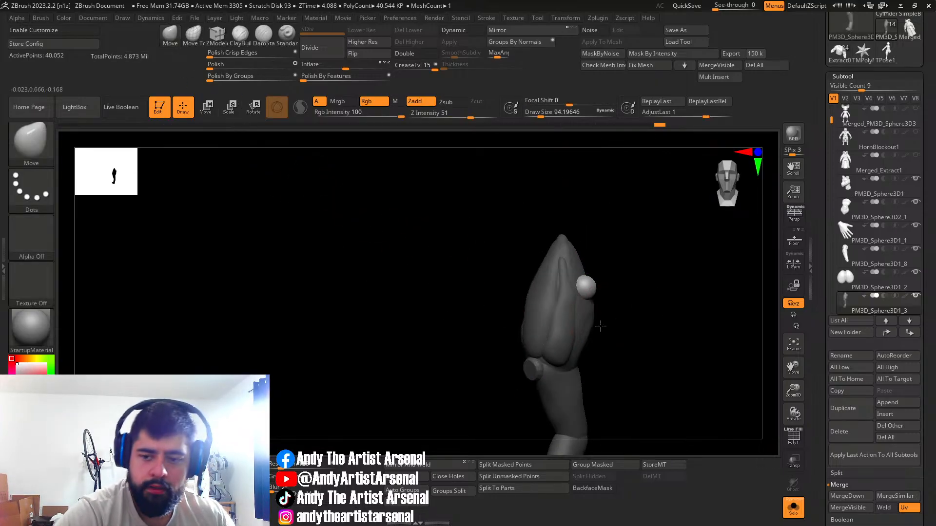
# Step: Stretch the inserted sphere down the rear inner thigh with the Move brush at draw sizes of about 49 and 94
pyautogui.press('s')
pyautogui.moveTo(569, 320); pyautogui.dragTo(564, 336)
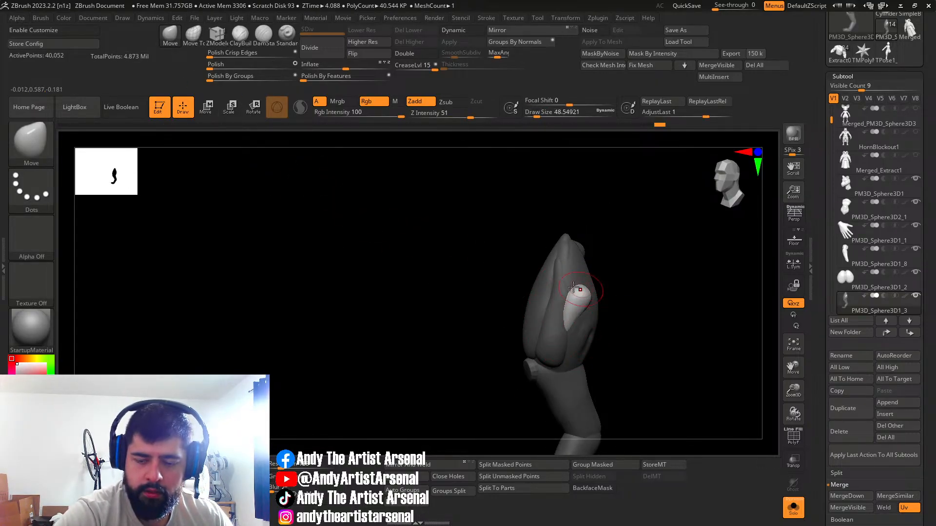
pyautogui.moveTo(577, 289); pyautogui.dragTo(580, 253, button='right')
pyautogui.press('s')
pyautogui.moveTo(568, 267); pyautogui.dragTo(569, 263)
pyautogui.moveTo(569, 263); pyautogui.dragTo(572, 252, button='right')
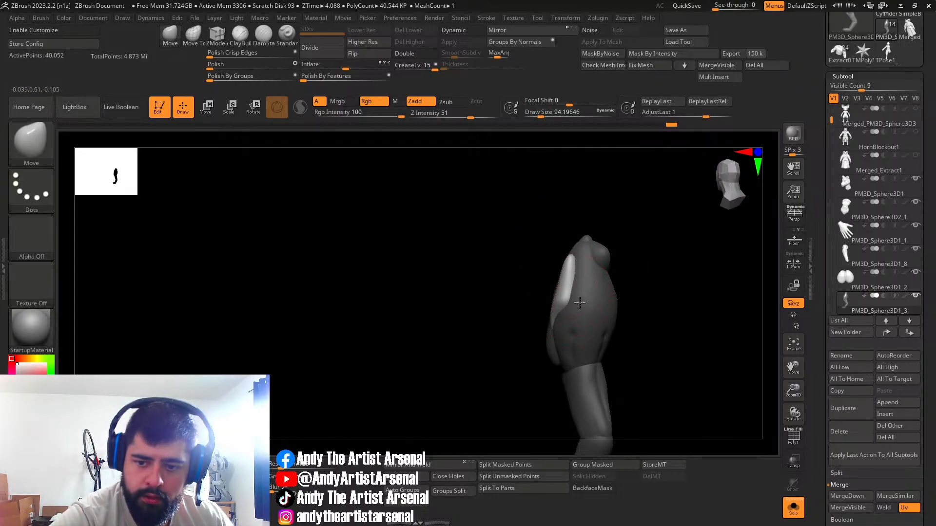
# Step: Fit the rear inner thigh form up toward the hip with the Move brush at draw size about 69, and exit Solo mode
pyautogui.moveTo(579, 302); pyautogui.dragTo(585, 283, button='right')
pyautogui.moveTo(576, 240)
pyautogui.mouseDown(button='right')
pyautogui.moveTo(597, 244)
pyautogui.moveTo(570, 266)
pyautogui.mouseUp(button='right')
pyautogui.press('s')
pyautogui.moveTo(563, 280); pyautogui.dragTo(560, 281)
pyautogui.moveTo(559, 272)
pyautogui.mouseDown(button='right')
pyautogui.moveTo(550, 285)
pyautogui.moveTo(556, 265)
pyautogui.mouseUp(button='right')
pyautogui.moveTo(557, 299); pyautogui.dragTo(588, 246, button='right')
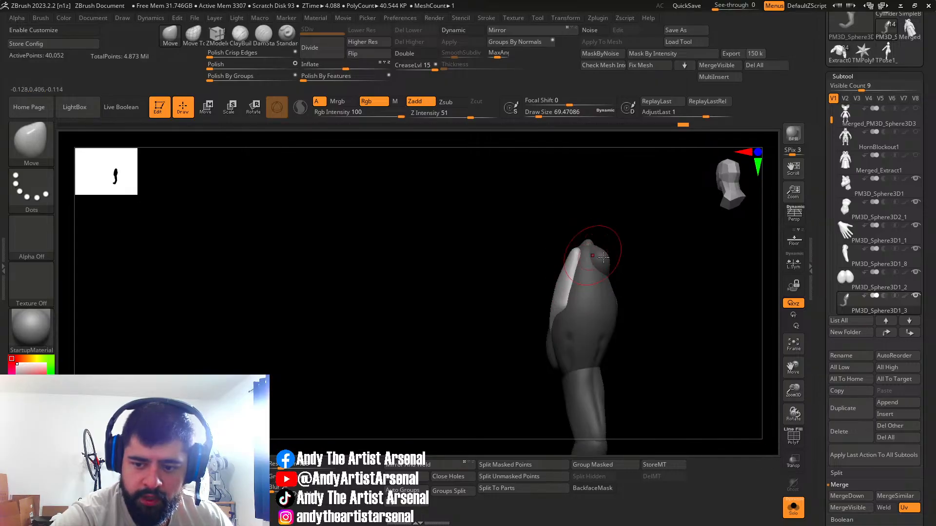
pyautogui.click(793, 507)
pyautogui.moveTo(579, 344)
pyautogui.mouseDown(button='right')
pyautogui.moveTo(599, 328)
pyautogui.moveTo(594, 346)
pyautogui.moveTo(572, 323)
pyautogui.moveTo(547, 379)
pyautogui.moveTo(570, 346)
pyautogui.moveTo(562, 351)
pyautogui.moveTo(591, 361)
pyautogui.mouseUp(button='right')
# Step: Insert an IMM Primitives sphere on the lower inner back of the thigh and position it with the gizmo
pyautogui.press('b')
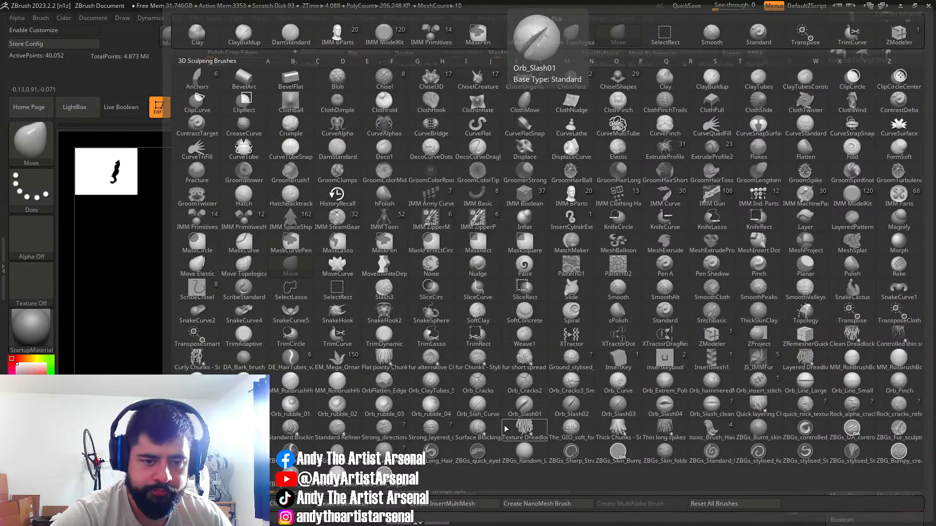
pyautogui.click(241, 206)
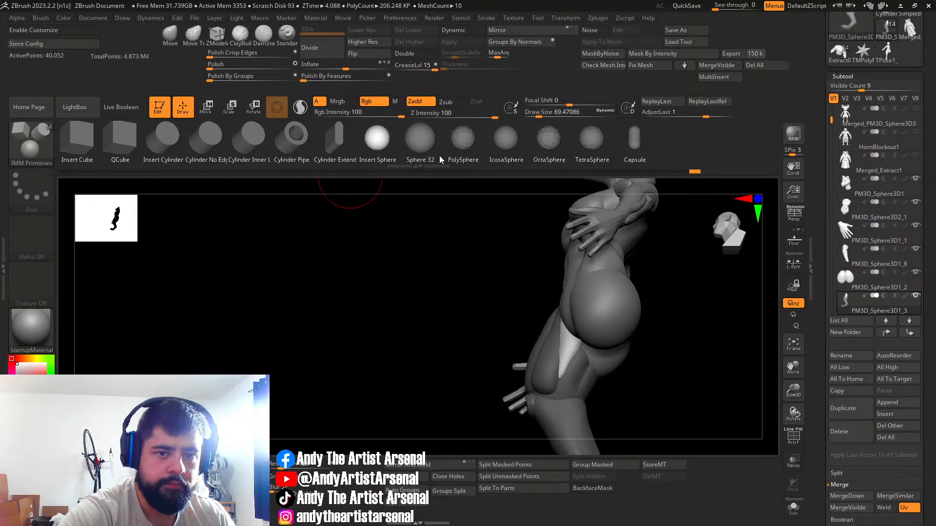
pyautogui.moveTo(588, 365); pyautogui.dragTo(588, 366)
pyautogui.press('w')
pyautogui.keyDown('alt'); pyautogui.moveTo(588, 366); pyautogui.dragTo(565, 314, button='right'); pyautogui.keyUp('alt')
pyautogui.moveTo(654, 288); pyautogui.dragTo(647, 289)
pyautogui.press('q')
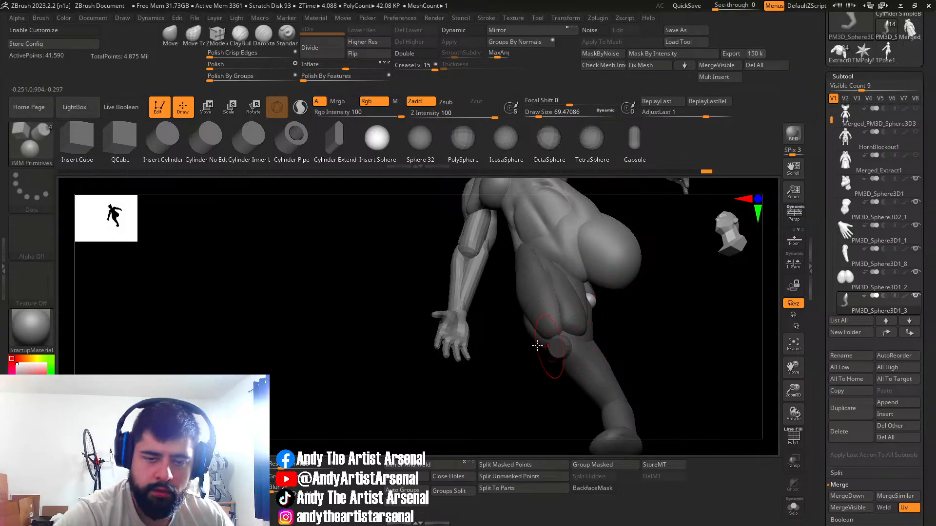
# Step: Shape the new sphere into a narrow lower inner hamstring with the Move brush at draw sizes of about 44 and 49
pyautogui.moveTo(609, 302)
pyautogui.mouseDown(button='right')
pyautogui.moveTo(581, 293)
pyautogui.moveTo(585, 303)
pyautogui.mouseUp(button='right')
pyautogui.press('s')
pyautogui.moveTo(588, 303); pyautogui.dragTo(584, 279)
pyautogui.press('s')
pyautogui.moveTo(604, 279)
pyautogui.mouseDown(button='right')
pyautogui.moveTo(585, 276)
pyautogui.moveTo(589, 259)
pyautogui.moveTo(565, 291)
pyautogui.mouseUp(button='right')
pyautogui.press('s')
pyautogui.moveTo(566, 292); pyautogui.dragTo(571, 282)
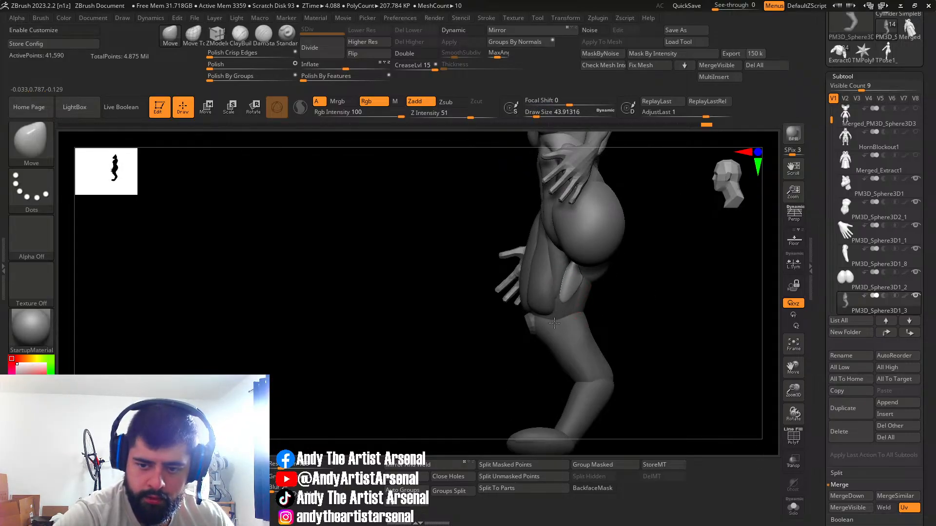
pyautogui.moveTo(554, 323); pyautogui.dragTo(579, 269, button='right')
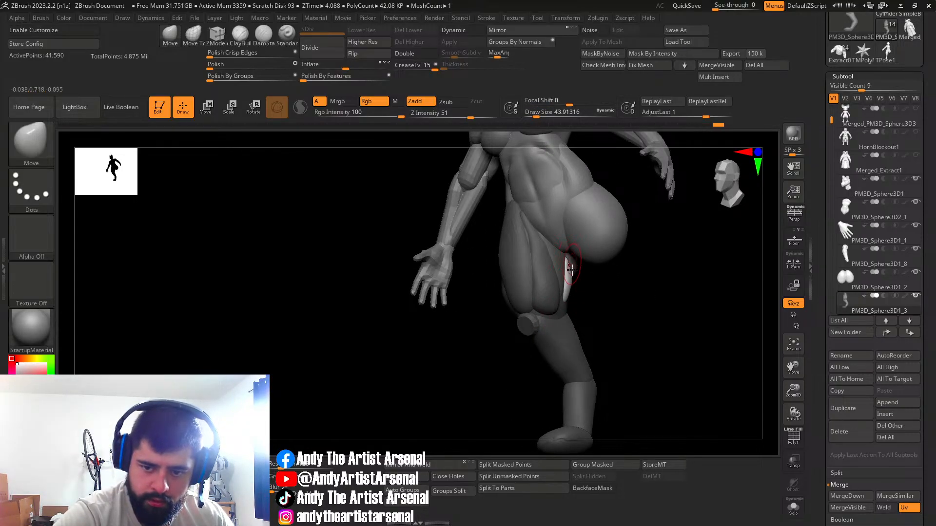
pyautogui.moveTo(560, 311)
pyautogui.mouseDown(button='right')
pyautogui.moveTo(539, 305)
pyautogui.moveTo(562, 296)
pyautogui.mouseUp(button='right')
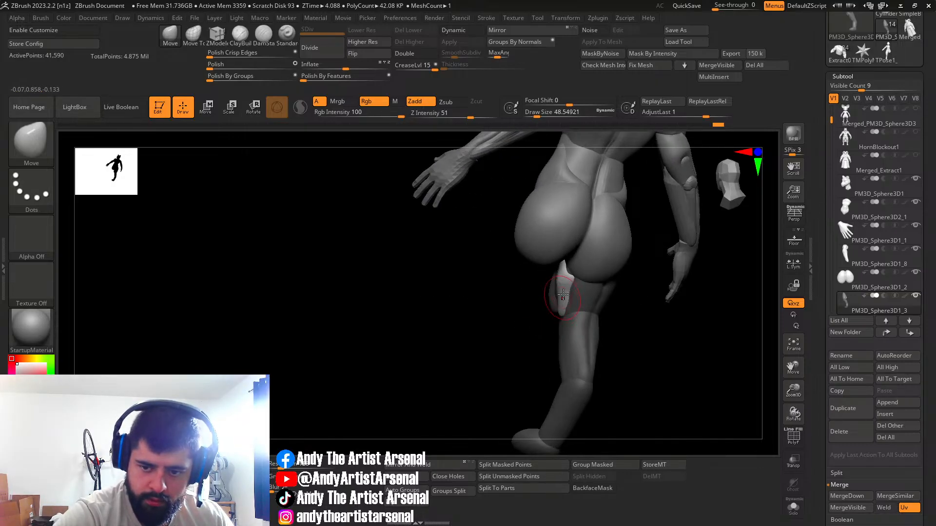
pyautogui.moveTo(574, 263)
pyautogui.mouseDown(button='right')
pyautogui.moveTo(584, 261)
pyautogui.moveTo(567, 320)
pyautogui.moveTo(541, 304)
pyautogui.moveTo(589, 324)
pyautogui.moveTo(564, 317)
pyautogui.moveTo(654, 292)
pyautogui.moveTo(543, 307)
pyautogui.moveTo(570, 323)
pyautogui.moveTo(493, 341)
pyautogui.mouseUp(button='right')
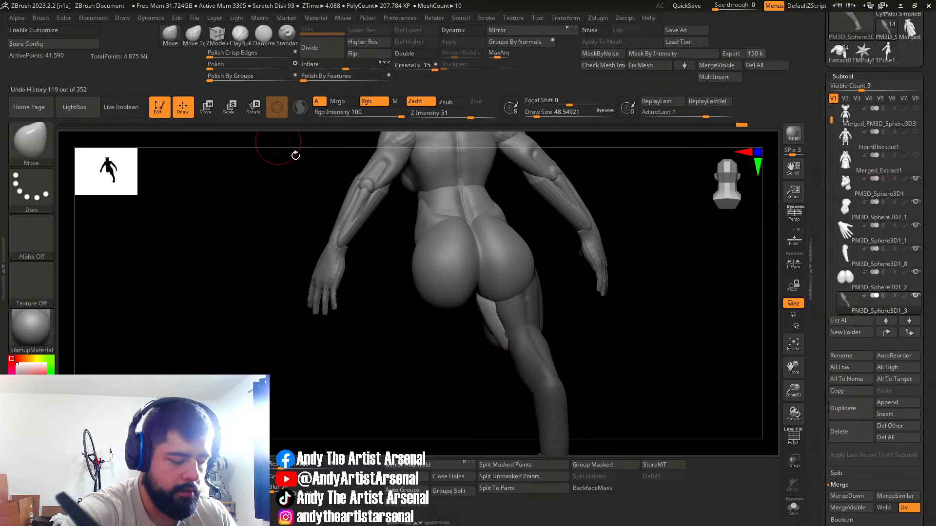
# Step: Insert an IMM Primitives sphere on the outer back of the thigh and move and rotate it into place with the gizmo
pyautogui.press('b')
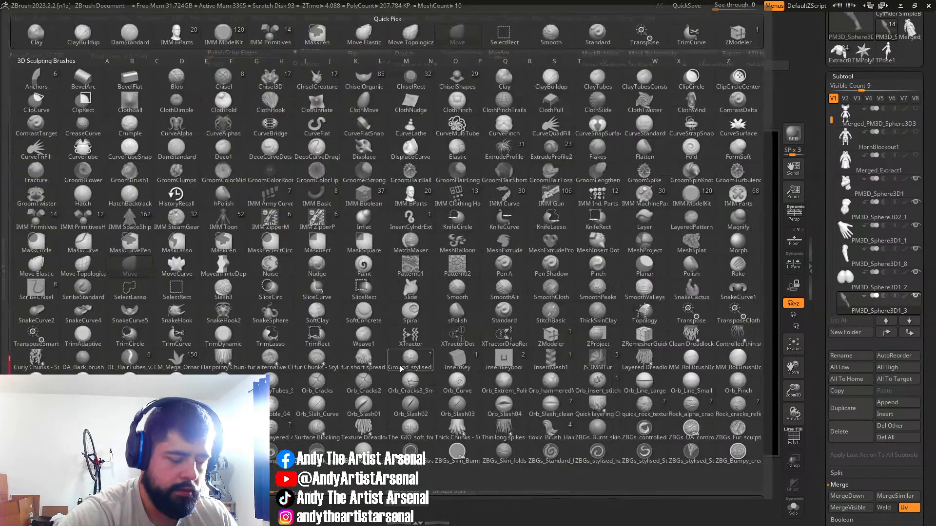
pyautogui.click(46, 223)
pyautogui.moveTo(451, 312)
pyautogui.mouseDown(button='right')
pyautogui.moveTo(515, 330)
pyautogui.moveTo(539, 287)
pyautogui.moveTo(519, 290)
pyautogui.moveTo(491, 275)
pyautogui.moveTo(589, 293)
pyautogui.moveTo(607, 279)
pyautogui.moveTo(531, 285)
pyautogui.moveTo(514, 263)
pyautogui.mouseUp(button='right')
pyautogui.press('w')
pyautogui.press('q')
pyautogui.press('w')
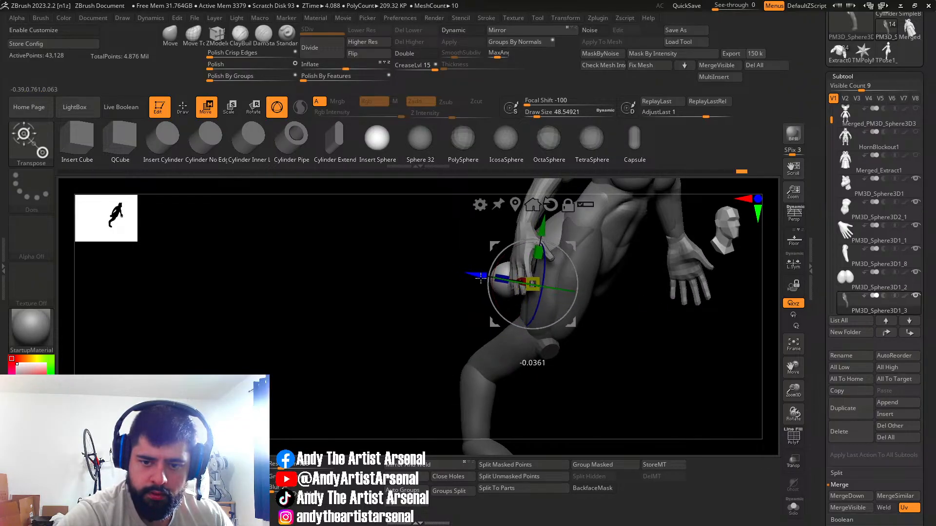
pyautogui.press('q')
pyautogui.moveTo(503, 312); pyautogui.dragTo(538, 291, button='right')
pyautogui.click(170, 36)
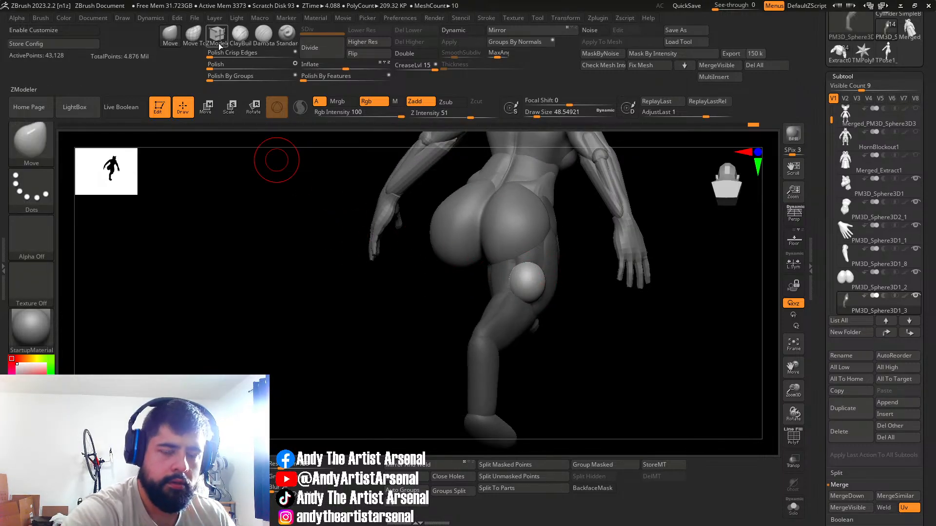
pyautogui.moveTo(597, 268); pyautogui.dragTo(553, 259, button='right')
pyautogui.press('w')
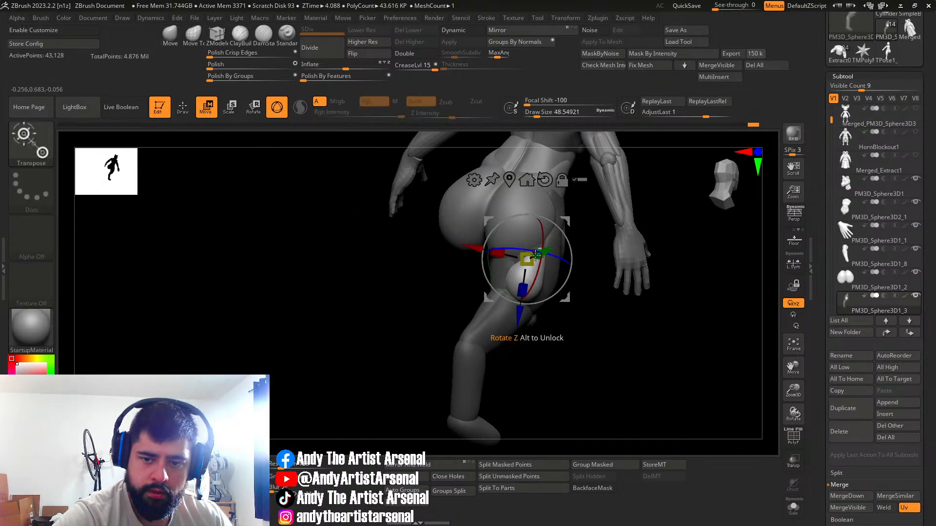
pyautogui.press('q')
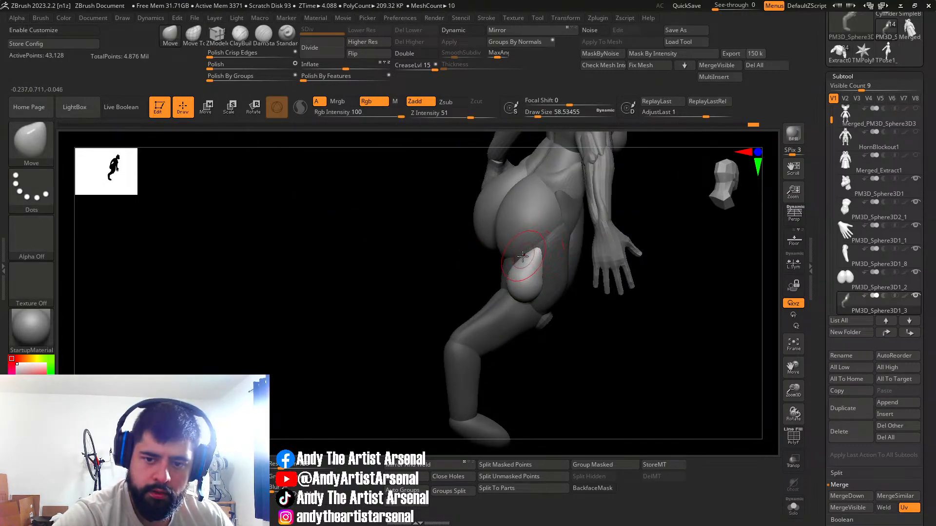
# Step: Stretch the outer hamstring form with the Move brush at draw sizes of about 59 and 94, and adjust its placement with the gizmo
pyautogui.moveTo(527, 266)
pyautogui.mouseDown(button='right')
pyautogui.moveTo(537, 260)
pyautogui.moveTo(526, 314)
pyautogui.moveTo(533, 262)
pyautogui.moveTo(542, 311)
pyautogui.moveTo(534, 282)
pyautogui.moveTo(519, 297)
pyautogui.moveTo(566, 267)
pyautogui.mouseUp(button='right')
pyautogui.press('w')
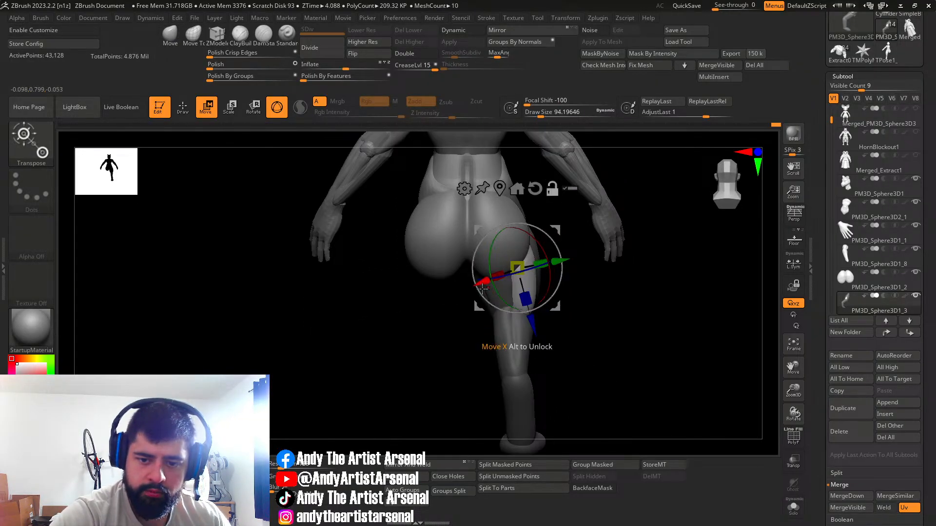
pyautogui.moveTo(482, 285); pyautogui.dragTo(491, 306, button='right')
pyautogui.moveTo(490, 306); pyautogui.dragTo(484, 320)
pyautogui.moveTo(483, 320); pyautogui.dragTo(543, 287, button='right')
pyautogui.moveTo(543, 287); pyautogui.dragTo(538, 286)
pyautogui.moveTo(537, 285)
pyautogui.mouseDown(button='right')
pyautogui.moveTo(526, 279)
pyautogui.moveTo(549, 254)
pyautogui.moveTo(507, 271)
pyautogui.moveTo(486, 305)
pyautogui.mouseUp(button='right')
# Step: Fit another inserted sphere into the back of the thigh with the Move brush at draw sizes of about 130 and 88
pyautogui.press('q')
pyautogui.moveTo(500, 266)
pyautogui.mouseDown(button='right')
pyautogui.moveTo(478, 270)
pyautogui.moveTo(487, 265)
pyautogui.mouseUp(button='right')
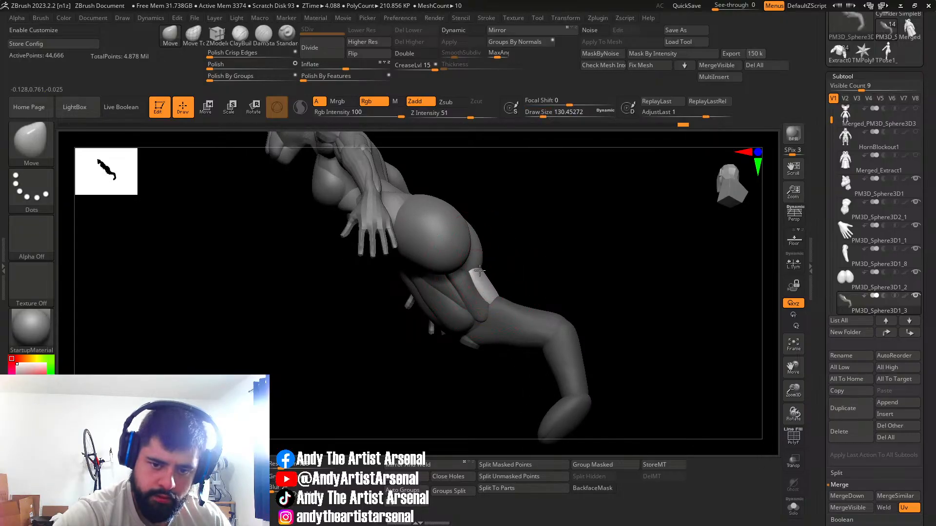
pyautogui.moveTo(486, 272)
pyautogui.mouseDown(button='right')
pyautogui.moveTo(541, 317)
pyautogui.moveTo(501, 278)
pyautogui.moveTo(534, 269)
pyautogui.moveTo(599, 278)
pyautogui.moveTo(574, 328)
pyautogui.moveTo(591, 327)
pyautogui.moveTo(539, 330)
pyautogui.moveTo(548, 338)
pyautogui.moveTo(550, 328)
pyautogui.moveTo(530, 320)
pyautogui.moveTo(528, 295)
pyautogui.moveTo(552, 319)
pyautogui.mouseUp(button='right')
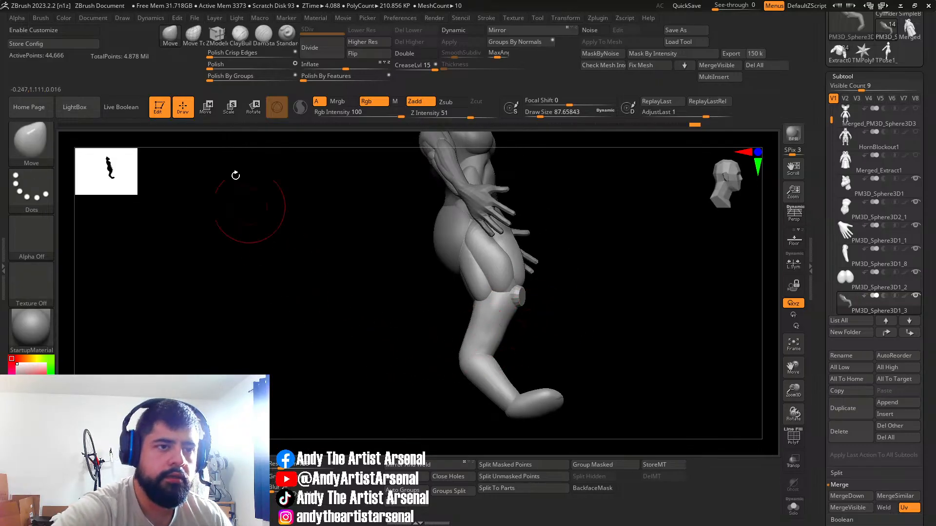
# Step: Blend the kneecap against the lower thigh using Move Topological and Smooth at a draw size of about 64
pyautogui.click(195, 35)
pyautogui.moveTo(560, 280); pyautogui.dragTo(545, 264, button='right')
pyautogui.moveTo(545, 265)
pyautogui.keyDown('alt'); pyautogui.mouseDown(button='right')
pyautogui.moveTo(499, 319)
pyautogui.moveTo(486, 315)
pyautogui.moveTo(490, 347)
pyautogui.moveTo(496, 319)
pyautogui.moveTo(484, 338)
pyautogui.moveTo(492, 329)
pyautogui.mouseUp(button='right'); pyautogui.keyUp('alt')
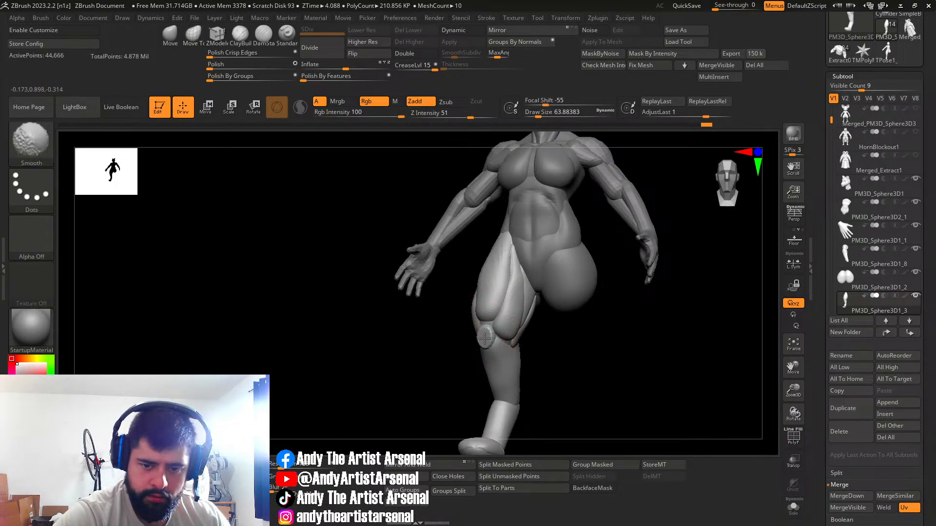
pyautogui.moveTo(487, 324)
pyautogui.mouseDown(button='right')
pyautogui.moveTo(494, 319)
pyautogui.moveTo(491, 331)
pyautogui.mouseUp(button='right')
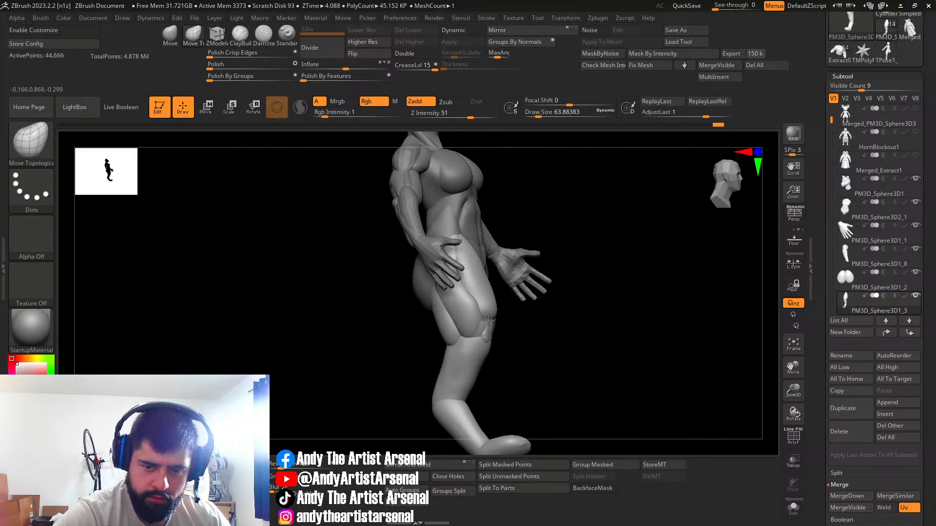
pyautogui.press('ctrl')
pyautogui.hotkey('ctrl', 'z')
pyautogui.moveTo(495, 334)
pyautogui.mouseDown(button='right')
pyautogui.moveTo(503, 325)
pyautogui.moveTo(493, 329)
pyautogui.moveTo(479, 309)
pyautogui.moveTo(527, 321)
pyautogui.moveTo(504, 328)
pyautogui.moveTo(505, 345)
pyautogui.moveTo(530, 319)
pyautogui.moveTo(529, 330)
pyautogui.moveTo(515, 314)
pyautogui.mouseUp(button='right')
pyautogui.press('shift')
pyautogui.press('shift')
pyautogui.keyDown('alt'); pyautogui.click(540, 284); pyautogui.keyUp('alt')
pyautogui.moveTo(540, 284); pyautogui.dragTo(541, 312, button='right')
pyautogui.keyDown('alt'); pyautogui.click(540, 324); pyautogui.keyUp('alt')
pyautogui.moveTo(601, 288); pyautogui.dragTo(545, 313, button='right')
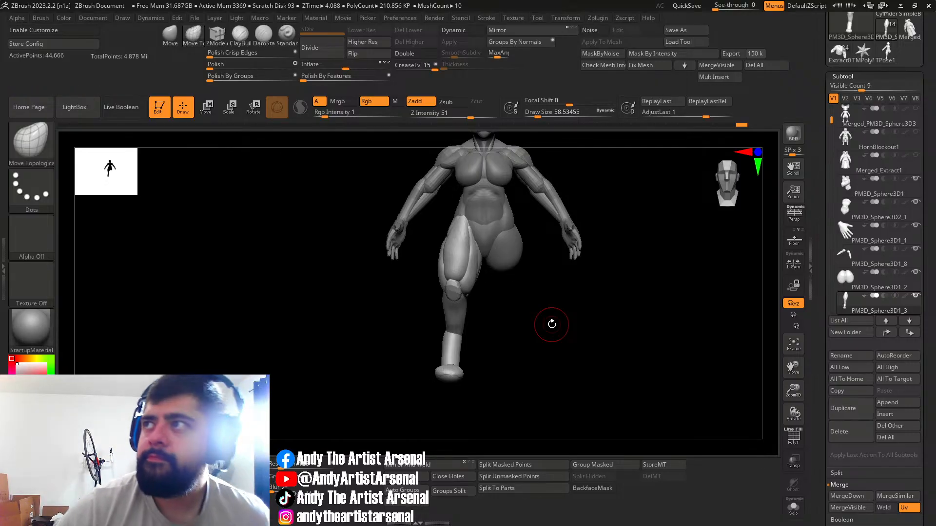
# Step: Insert an IMM Primitives sphere on the upper back of the calf and position it with the gizmo
pyautogui.moveTo(353, 267)
pyautogui.mouseDown()
pyautogui.moveTo(445, 318)
pyautogui.moveTo(487, 314)
pyautogui.moveTo(504, 333)
pyautogui.mouseUp()
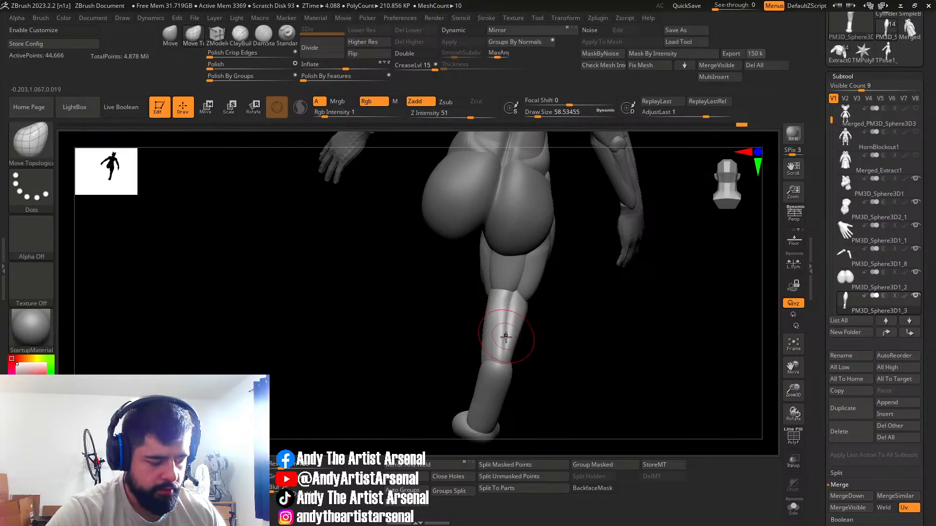
pyautogui.press('b')
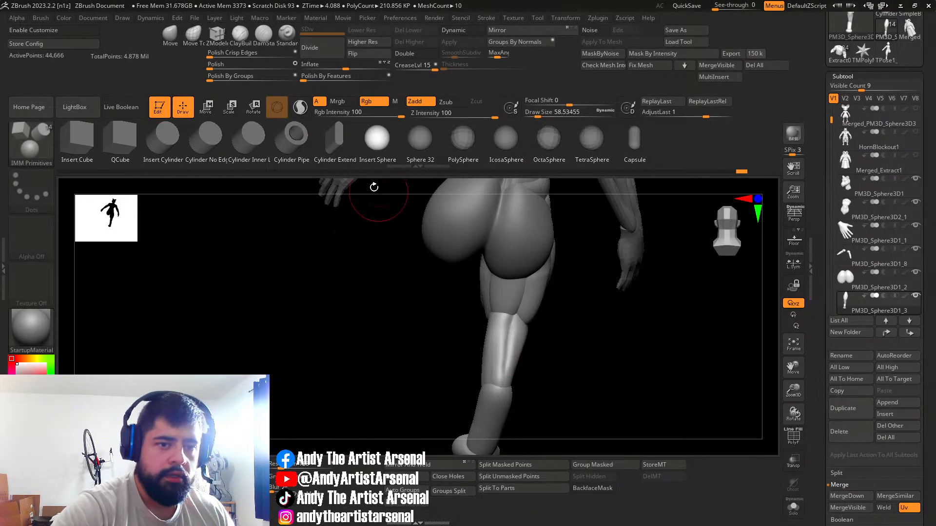
pyautogui.moveTo(371, 222); pyautogui.dragTo(528, 325)
pyautogui.press('w')
pyautogui.keyDown('alt'); pyautogui.moveTo(507, 367); pyautogui.dragTo(517, 266, button='right'); pyautogui.keyUp('alt')
pyautogui.moveTo(515, 245); pyautogui.dragTo(511, 263)
pyautogui.press('q')
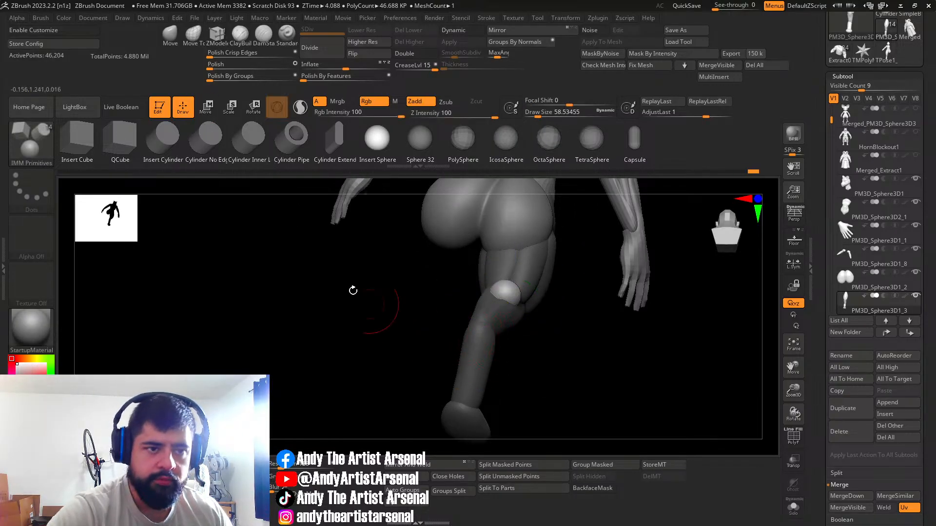
# Step: Shape the calf sphere into the outer calf muscle with the Move brush at a draw size of about 75
pyautogui.click(170, 35)
pyautogui.moveTo(517, 269)
pyautogui.mouseDown(button='right')
pyautogui.moveTo(499, 300)
pyautogui.moveTo(494, 283)
pyautogui.moveTo(490, 290)
pyautogui.moveTo(527, 279)
pyautogui.moveTo(515, 282)
pyautogui.moveTo(531, 282)
pyautogui.moveTo(528, 295)
pyautogui.moveTo(543, 287)
pyautogui.moveTo(533, 284)
pyautogui.moveTo(541, 306)
pyautogui.moveTo(512, 295)
pyautogui.moveTo(534, 283)
pyautogui.moveTo(502, 276)
pyautogui.moveTo(544, 312)
pyautogui.moveTo(546, 289)
pyautogui.moveTo(532, 301)
pyautogui.moveTo(521, 289)
pyautogui.moveTo(525, 326)
pyautogui.moveTo(445, 271)
pyautogui.moveTo(595, 271)
pyautogui.moveTo(538, 292)
pyautogui.moveTo(557, 273)
pyautogui.moveTo(535, 271)
pyautogui.moveTo(530, 309)
pyautogui.mouseUp(button='right')
pyautogui.press('s')
pyautogui.moveTo(509, 277)
pyautogui.mouseDown(button='right')
pyautogui.moveTo(521, 254)
pyautogui.moveTo(512, 288)
pyautogui.moveTo(521, 305)
pyautogui.moveTo(541, 298)
pyautogui.moveTo(521, 341)
pyautogui.mouseUp(button='right')
# Step: Try Mirror And Weld on the leg subtool with local symmetry enabled
pyautogui.press('w')
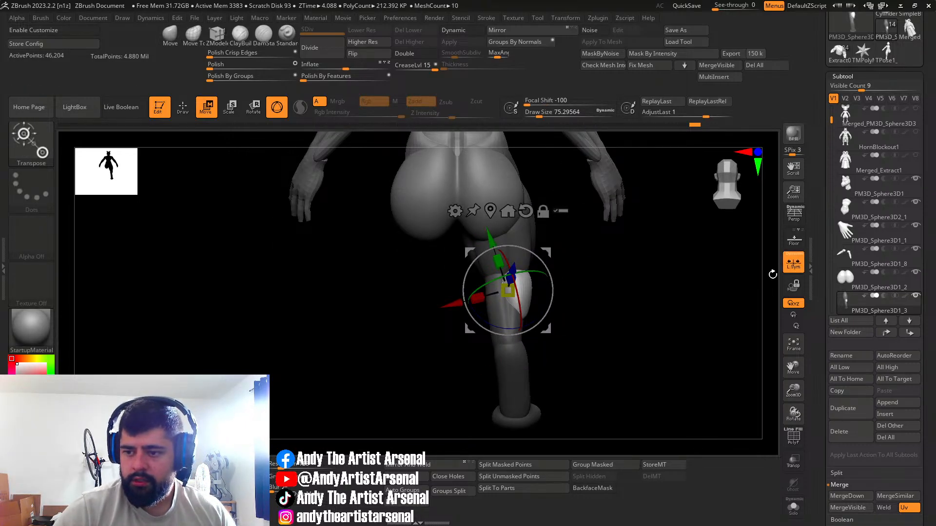
pyautogui.click(793, 262)
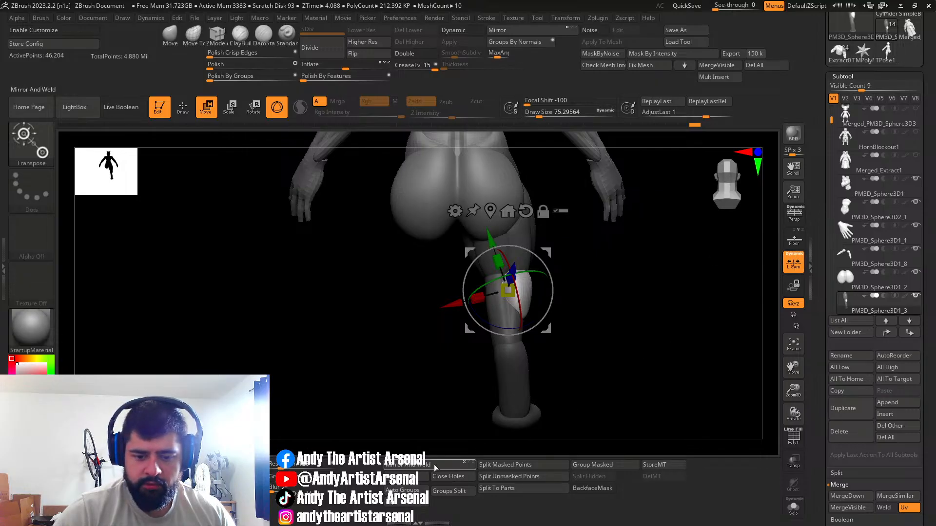
pyautogui.click(438, 465)
pyautogui.hotkey('ctrl', 'z')
pyautogui.click(792, 263)
pyautogui.moveTo(628, 237); pyautogui.dragTo(621, 278)
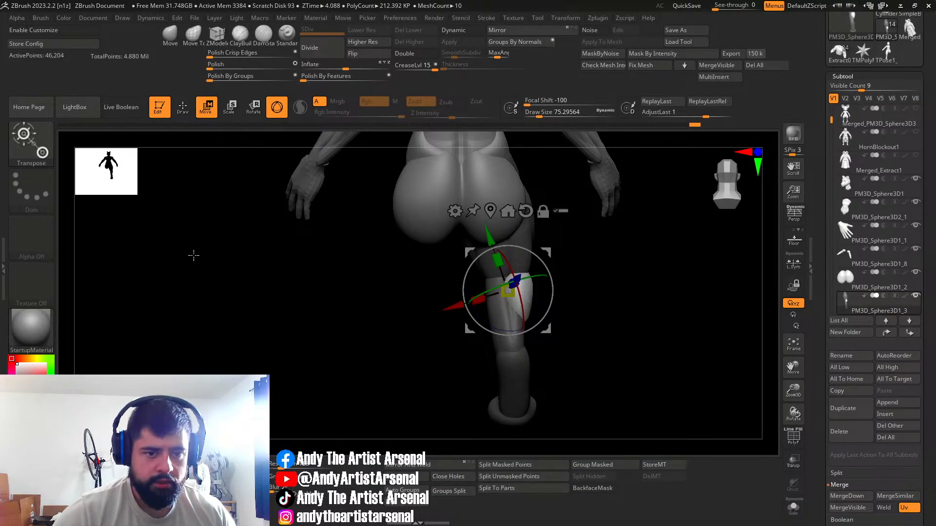
# Step: Insert an IMM Primitives sphere on the inner side of the calf and move it into the lower leg with the gizmo
pyautogui.press('b')
pyautogui.click(324, 168)
pyautogui.press('q')
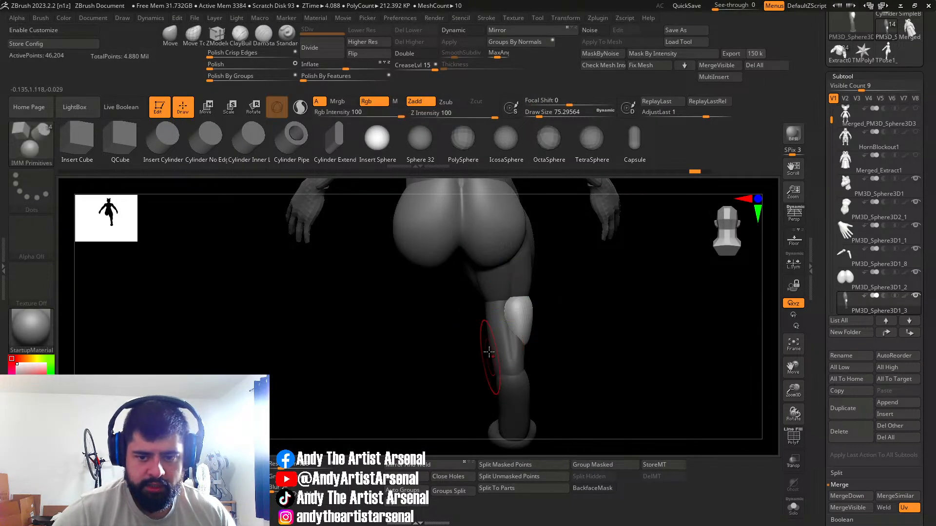
pyautogui.moveTo(493, 318); pyautogui.dragTo(498, 336)
pyautogui.press('w')
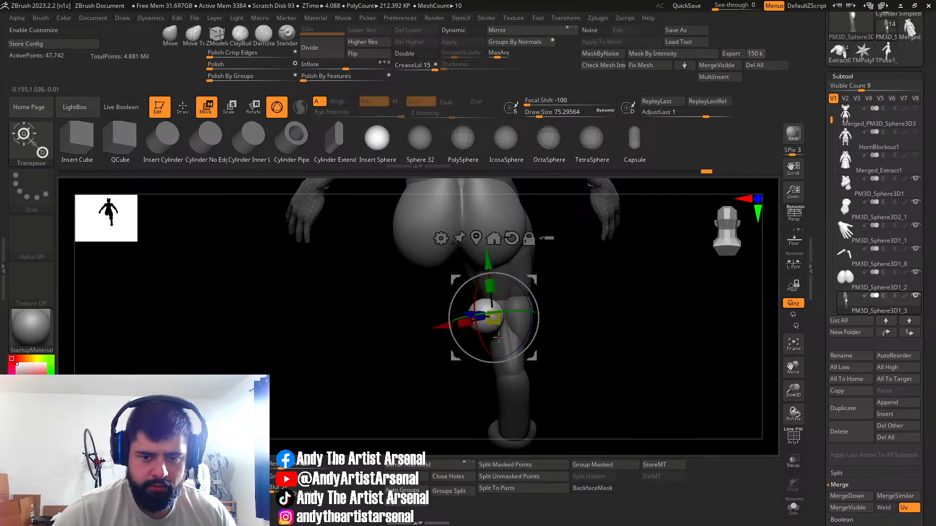
pyautogui.moveTo(498, 337); pyautogui.dragTo(494, 339, button='right')
pyautogui.moveTo(453, 321); pyautogui.dragTo(478, 325)
pyautogui.moveTo(477, 325)
pyautogui.mouseDown(button='right')
pyautogui.moveTo(548, 342)
pyautogui.moveTo(536, 331)
pyautogui.moveTo(560, 249)
pyautogui.moveTo(550, 253)
pyautogui.moveTo(553, 268)
pyautogui.moveTo(523, 286)
pyautogui.moveTo(490, 288)
pyautogui.moveTo(503, 294)
pyautogui.mouseUp(button='right')
pyautogui.press('q')
# Step: Shape the inner sphere into the inner calf muscle beside the outer one with the Move brush, ending at draw size about 64
pyautogui.click(171, 37)
pyautogui.moveTo(510, 299); pyautogui.dragTo(518, 302)
pyautogui.moveTo(520, 321); pyautogui.dragTo(509, 319, button='right')
pyautogui.press('s')
pyautogui.moveTo(521, 319); pyautogui.dragTo(520, 333)
pyautogui.moveTo(531, 322)
pyautogui.mouseDown(button='right')
pyautogui.moveTo(567, 299)
pyautogui.moveTo(538, 273)
pyautogui.moveTo(519, 290)
pyautogui.moveTo(548, 282)
pyautogui.moveTo(543, 327)
pyautogui.moveTo(540, 309)
pyautogui.moveTo(502, 297)
pyautogui.mouseUp(button='right')
pyautogui.press('s')
pyautogui.moveTo(501, 297); pyautogui.dragTo(497, 297)
pyautogui.moveTo(483, 280); pyautogui.dragTo(577, 372, button='right')
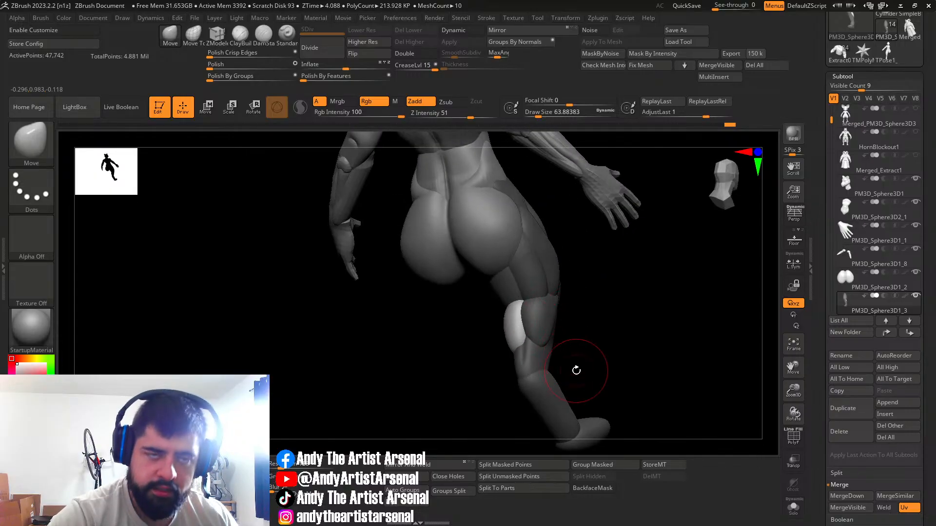
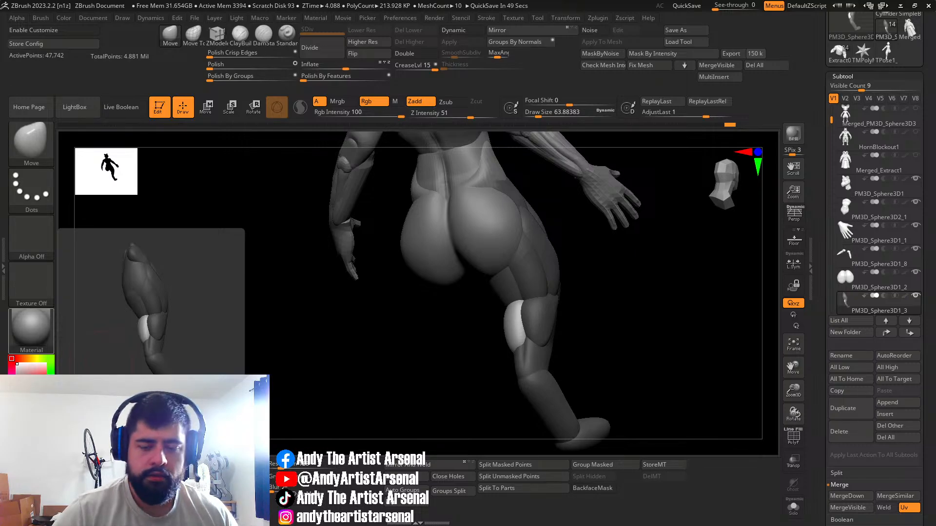
# Step: Clear the mask on the leg and pull out the back of the heel joint with the Move brush at draw size about 44
pyautogui.moveTo(587, 338)
pyautogui.mouseDown()
pyautogui.moveTo(511, 334)
pyautogui.moveTo(532, 347)
pyautogui.moveTo(578, 327)
pyautogui.moveTo(540, 304)
pyautogui.moveTo(571, 320)
pyautogui.moveTo(580, 315)
pyautogui.moveTo(557, 339)
pyautogui.mouseUp()
pyautogui.keyDown('ctrl'); pyautogui.click(591, 343); pyautogui.keyUp('ctrl')
pyautogui.press('s')
pyautogui.moveTo(561, 340); pyautogui.dragTo(580, 343)
pyautogui.moveTo(557, 340); pyautogui.dragTo(570, 320)
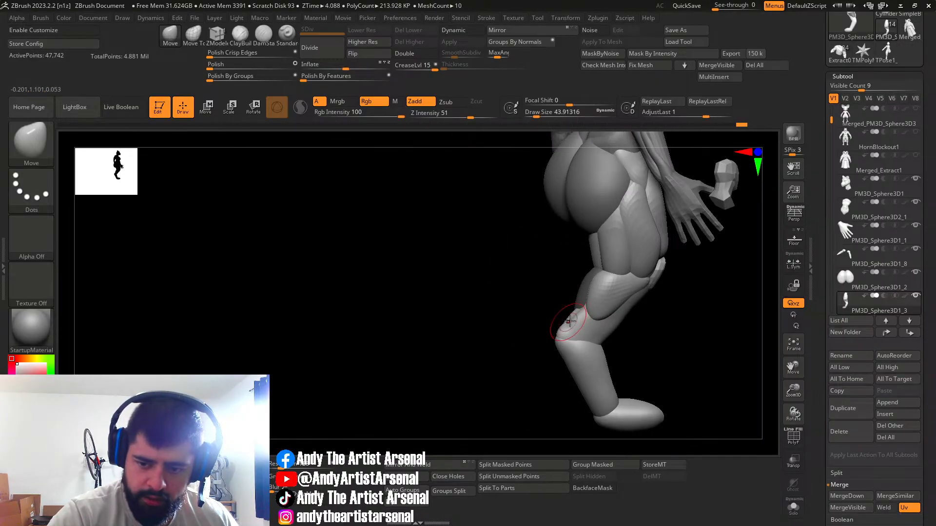
# Step: Build up the tendon between the calf and heel joint with ClayBuildup at draw size about 44, and smooth the strokes
pyautogui.moveTo(568, 321); pyautogui.dragTo(570, 332, button='right')
pyautogui.click(263, 36)
pyautogui.moveTo(499, 263); pyautogui.dragTo(452, 264)
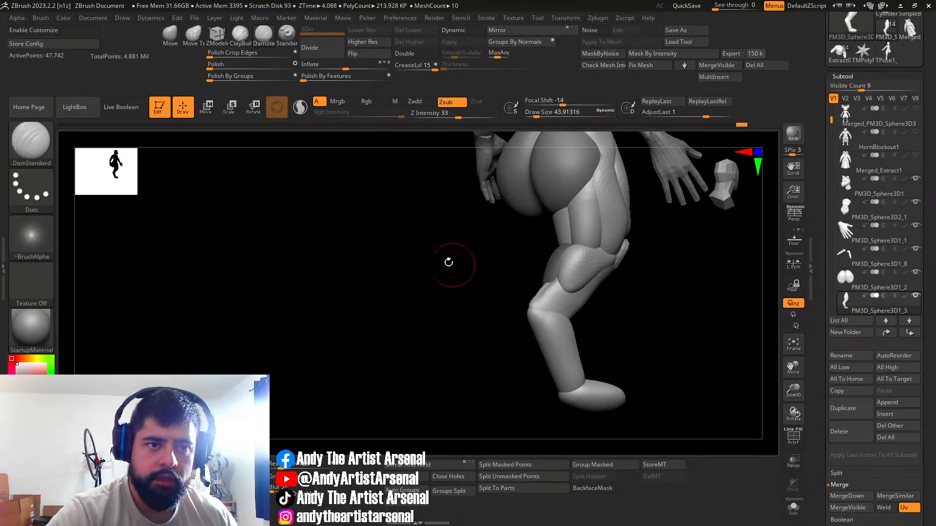
pyautogui.click(240, 35)
pyautogui.keyDown('ctrl'); pyautogui.moveTo(560, 293); pyautogui.dragTo(547, 314, button='right'); pyautogui.keyUp('ctrl')
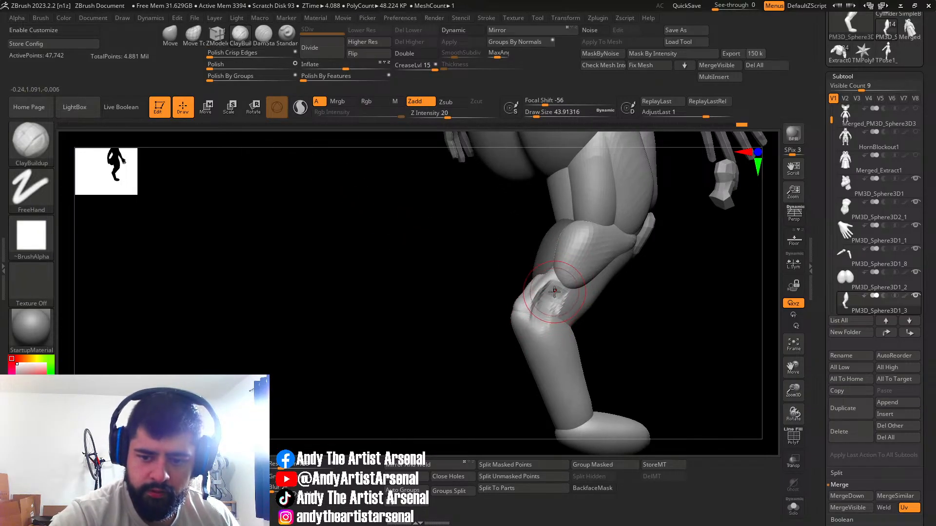
pyautogui.press('shift')
pyautogui.keyDown('shift'); pyautogui.moveTo(556, 296); pyautogui.dragTo(547, 294); pyautogui.keyUp('shift')
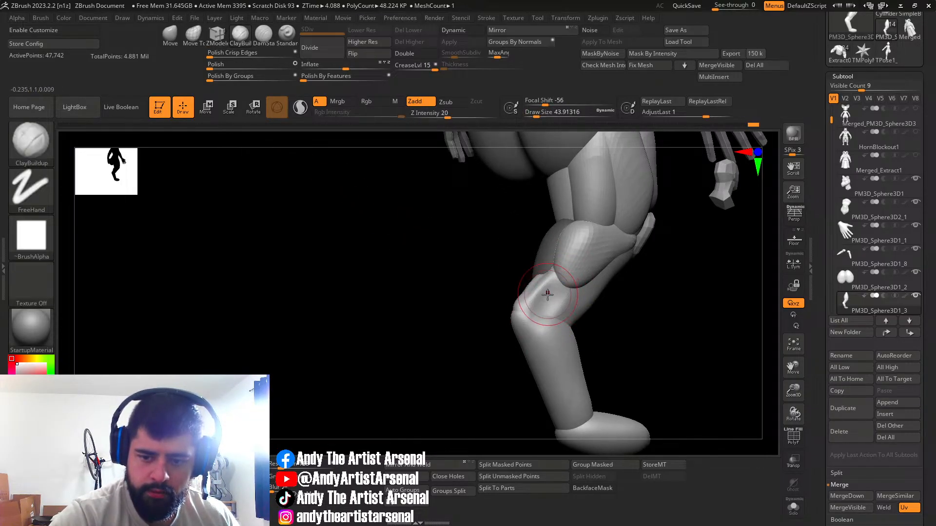
# Step: Extend the tendon from the heel joint up toward the calf with ClayBuildup at draw size about 40
pyautogui.moveTo(548, 293); pyautogui.dragTo(560, 292, button='right')
pyautogui.press('s')
pyautogui.click(551, 286)
pyautogui.moveTo(528, 303); pyautogui.dragTo(542, 276)
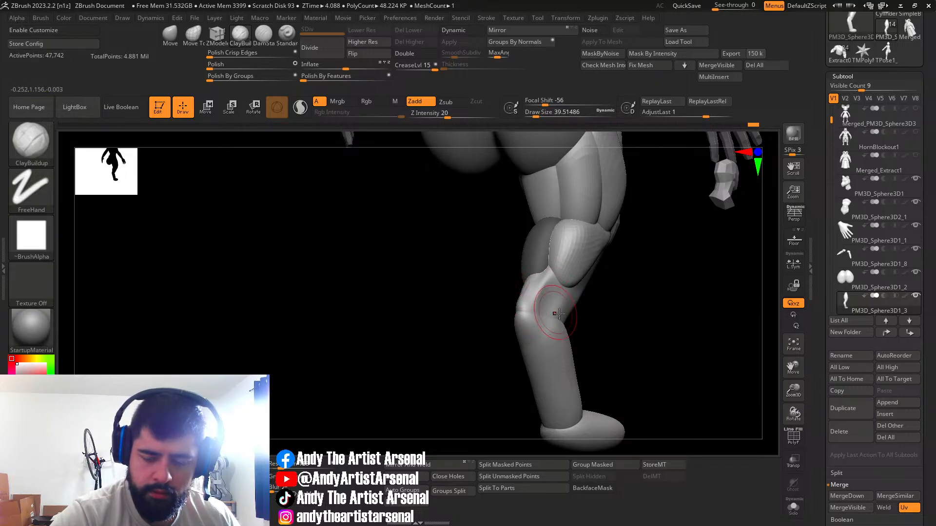
# Step: Isolate the leg muscle pieces, mask them completely, and bring the rest of the leg back into view
pyautogui.keyDown('ctrl'); pyautogui.keyDown('shift'); pyautogui.click(602, 249); pyautogui.keyUp('shift'); pyautogui.keyUp('ctrl')
pyautogui.keyDown('ctrl'); pyautogui.click(651, 286); pyautogui.keyUp('ctrl')
pyautogui.keyDown('ctrl'); pyautogui.keyDown('shift'); pyautogui.click(634, 307); pyautogui.keyUp('shift'); pyautogui.keyUp('ctrl')
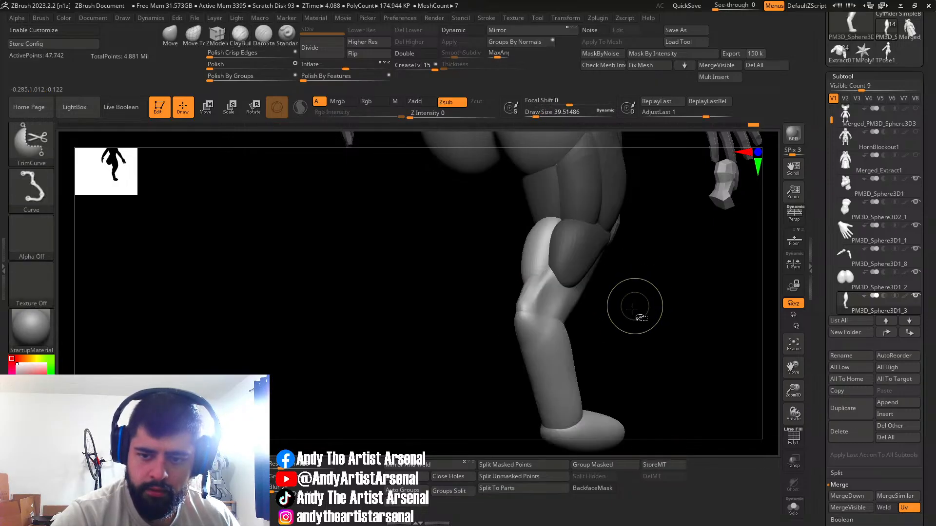
pyautogui.keyDown('ctrl'); pyautogui.keyDown('shift'); pyautogui.click(539, 253); pyautogui.keyUp('shift'); pyautogui.keyUp('ctrl')
pyautogui.keyDown('ctrl'); pyautogui.click(654, 280); pyautogui.keyUp('ctrl')
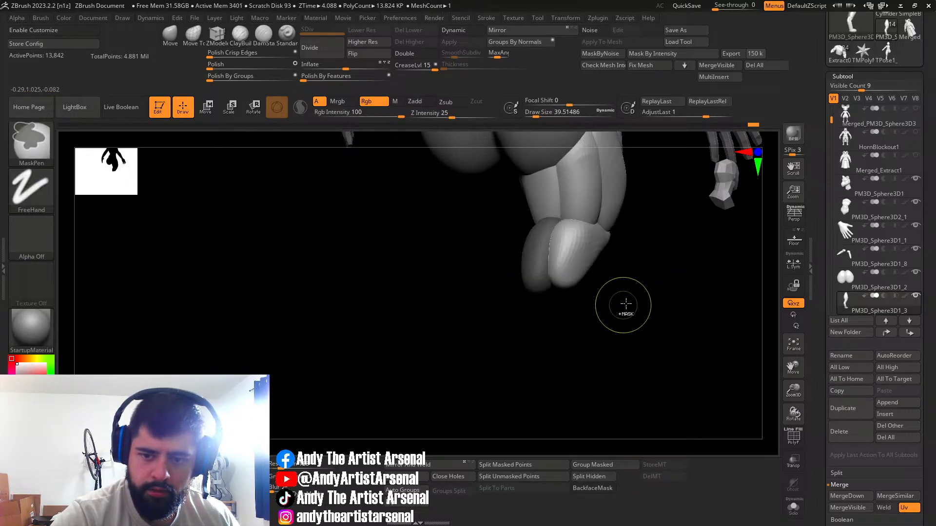
pyautogui.keyDown('ctrl'); pyautogui.click(642, 286); pyautogui.keyUp('ctrl')
pyautogui.keyDown('ctrl'); pyautogui.click(647, 289); pyautogui.keyUp('ctrl')
pyautogui.keyDown('ctrl'); pyautogui.click(655, 291); pyautogui.keyUp('ctrl')
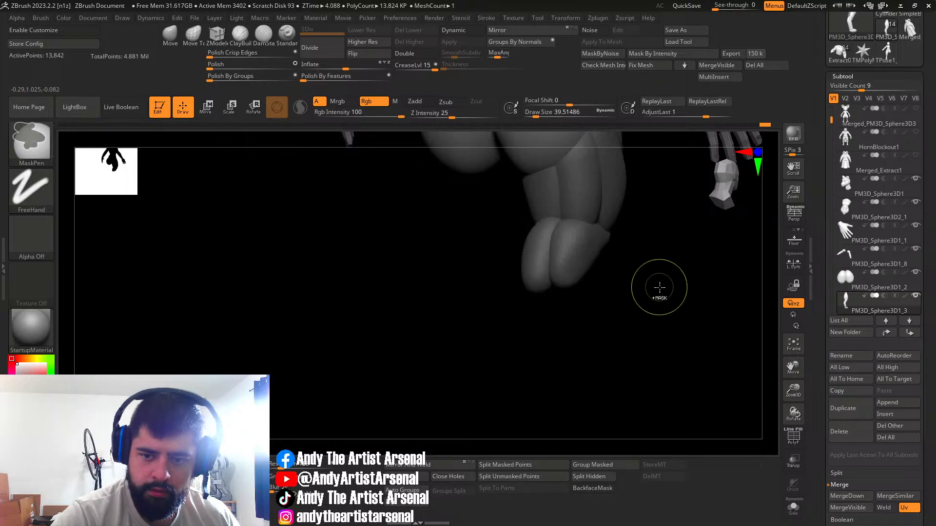
pyautogui.keyDown('ctrl'); pyautogui.keyDown('shift'); pyautogui.click(652, 290); pyautogui.keyUp('shift'); pyautogui.keyUp('ctrl')
# Step: Build up the tendon ridge from the heel joint into the gap between the calf muscles with ClayBuildup at draw size about 40
pyautogui.moveTo(620, 307)
pyautogui.mouseDown()
pyautogui.moveTo(565, 301)
pyautogui.moveTo(550, 278)
pyautogui.moveTo(663, 303)
pyautogui.mouseUp()
pyautogui.moveTo(538, 300); pyautogui.dragTo(551, 267)
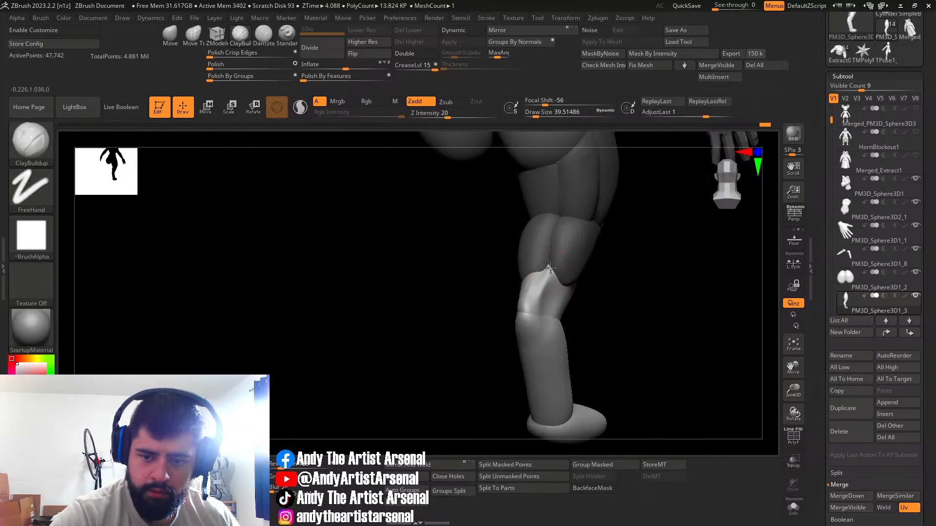
pyautogui.moveTo(536, 299); pyautogui.dragTo(547, 280)
pyautogui.press('s')
pyautogui.moveTo(607, 298)
pyautogui.mouseDown()
pyautogui.moveTo(556, 292)
pyautogui.moveTo(551, 282)
pyautogui.mouseUp()
pyautogui.moveTo(605, 293)
pyautogui.mouseDown()
pyautogui.moveTo(556, 286)
pyautogui.moveTo(553, 270)
pyautogui.mouseUp()
pyautogui.moveTo(619, 290)
pyautogui.mouseDown()
pyautogui.moveTo(541, 291)
pyautogui.moveTo(537, 317)
pyautogui.mouseUp()
pyautogui.moveTo(612, 295)
pyautogui.mouseDown()
pyautogui.moveTo(558, 298)
pyautogui.moveTo(568, 283)
pyautogui.mouseUp()
pyautogui.moveTo(569, 288); pyautogui.dragTo(558, 312, button='right')
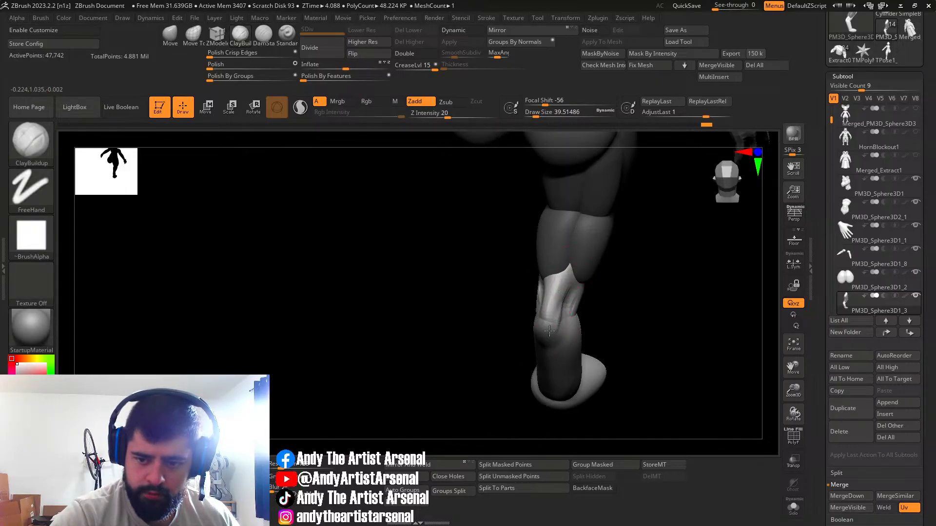
# Step: Smooth the tendon surface below the calf and switch to the Standard brush at draw size about 49
pyautogui.moveTo(577, 271)
pyautogui.keyDown('shift'); pyautogui.mouseDown(button='right')
pyautogui.moveTo(570, 301)
pyautogui.moveTo(595, 273)
pyautogui.mouseUp(button='right'); pyautogui.keyUp('shift')
pyautogui.keyDown('shift'); pyautogui.moveTo(564, 280); pyautogui.dragTo(562, 299); pyautogui.keyUp('shift')
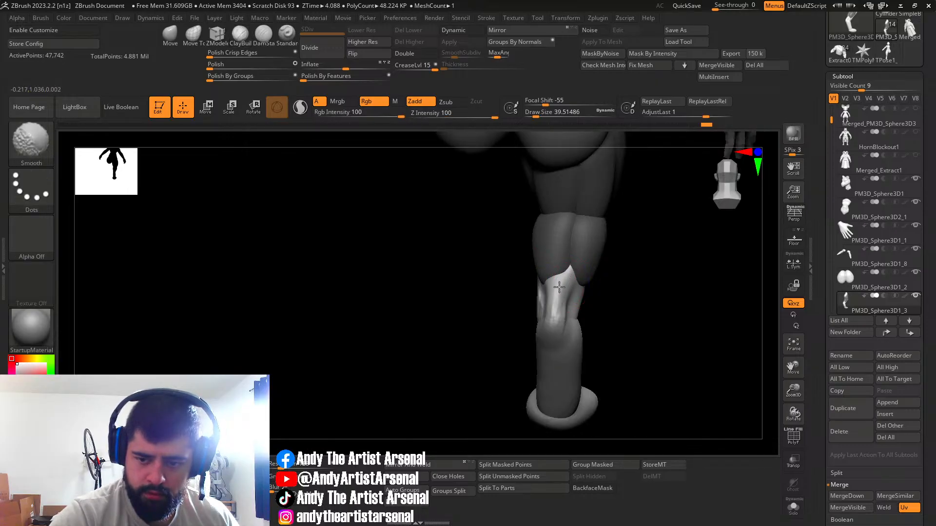
pyautogui.moveTo(560, 287); pyautogui.dragTo(595, 283, button='right')
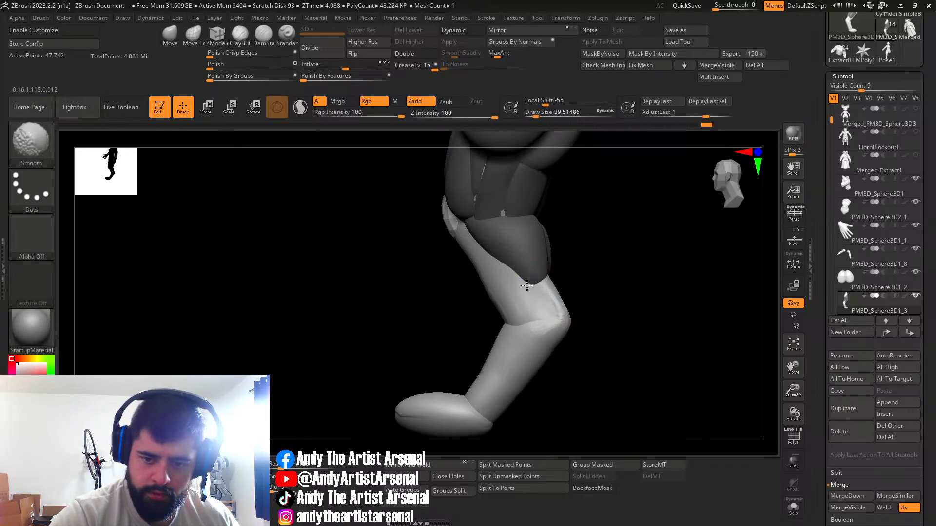
pyautogui.click(264, 35)
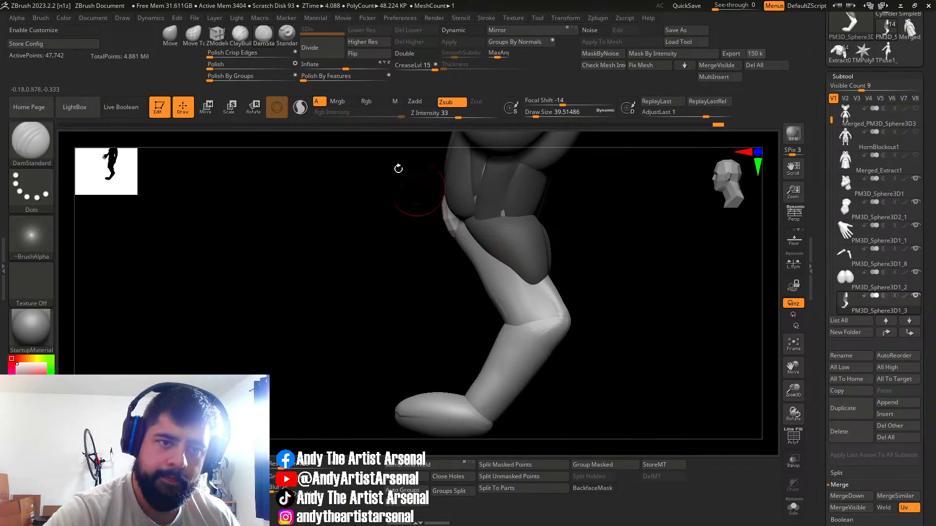
pyautogui.click(286, 33)
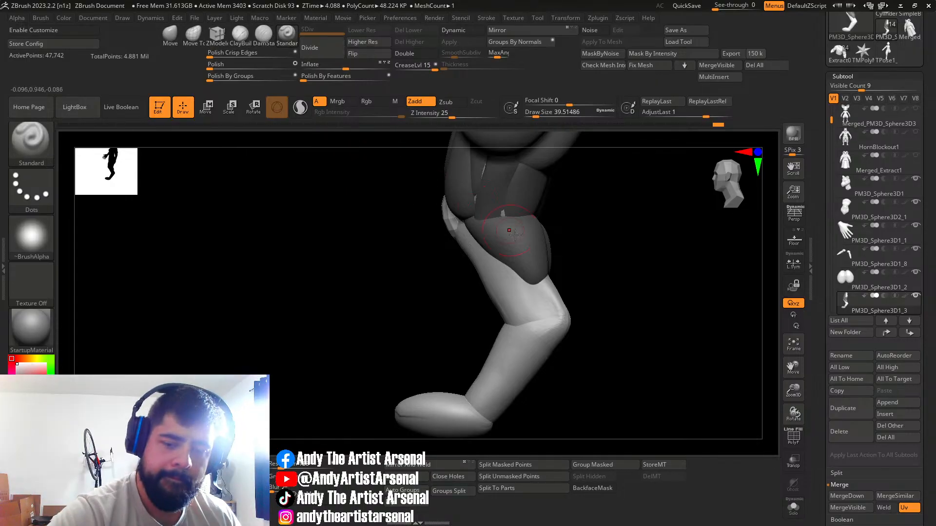
pyautogui.moveTo(510, 231); pyautogui.dragTo(535, 286, button='right')
pyautogui.moveTo(511, 244)
pyautogui.keyDown('shift'); pyautogui.mouseDown()
pyautogui.moveTo(545, 323)
pyautogui.moveTo(510, 245)
pyautogui.mouseUp(); pyautogui.keyUp('shift')
pyautogui.moveTo(525, 254); pyautogui.dragTo(558, 327, button='right')
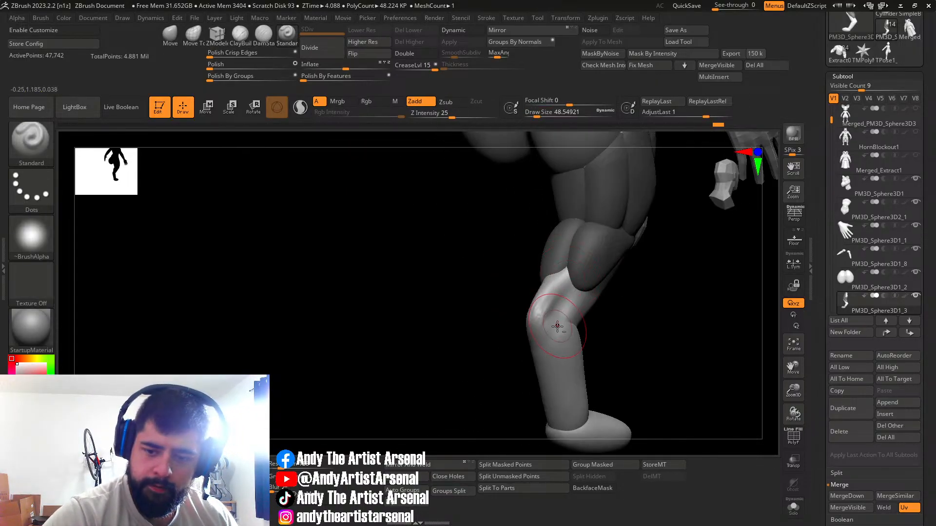
pyautogui.moveTo(599, 259); pyautogui.dragTo(545, 288, button='right')
# Step: Adjust the tendon's outline and upper end below the calf with the Move brush at draw size about 31
pyautogui.click(168, 42)
pyautogui.moveTo(578, 336)
pyautogui.mouseDown(button='right')
pyautogui.moveTo(551, 319)
pyautogui.moveTo(568, 297)
pyautogui.mouseUp(button='right')
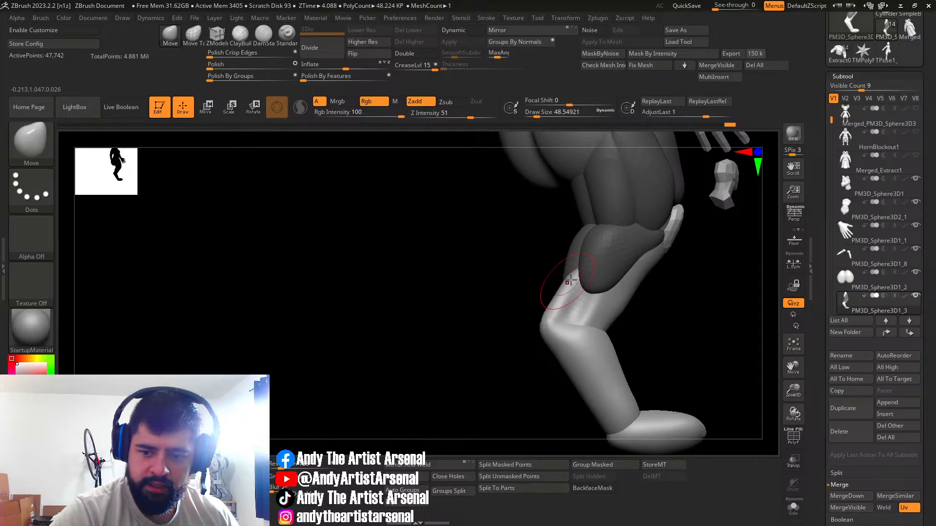
pyautogui.moveTo(576, 276)
pyautogui.mouseDown(button='right')
pyautogui.moveTo(568, 280)
pyautogui.moveTo(575, 303)
pyautogui.mouseUp(button='right')
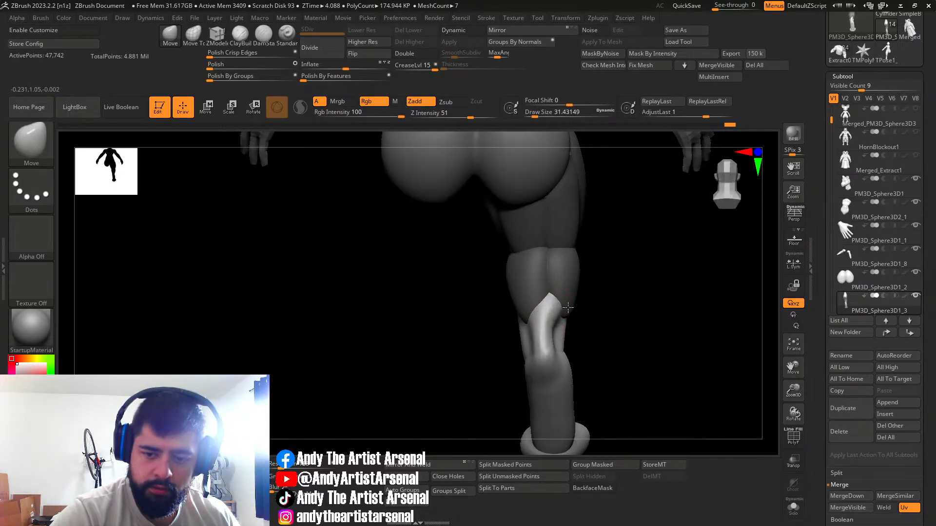
pyautogui.moveTo(554, 327)
pyautogui.mouseDown(button='right')
pyautogui.moveTo(539, 351)
pyautogui.moveTo(569, 292)
pyautogui.moveTo(576, 325)
pyautogui.moveTo(618, 318)
pyautogui.moveTo(589, 334)
pyautogui.moveTo(589, 320)
pyautogui.moveTo(541, 350)
pyautogui.moveTo(595, 317)
pyautogui.moveTo(623, 326)
pyautogui.moveTo(595, 326)
pyautogui.moveTo(627, 388)
pyautogui.moveTo(592, 318)
pyautogui.moveTo(624, 324)
pyautogui.moveTo(616, 305)
pyautogui.mouseUp(button='right')
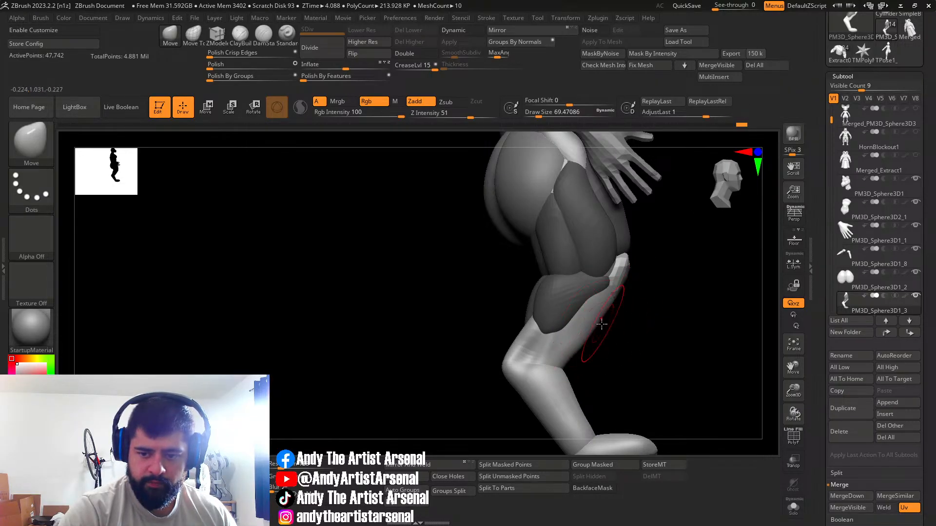
# Step: Refine the contour of the lower leg with the Move brush, starting at draw size about 69 and ending at about 40
pyautogui.moveTo(581, 349)
pyautogui.mouseDown(button='right')
pyautogui.moveTo(581, 330)
pyautogui.moveTo(560, 341)
pyautogui.moveTo(610, 326)
pyautogui.moveTo(568, 319)
pyautogui.moveTo(612, 360)
pyautogui.moveTo(646, 364)
pyautogui.moveTo(590, 334)
pyautogui.moveTo(603, 338)
pyautogui.mouseUp(button='right')
pyautogui.press('s')
pyautogui.moveTo(603, 339); pyautogui.dragTo(598, 336)
pyautogui.moveTo(604, 335); pyautogui.dragTo(608, 331, button='right')
pyautogui.press('s')
pyautogui.moveTo(606, 330); pyautogui.dragTo(610, 331)
pyautogui.moveTo(588, 350)
pyautogui.mouseDown(button='right')
pyautogui.moveTo(623, 366)
pyautogui.moveTo(603, 354)
pyautogui.mouseUp(button='right')
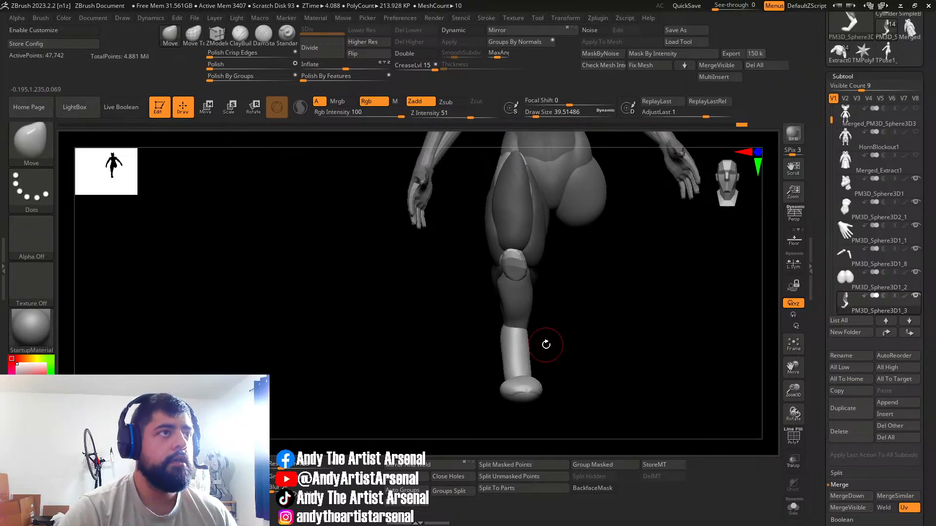
# Step: Build up the inner and outer sides of the segment below the heel joint with ClayBuildup, ending at draw size about 49
pyautogui.moveTo(546, 345)
pyautogui.mouseDown()
pyautogui.moveTo(587, 341)
pyautogui.moveTo(517, 361)
pyautogui.moveTo(534, 348)
pyautogui.mouseUp()
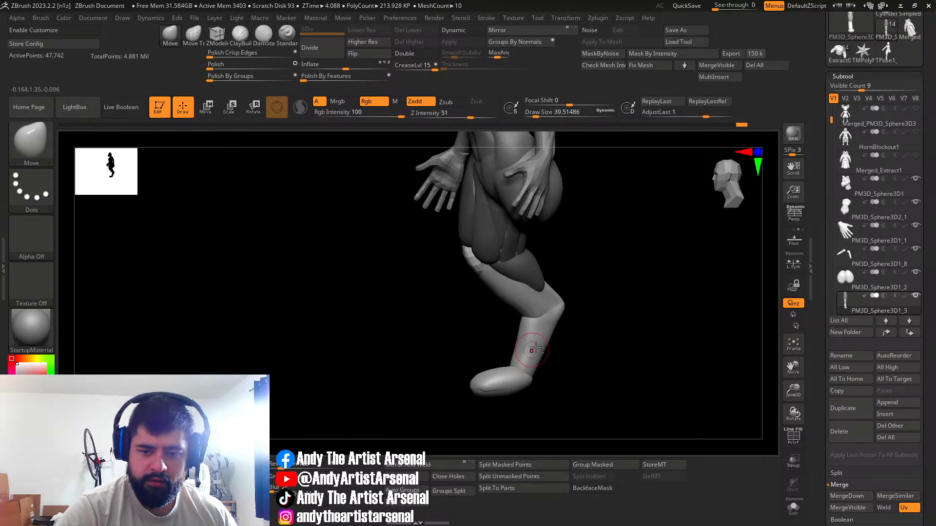
pyautogui.click(240, 33)
pyautogui.moveTo(512, 309)
pyautogui.mouseDown()
pyautogui.moveTo(508, 303)
pyautogui.moveTo(526, 310)
pyautogui.moveTo(558, 291)
pyautogui.mouseUp()
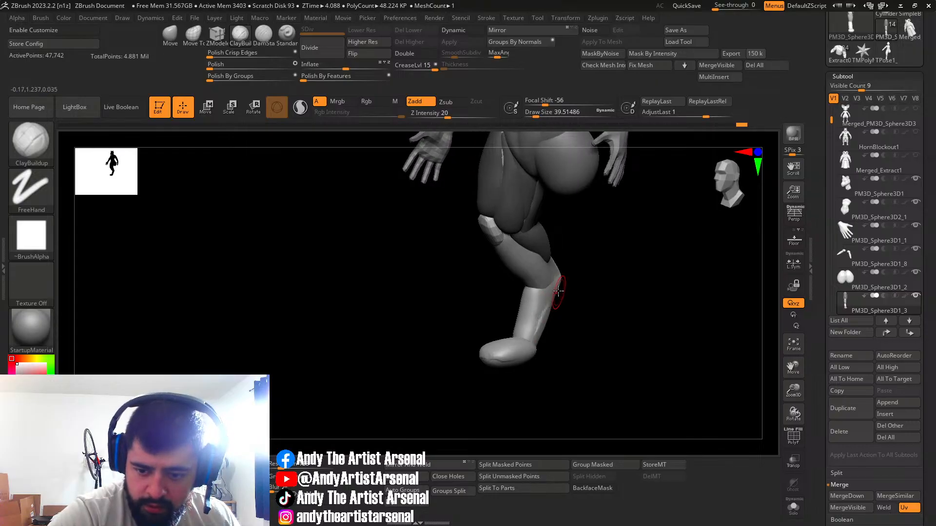
pyautogui.moveTo(542, 340); pyautogui.dragTo(550, 295, button='right')
pyautogui.moveTo(546, 301); pyautogui.dragTo(553, 290)
pyautogui.moveTo(536, 314)
pyautogui.mouseDown(button='right')
pyautogui.moveTo(531, 303)
pyautogui.moveTo(512, 316)
pyautogui.mouseUp(button='right')
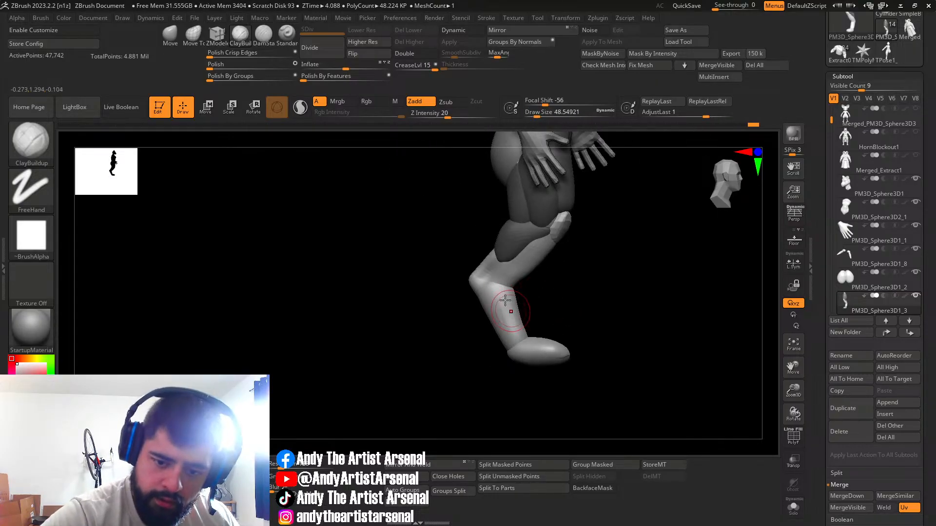
pyautogui.moveTo(497, 267); pyautogui.dragTo(503, 322)
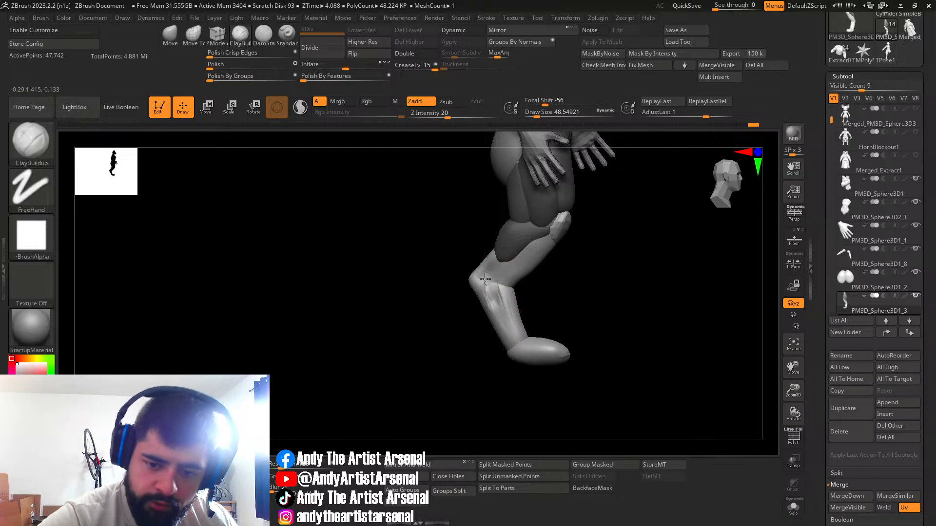
pyautogui.moveTo(515, 328)
pyautogui.mouseDown(button='right')
pyautogui.moveTo(516, 315)
pyautogui.moveTo(514, 336)
pyautogui.moveTo(484, 293)
pyautogui.moveTo(508, 311)
pyautogui.moveTo(486, 295)
pyautogui.mouseUp(button='right')
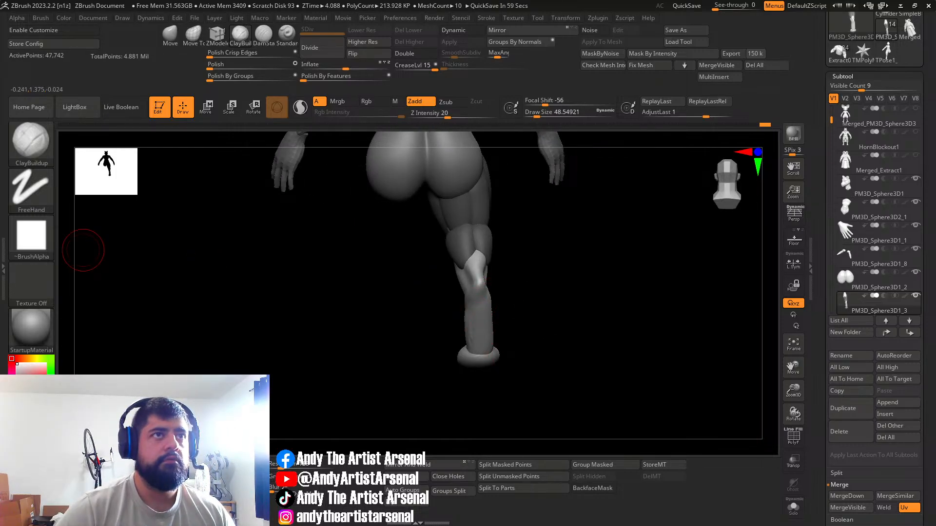
# Step: Examine the hind leg's tendons and foot in the feline anatomy reference image
pyautogui.moveTo(0, 229); pyautogui.dragTo(282, 44)
pyautogui.scroll(10, 341, 275)
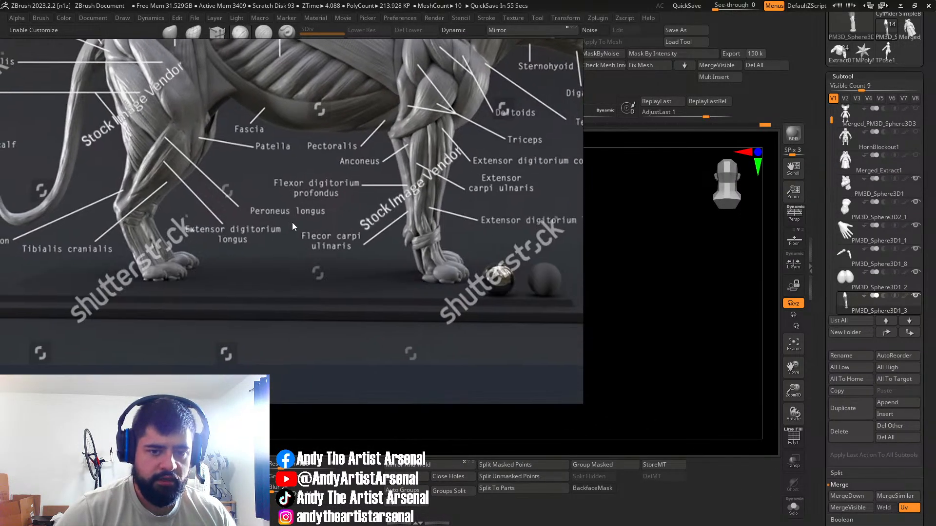
pyautogui.moveTo(156, 247); pyautogui.dragTo(231, 241, button='middle')
pyautogui.scroll(6, 224, 243)
pyautogui.scroll(-4, 220, 241)
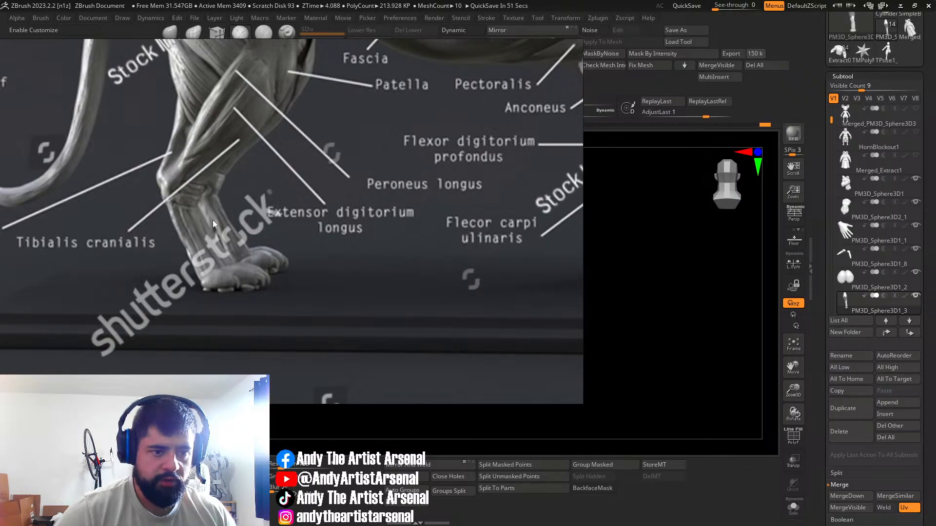
pyautogui.moveTo(360, 43); pyautogui.dragTo(0, 88)
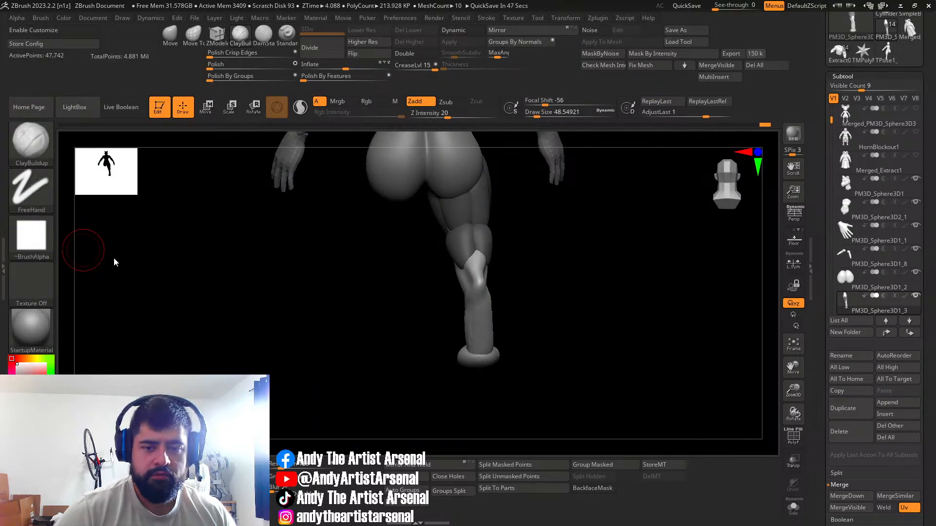
# Step: Add ClayBuildup strokes at draw size about 49 along the segment between heel joint and foot, and adjust its shape with the Move brush
pyautogui.moveTo(564, 294); pyautogui.dragTo(487, 288)
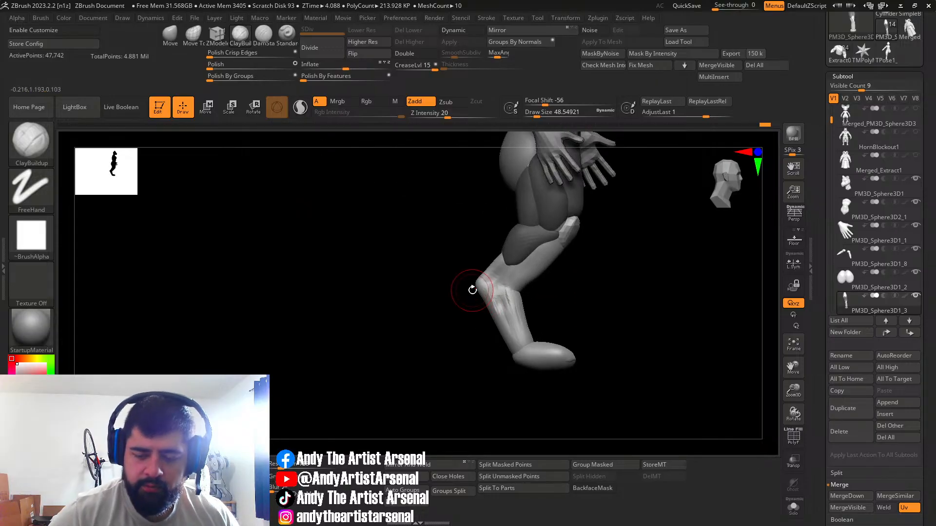
pyautogui.moveTo(524, 360); pyautogui.dragTo(502, 294)
pyautogui.moveTo(545, 340); pyautogui.dragTo(526, 302)
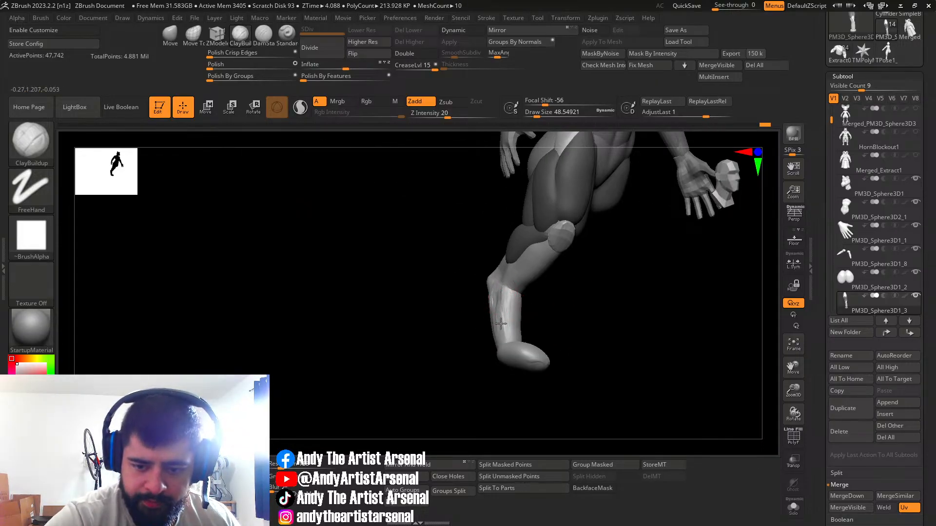
pyautogui.moveTo(503, 292)
pyautogui.mouseDown(button='right')
pyautogui.moveTo(529, 298)
pyautogui.moveTo(498, 312)
pyautogui.mouseUp(button='right')
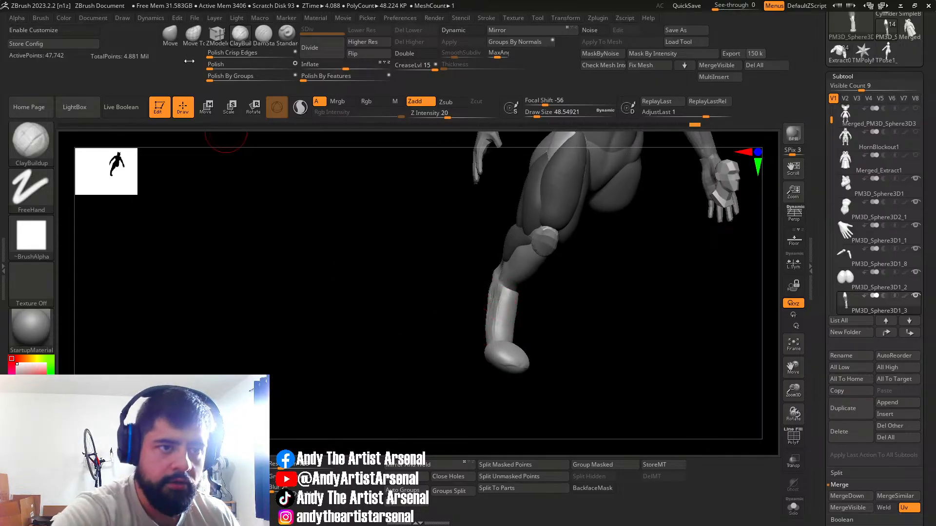
pyautogui.click(170, 33)
pyautogui.moveTo(487, 321)
pyautogui.mouseDown(button='right')
pyautogui.moveTo(531, 357)
pyautogui.moveTo(495, 314)
pyautogui.moveTo(521, 314)
pyautogui.moveTo(522, 341)
pyautogui.moveTo(536, 291)
pyautogui.moveTo(526, 358)
pyautogui.moveTo(534, 314)
pyautogui.moveTo(532, 326)
pyautogui.moveTo(469, 323)
pyautogui.moveTo(528, 312)
pyautogui.mouseUp(button='right')
# Step: Add volume where the segment below the heel joint meets the foot with ClayBuildup, adjusting the draw size between strokes
pyautogui.click(240, 34)
pyautogui.press('s')
pyautogui.click(530, 344)
pyautogui.moveTo(539, 351)
pyautogui.mouseDown(button='right')
pyautogui.moveTo(533, 369)
pyautogui.moveTo(544, 378)
pyautogui.mouseUp(button='right')
pyautogui.press('s')
pyautogui.moveTo(523, 340); pyautogui.dragTo(522, 340)
pyautogui.moveTo(515, 347)
pyautogui.mouseDown(button='right')
pyautogui.moveTo(522, 333)
pyautogui.moveTo(509, 329)
pyautogui.mouseUp(button='right')
# Step: Smooth the built-up forms between the heel joint and the foot
pyautogui.press('shift')
pyautogui.keyDown('shift'); pyautogui.moveTo(516, 348); pyautogui.dragTo(512, 336); pyautogui.keyUp('shift')
pyautogui.moveTo(513, 336); pyautogui.dragTo(513, 307, button='right')
pyautogui.moveTo(514, 307)
pyautogui.keyDown('shift'); pyautogui.mouseDown()
pyautogui.moveTo(519, 332)
pyautogui.moveTo(532, 337)
pyautogui.mouseUp(); pyautogui.keyUp('shift')
pyautogui.moveTo(539, 339)
pyautogui.mouseDown(button='right')
pyautogui.moveTo(529, 345)
pyautogui.moveTo(536, 291)
pyautogui.moveTo(534, 334)
pyautogui.moveTo(524, 347)
pyautogui.moveTo(551, 315)
pyautogui.moveTo(489, 348)
pyautogui.moveTo(508, 319)
pyautogui.moveTo(492, 344)
pyautogui.moveTo(508, 358)
pyautogui.moveTo(484, 314)
pyautogui.moveTo(495, 326)
pyautogui.mouseUp(button='right')
pyautogui.press('shift')
pyautogui.press('shift')
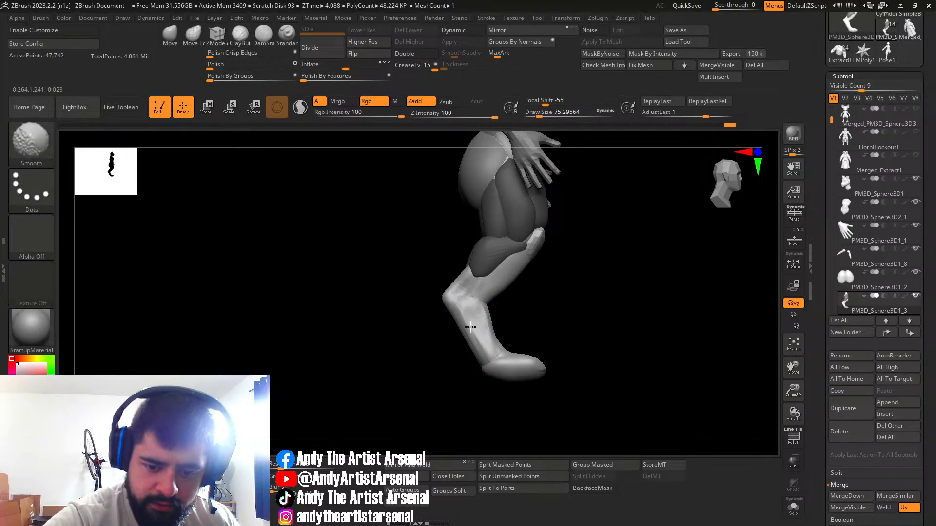
pyautogui.keyDown('shift'); pyautogui.moveTo(469, 321); pyautogui.dragTo(474, 309); pyautogui.keyUp('shift')
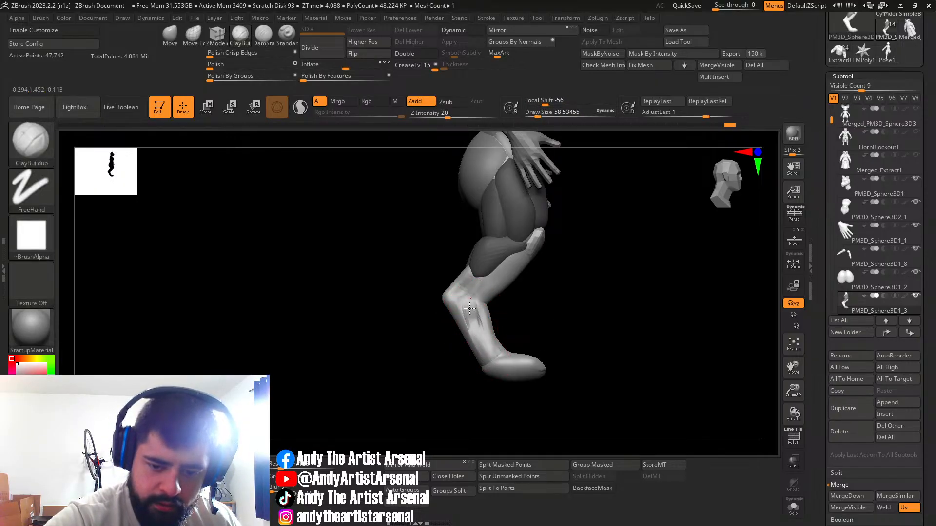
# Step: Define the side of the heel joint with ClayBuildup strokes at draw size about 44
pyautogui.moveTo(468, 305); pyautogui.dragTo(502, 304, button='right')
pyautogui.press('s')
pyautogui.moveTo(476, 305); pyautogui.dragTo(472, 306)
pyautogui.moveTo(474, 293); pyautogui.dragTo(476, 313)
pyautogui.press('shift')
pyautogui.moveTo(476, 312)
pyautogui.mouseDown(button='right')
pyautogui.moveTo(450, 306)
pyautogui.moveTo(516, 288)
pyautogui.moveTo(522, 297)
pyautogui.moveTo(507, 298)
pyautogui.moveTo(522, 298)
pyautogui.mouseUp(button='right')
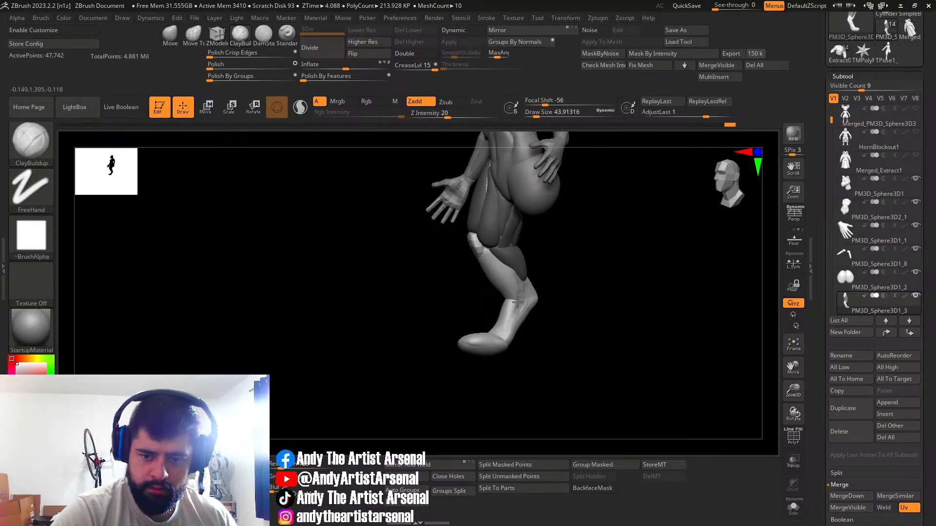
pyautogui.press('shift')
pyautogui.moveTo(515, 280)
pyautogui.mouseDown(button='right')
pyautogui.moveTo(556, 274)
pyautogui.moveTo(586, 327)
pyautogui.mouseUp(button='right')
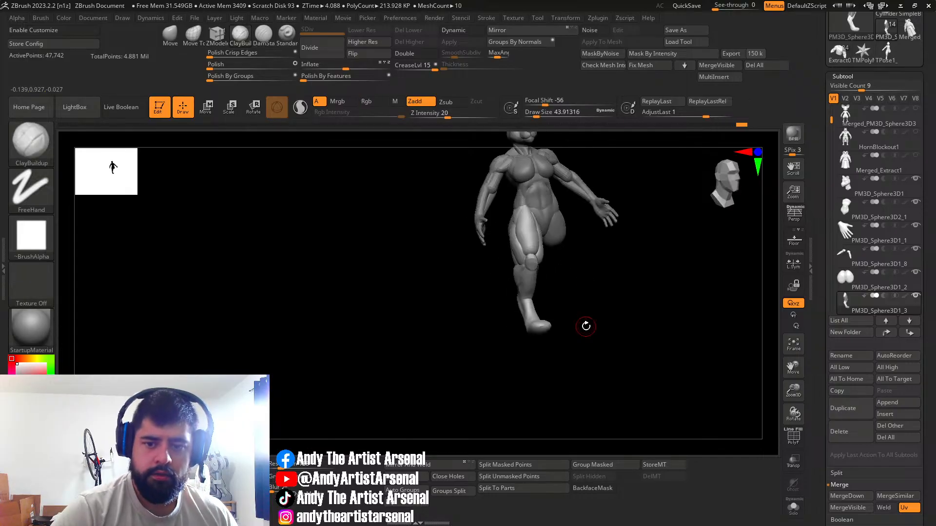
# Step: Mirror the finished leg to the other side of the body and save the tool
pyautogui.click(423, 466)
pyautogui.moveTo(661, 276)
pyautogui.mouseDown(button='right')
pyautogui.moveTo(622, 274)
pyautogui.moveTo(624, 332)
pyautogui.moveTo(613, 349)
pyautogui.moveTo(583, 349)
pyautogui.moveTo(623, 349)
pyautogui.moveTo(564, 346)
pyautogui.moveTo(556, 328)
pyautogui.mouseUp(button='right')
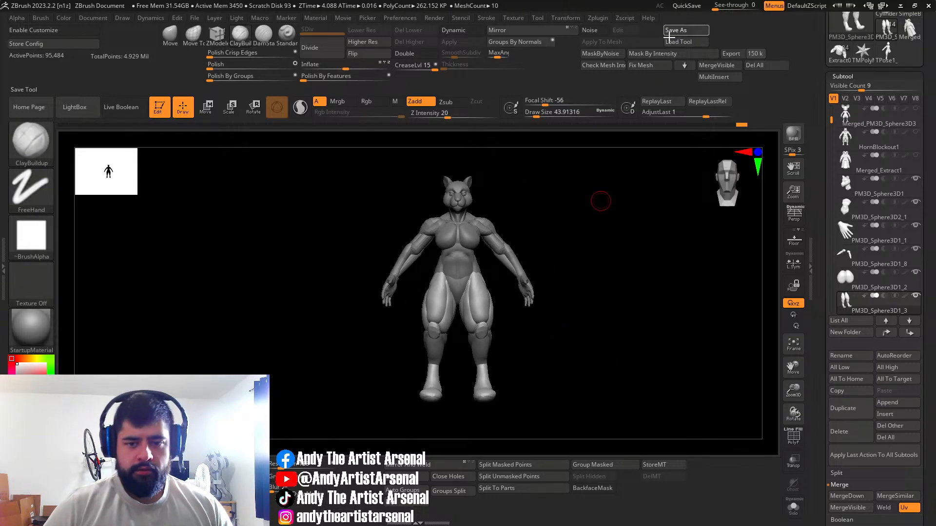
pyautogui.keyDown('alt'); pyautogui.moveTo(620, 269); pyautogui.dragTo(555, 283, button='right'); pyautogui.keyUp('alt')
pyautogui.keyDown('alt'); pyautogui.moveTo(555, 283); pyautogui.dragTo(605, 287); pyautogui.keyUp('alt')
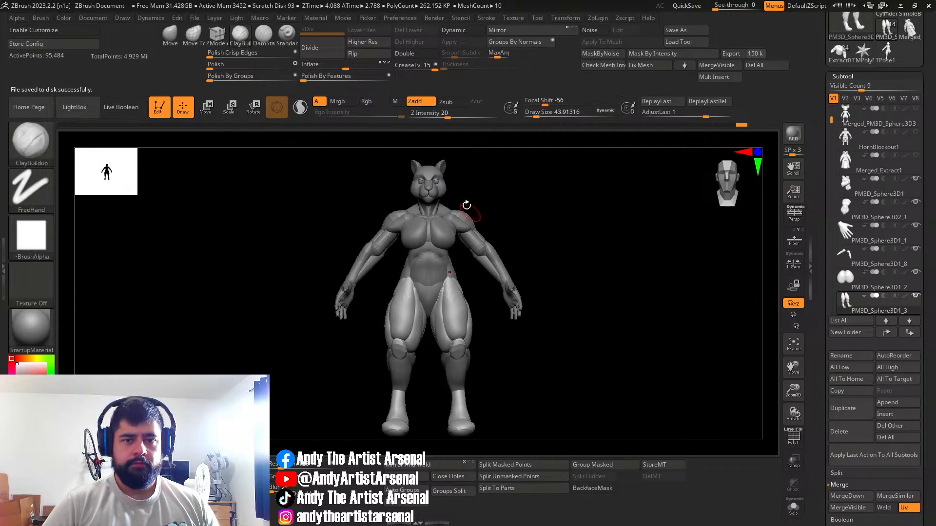
# Step: Select the eyes subtool, frame the full feline character, and record a turntable movie of it
pyautogui.keyDown('alt'); pyautogui.click(436, 180); pyautogui.keyUp('alt')
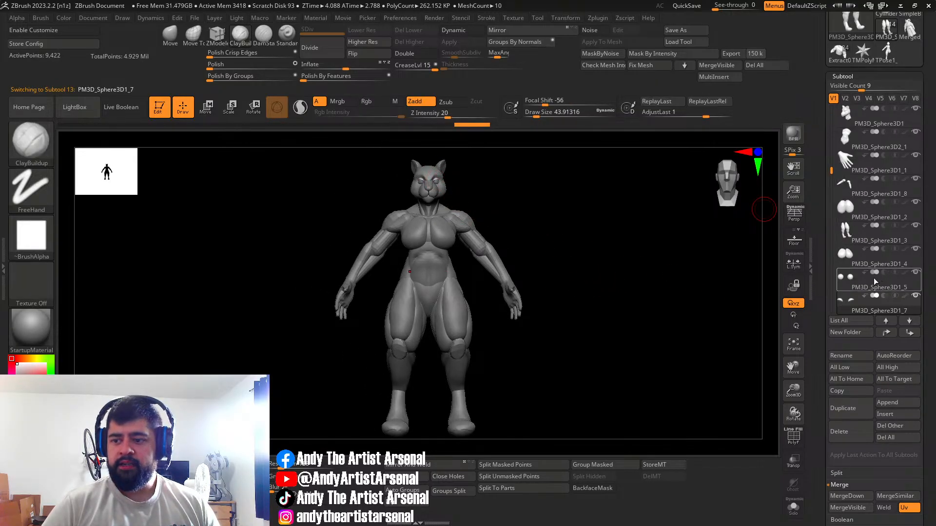
pyautogui.click(840, 279)
pyautogui.moveTo(592, 201)
pyautogui.keyDown('alt'); pyautogui.mouseDown(button='right')
pyautogui.moveTo(594, 218)
pyautogui.moveTo(624, 217)
pyautogui.moveTo(617, 249)
pyautogui.mouseUp(button='right'); pyautogui.keyUp('alt')
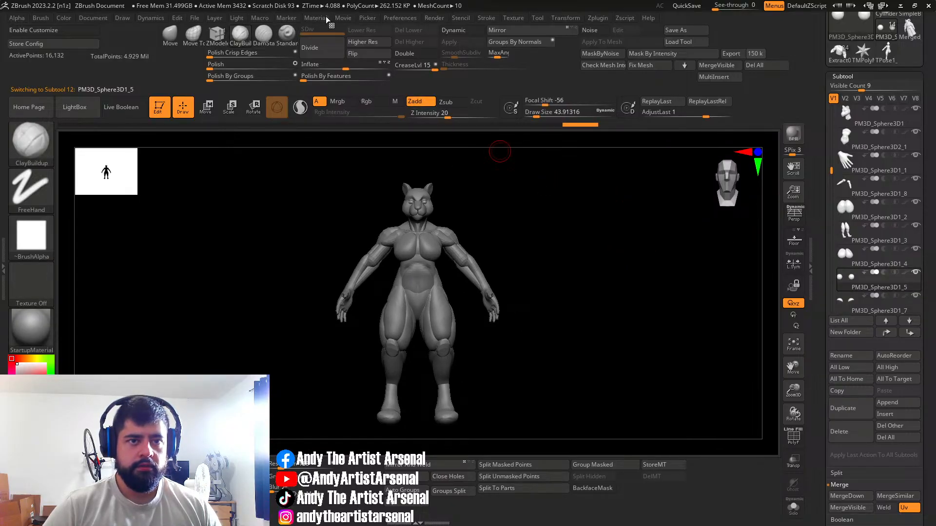
pyautogui.click(343, 18)
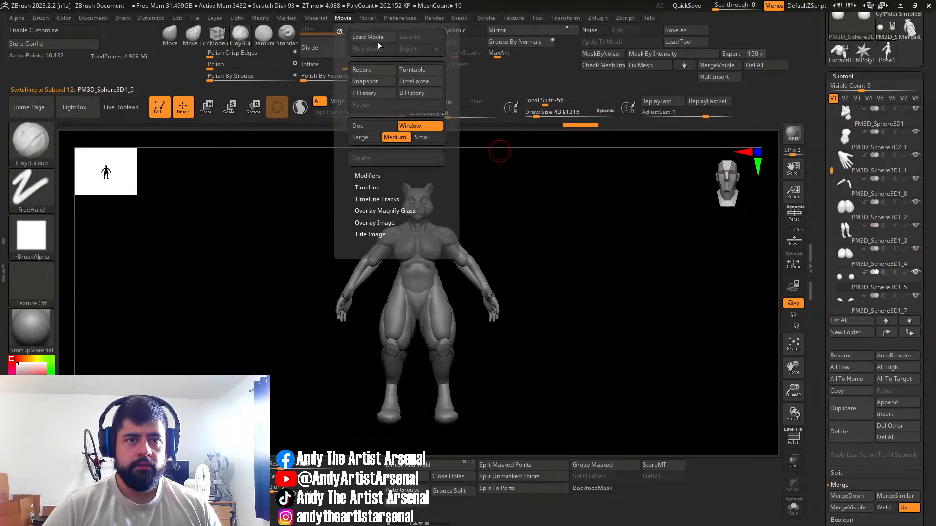
pyautogui.click(373, 126)
pyautogui.click(412, 70)
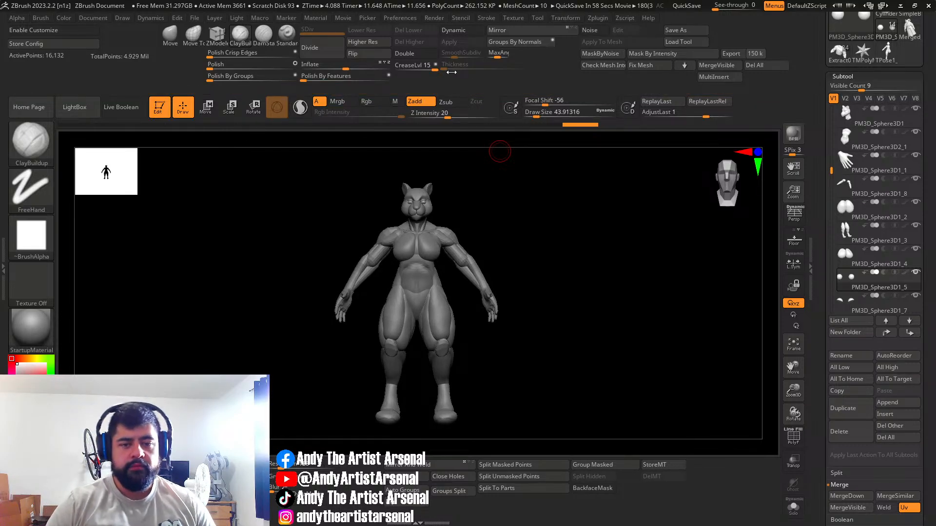
# Step: Switch to the armored ram tools and inspect the merged character from the front and back
pyautogui.moveTo(562, 226)
pyautogui.keyDown('alt'); pyautogui.mouseDown(button='right')
pyautogui.moveTo(574, 209)
pyautogui.moveTo(564, 209)
pyautogui.moveTo(577, 212)
pyautogui.moveTo(491, 210)
pyautogui.moveTo(591, 211)
pyautogui.moveTo(507, 214)
pyautogui.moveTo(586, 309)
pyautogui.moveTo(599, 274)
pyautogui.moveTo(556, 247)
pyautogui.moveTo(600, 247)
pyautogui.moveTo(566, 248)
pyautogui.mouseUp(button='right'); pyautogui.keyUp('alt')
pyautogui.moveTo(909, 59); pyautogui.dragTo(909, 130)
pyautogui.click(909, 100)
pyautogui.moveTo(606, 254); pyautogui.dragTo(619, 257, button='right')
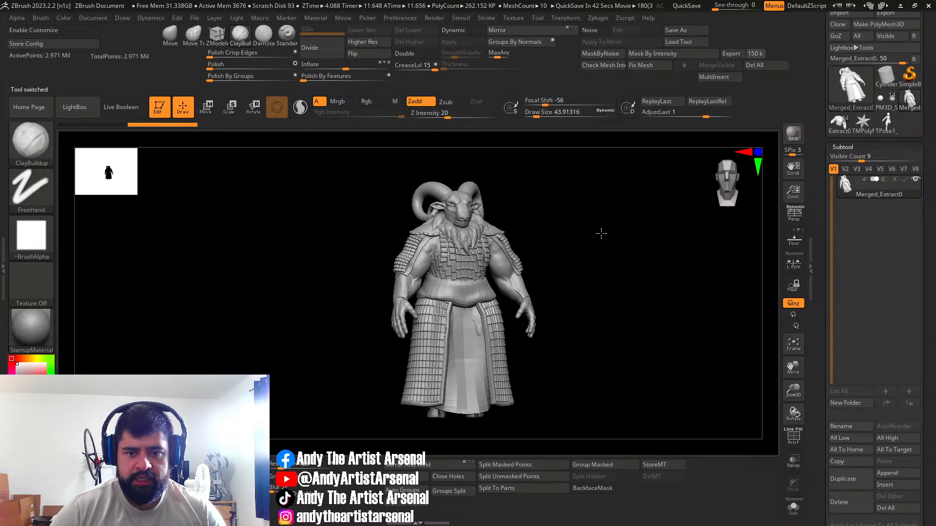
pyautogui.moveTo(559, 251); pyautogui.dragTo(501, 252, button='right')
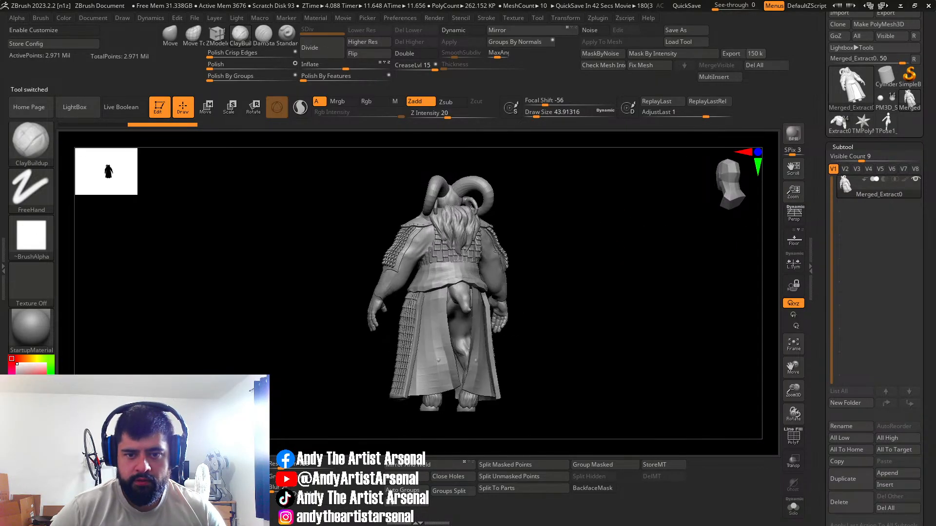
pyautogui.moveTo(576, 252)
pyautogui.mouseDown(button='right')
pyautogui.moveTo(581, 236)
pyautogui.moveTo(606, 236)
pyautogui.moveTo(587, 239)
pyautogui.moveTo(595, 221)
pyautogui.moveTo(582, 216)
pyautogui.mouseUp(button='right')
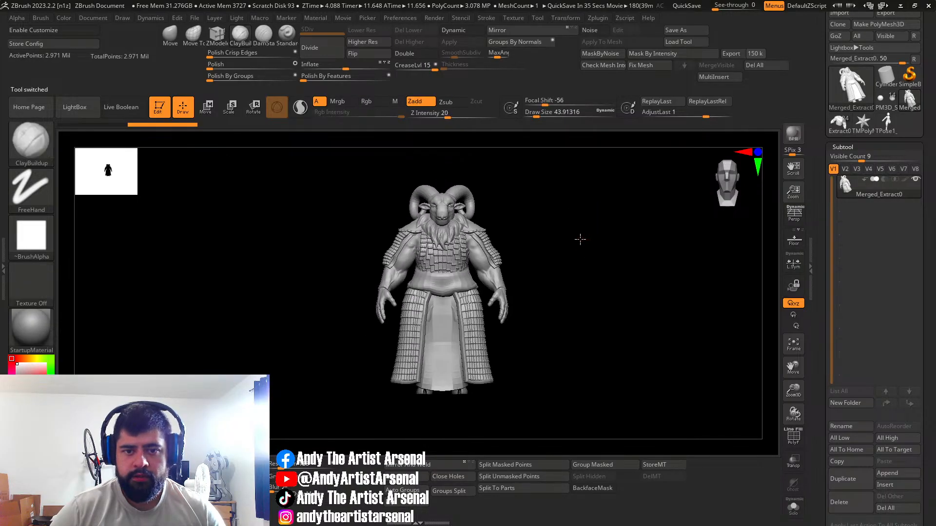
pyautogui.click(838, 122)
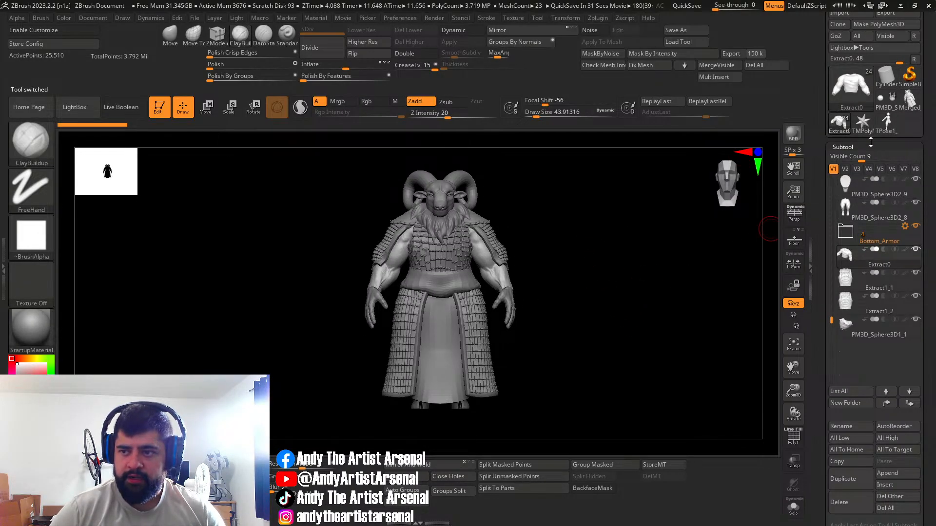
# Step: Return to the feline tool and show the mouse, HornBlockout1 and Merged_Extract1 subtools beside it, leaving Claw_Blockout hidden
pyautogui.click(888, 121)
pyautogui.moveTo(593, 282); pyautogui.dragTo(520, 255)
pyautogui.moveTo(831, 241); pyautogui.dragTo(834, 160)
pyautogui.click(916, 180)
pyautogui.click(916, 203)
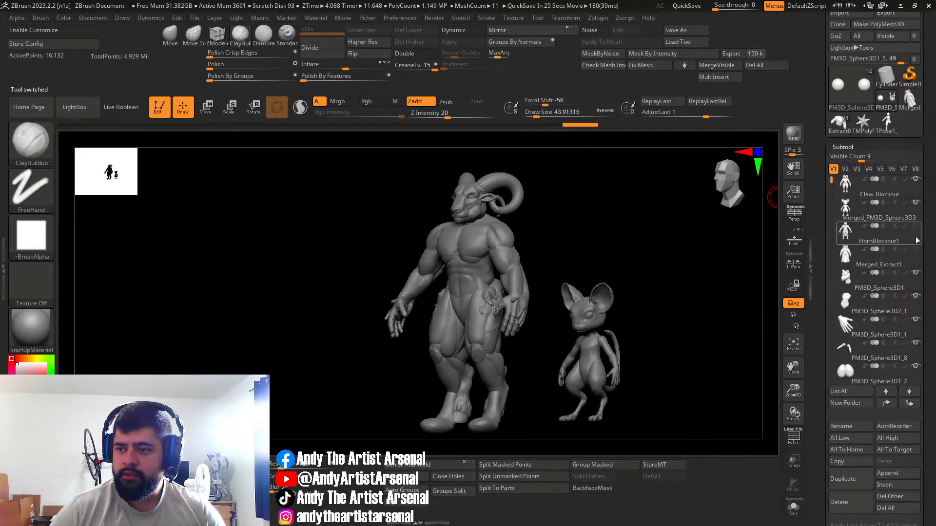
pyautogui.click(916, 227)
pyautogui.click(916, 180)
pyautogui.click(916, 250)
pyautogui.keyDown('shift'); pyautogui.moveTo(558, 271); pyautogui.dragTo(604, 248); pyautogui.keyUp('shift')
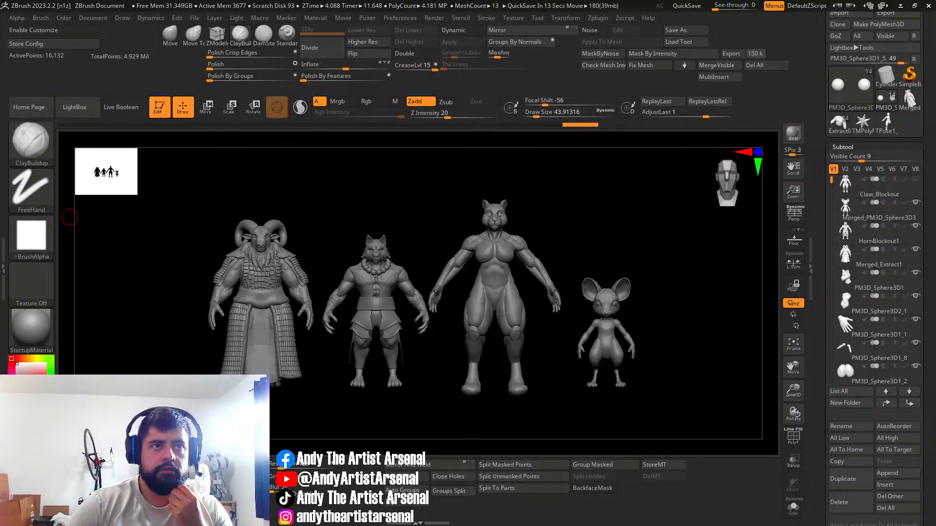
# Step: Bring up the Claw reference board and examine the crouching mannequin pose image, moving the board aside when done
pyautogui.moveTo(0, 156); pyautogui.dragTo(374, 65)
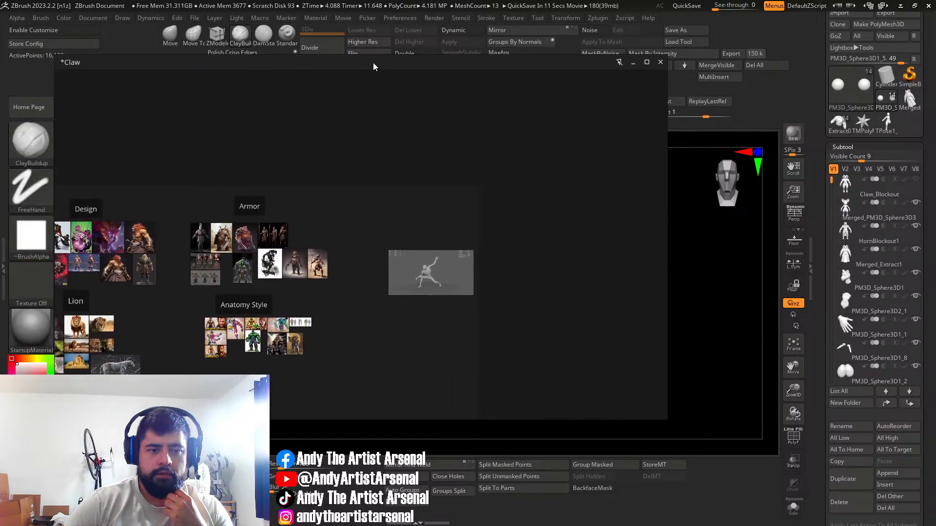
pyautogui.scroll(7, 463, 276)
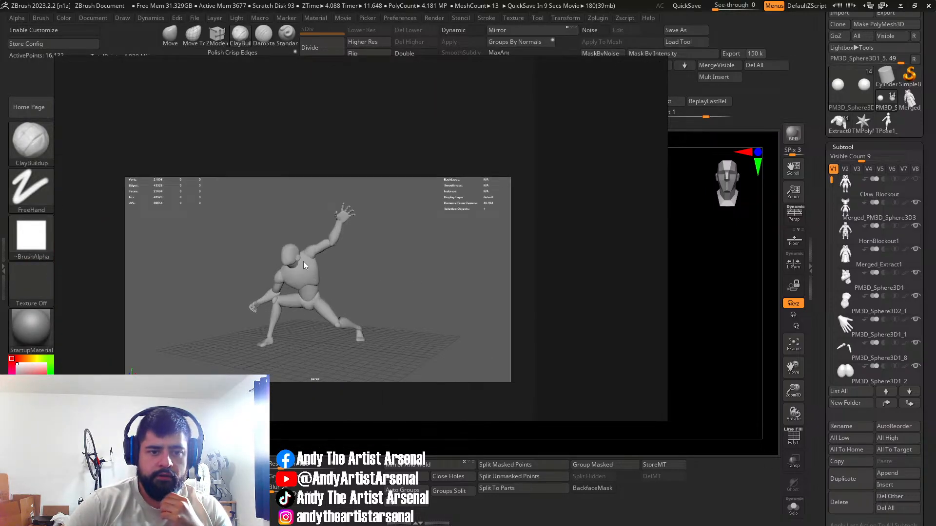
pyautogui.moveTo(452, 89); pyautogui.dragTo(339, 85)
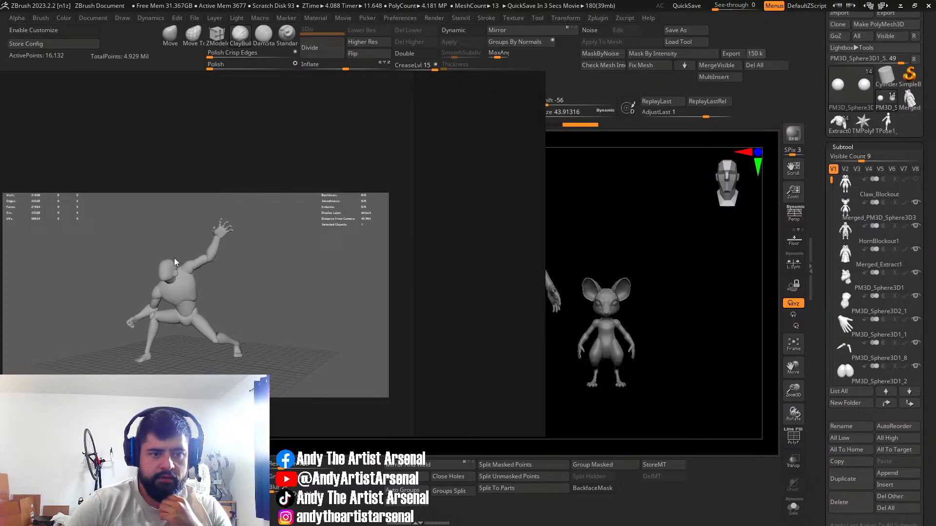
pyautogui.moveTo(375, 77); pyautogui.dragTo(438, 73)
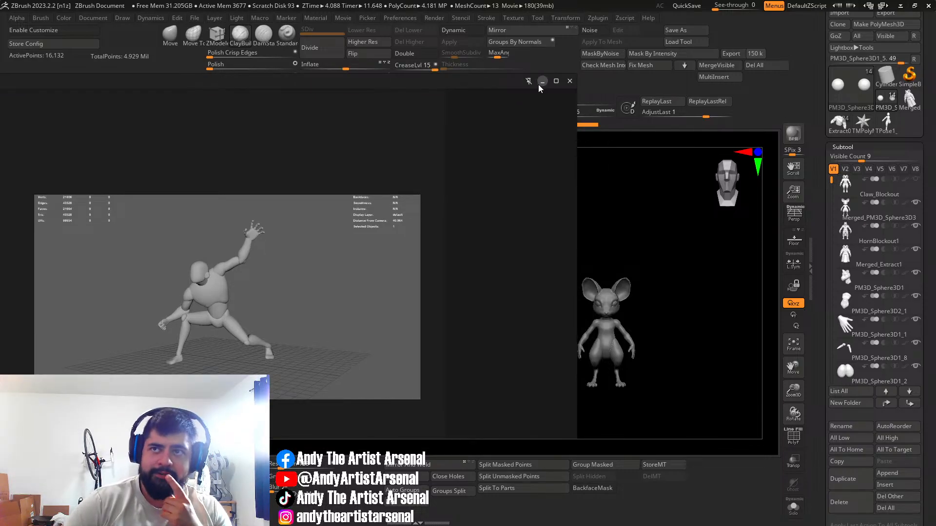
pyautogui.moveTo(445, 81); pyautogui.dragTo(449, 86)
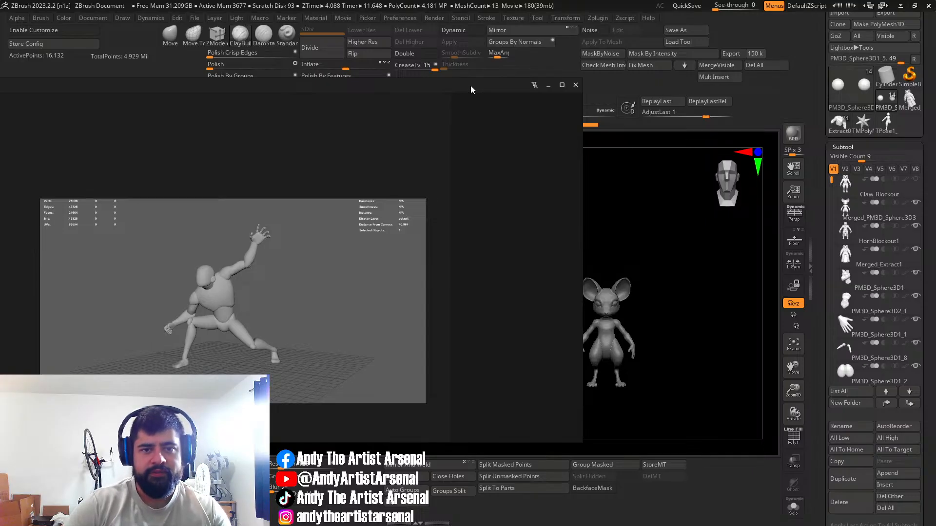
pyautogui.moveTo(484, 86); pyautogui.dragTo(471, 88)
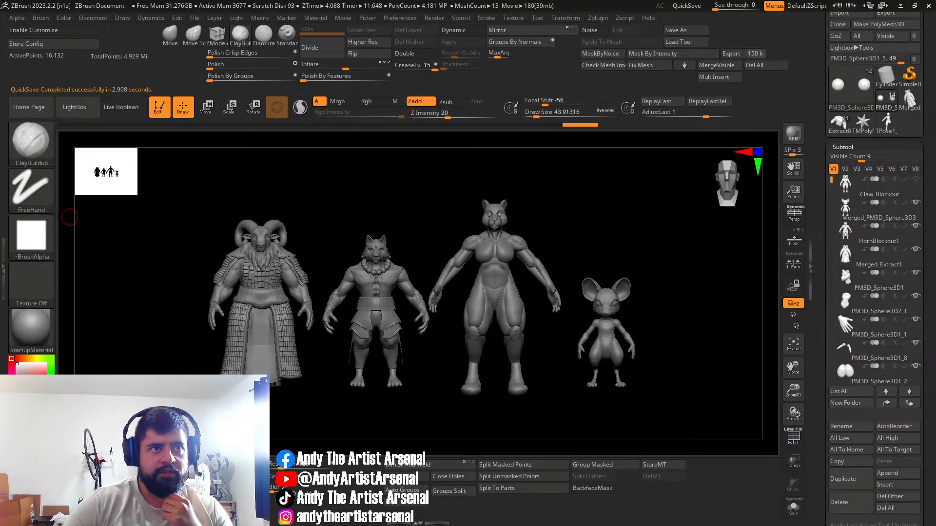
# Step: Compare the proportions and silhouettes of the ram, wolf, feline and mouse characters in the lineup from slightly different angles
pyautogui.moveTo(586, 230); pyautogui.dragTo(566, 215)
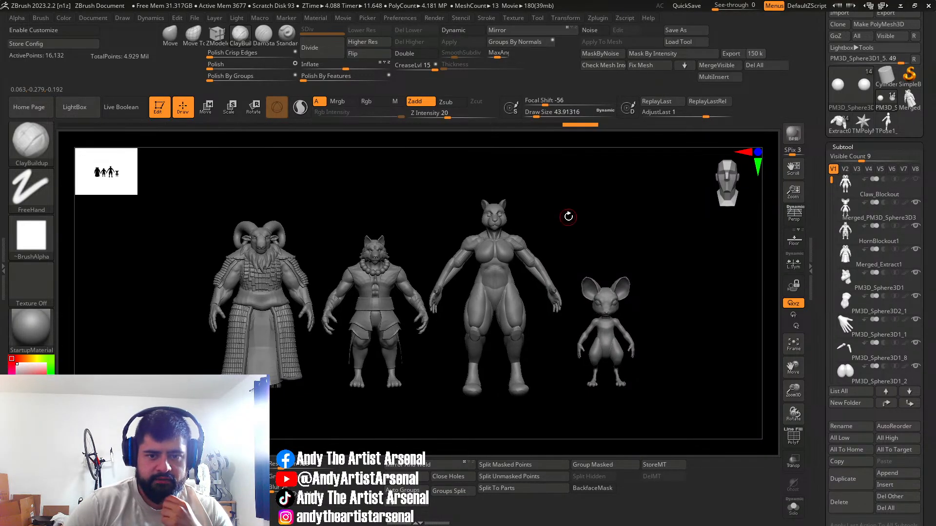
pyautogui.moveTo(364, 212); pyautogui.dragTo(364, 202)
pyautogui.rightClick(364, 202)
pyautogui.moveTo(399, 235); pyautogui.dragTo(357, 281)
pyautogui.moveTo(416, 227); pyautogui.dragTo(409, 218)
pyautogui.moveTo(499, 245); pyautogui.dragTo(637, 313)
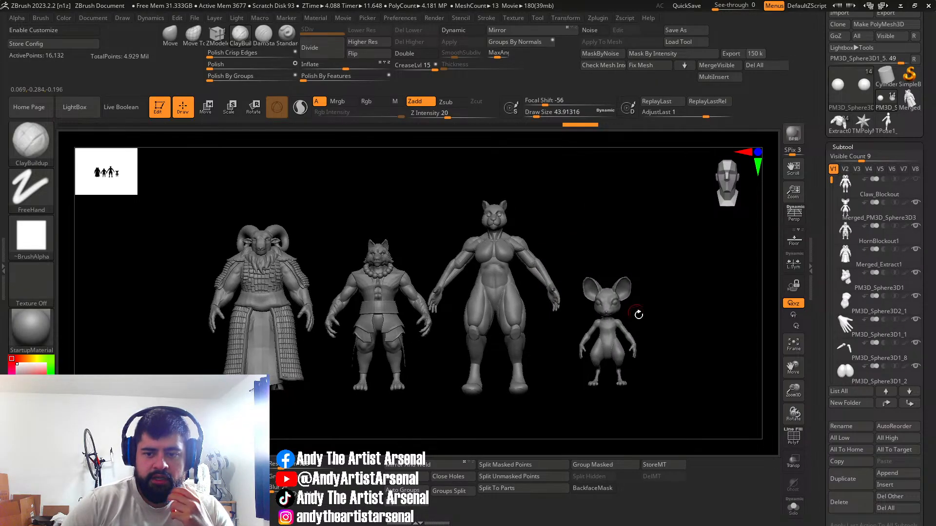
pyautogui.moveTo(637, 255); pyautogui.dragTo(637, 284)
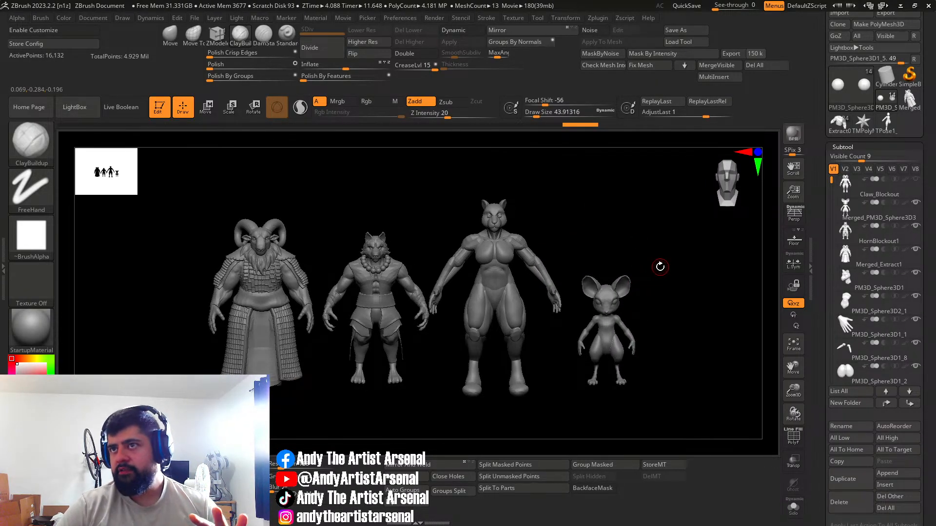
pyautogui.moveTo(650, 263)
pyautogui.mouseDown()
pyautogui.moveTo(631, 259)
pyautogui.moveTo(644, 256)
pyautogui.mouseUp()
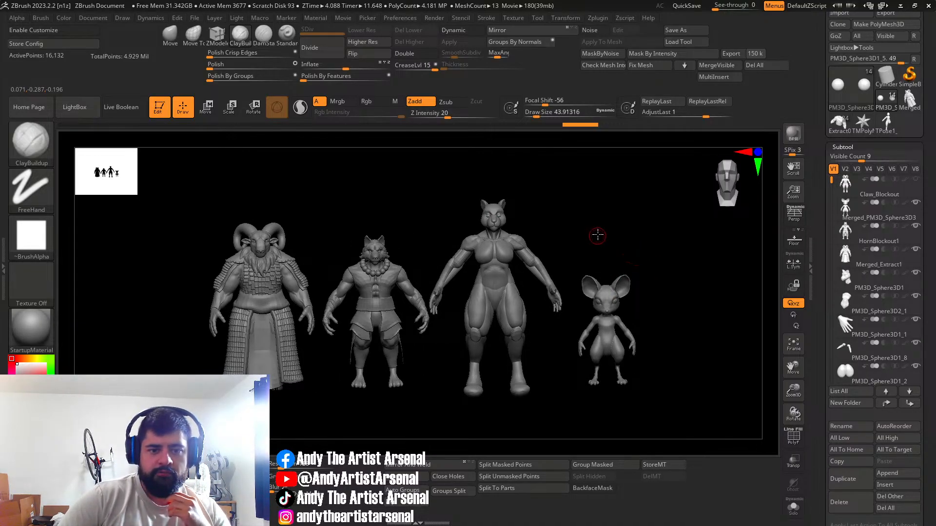
pyautogui.moveTo(598, 236); pyautogui.dragTo(606, 236, button='right')
pyautogui.moveTo(577, 207); pyautogui.dragTo(575, 207)
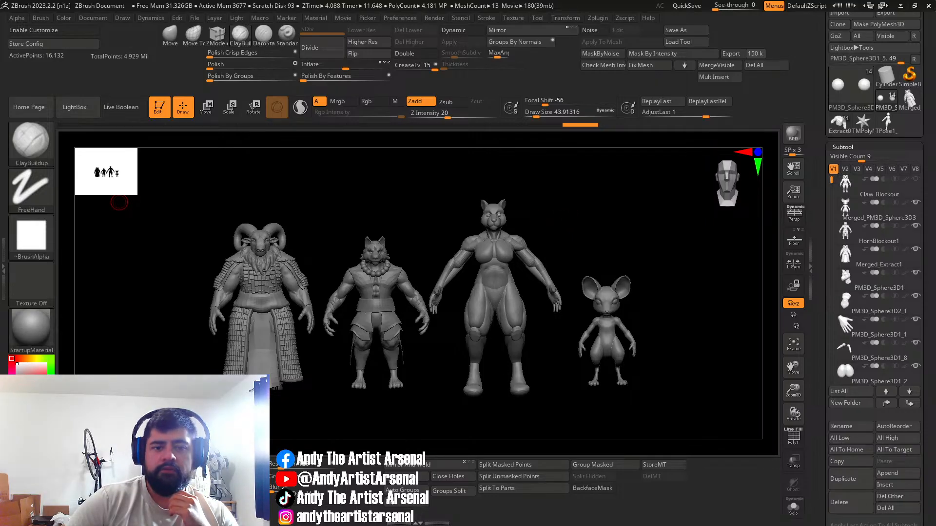
pyautogui.moveTo(554, 224); pyautogui.dragTo(539, 213)
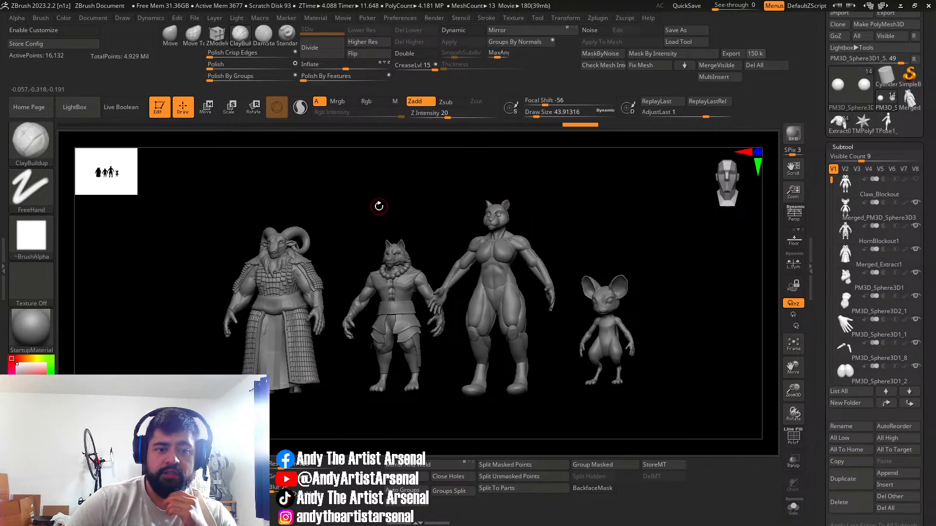
pyautogui.moveTo(379, 204); pyautogui.dragTo(390, 205)
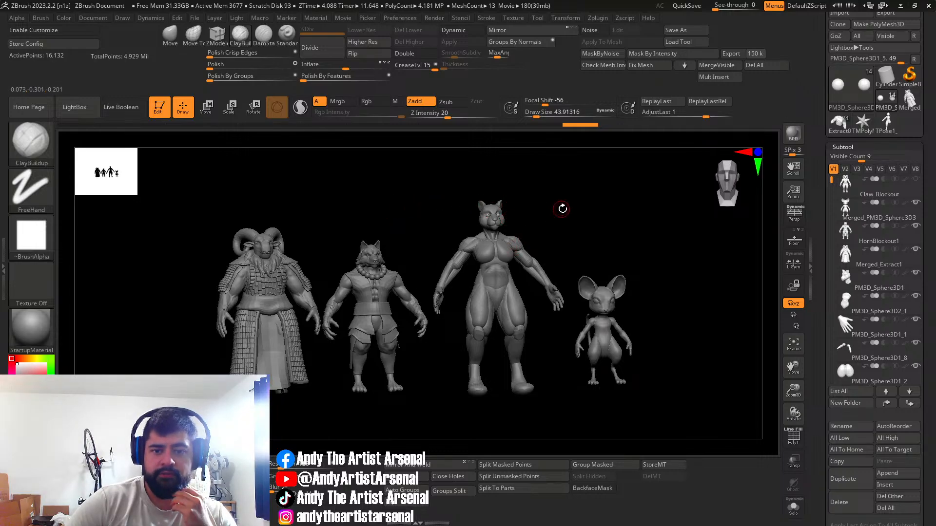
pyautogui.moveTo(560, 206); pyautogui.dragTo(545, 220)
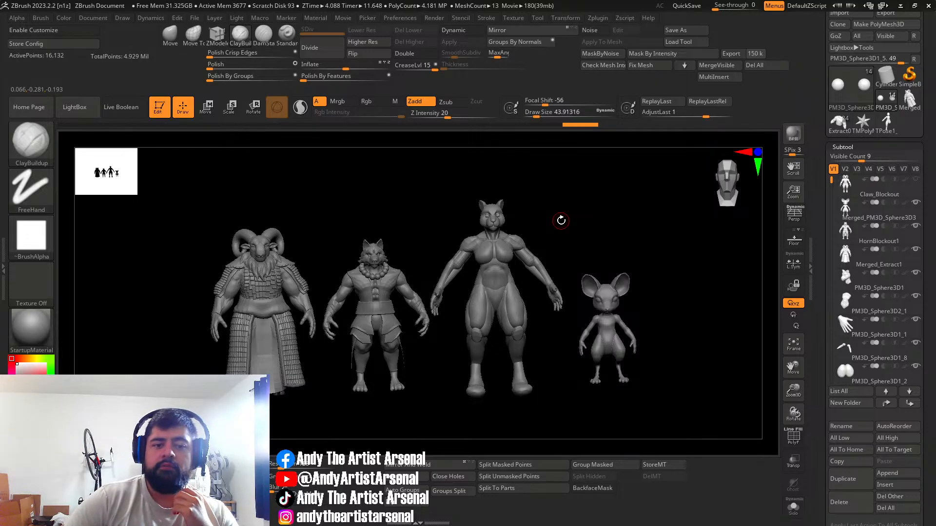
pyautogui.moveTo(560, 214)
pyautogui.mouseDown()
pyautogui.moveTo(570, 209)
pyautogui.moveTo(563, 212)
pyautogui.mouseUp()
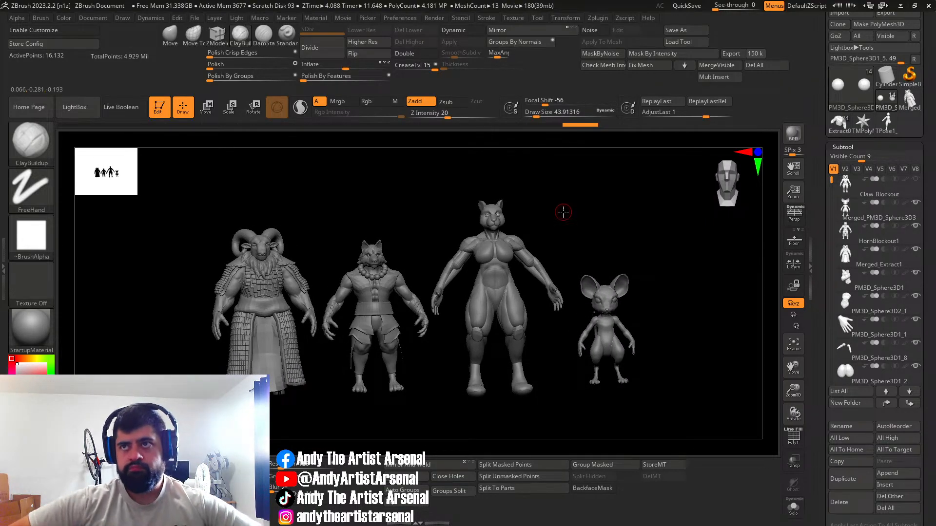
pyautogui.moveTo(541, 214)
pyautogui.mouseDown()
pyautogui.moveTo(573, 203)
pyautogui.moveTo(527, 211)
pyautogui.mouseUp()
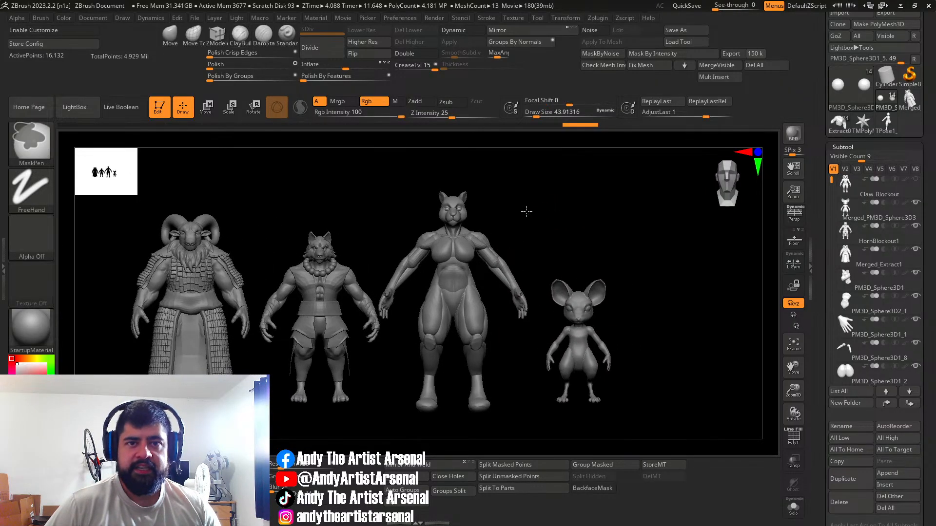